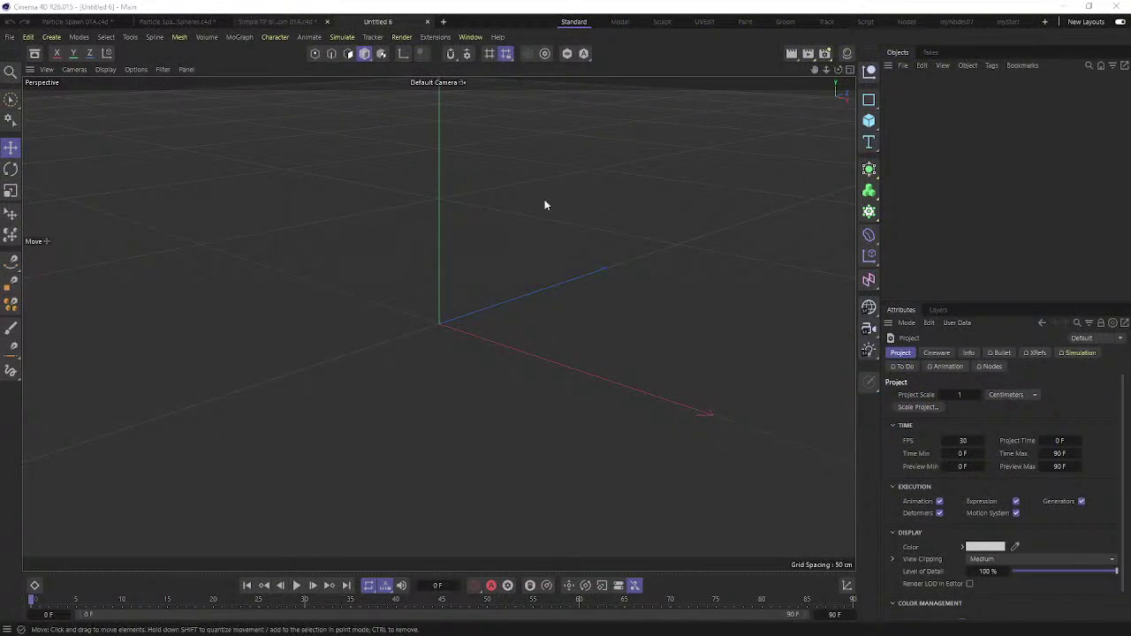
click(869, 126)
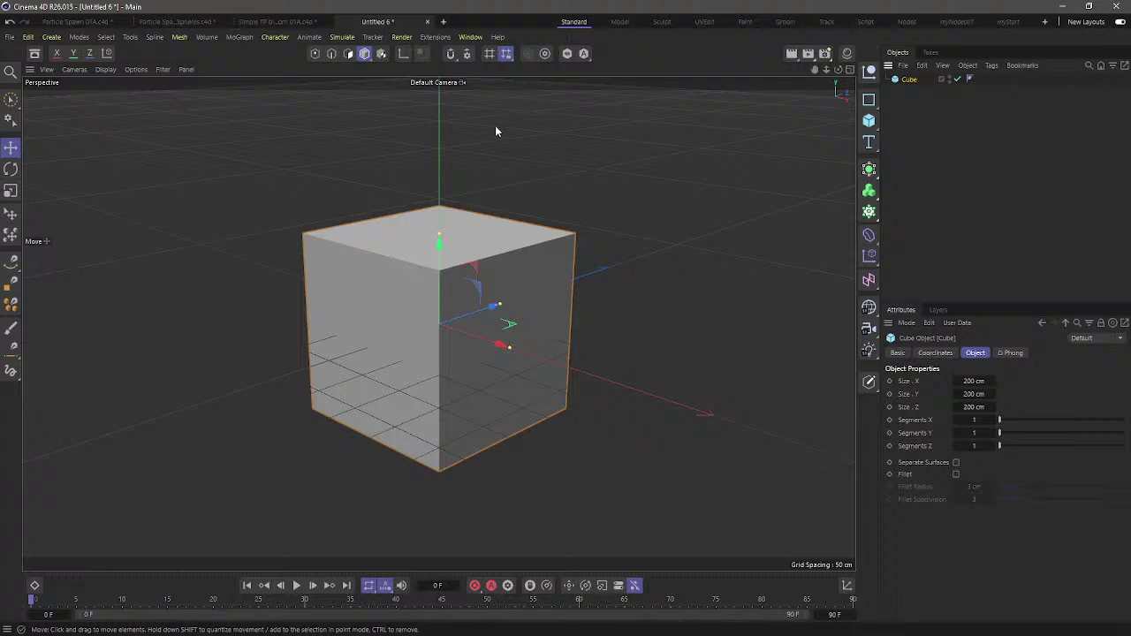
click(869, 143)
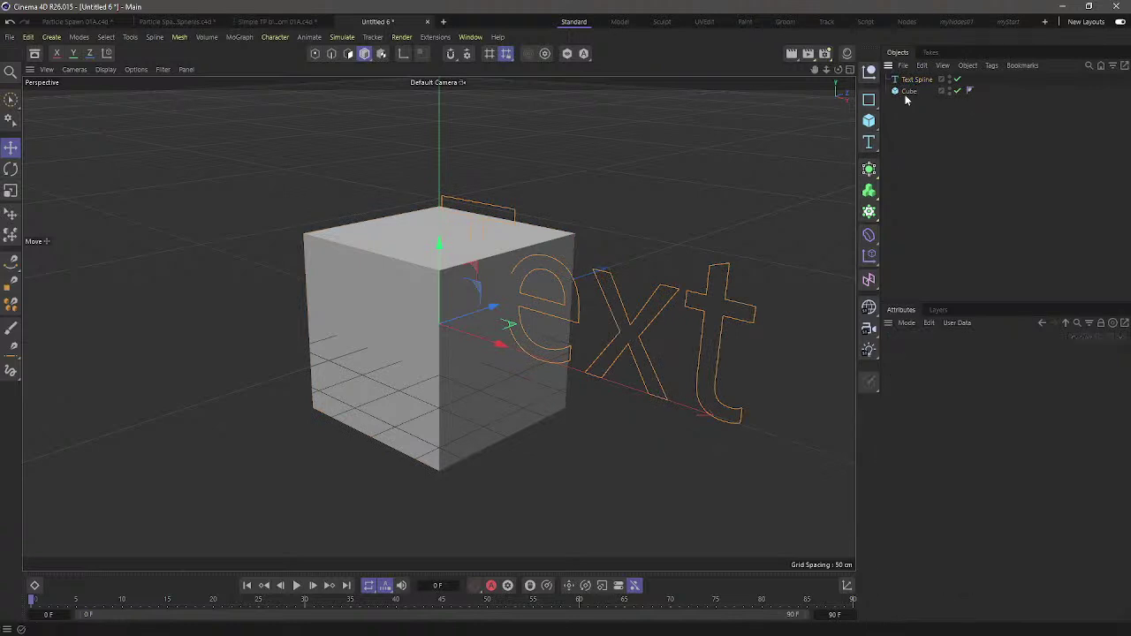
click(536, 178)
key(ctrl+F4)
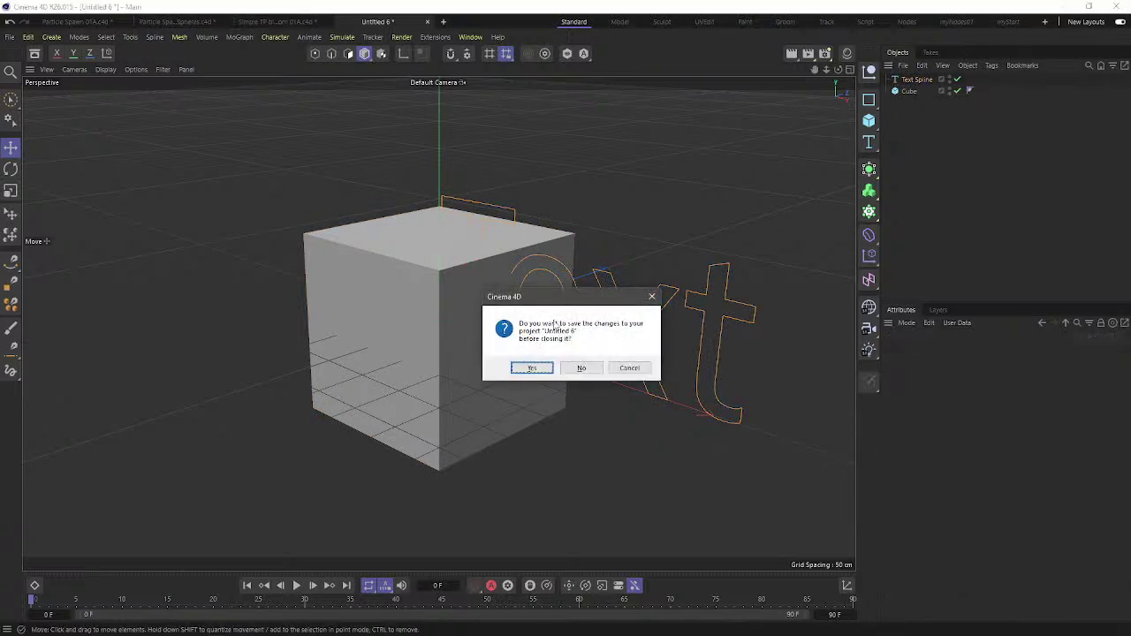
click(580, 366)
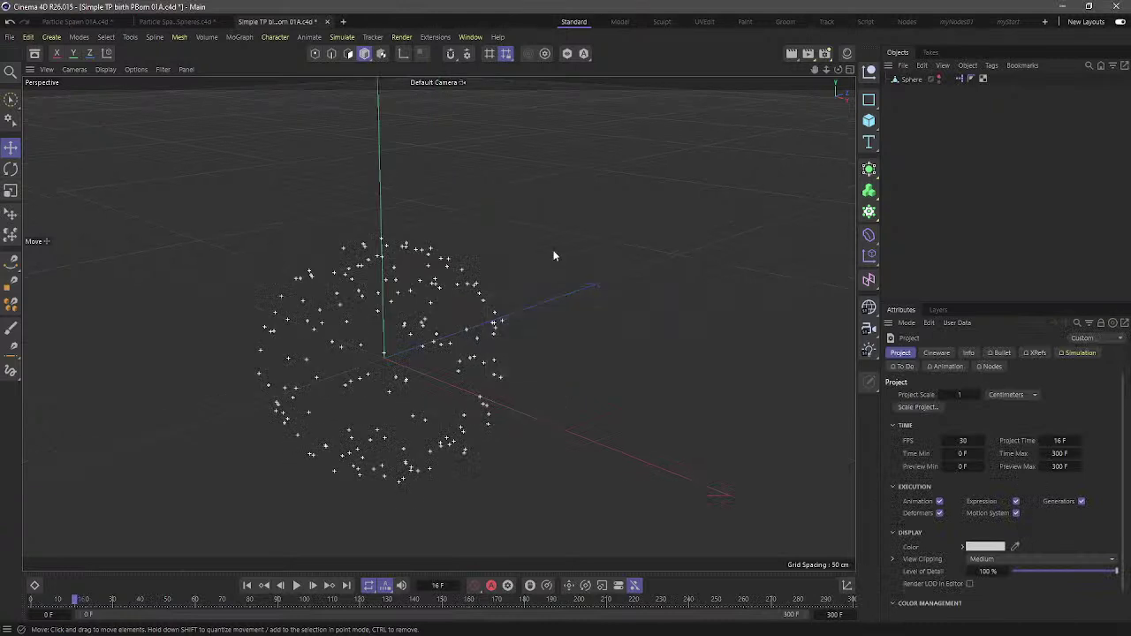
Create a new empty project and add a particle Emitter to the scene
key(ctrl+n)
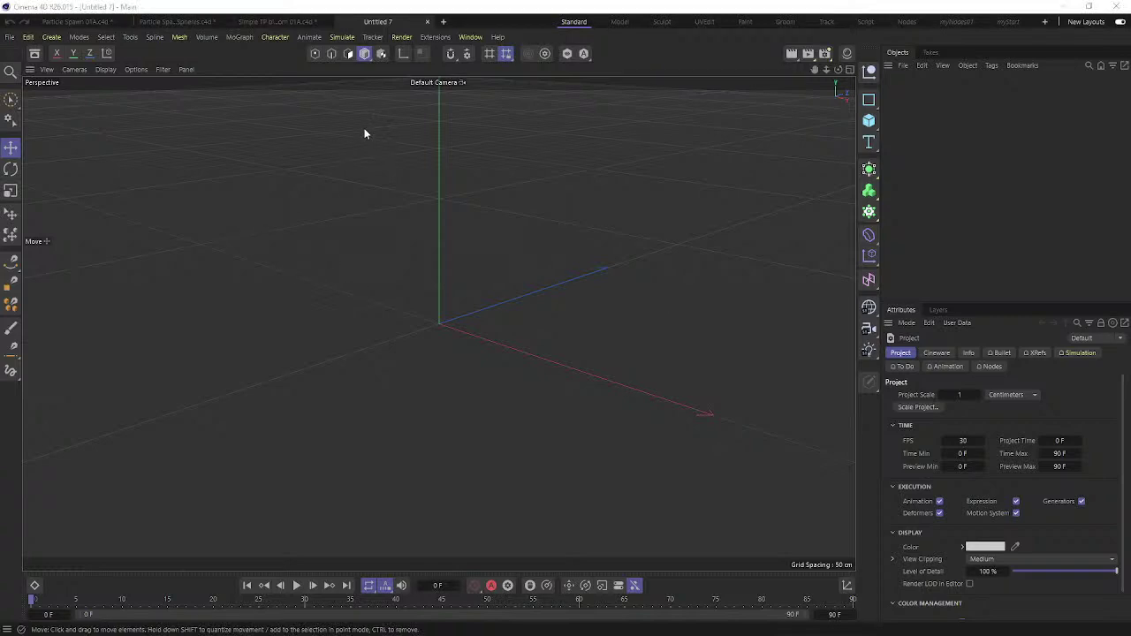
click(342, 37)
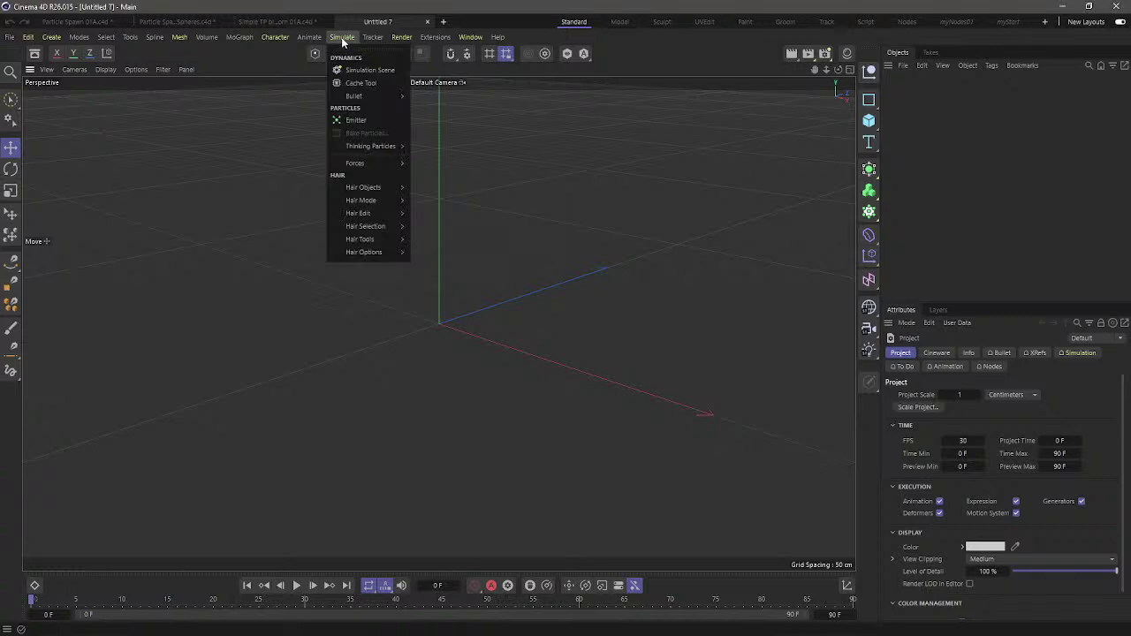
click(354, 121)
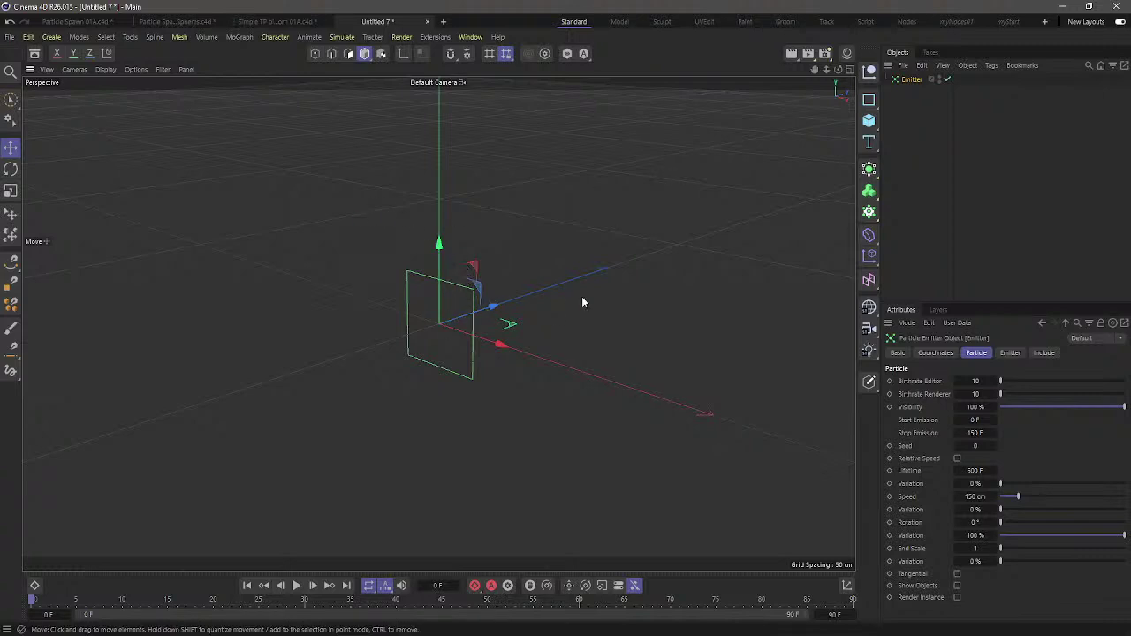
click(431, 320)
alt+drag(362, 275, 415, 302)
click(908, 82)
alt+drag(535, 338, 563, 349)
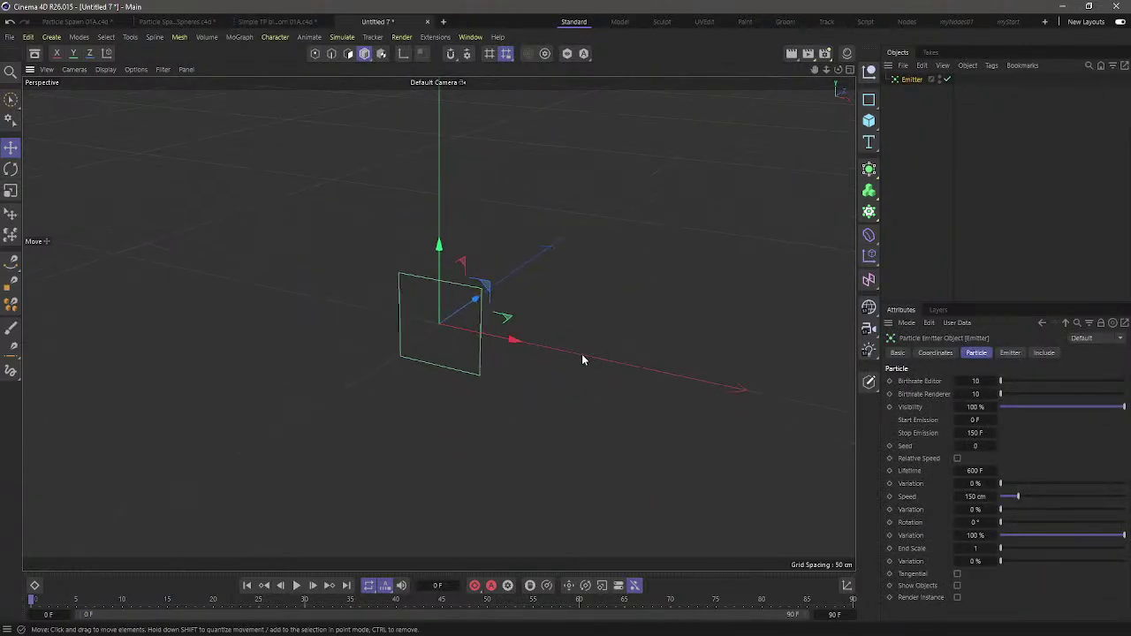
Set the emitter's Birthrate Editor and Birthrate Renderer to 1000
click(979, 381)
text(1000)
key(Tab)
text(1000)
key(Return)
Preview the emission and extend the end of the project timeline to 300 F
click(298, 585)
click(298, 585)
text(300)
key(Return)
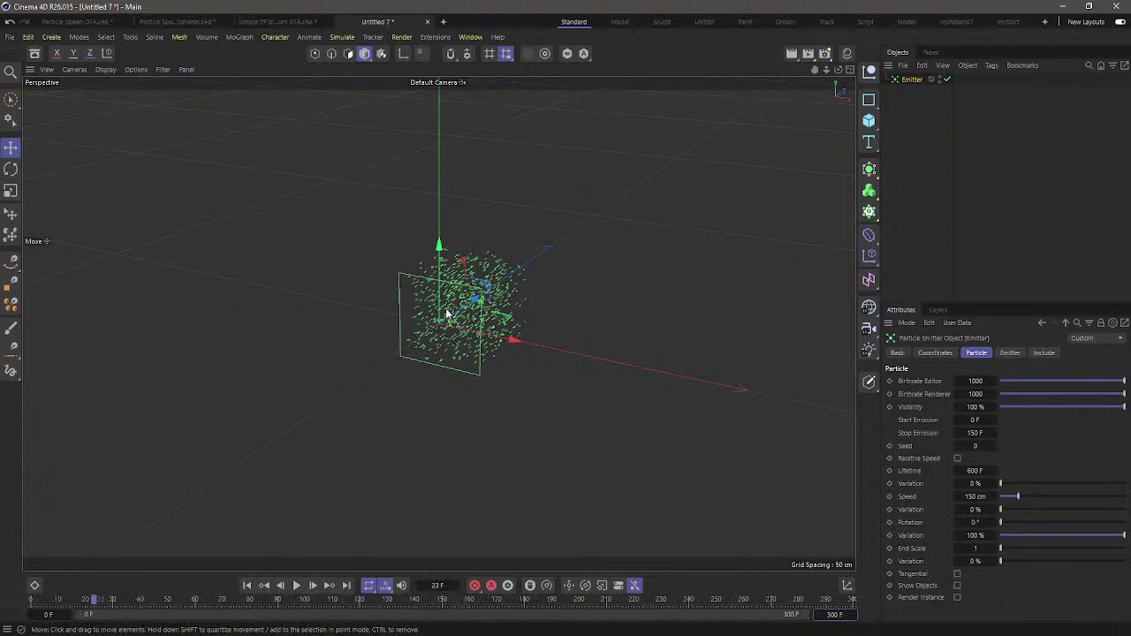
Rotate the emitter to lie flat and shoot particles upward, and preview the emission from the first frame
key(r)
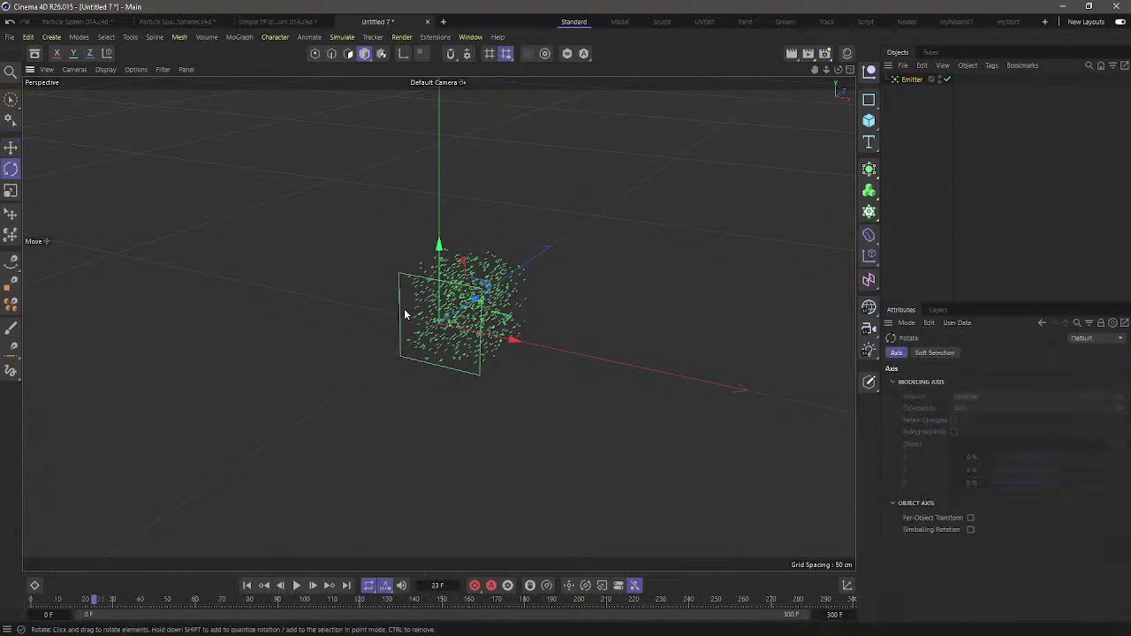
drag(402, 318, 418, 384)
click(899, 193)
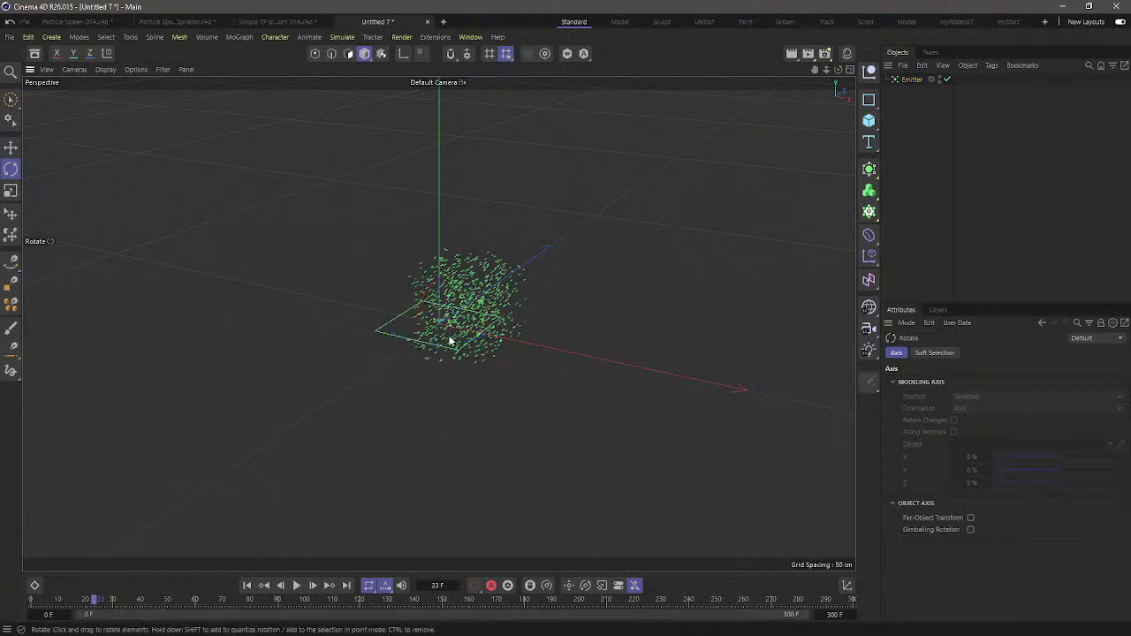
alt+drag(451, 326, 464, 350)
click(249, 586)
click(296, 585)
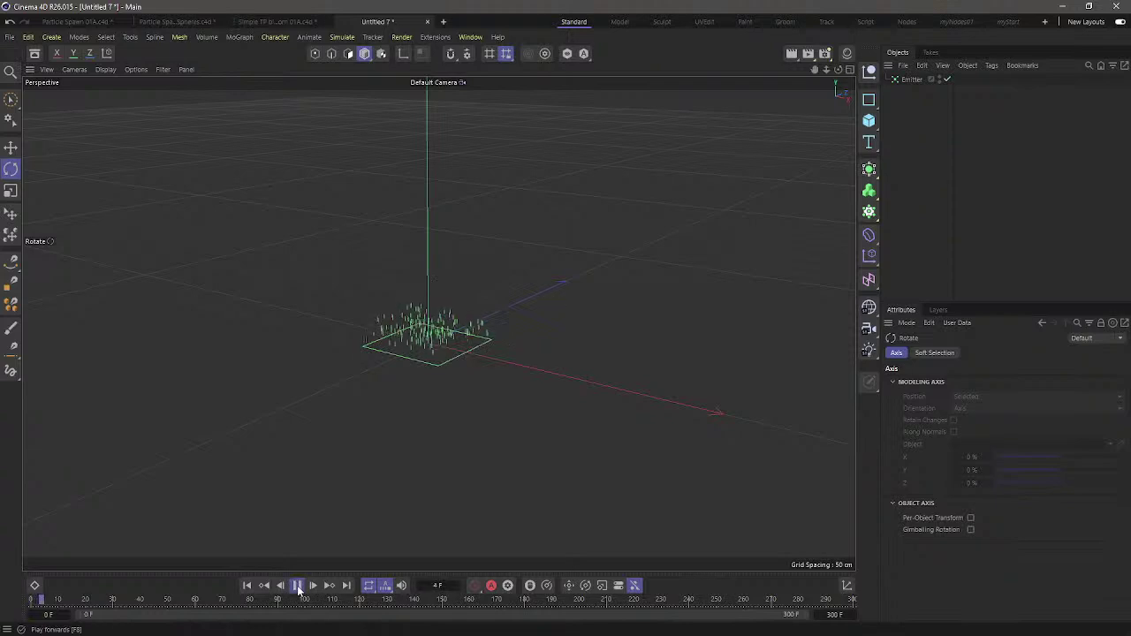
click(296, 585)
click(248, 586)
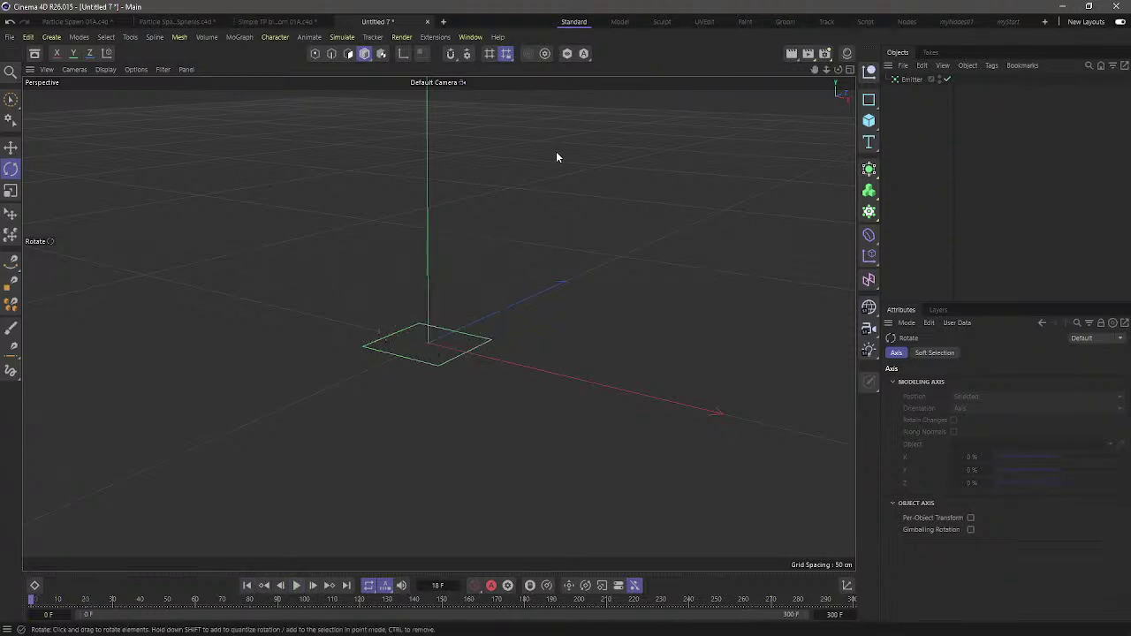
Add a Helix spline in the XZ plane, reduce its start radius and increase its height
click(869, 100)
click(913, 141)
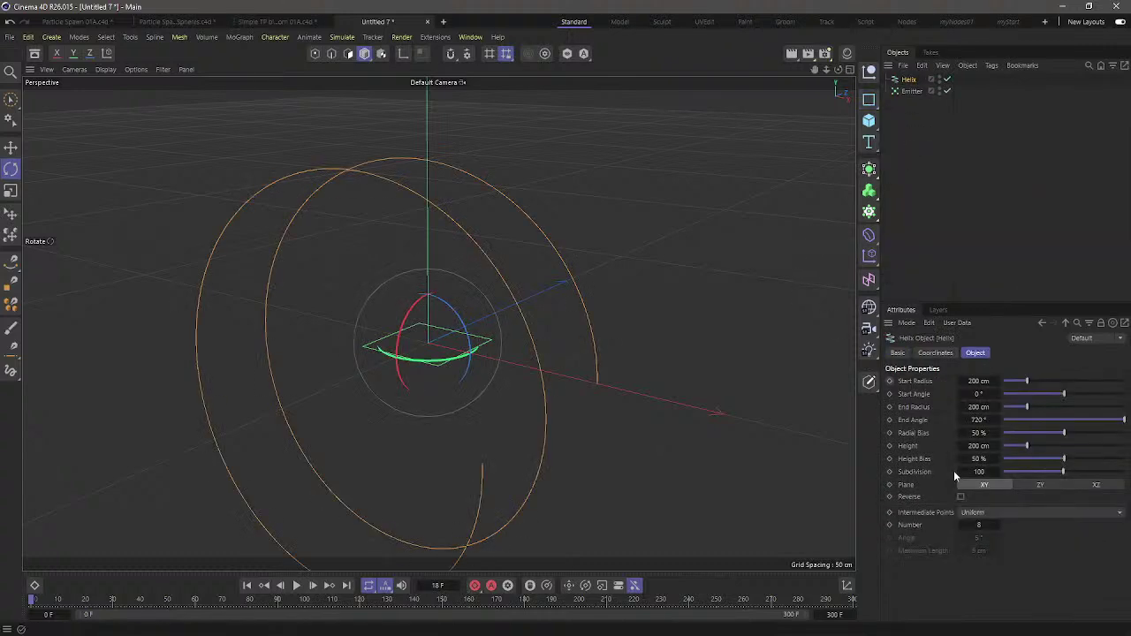
click(1096, 484)
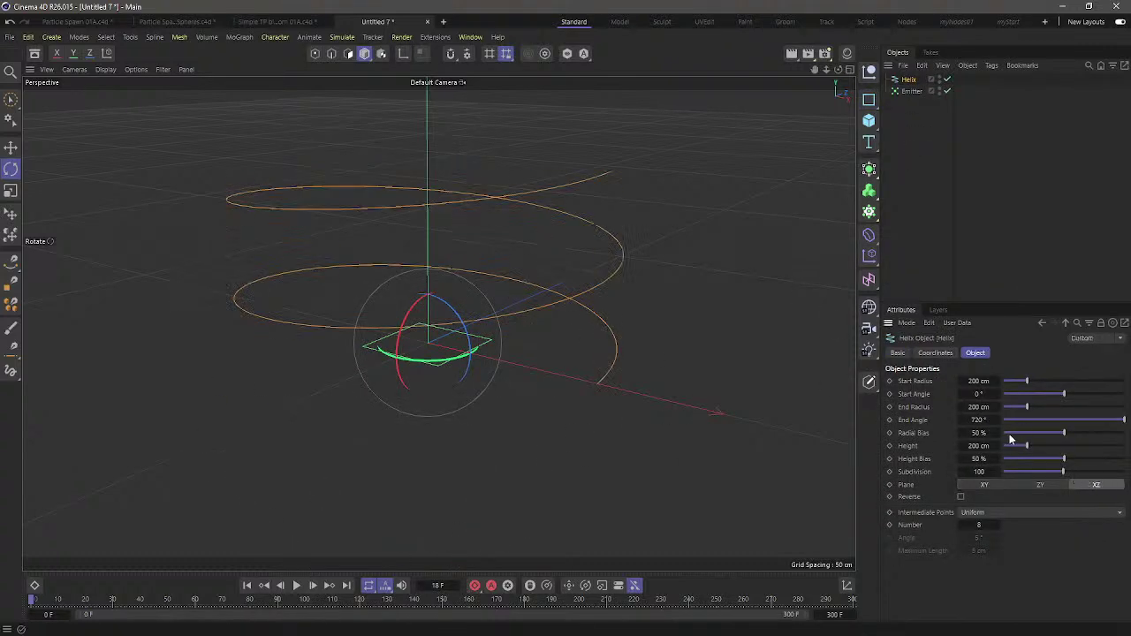
drag(1030, 408, 1041, 447)
click(1023, 223)
mouse_move(464, 358)
alt+middle_down()
mouse_move(467, 378)
mouse_move(541, 352)
mouse_move(701, 354)
mouse_move(482, 324)
mouse_move(416, 369)
alt+middle_up()
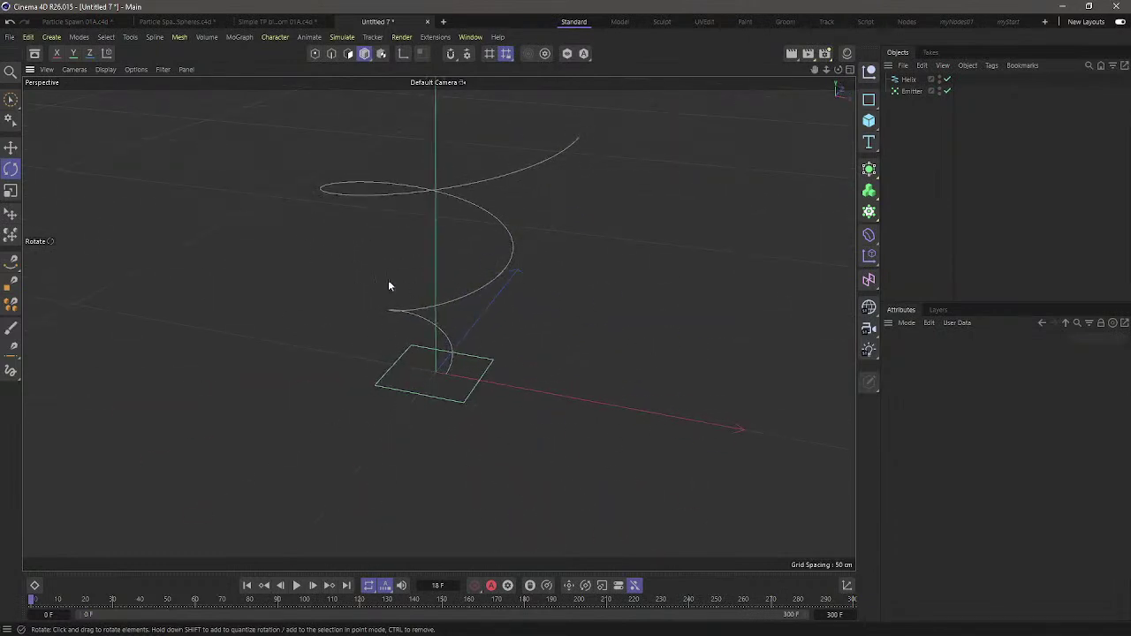
alt+middle_drag(511, 244, 540, 286)
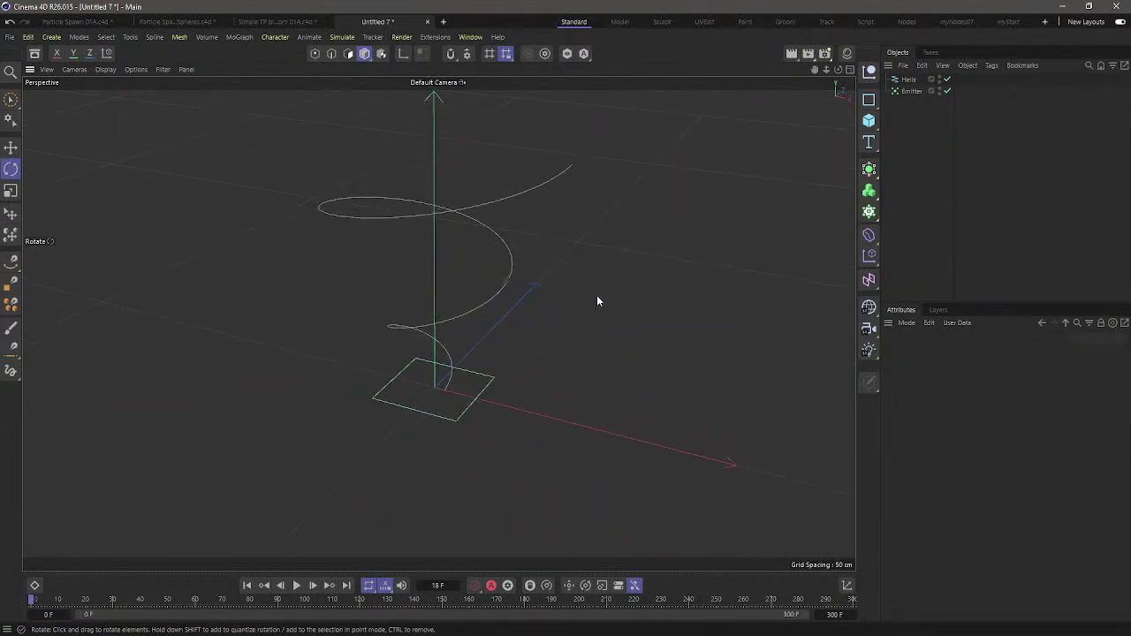
Set the emitter's X-Size and Y-Size to 5 cm, play the particle stream and rewind to the first frame
click(912, 91)
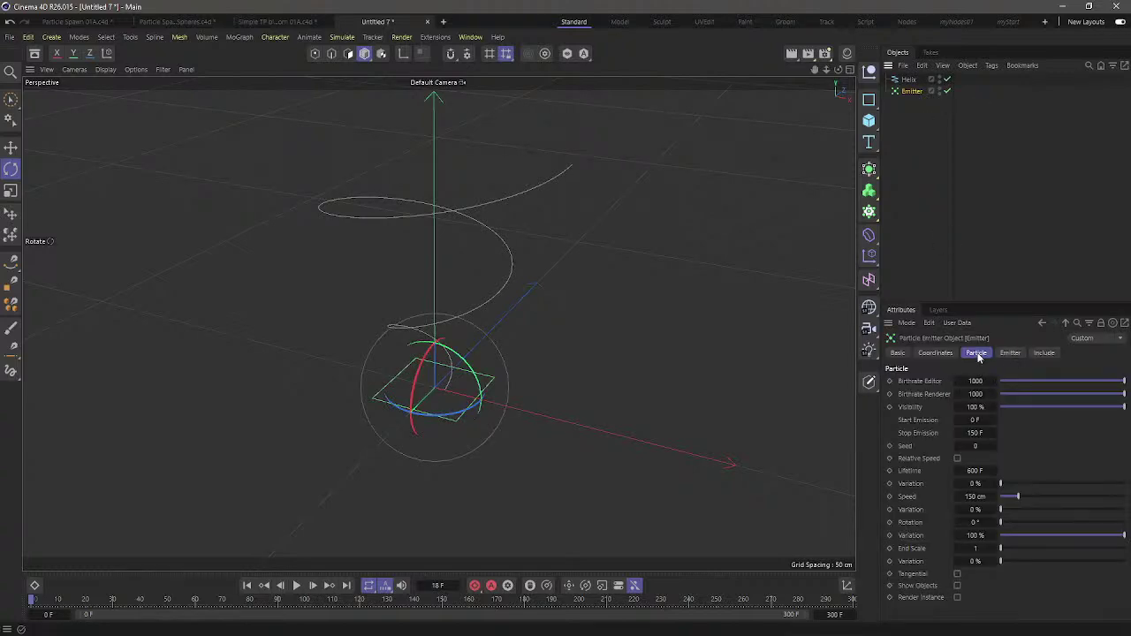
click(1010, 354)
click(972, 393)
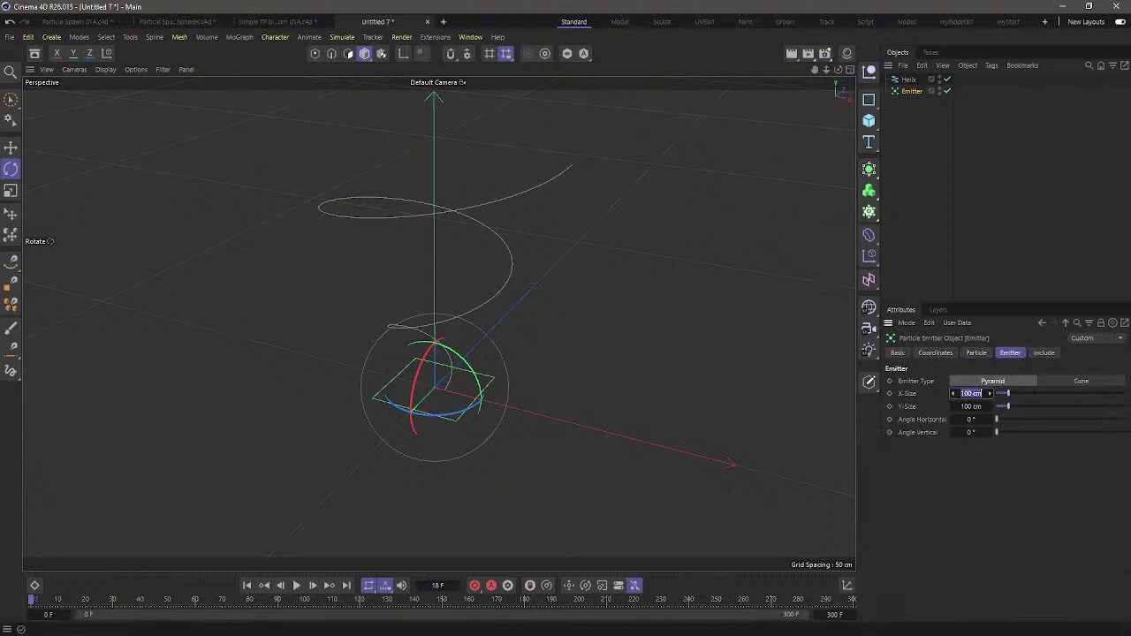
text(5)
key(Tab)
text(5)
key(Return)
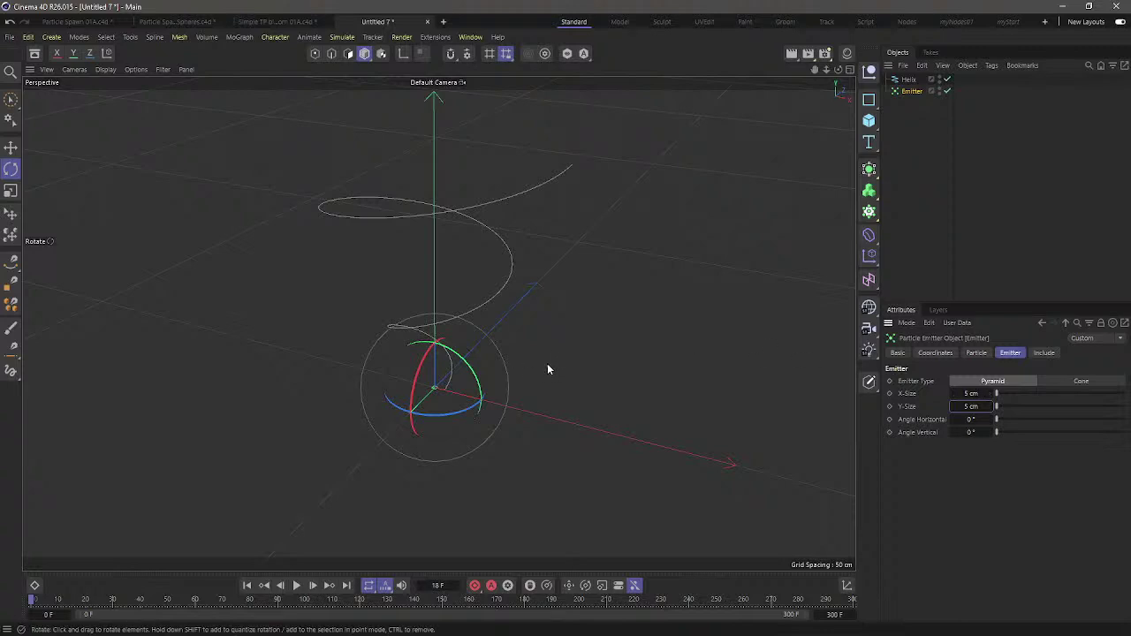
click(296, 586)
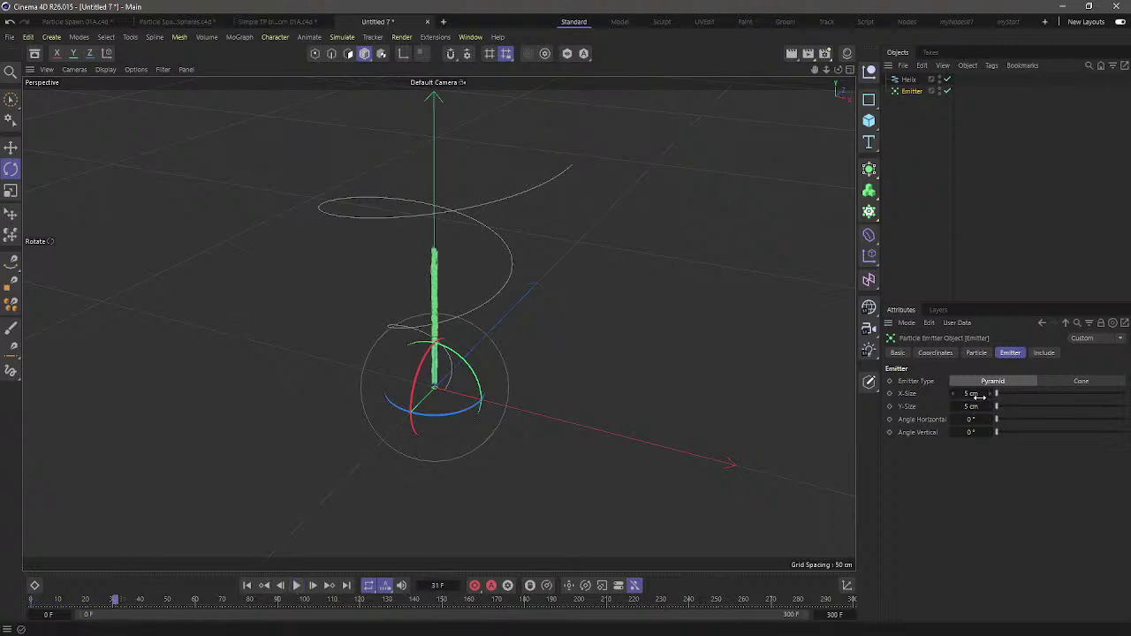
click(248, 585)
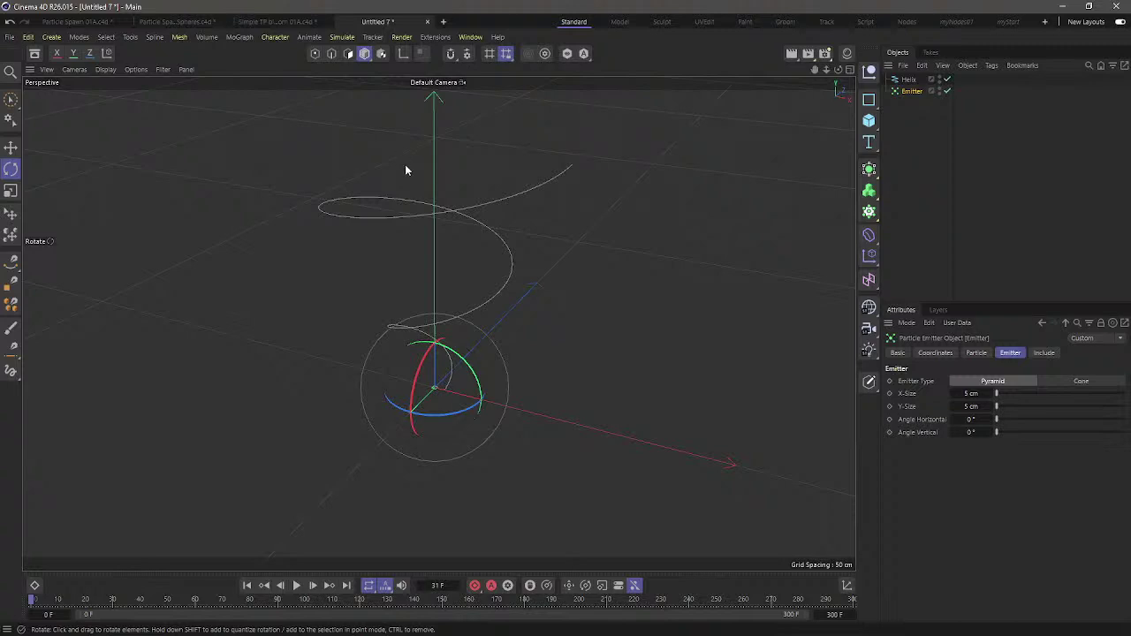
Add a Field Force object and assign the Helix spline to its field list
click(341, 38)
mouse_move(365, 165)
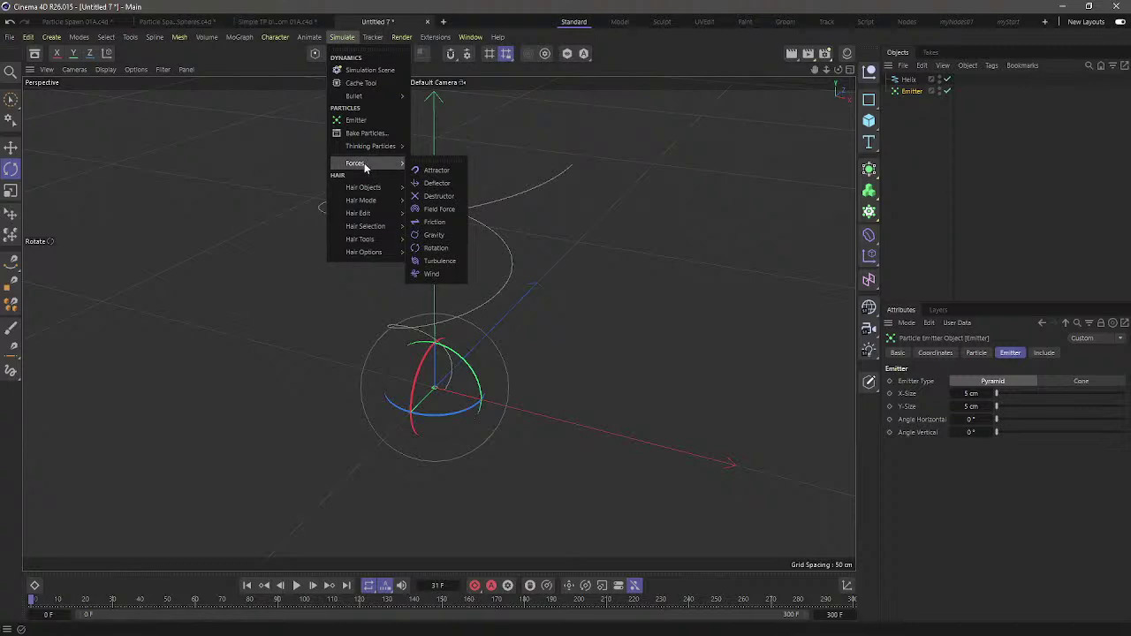
click(431, 210)
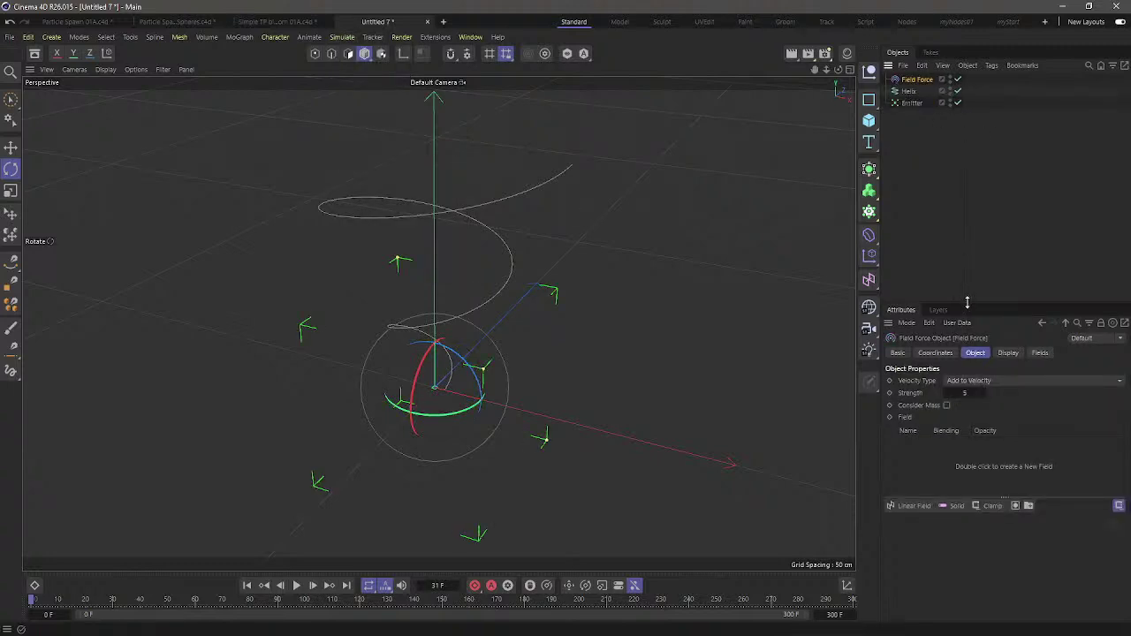
drag(966, 303, 972, 229)
drag(983, 421, 982, 494)
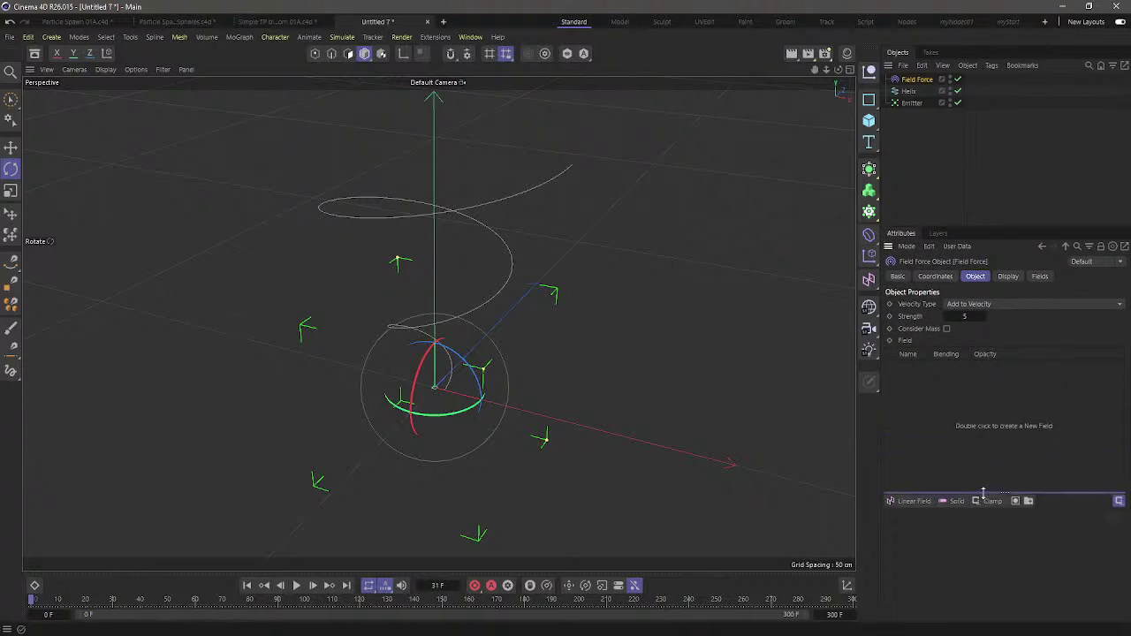
click(1040, 277)
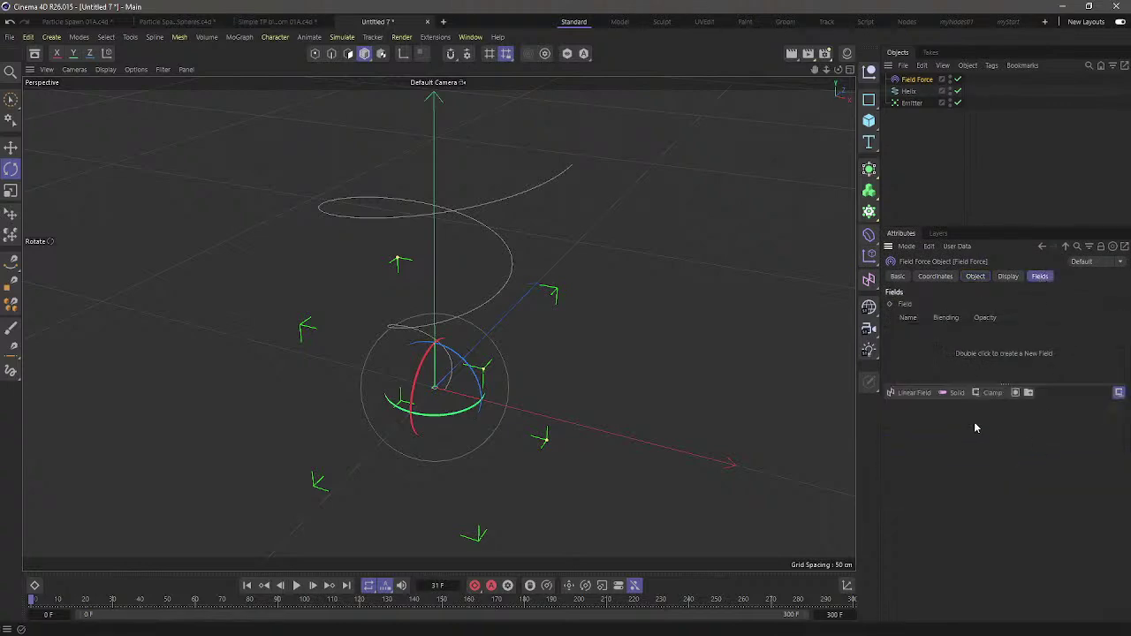
click(976, 276)
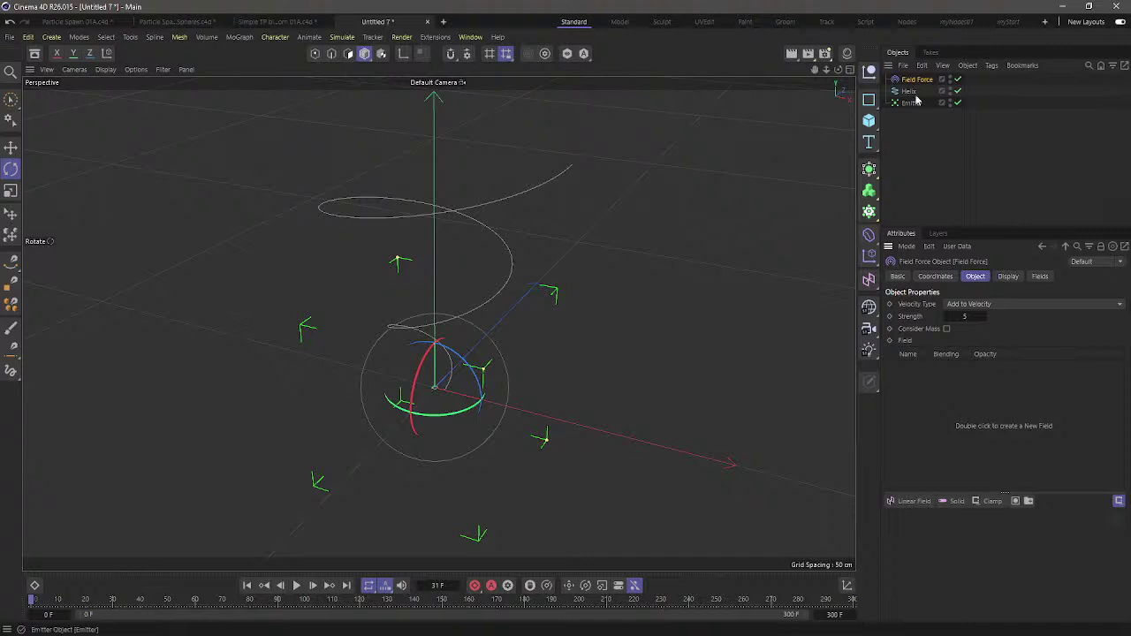
drag(955, 382, 934, 409)
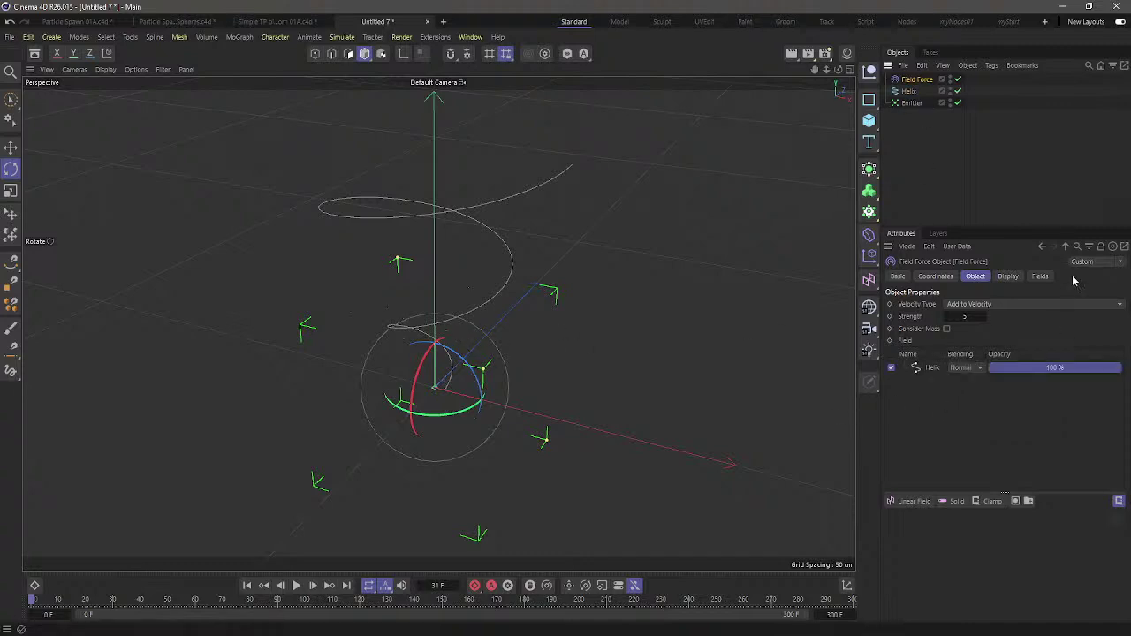
Set the Field Force's display Line Density to 16 %
click(1008, 276)
drag(1063, 332, 1066, 330)
alt+right_drag(417, 353, 509, 403)
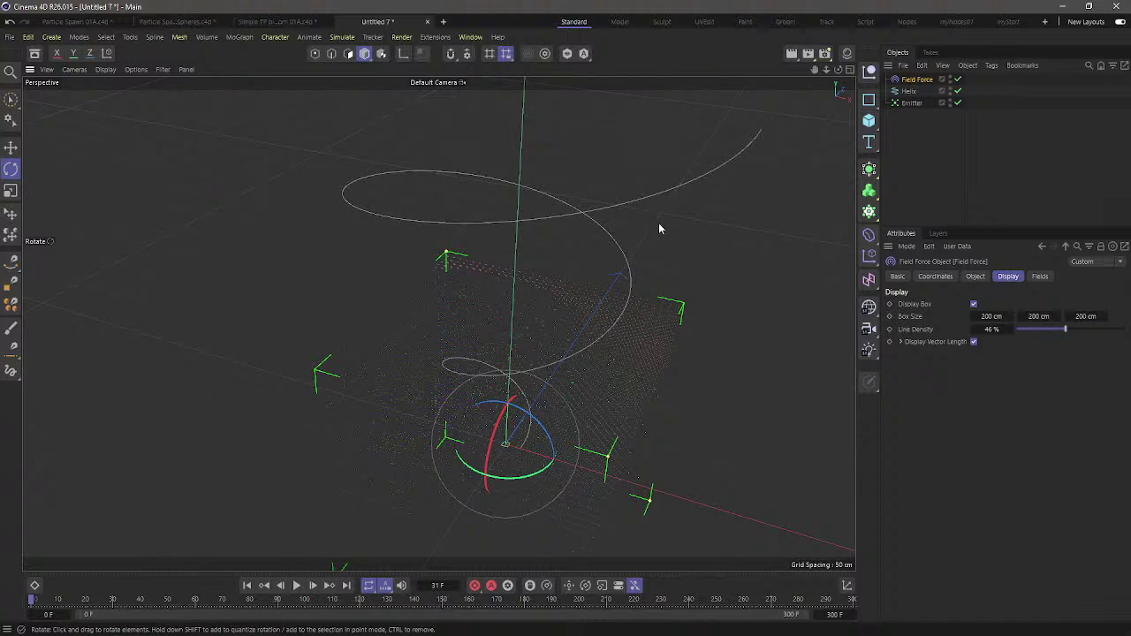
drag(1065, 328, 1034, 331)
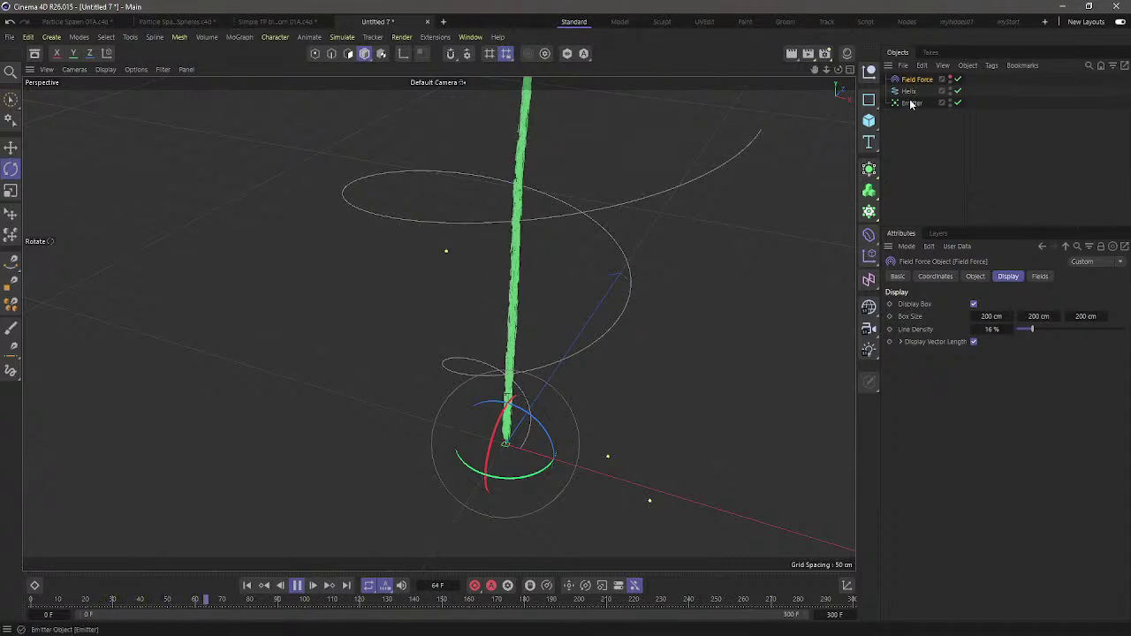
Set the Field Force's Velocity Type to Change Direction and replay the simulation from the first frame
click(911, 103)
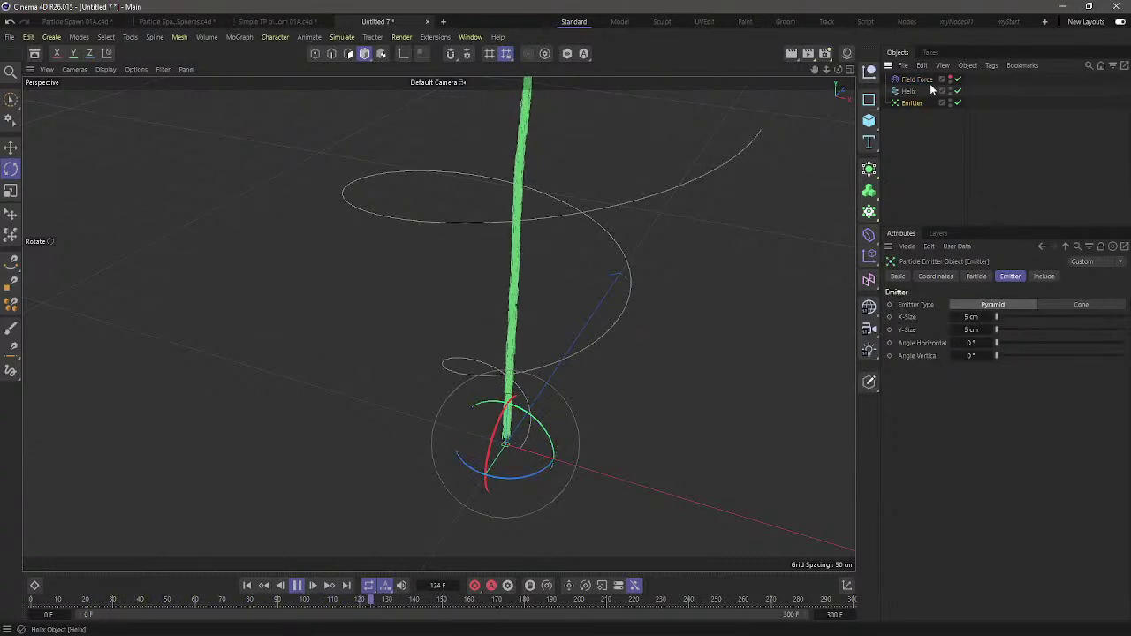
click(916, 79)
click(975, 276)
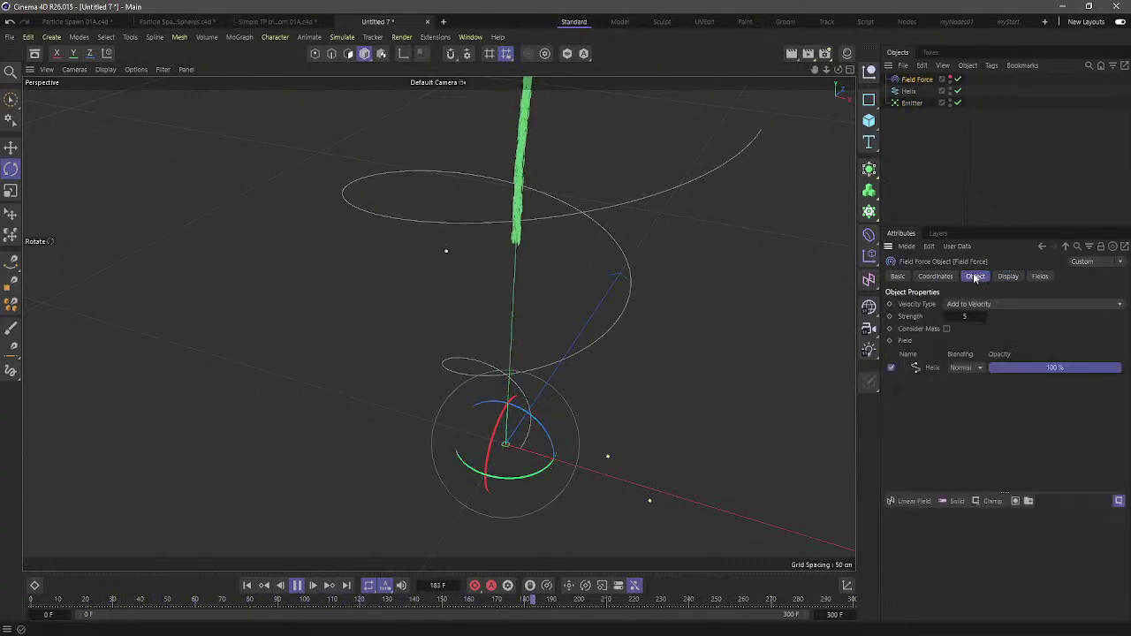
click(976, 303)
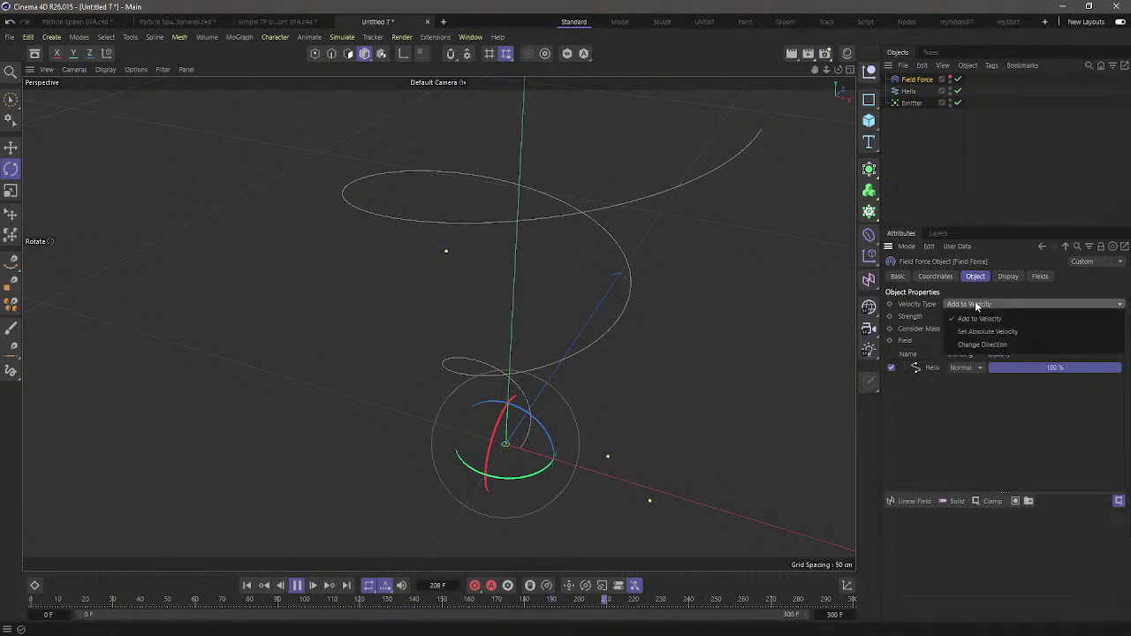
click(998, 345)
click(246, 585)
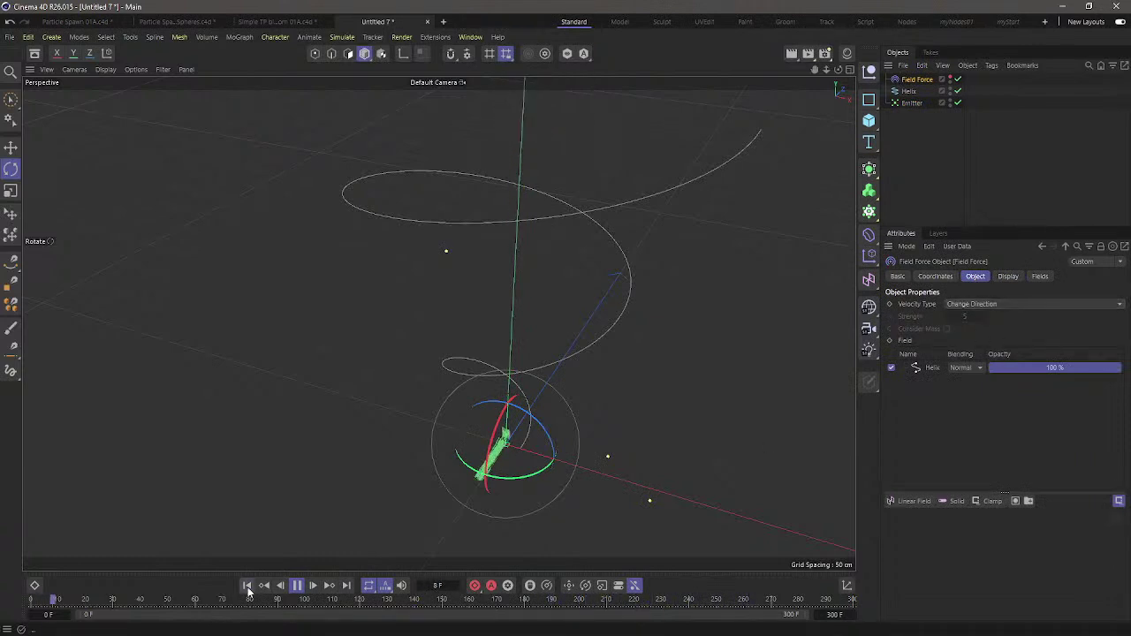
Try Set Absolute Velocity as the Field Force's Velocity Type during playback, ending on Add to Velocity
click(976, 304)
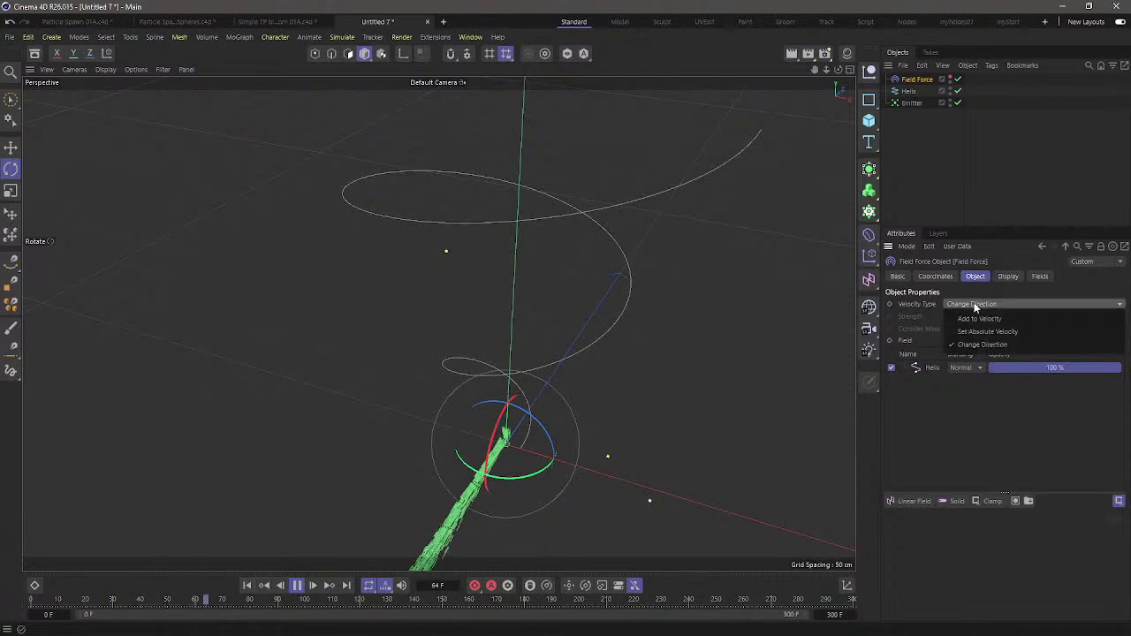
click(983, 333)
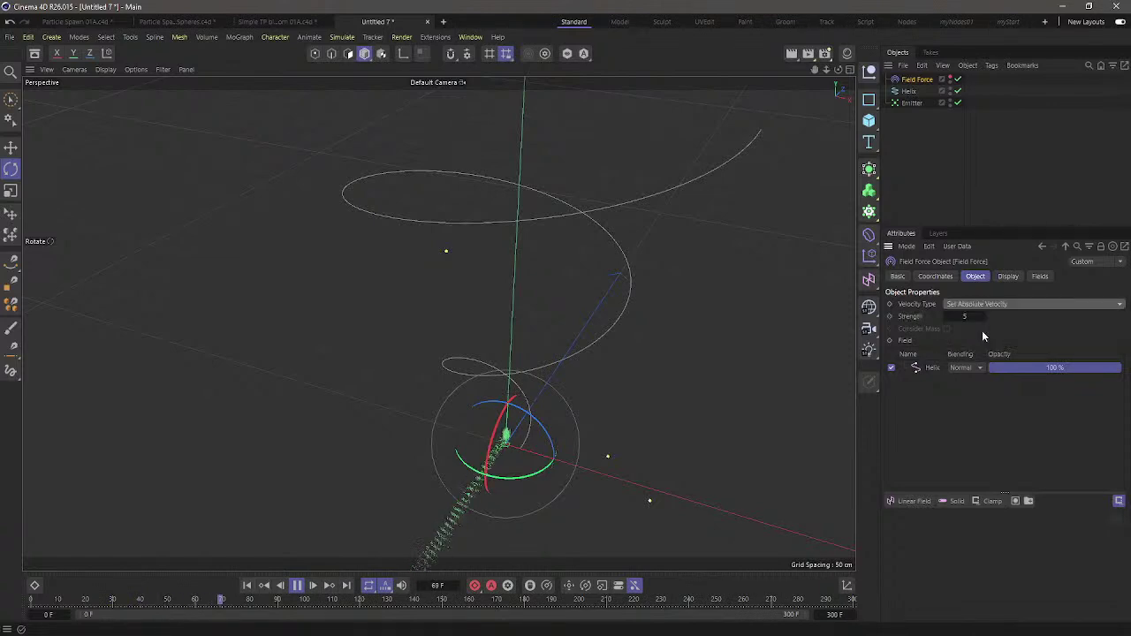
click(981, 304)
click(979, 320)
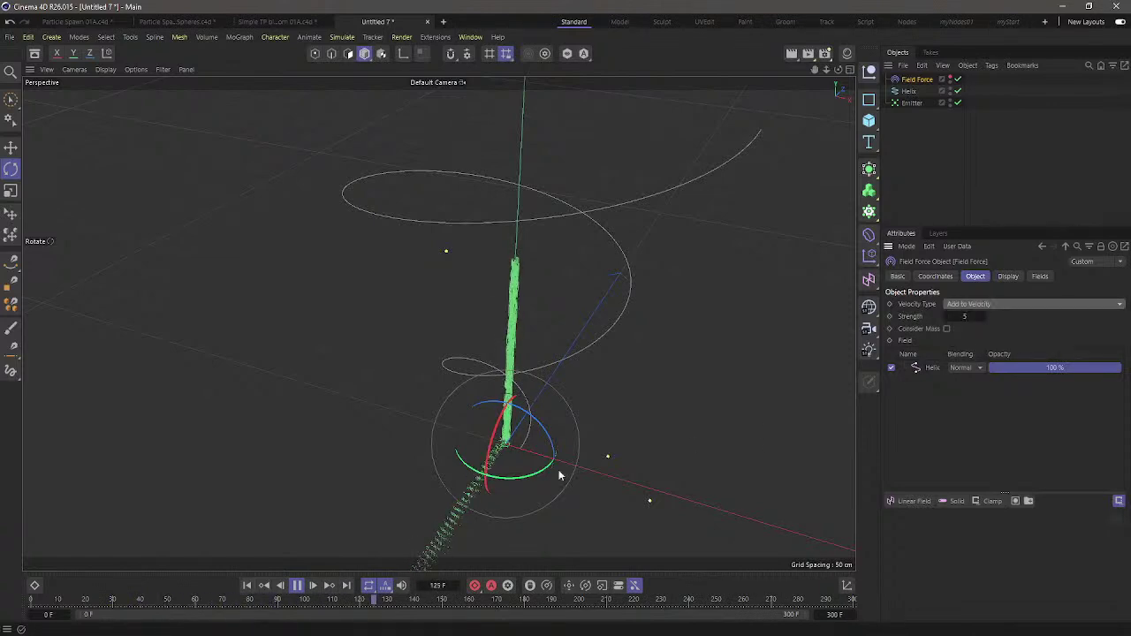
Move the emitter along the X axis to the starting point of the helix
click(502, 502)
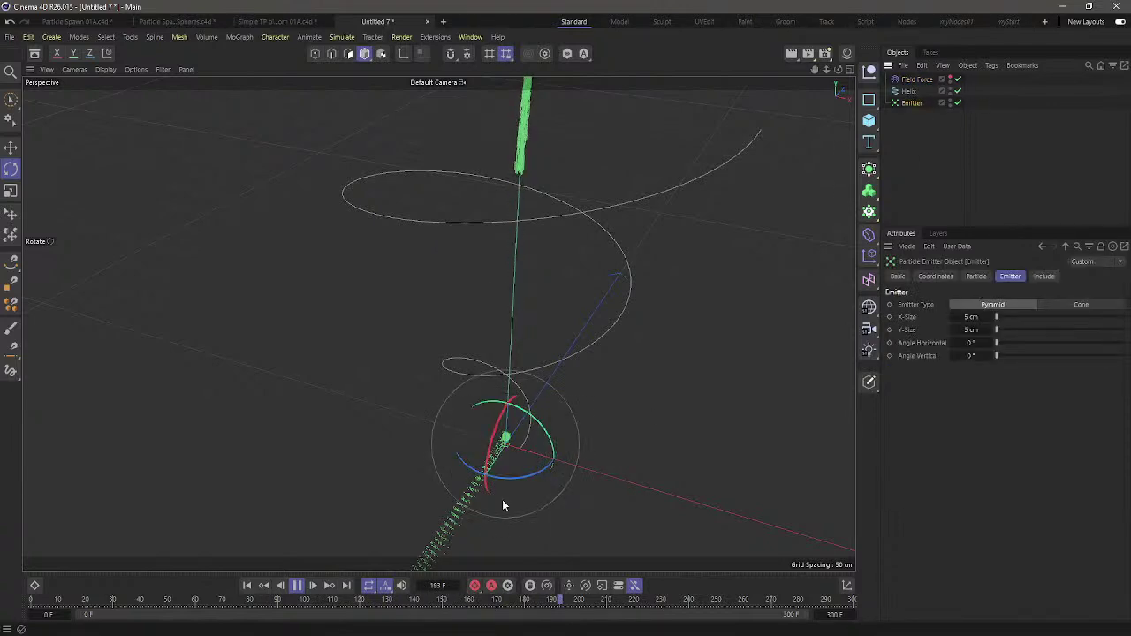
key(e)
drag(542, 459, 552, 463)
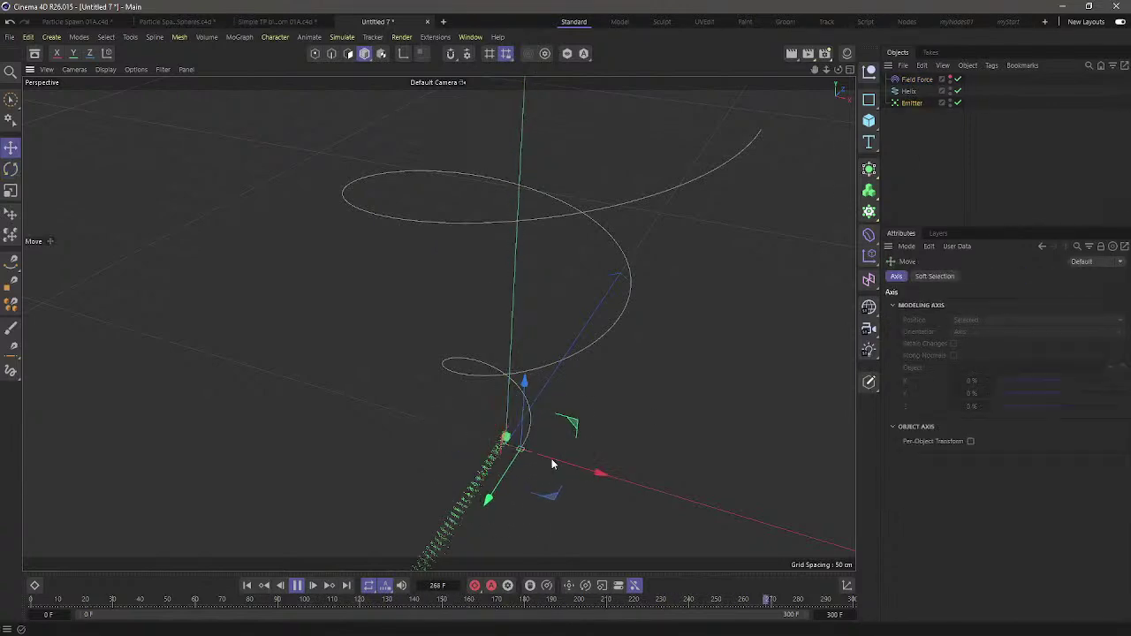
alt+drag(583, 355, 494, 336)
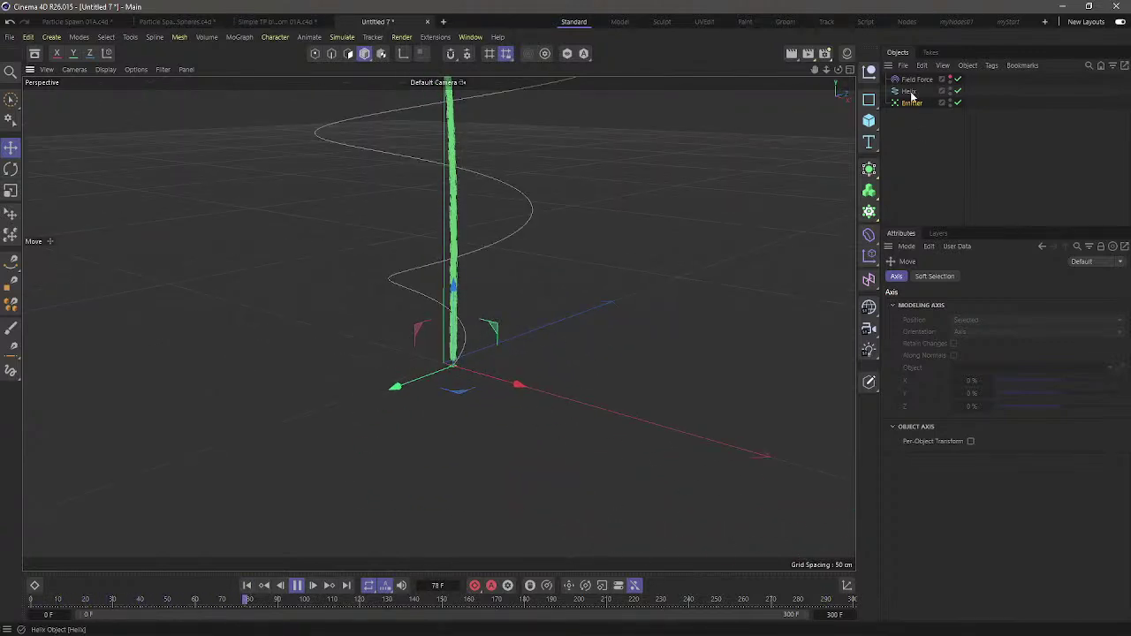
Enlarge the emitter to an X-Size of about 152 cm and a Y-Size of about 225 cm
click(913, 105)
click(976, 275)
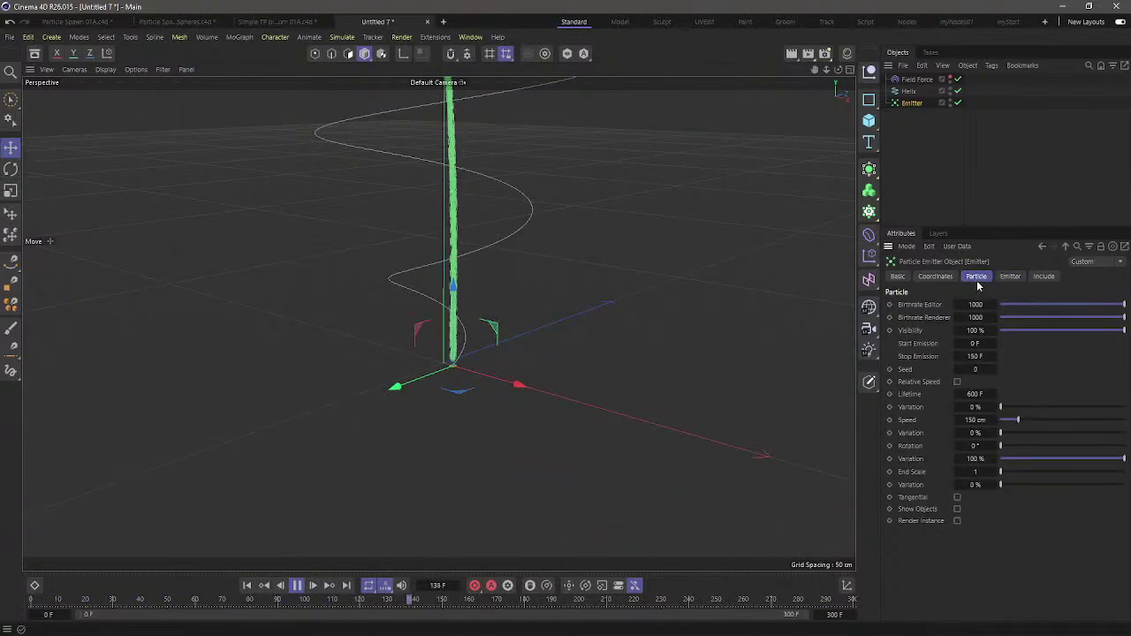
click(1009, 277)
click(1014, 317)
drag(1014, 329, 1026, 327)
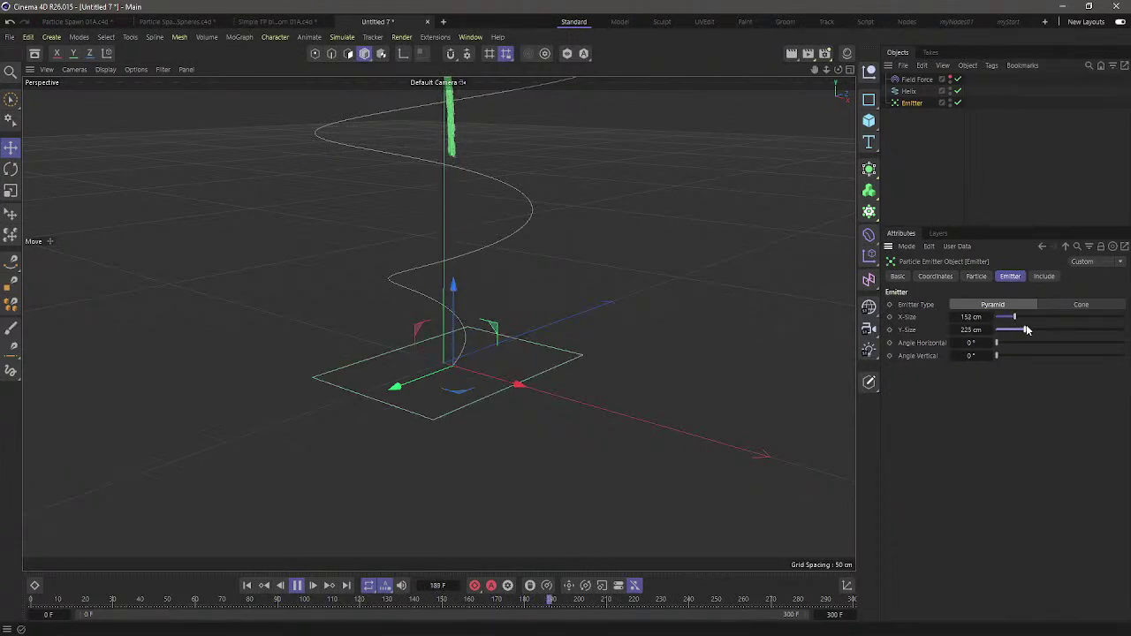
alt+drag(359, 406, 345, 378)
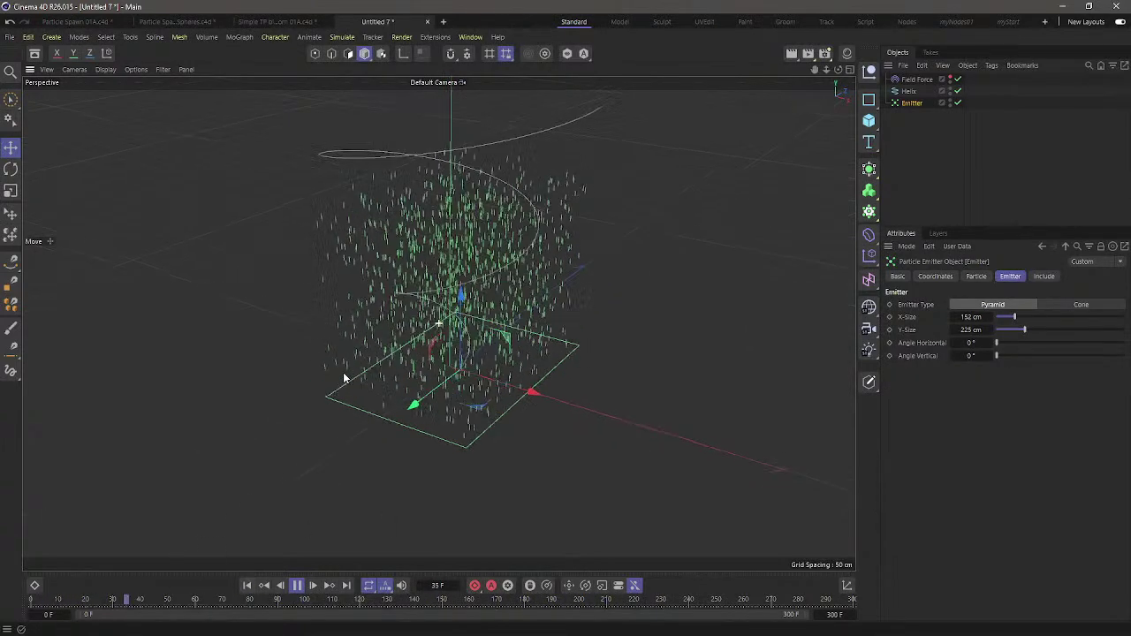
Display the Field Force's Helix layer settings and set the force's Strength to 20
click(917, 79)
click(932, 367)
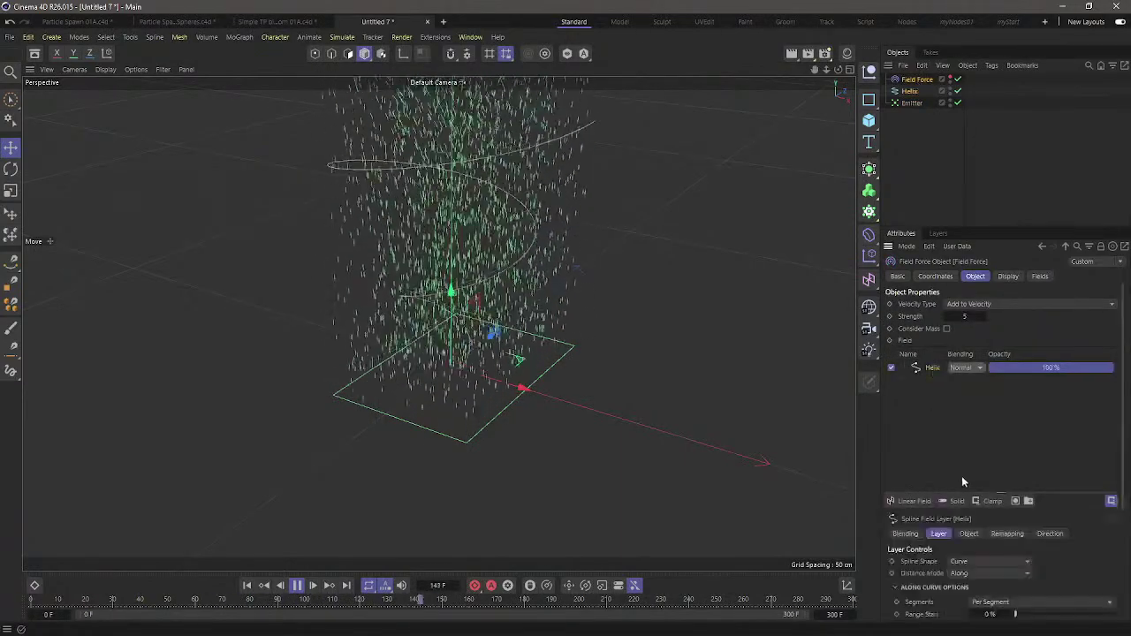
drag(966, 493, 970, 410)
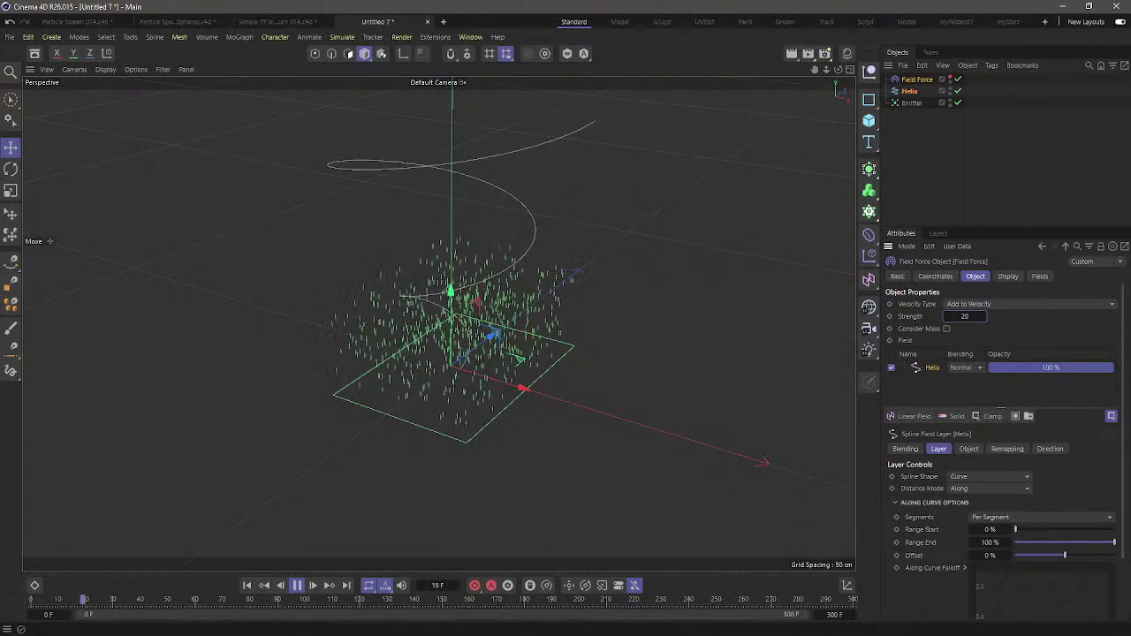
alt+drag(478, 239, 488, 304)
scroll(485, 291, down, 2)
alt+drag(472, 255, 541, 262)
scroll(523, 267, down, 4)
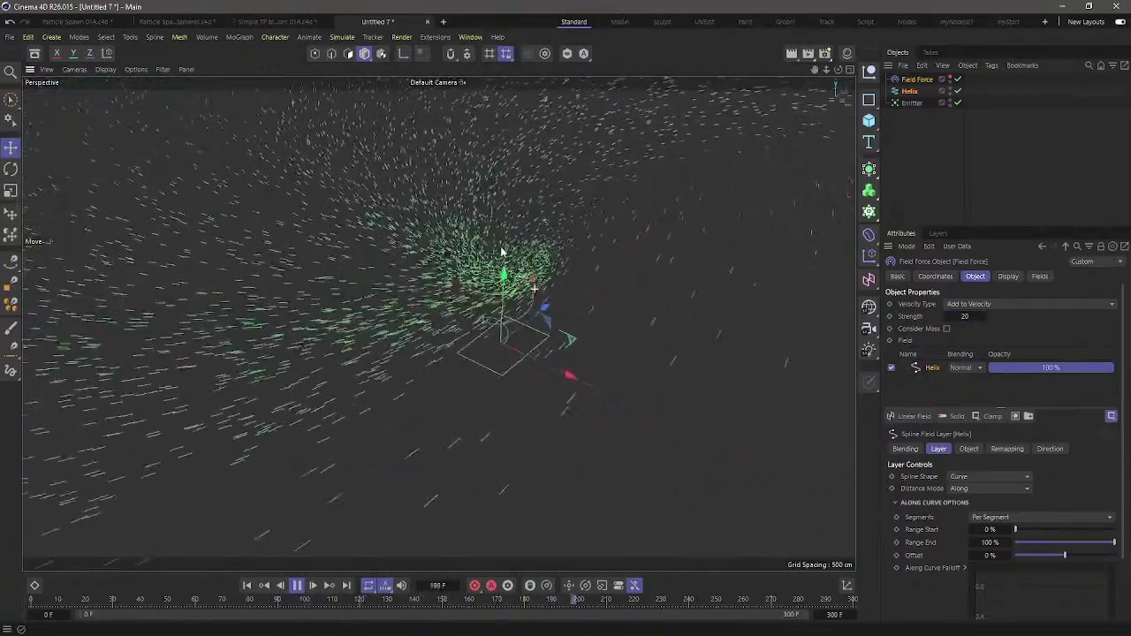
Replay the simulation from the first frame and examine how the particles move around the helix
click(250, 586)
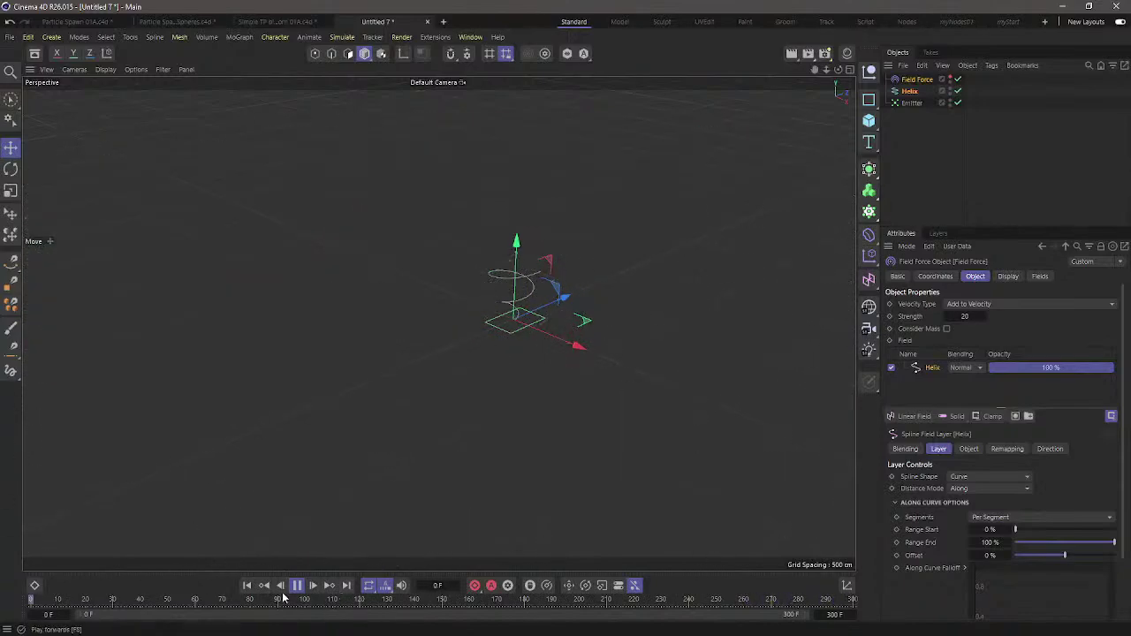
click(246, 585)
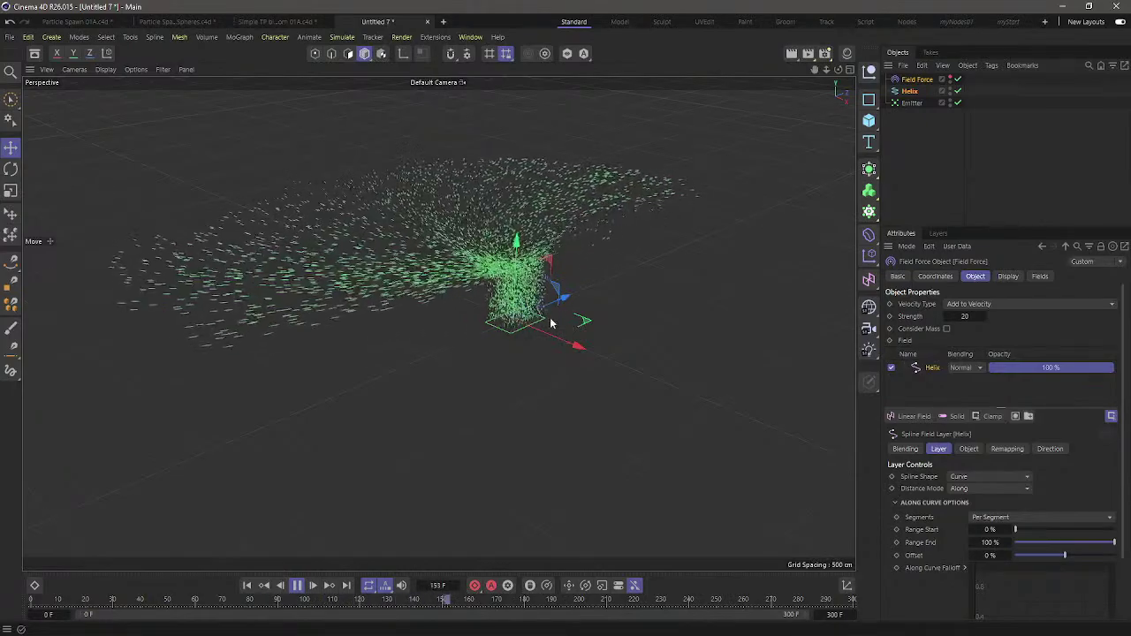
mouse_move(540, 279)
alt+mouse_down()
mouse_move(510, 243)
mouse_move(457, 263)
mouse_move(563, 311)
mouse_move(538, 292)
alt+mouse_up()
click(248, 586)
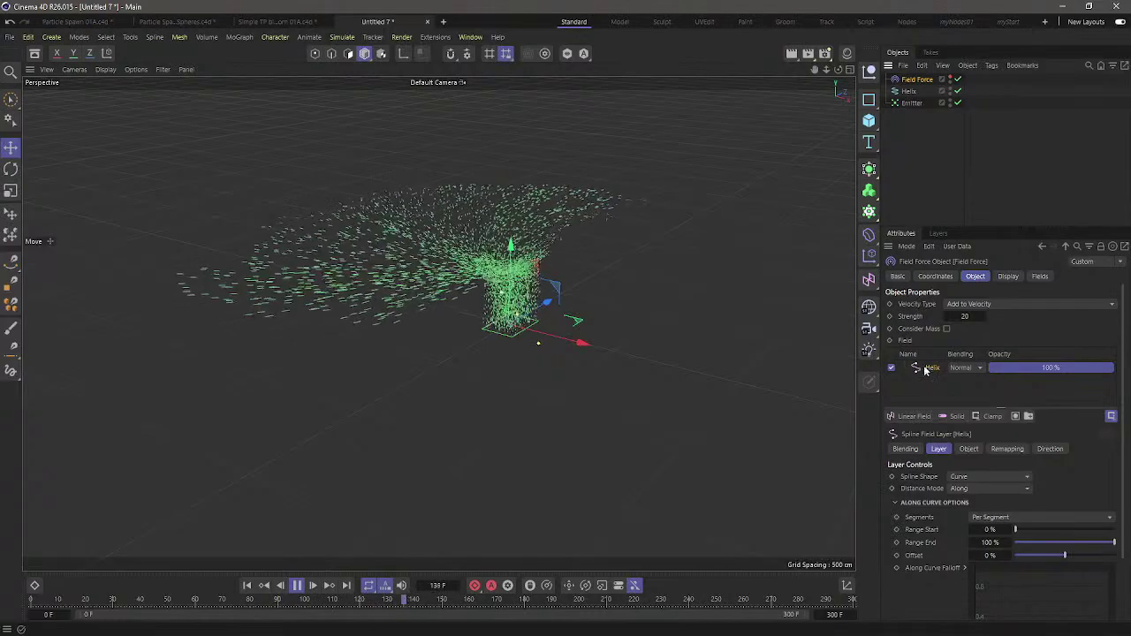
Replace the Helix layer in the Field Force's field list with a Linear Field
drag(949, 226, 949, 168)
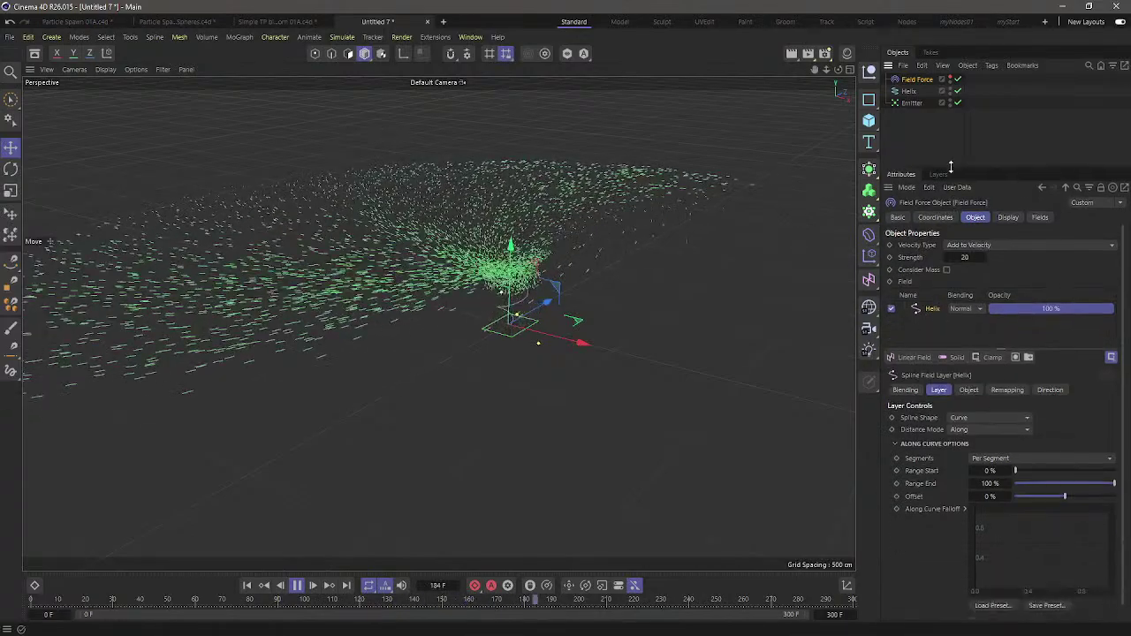
drag(975, 352, 975, 420)
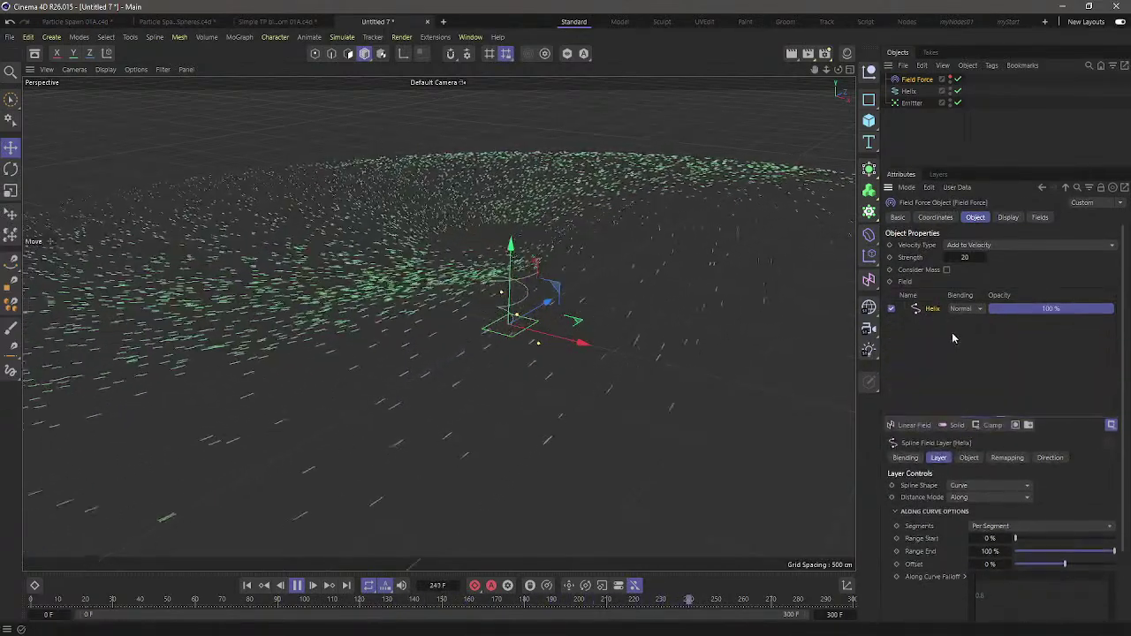
key(Delete)
click(910, 425)
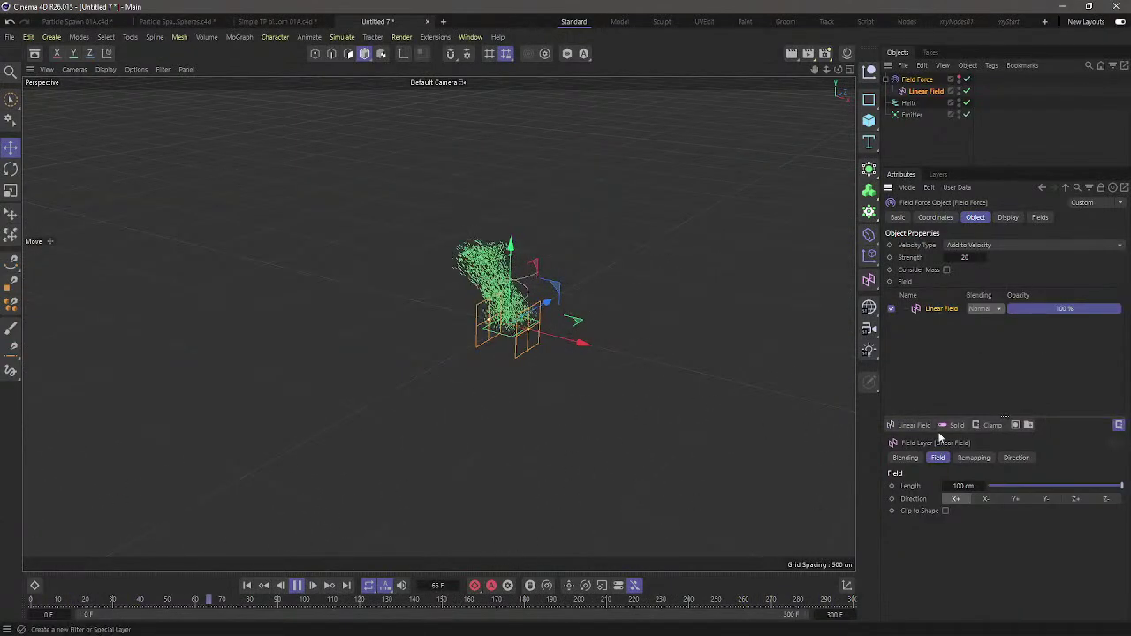
alt+drag(521, 311, 474, 335)
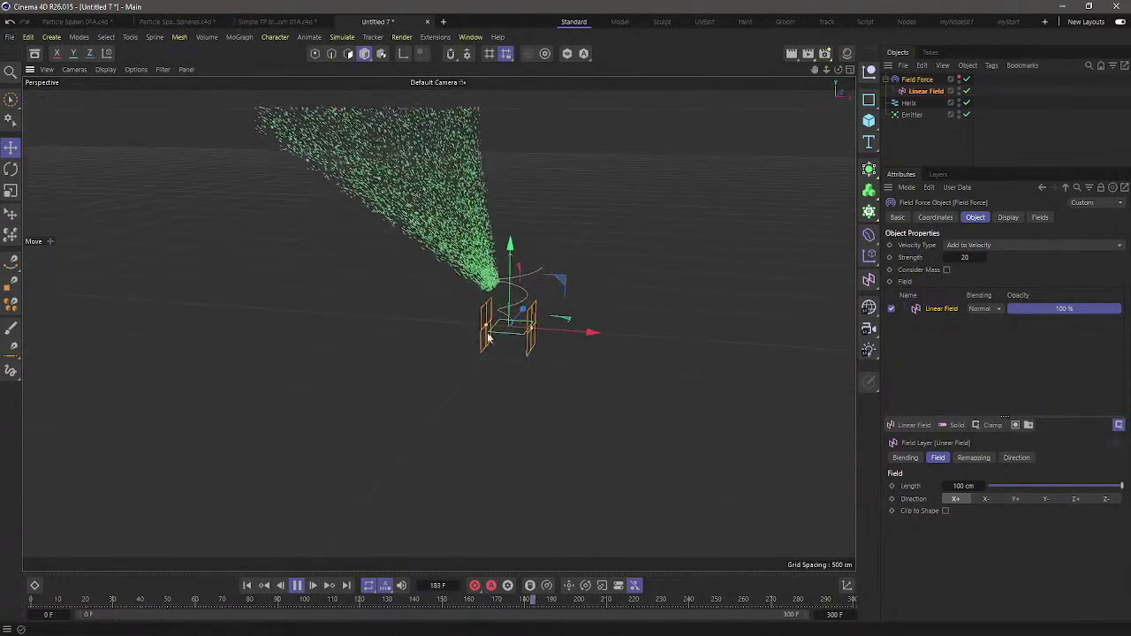
Set the Linear Field's direction to X-, replay the simulation, stop it and rewind to the first frame
click(987, 499)
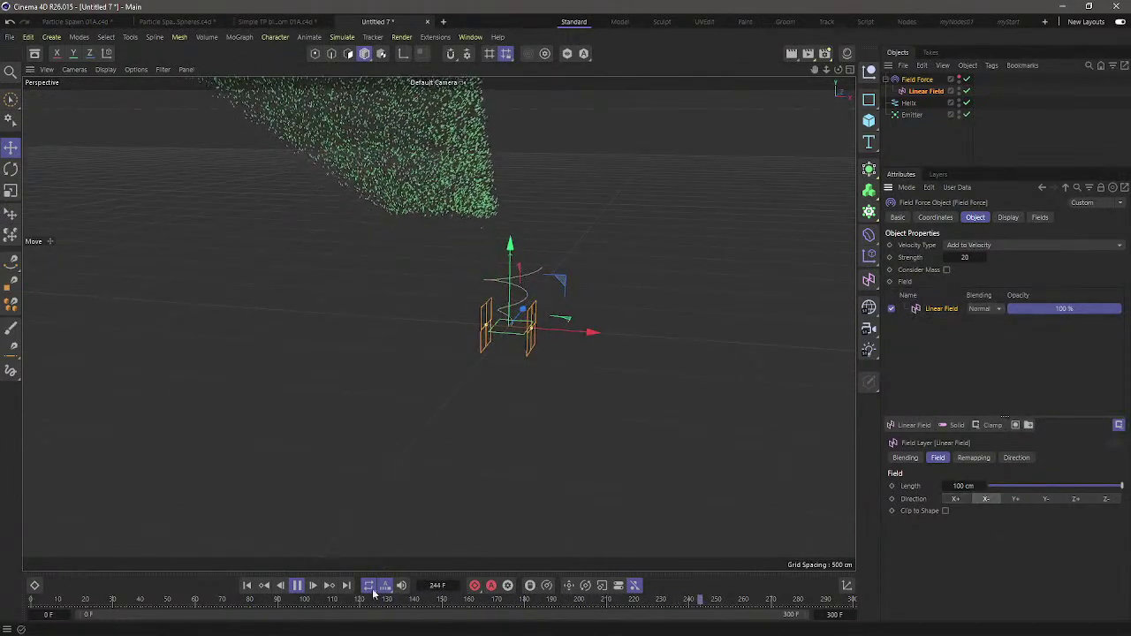
click(247, 585)
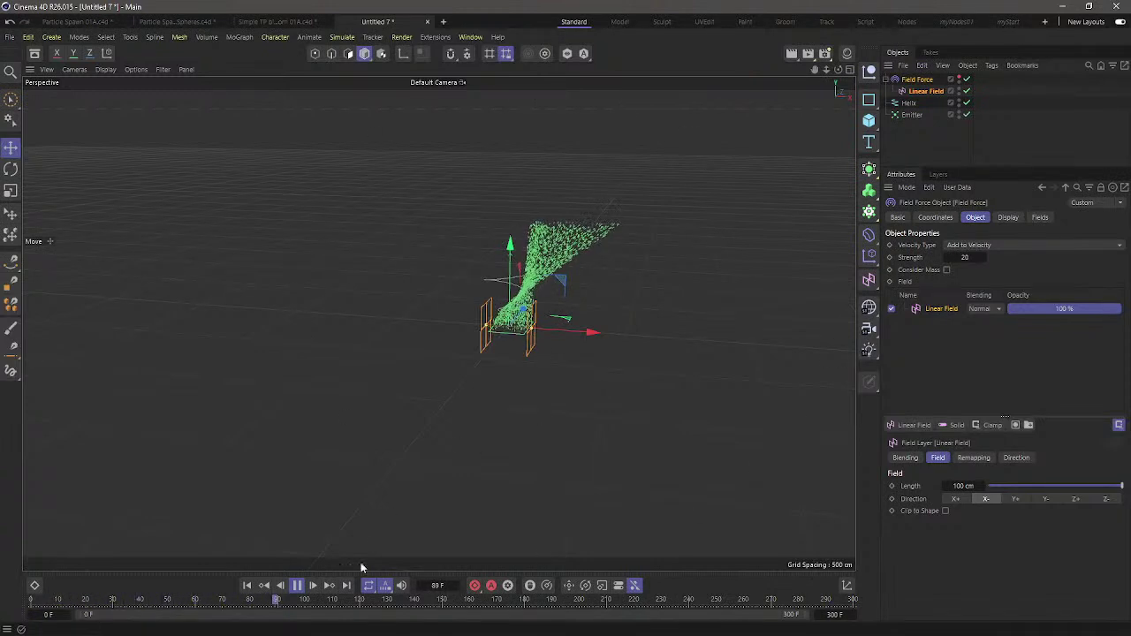
click(296, 585)
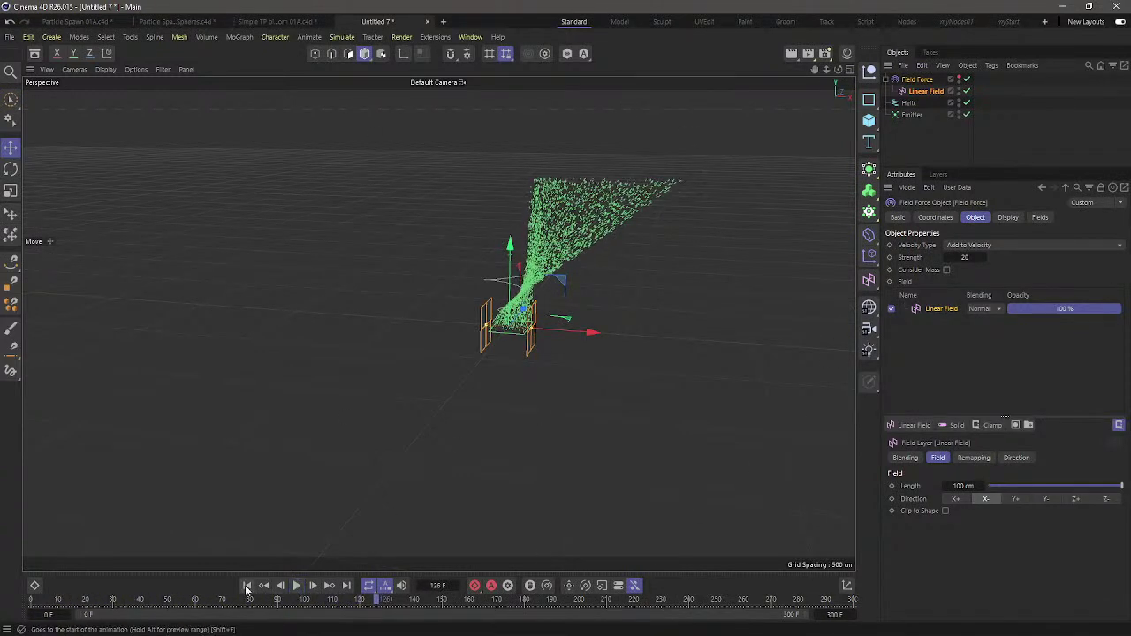
click(247, 586)
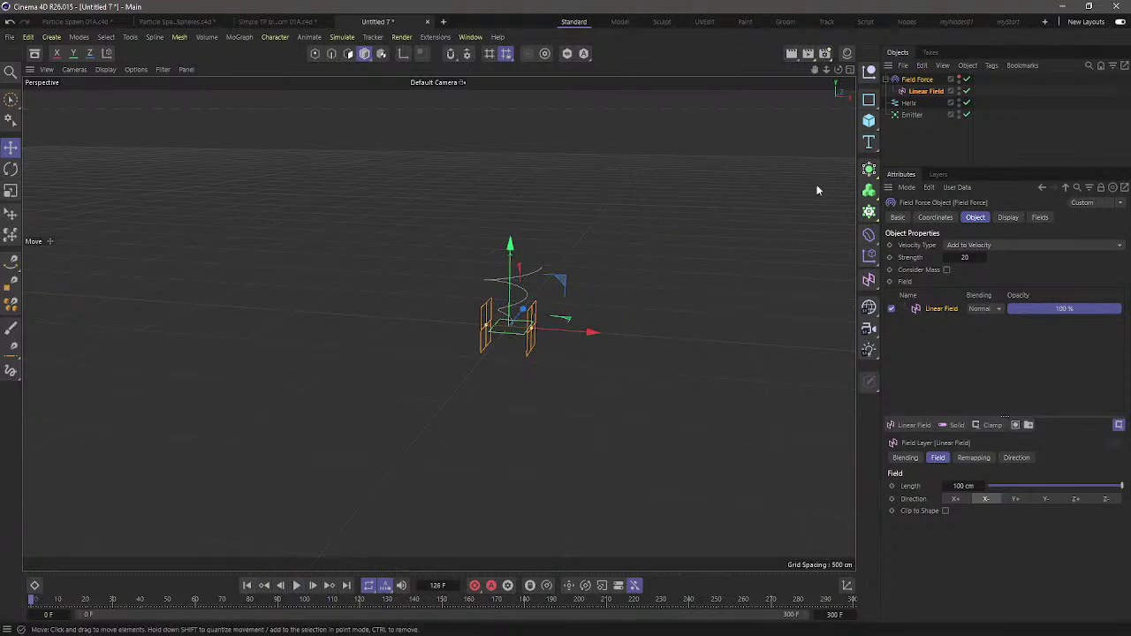
click(907, 80)
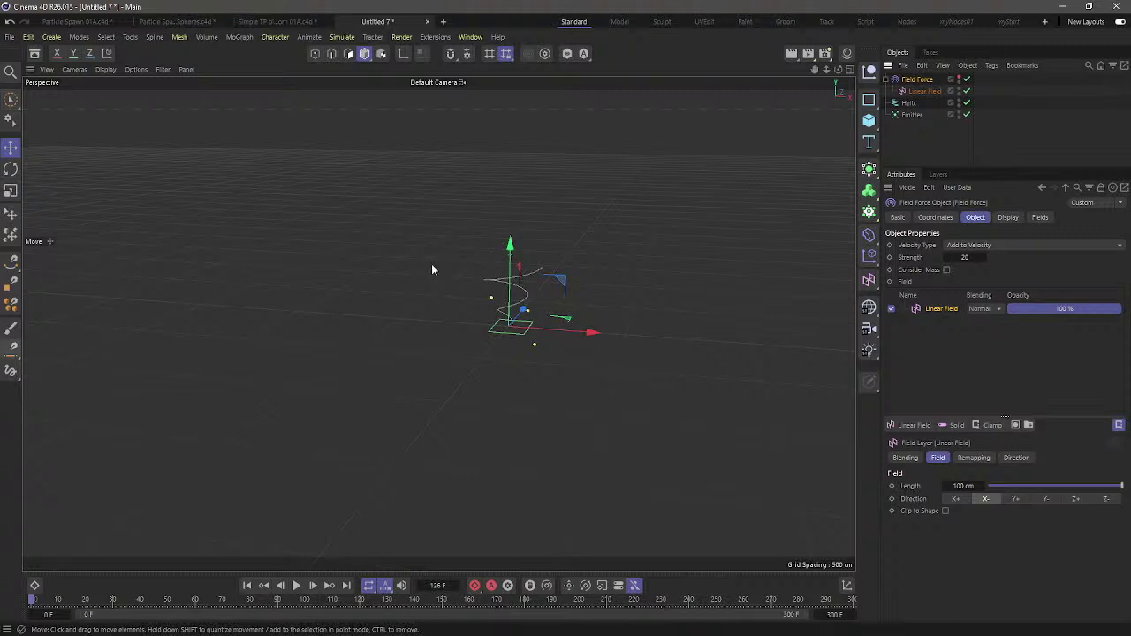
click(934, 141)
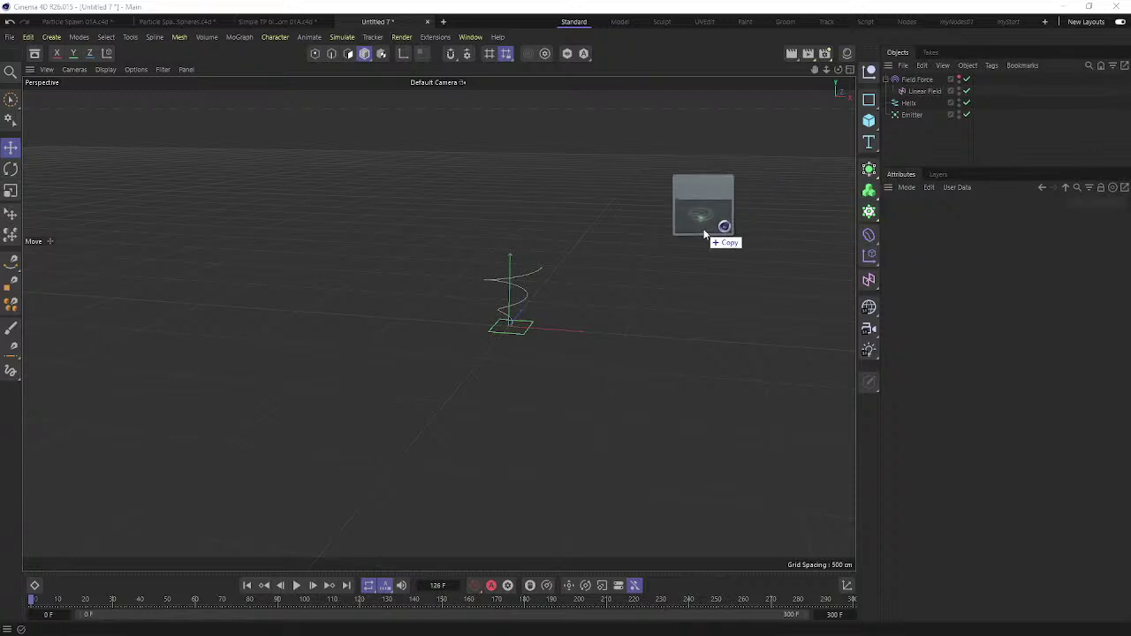
Open the scene Spiralling Particles on multiple Splines 01A.c4d and play its simulation
drag(706, 233, 709, 242)
alt+drag(388, 404, 406, 441)
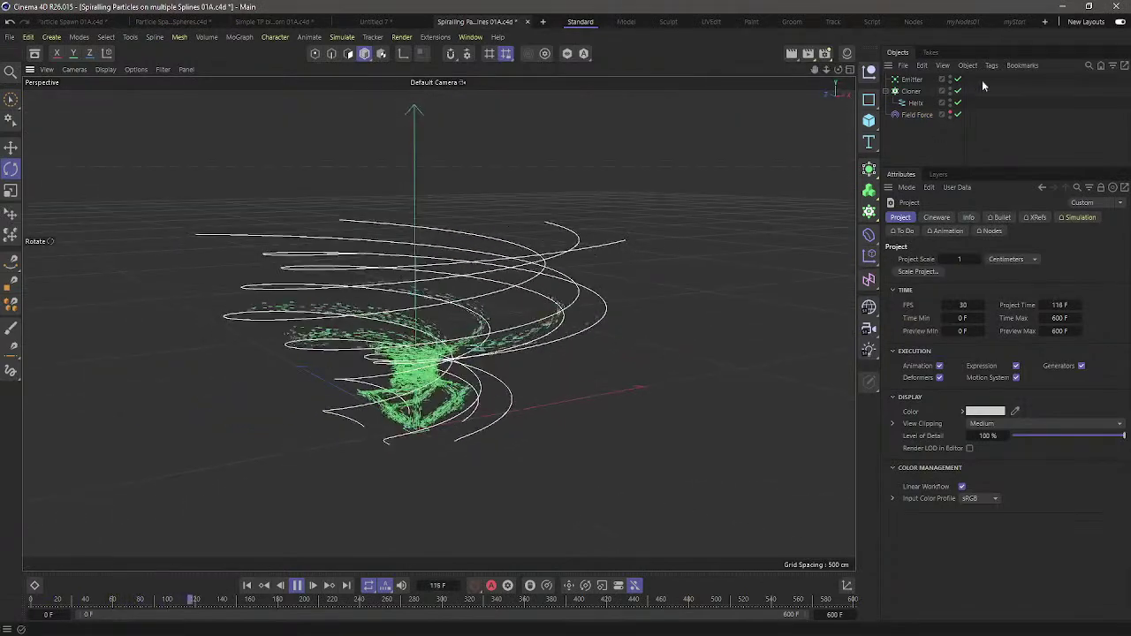
alt+drag(468, 374, 548, 265)
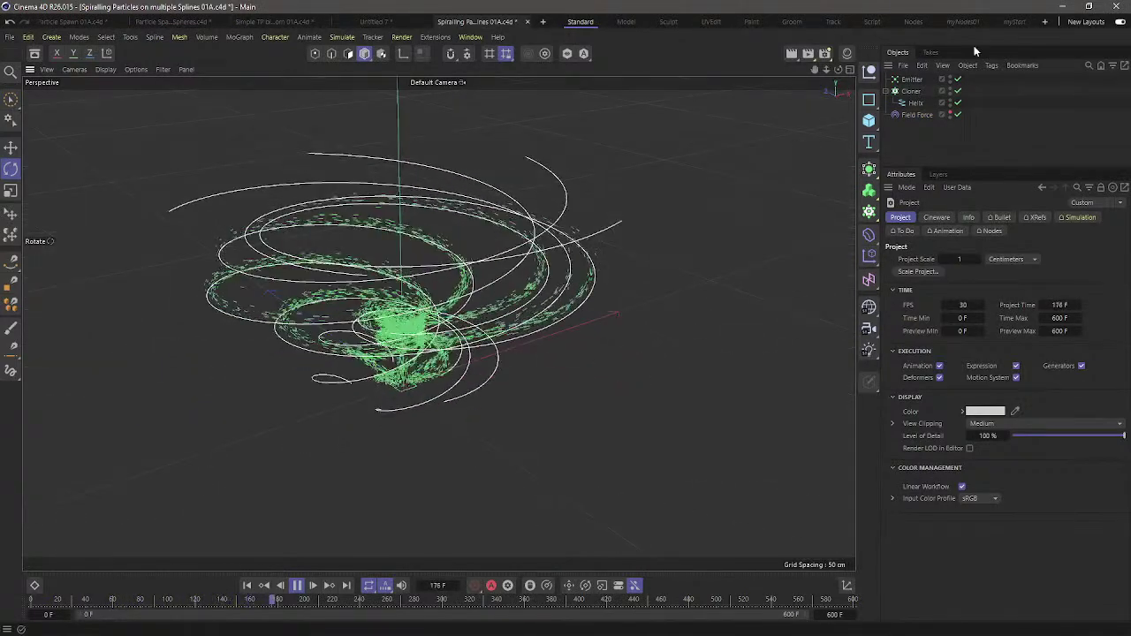
Examine the Cloner's radial settings and the Cloner spline layer in the Field Force's field list
click(910, 92)
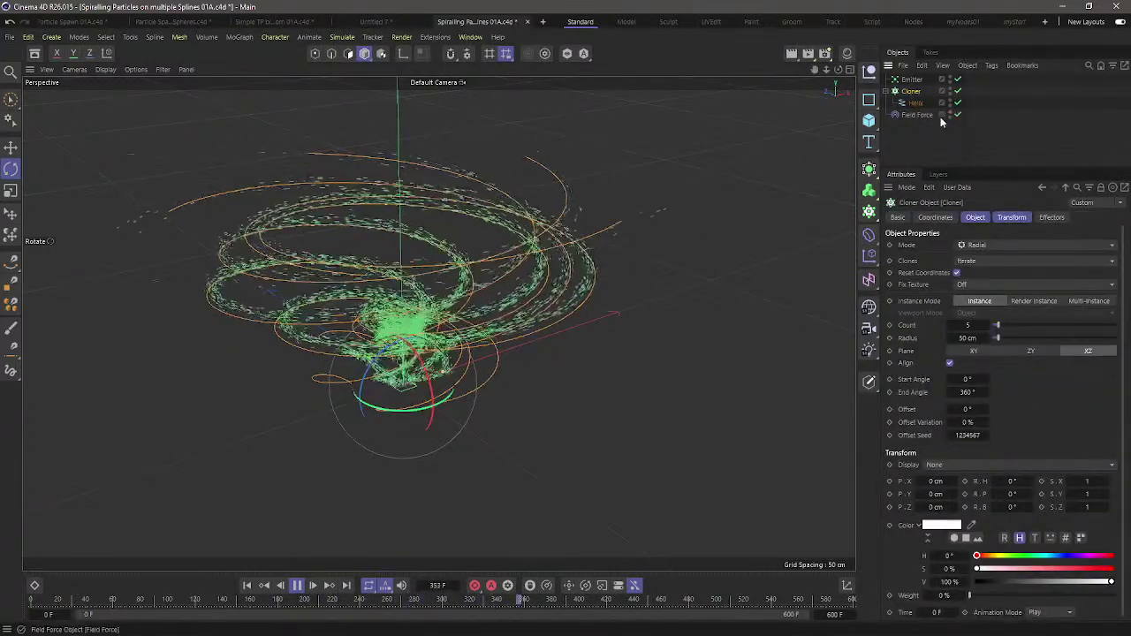
click(938, 125)
click(917, 115)
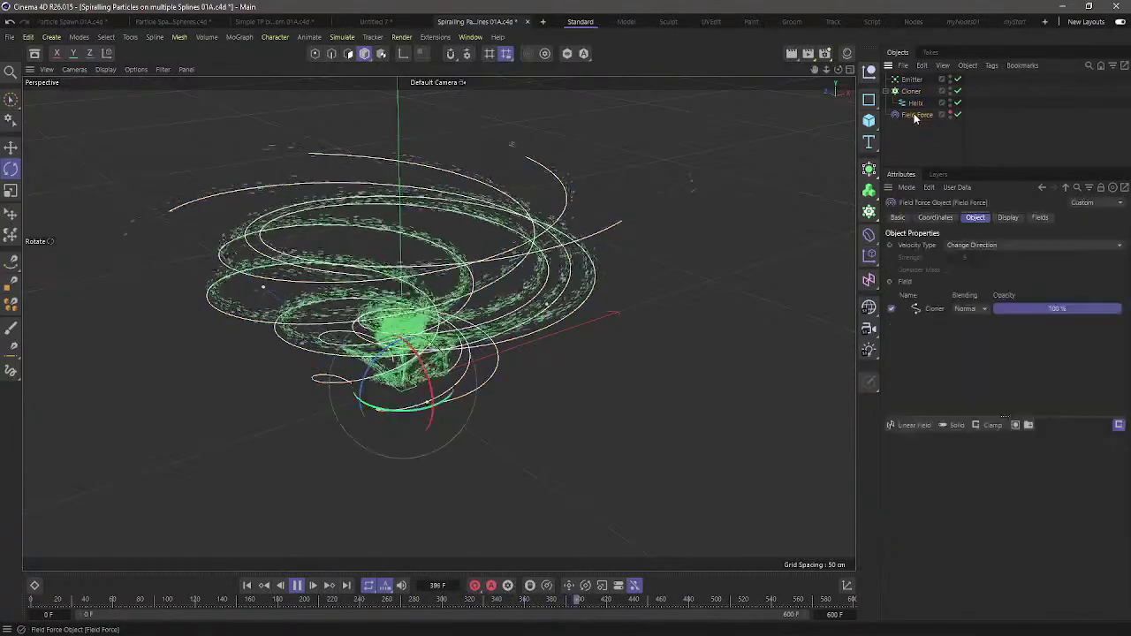
click(935, 308)
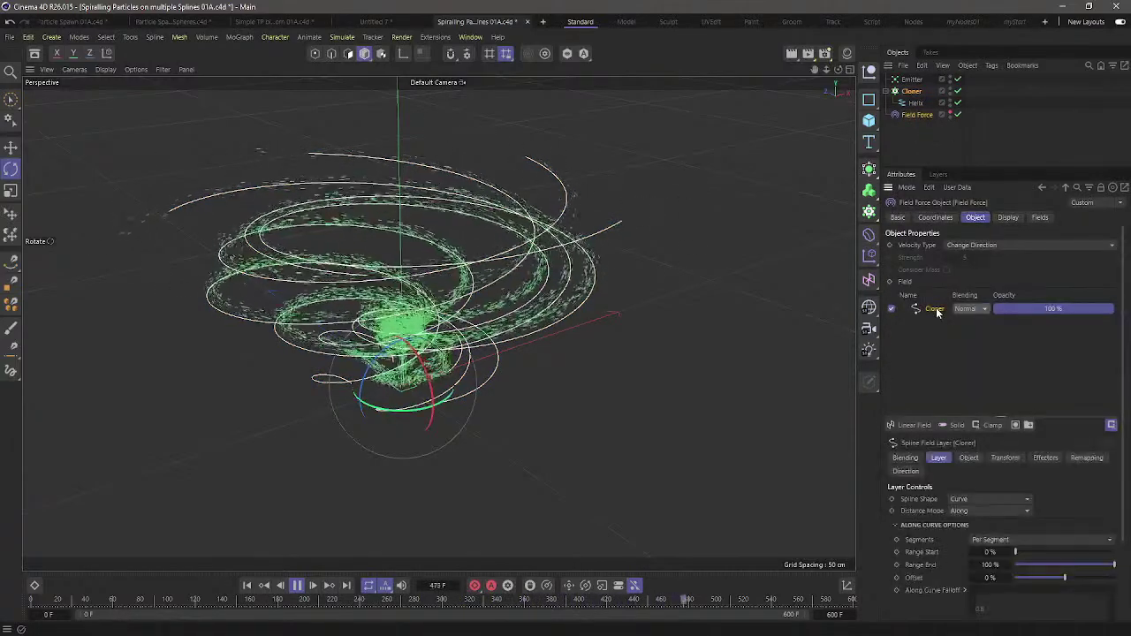
click(618, 253)
alt+drag(619, 253, 508, 316)
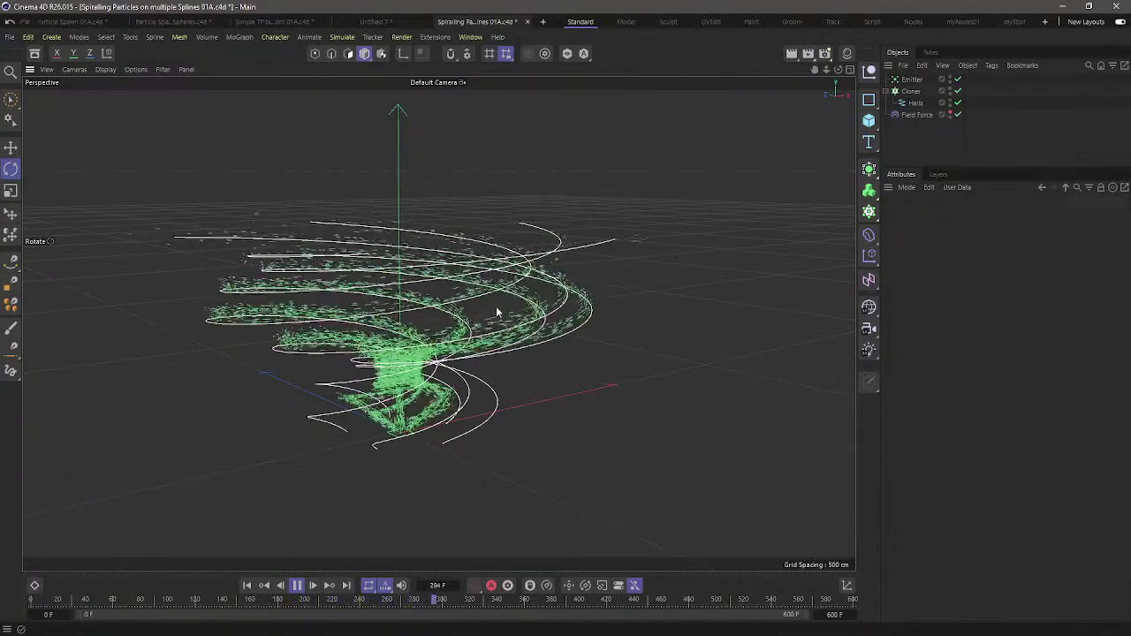
Review the scene's Emitter, Cloner and Field Force settings
click(911, 79)
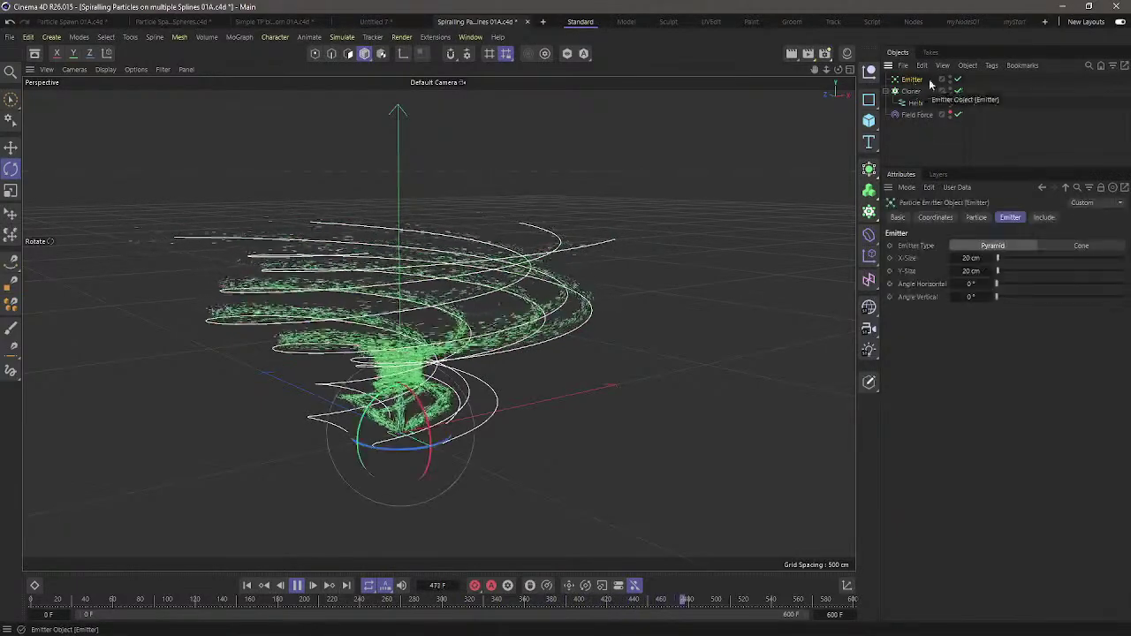
click(911, 91)
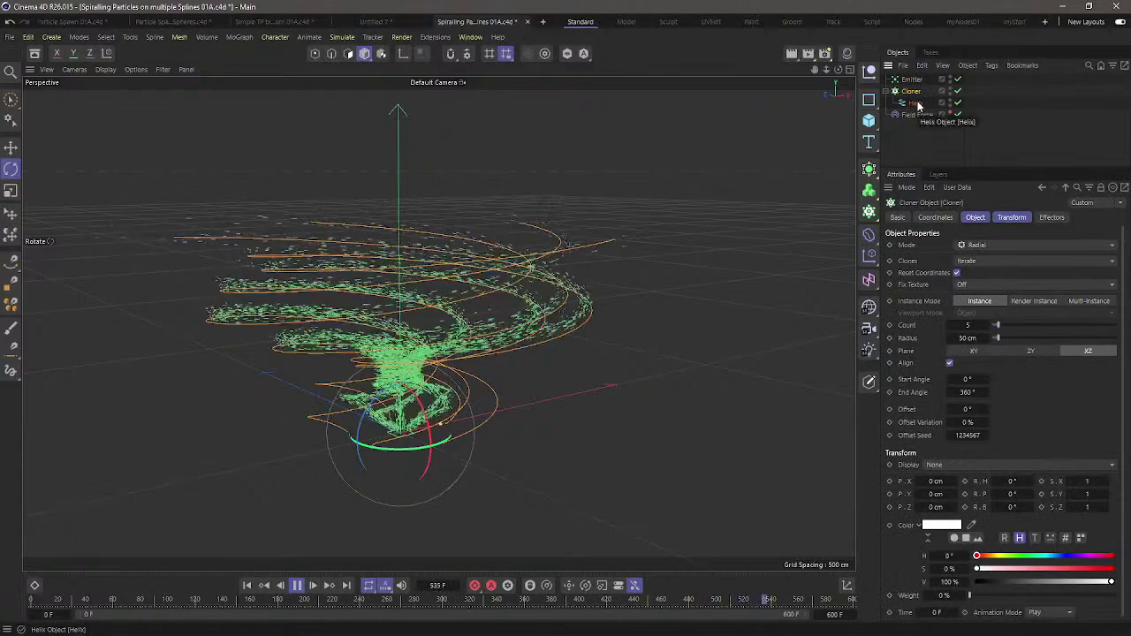
click(917, 115)
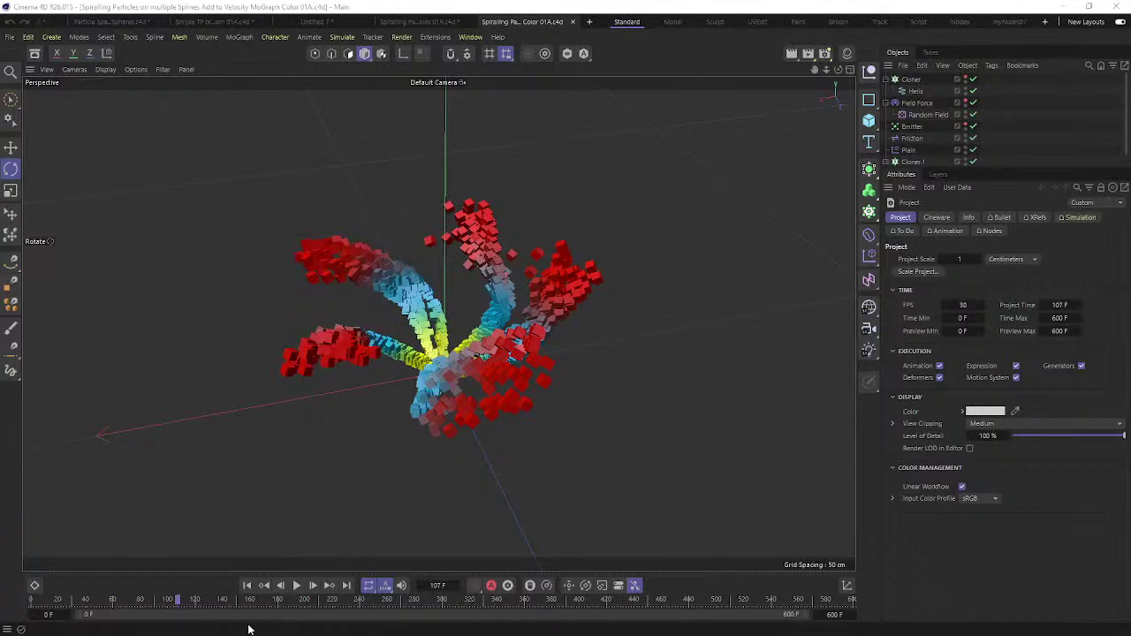
Open Spiralling Particles on multiple Splines Add to Velocity MoGraph Color 01A.c4d and play it from the first frame
click(247, 586)
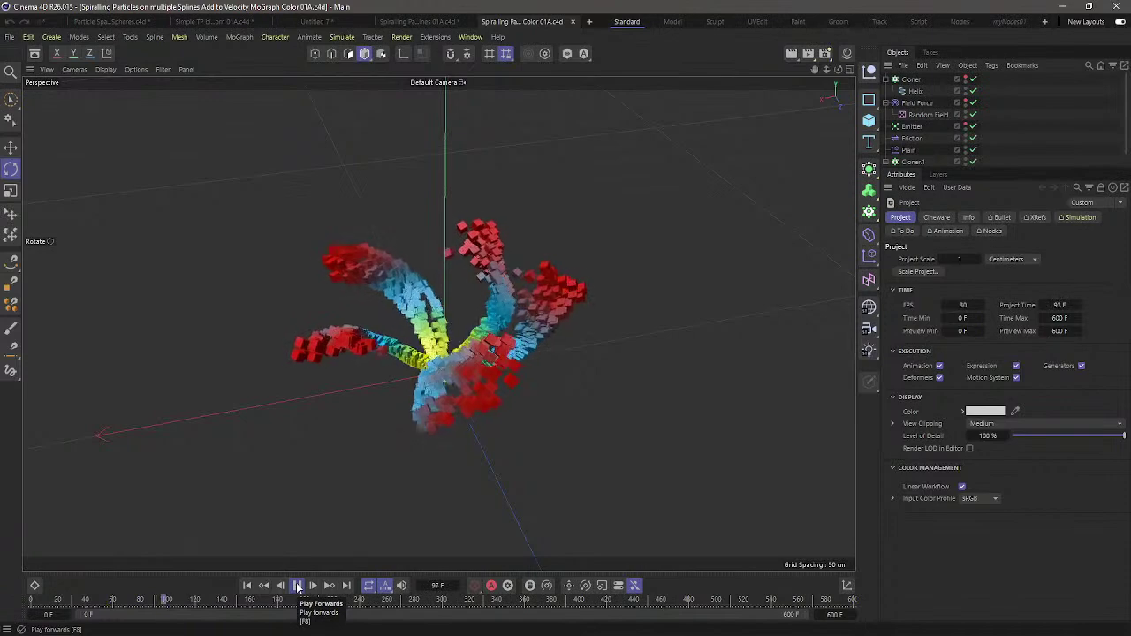
Show the MoGraph Color scene's complete object list and stop its playback
drag(942, 168, 936, 248)
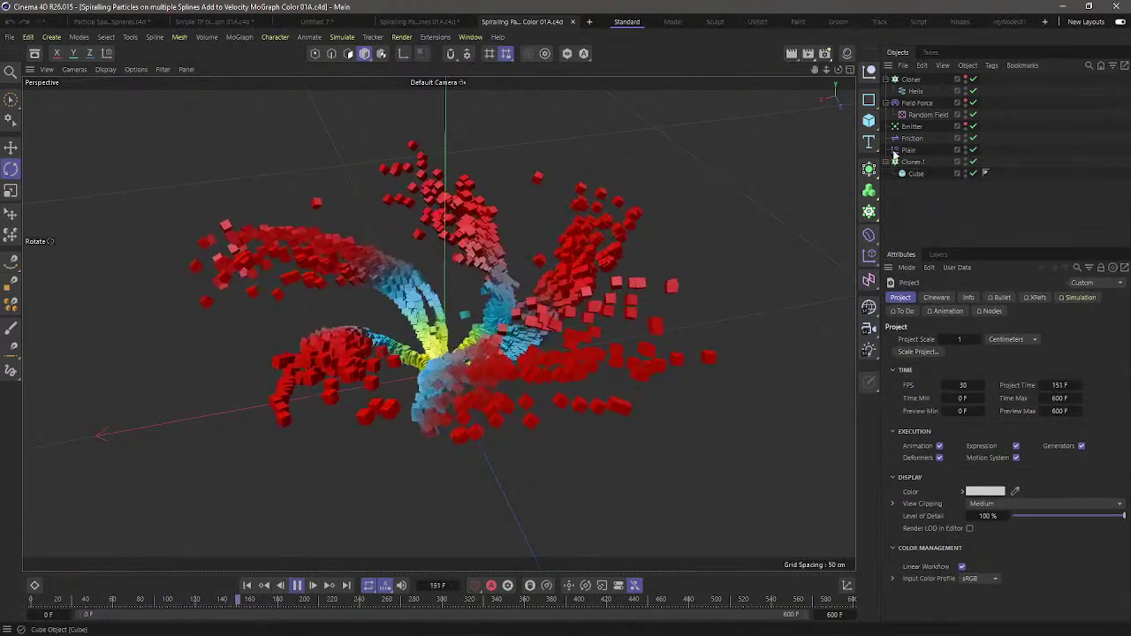
click(299, 586)
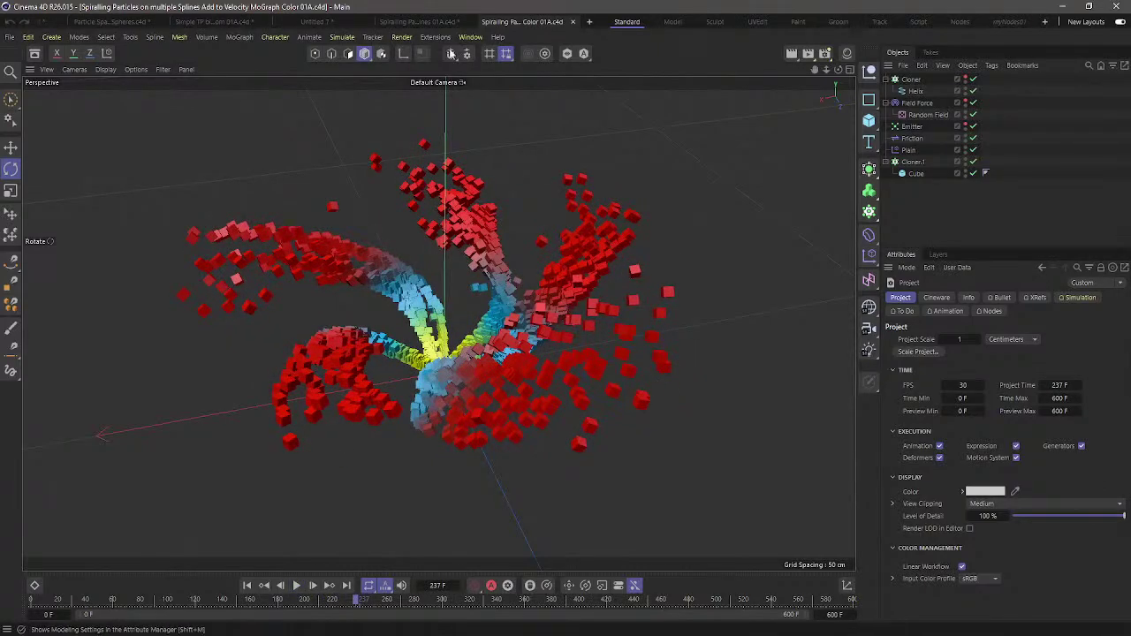
Return to the scene Spiralling Particles on multiple Splines 01A.c4d and check its Helix and Cloner settings
click(419, 21)
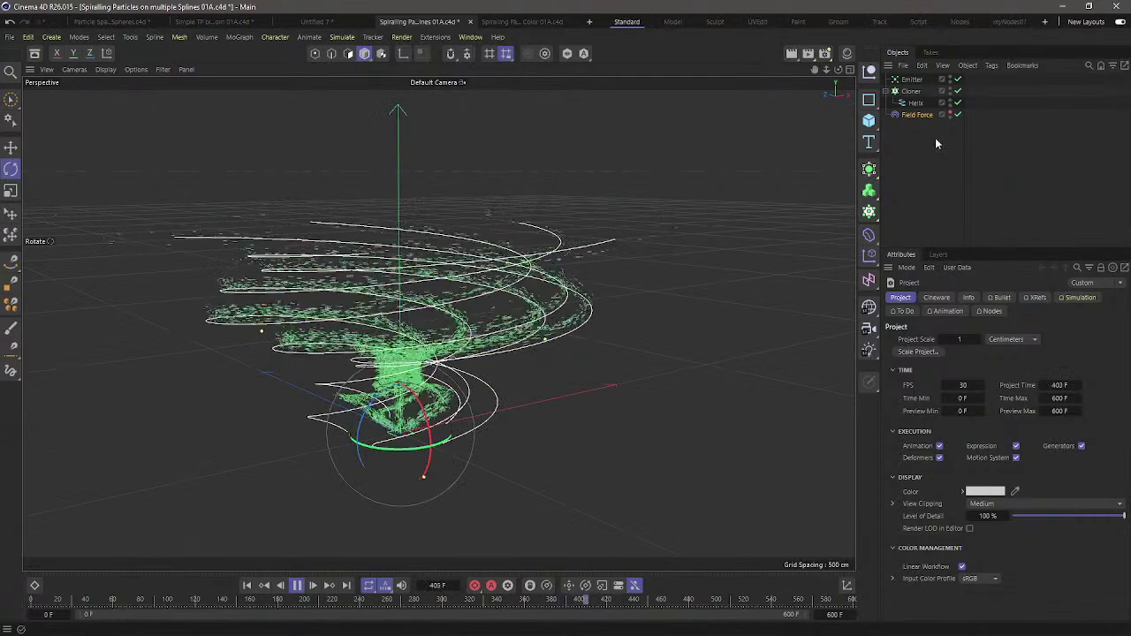
click(913, 103)
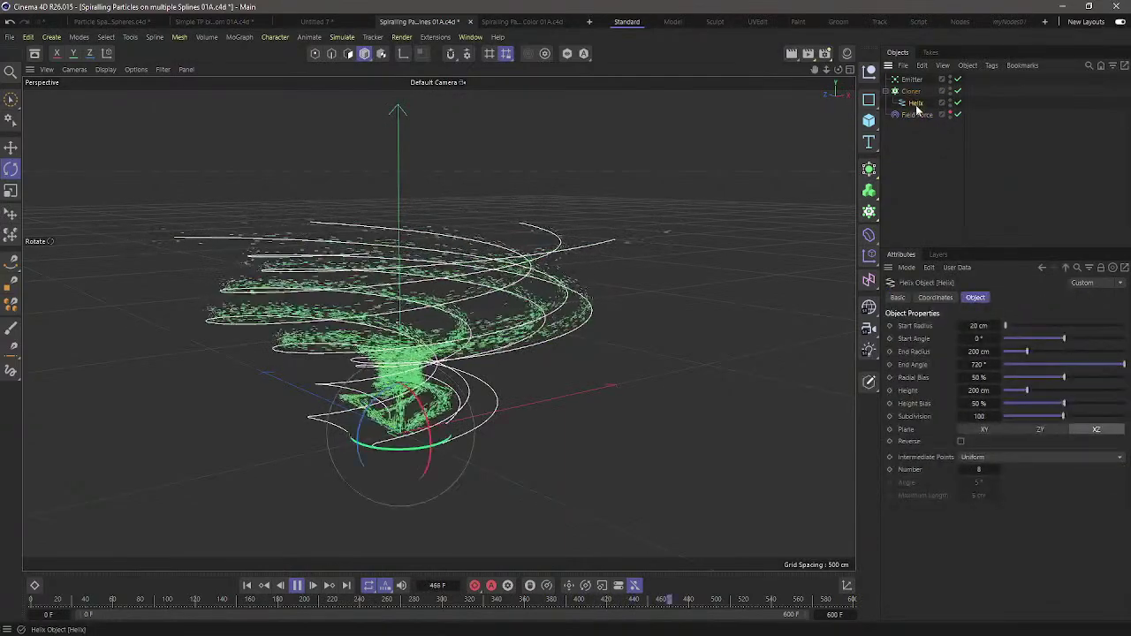
click(910, 91)
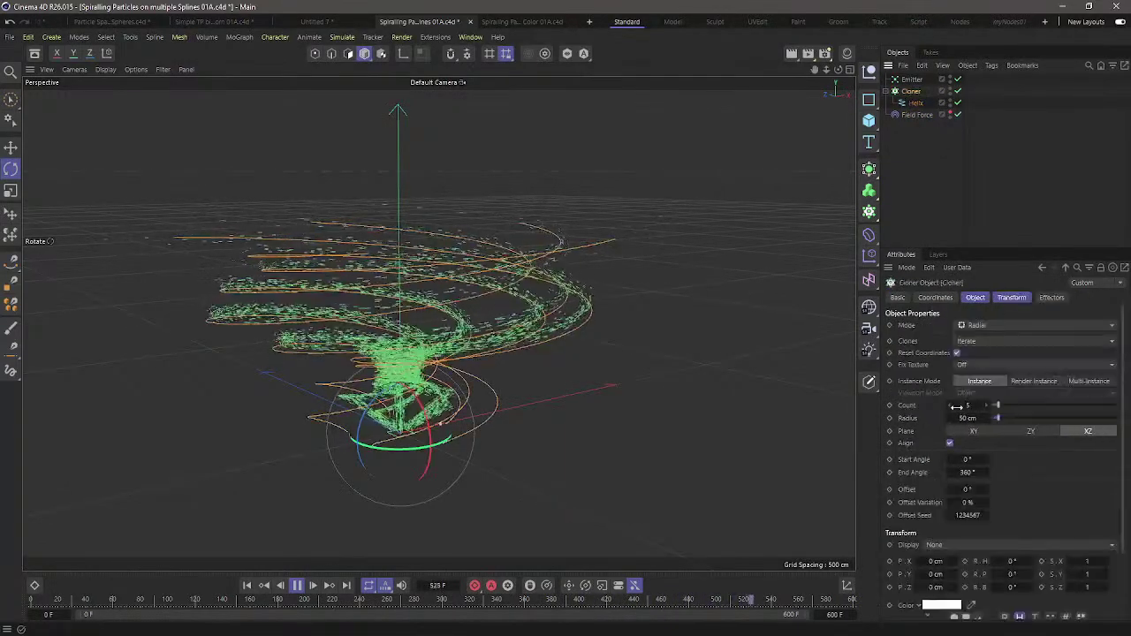
click(897, 208)
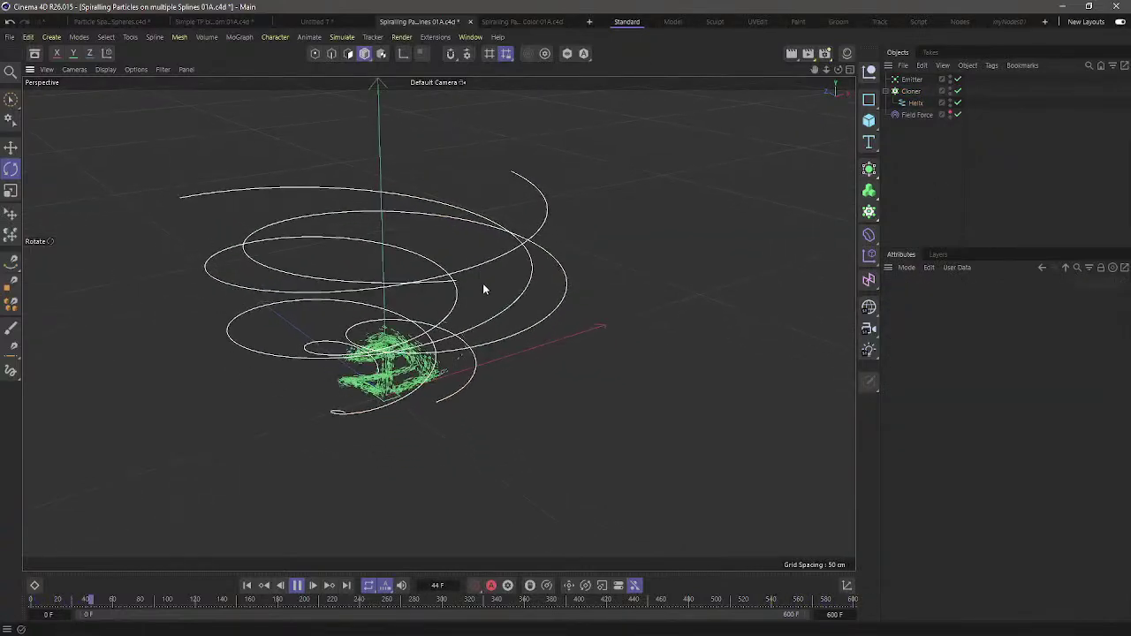
Add a second Cloner and a Cube, make the Cube the Cloner's child, and scale the Cube down
click(869, 214)
click(870, 121)
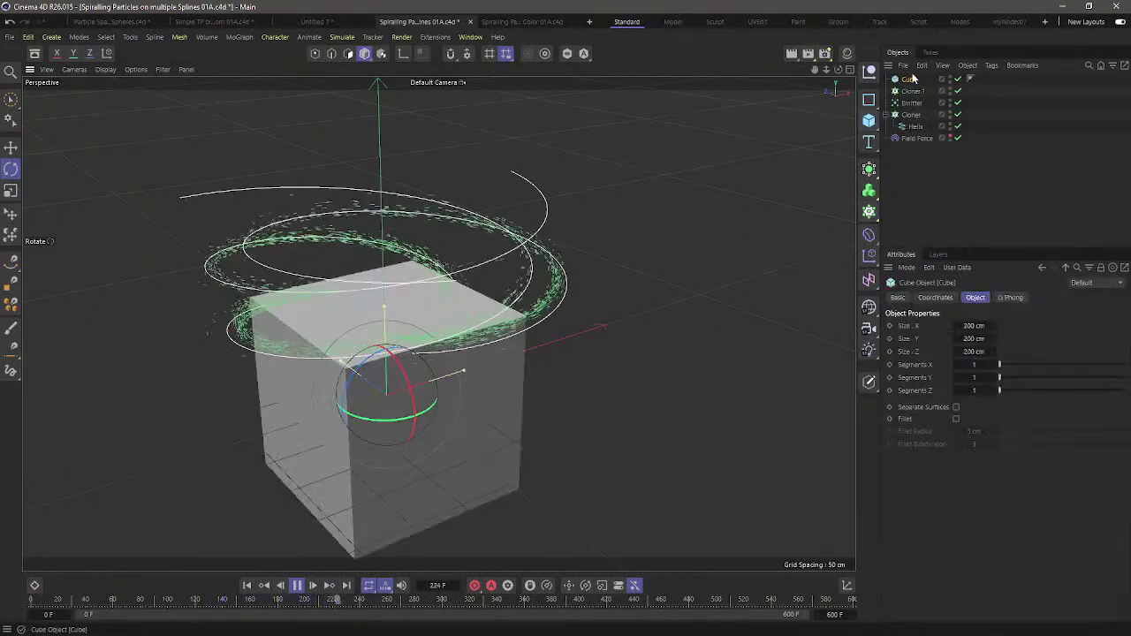
drag(915, 92, 913, 95)
key(t)
mouse_move(636, 227)
mouse_down()
mouse_move(477, 354)
mouse_move(393, 395)
mouse_up()
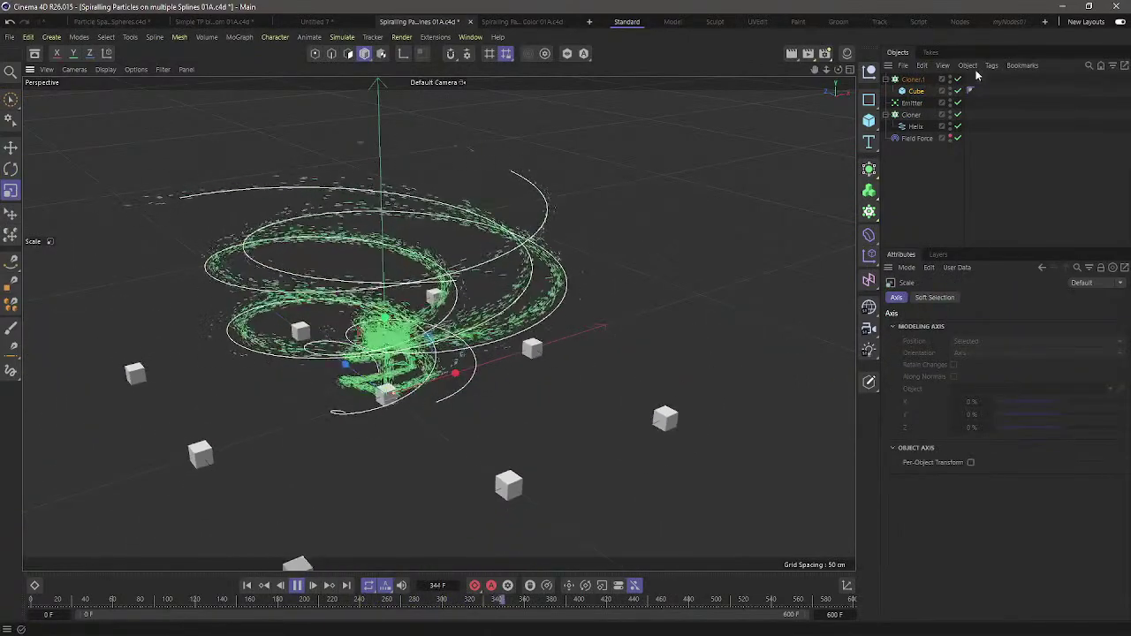
Set the new Cloner to Object mode with the Emitter as its object and Multi-Instance as instance mode
click(913, 80)
click(980, 325)
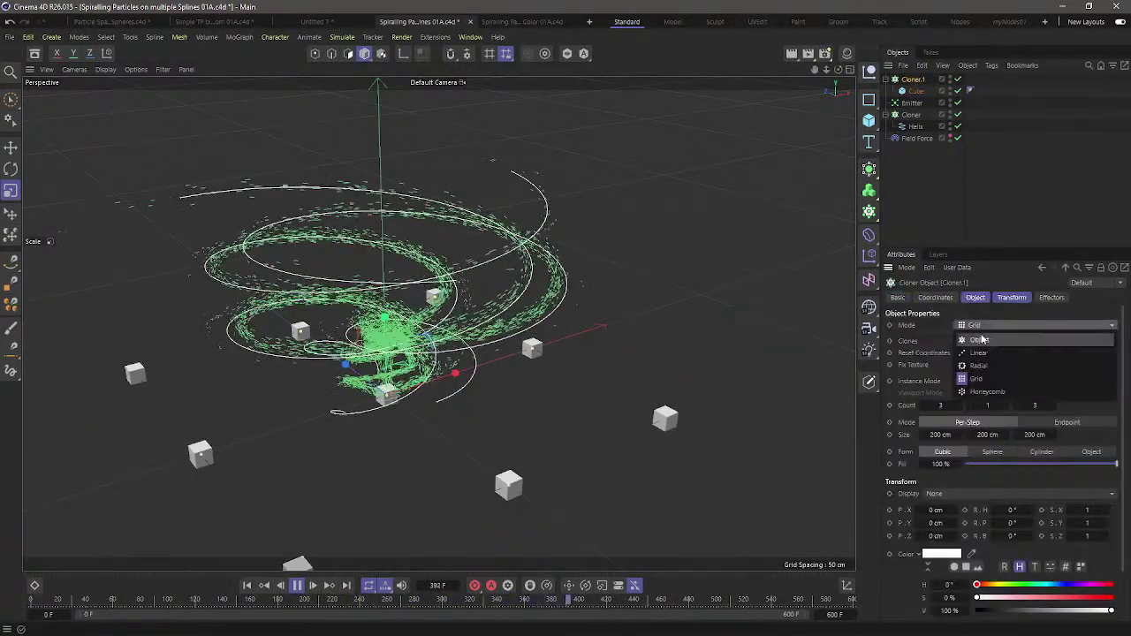
click(980, 334)
drag(925, 230, 916, 145)
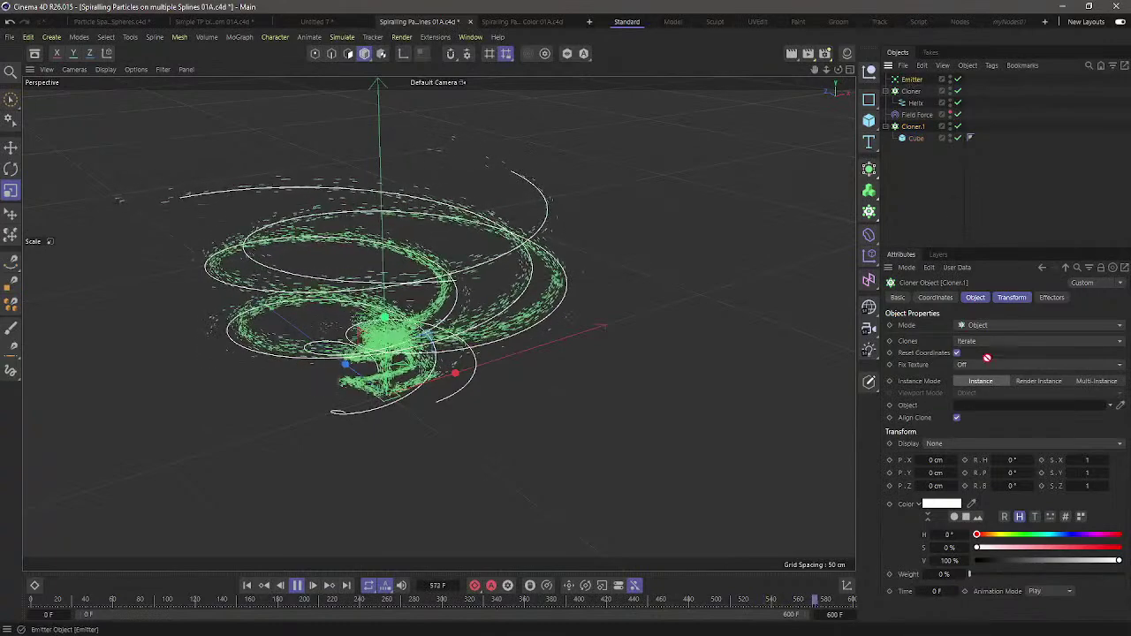
click(1088, 381)
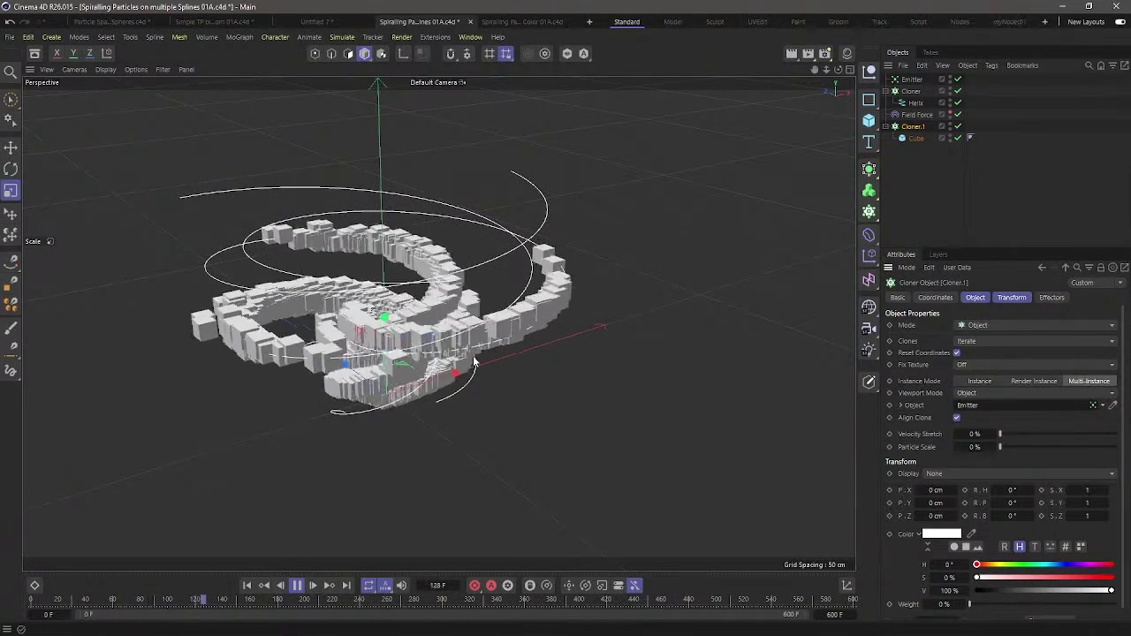
Set the Emitter's particle End Scale to about 47.7
click(911, 80)
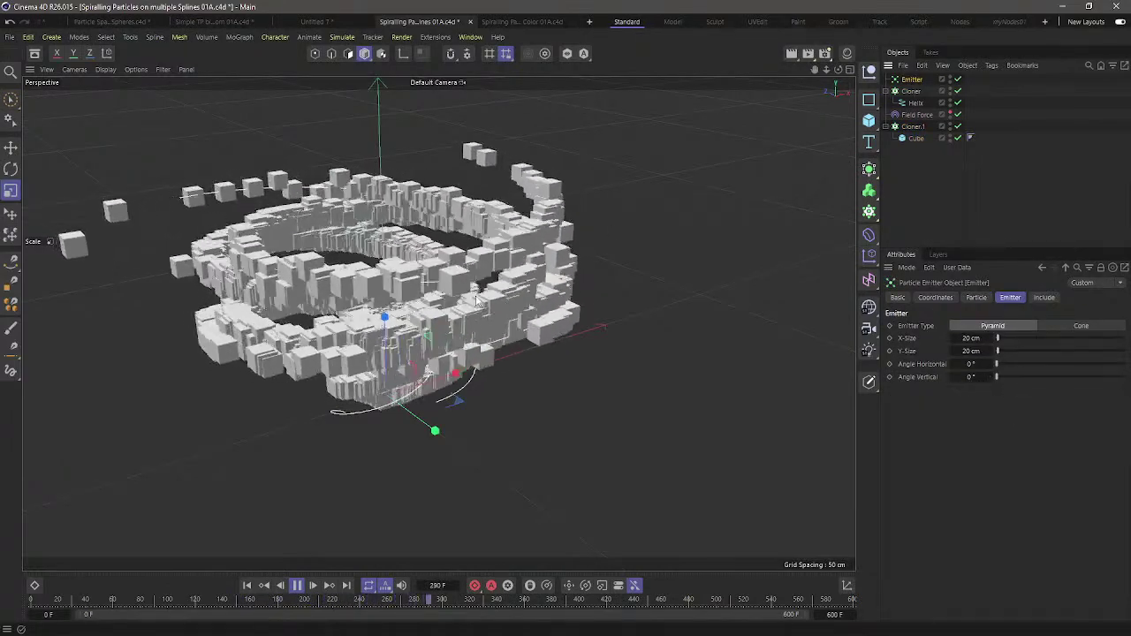
click(979, 298)
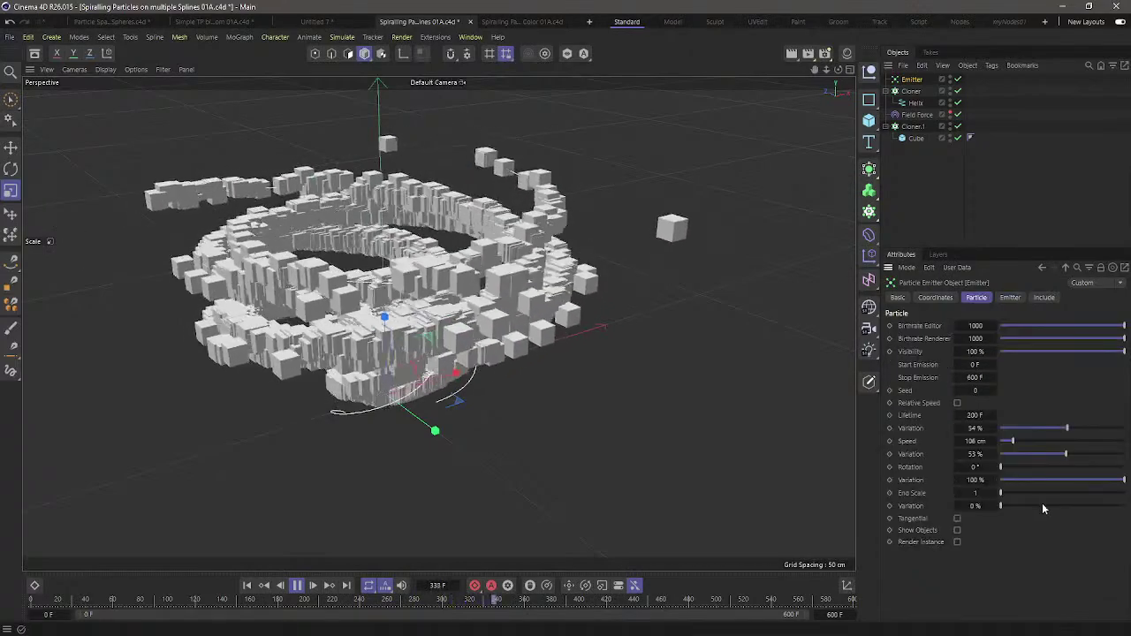
drag(1002, 497, 1031, 496)
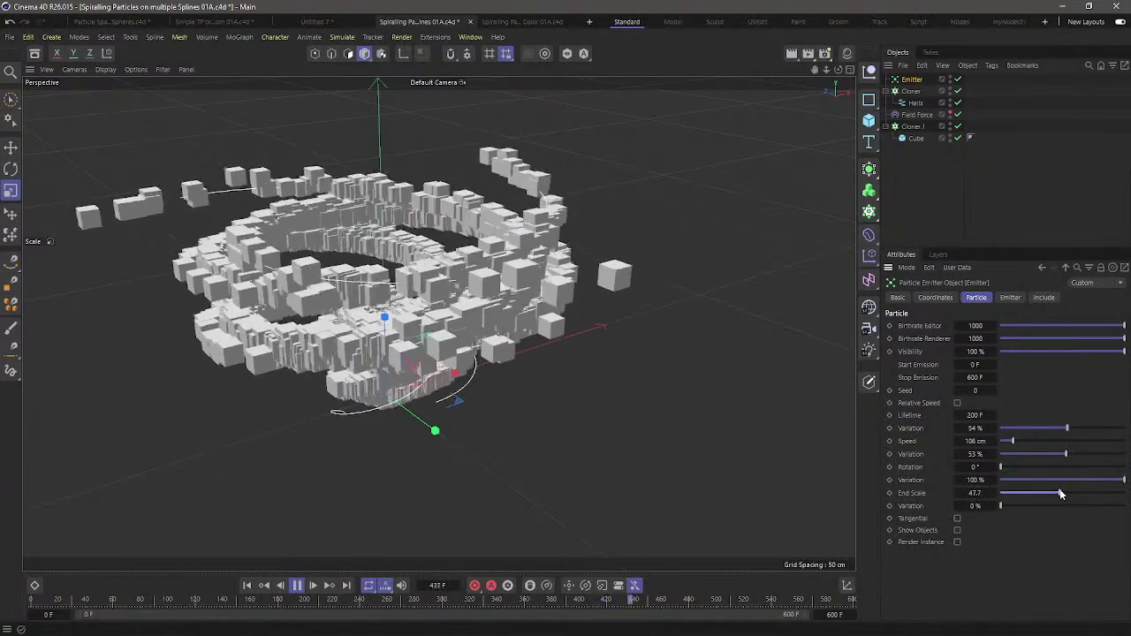
Set the Particle Scale of the Cloner holding the Cube to 100 %
click(913, 127)
drag(958, 248, 958, 191)
click(978, 240)
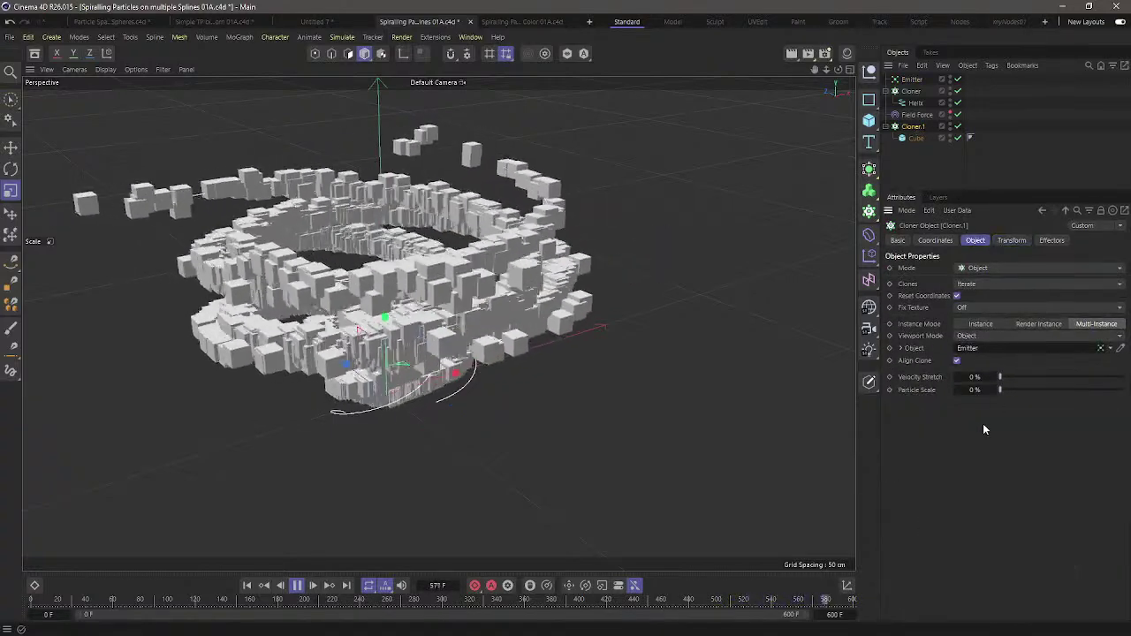
drag(1013, 393, 1128, 395)
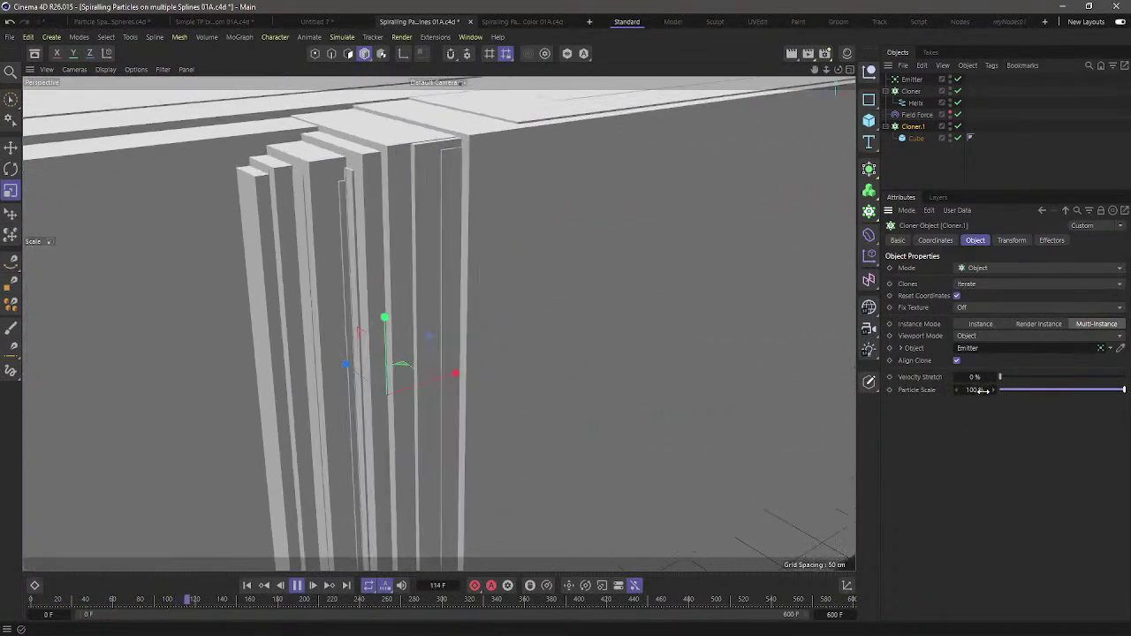
Set the Emitter's particle End Scale to about 6.3
click(916, 139)
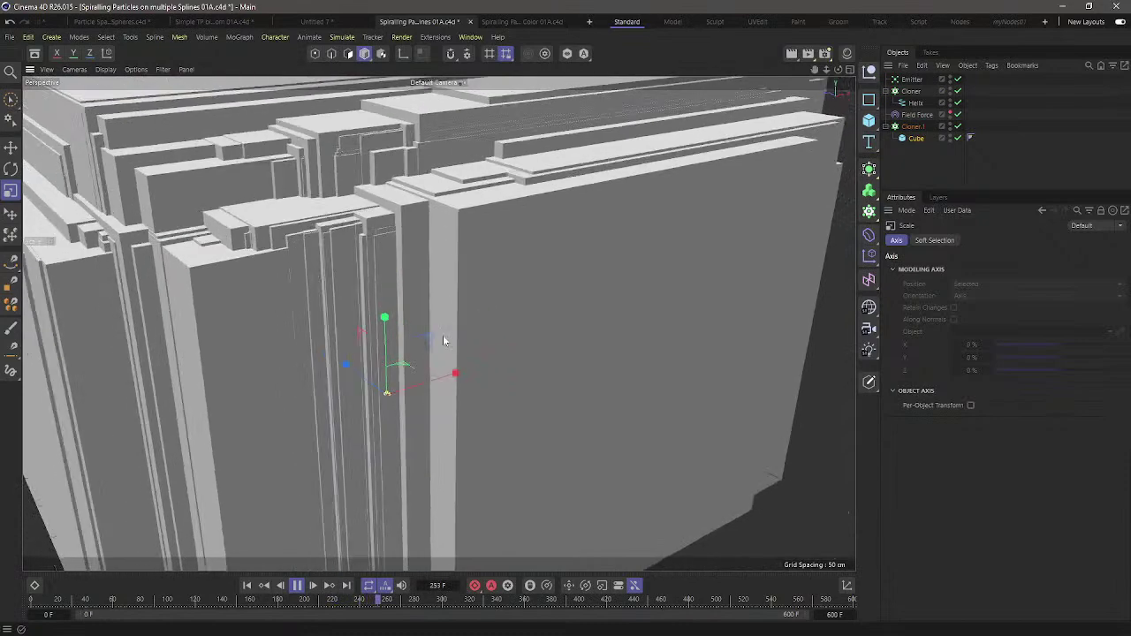
click(911, 79)
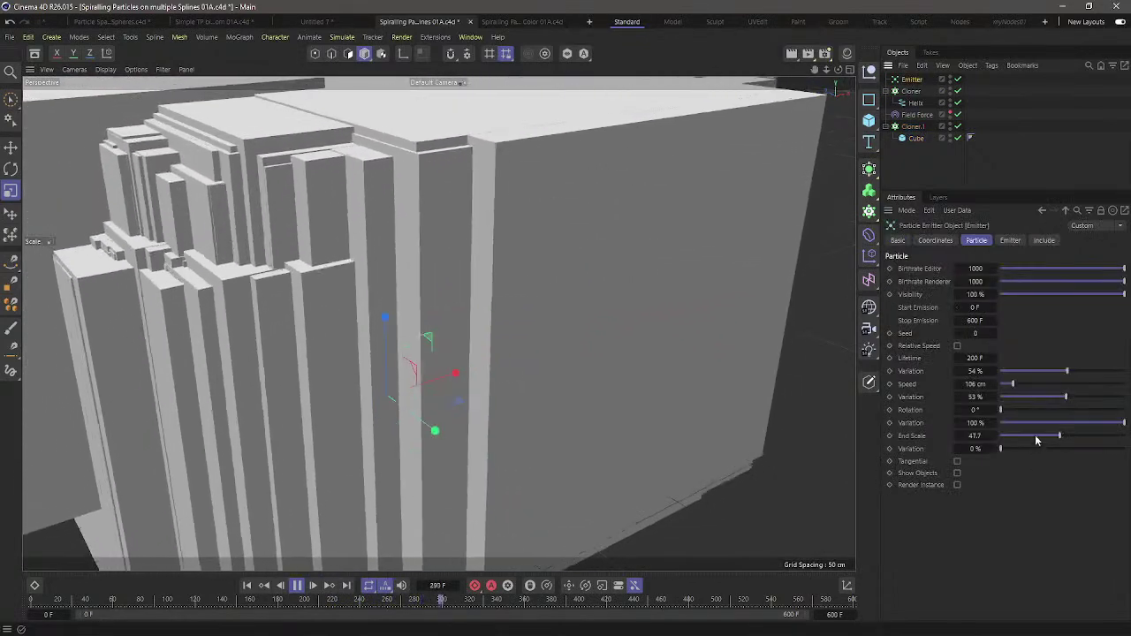
drag(1062, 436, 1007, 447)
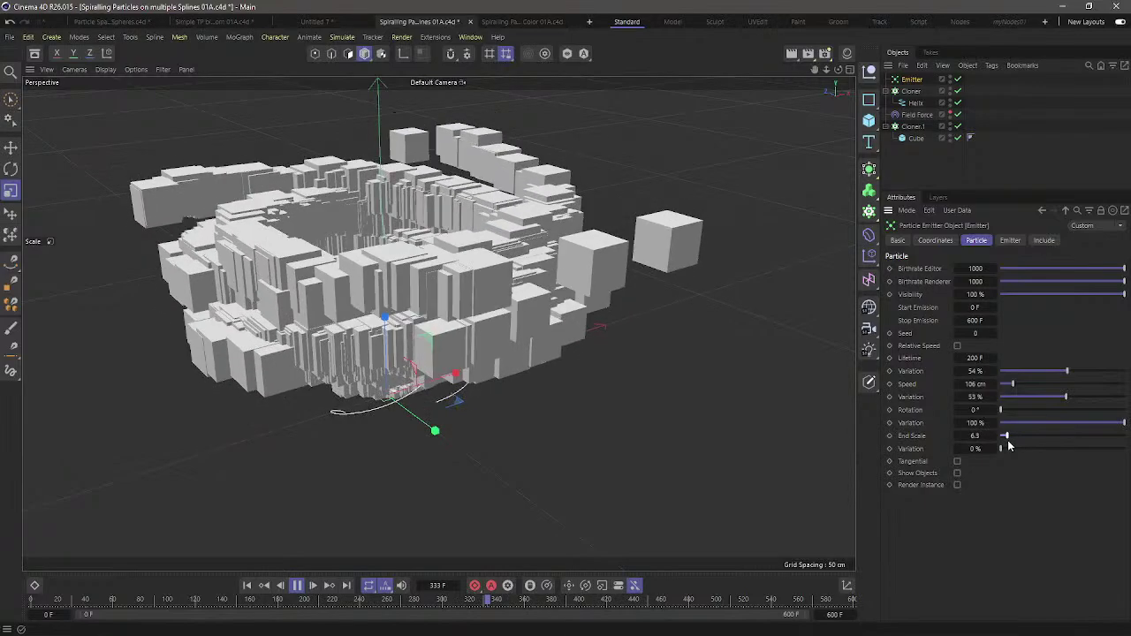
Scale the cloned Cube down to about 4.32 cm on each side
click(948, 164)
alt+drag(583, 321, 550, 265)
click(914, 138)
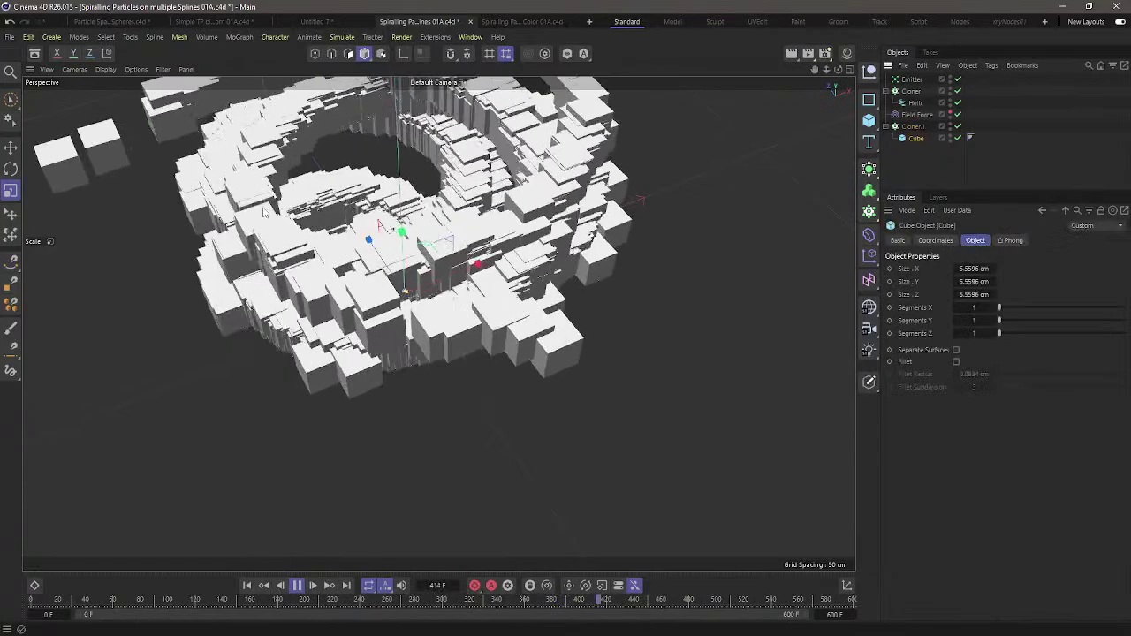
key(t)
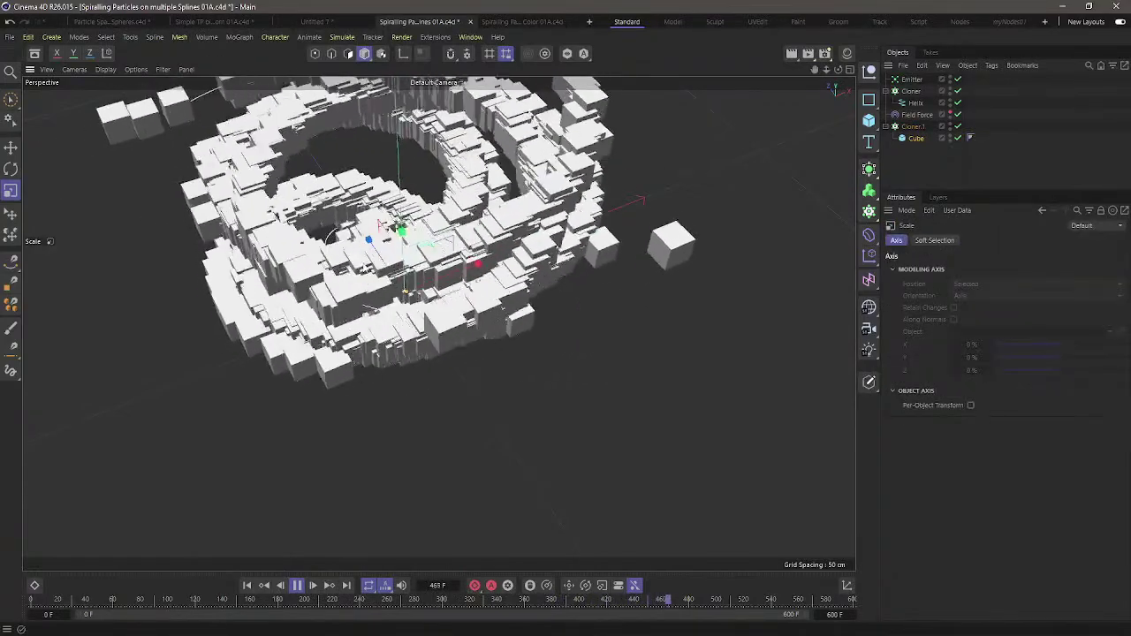
click(914, 138)
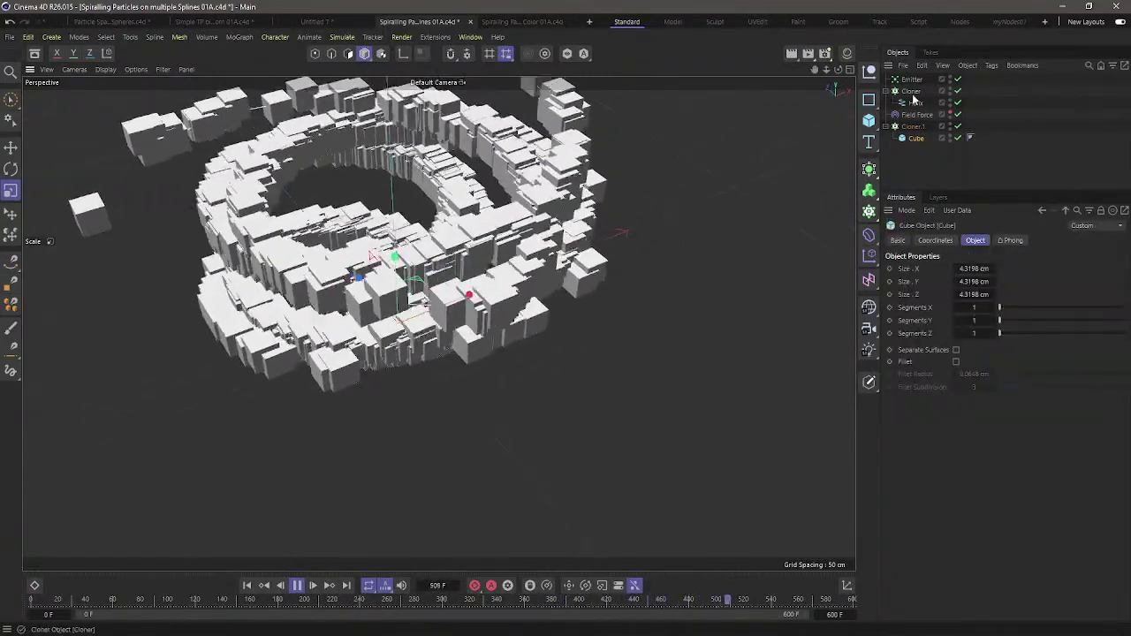
Set the Emitter's particle End Scale to about 10.6 and inspect the growing cubes along the splines
click(911, 79)
drag(1006, 436, 1014, 439)
click(972, 177)
alt+drag(530, 335, 439, 323)
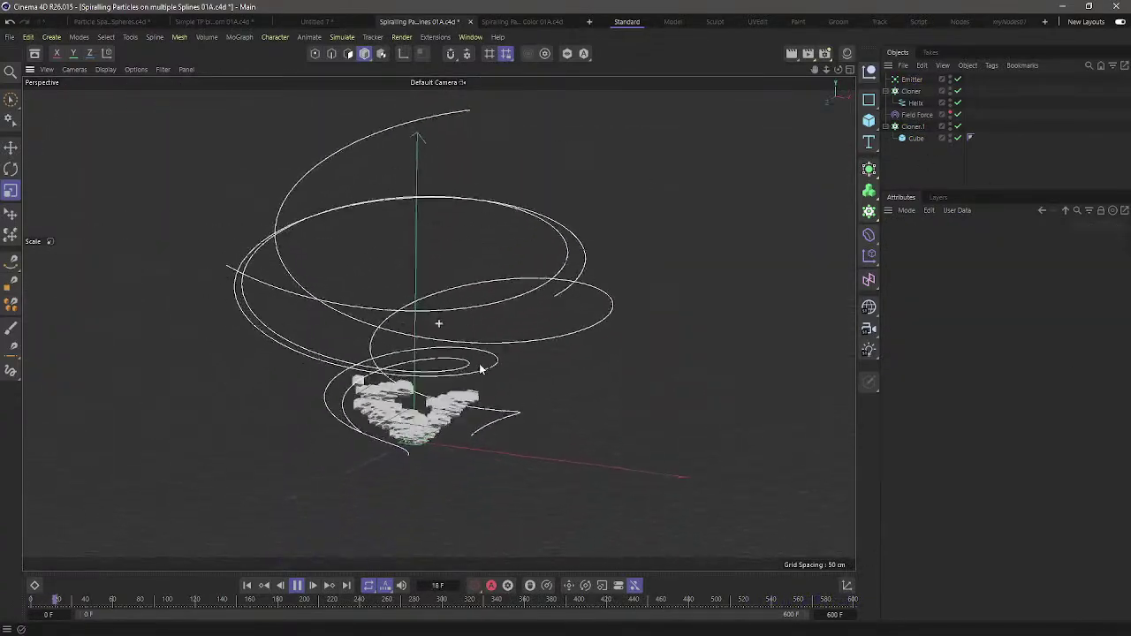
alt+drag(491, 396, 473, 464)
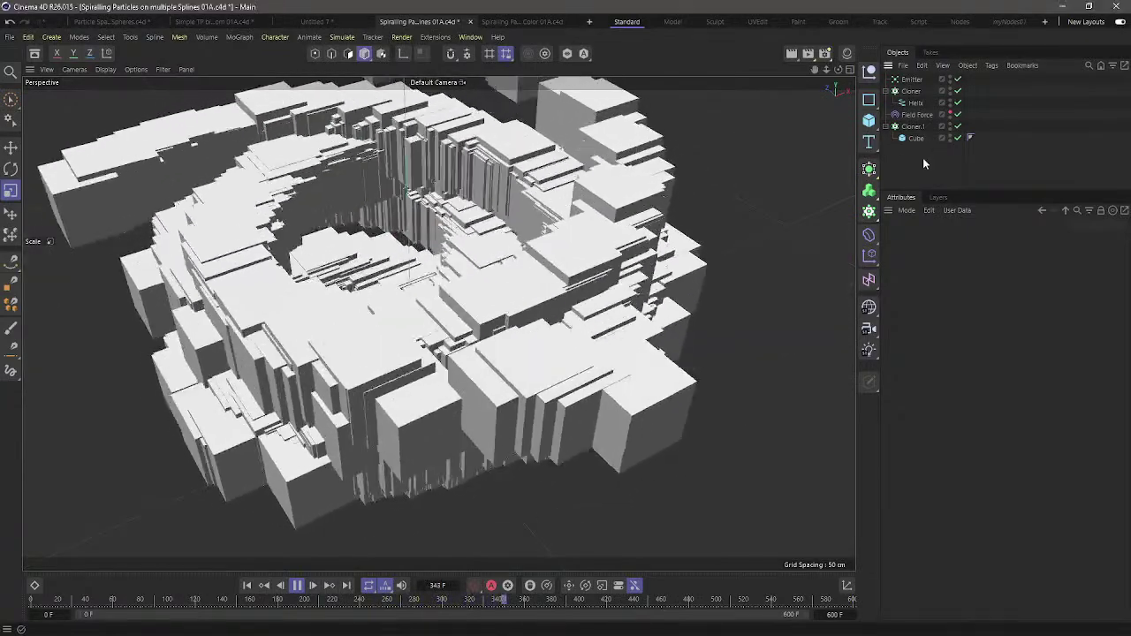
Set the Emitter's editor and renderer birthrates to 500 and replay the simulation from the first frame
click(912, 79)
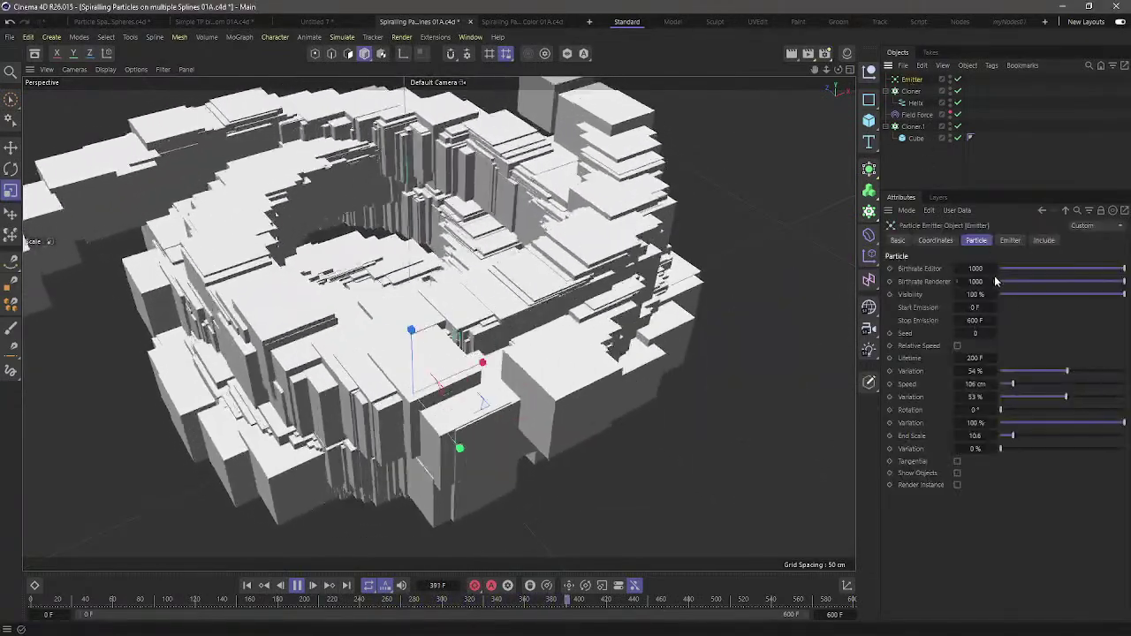
click(983, 268)
text(500)
key(Tab)
text(500)
key(Return)
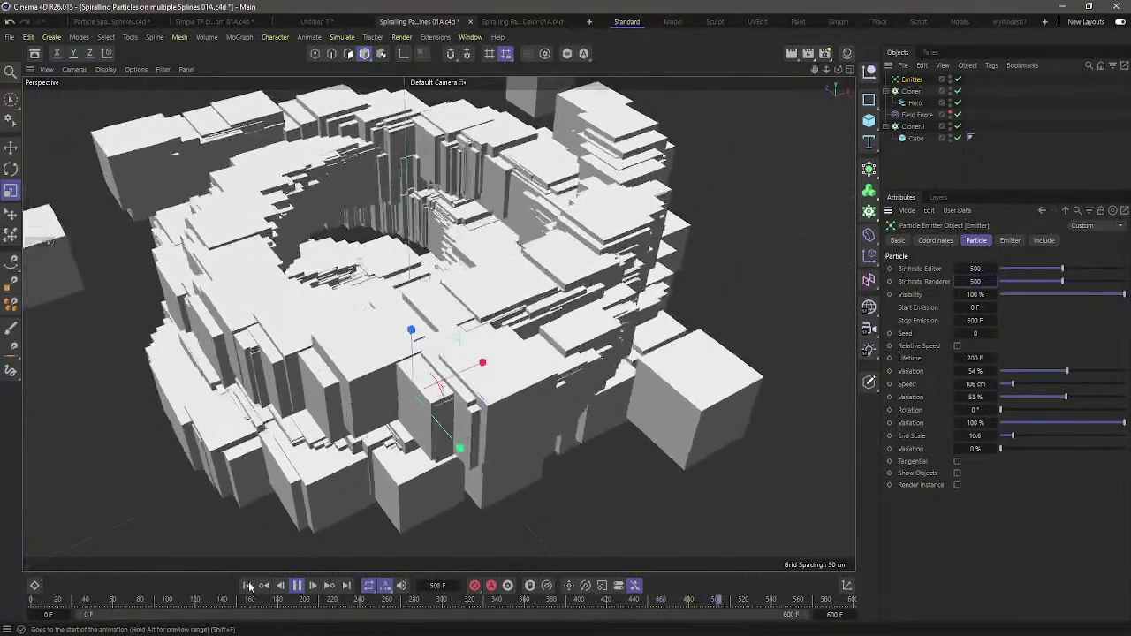
key(shift+f)
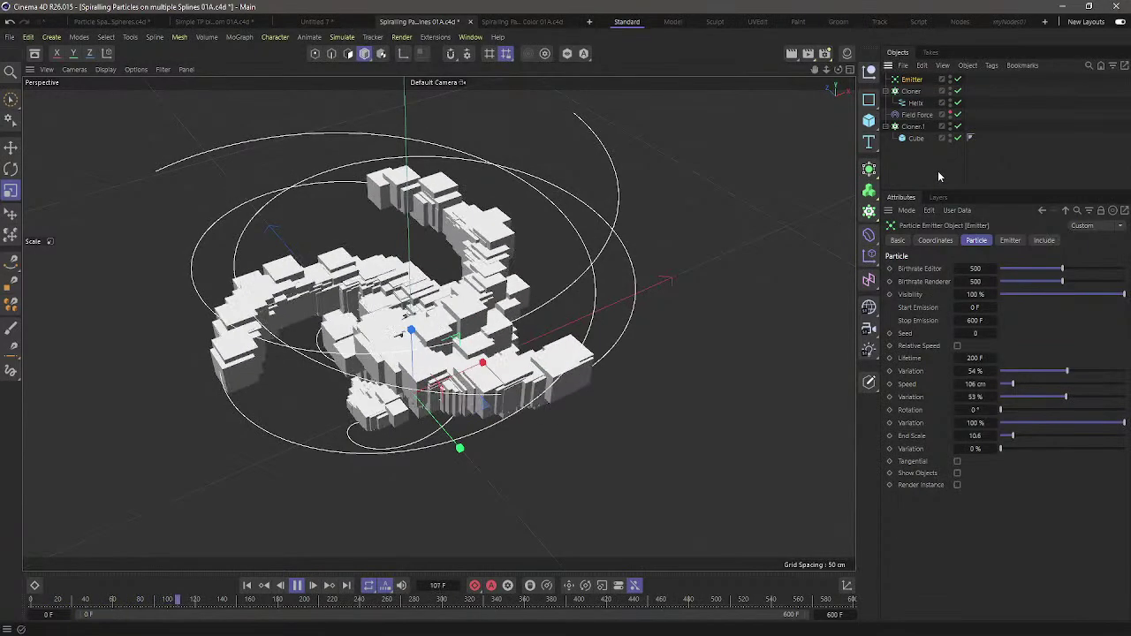
Add a Plain effector to the Cloner holding the Cube and turn off its Position transform
click(923, 127)
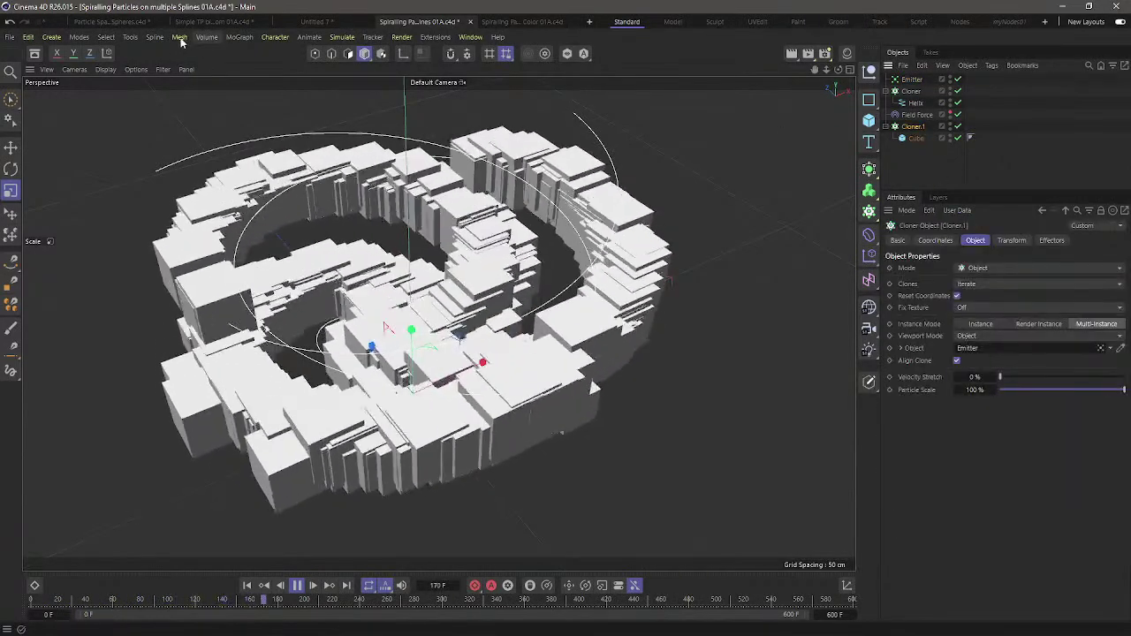
click(240, 37)
mouse_move(236, 59)
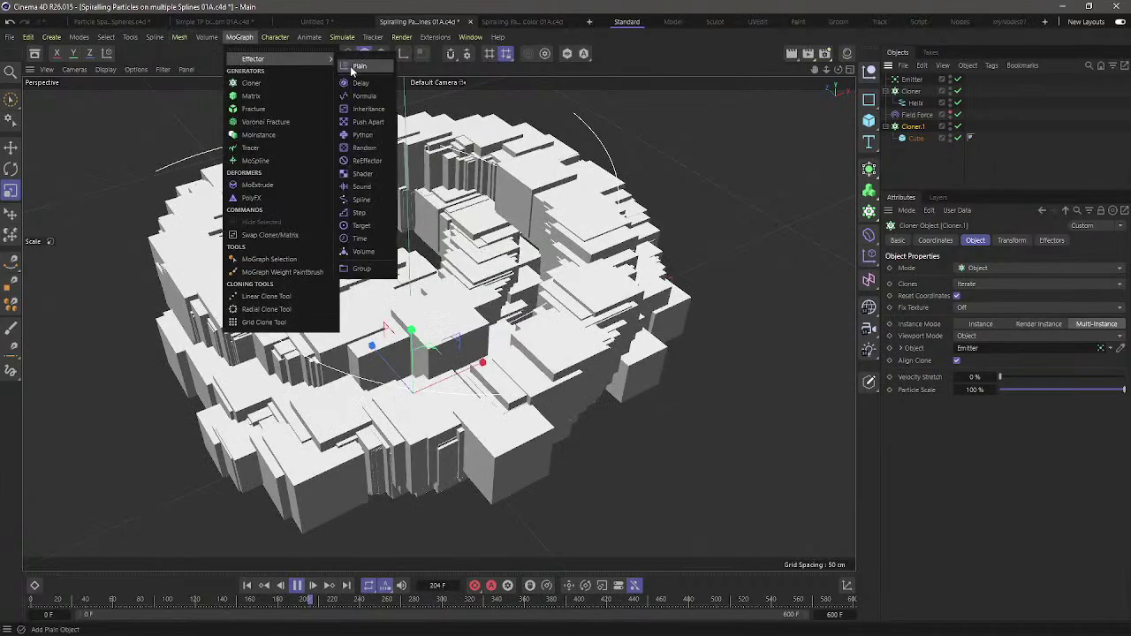
click(355, 67)
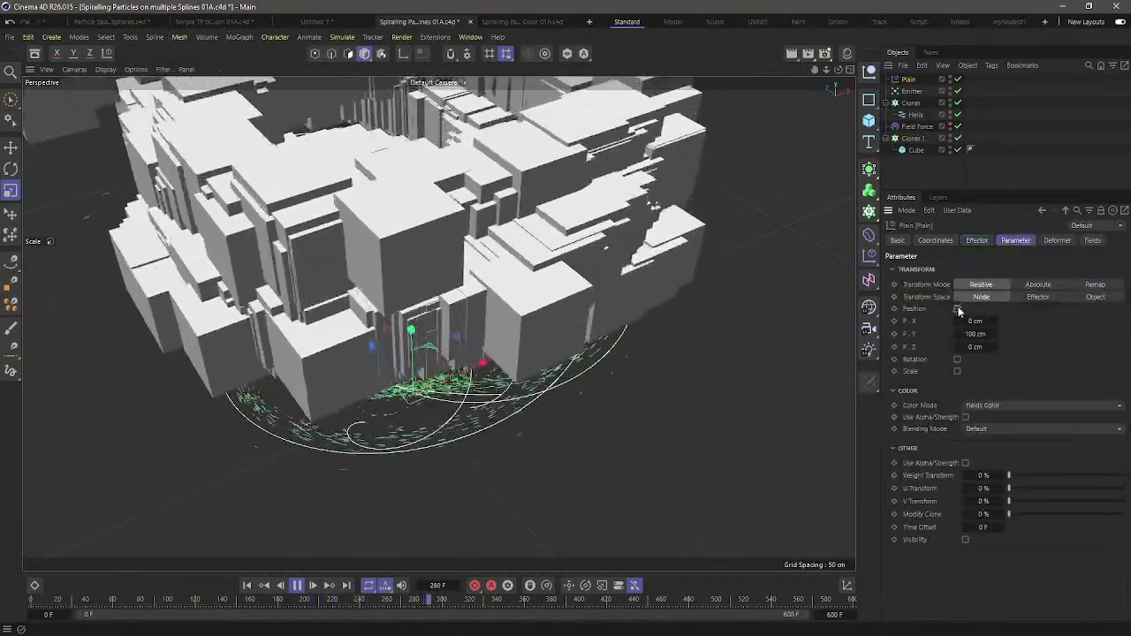
click(957, 309)
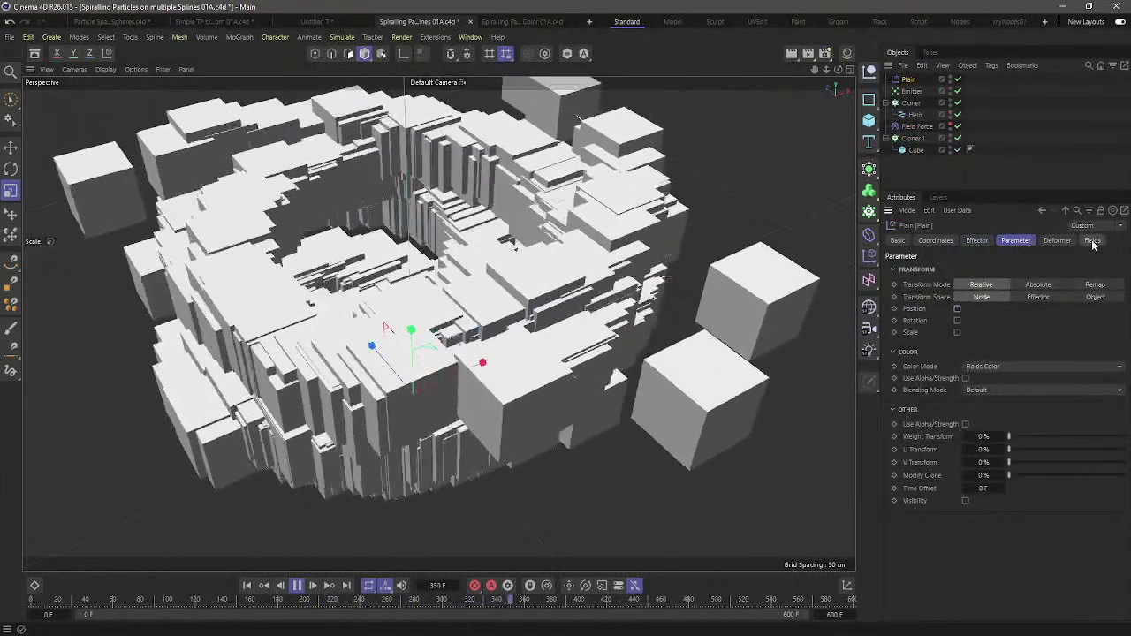
Add the Emitter to the Plain effector's field list, inspect the cubes' colouring, and open the Emitter field layer's settings
click(1093, 240)
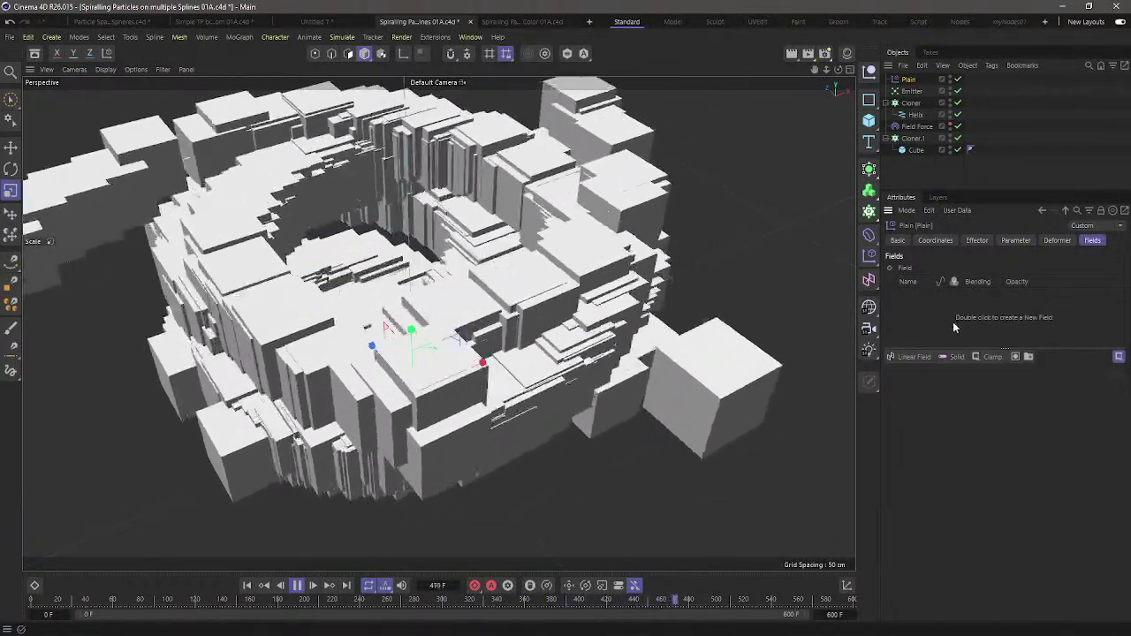
drag(914, 97, 943, 320)
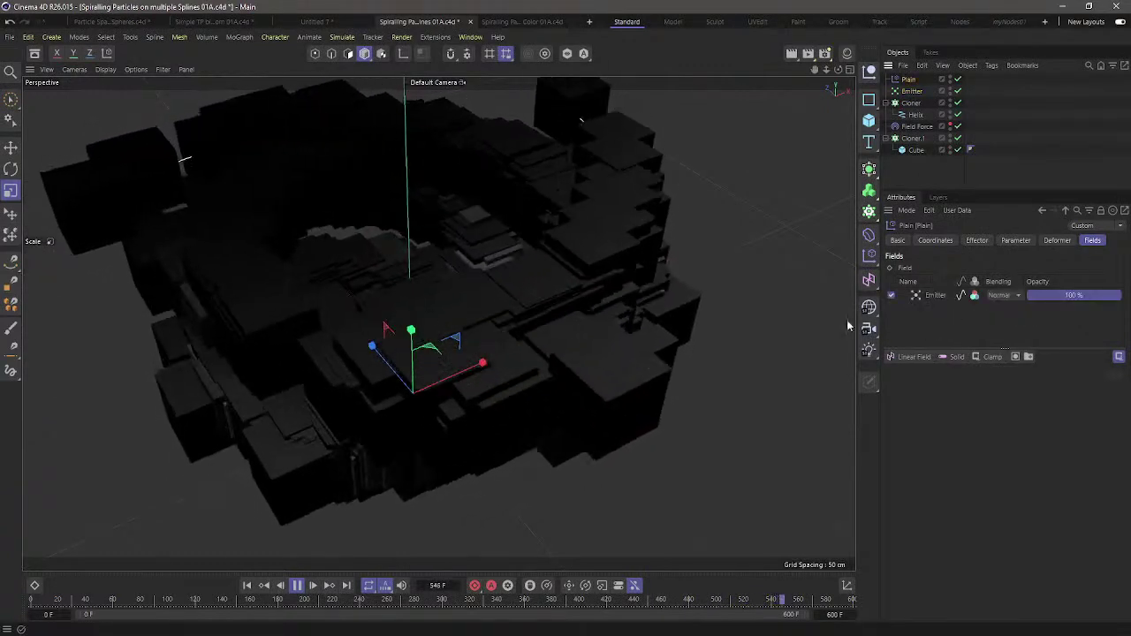
alt+drag(546, 334, 556, 413)
alt+right_drag(556, 414, 523, 428)
alt+middle_drag(522, 429, 538, 279)
alt+drag(538, 279, 546, 324)
alt+right_drag(546, 323, 482, 335)
alt+middle_drag(483, 335, 510, 376)
alt+drag(509, 377, 500, 369)
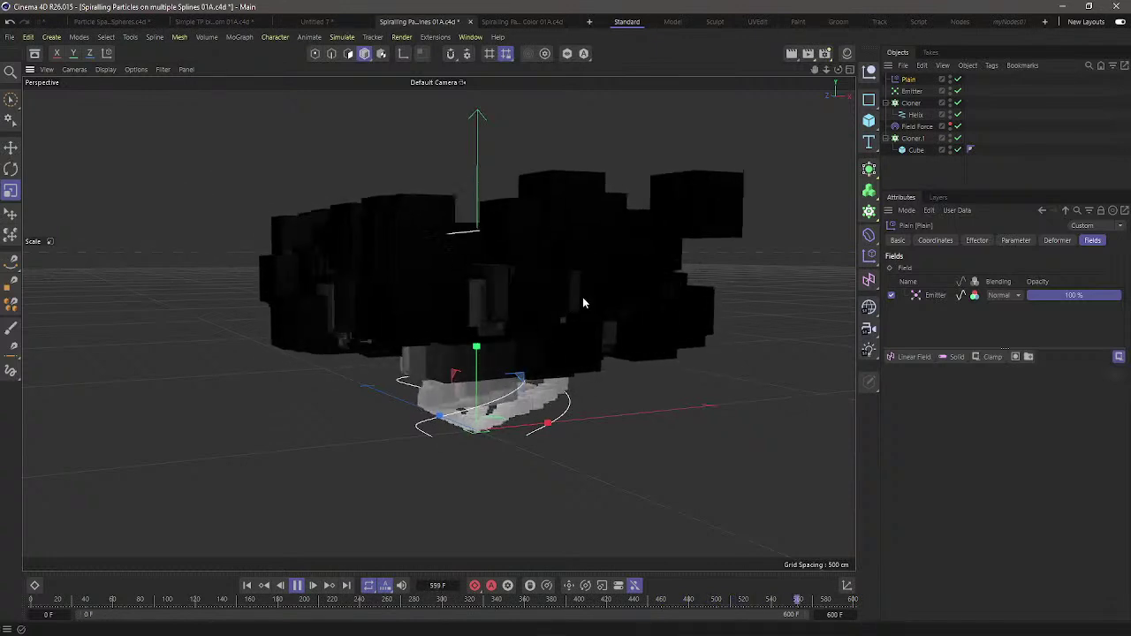
click(931, 297)
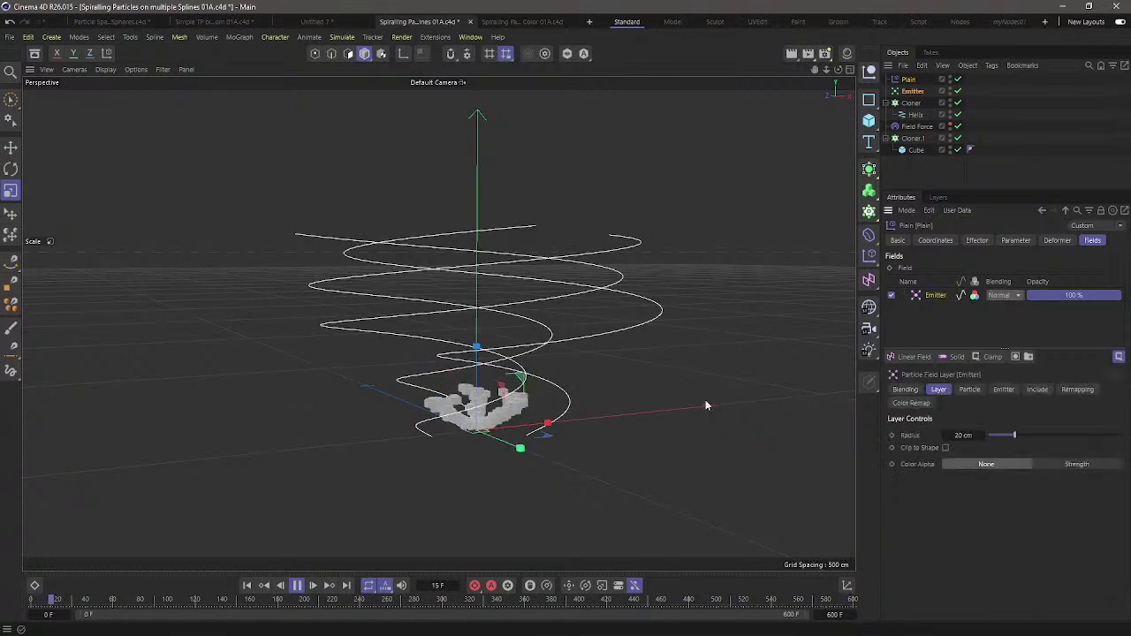
Add a Colorizer layer above the Emitter in the Plain effector's field list and load the Heat 3 gradient preset
click(994, 357)
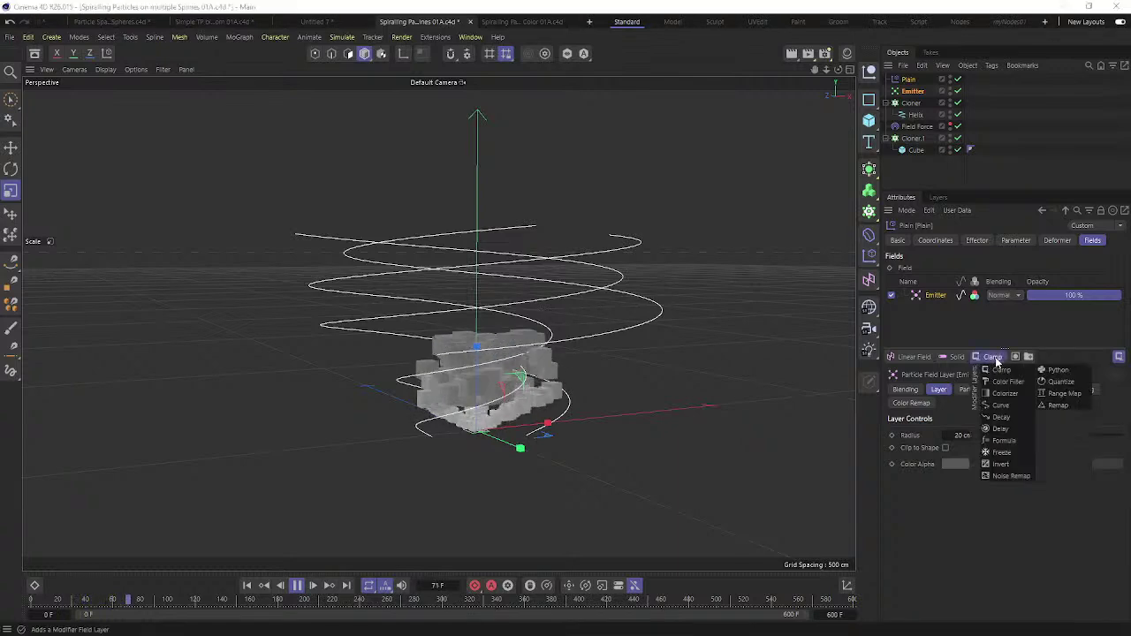
click(1001, 393)
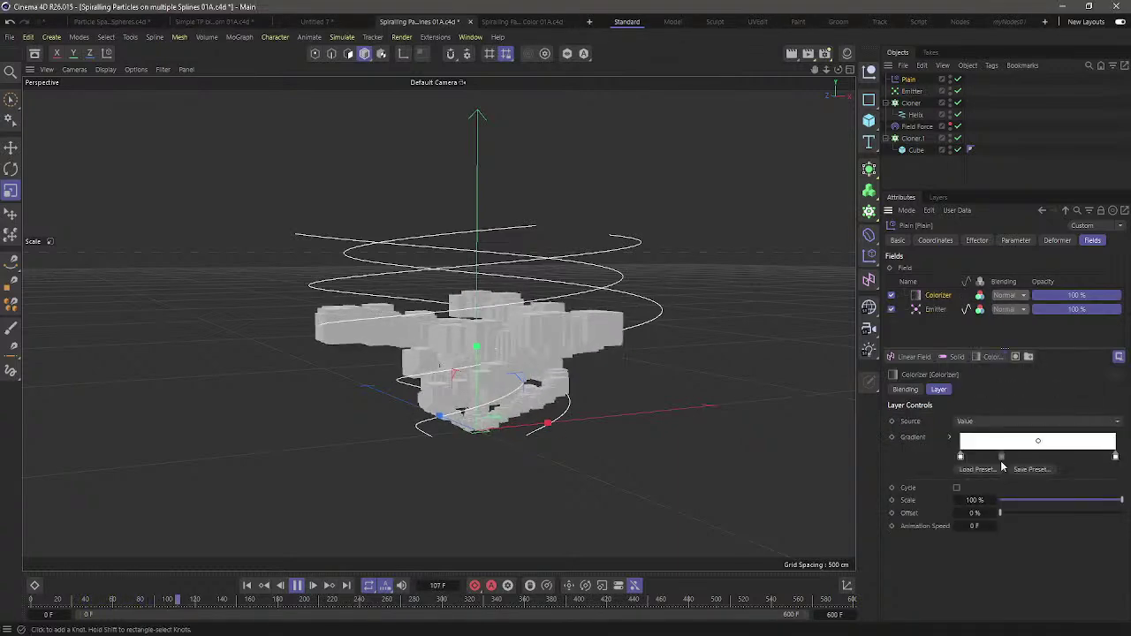
click(975, 470)
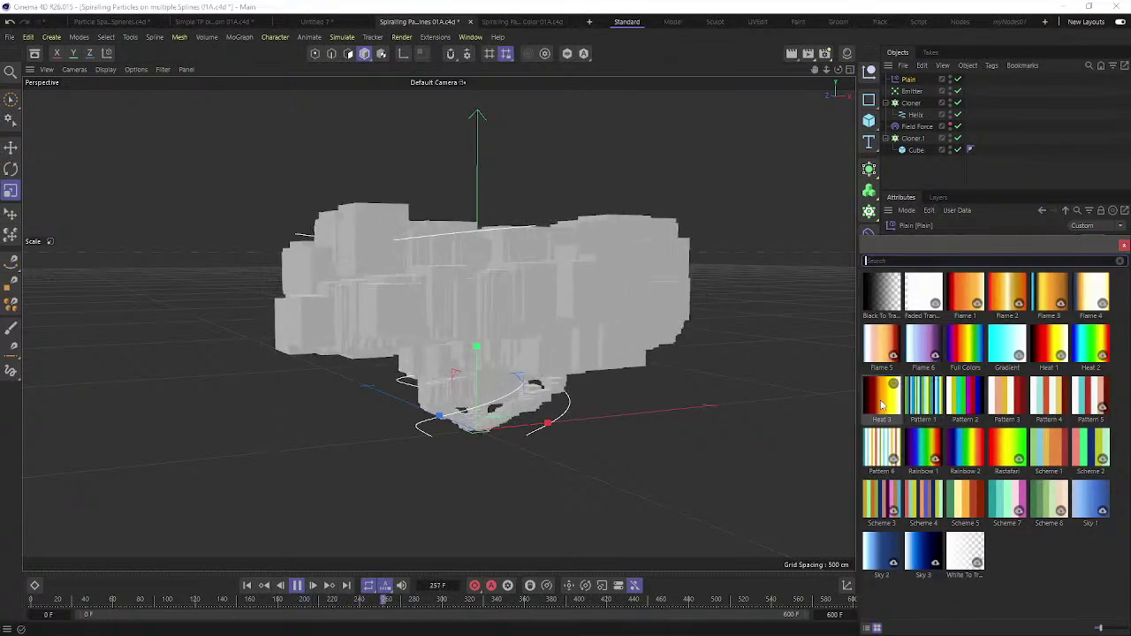
click(938, 402)
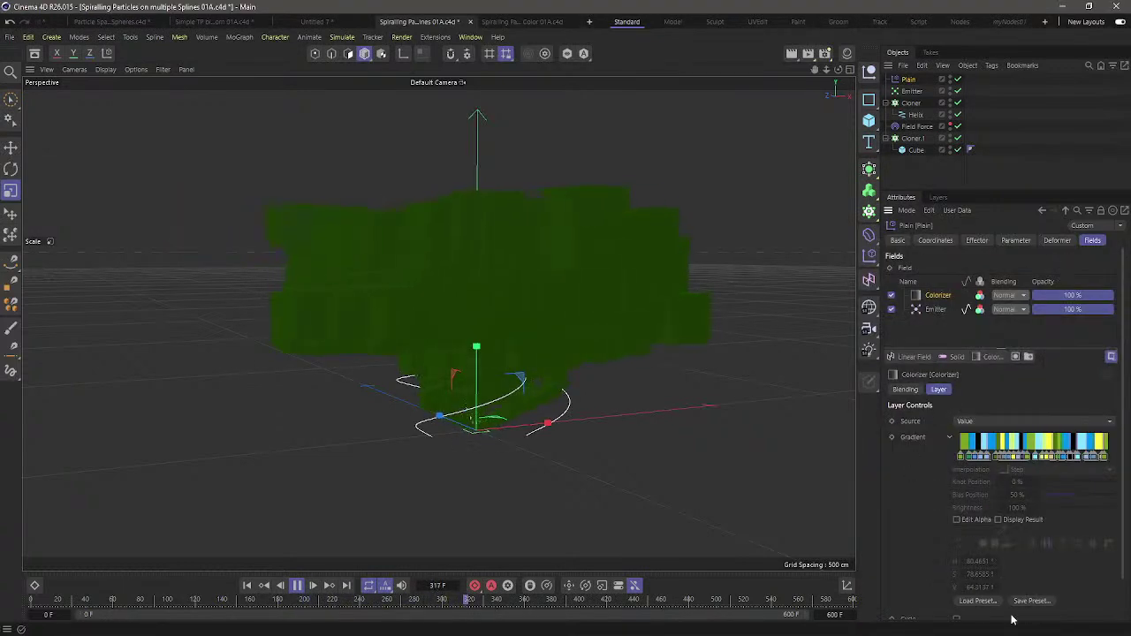
click(976, 601)
click(919, 399)
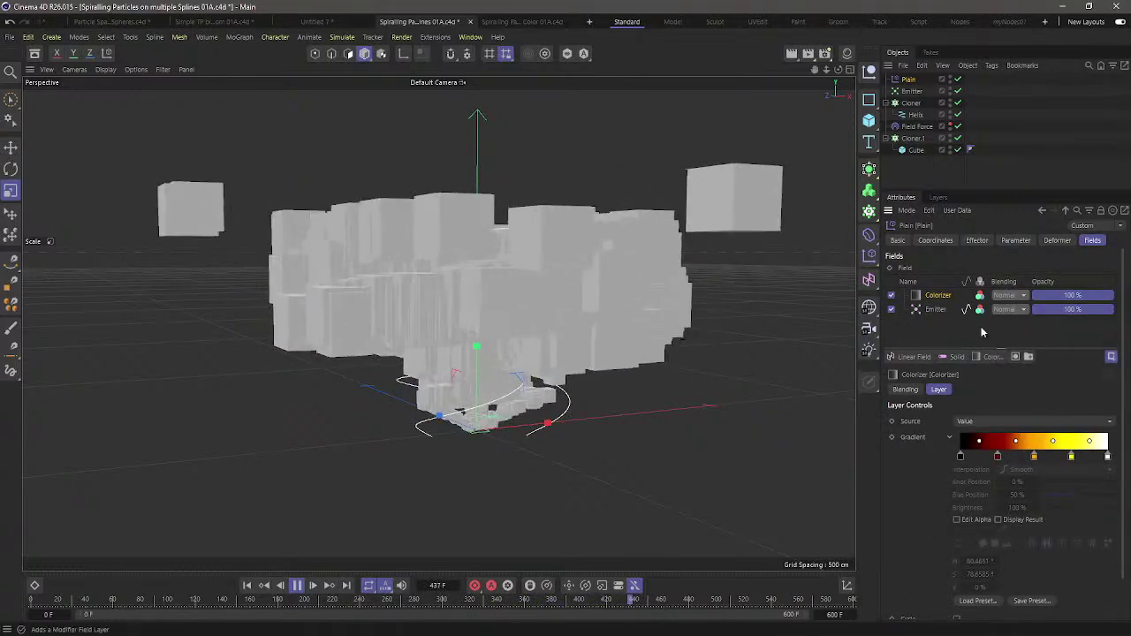
mouse_move(575, 285)
alt+mouse_down()
mouse_move(592, 252)
mouse_move(589, 329)
mouse_move(594, 278)
alt+mouse_up()
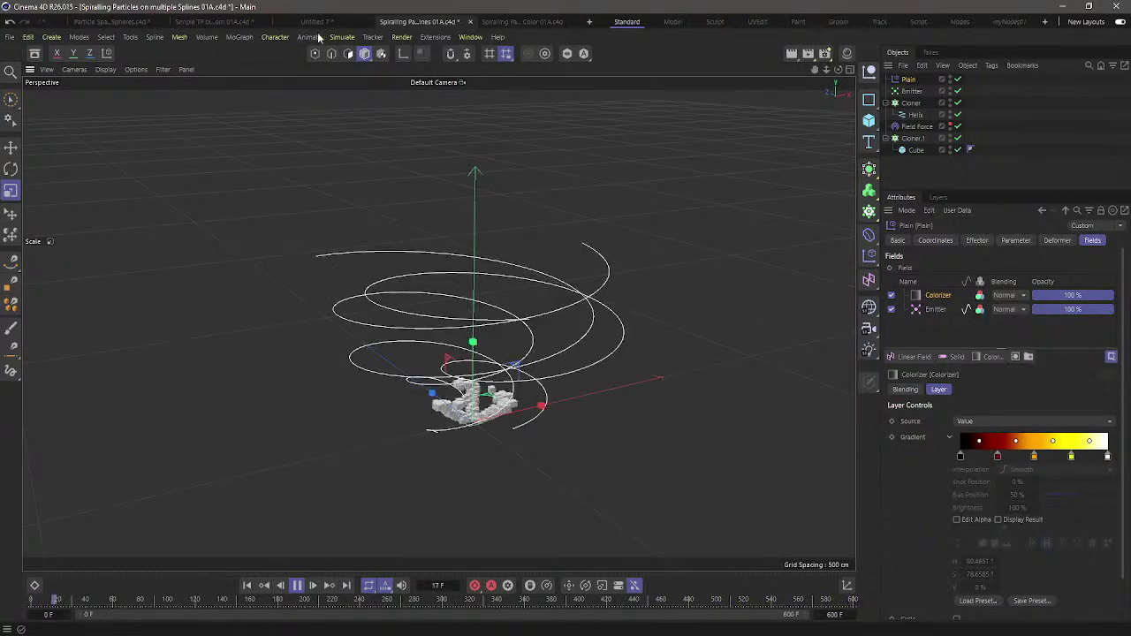
Switch to the Spiralling Particles Color 01A project and examine the Plain effector's Colorizer and Emitter field layers
click(507, 22)
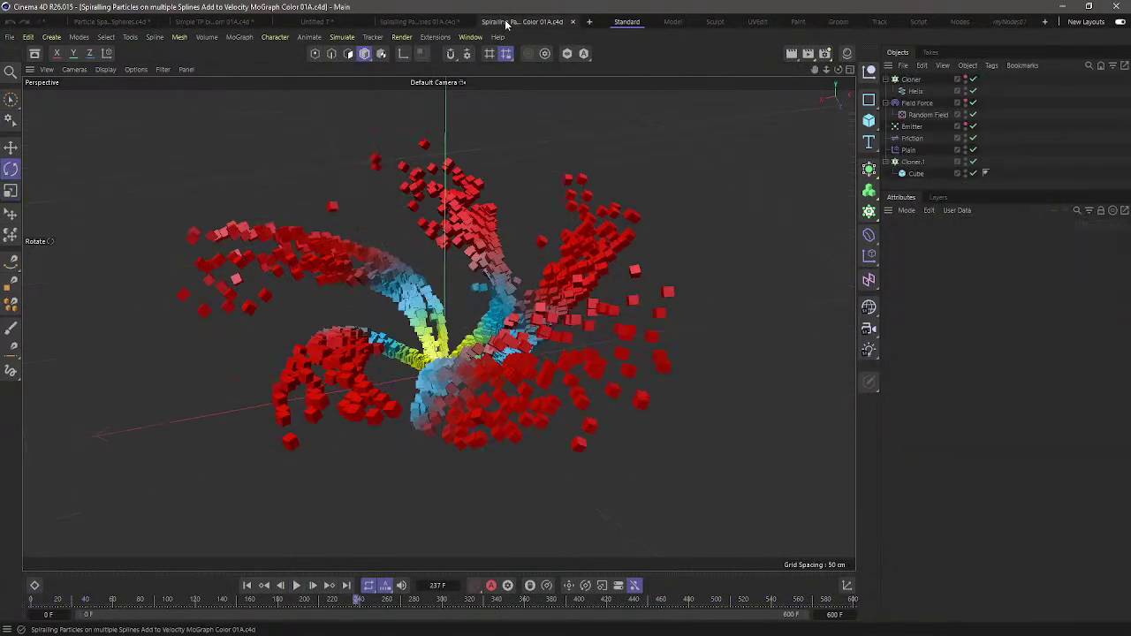
click(919, 103)
click(910, 151)
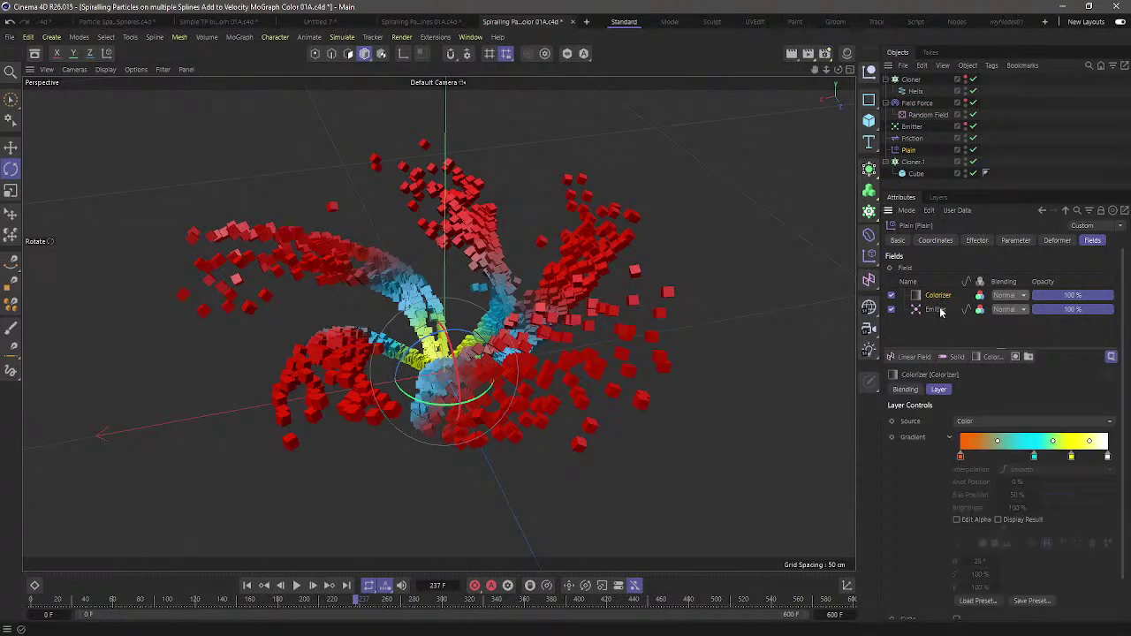
click(935, 310)
click(937, 298)
click(947, 322)
click(935, 296)
click(939, 340)
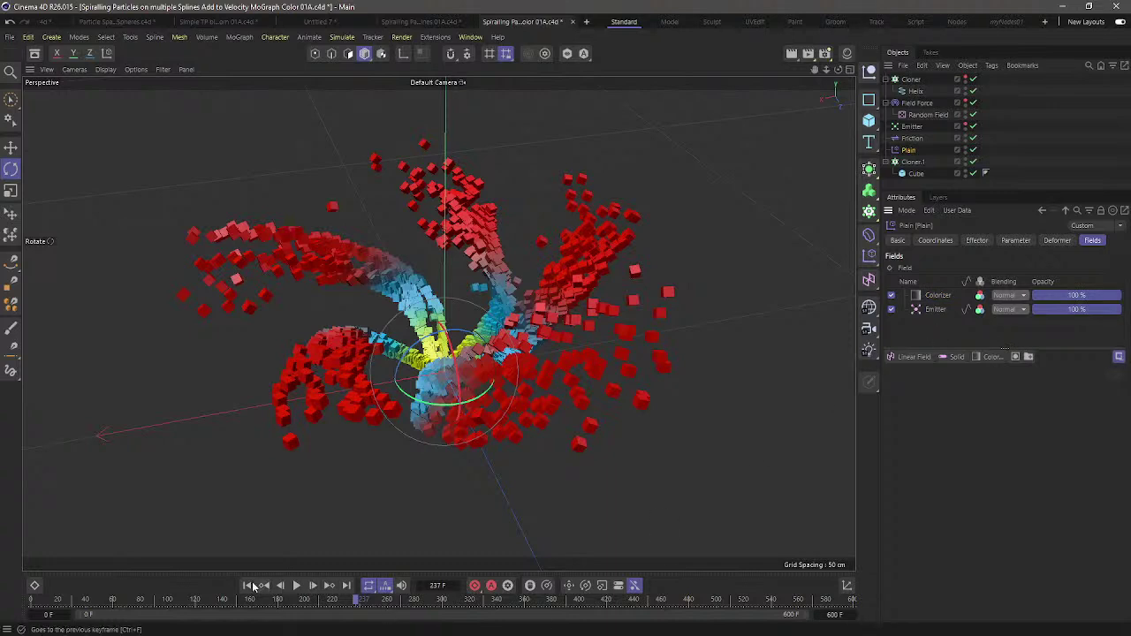
Compare the Emitter and Colorizer layer settings, and replay the coloured cube simulation from the first frame
click(247, 585)
click(934, 309)
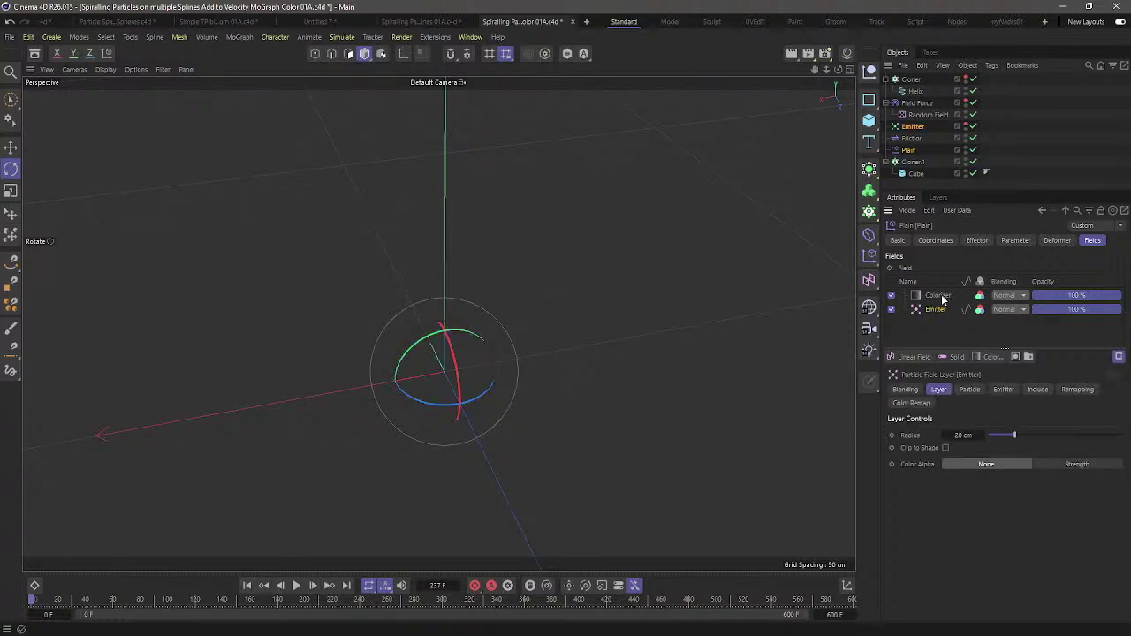
click(939, 295)
click(1010, 310)
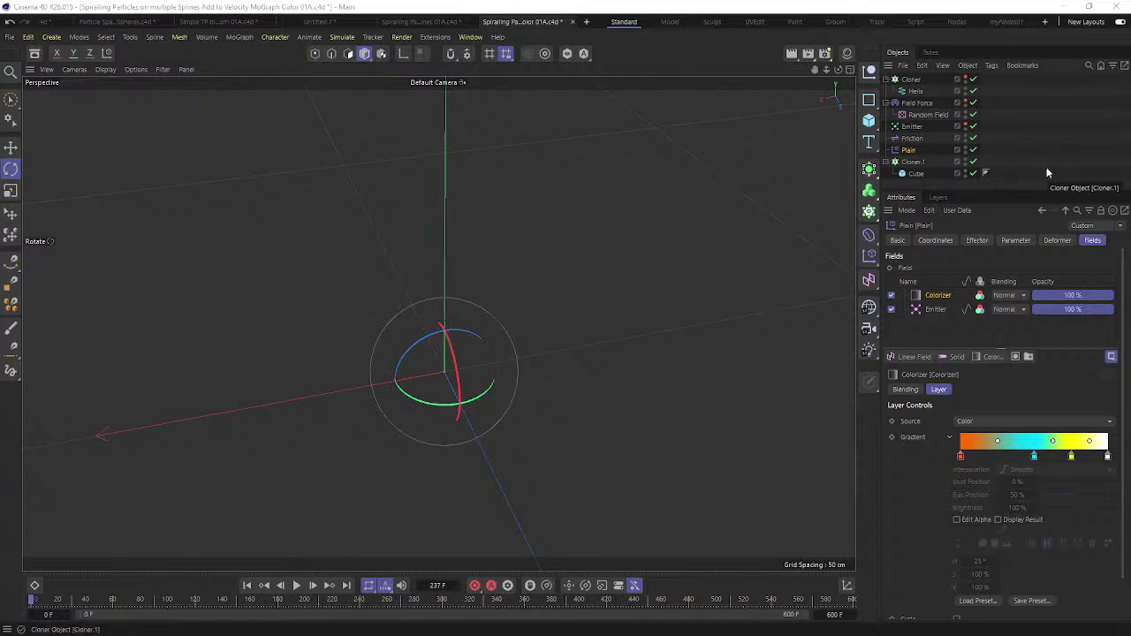
click(297, 585)
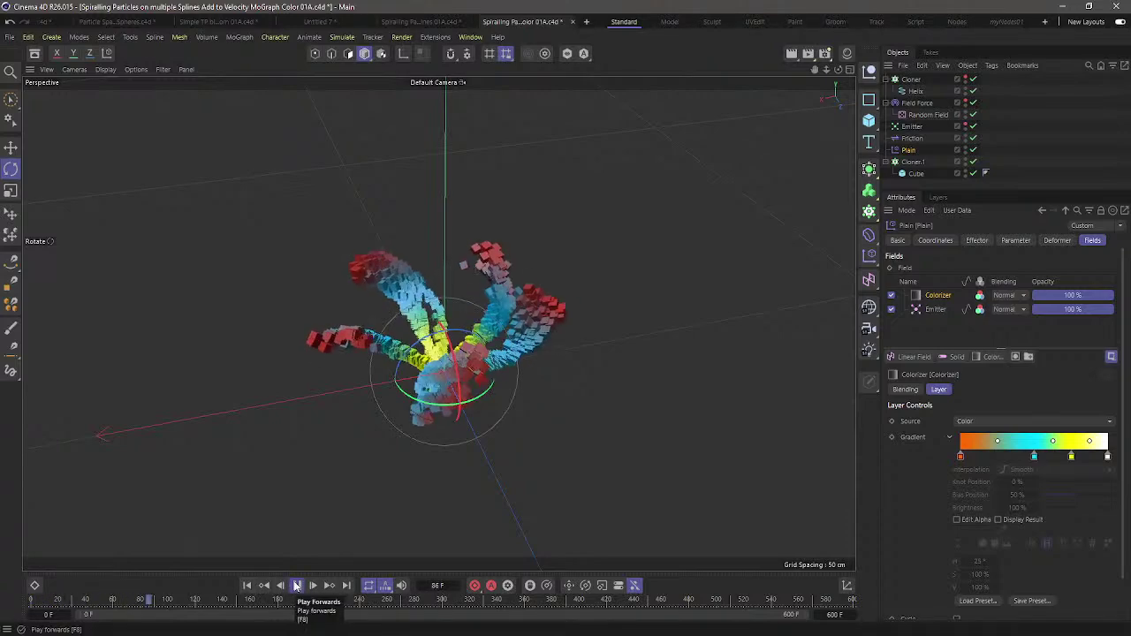
click(297, 585)
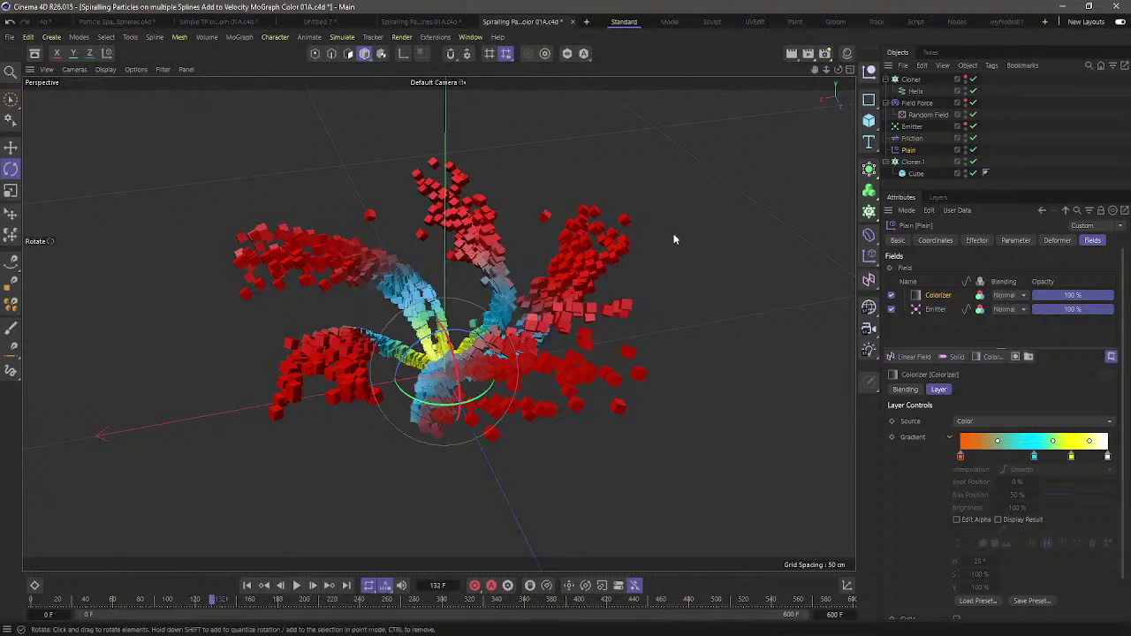
Create a new project containing a particle Emitter and rotate the Emitter to face upward
drag(1029, 190, 1030, 232)
click(930, 201)
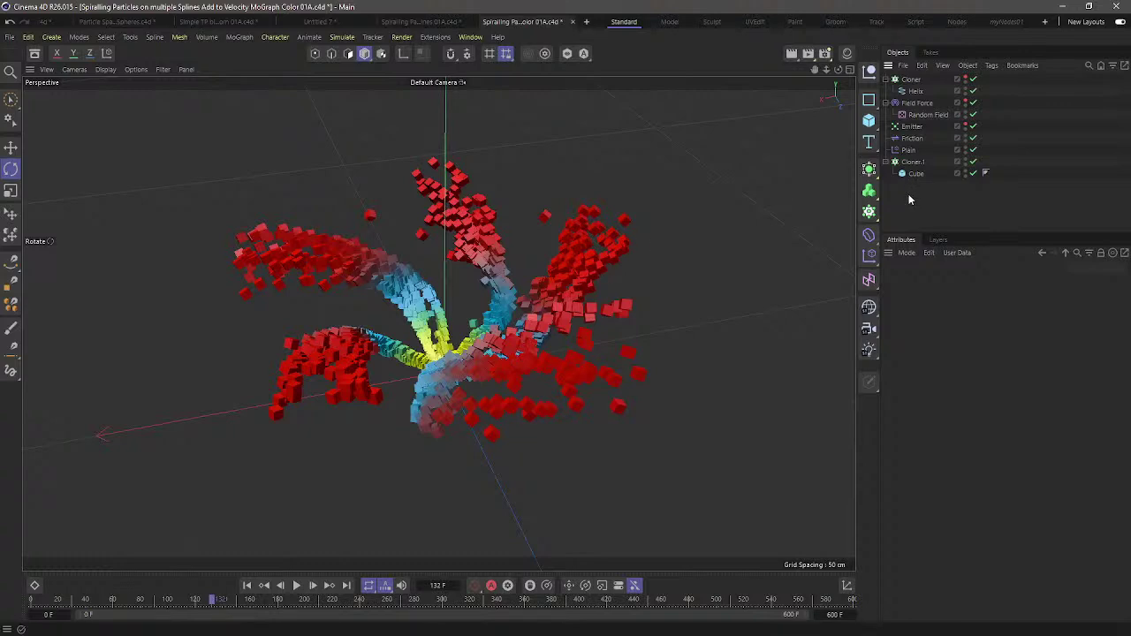
key(ctrl+n)
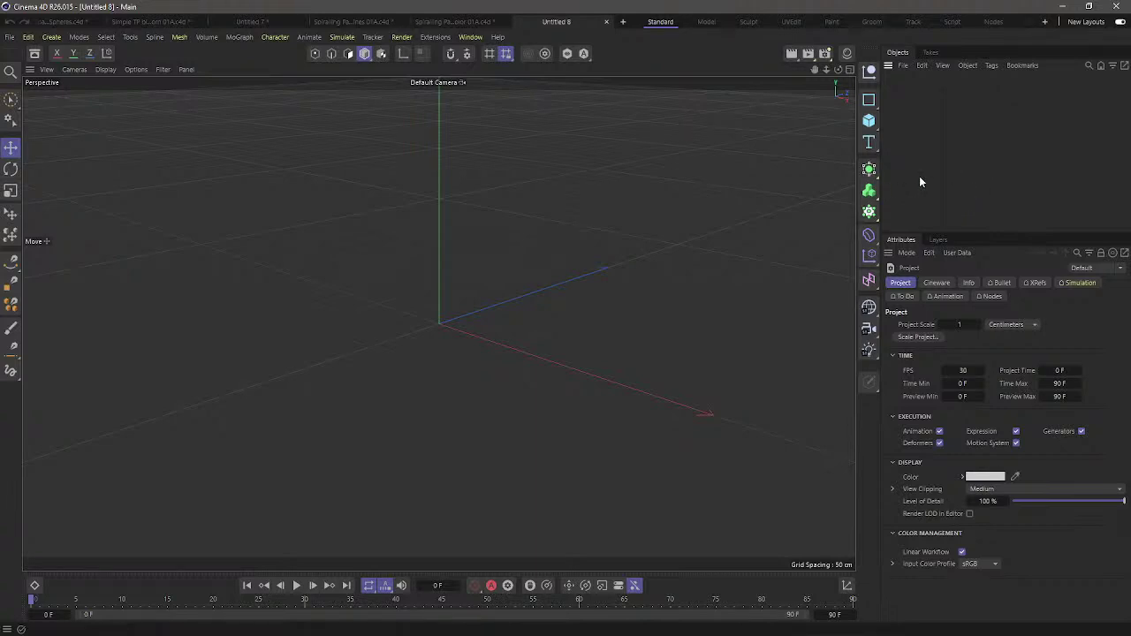
click(342, 38)
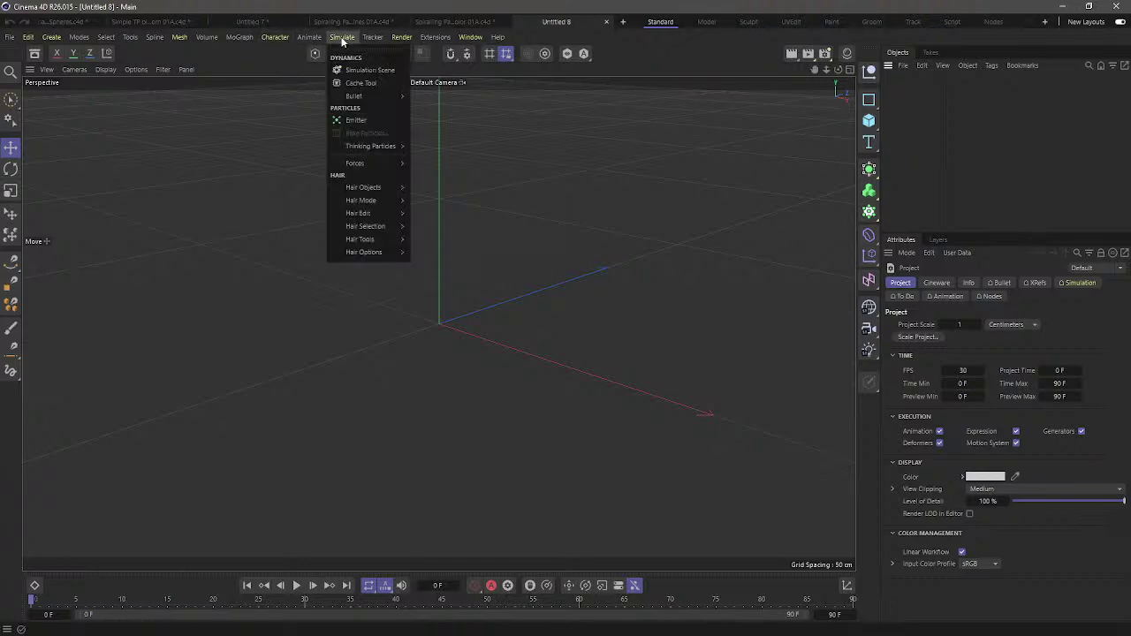
click(358, 124)
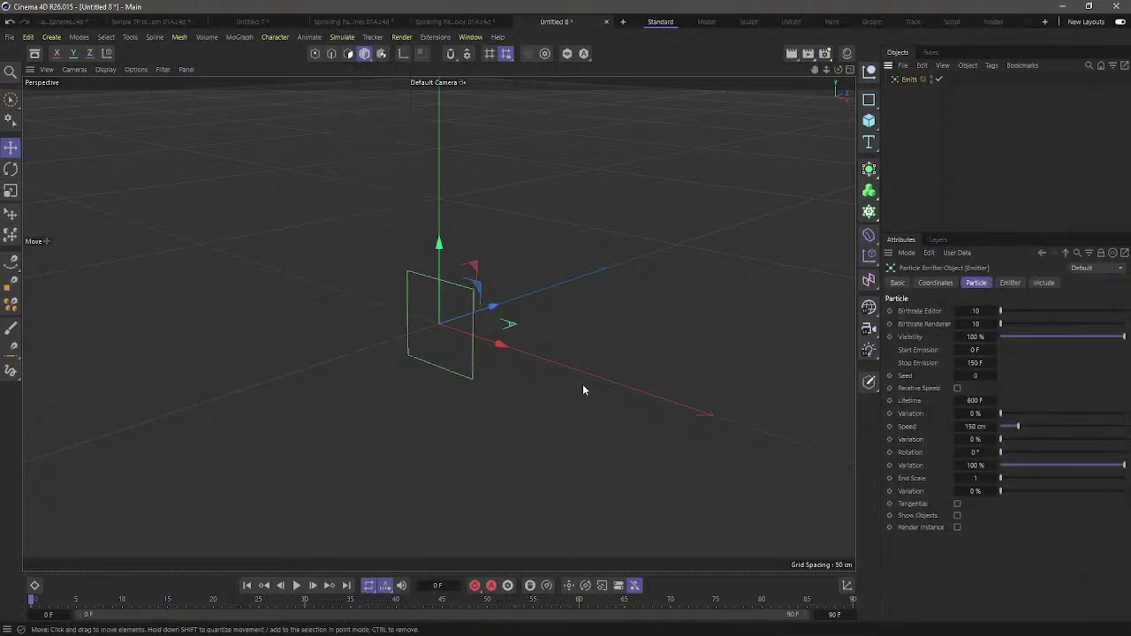
key(r)
drag(411, 336, 402, 445)
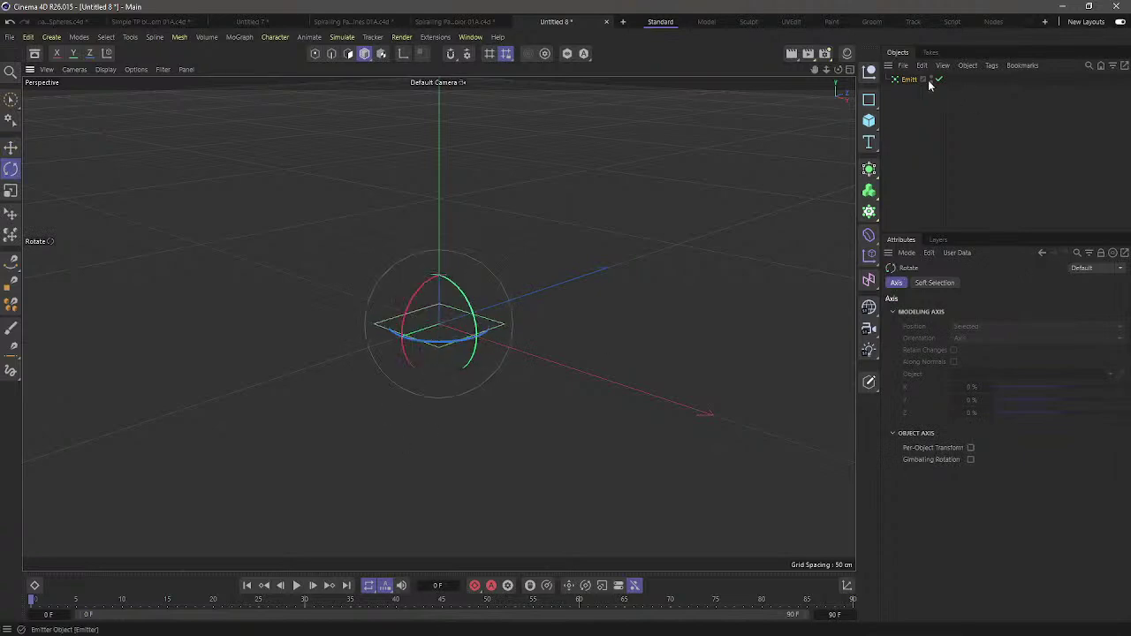
Set the Emitter's X-Size and Y-Size to 10 cm and preview the particle emission
click(908, 80)
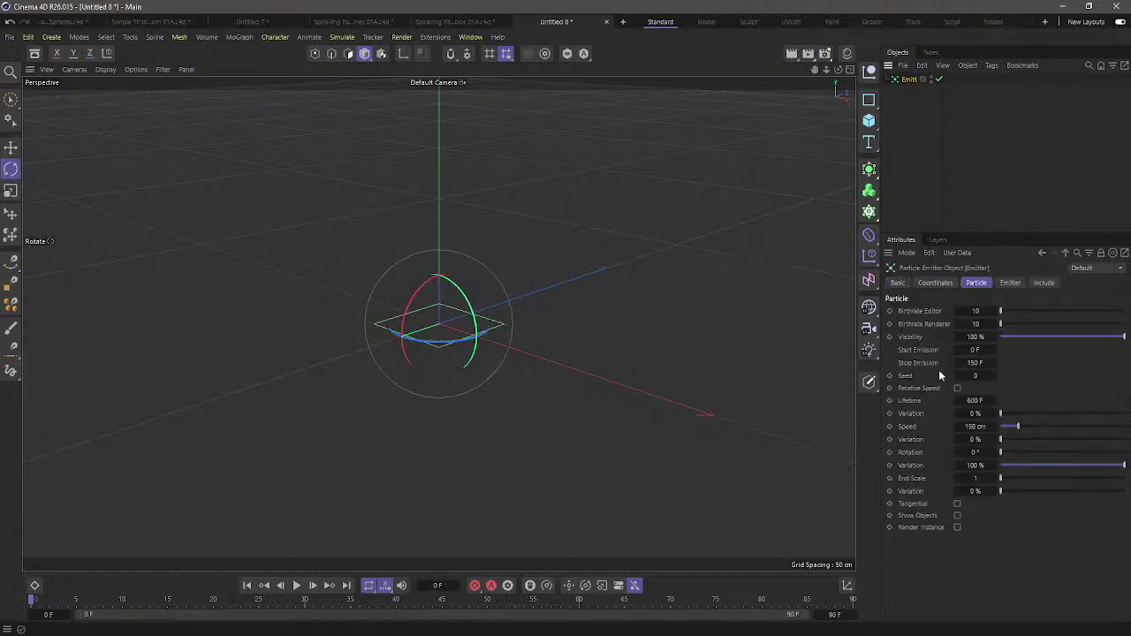
click(1010, 282)
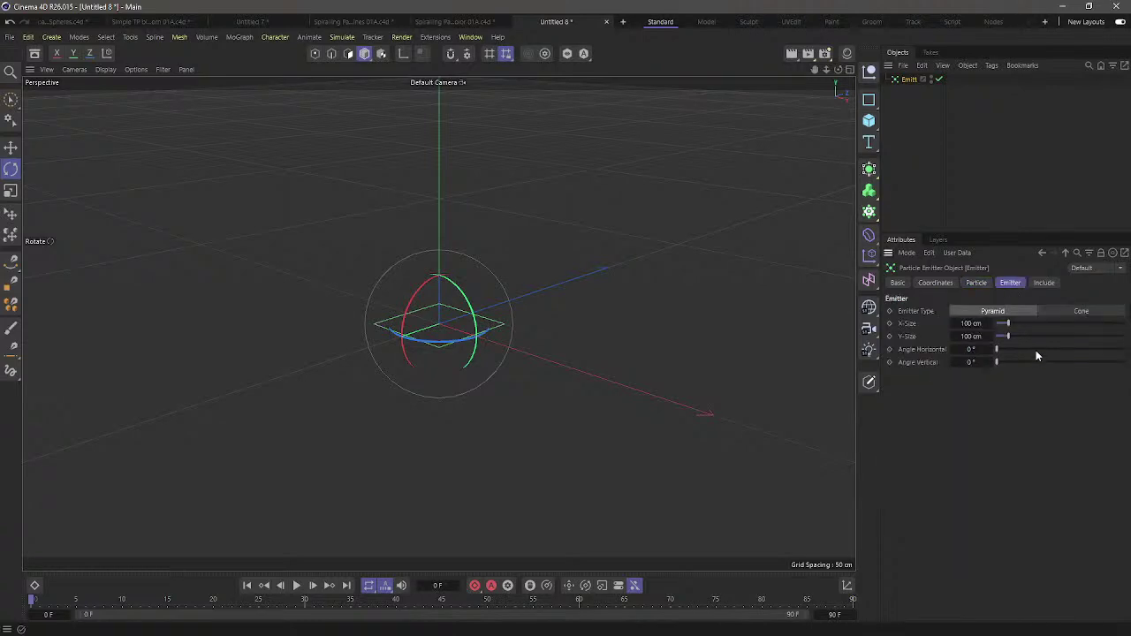
double_click(976, 324)
text(10)
key(Tab)
text(10)
key(Tab)
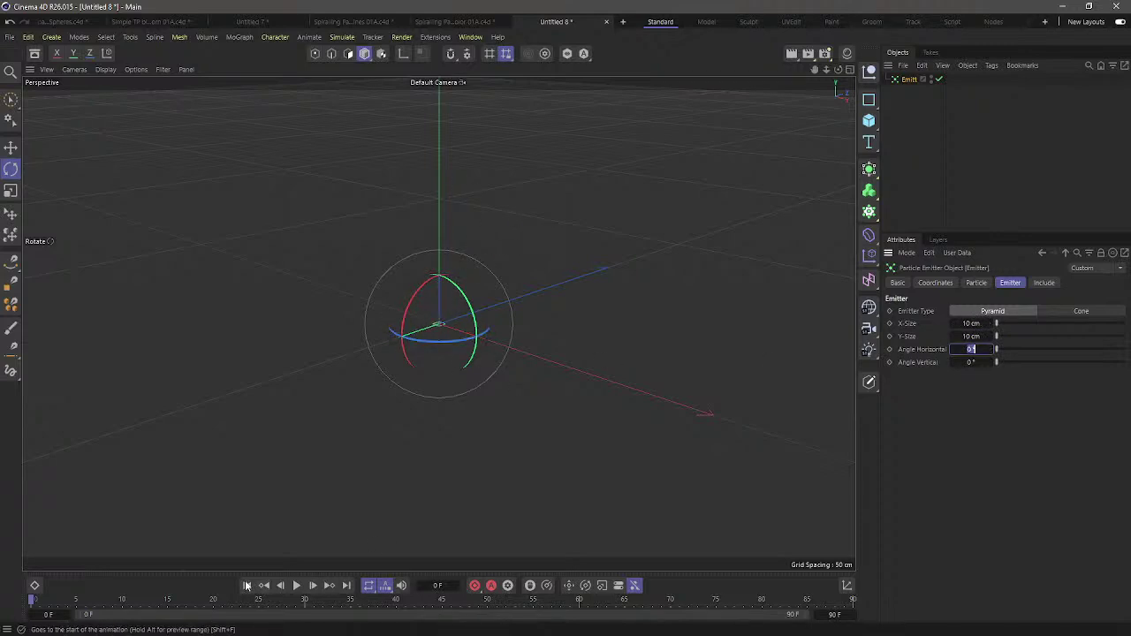
click(296, 585)
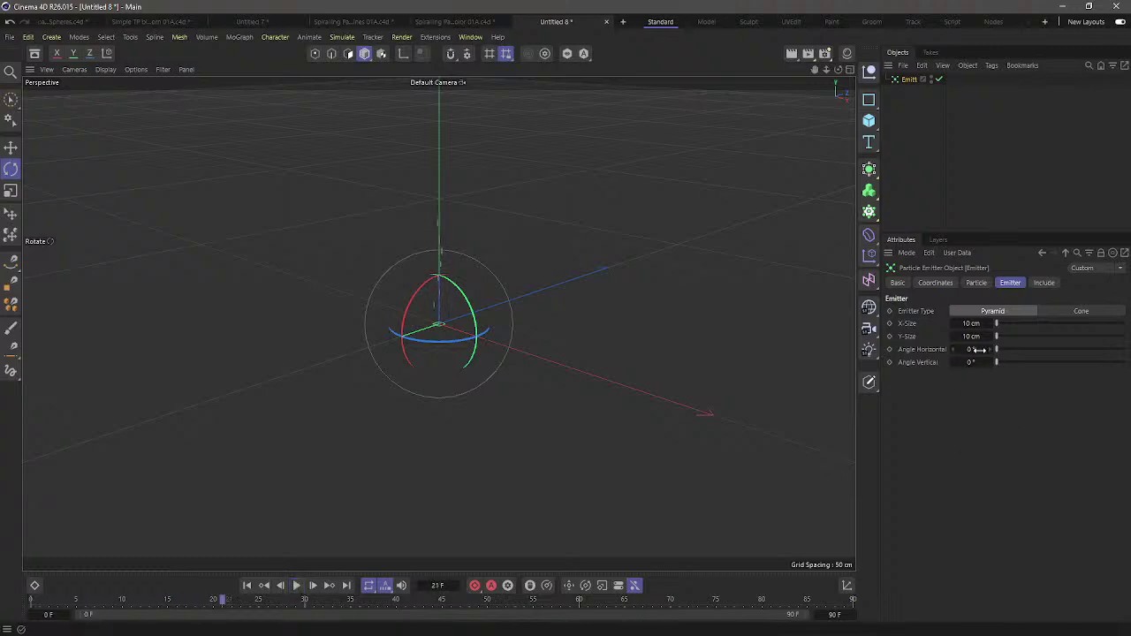
Set the Emitter's horizontal and vertical angles to 15° and replay the simulation from the start
text(15)
key(Tab)
click(247, 585)
click(297, 585)
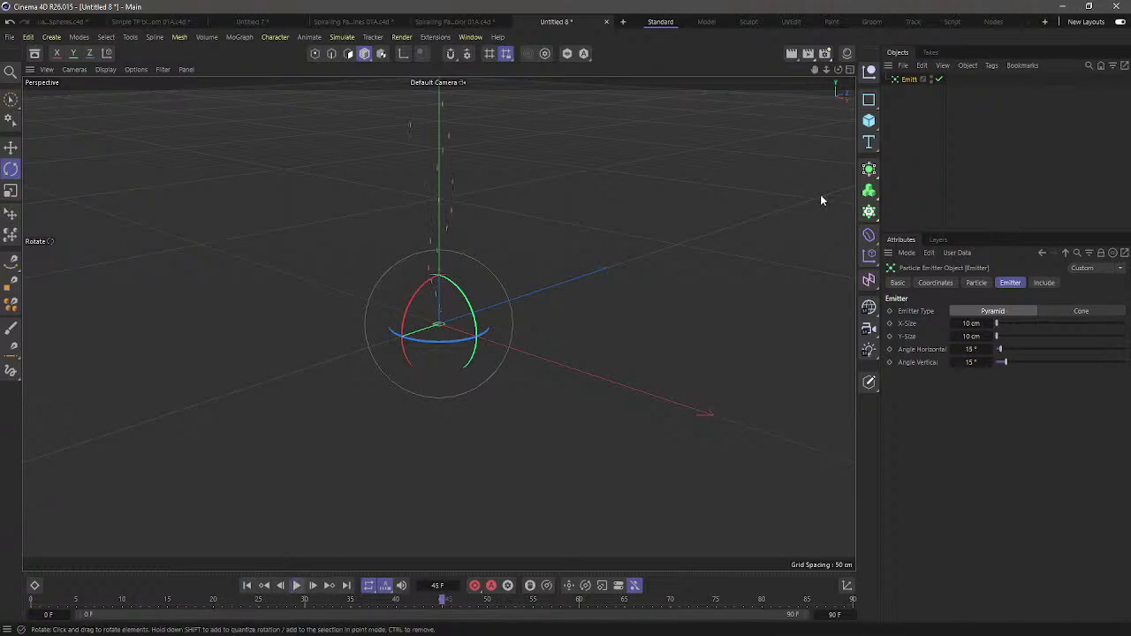
Set the Emitter's particle speed to 30 cm and replay the simulation from the start
click(976, 284)
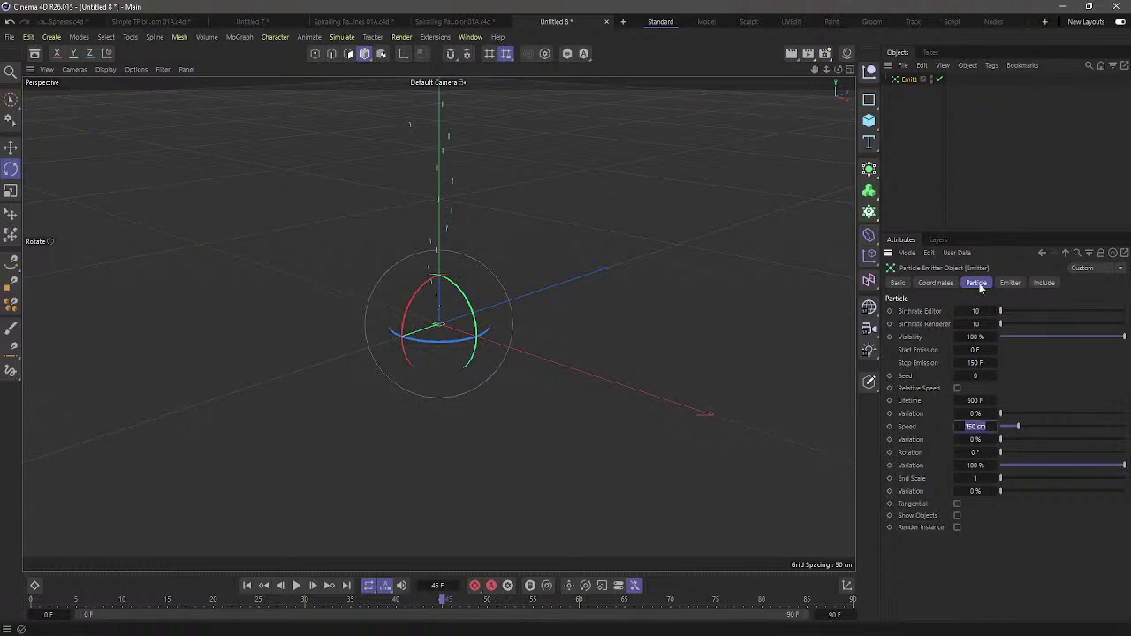
text(30)
key(Return)
click(248, 585)
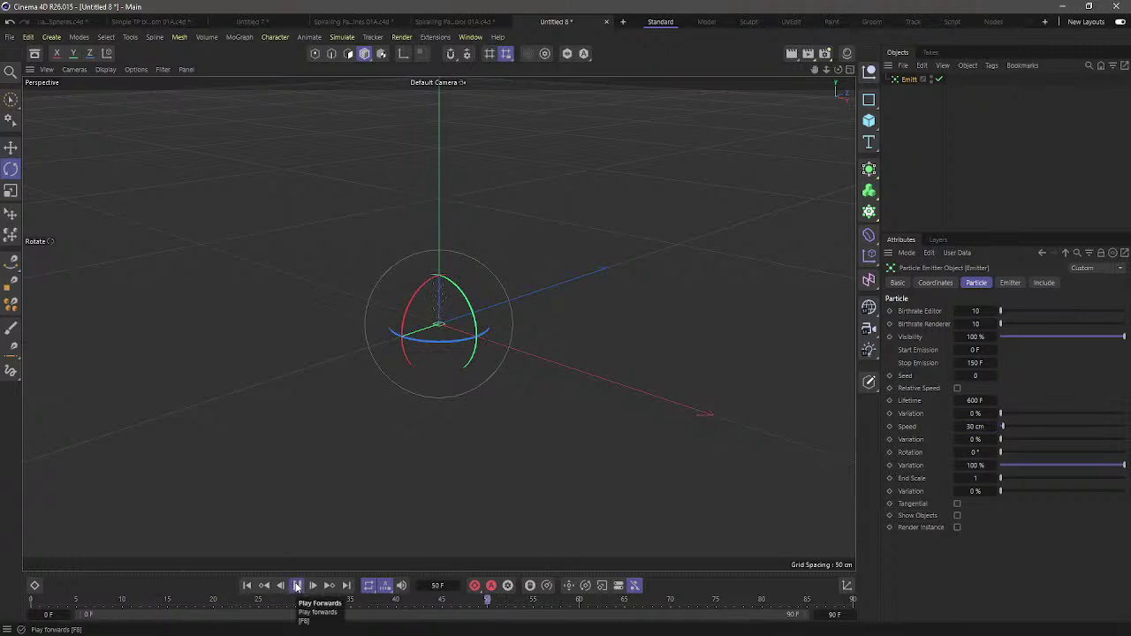
click(297, 585)
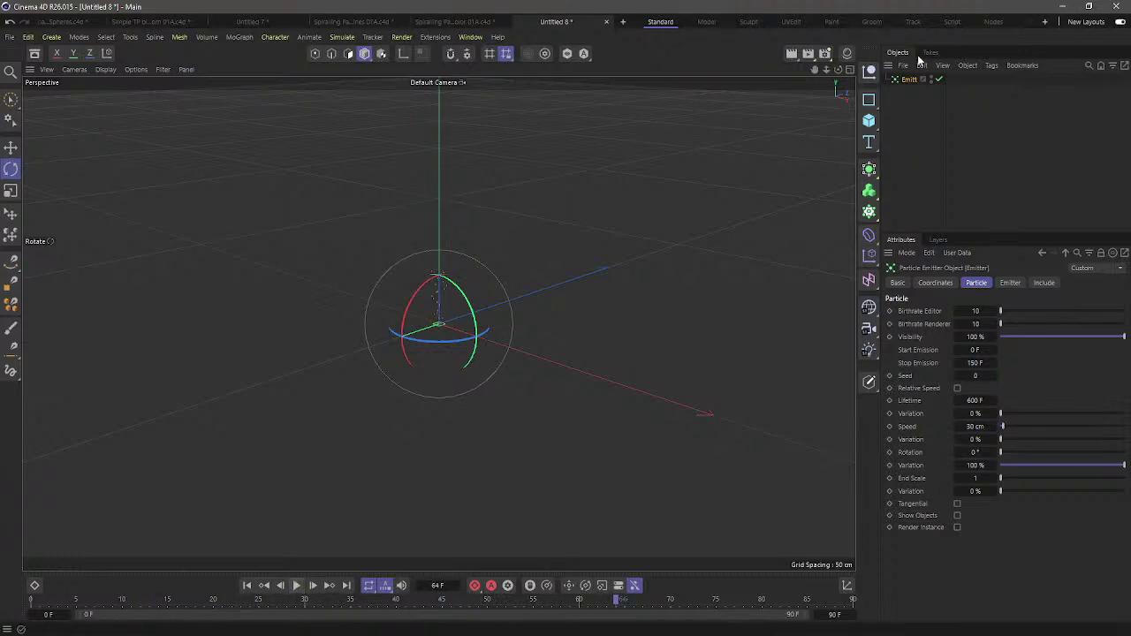
Set the Emitter's X-Size and Y-Size to 0 cm and play the simulation to check the particles' spread
click(1010, 283)
click(972, 324)
text(0)
key(Tab)
text(0)
key(Return)
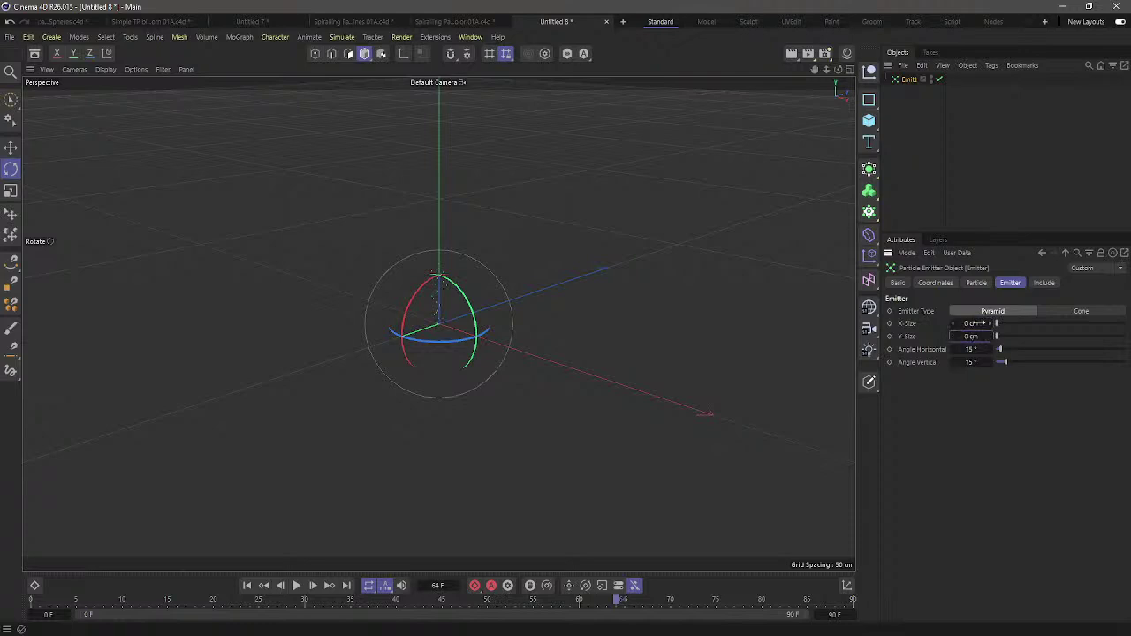
click(296, 585)
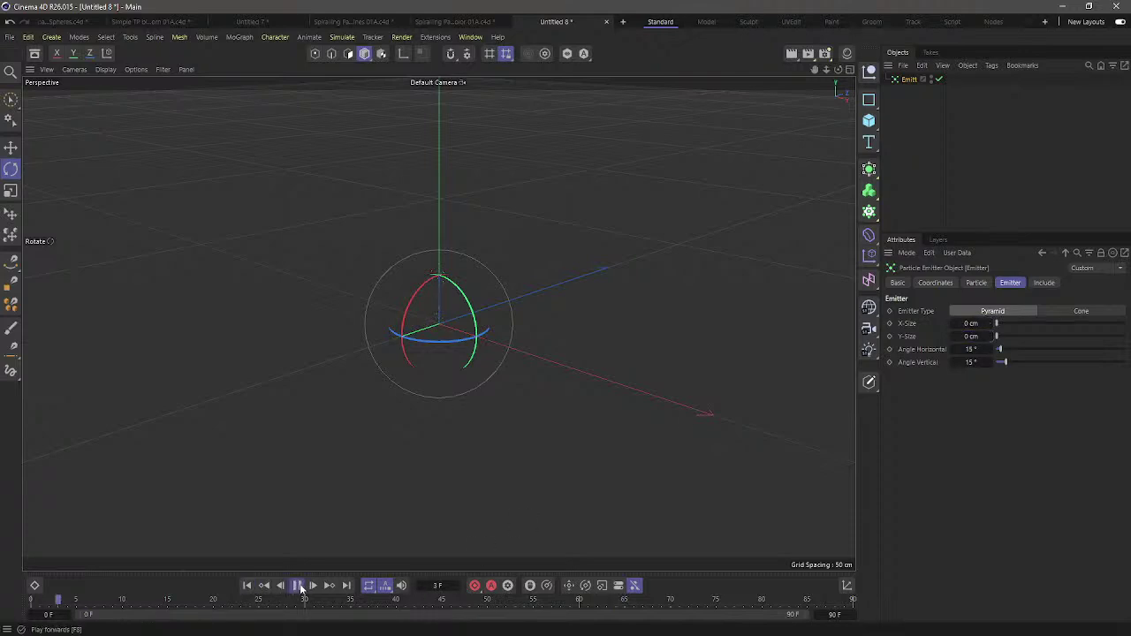
scroll(434, 321, up, 5)
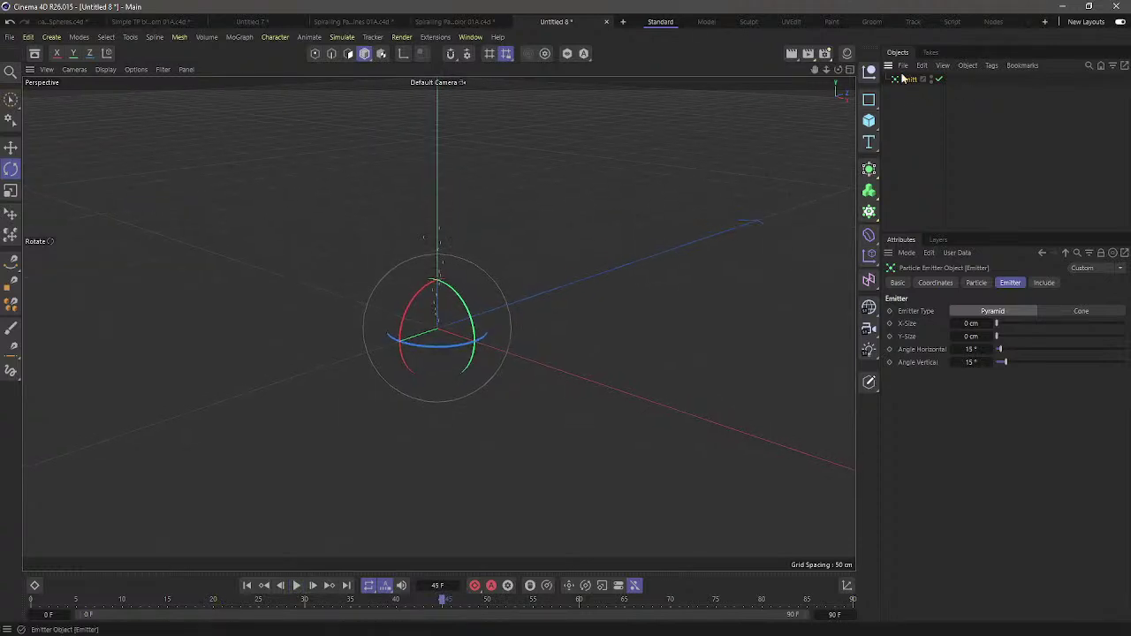
Add a Tracer linked to the Emitter and play the animation to inspect the traced particle paths
click(239, 36)
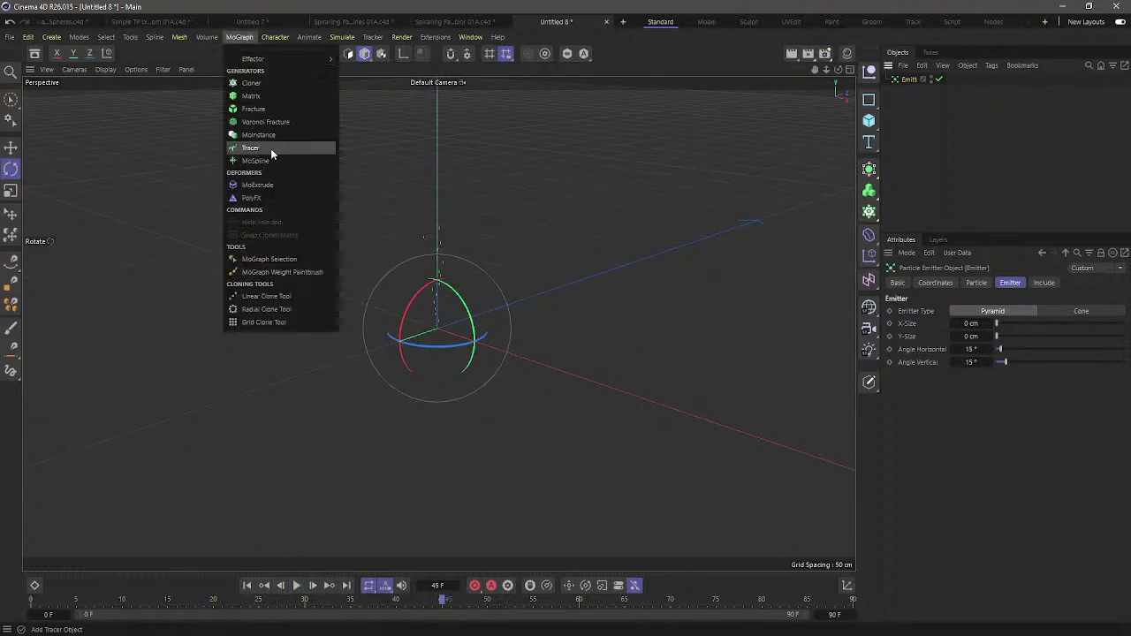
click(270, 148)
click(298, 586)
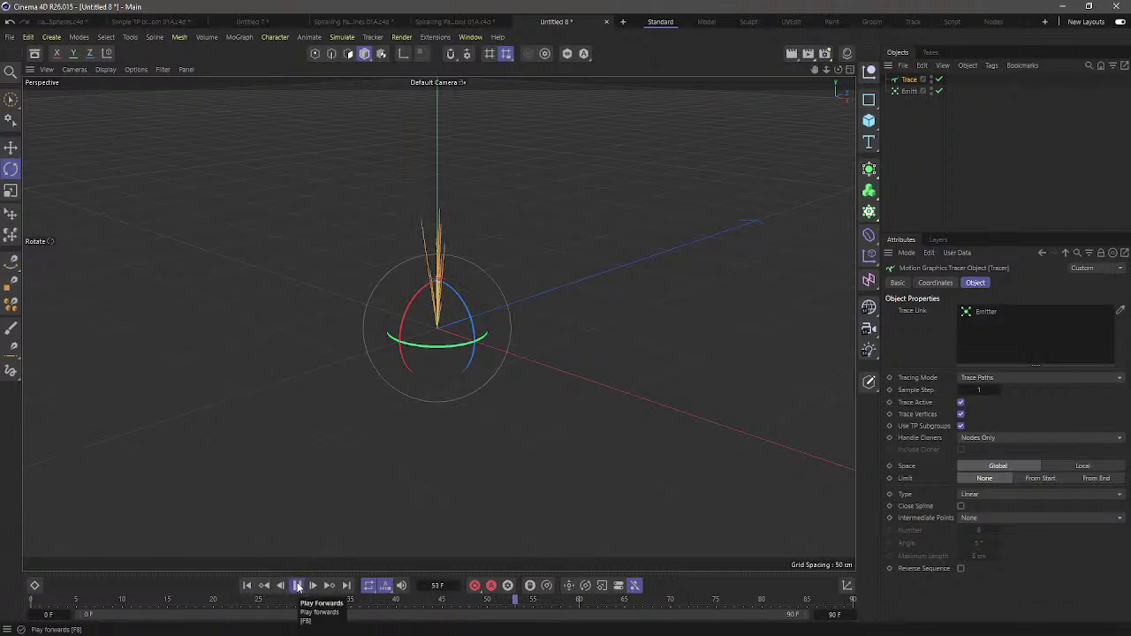
click(298, 587)
alt+drag(362, 236, 484, 311)
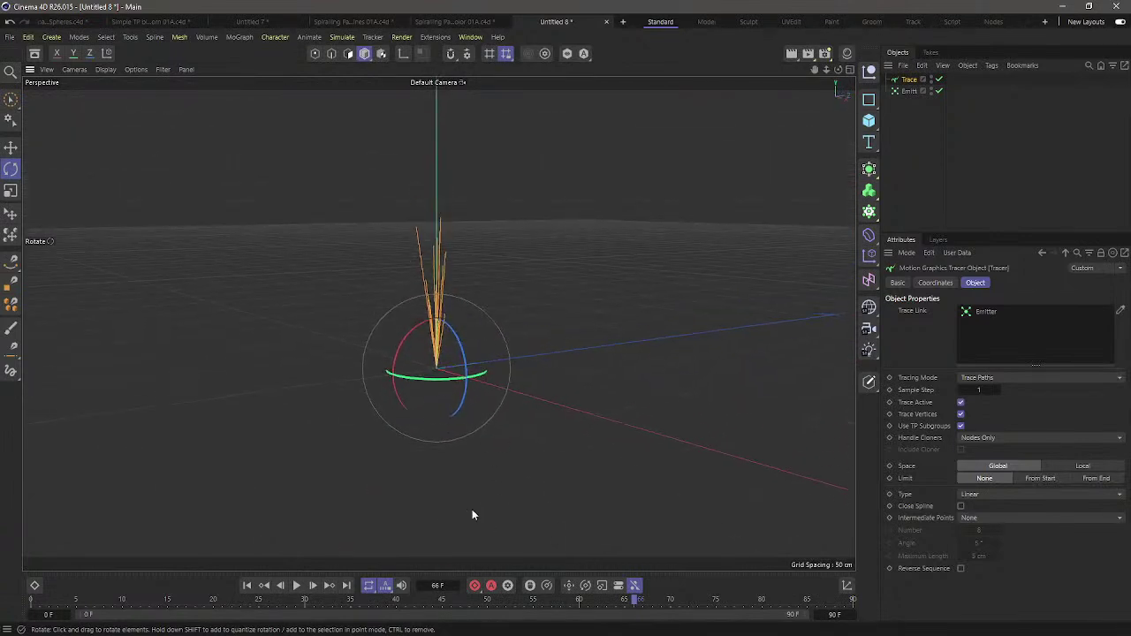
click(296, 585)
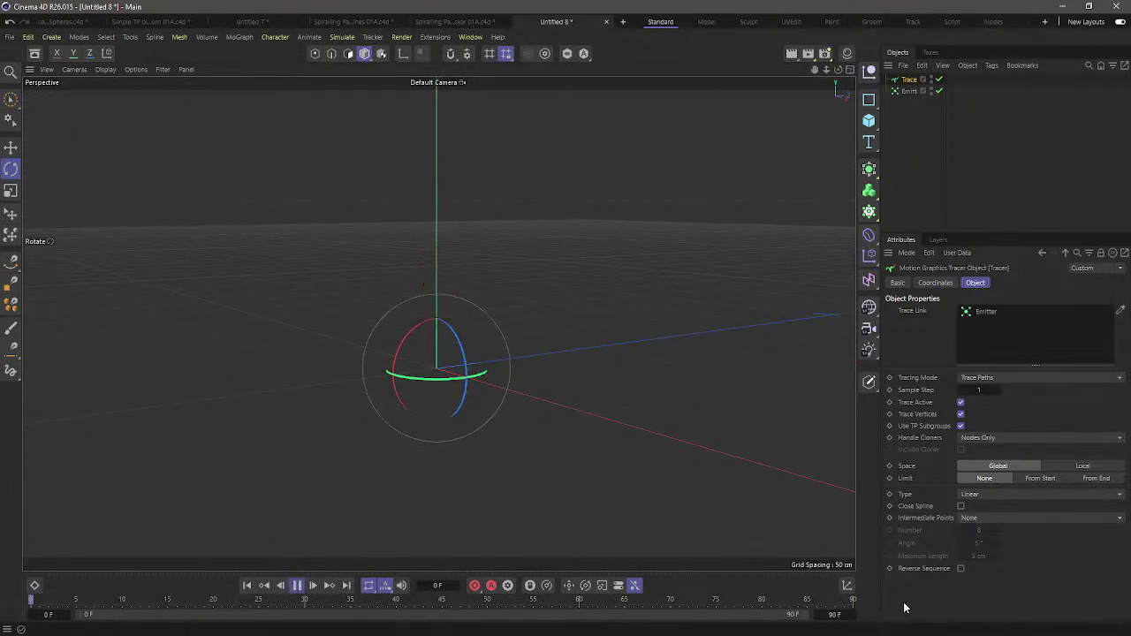
click(297, 585)
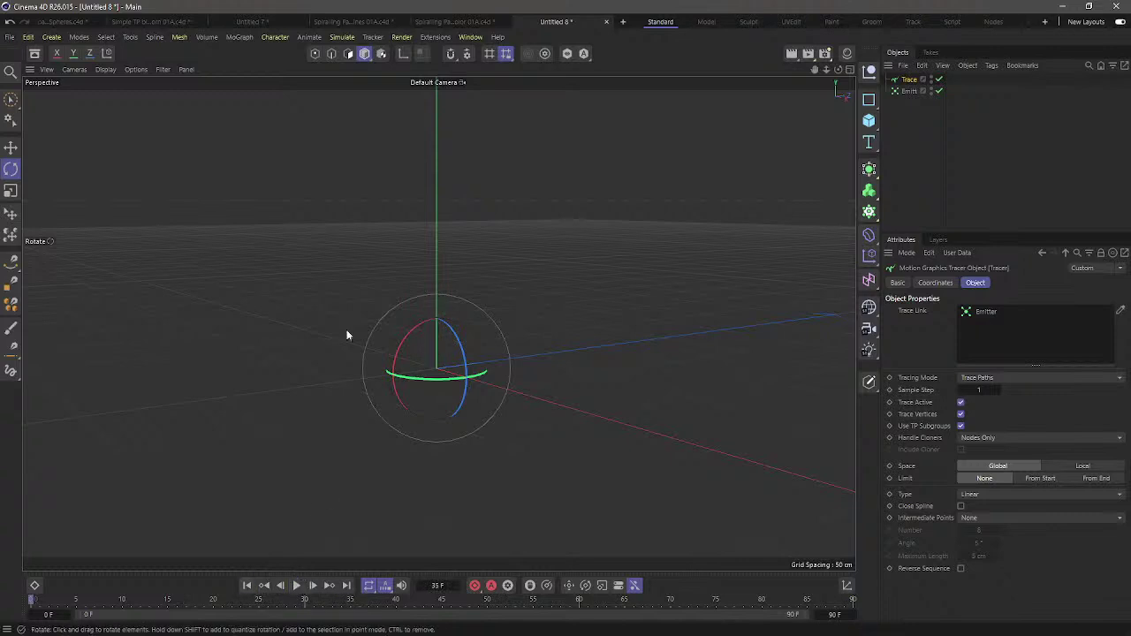
Set the animation's play mode to Simple, play it to check the traces and return to the start
click(310, 37)
mouse_move(320, 60)
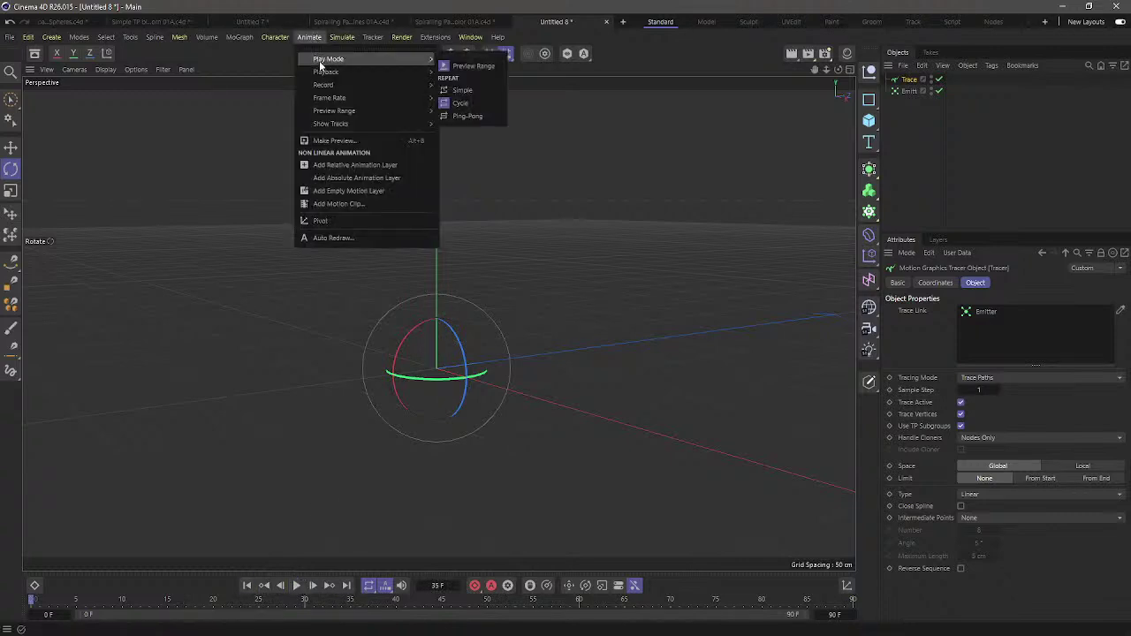
click(478, 91)
click(298, 586)
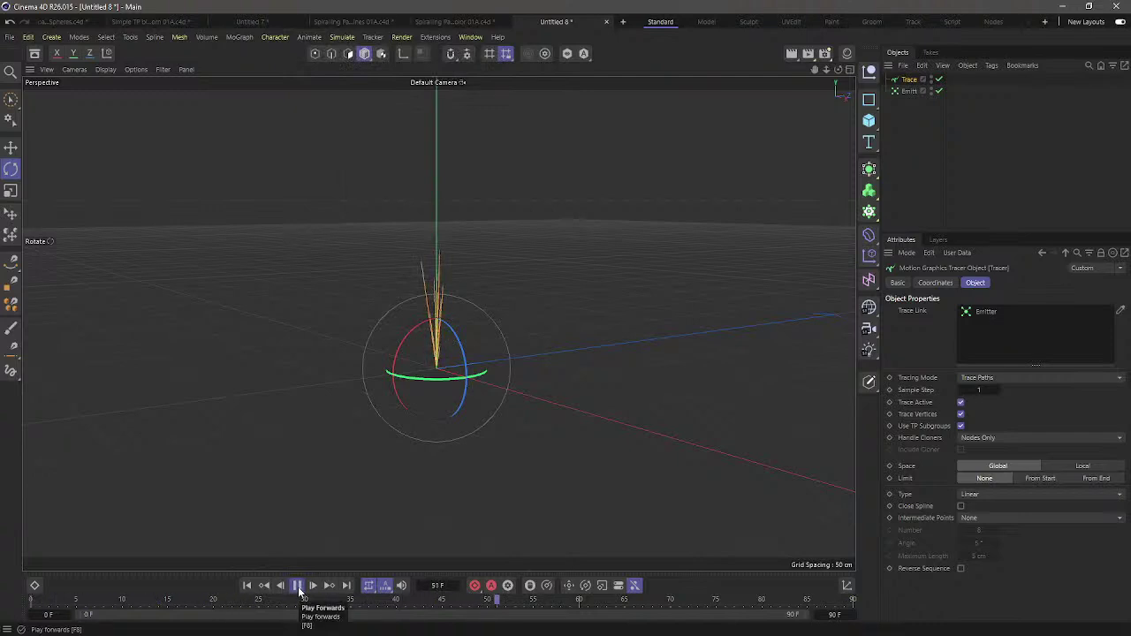
click(298, 586)
click(247, 586)
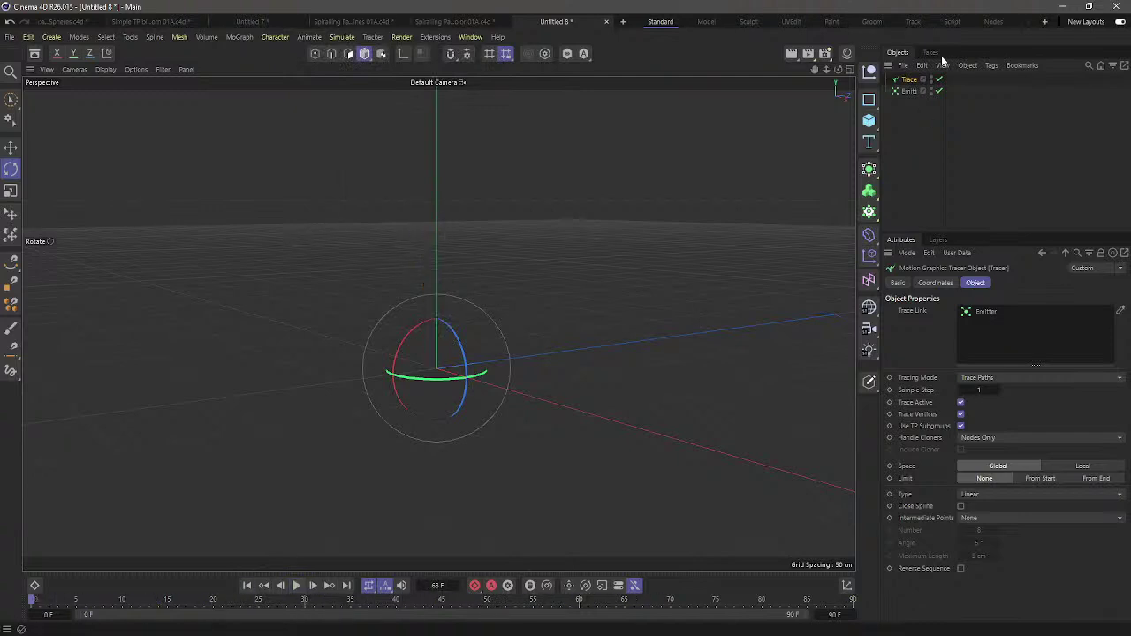
drag(946, 111, 986, 110)
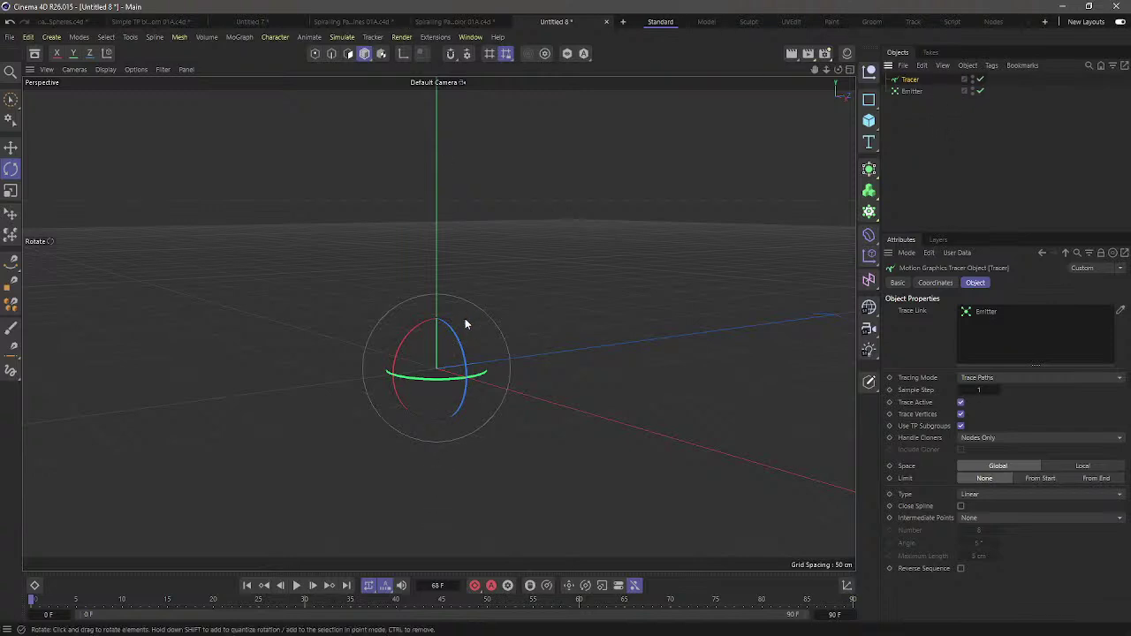
Add a Turbulence force to the scene and play the animation
alt+right_drag(443, 332, 519, 332)
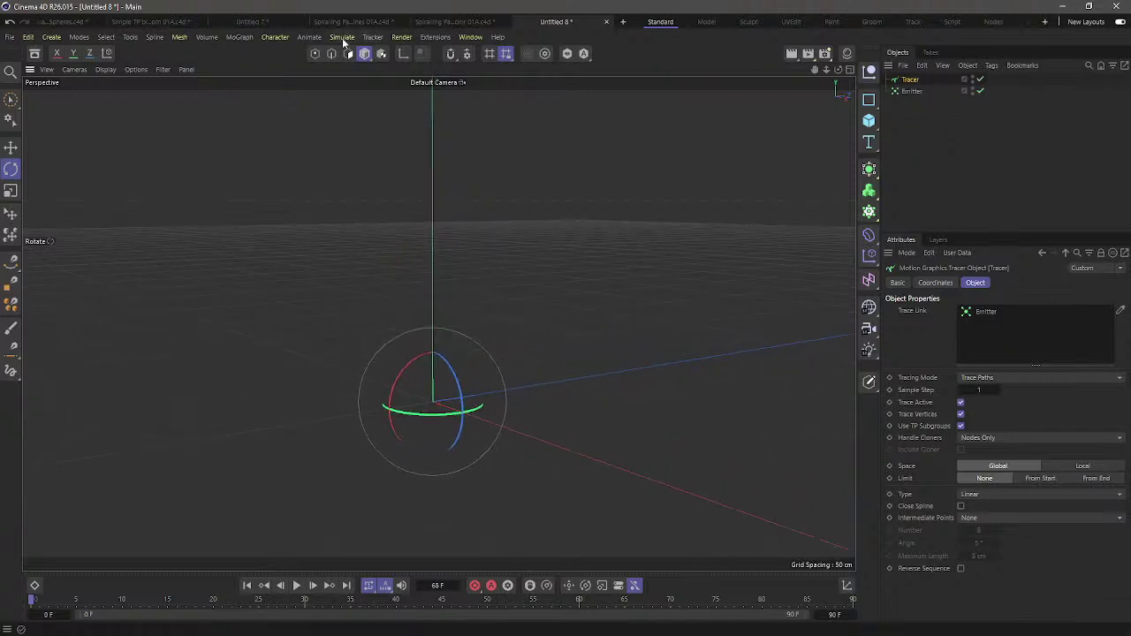
click(344, 39)
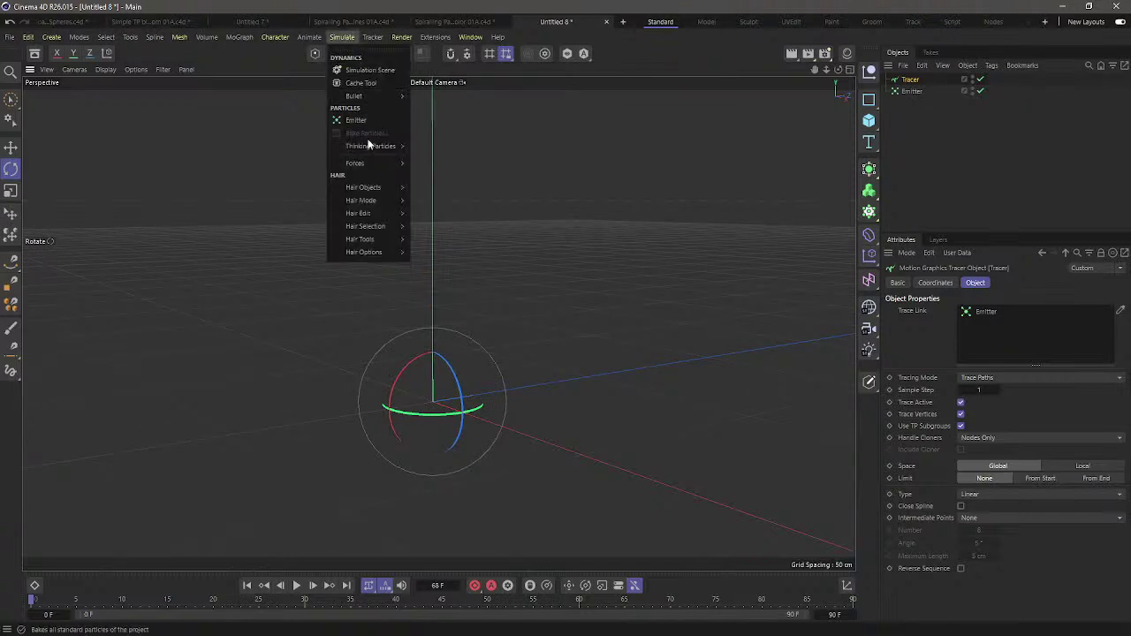
mouse_move(366, 162)
click(454, 261)
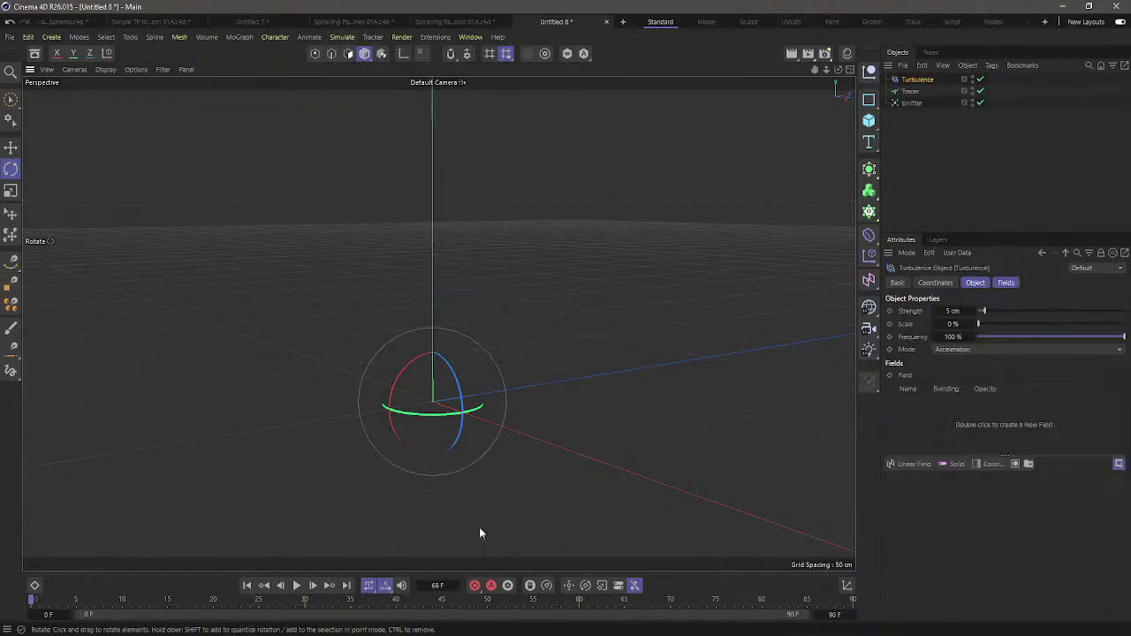
click(296, 585)
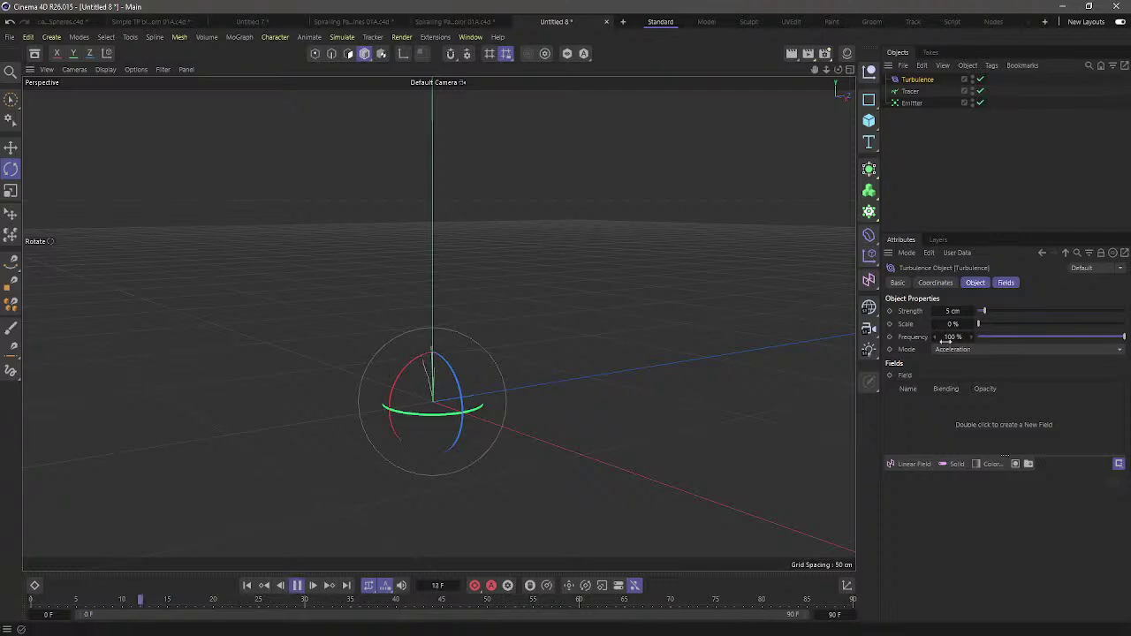
Set the Turbulence scale to about 12.95 % and frequency to about 22.11 %, and replay the simulation from the start
mouse_move(990, 325)
mouse_down()
mouse_move(1016, 324)
mouse_move(985, 327)
mouse_up()
click(1023, 337)
click(996, 324)
click(1011, 337)
click(280, 585)
click(297, 585)
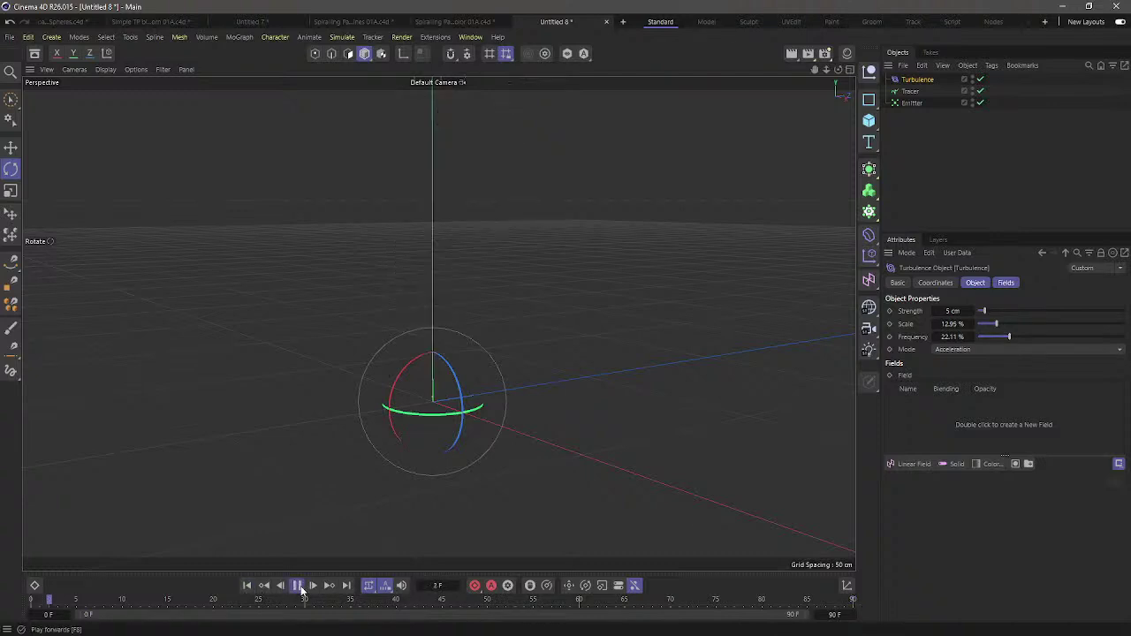
click(297, 585)
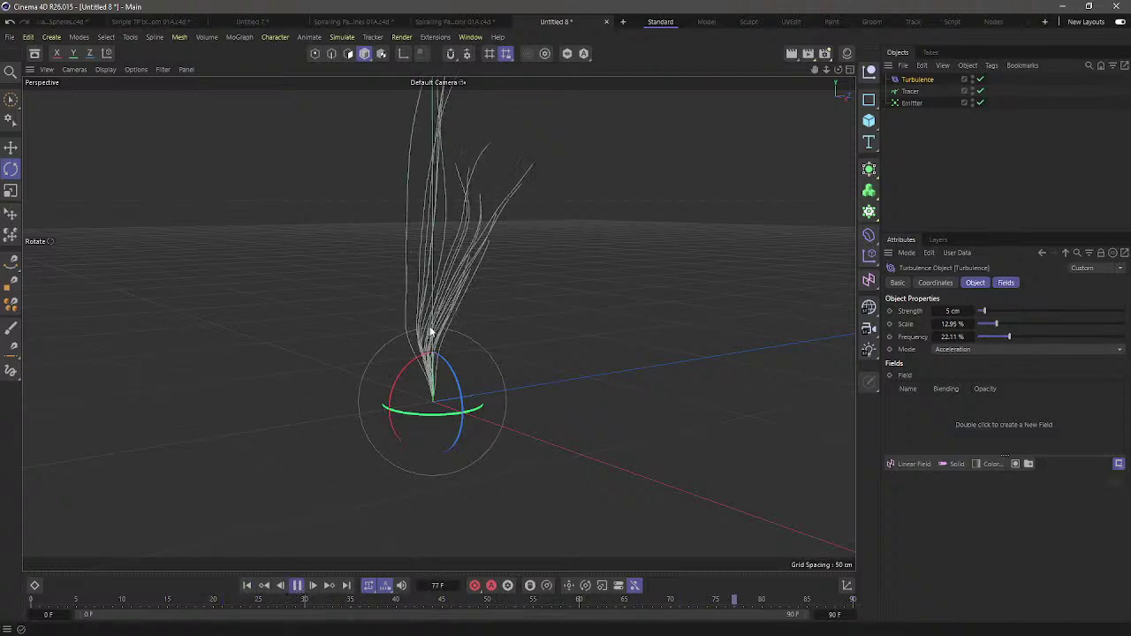
alt+drag(455, 284, 512, 318)
Capture the Tracer's paths as a spline copy with Current State to Object, and move the live Tracer aside along X
right_click(911, 94)
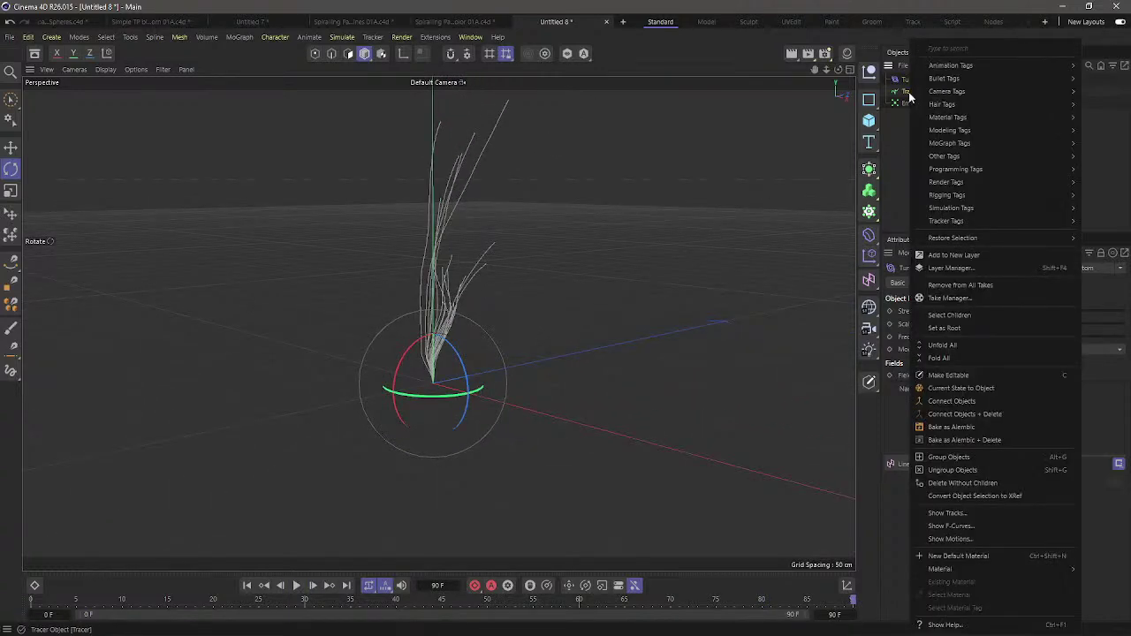
click(961, 388)
key(e)
drag(494, 403, 253, 320)
Review the Emitter and Turbulence settings and replay the simulation from the start to grow new traces
click(912, 114)
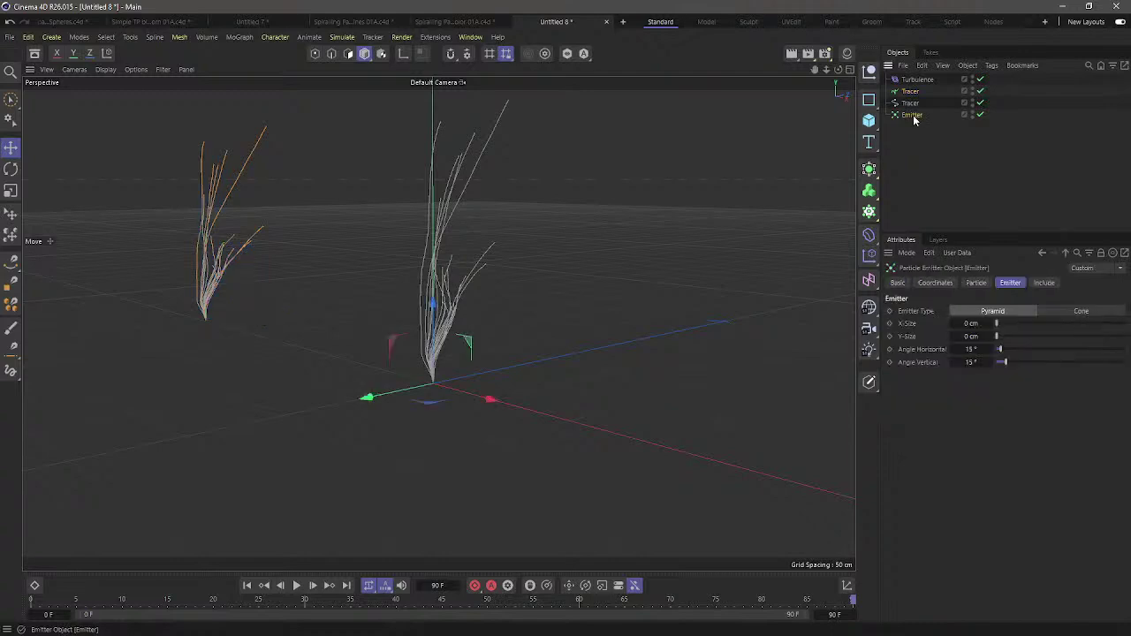
click(917, 79)
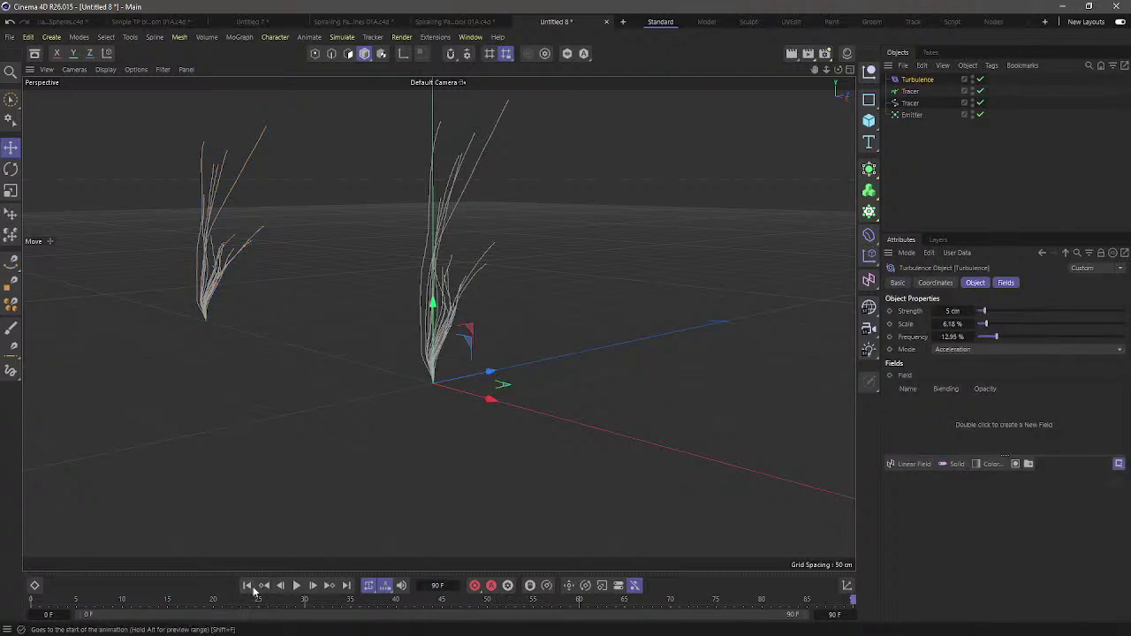
click(247, 585)
click(297, 585)
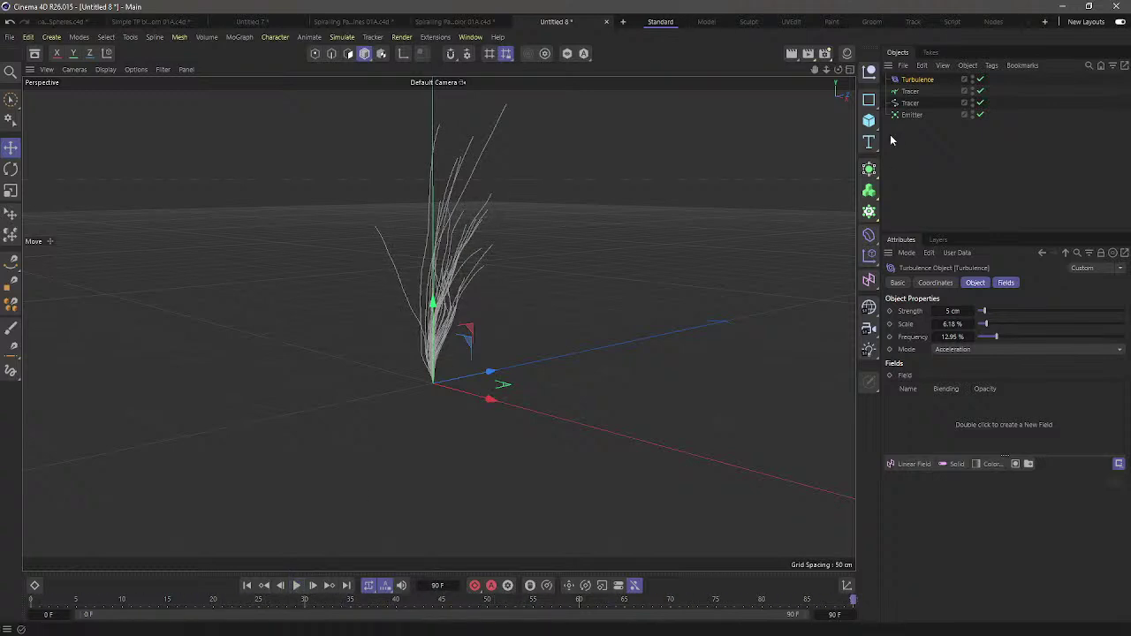
Try to turn the live Tracer into a spline with Connect Objects + Delete
right_click(911, 92)
click(968, 413)
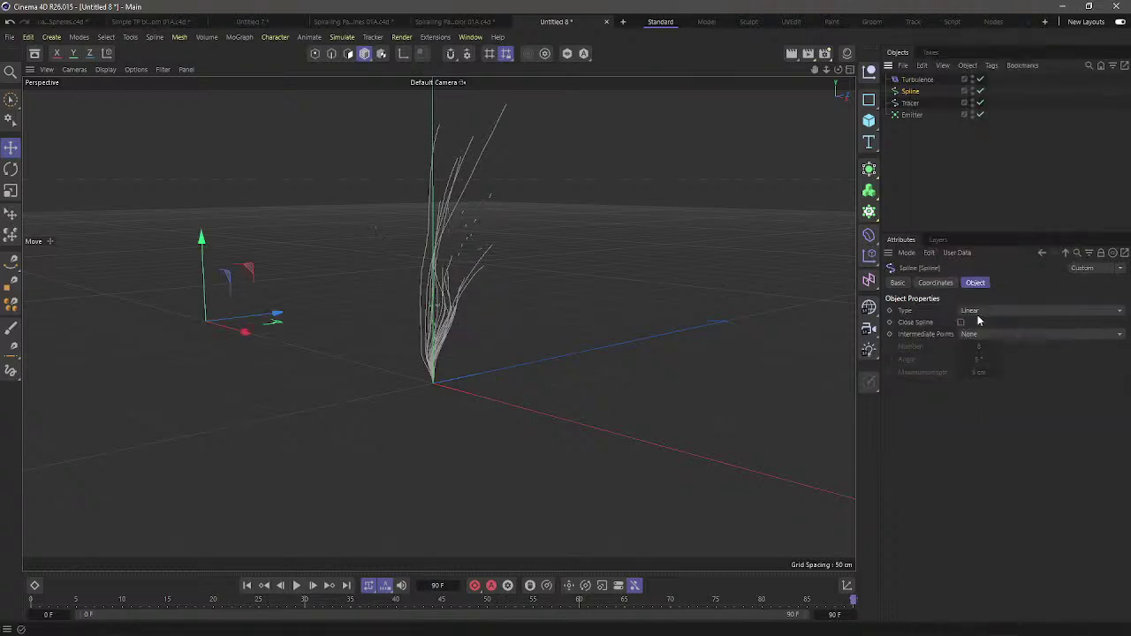
click(912, 103)
Capture the live Tracer's new paths as a second spline copy with Current State to Object
click(911, 93)
right_click(913, 96)
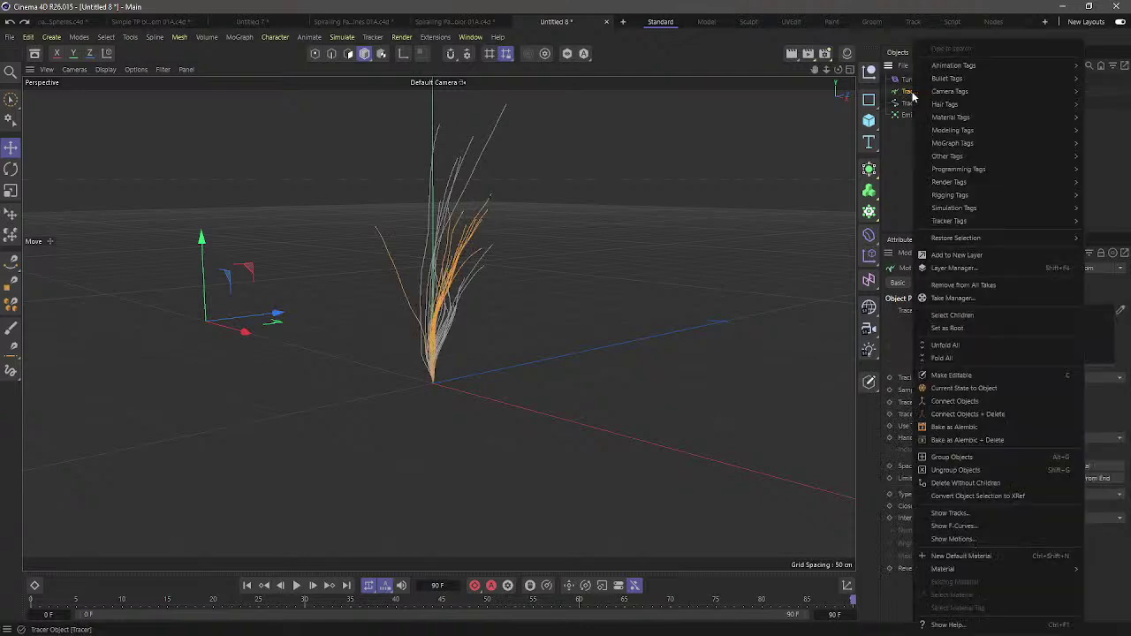
click(994, 390)
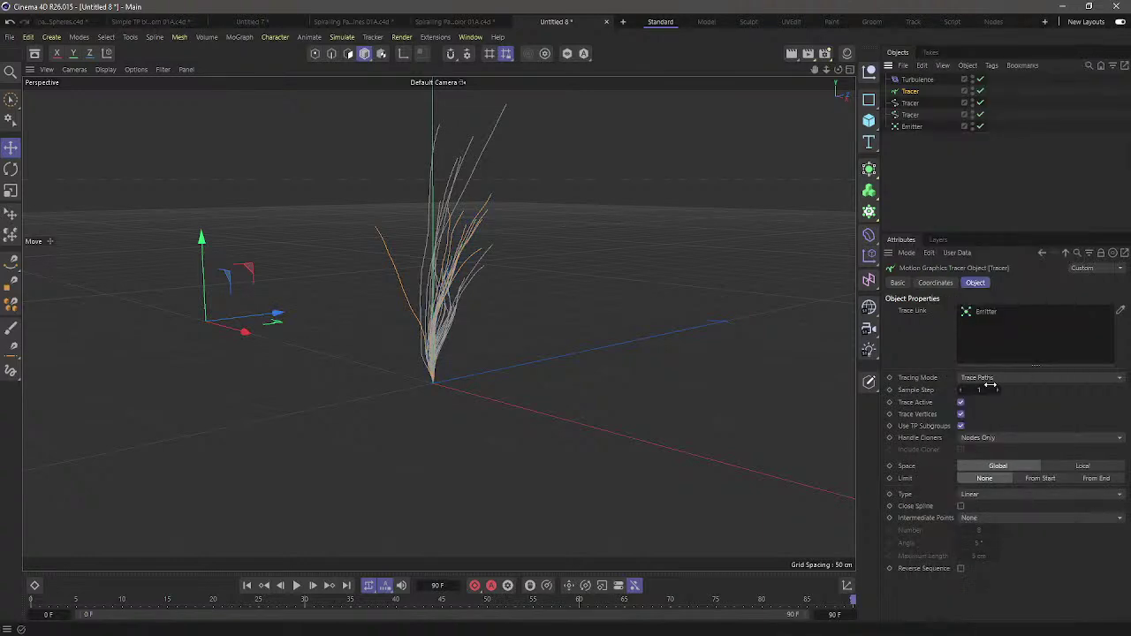
click(932, 146)
Move the two captured splines along X to opposite sides of the live Tracer
click(910, 103)
drag(232, 334, 356, 362)
click(899, 115)
drag(487, 396, 328, 352)
click(939, 167)
alt+drag(416, 288, 448, 335)
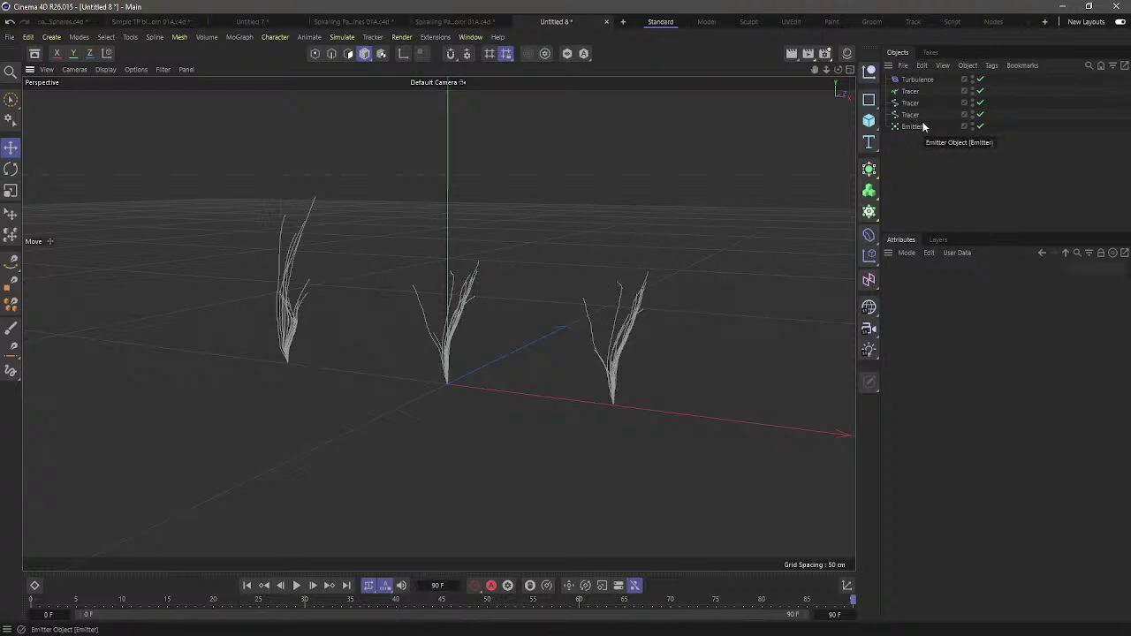
Add a Cloner and a Cube, and make the Cube the Cloner's child
click(868, 211)
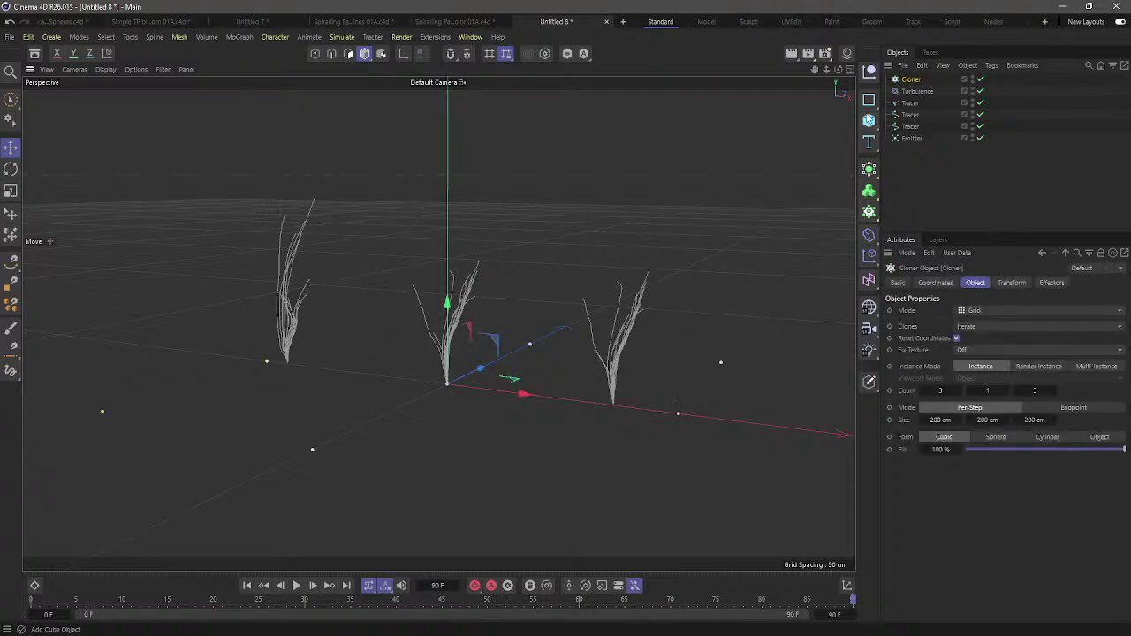
click(869, 120)
click(916, 140)
drag(919, 80, 914, 91)
click(914, 80)
Set the Cloner's mode to Object and scale the Cube down
click(999, 311)
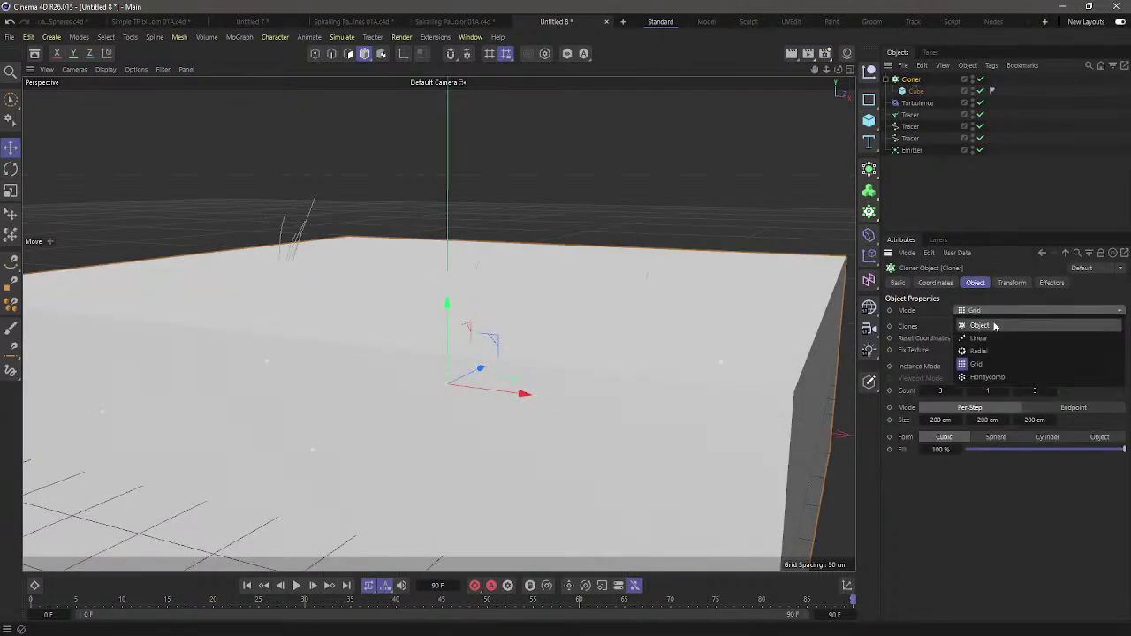
click(995, 324)
click(916, 91)
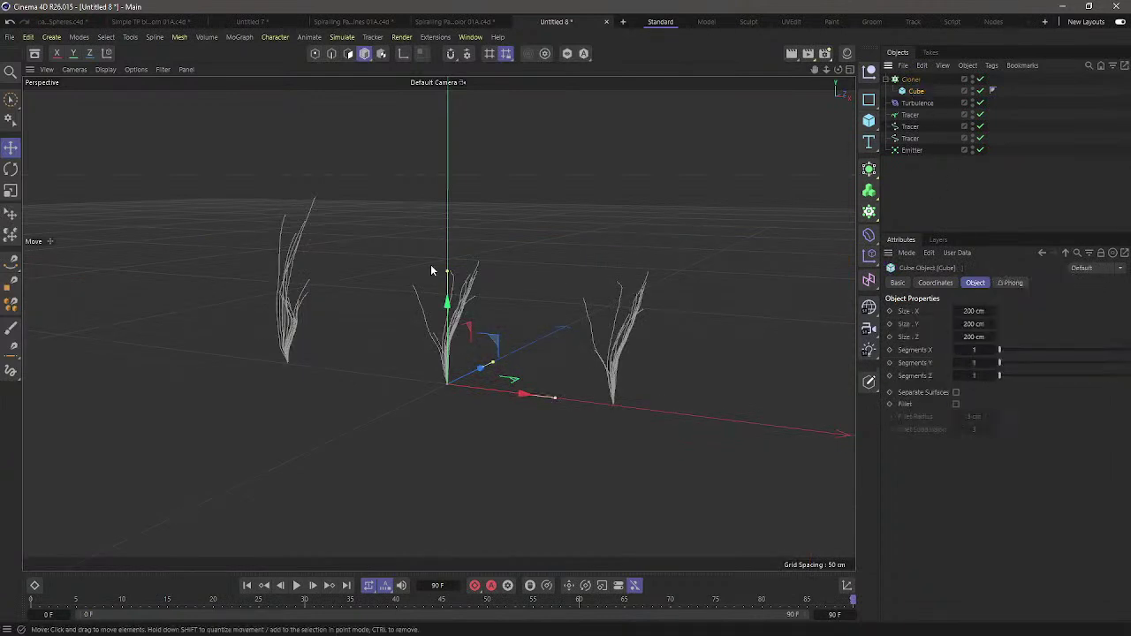
key(t)
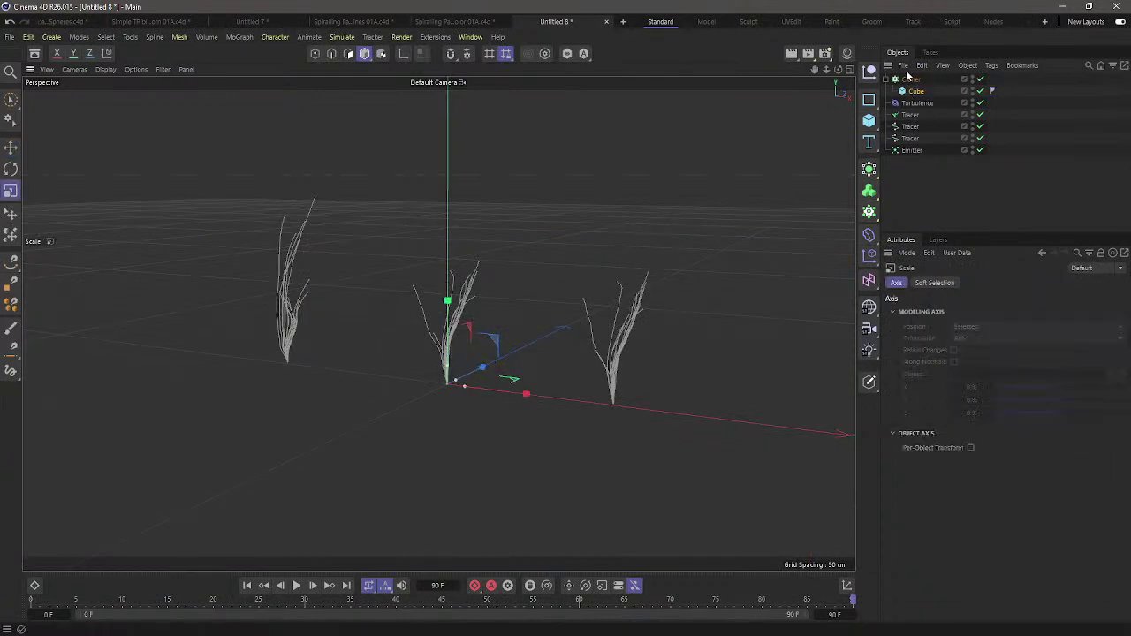
Place the Cloner below the Emitter, link it to the first captured Tracer spline and set the clone count to 1
drag(914, 82, 919, 212)
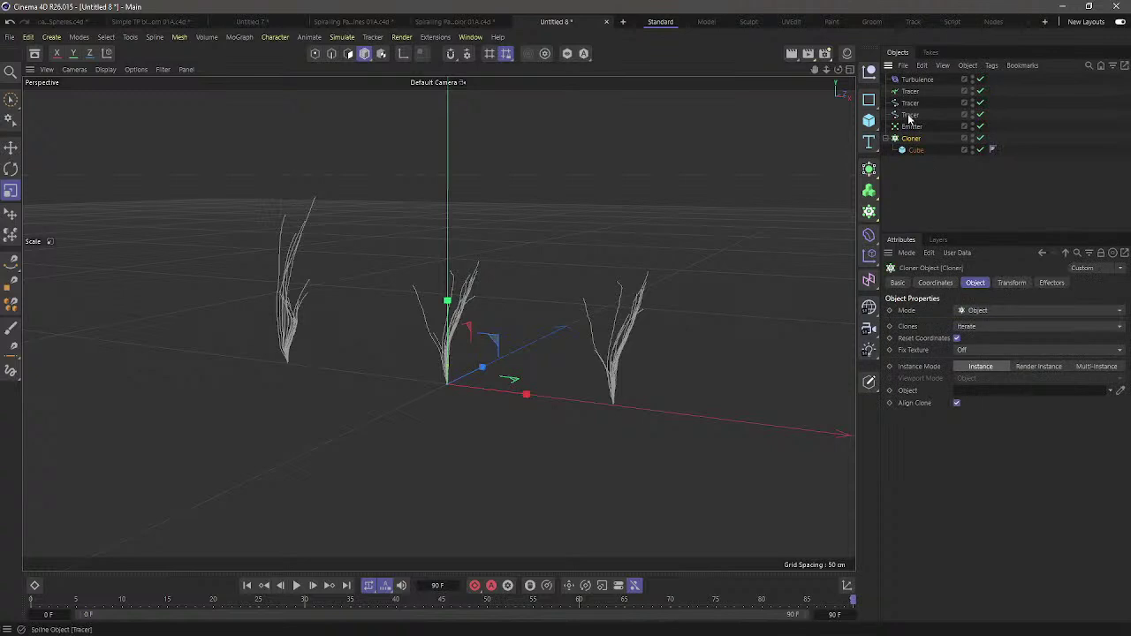
drag(910, 117, 975, 393)
double_click(1077, 434)
text(1)
key(Return)
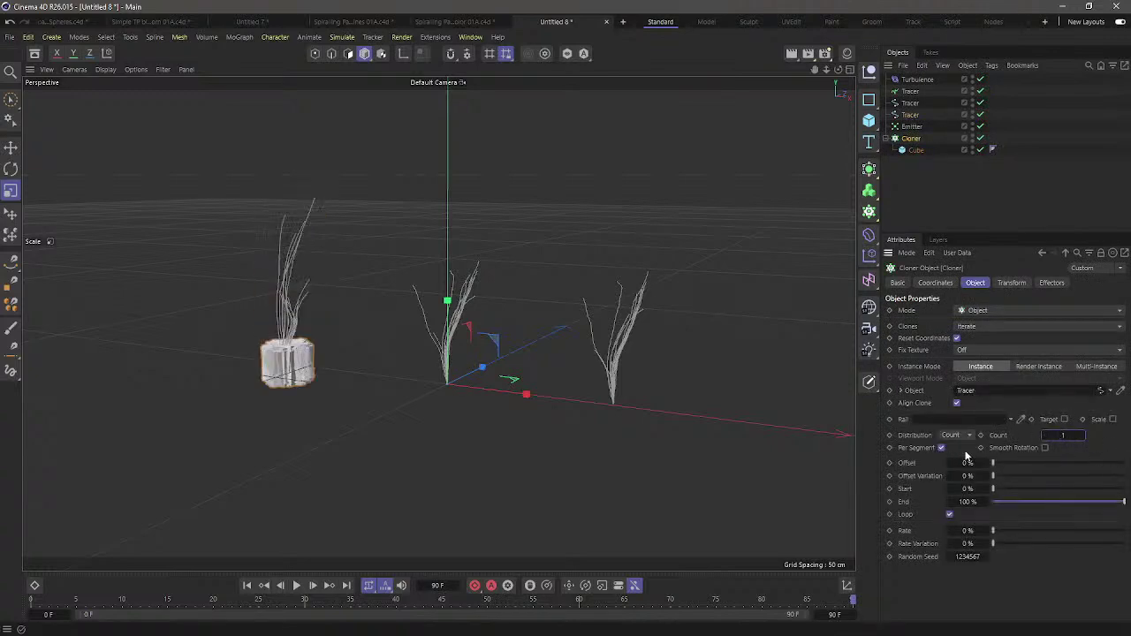
Disable the Cloner's Loop option and set its Offset to 100 % so the clones sit at the spline ends
click(949, 514)
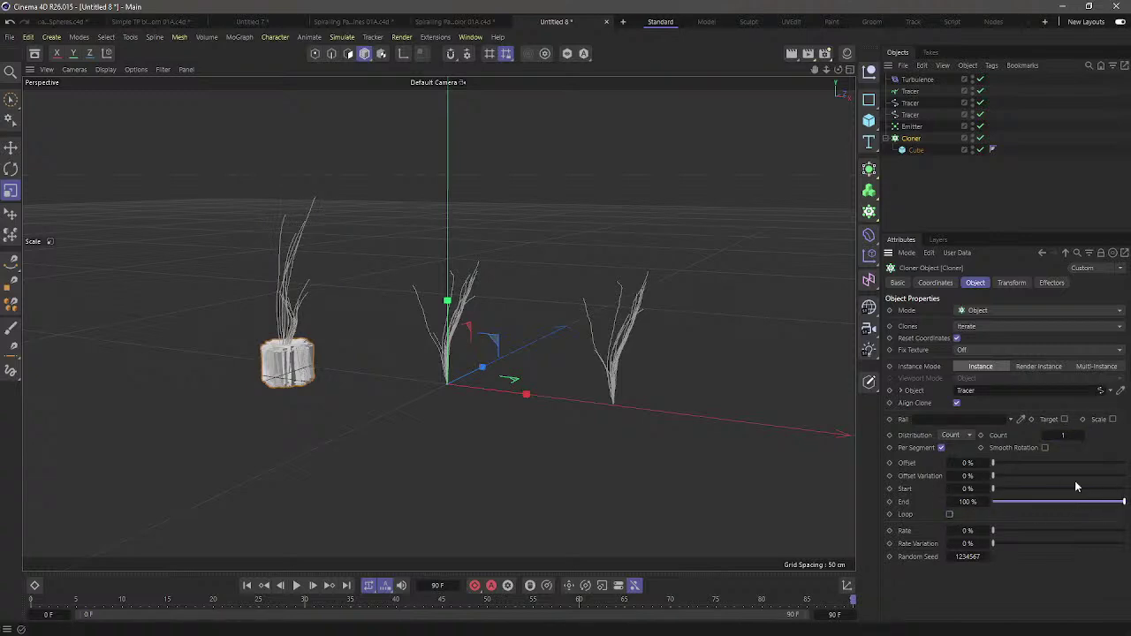
drag(1016, 463, 1130, 463)
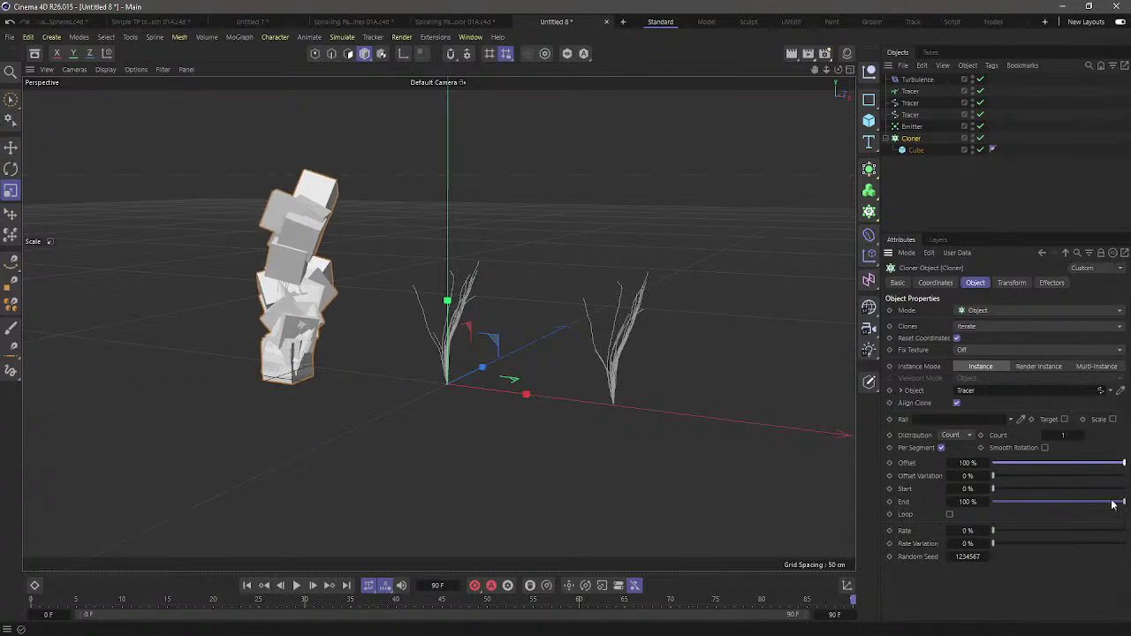
click(924, 188)
Delete the second captured spline, the live Tracer, the Turbulence and the Emitter, keeping only the spline used by the Cloner
click(911, 115)
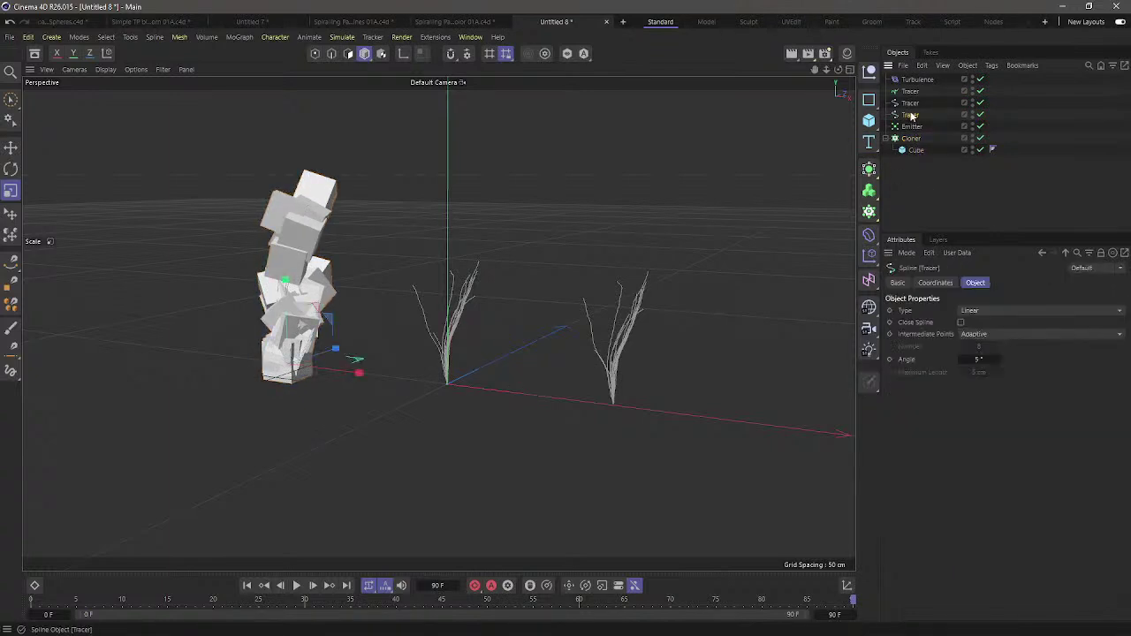
click(911, 104)
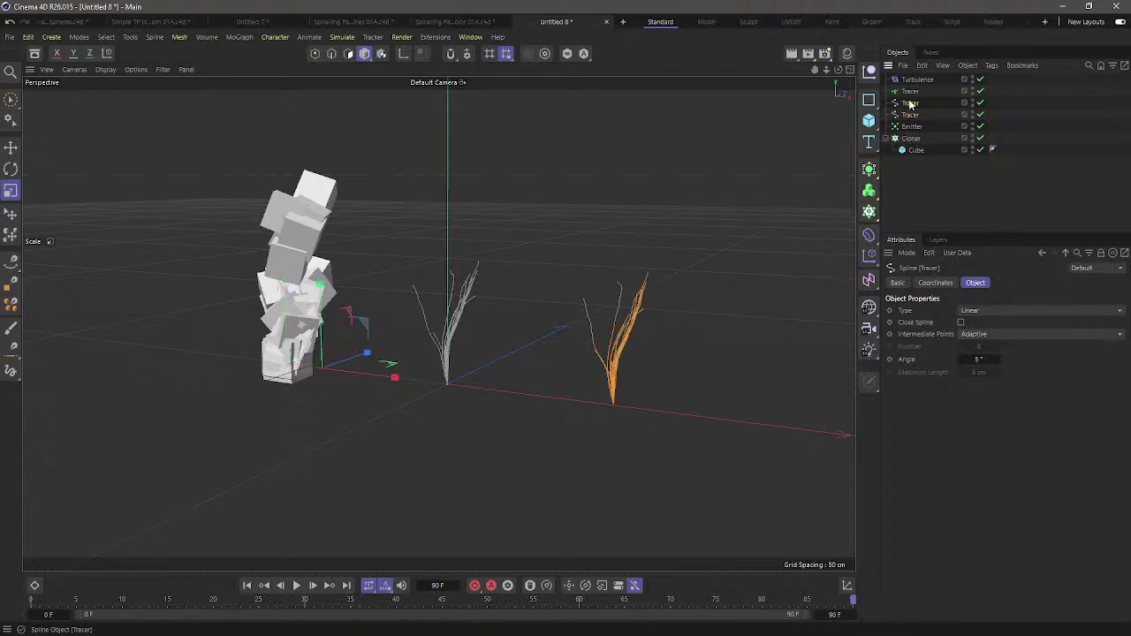
key(Delete)
click(910, 93)
key(Delete)
click(914, 81)
key(Delete)
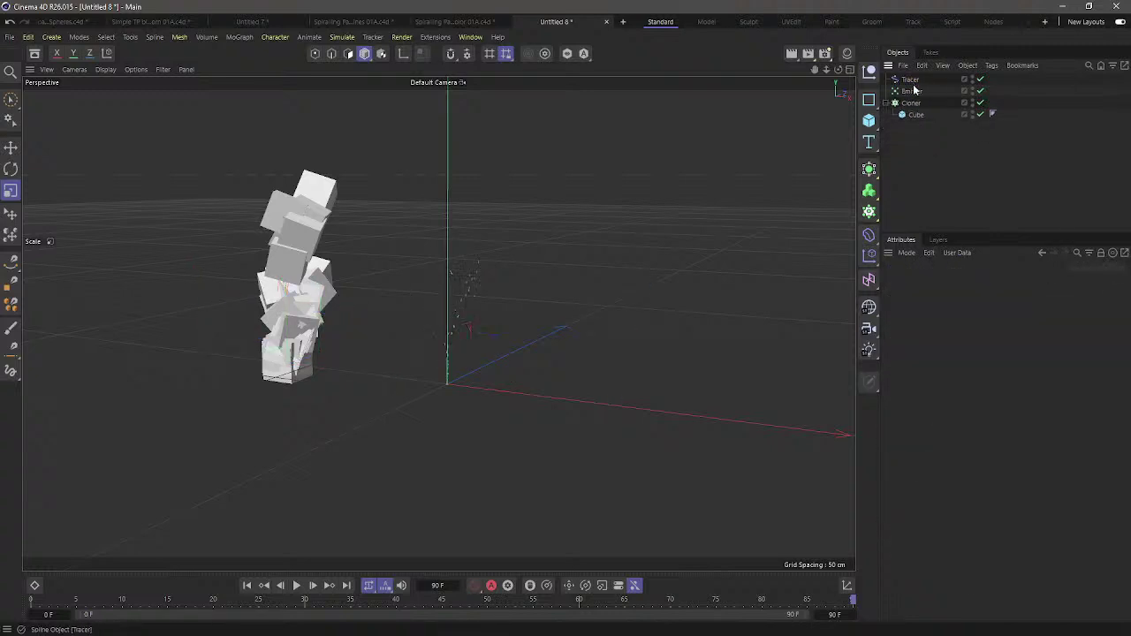
click(914, 92)
key(Delete)
Scale the Cube down further so a small clone sits at each spline's tip, and inspect the result from several angles
click(912, 92)
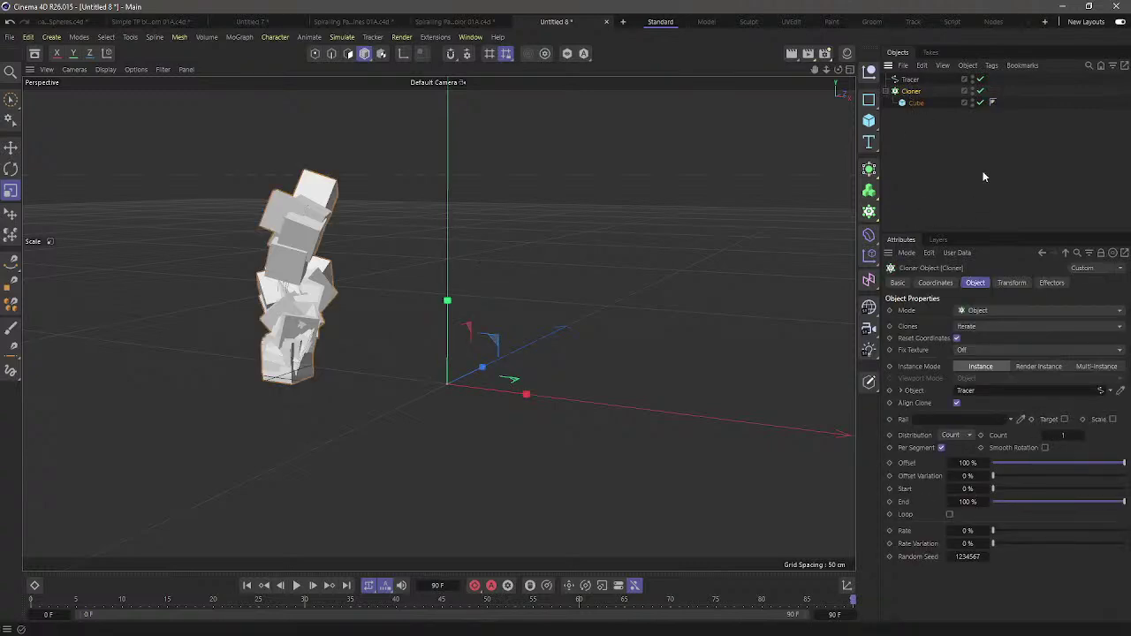
click(912, 81)
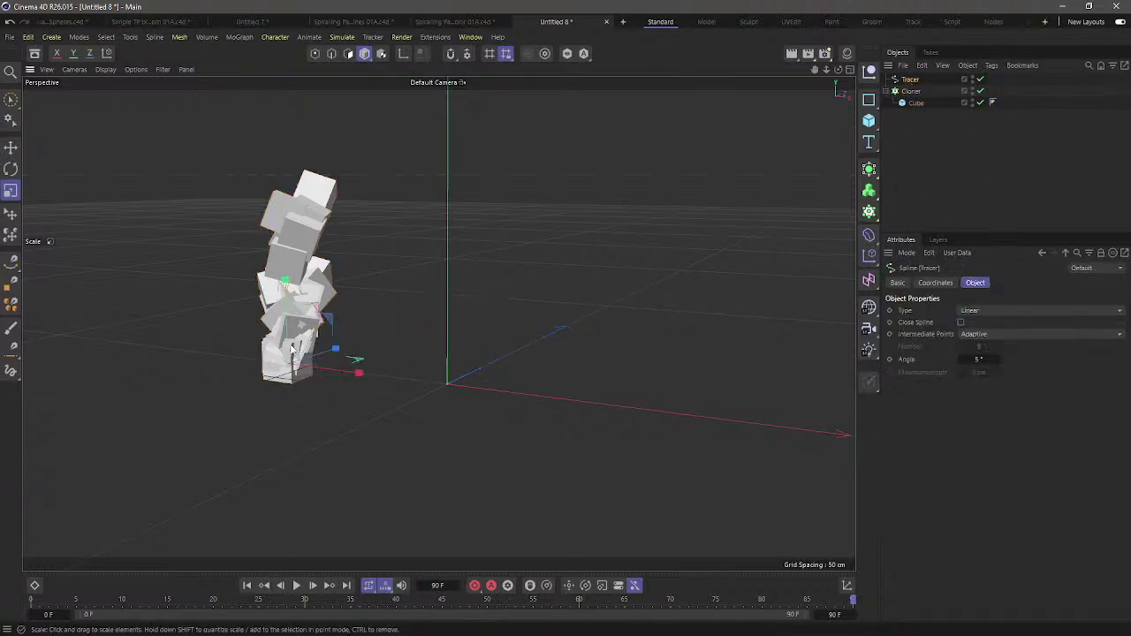
scroll(295, 346, up, 5)
mouse_move(347, 378)
alt+mouse_down()
mouse_move(228, 363)
mouse_move(471, 388)
mouse_move(475, 377)
mouse_move(409, 408)
alt+mouse_up()
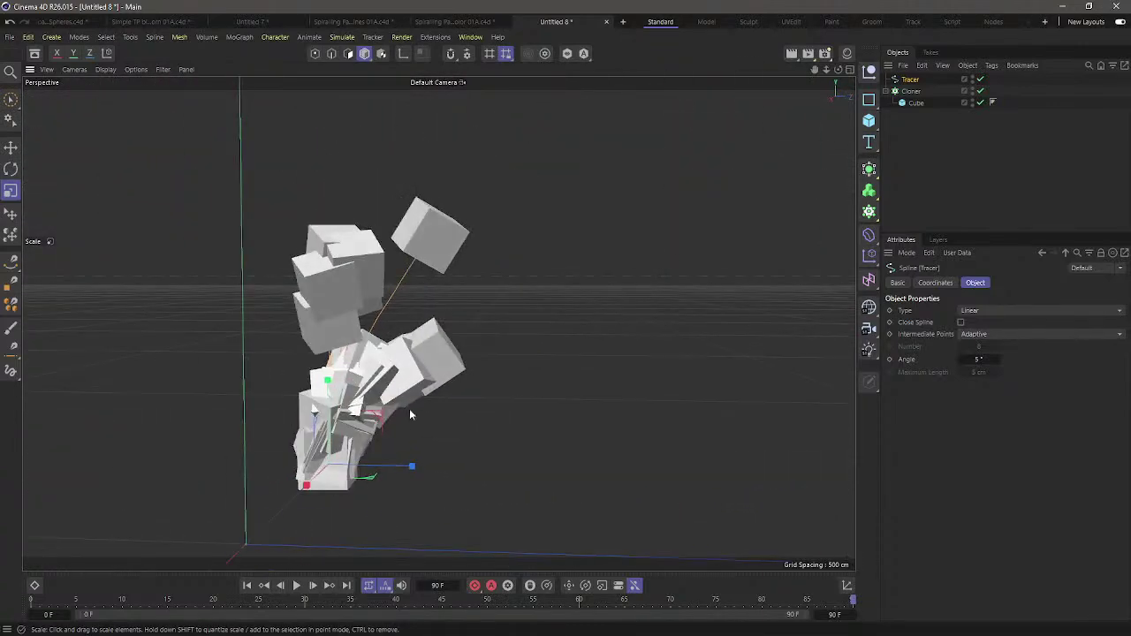
click(916, 103)
key(t)
mouse_move(539, 234)
mouse_down()
mouse_move(528, 258)
mouse_move(379, 323)
mouse_move(310, 334)
mouse_move(224, 371)
mouse_up()
click(591, 336)
scroll(388, 382, up, 4)
mouse_move(402, 384)
alt+mouse_down()
mouse_move(474, 368)
mouse_move(659, 420)
mouse_move(522, 366)
mouse_move(471, 363)
mouse_move(330, 170)
mouse_move(427, 323)
mouse_move(231, 320)
mouse_move(495, 291)
mouse_move(424, 265)
alt+mouse_up()
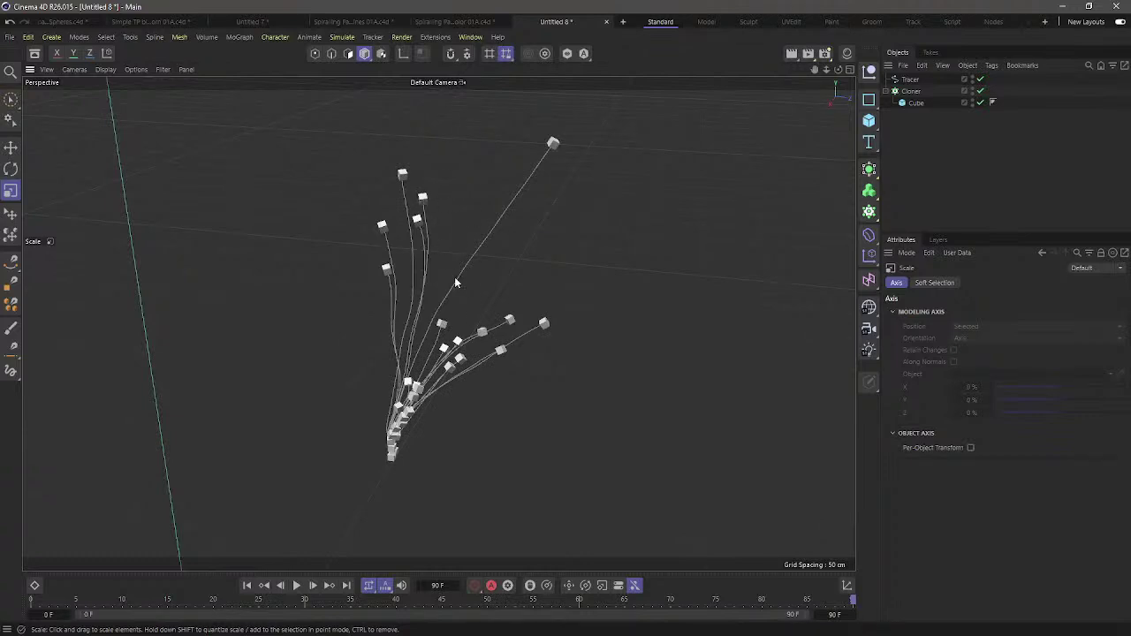
mouse_move(518, 290)
alt+mouse_down()
mouse_move(513, 384)
mouse_move(587, 374)
mouse_move(438, 444)
alt+mouse_up()
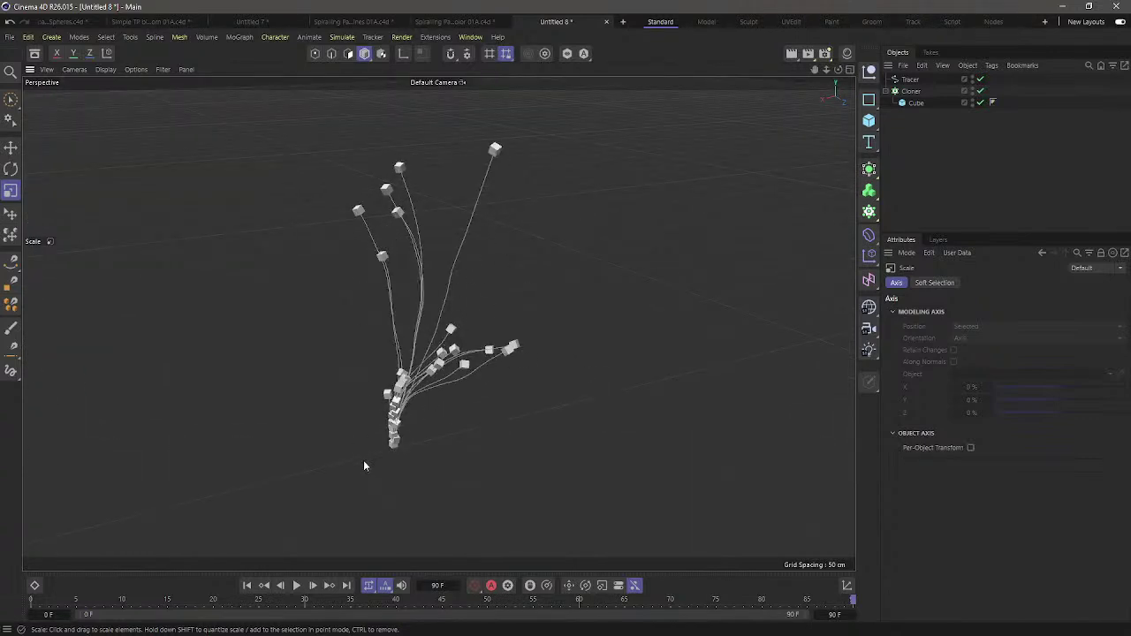
mouse_move(394, 447)
alt+mouse_down()
mouse_move(393, 424)
mouse_move(400, 448)
mouse_move(345, 462)
mouse_move(319, 397)
mouse_move(294, 397)
alt+mouse_up()
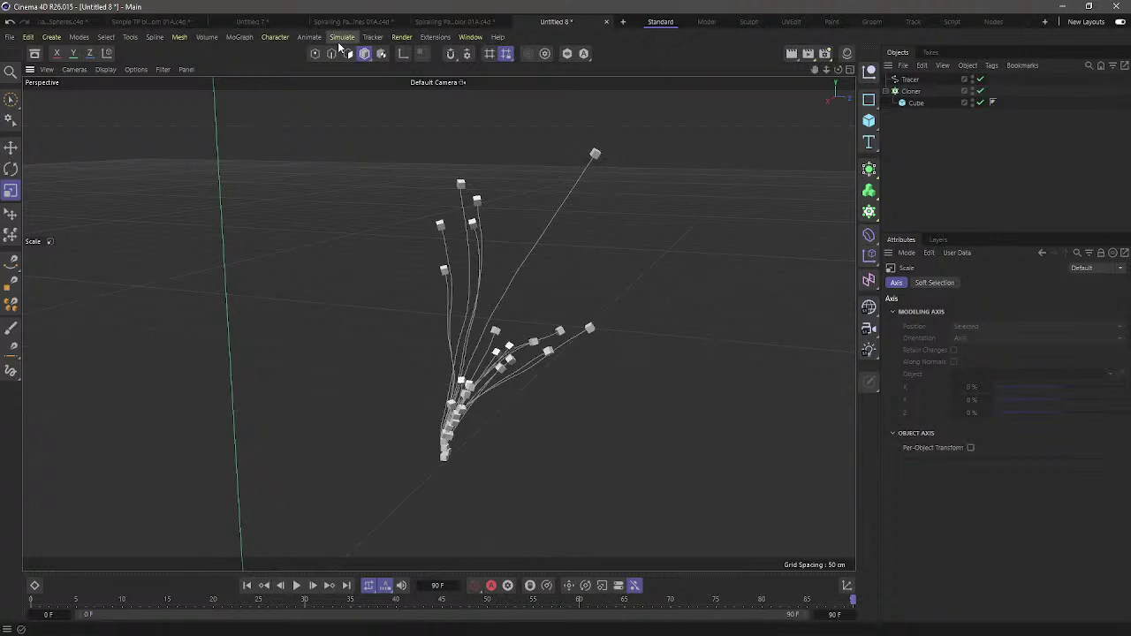
Close the finished spline-clone project without saving and create a new empty project
click(606, 22)
click(579, 367)
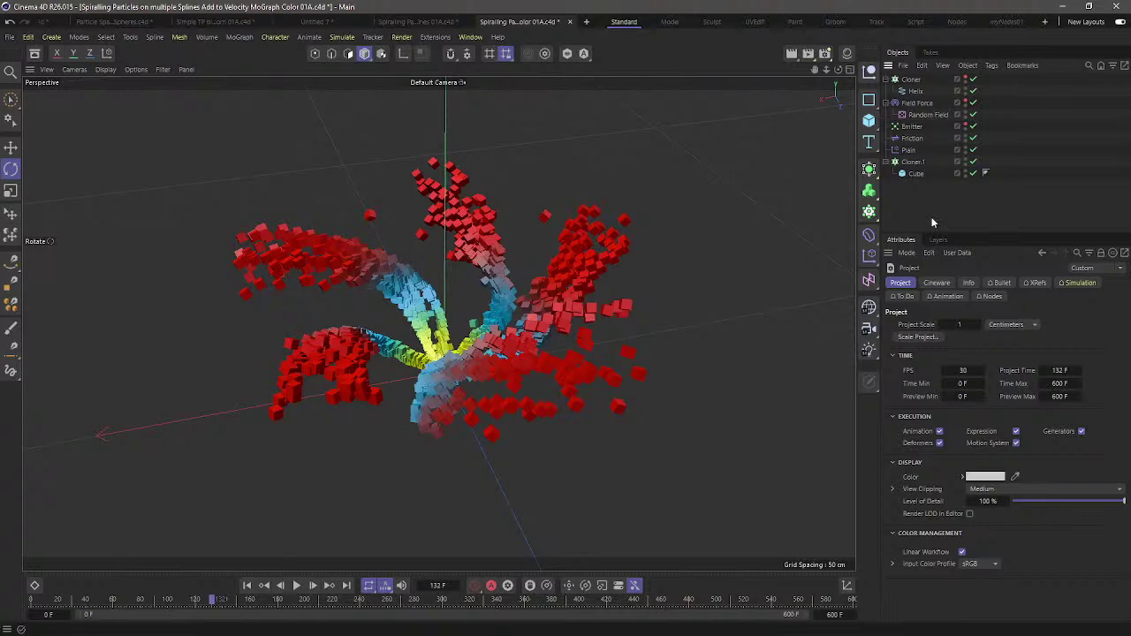
key(ctrl+n)
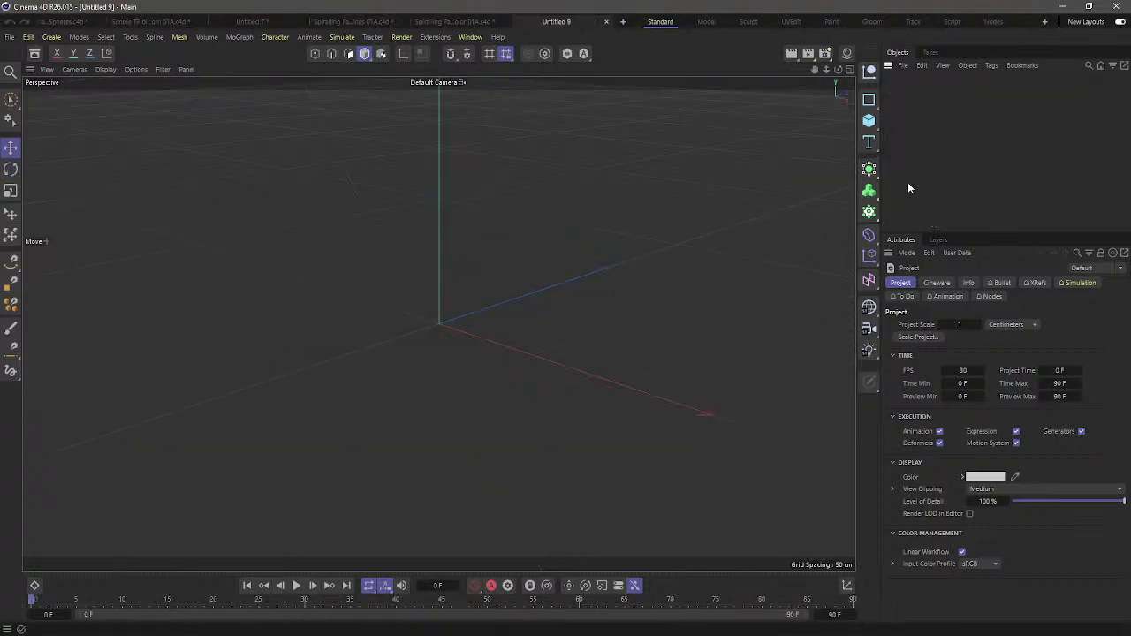
drag(905, 183, 968, 182)
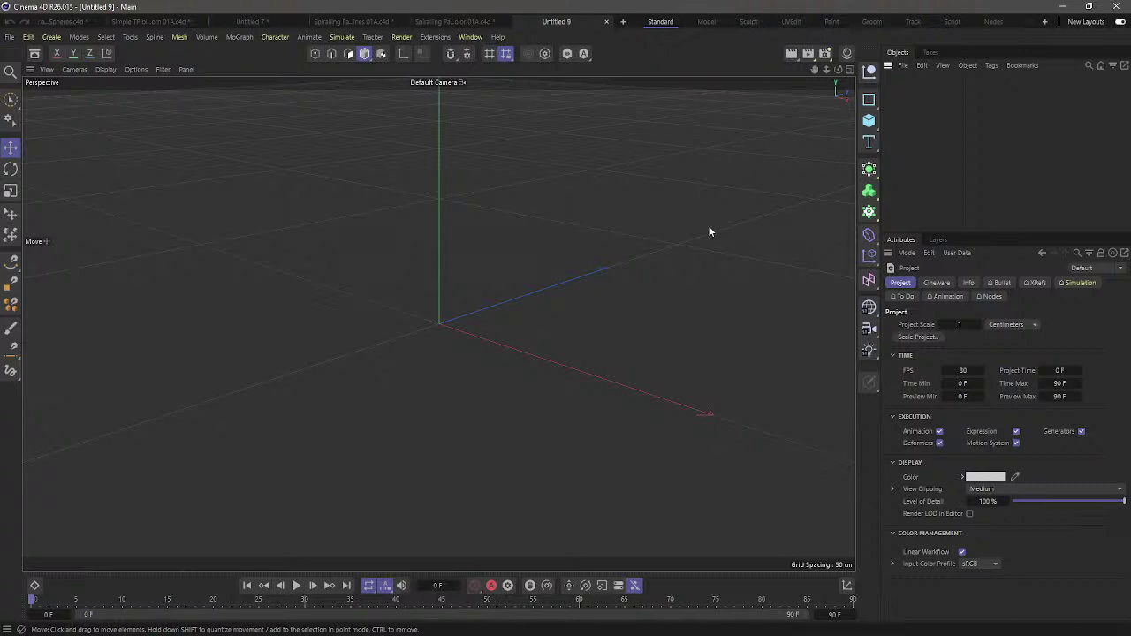
Add a Matrix object, hide it in the viewport, set Generate to Thinking Particles and play the animation
click(868, 212)
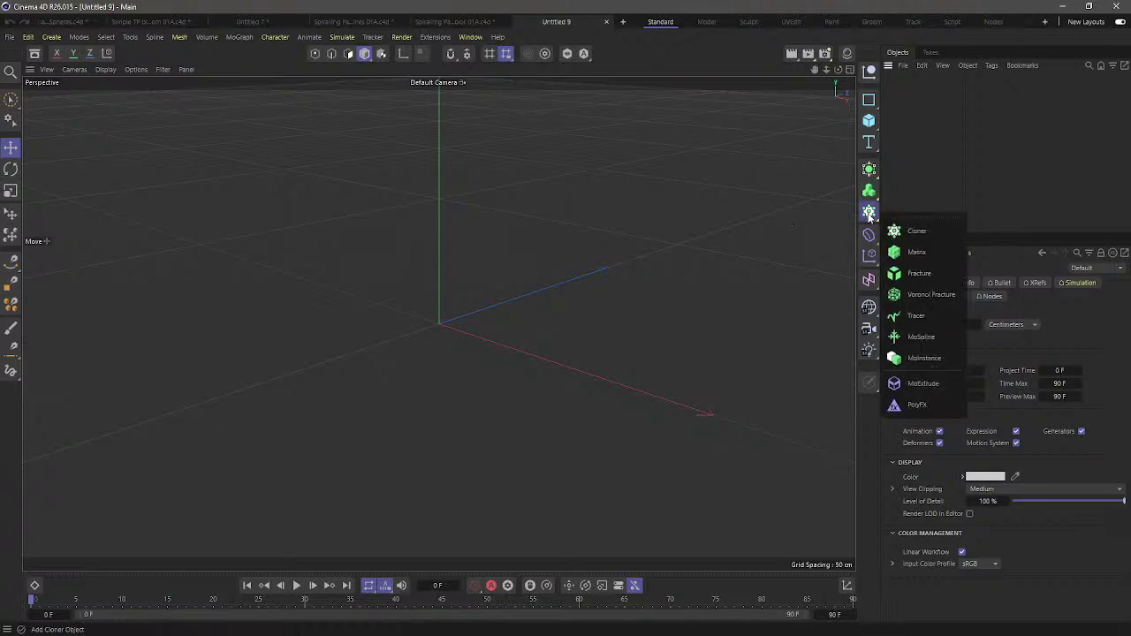
click(918, 253)
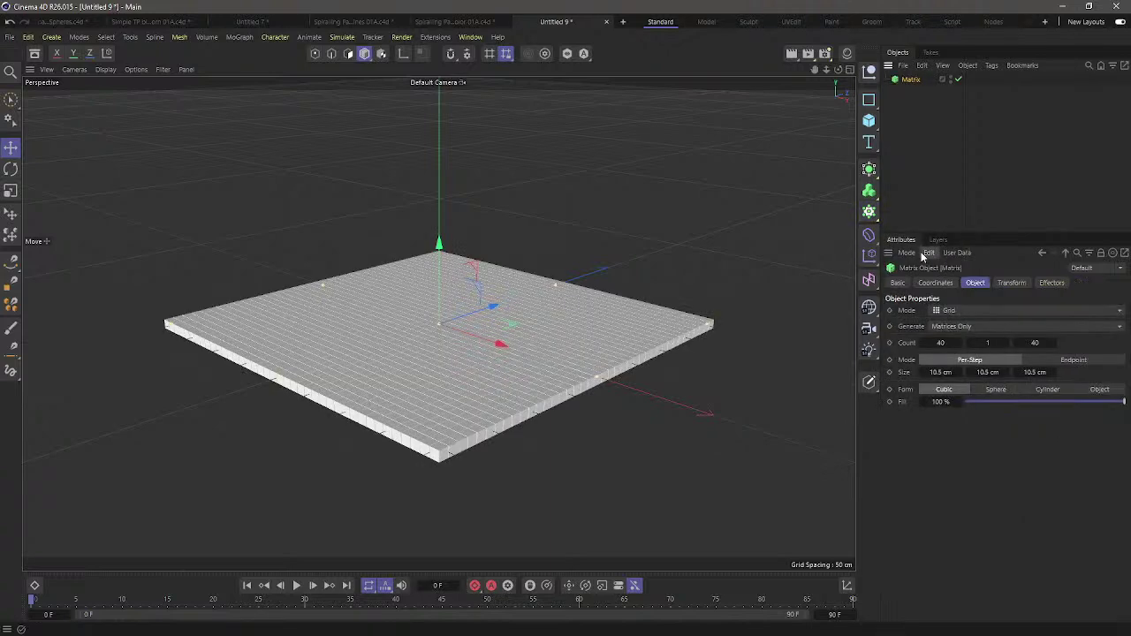
double_click(950, 77)
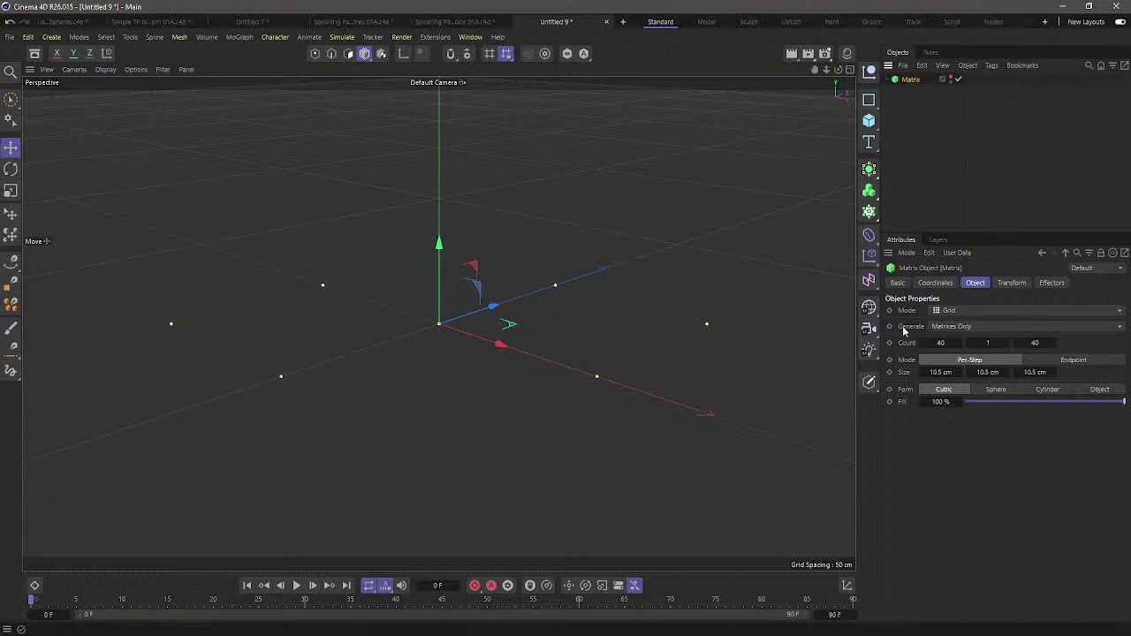
click(954, 326)
click(965, 355)
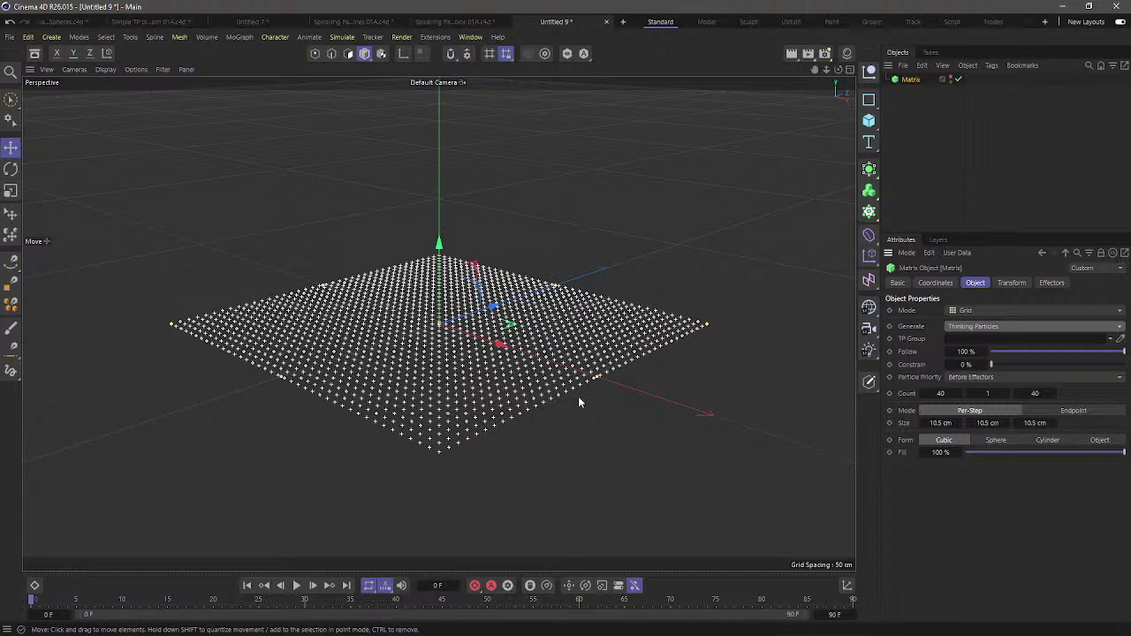
click(297, 585)
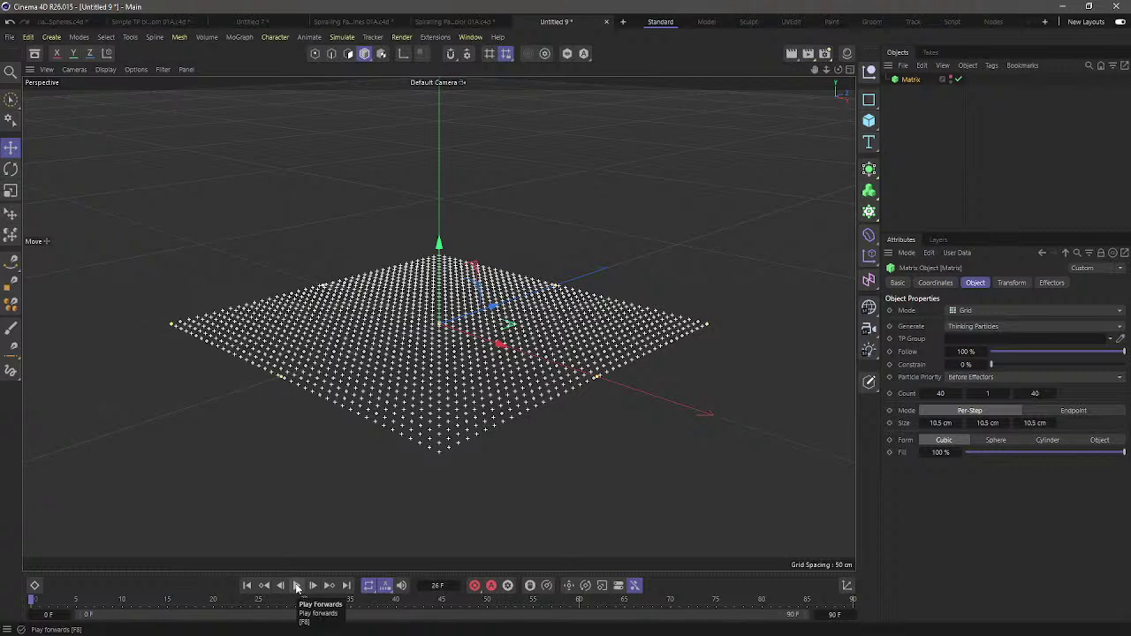
Set the Matrix mode to Object and add a Sphere of type Icosahedron, hidden from view
click(965, 311)
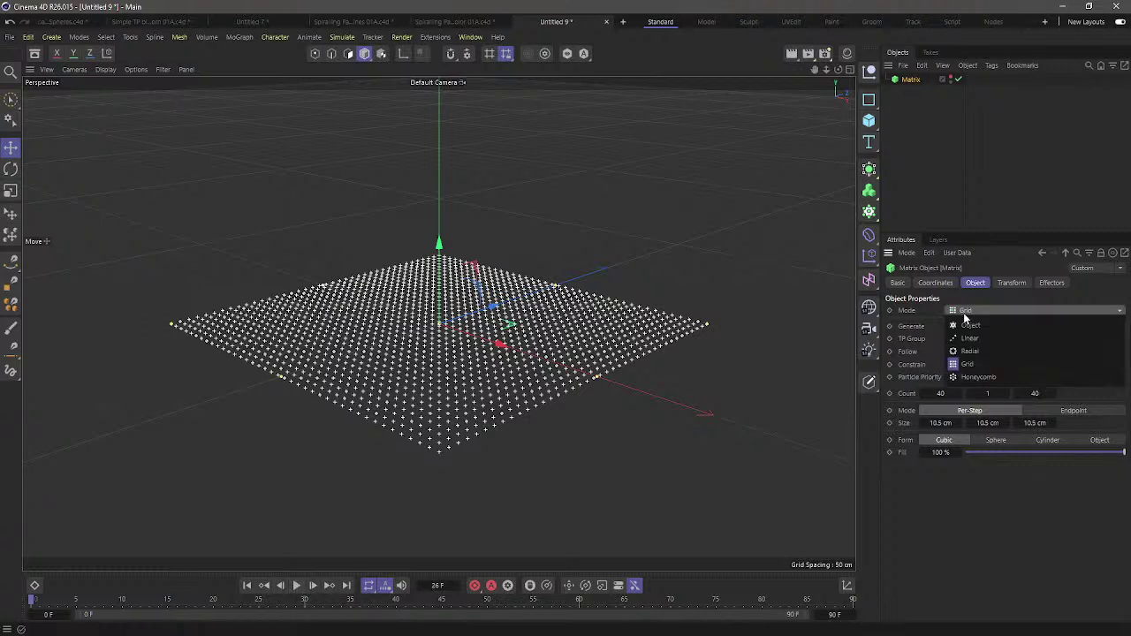
click(971, 326)
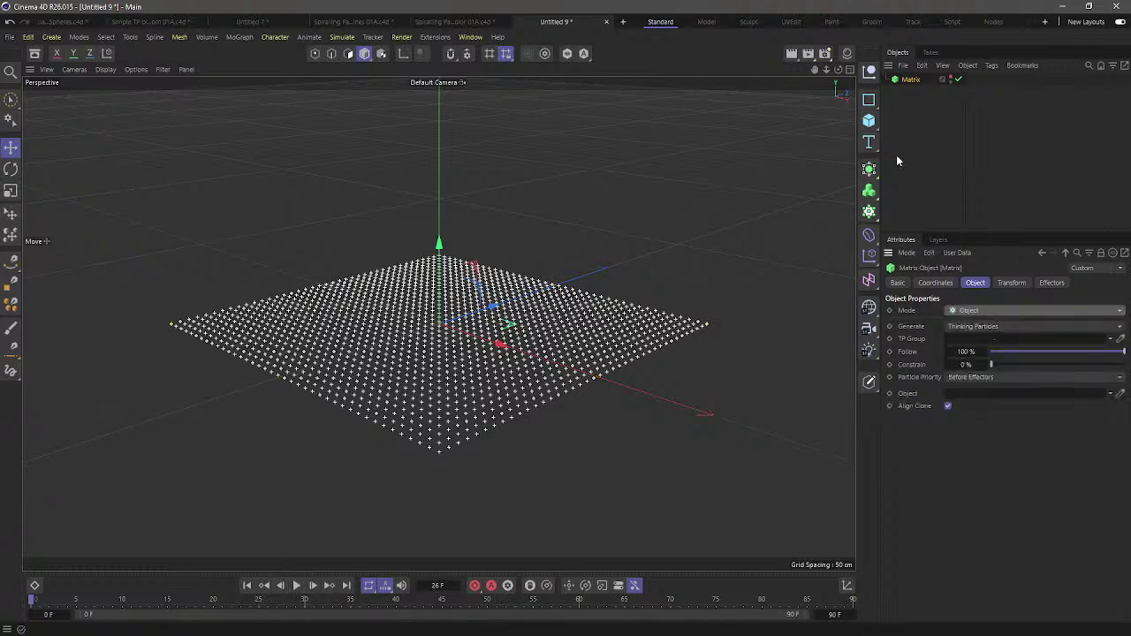
click(874, 131)
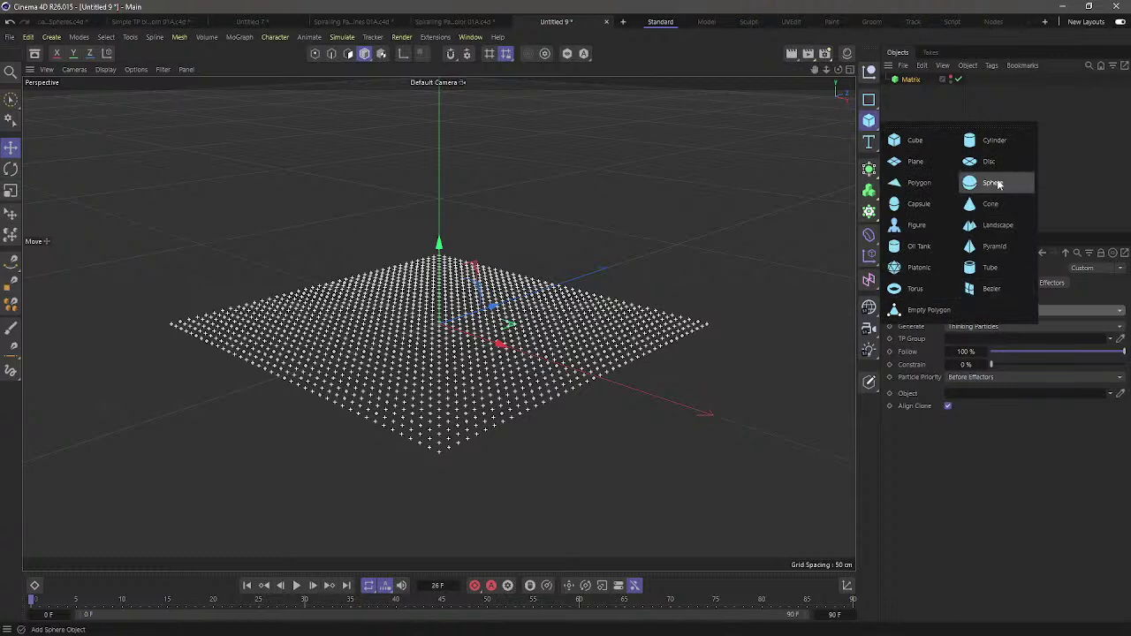
click(994, 183)
click(981, 336)
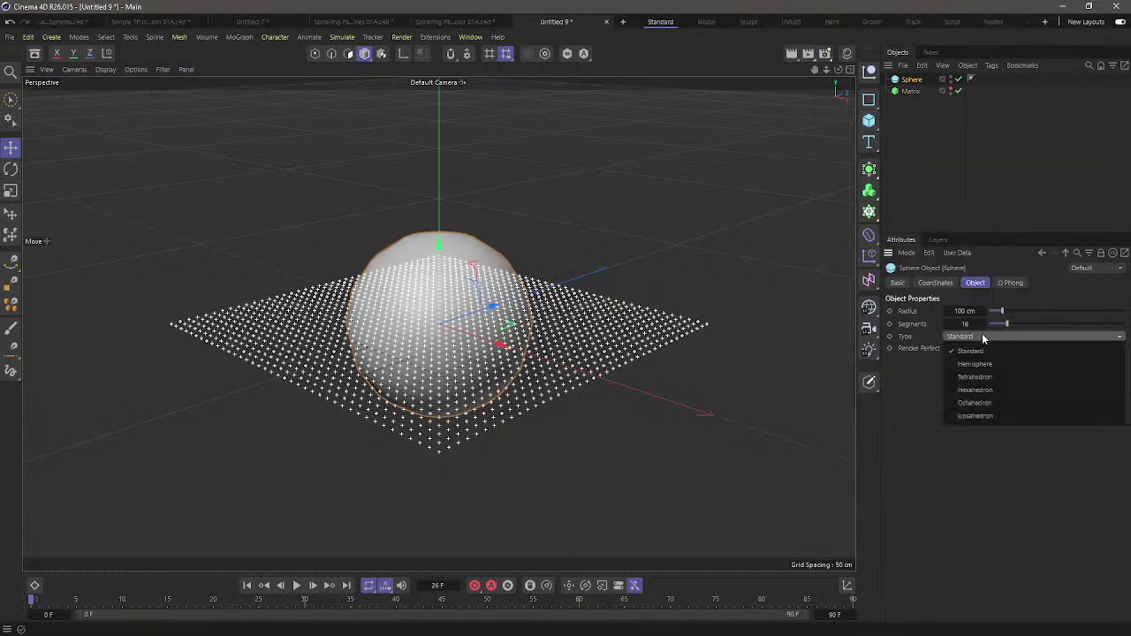
click(1000, 415)
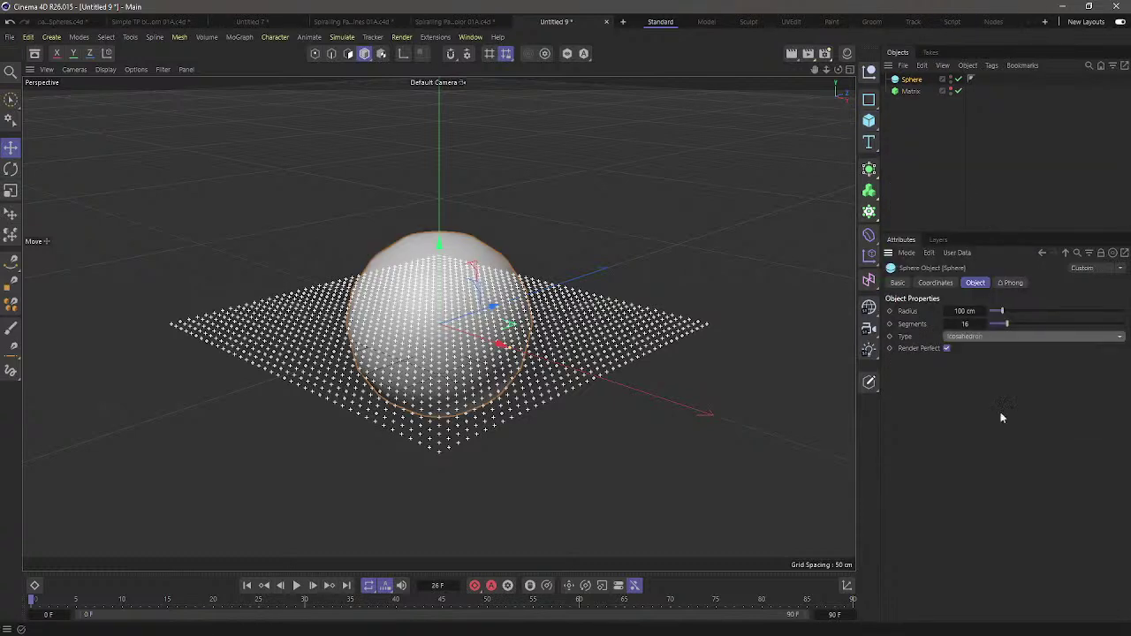
double_click(952, 77)
Link the Sphere as the Matrix's distribution object, refresh the frame and set the Count to 1500
click(914, 92)
drag(911, 80, 985, 393)
click(312, 587)
click(249, 586)
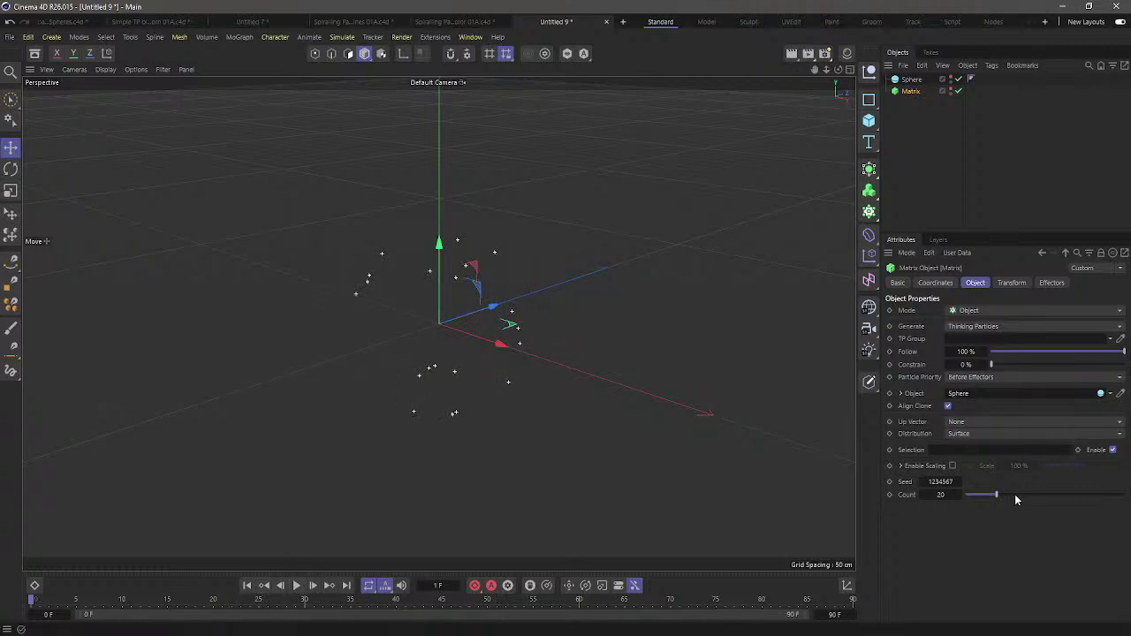
double_click(941, 495)
text(1500)
key(Return)
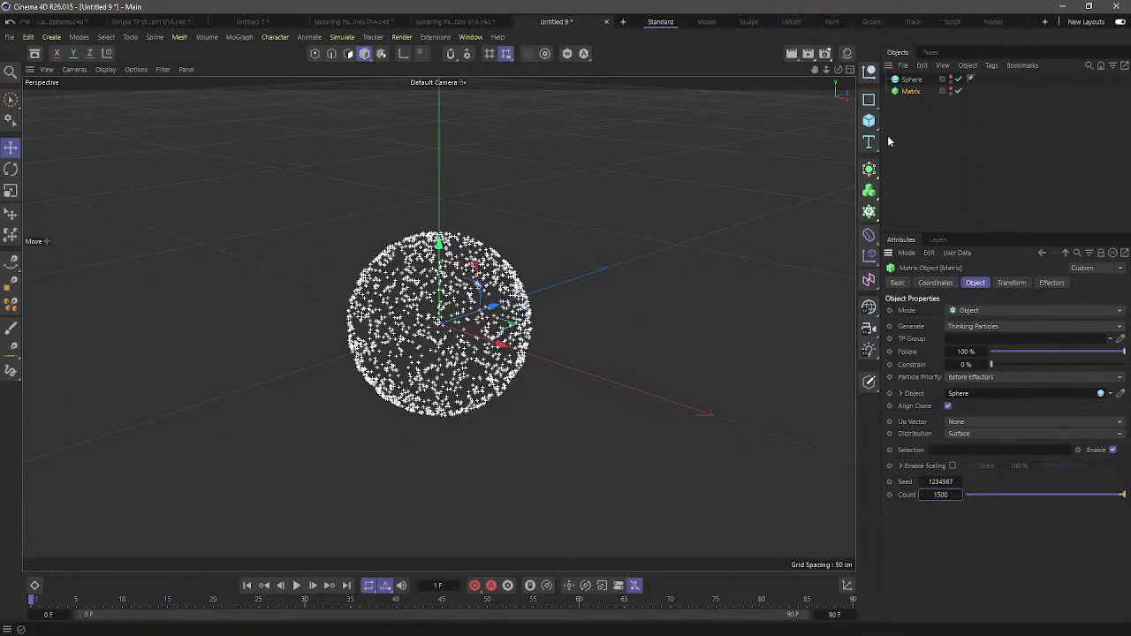
Add a Turbulence force to the scene, test its effect on the particles in playback and rewind to the start
click(901, 130)
click(296, 585)
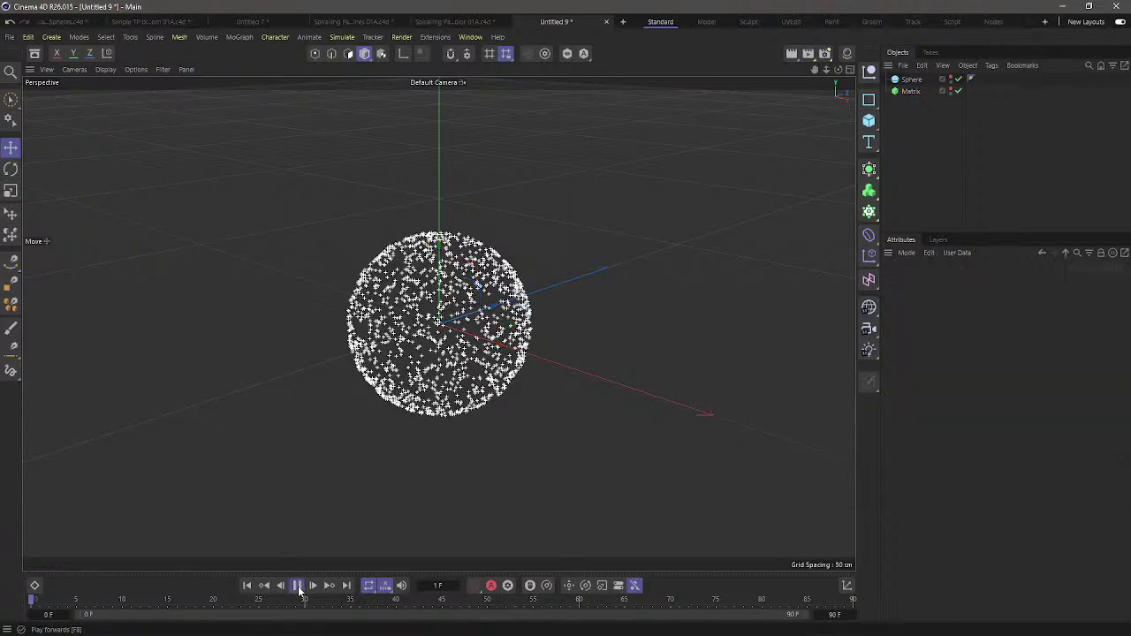
click(250, 588)
click(342, 37)
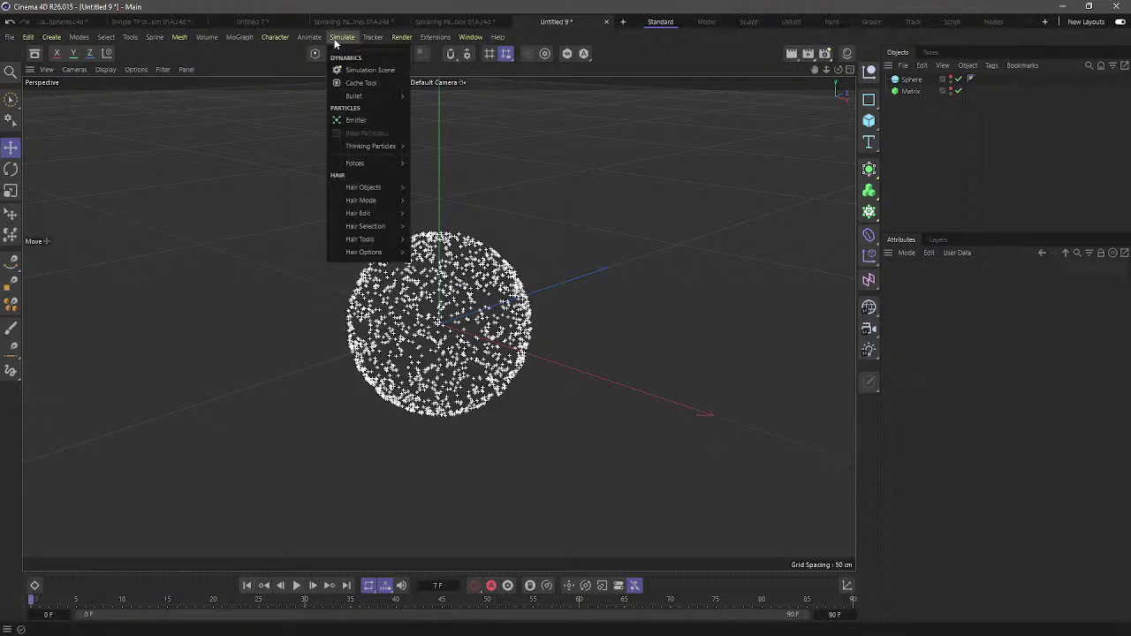
mouse_move(369, 165)
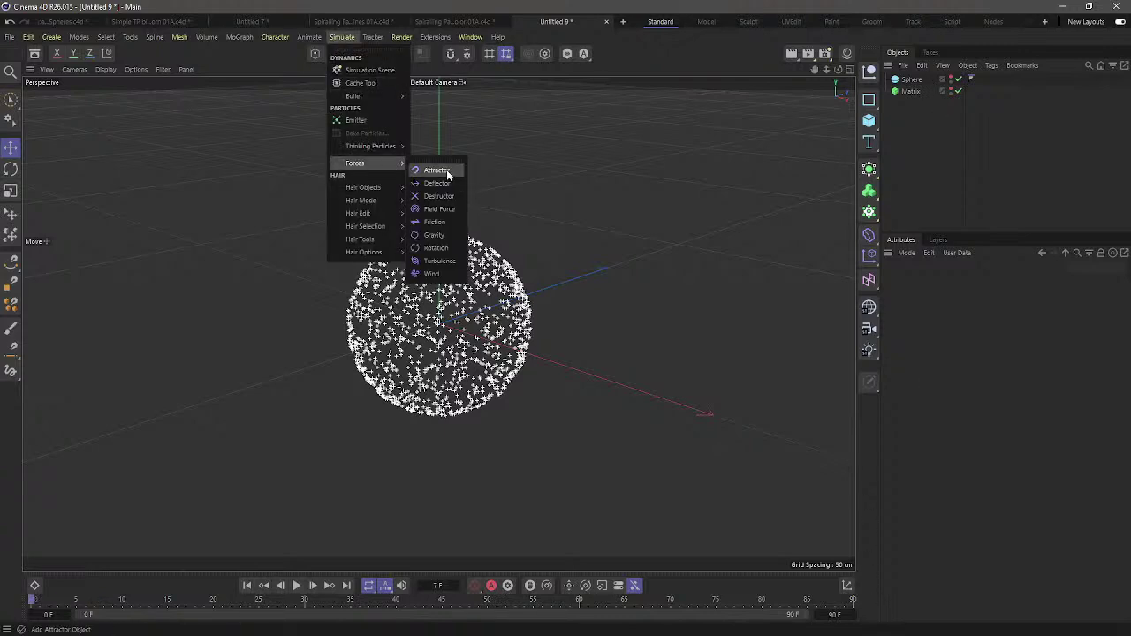
click(440, 261)
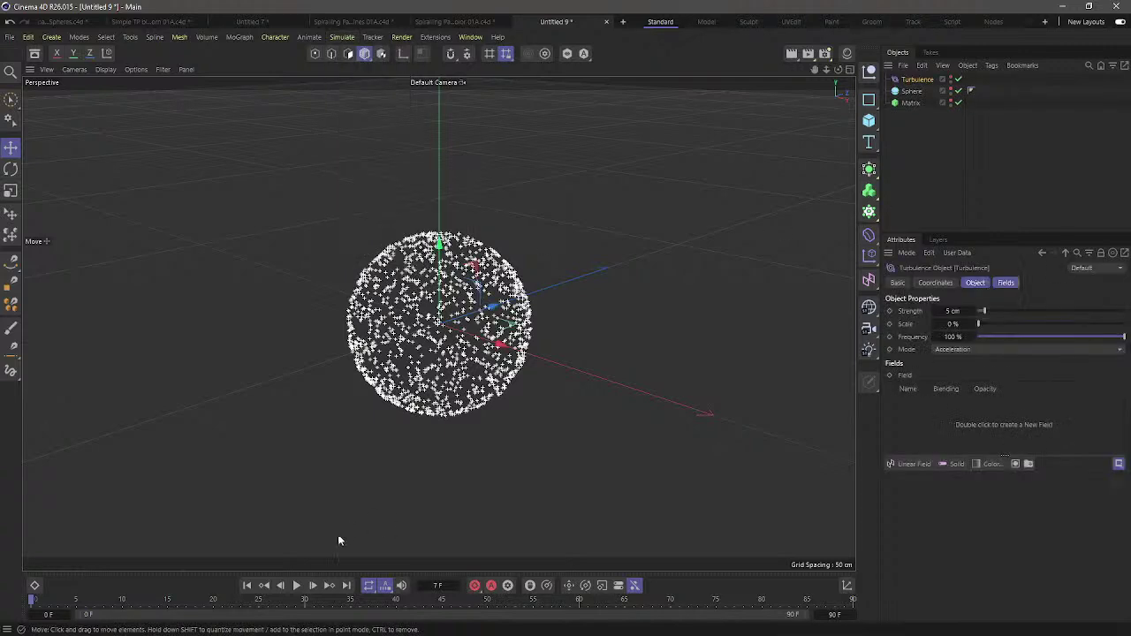
click(294, 589)
click(296, 587)
click(248, 585)
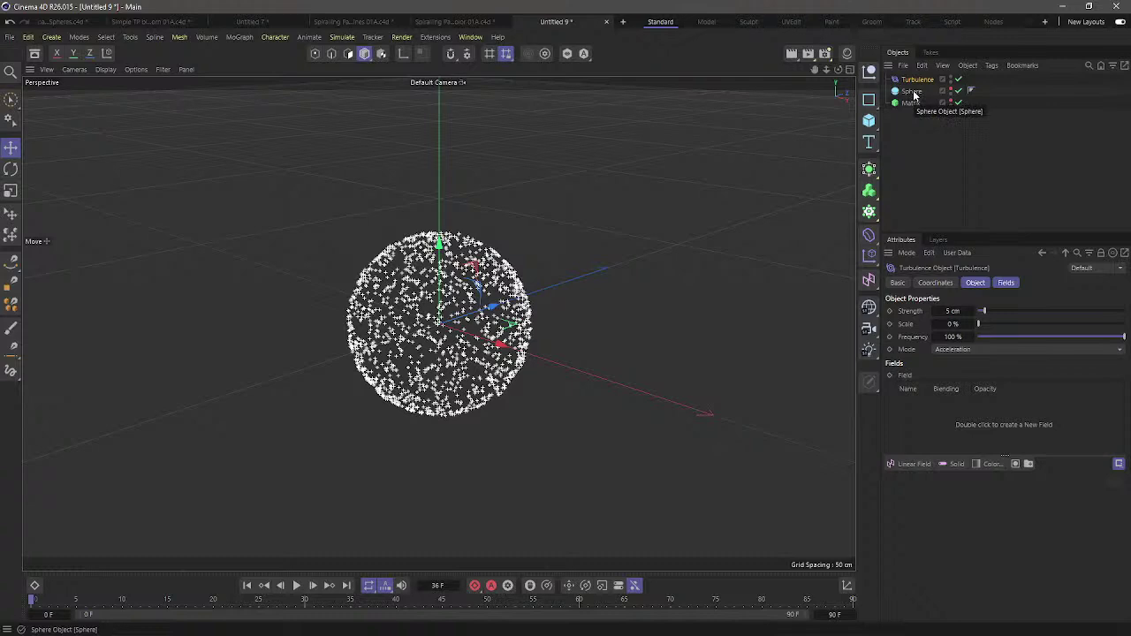
Add a Null named TP and give it an XPresso tag
click(869, 73)
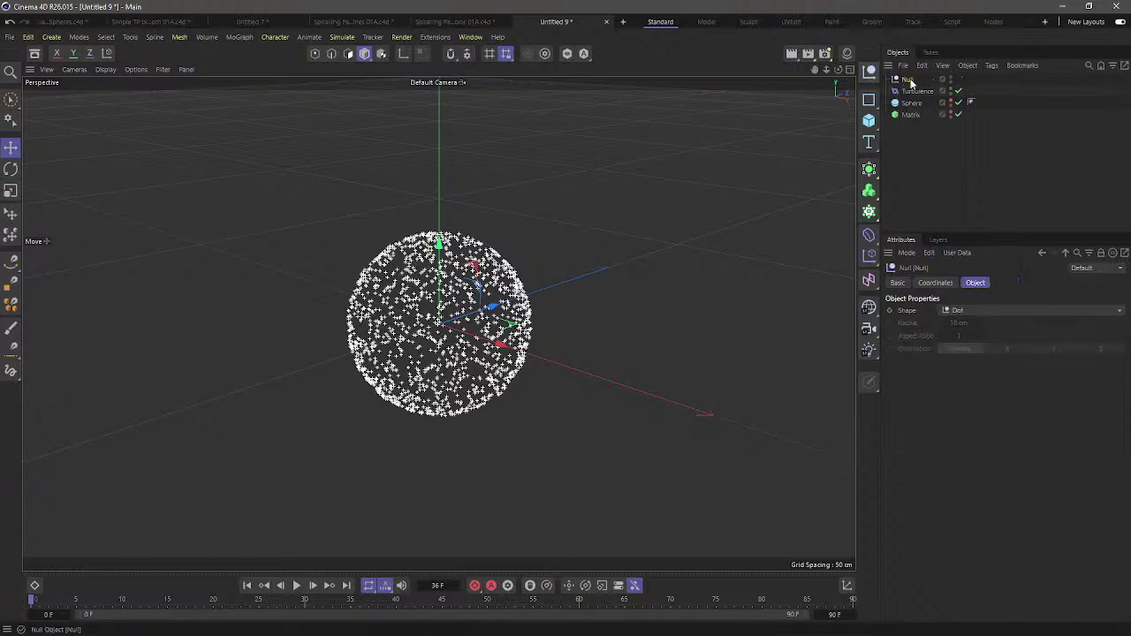
text(TP)
key(Return)
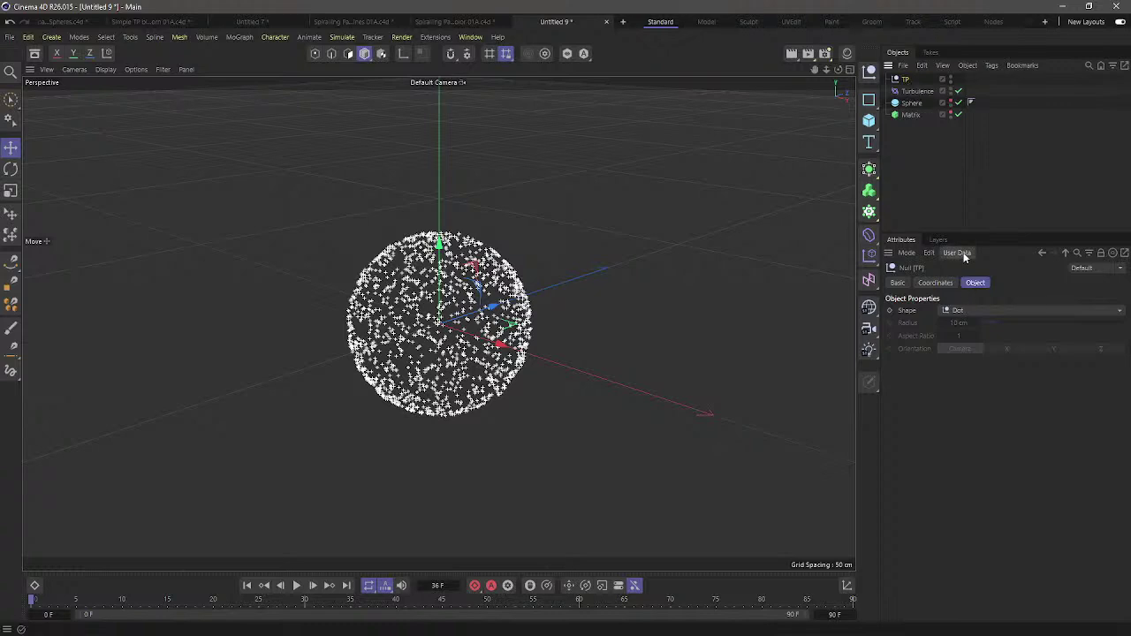
right_click(903, 81)
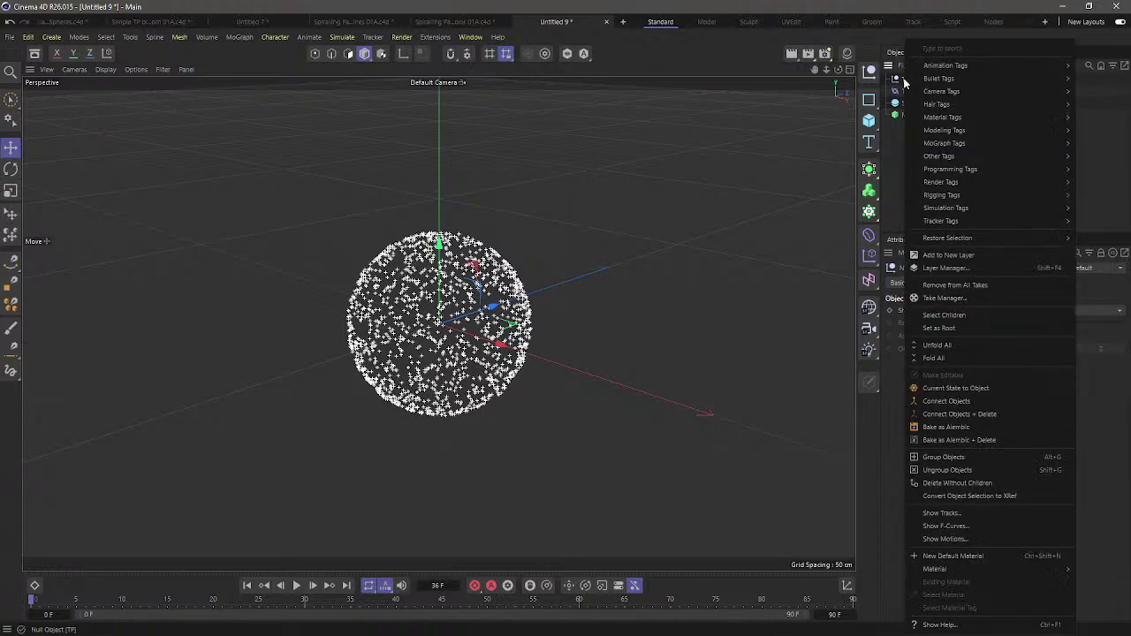
mouse_move(945, 170)
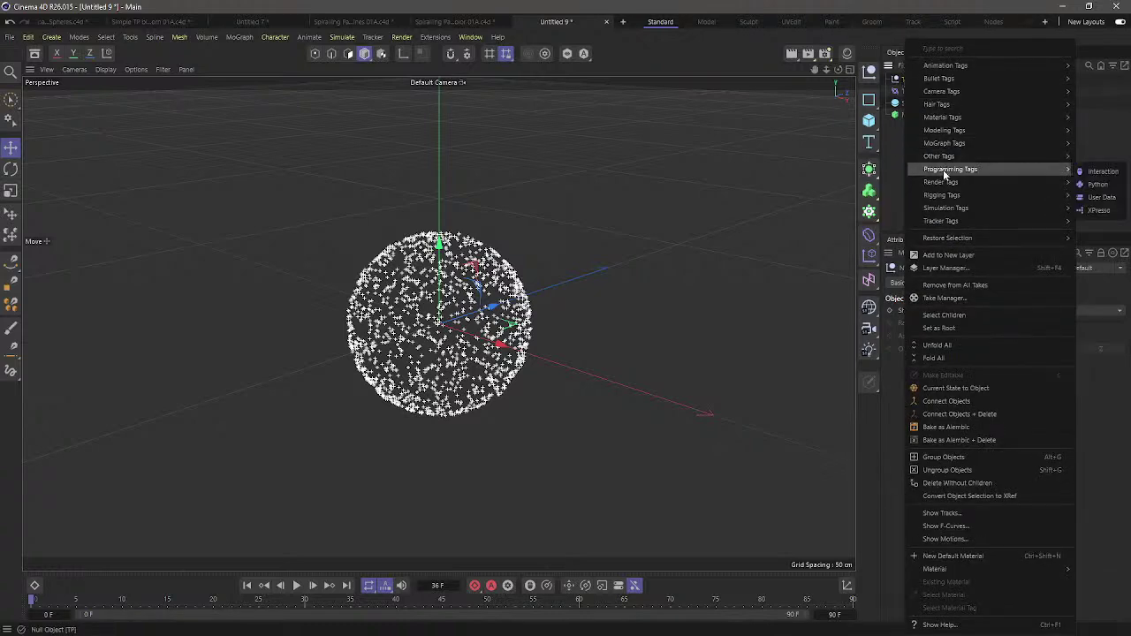
click(1099, 211)
Shrink and reposition the XPresso Editor window so the particle sphere stays visible beside it
drag(954, 91, 776, 58)
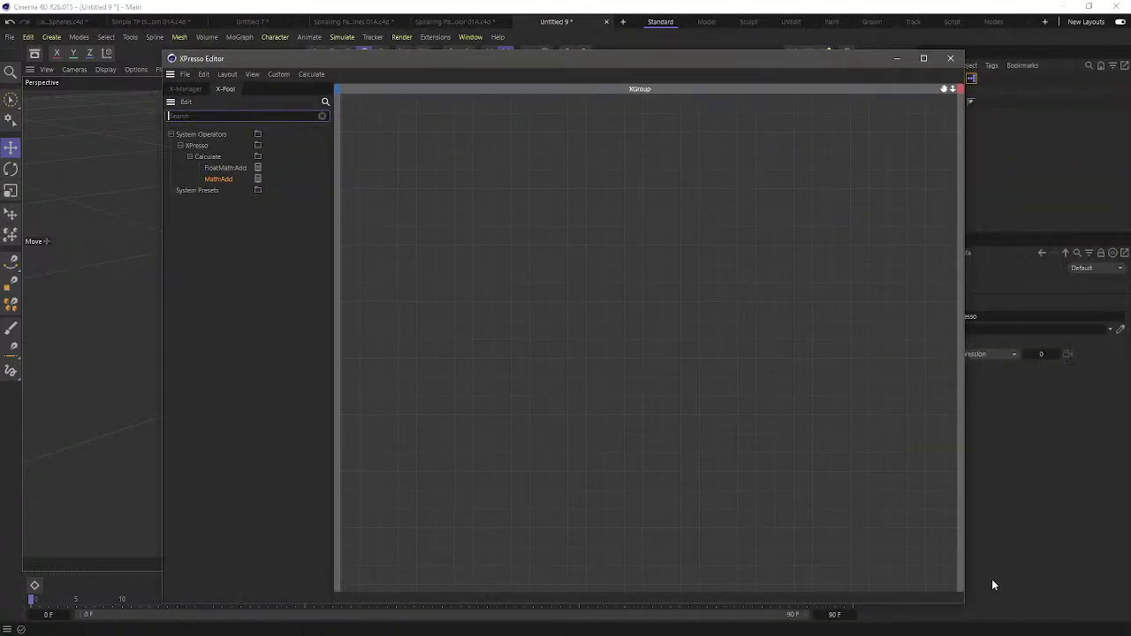
drag(963, 605, 676, 345)
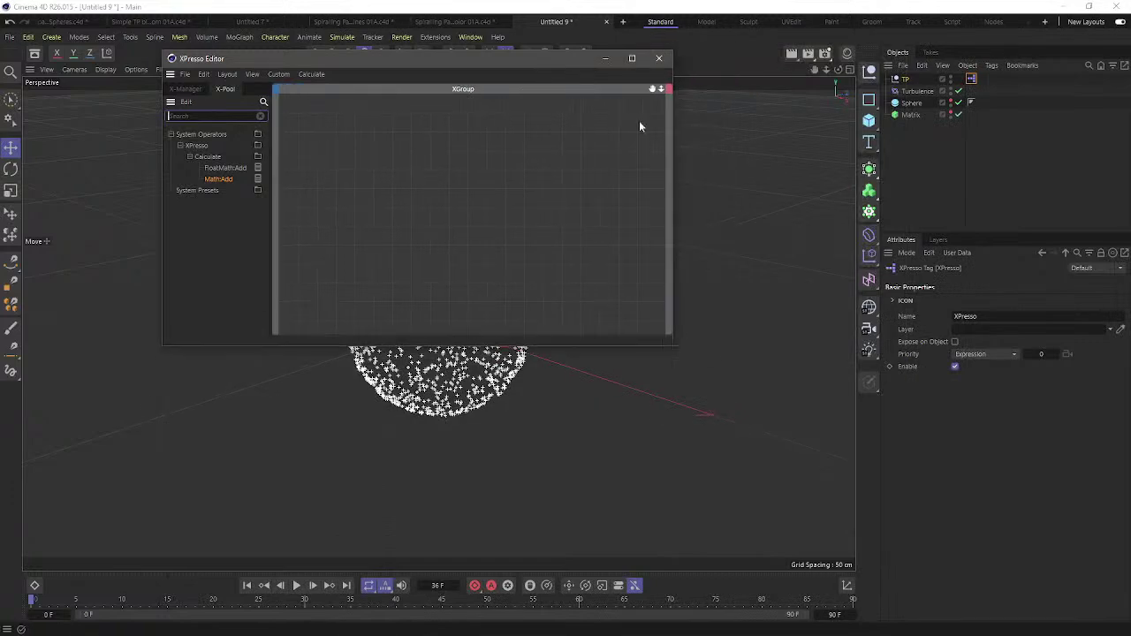
drag(536, 59, 403, 272)
click(685, 224)
alt+middle_drag(618, 221, 767, 150)
mouse_move(409, 274)
mouse_down()
mouse_move(412, 251)
mouse_move(401, 254)
mouse_up()
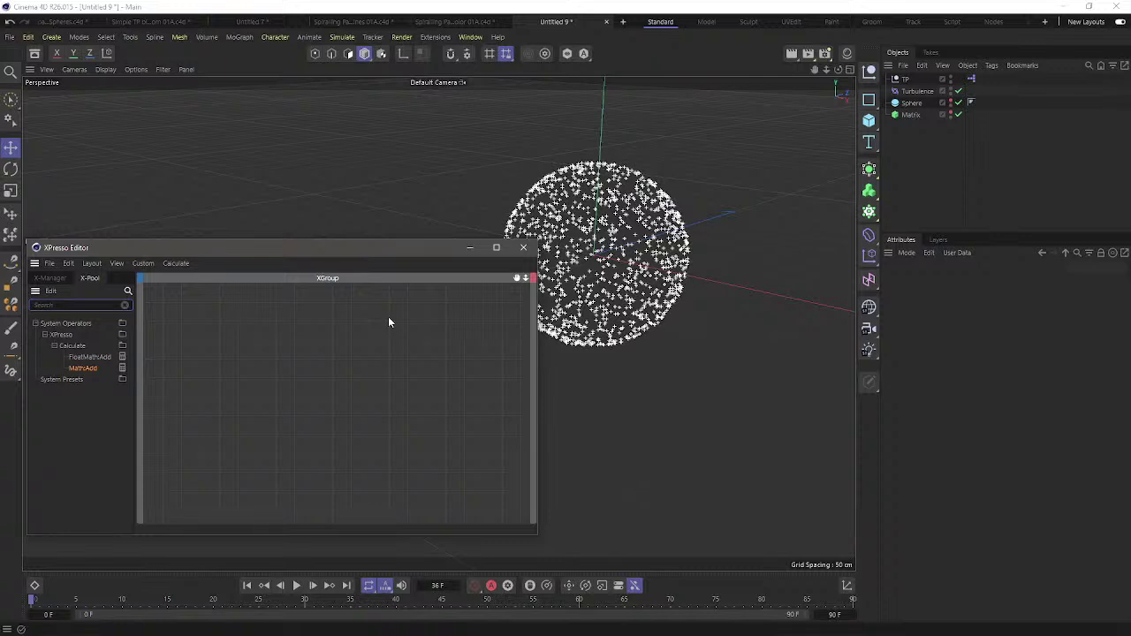
Open the Thinking Particles settings beside the XPresso Editor and set the particle View Type to Dots
click(345, 38)
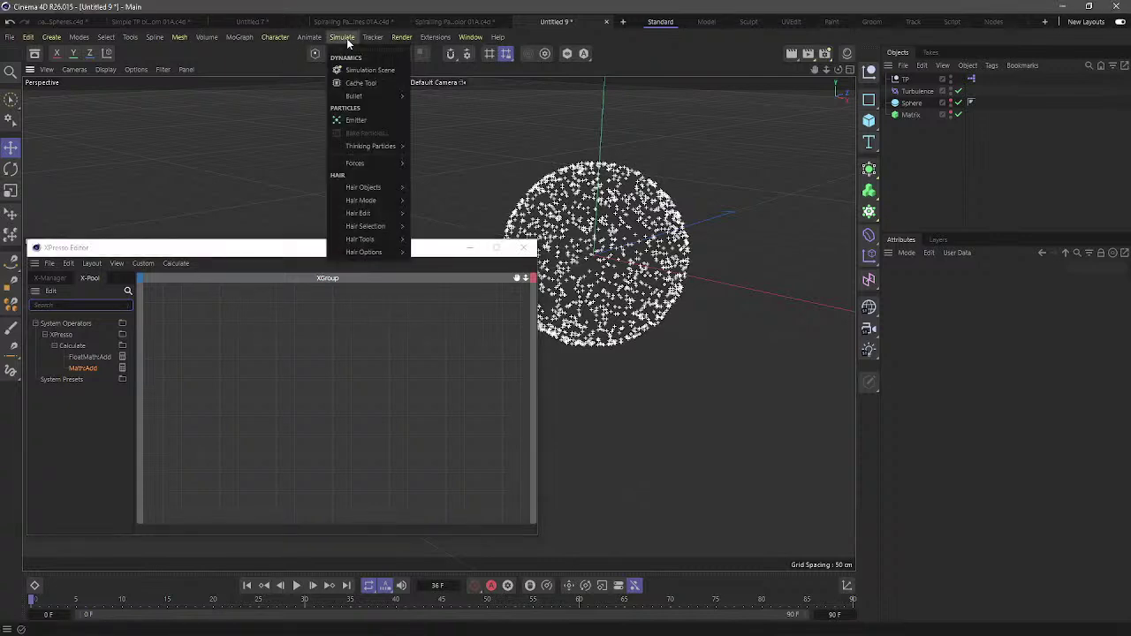
mouse_move(393, 145)
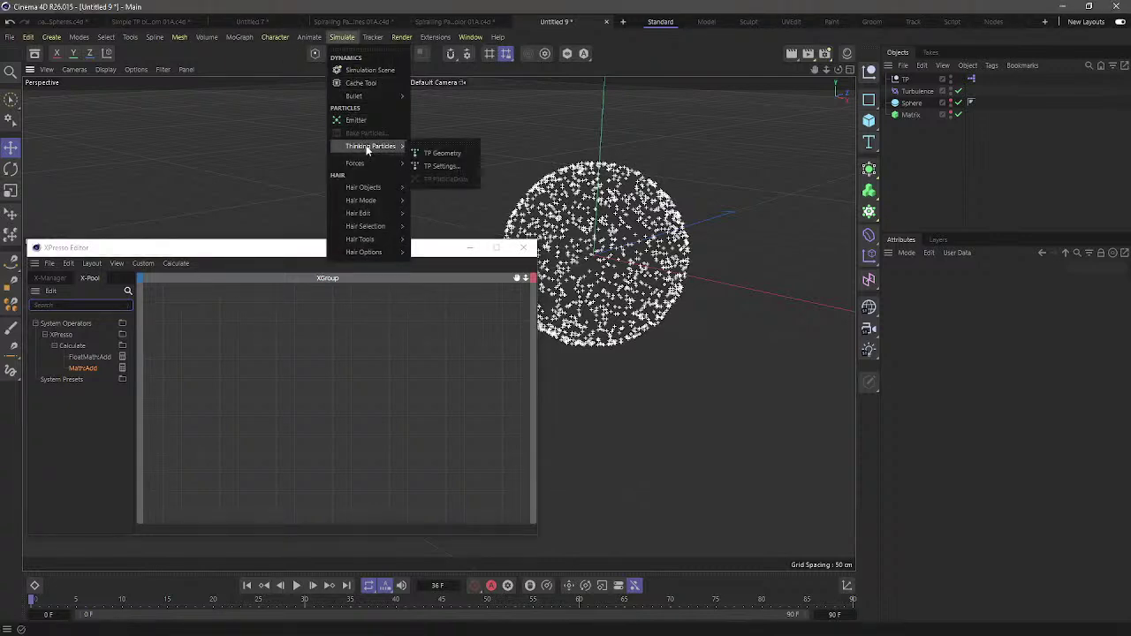
click(452, 167)
drag(537, 154, 683, 299)
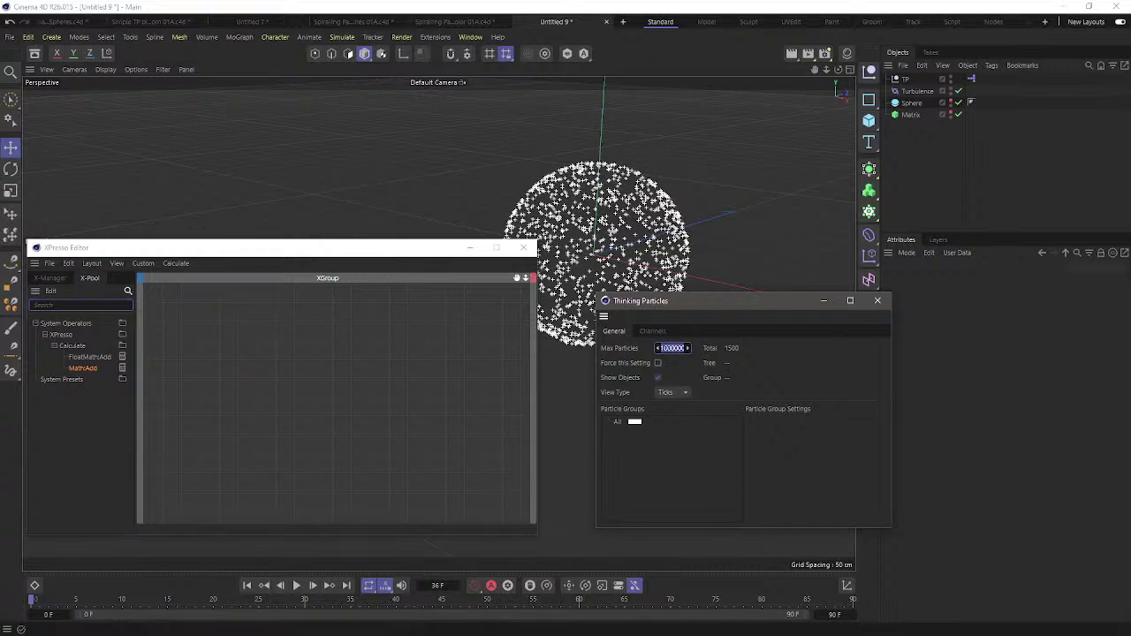
click(671, 392)
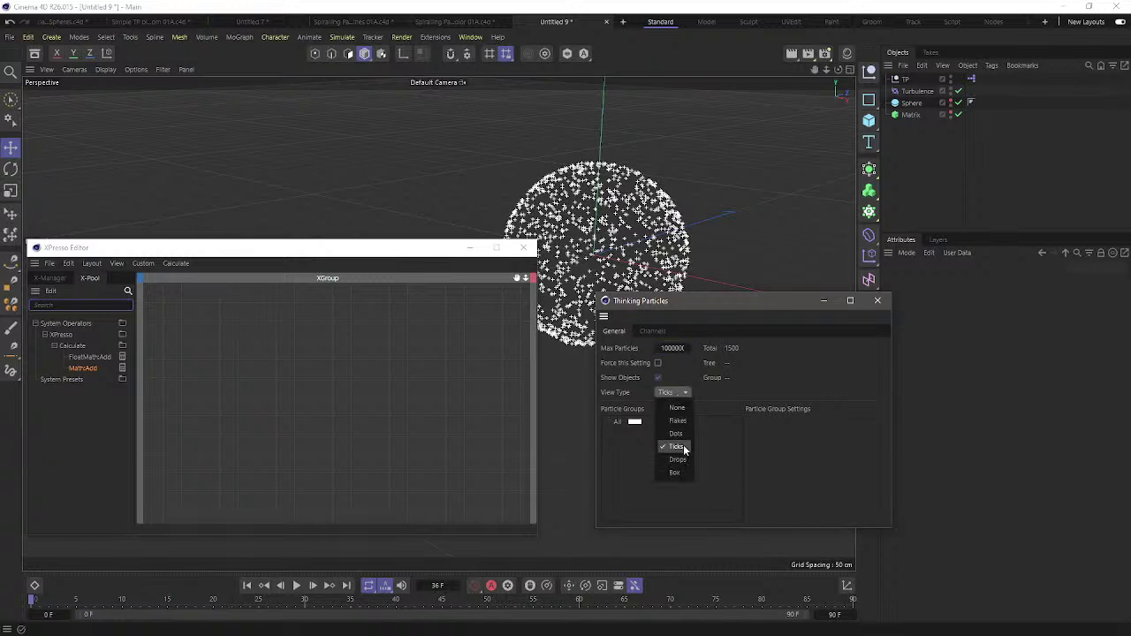
click(676, 434)
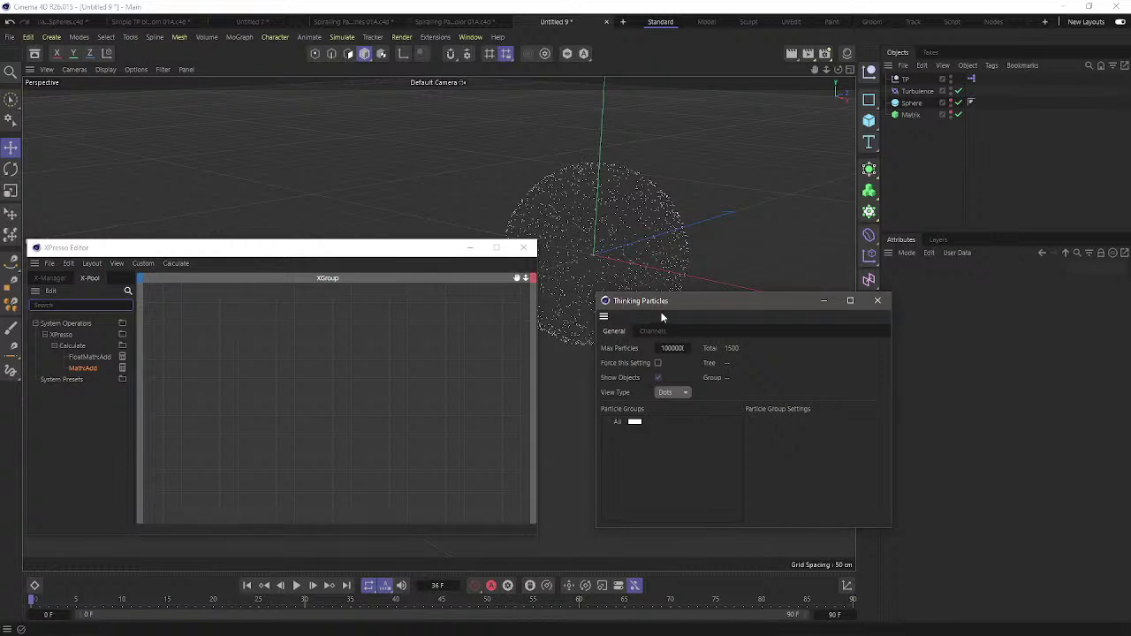
Add a new particle group under All and remove it again
right_click(621, 423)
click(642, 435)
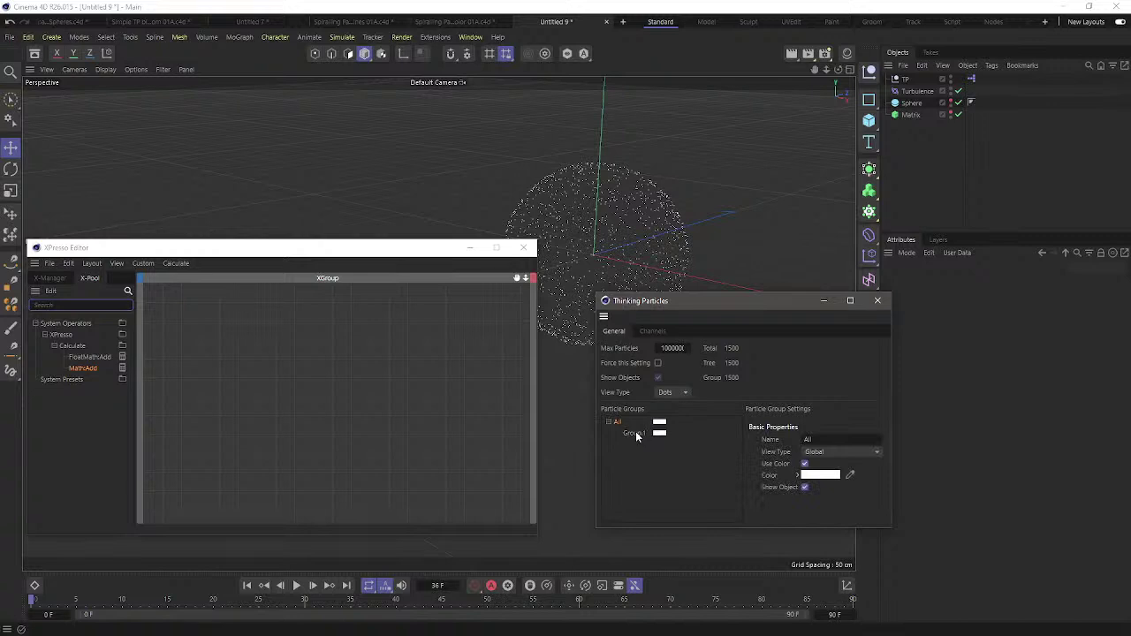
double_click(635, 432)
key(Return)
right_click(631, 432)
click(651, 457)
Find the P Pass operator in the X-Pool and add it as a node in the XGroup
click(75, 305)
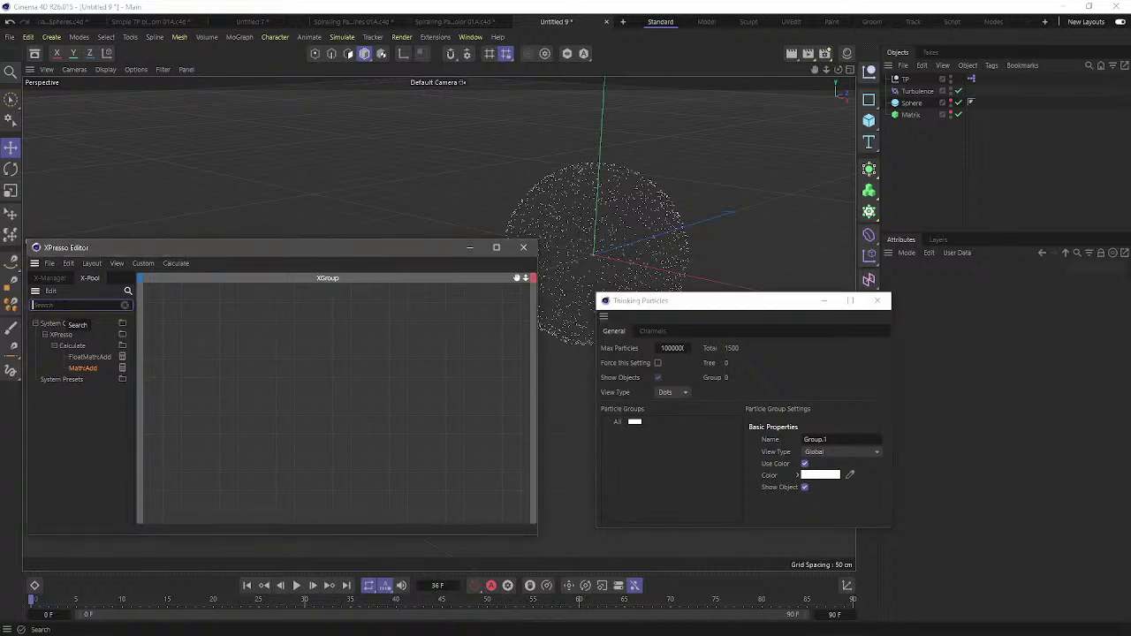
text(ppass)
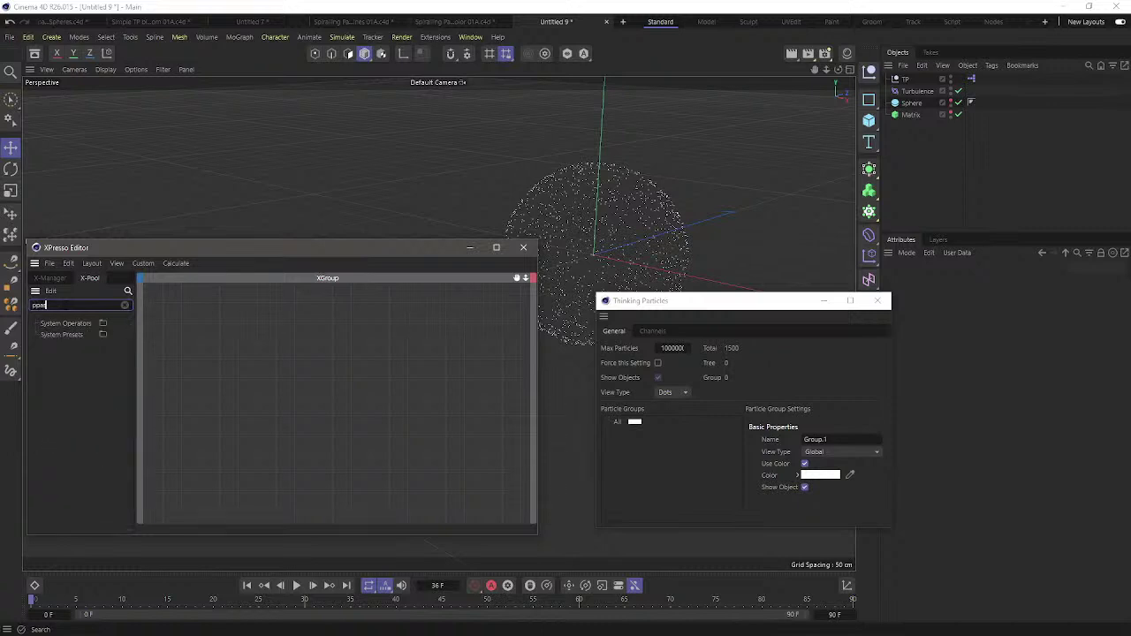
key(BackSpace)
key(BackSpace)
key(BackSpace)
key(BackSpace)
key(BackSpace)
text(pass)
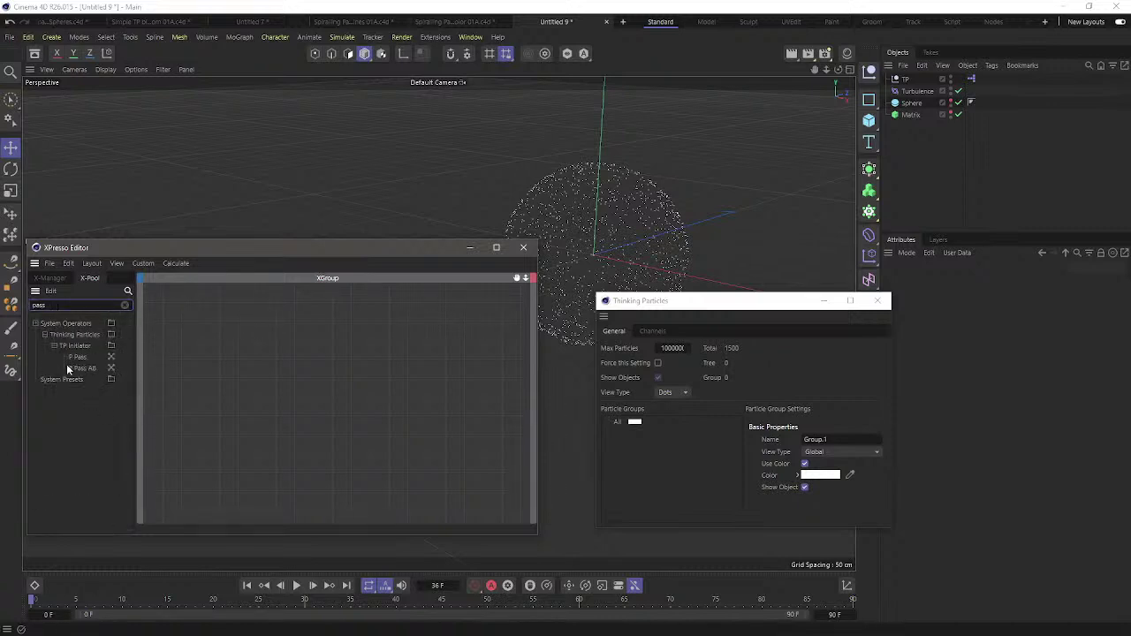
drag(77, 357, 190, 338)
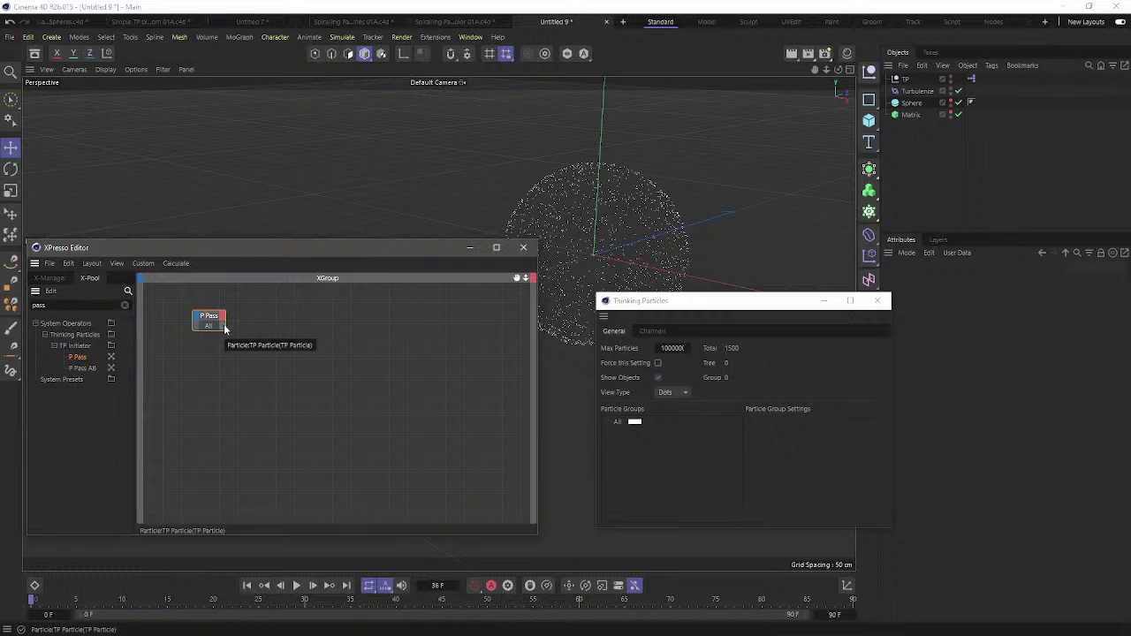
Add a PForceObject node fed by the P Pass particle output and assign Turbulence as its object
click(77, 305)
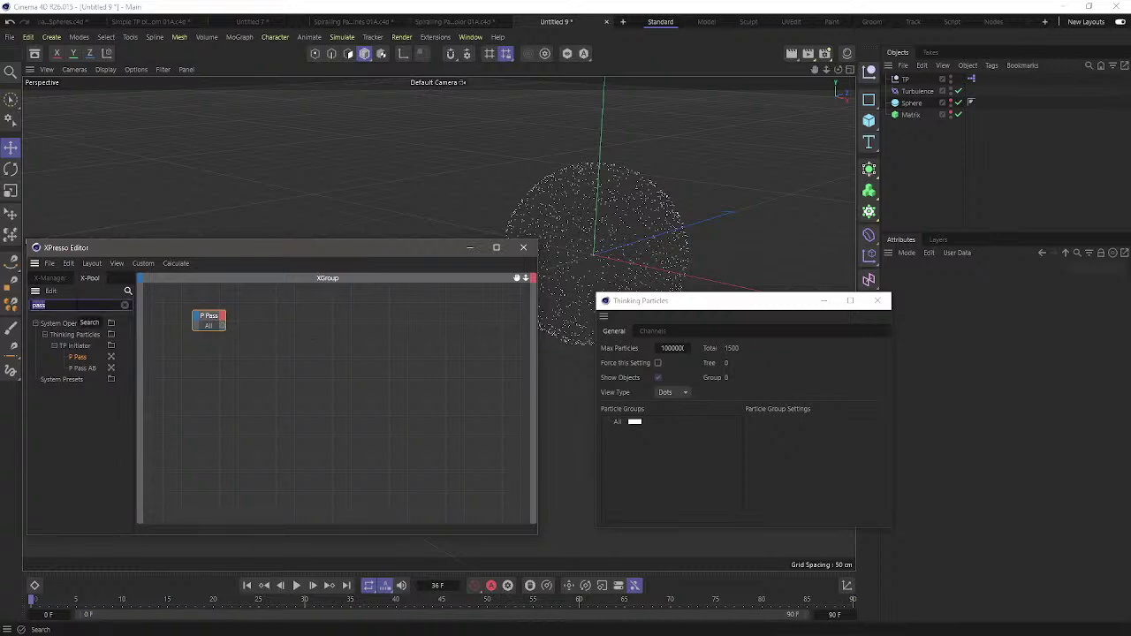
text(force)
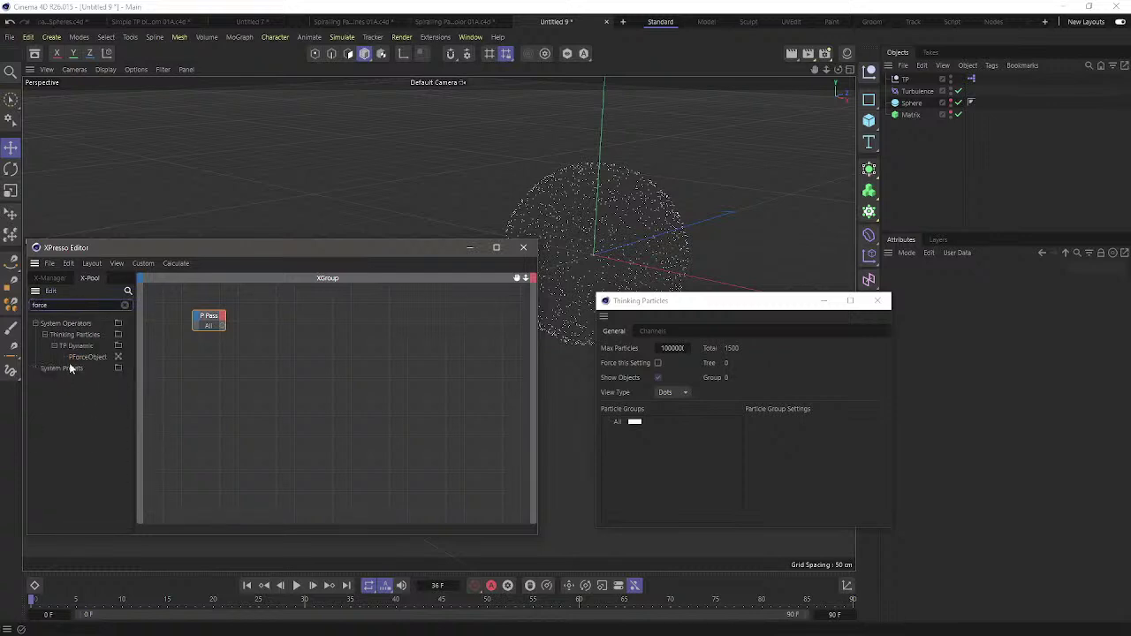
drag(78, 361, 318, 321)
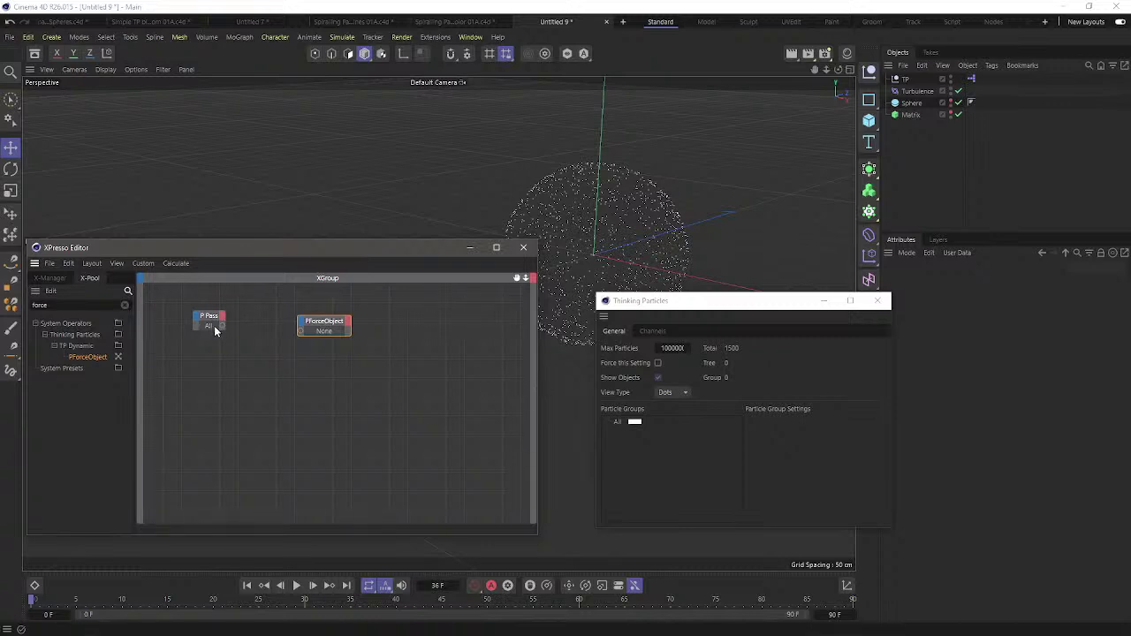
drag(221, 326, 303, 331)
drag(684, 306, 640, 425)
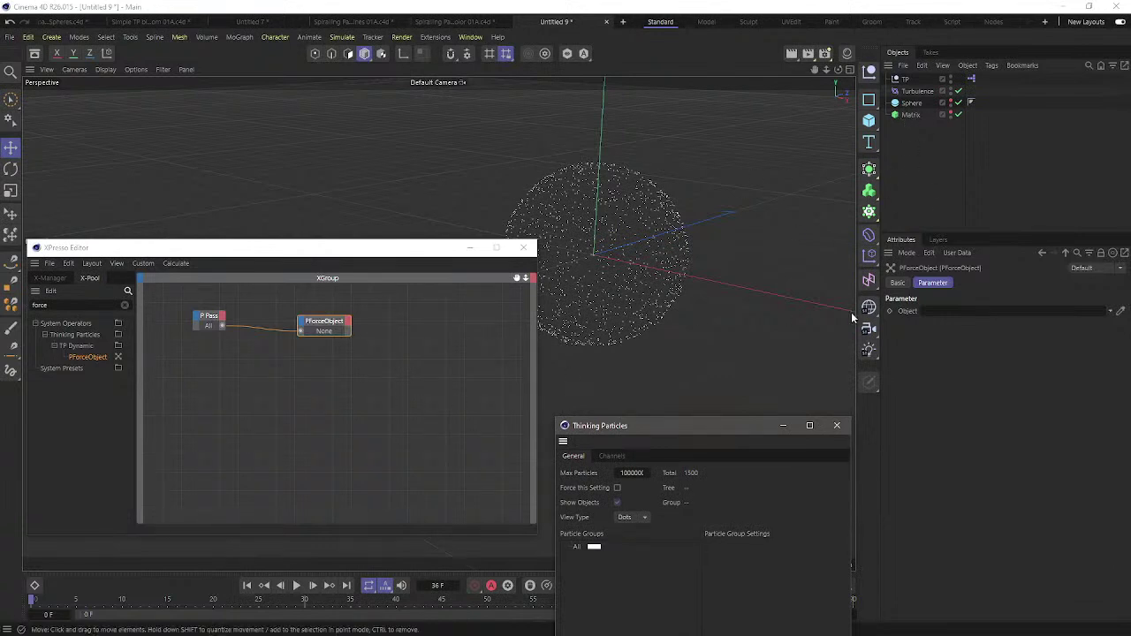
drag(917, 91, 946, 311)
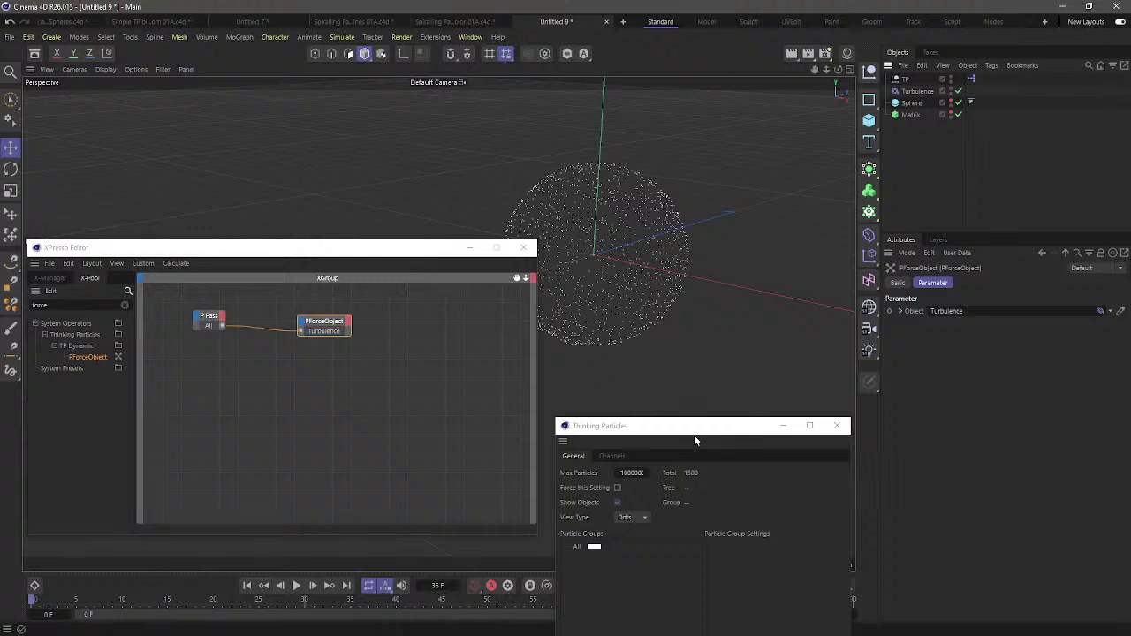
Dock the Thinking Particles window beside the Objects manager and bring the object list back to the front
drag(686, 432, 775, 353)
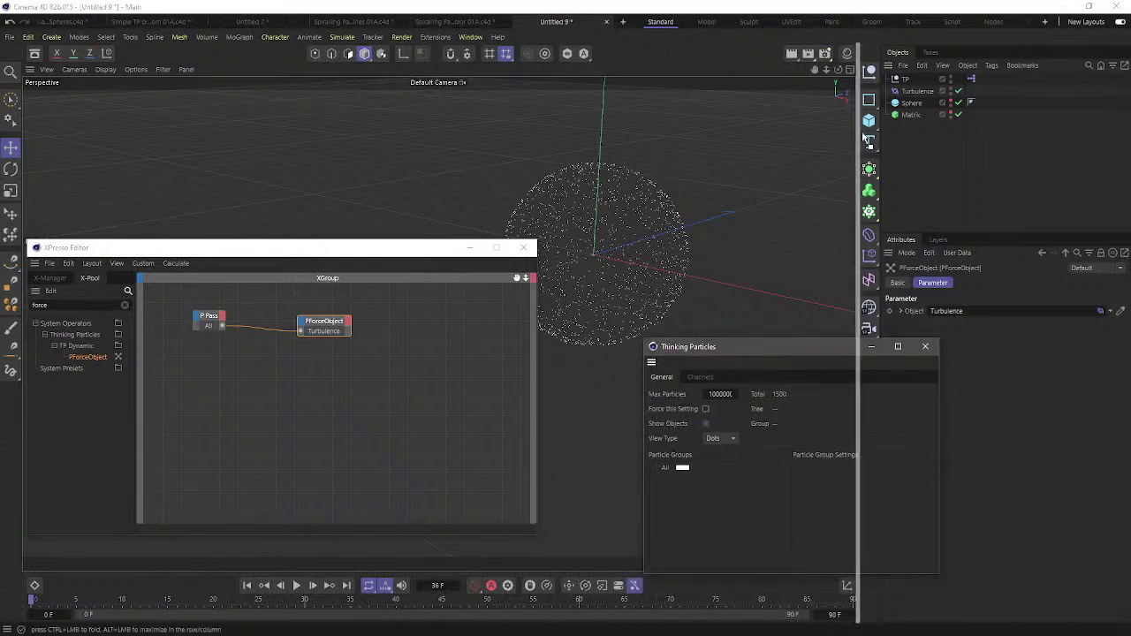
drag(892, 55, 903, 59)
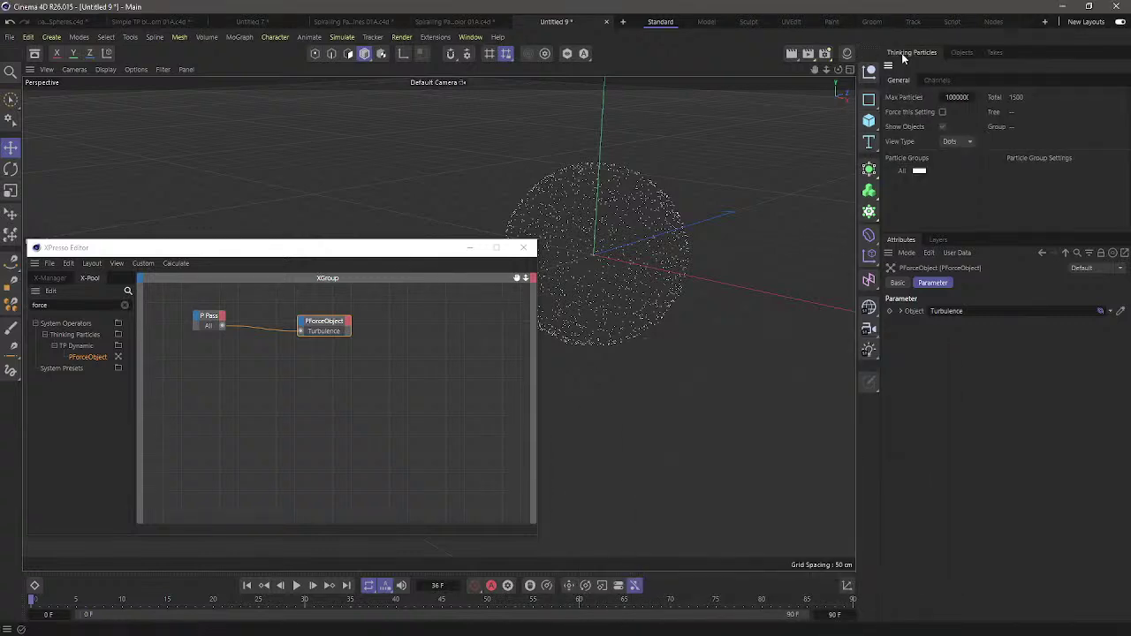
click(976, 53)
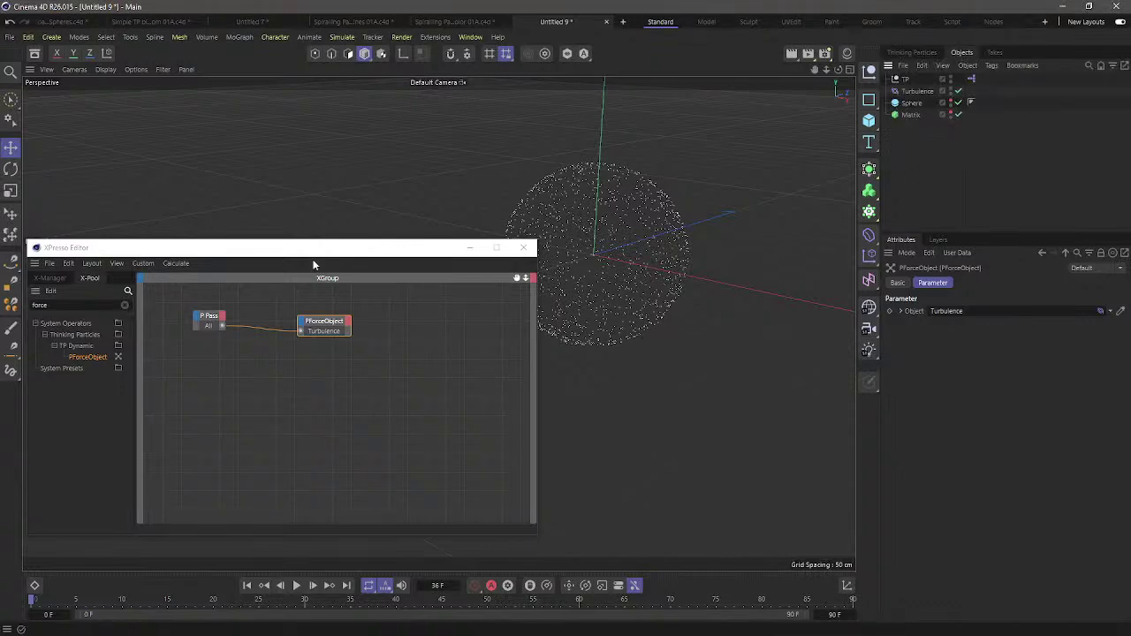
Play the simulation from the first frame and extend the preview range to 600 frames
click(247, 585)
click(297, 585)
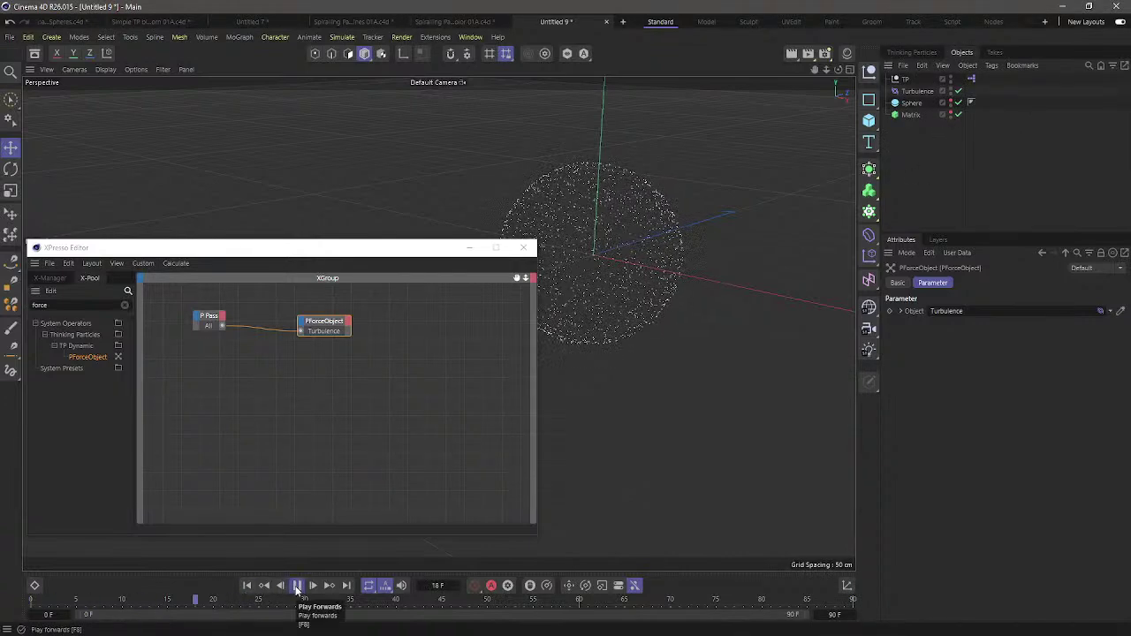
double_click(838, 615)
text(600)
key(Return)
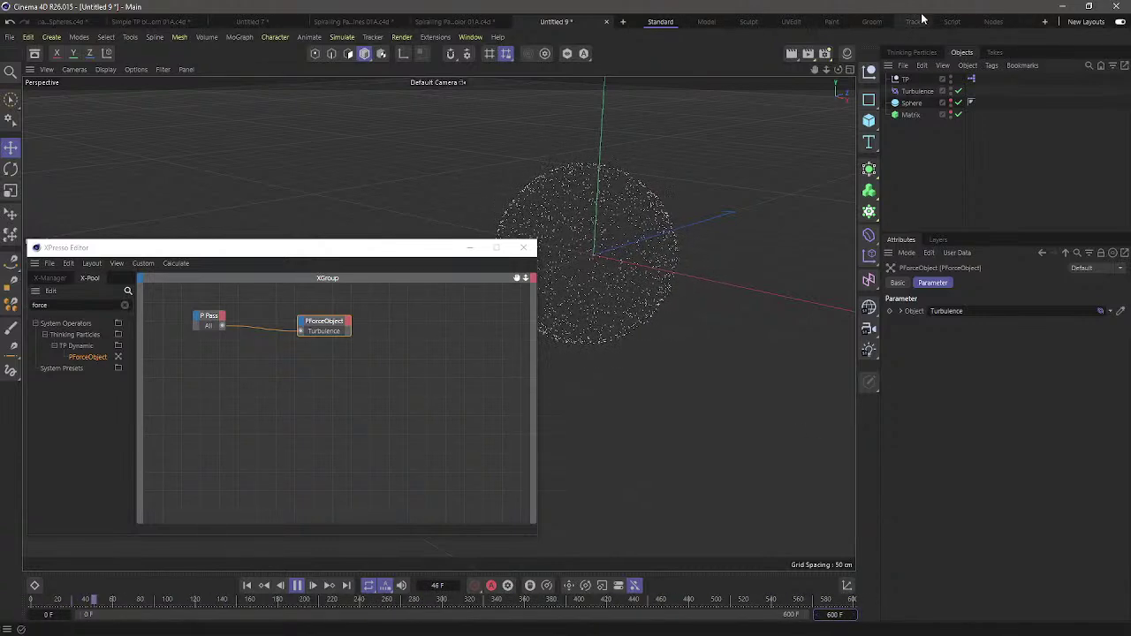
Set the Turbulence scale to about 5.78% and its frequency to about 20.52%
click(917, 91)
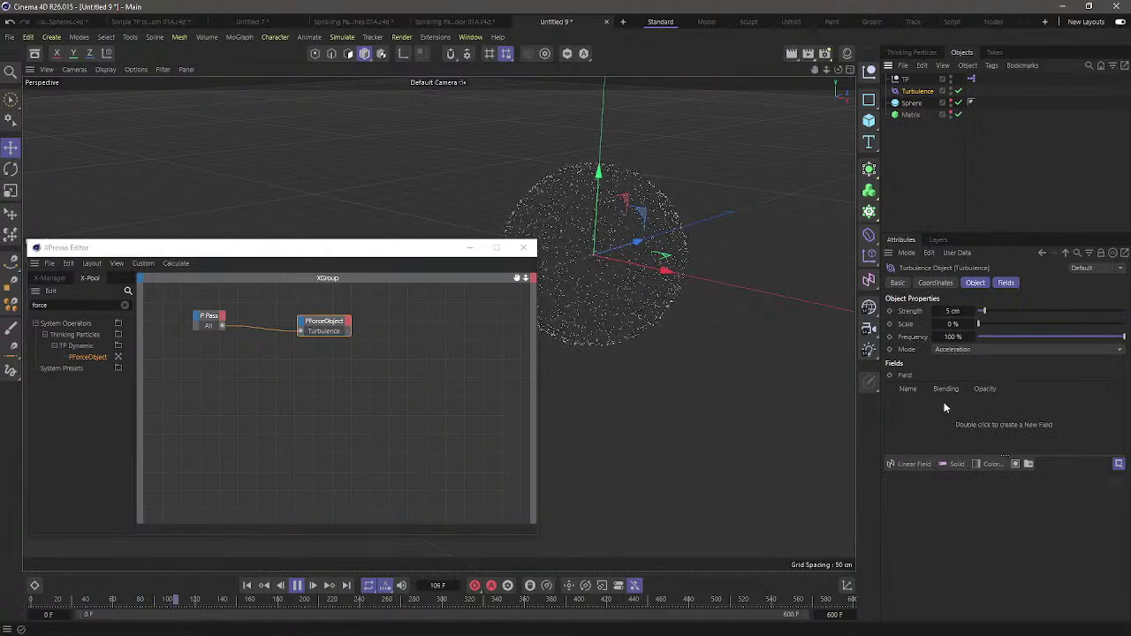
drag(979, 324, 983, 323)
drag(1123, 337, 1007, 339)
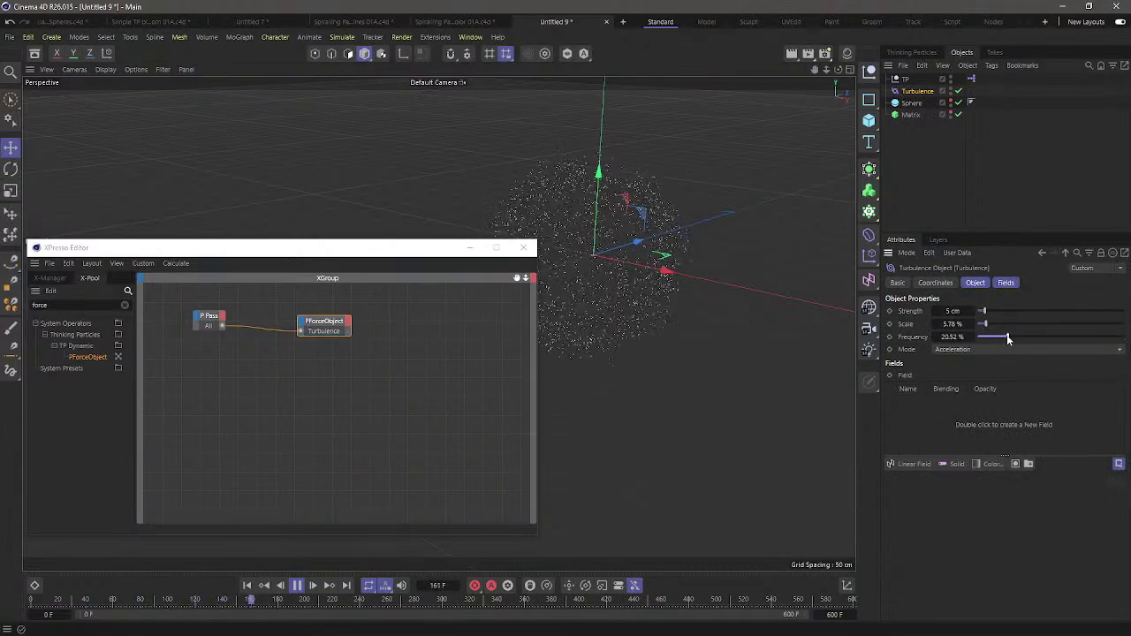
Move the XPresso Editor clear of the spreading particles and show the Matrix object's settings
drag(391, 259, 349, 285)
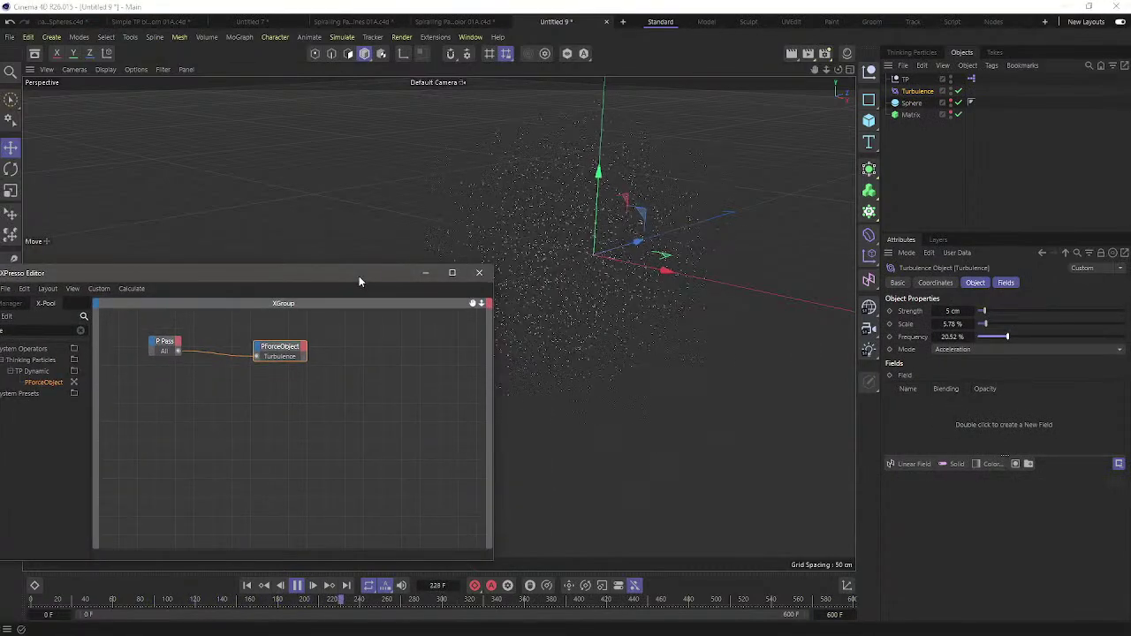
drag(136, 327, 322, 394)
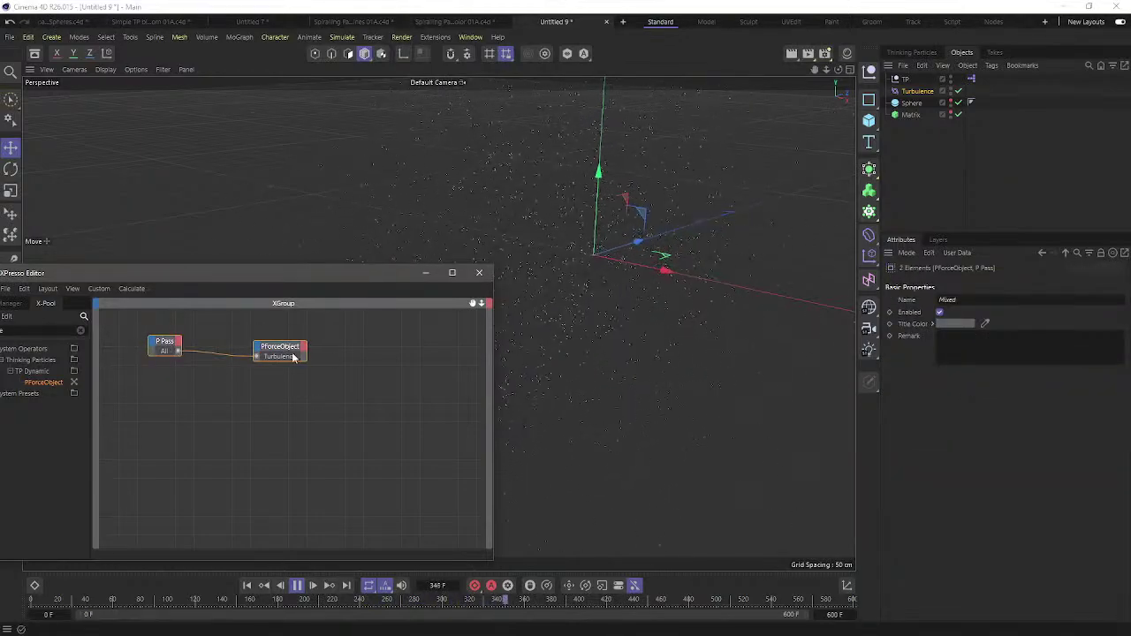
click(911, 115)
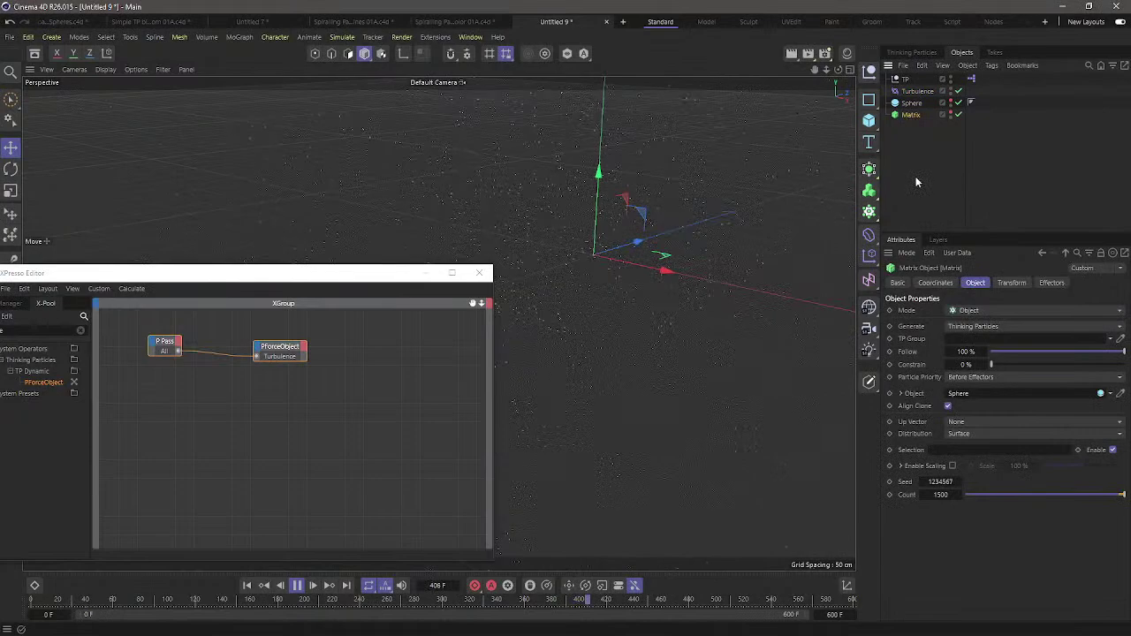
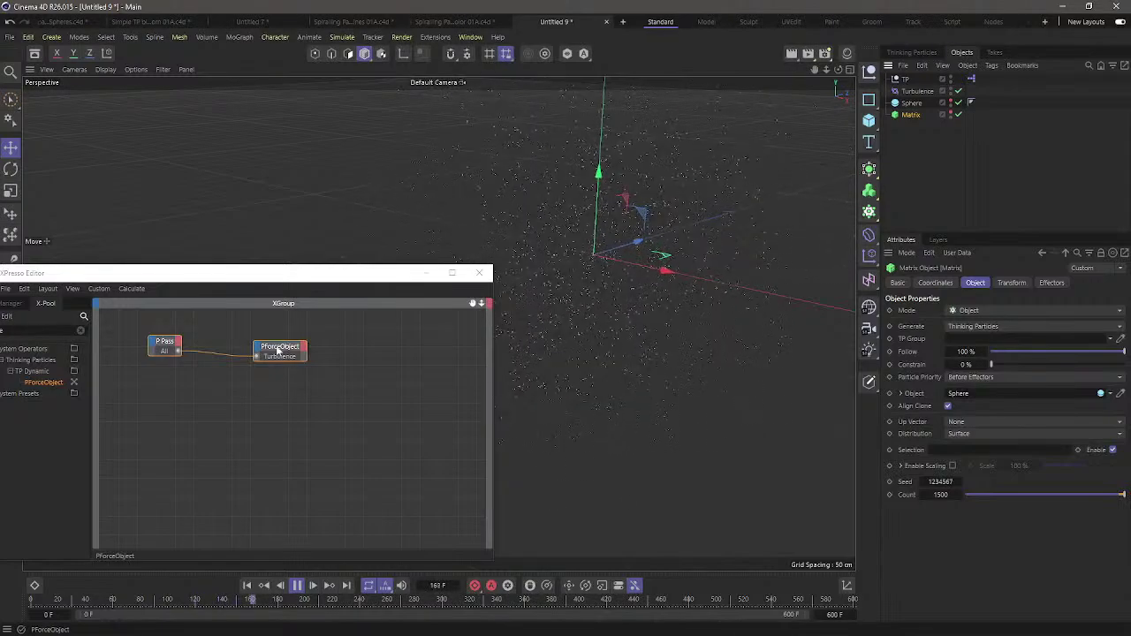
Add an Attractor force to the scene
click(342, 37)
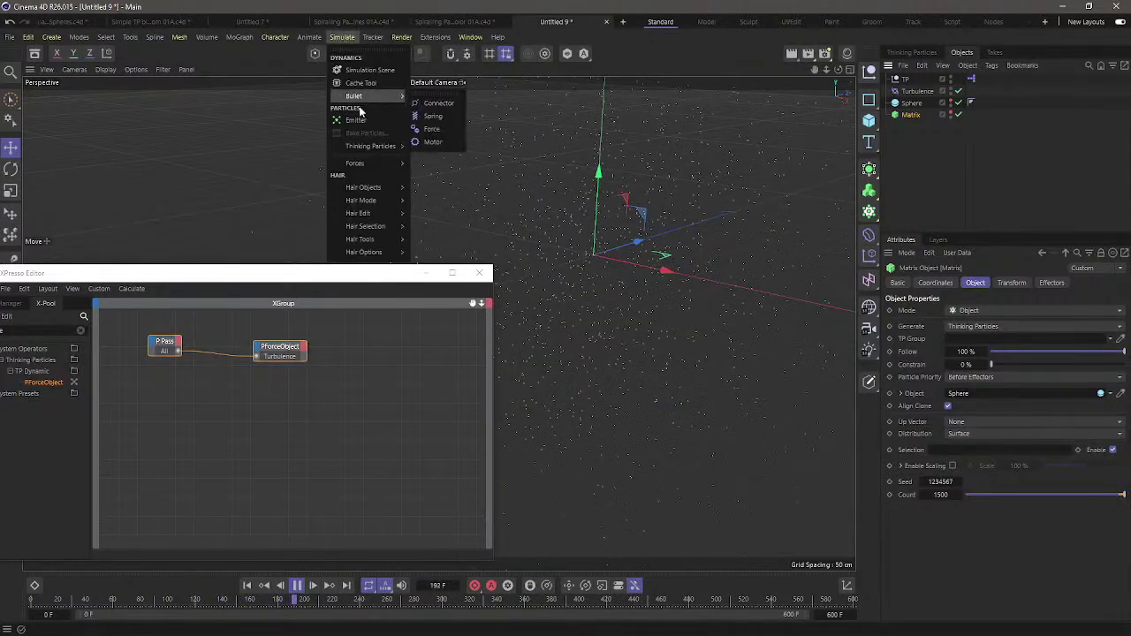
mouse_move(355, 164)
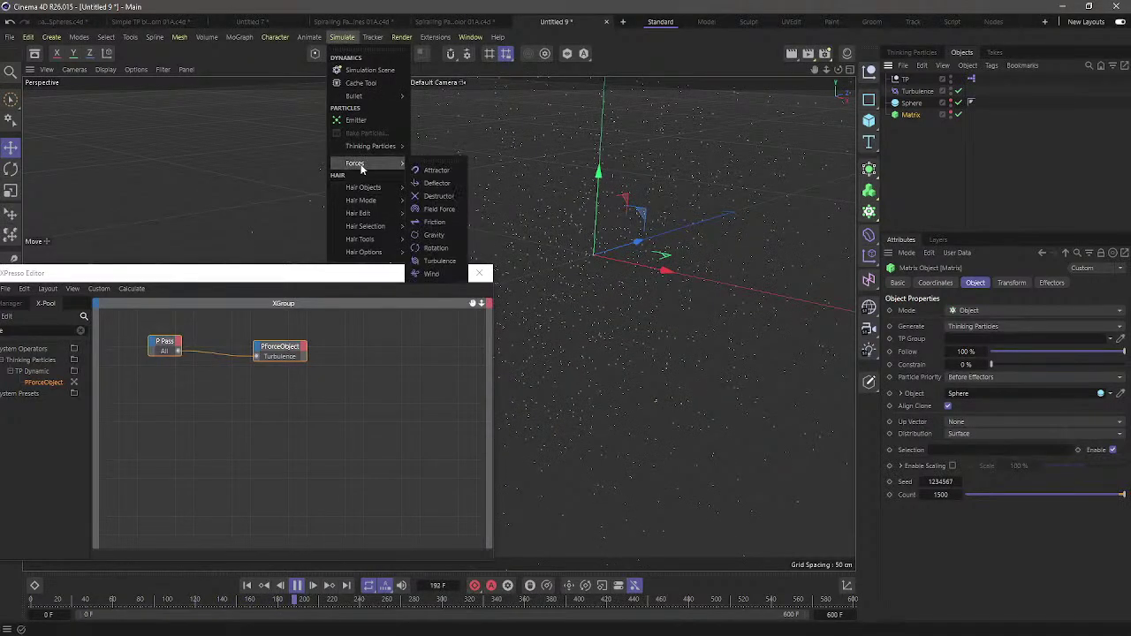
click(447, 173)
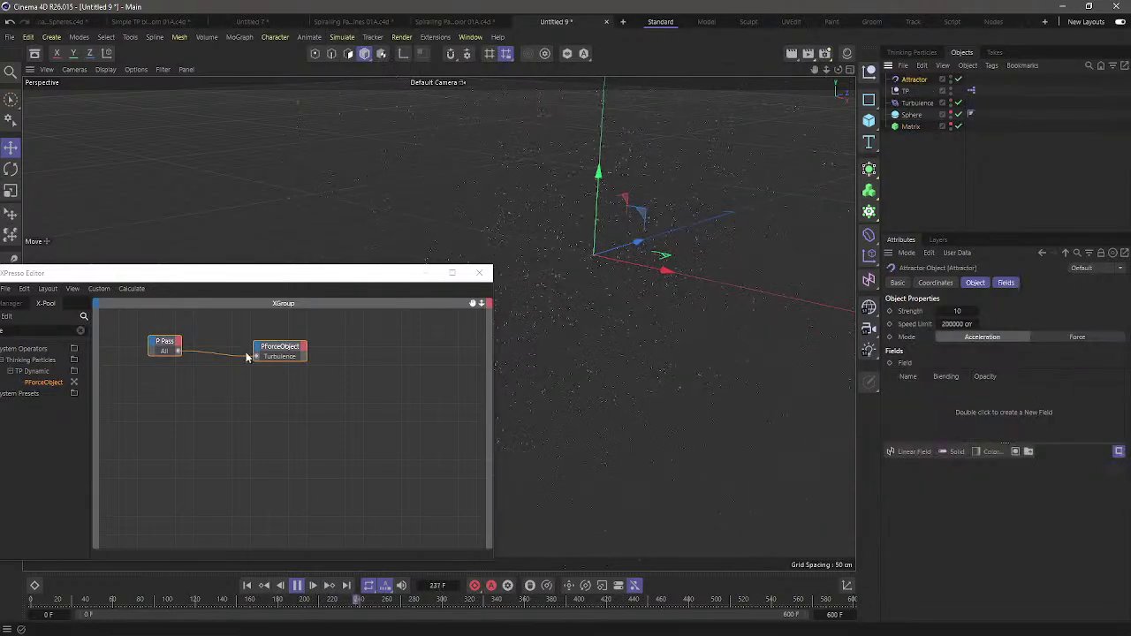
Duplicate the PForceObject node, feed it from P Pass and assign Attractor as its object
drag(284, 348, 292, 379)
click(300, 369)
drag(193, 350, 184, 347)
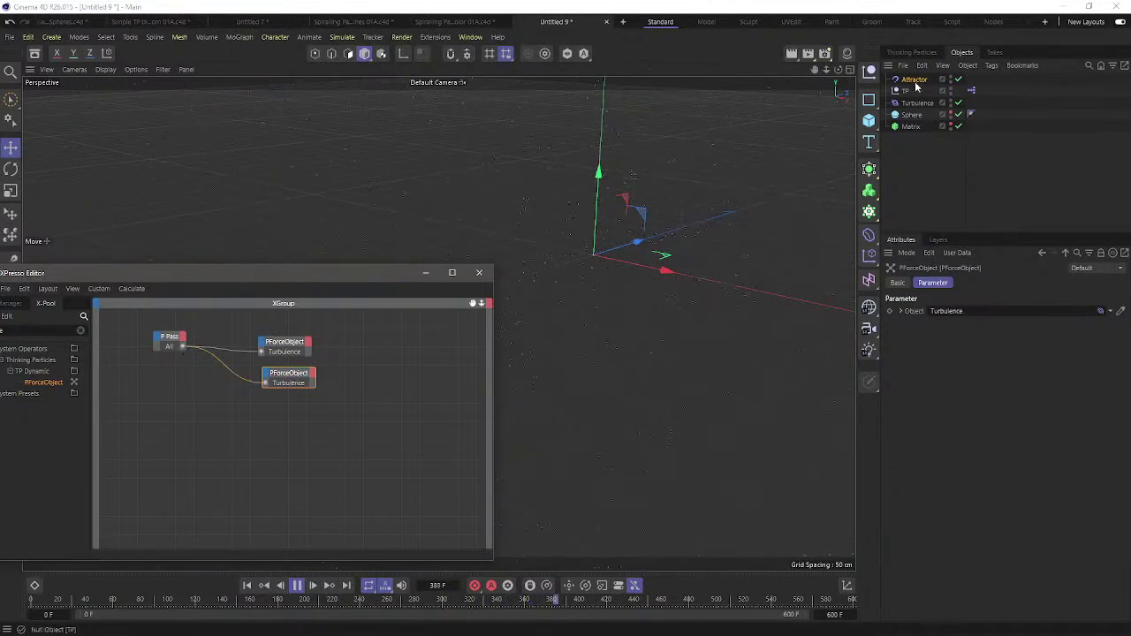
drag(914, 79, 963, 312)
click(973, 192)
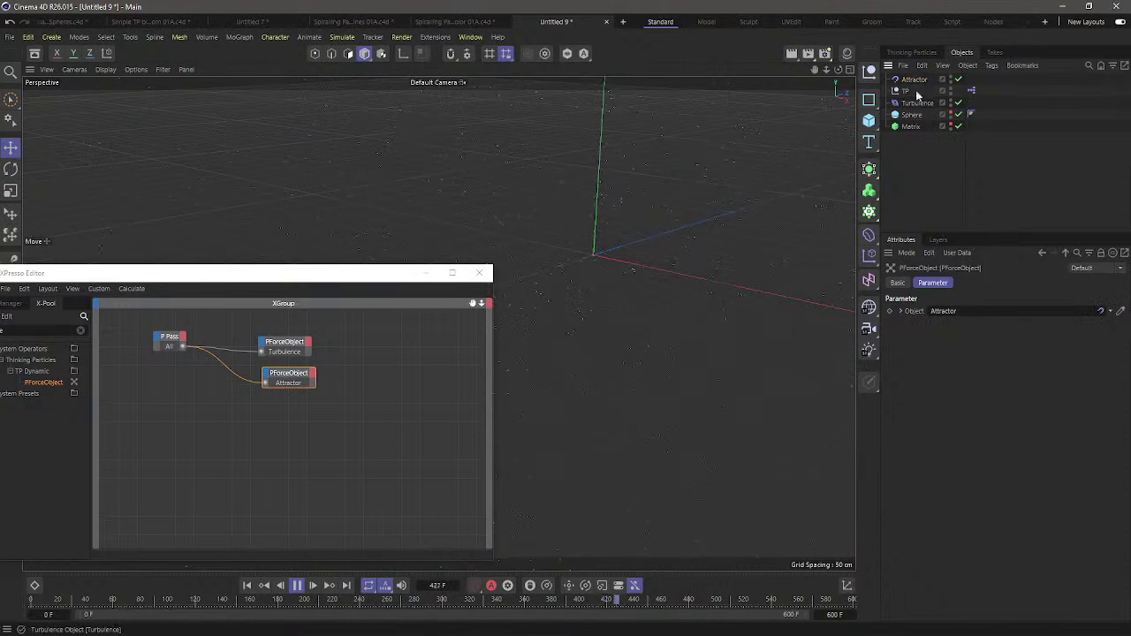
Move the Attractor up and sideways from the sphere's centre to the sphere's upper edge
click(915, 80)
drag(646, 270, 663, 210)
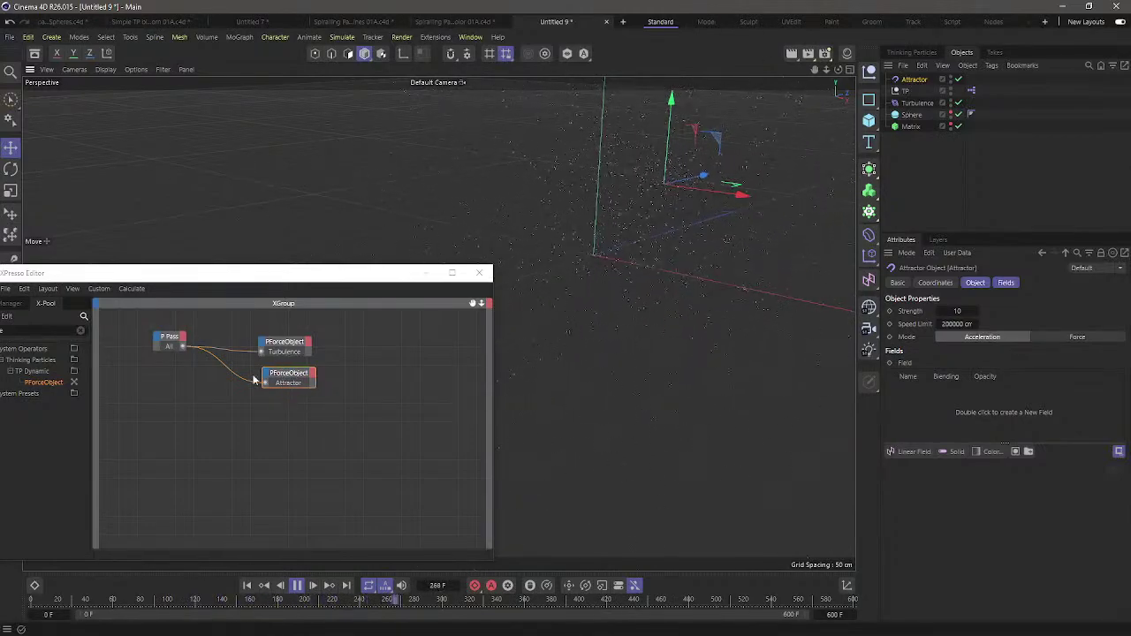
Duplicate the P Pass node so the Attractor's PForceObject has its own particle input
click(164, 341)
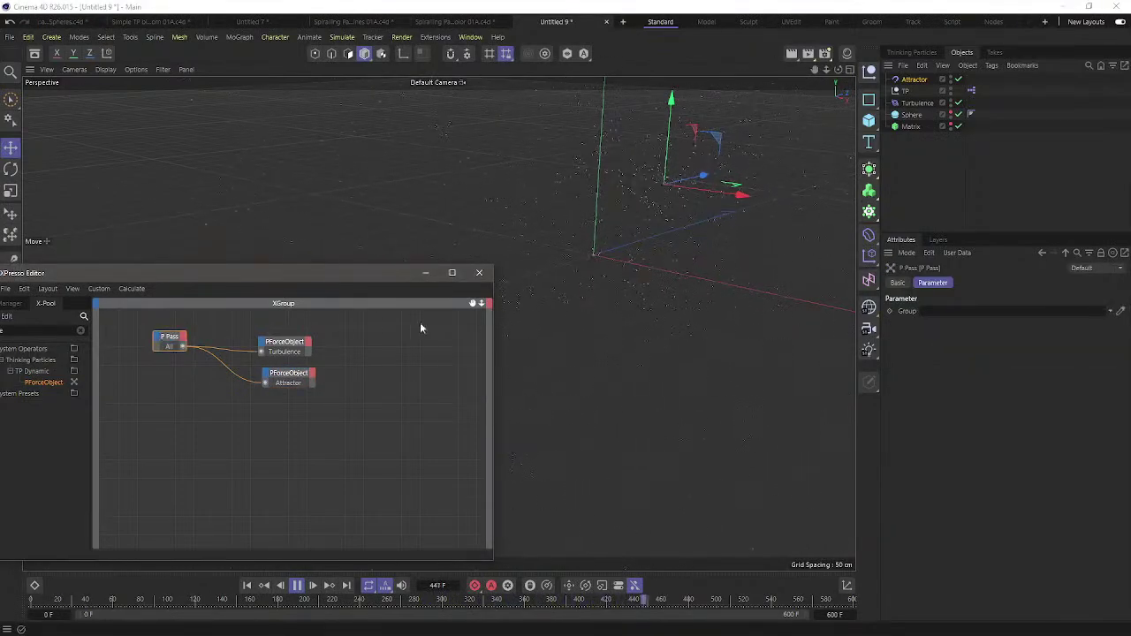
ctrl+drag(168, 339, 264, 383)
click(182, 389)
drag(156, 368, 163, 378)
click(240, 419)
Arrange the nodes in two rows, the Turbulence pair above the Attractor pair
drag(285, 345, 294, 340)
drag(168, 339, 169, 335)
drag(292, 376, 296, 375)
drag(170, 375, 172, 374)
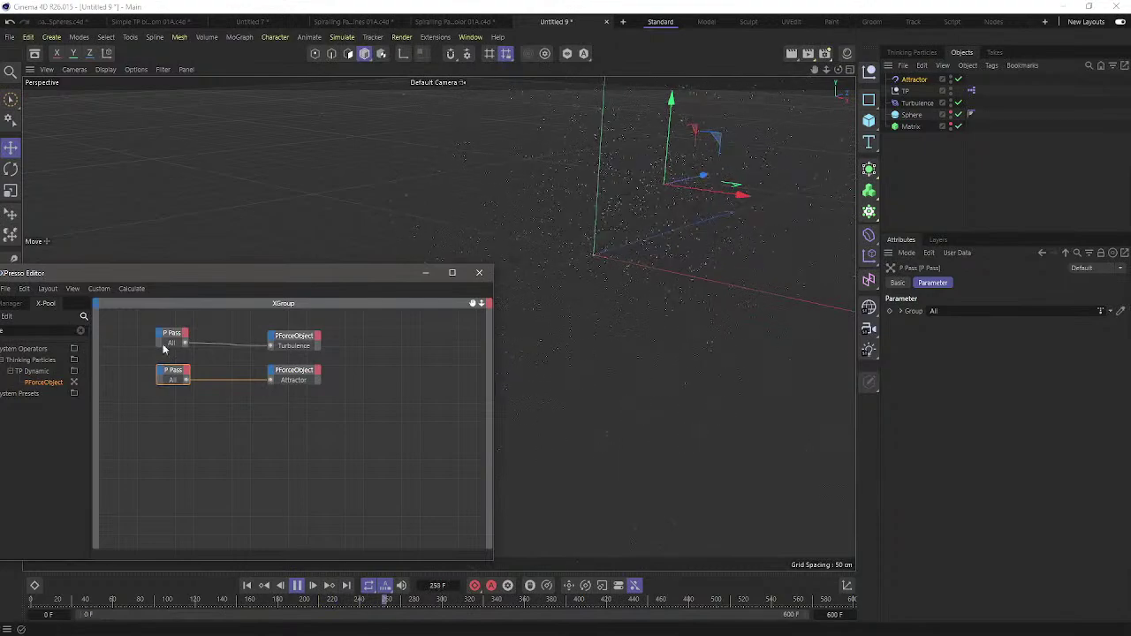
drag(137, 322, 338, 359)
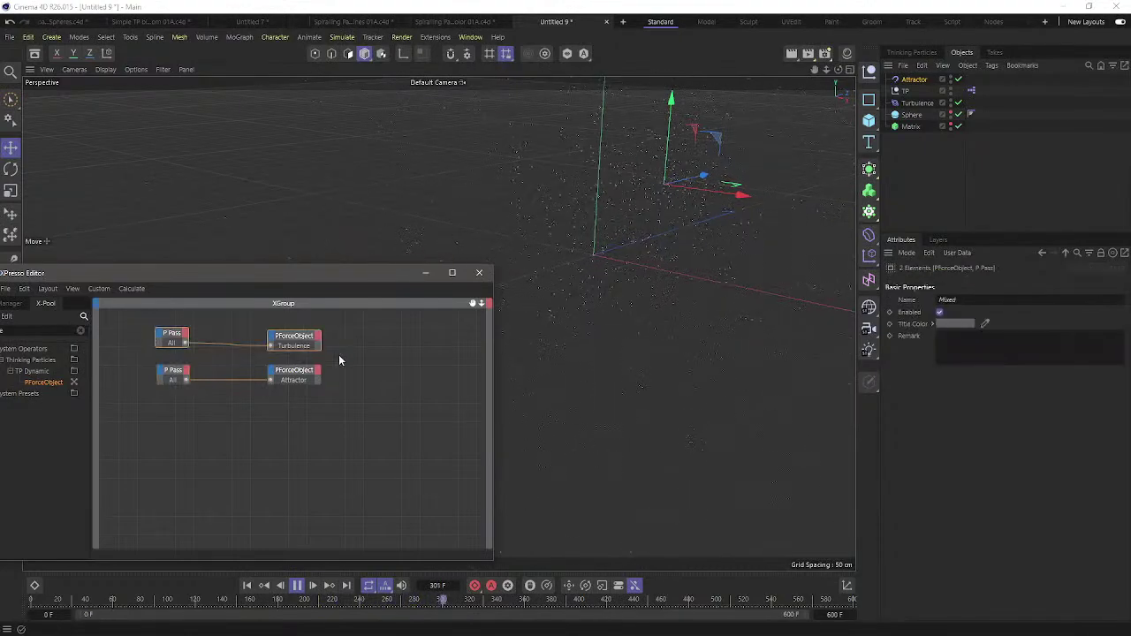
drag(144, 355, 387, 410)
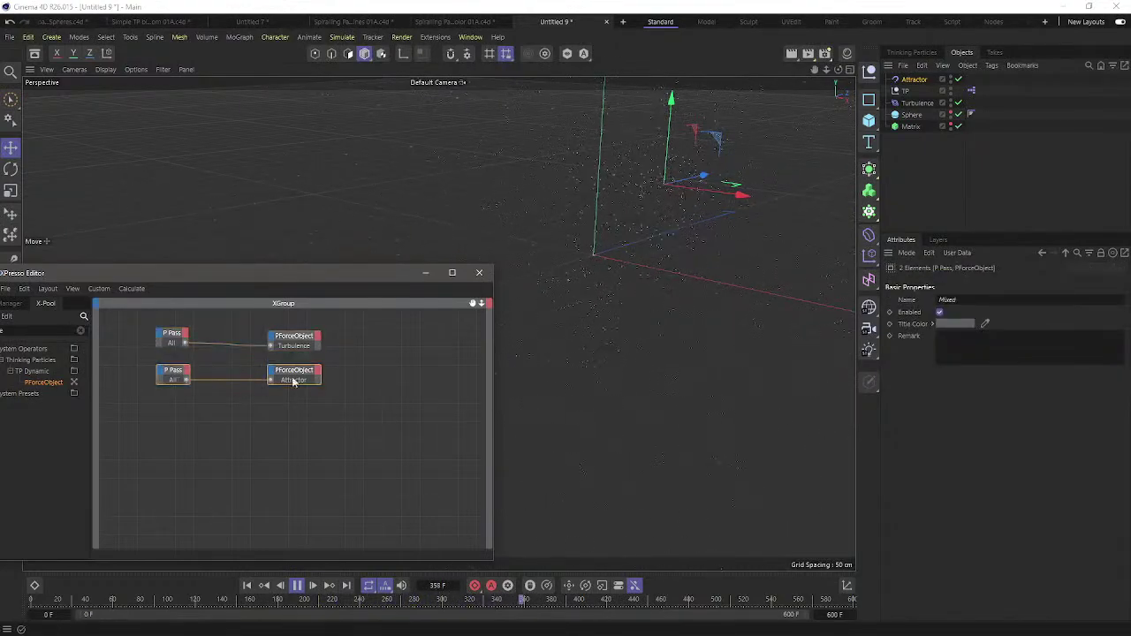
mouse_move(290, 367)
mouse_down()
mouse_move(292, 312)
mouse_move(288, 371)
mouse_up()
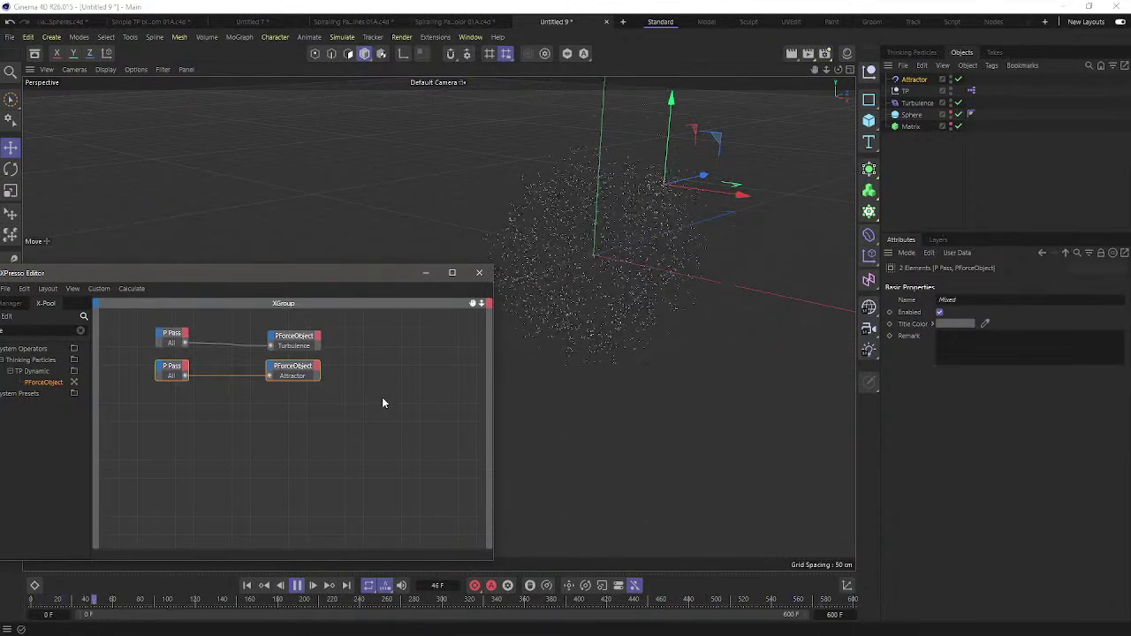
Replay the simulation from the first frame to check how Turbulence and the Attractor move the particles
click(299, 588)
click(250, 587)
click(297, 588)
click(247, 588)
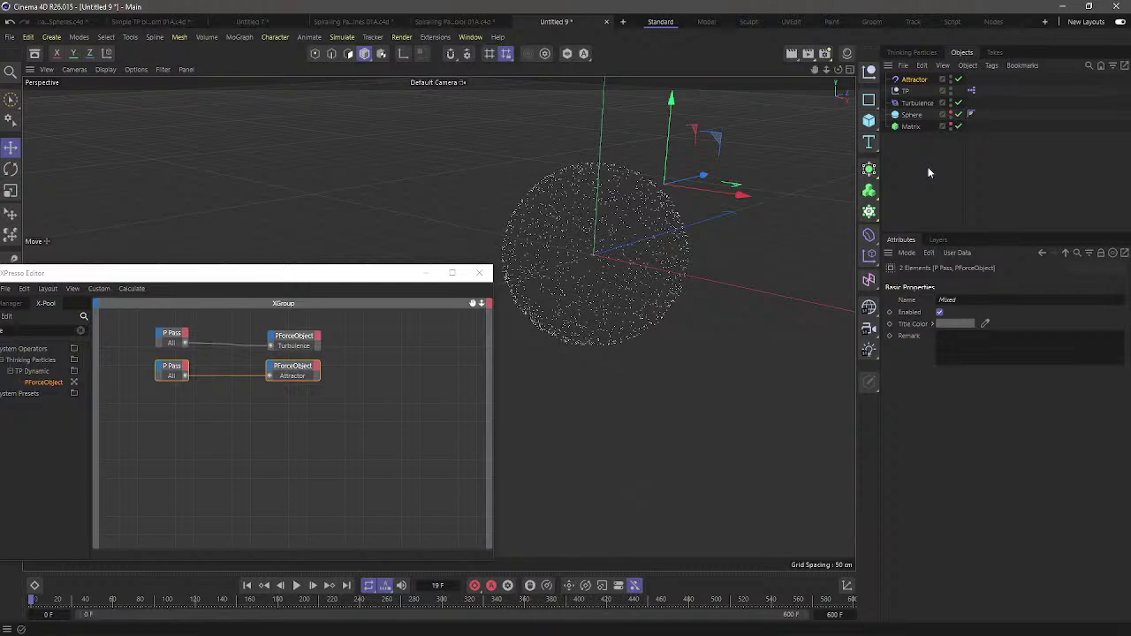
click(297, 586)
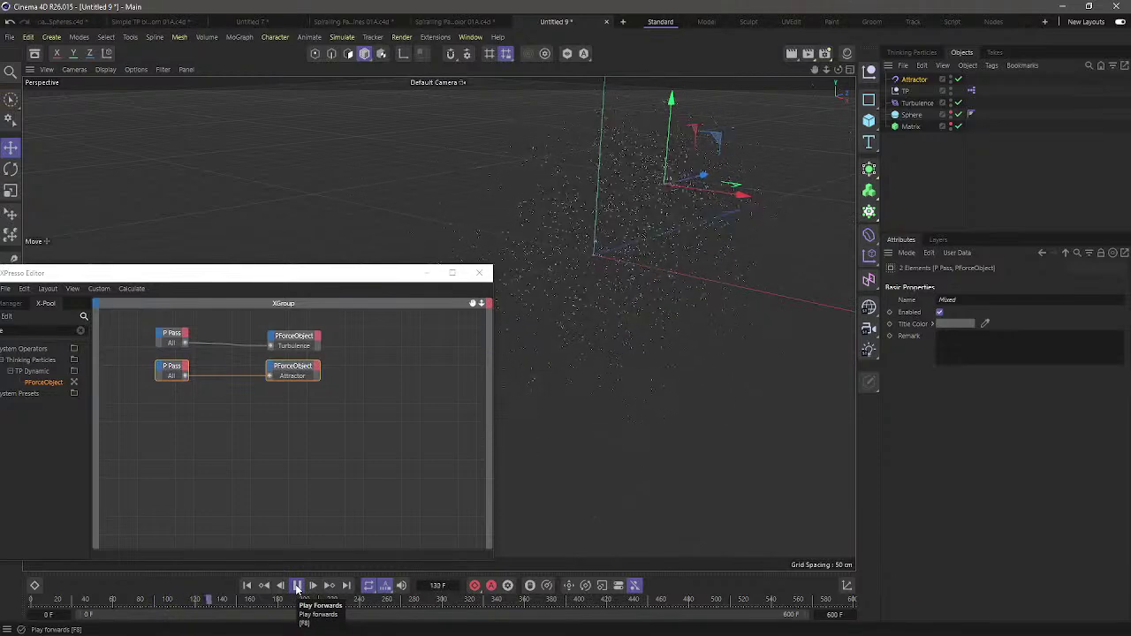
click(297, 585)
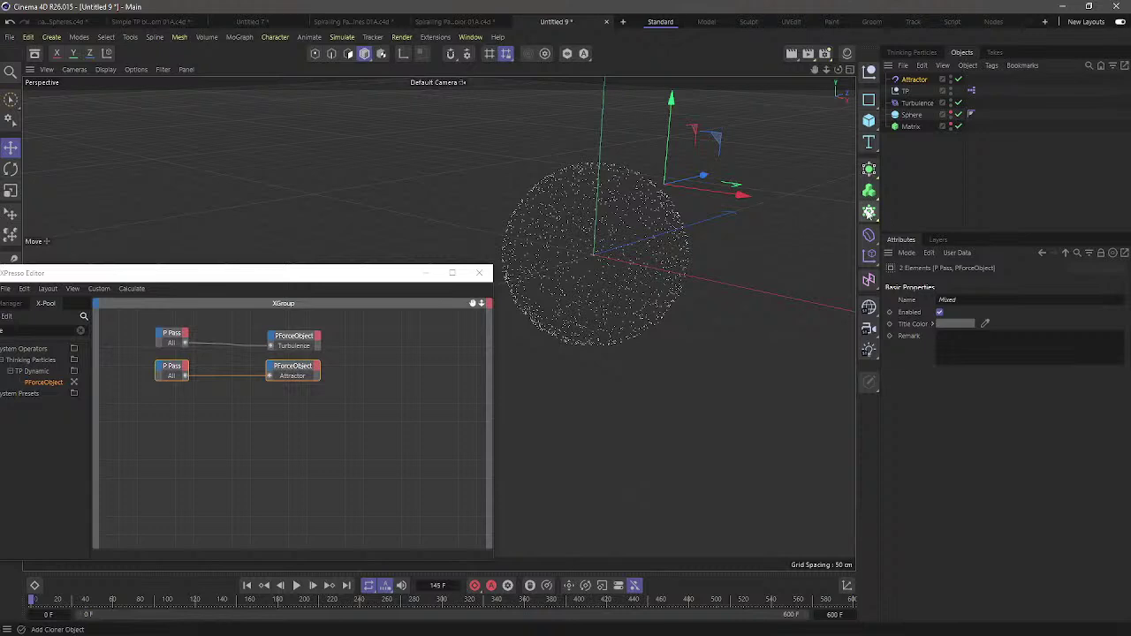
Add a Cloner object to the scene
click(869, 212)
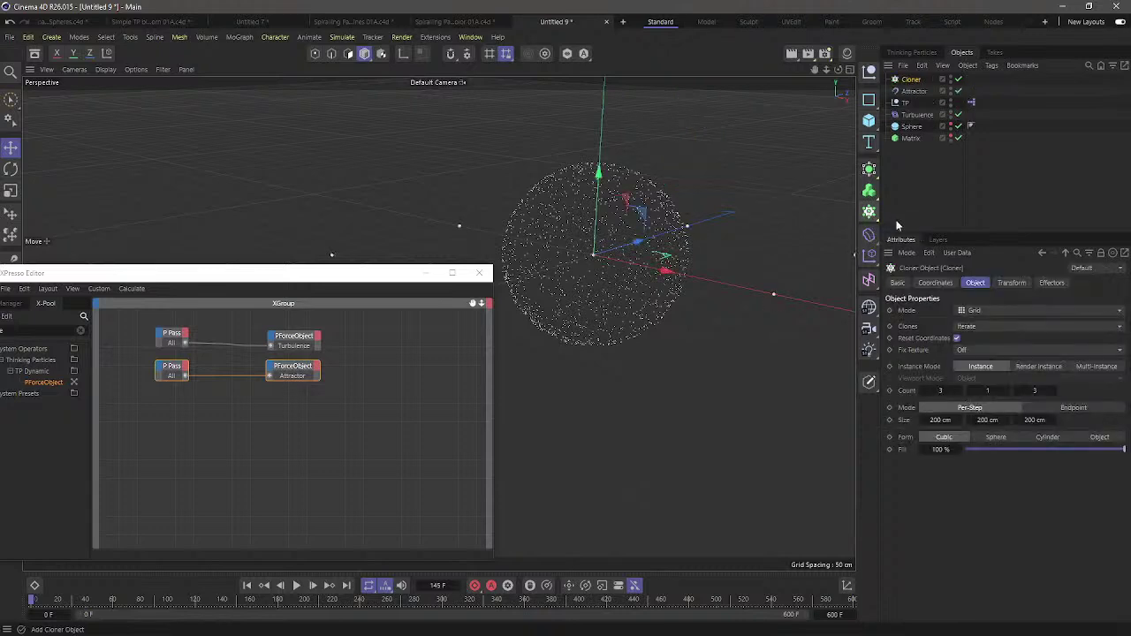
Add a cube as a child of the Cloner and set its X, Y and Z sizes to 5 cm
click(868, 120)
drag(914, 96, 914, 91)
double_click(974, 311)
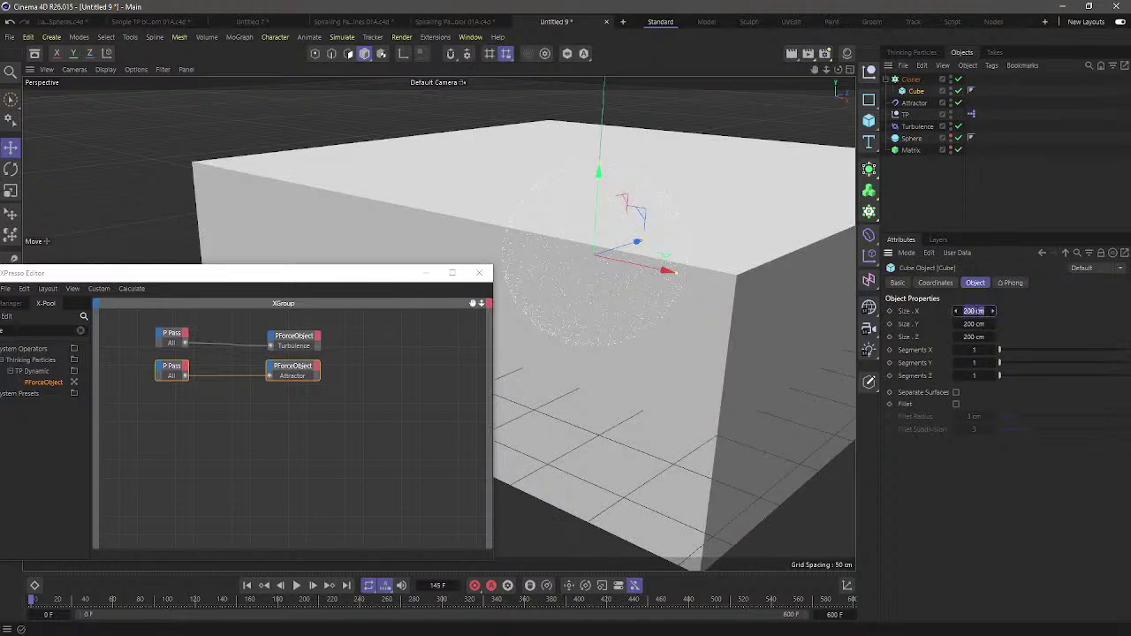
text(5)
key(Tab)
text(5)
key(Tab)
text(5)
key(Return)
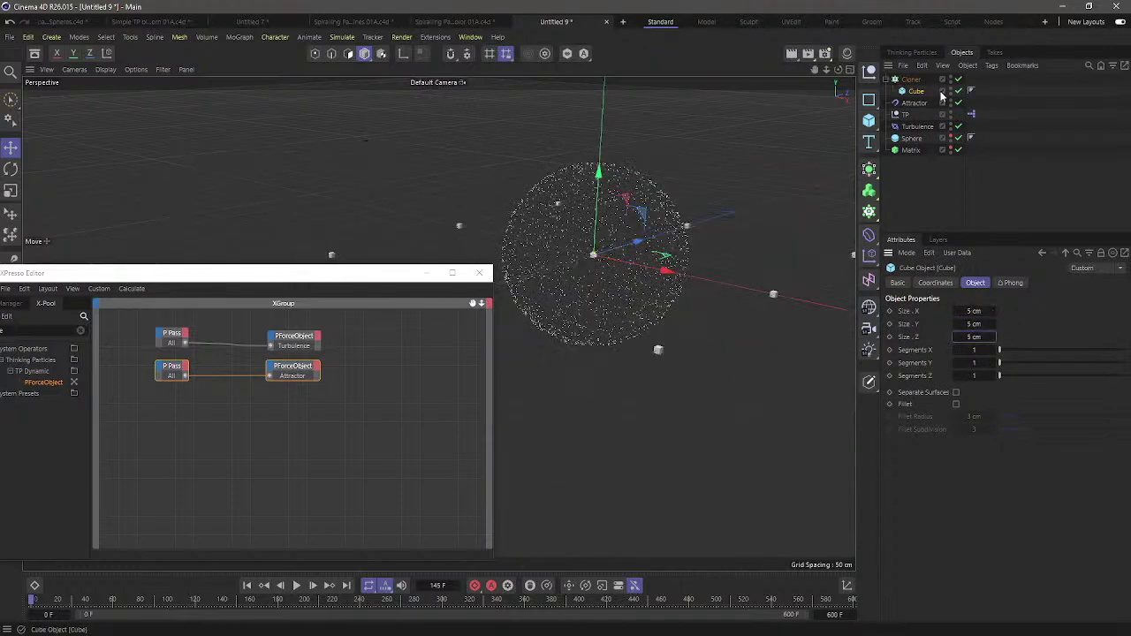
Move the Cloner below the Matrix object in the hierarchy and set its Mode to Object
drag(922, 174, 922, 167)
click(997, 313)
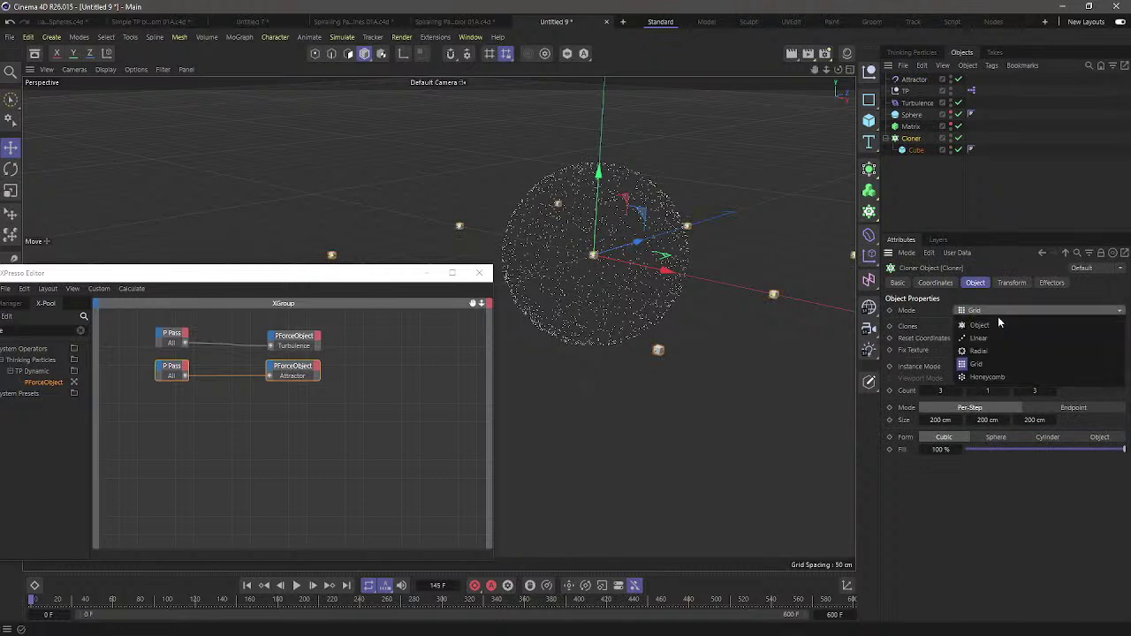
click(999, 326)
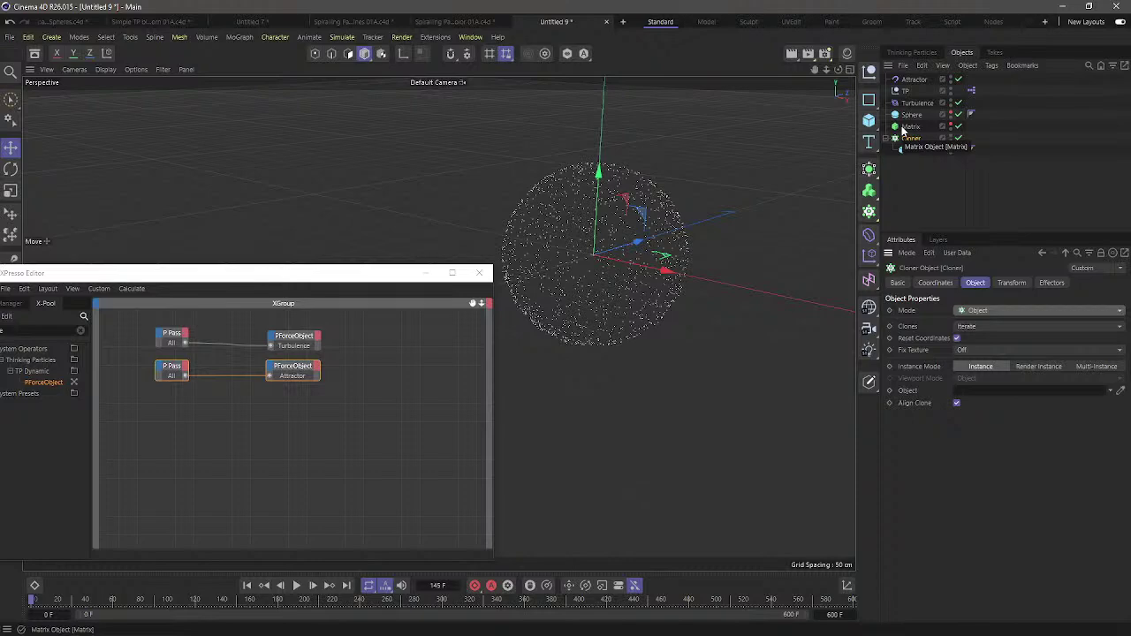
Play the simulation with the Matrix object shown and the Cloner disabled, and return to the first frame
click(958, 129)
click(297, 588)
click(959, 139)
click(297, 588)
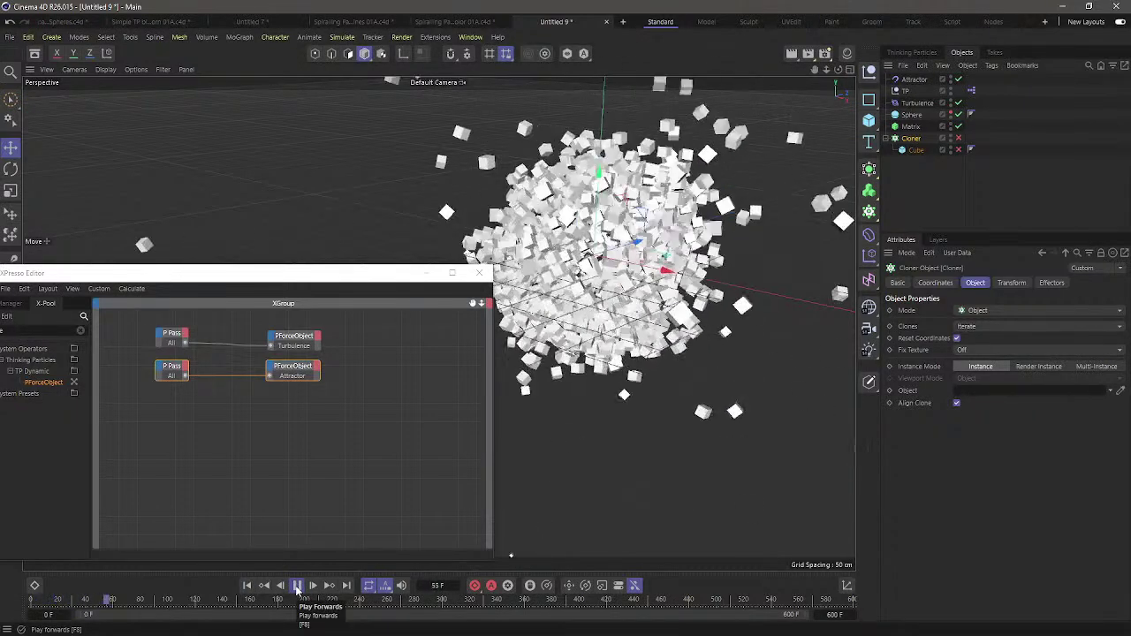
click(297, 587)
click(246, 585)
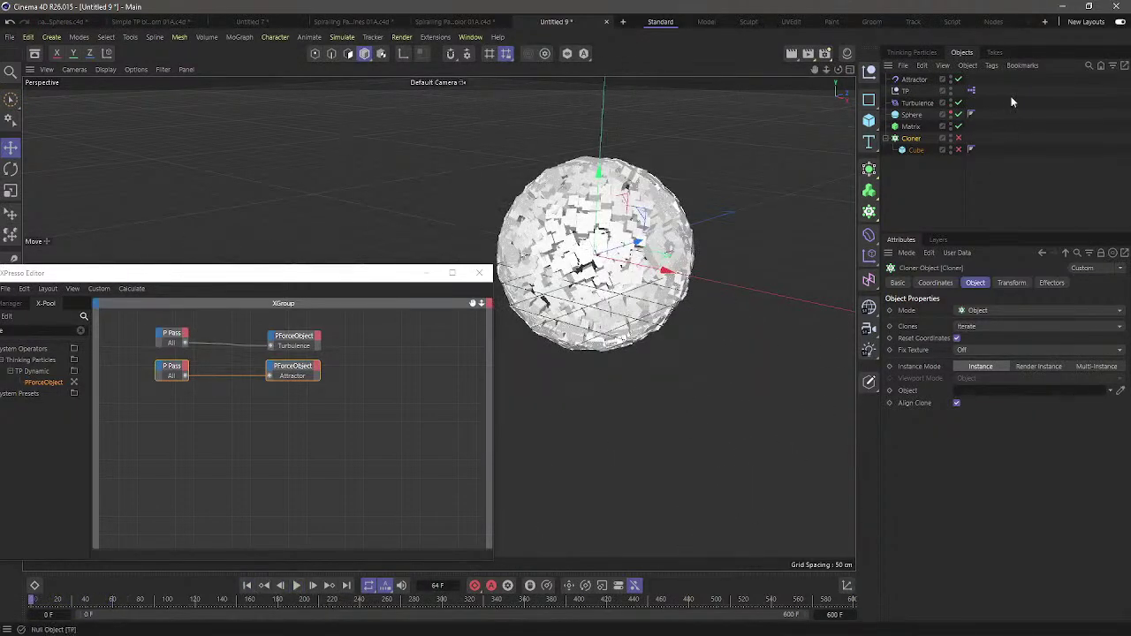
Re-enable the Cloner and its cube, and hide the Matrix object in the viewport while keeping it enabled
click(959, 150)
click(958, 127)
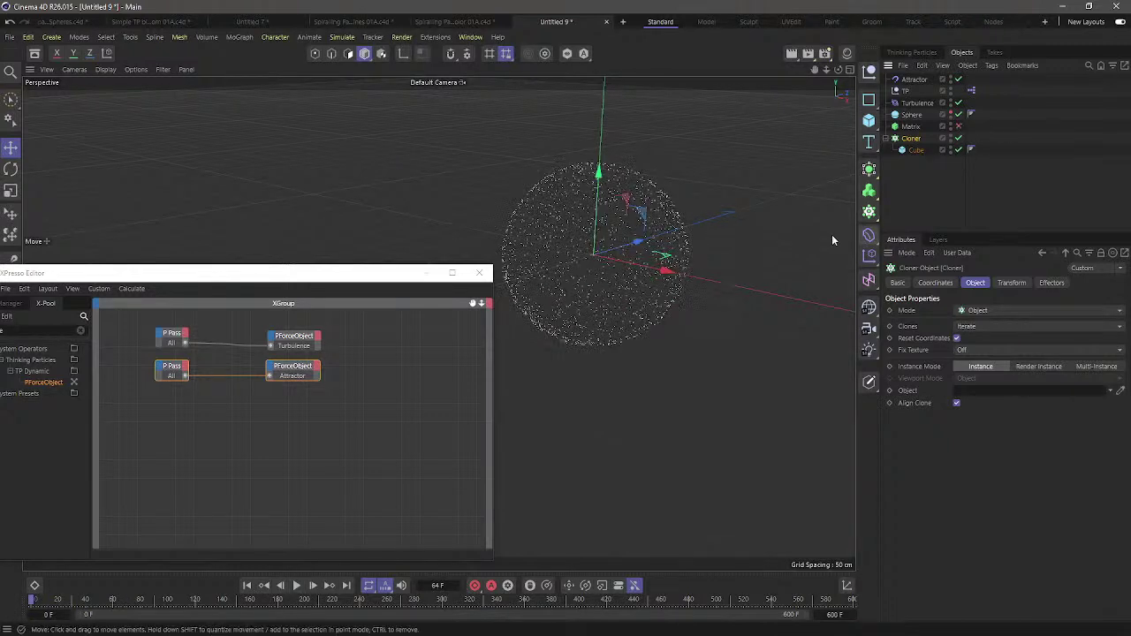
click(959, 127)
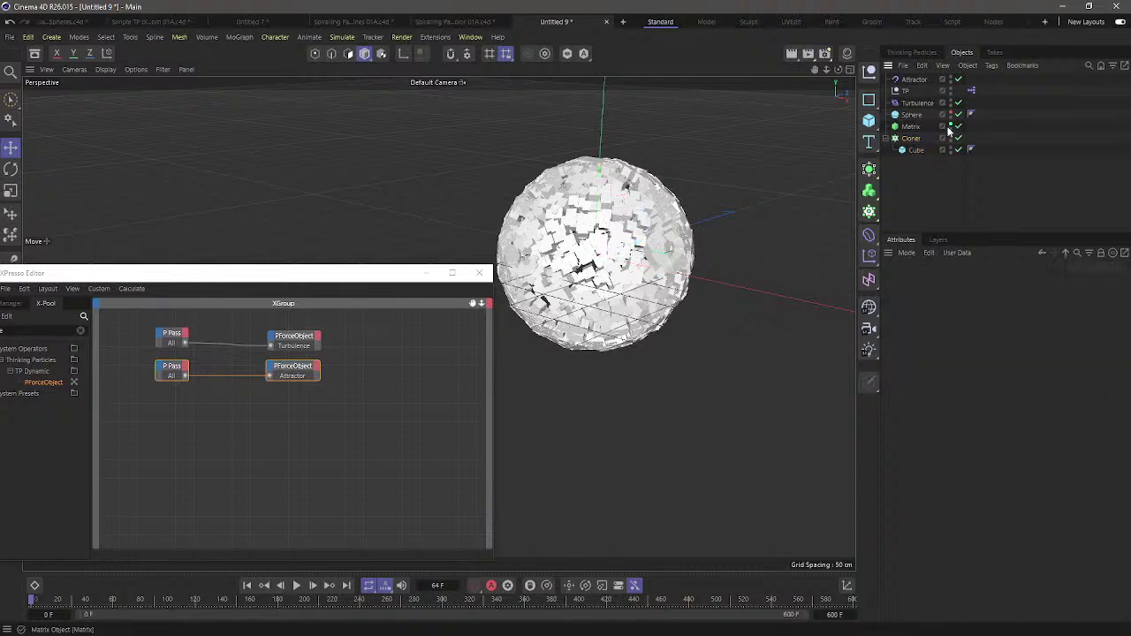
click(950, 127)
click(911, 126)
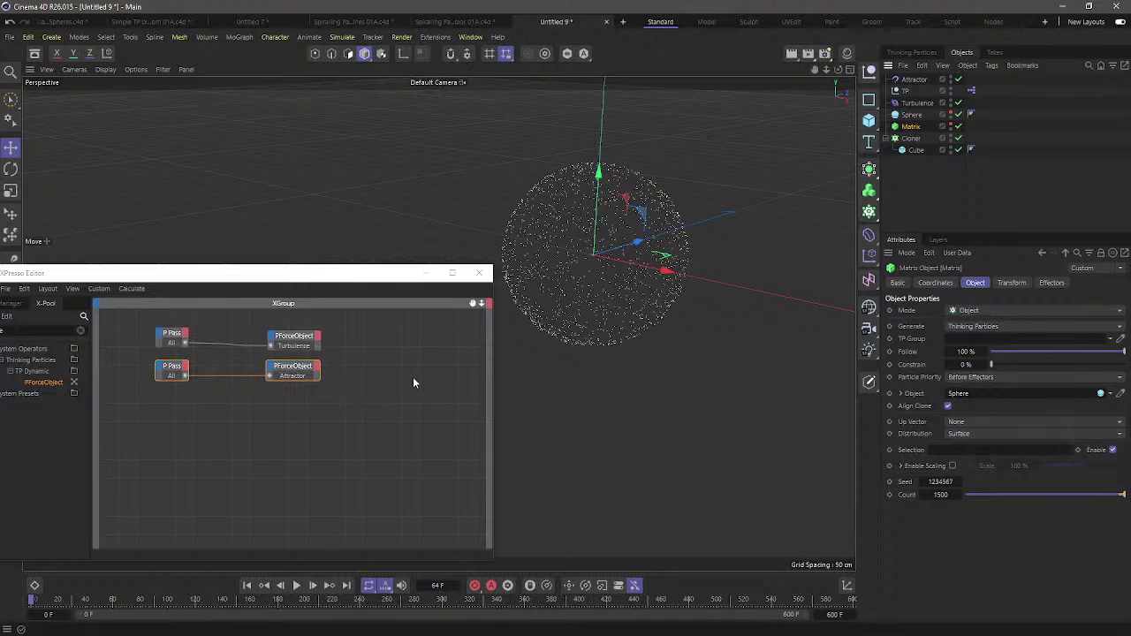
Assign the All group from Thinking Particles as the Cloner's Object
click(912, 139)
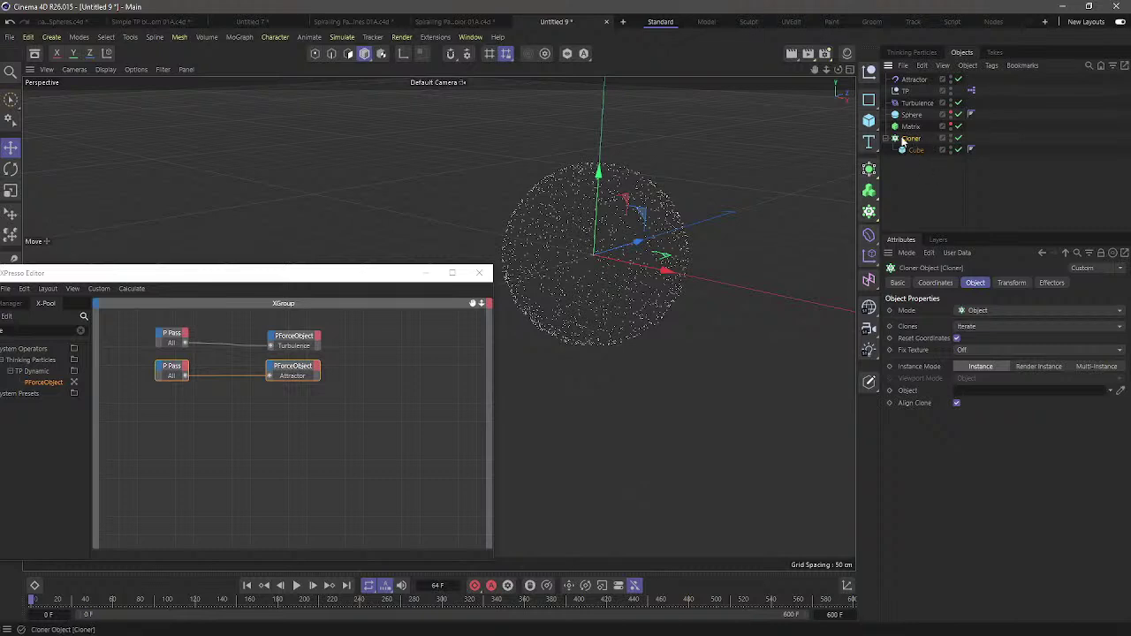
click(916, 53)
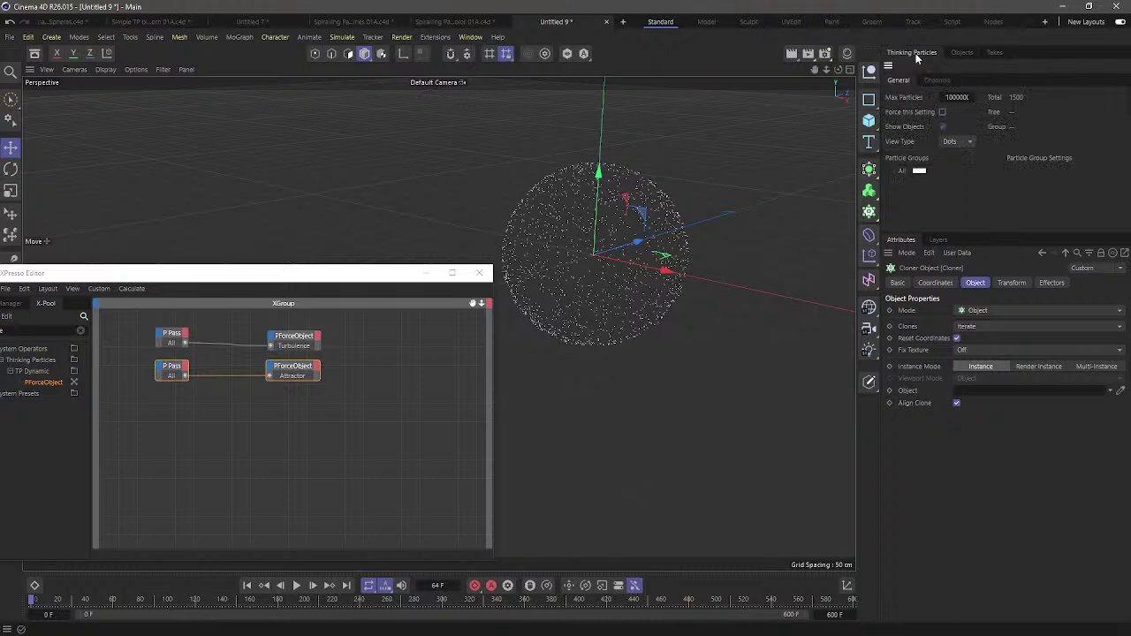
click(343, 37)
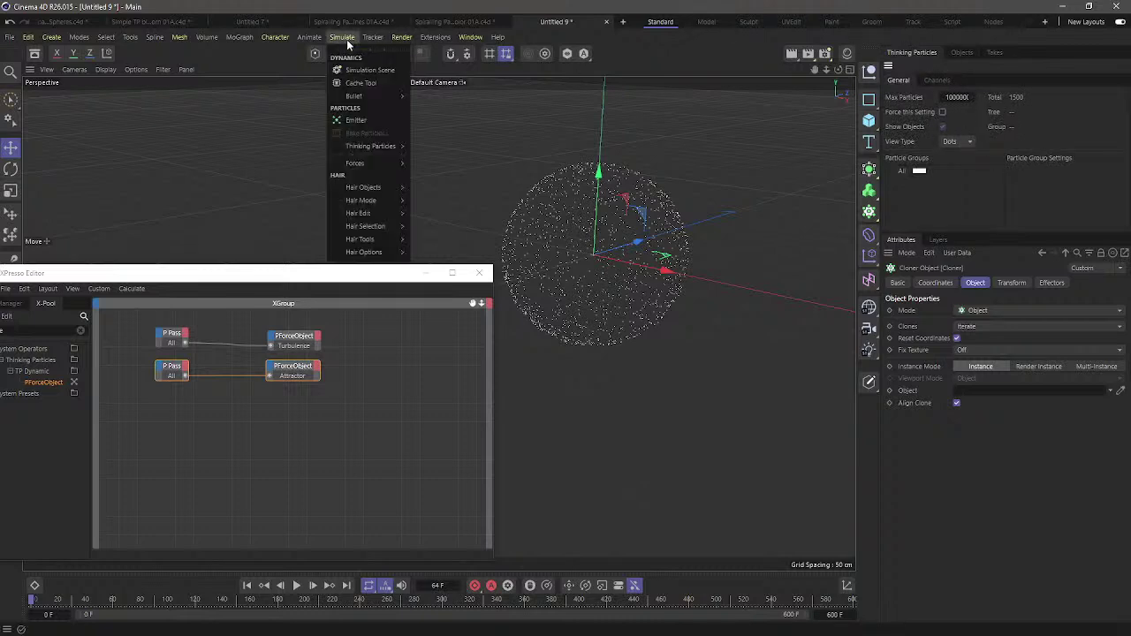
click(744, 211)
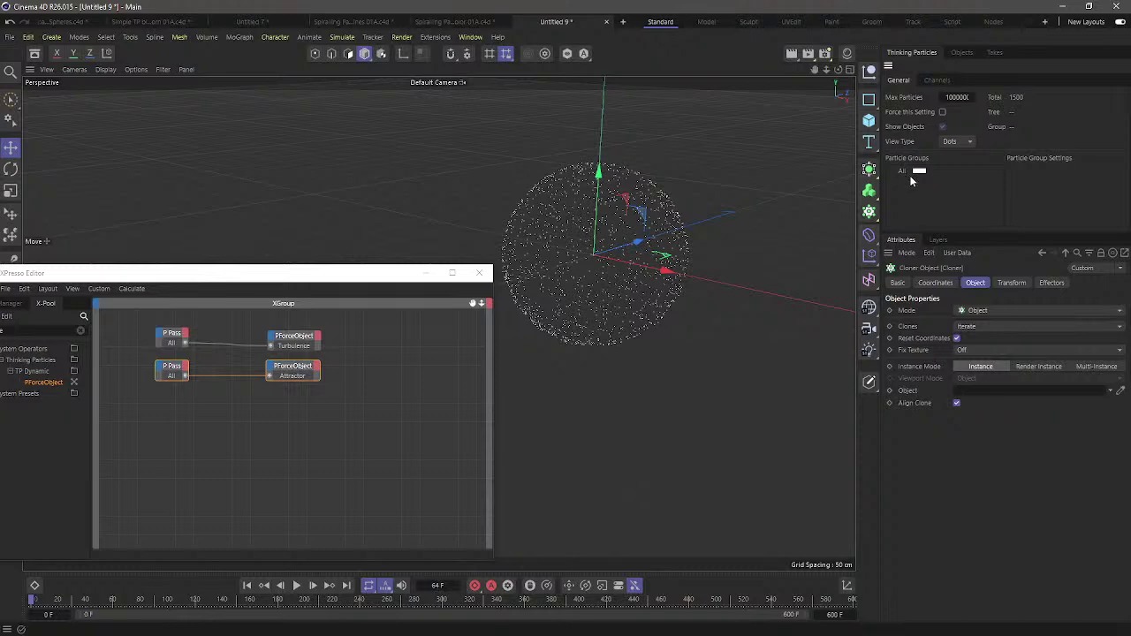
drag(902, 171, 979, 397)
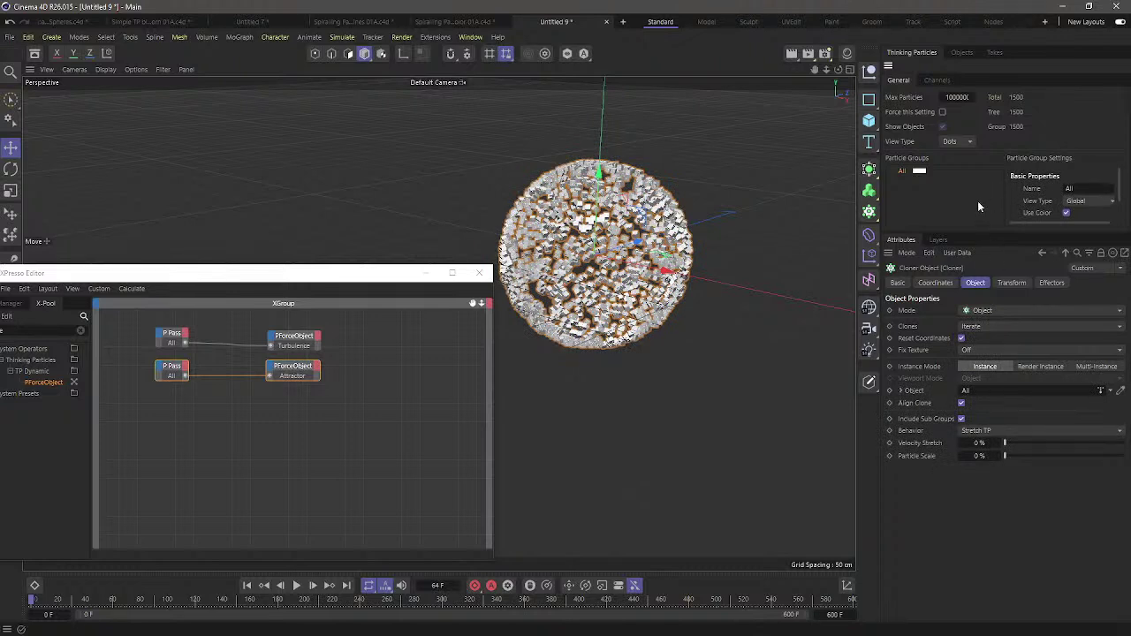
click(963, 53)
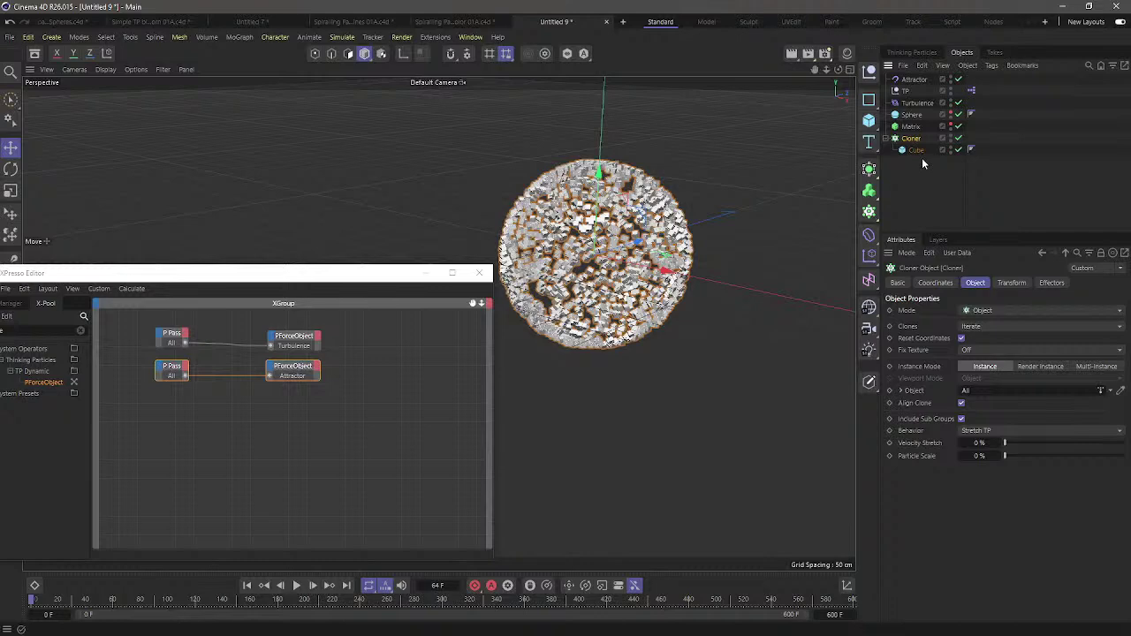
Set the Cloner's Instance Mode to Multi-Instance and play the simulation to check the cloned cubes
click(1085, 366)
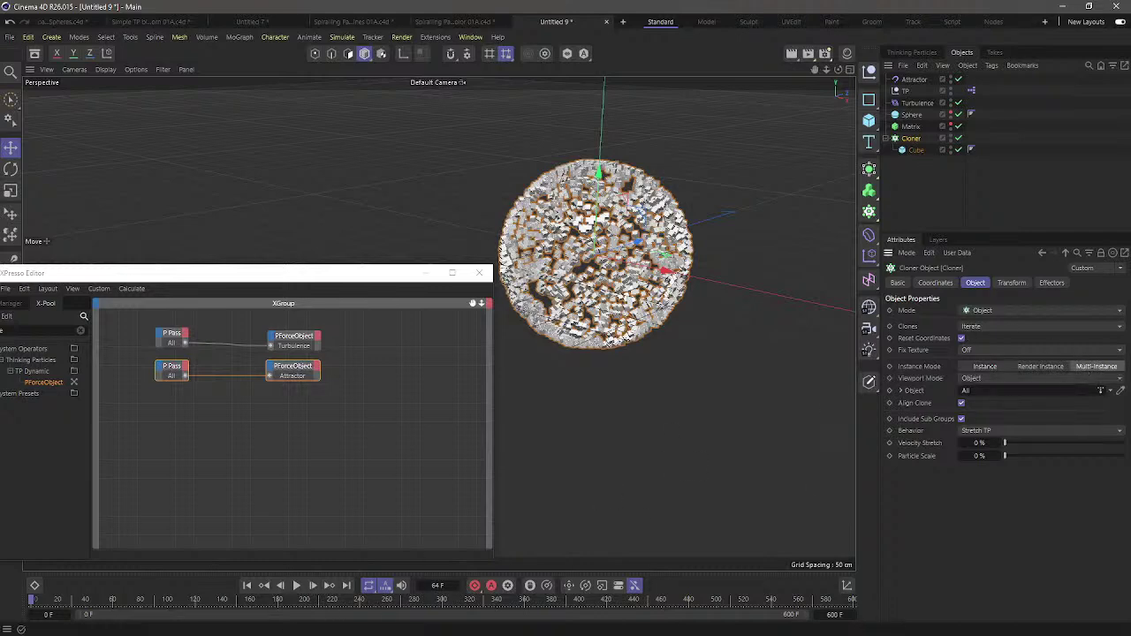
click(298, 586)
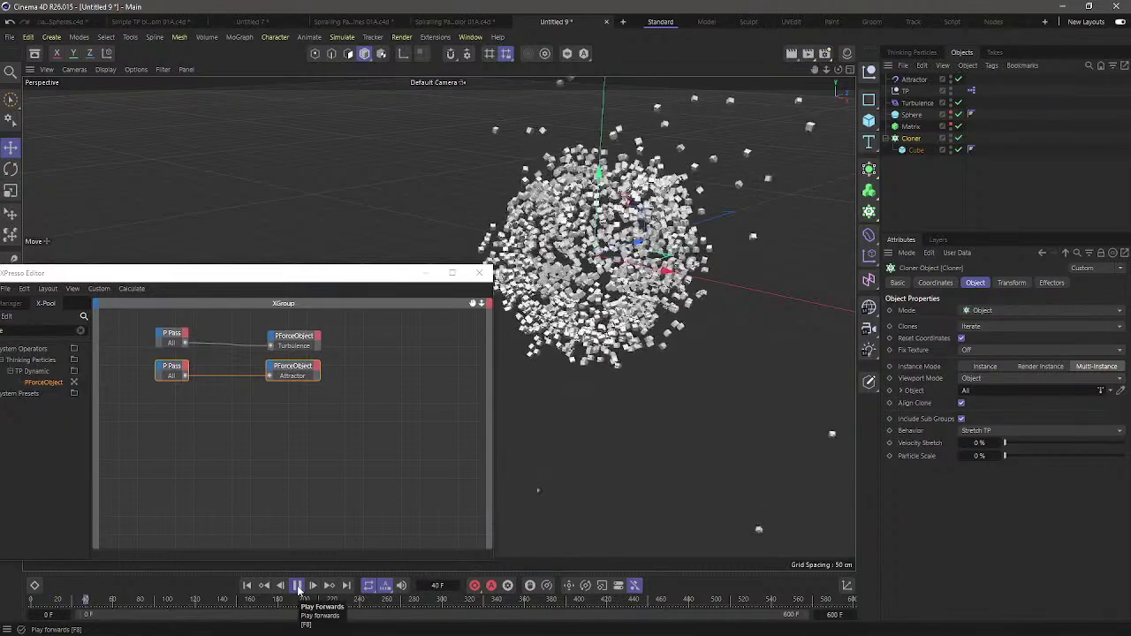
click(298, 586)
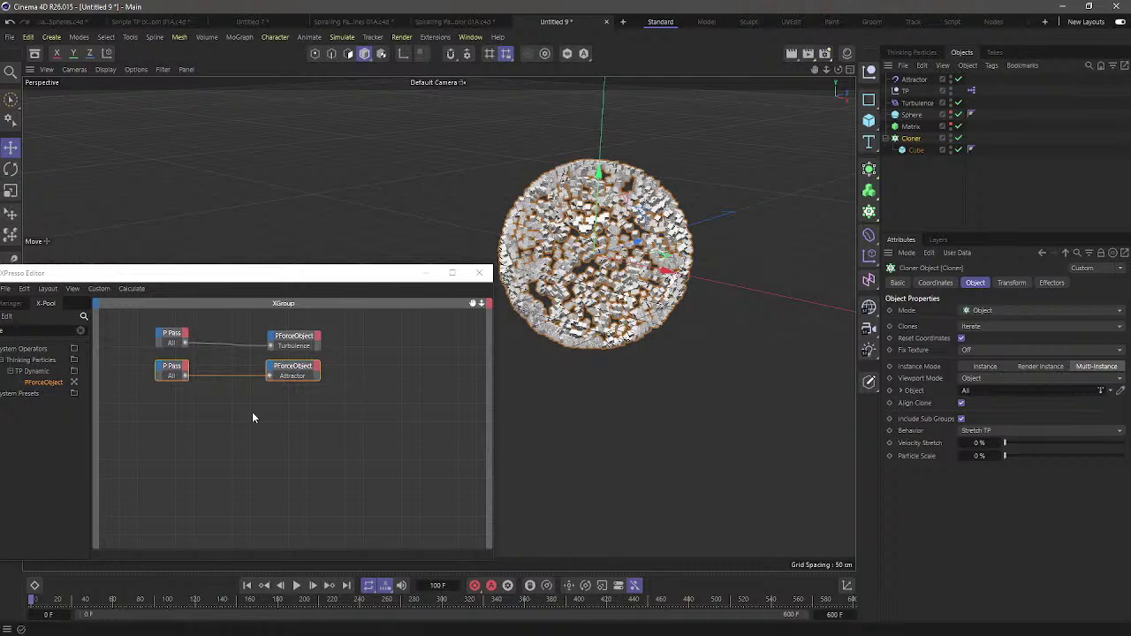
Close the XPresso Editor and create a new project
click(177, 332)
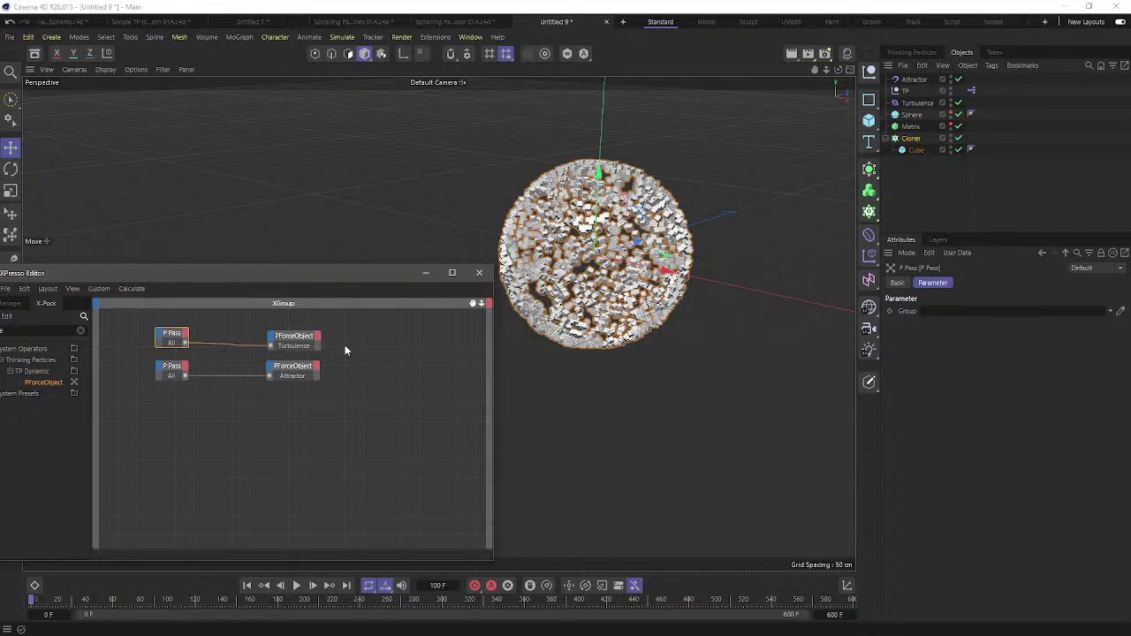
click(480, 274)
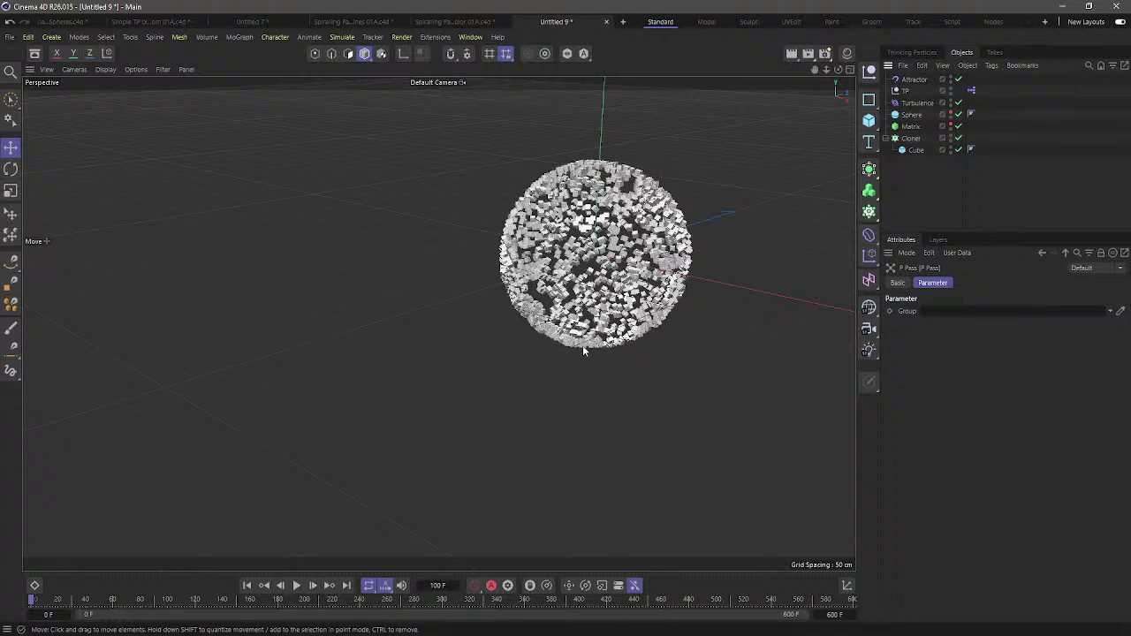
key(ctrl+n)
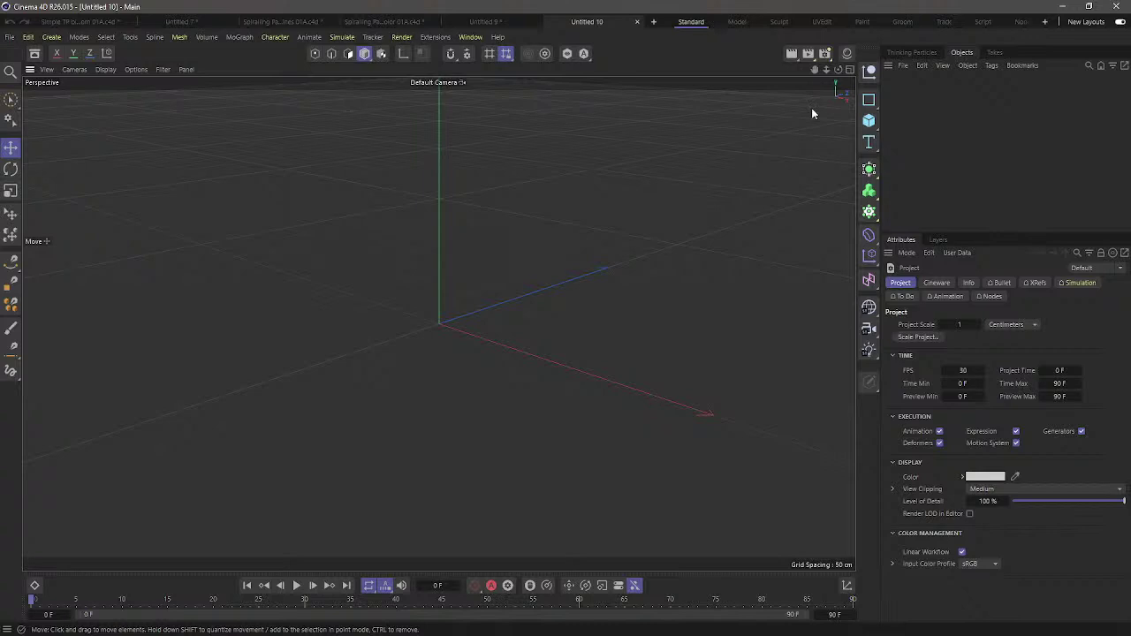
Add a sphere of type Icosahedron with 64 segments
click(869, 120)
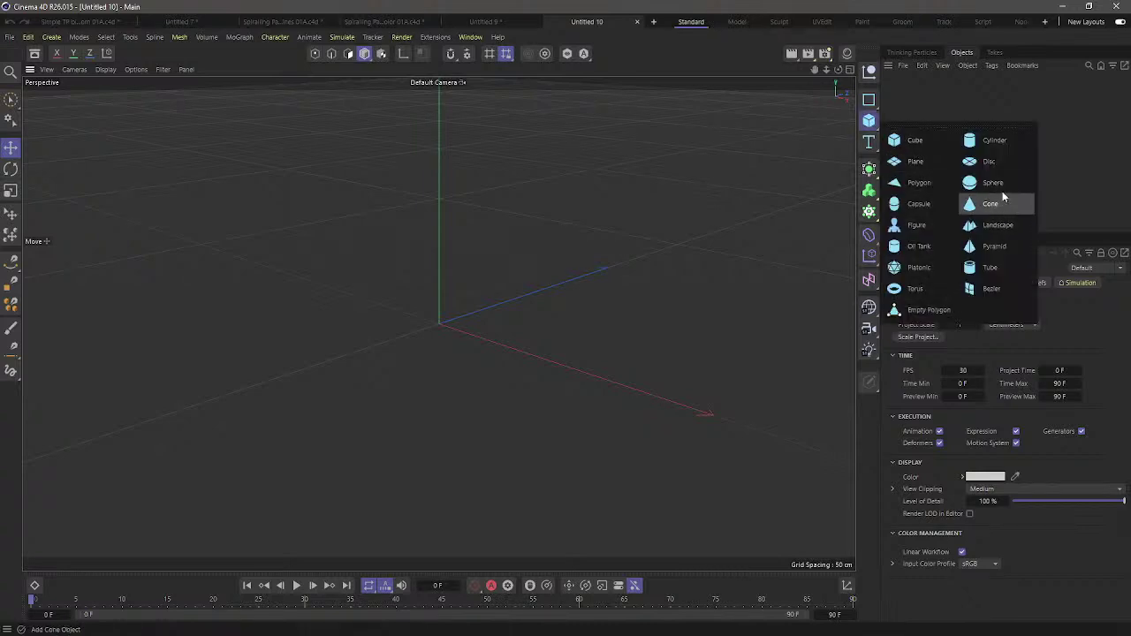
click(993, 182)
click(982, 336)
click(975, 415)
double_click(966, 324)
text(64)
key(Return)
Switch the viewport display to Gouraud Shading (Lines) and make the sphere editable
click(106, 69)
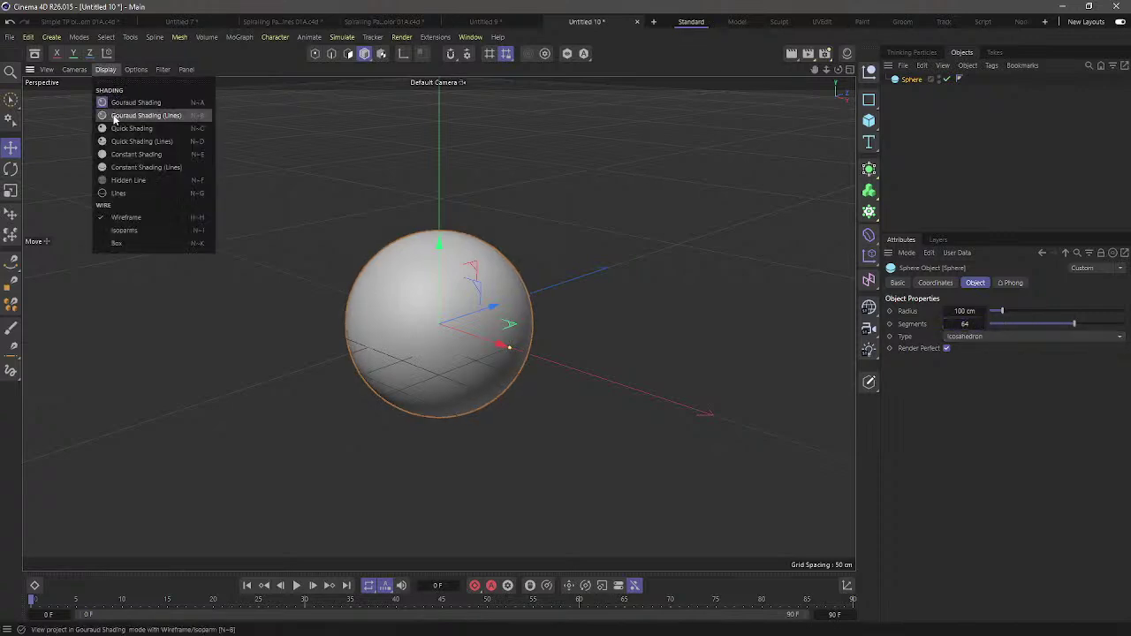
click(133, 116)
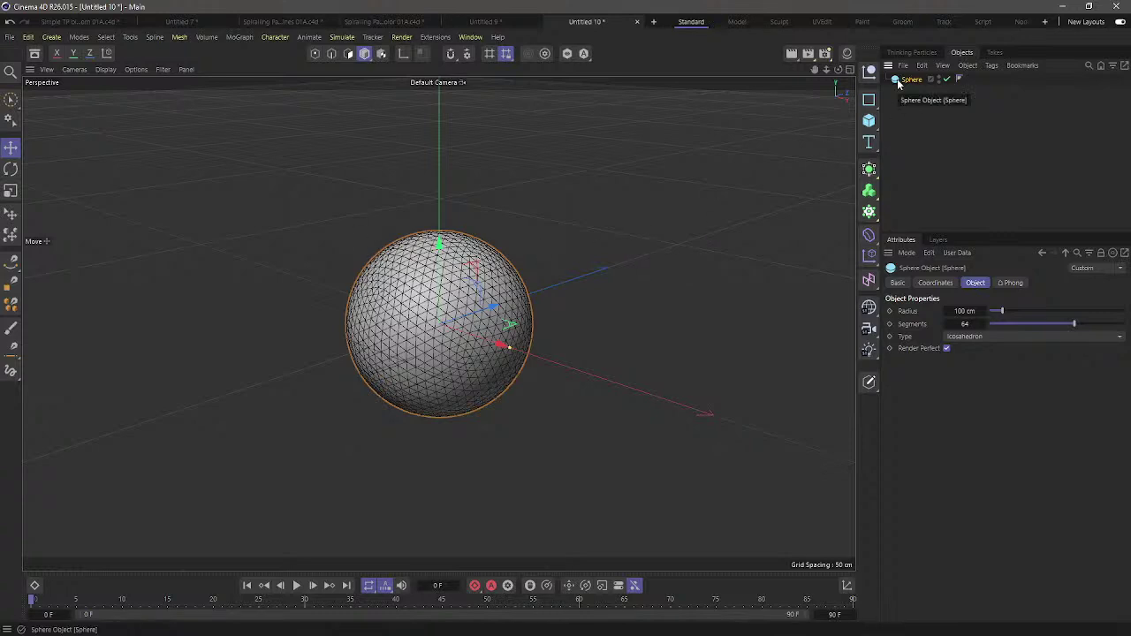
key(c)
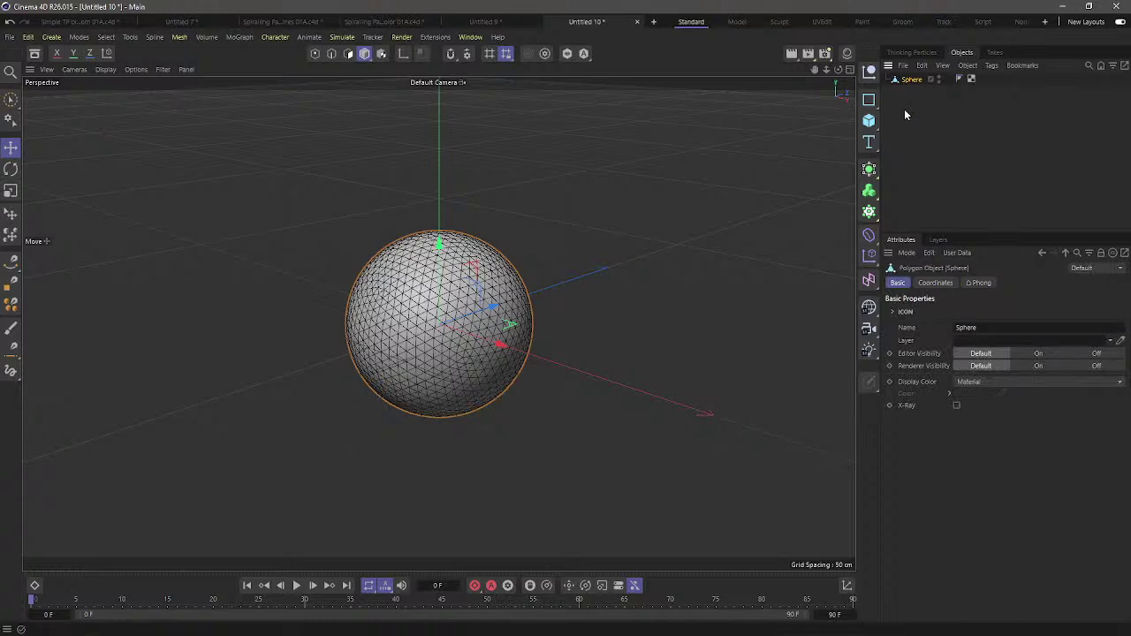
Add a null named TP and give it an XPresso tag
click(869, 70)
double_click(908, 79)
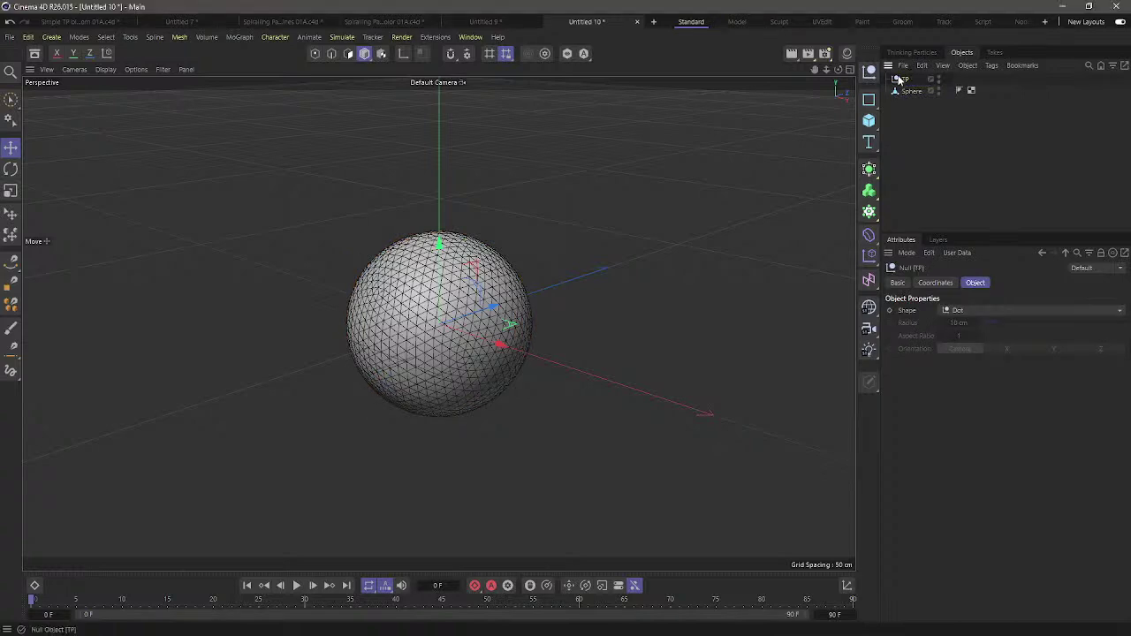
right_click(902, 83)
mouse_move(997, 170)
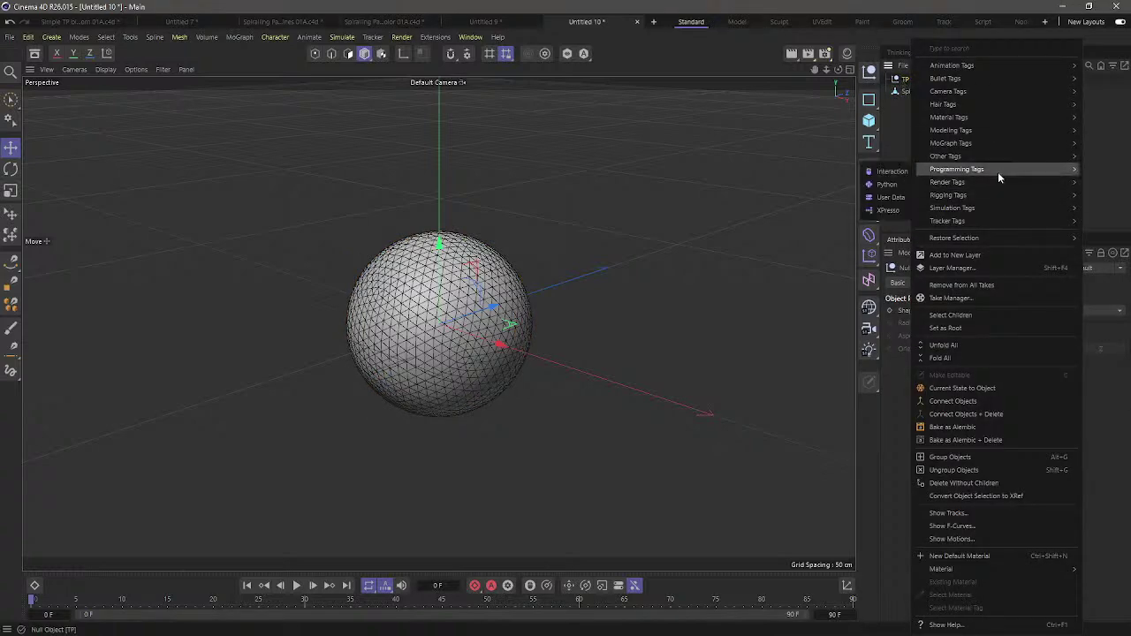
click(893, 210)
Place the XPresso Editor beside the sphere and enlarge its window so both are in view
drag(820, 214, 323, 280)
alt+middle_drag(642, 207, 790, 132)
drag(485, 270, 382, 95)
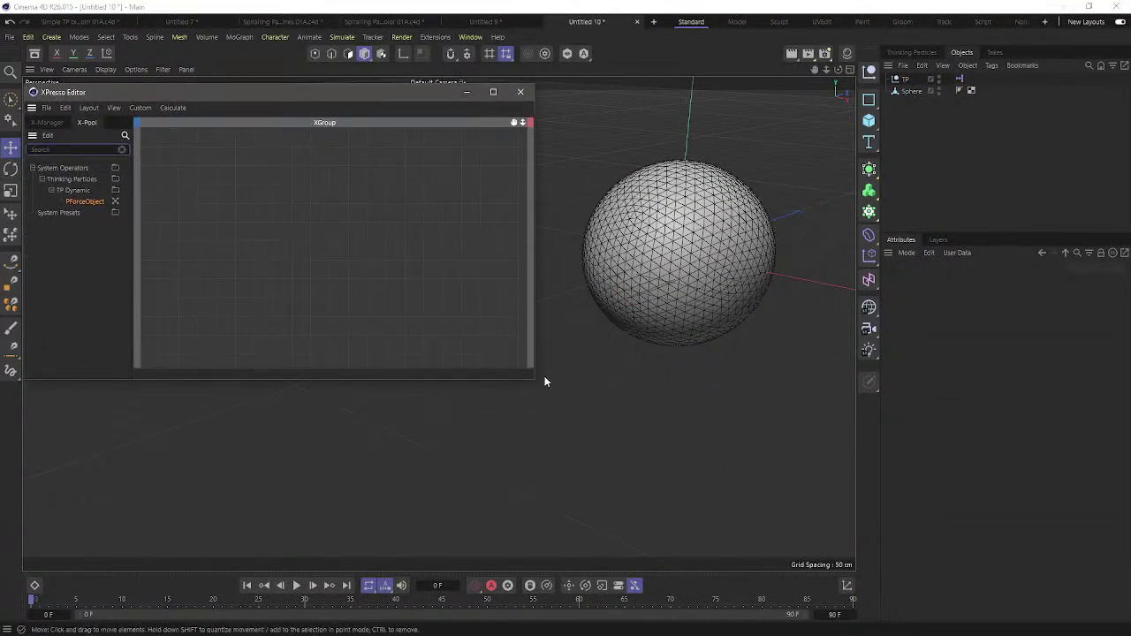
drag(534, 378, 567, 540)
Find the PMatterWaves operator by searching for "matter" and add it to the XGroup
click(79, 149)
text(matter)
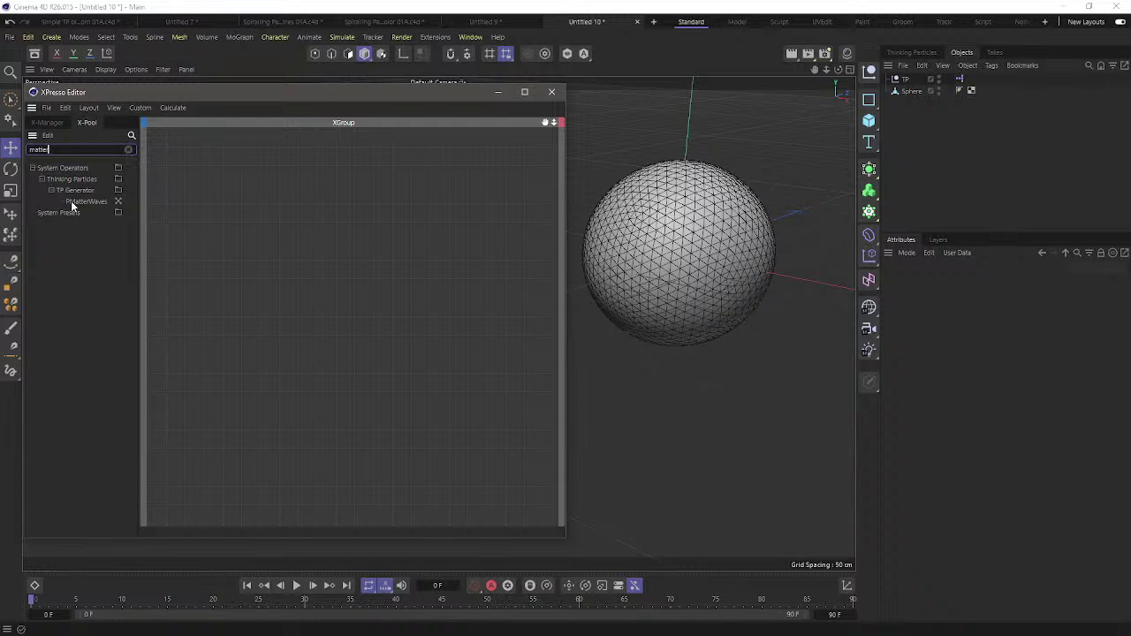
drag(89, 201, 283, 186)
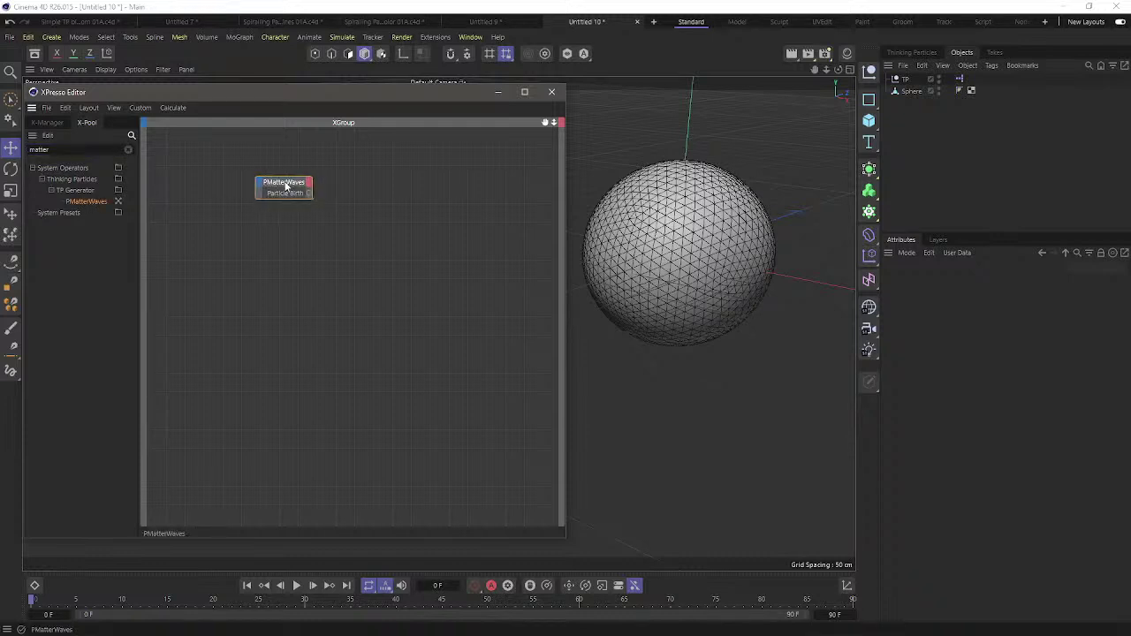
Assign the Sphere as the PMatterWaves node's Object and play the simulation to check the particle emission
drag(991, 233, 978, 172)
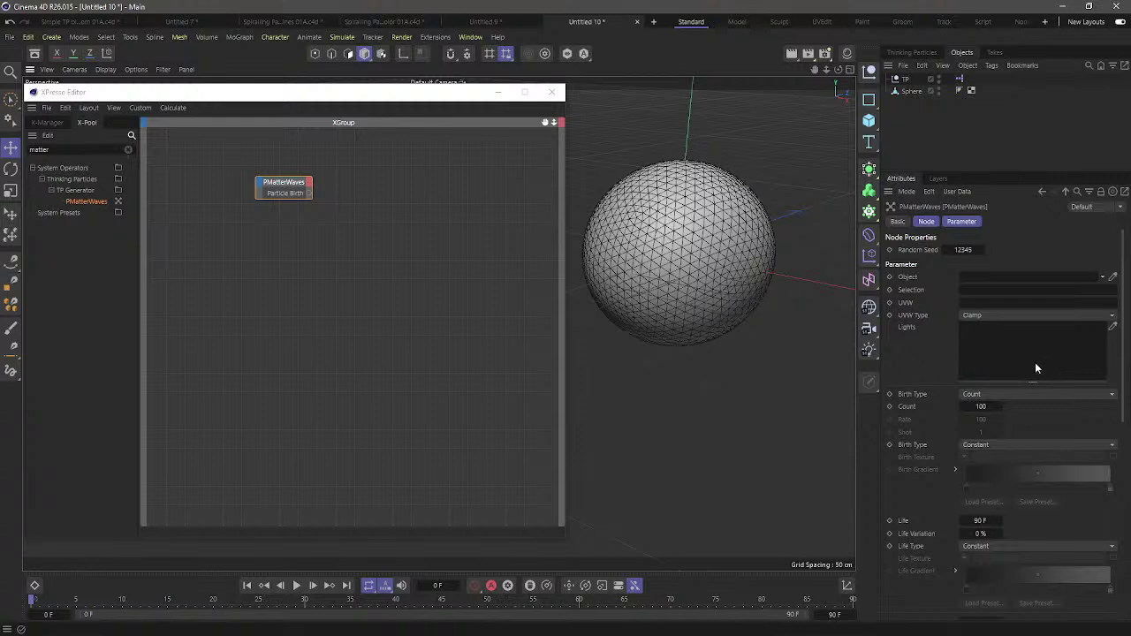
drag(1125, 394, 1127, 485)
scroll(1116, 563, down, 2)
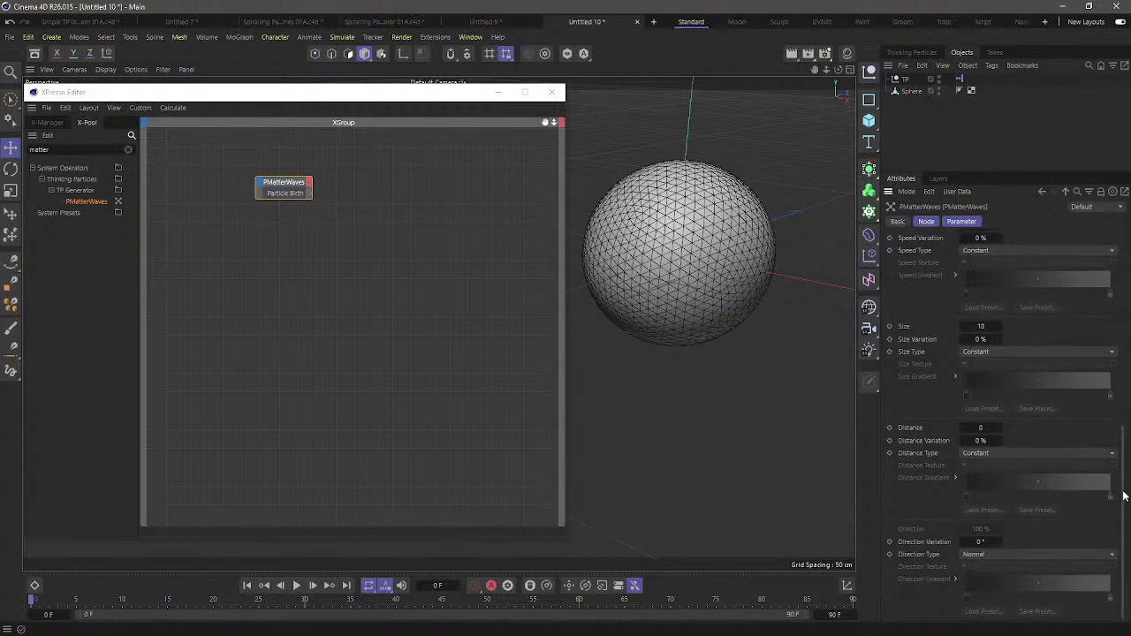
scroll(1115, 495, up, 10)
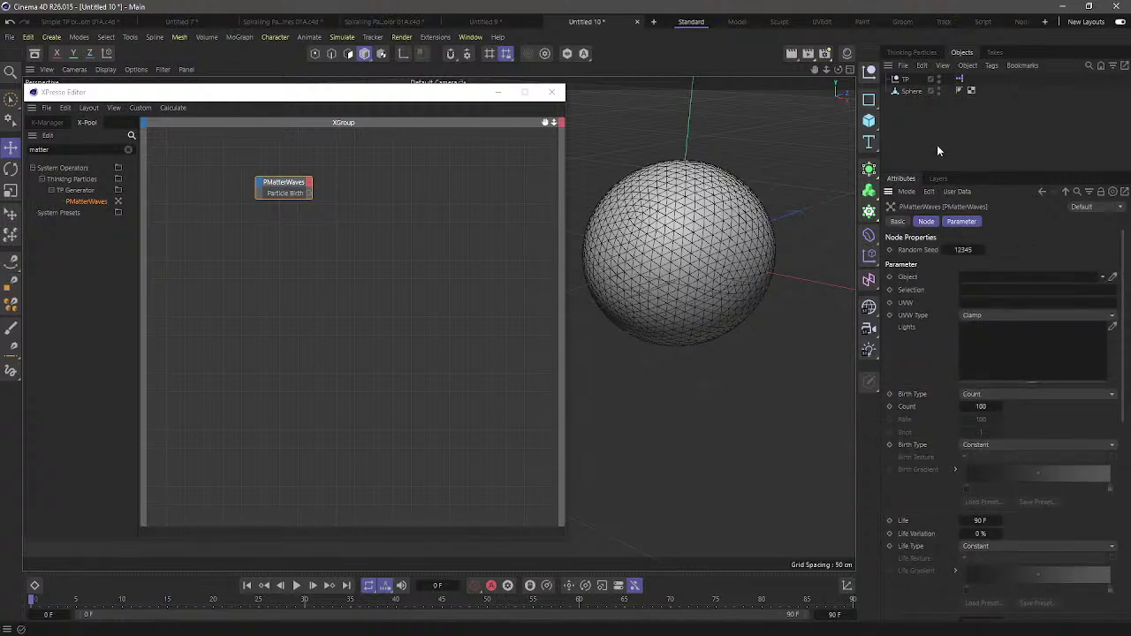
drag(902, 91, 983, 282)
click(297, 585)
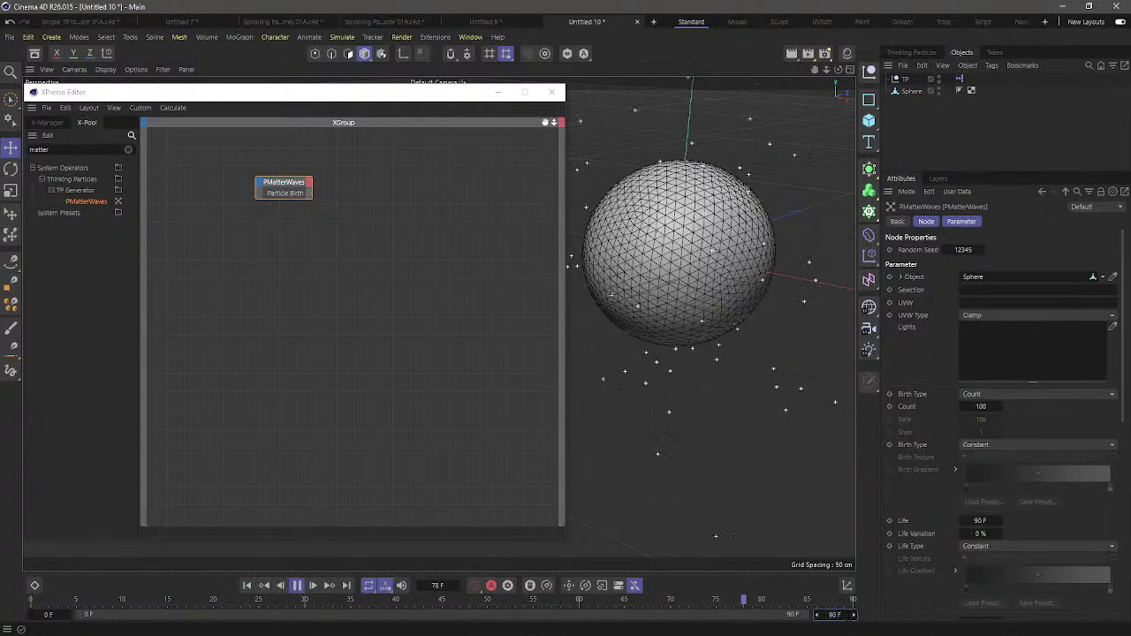
click(297, 585)
Extend the timeline's end to 600 F, display the project settings, and enlarge the object list's area
click(833, 614)
key(Return)
click(664, 155)
click(552, 92)
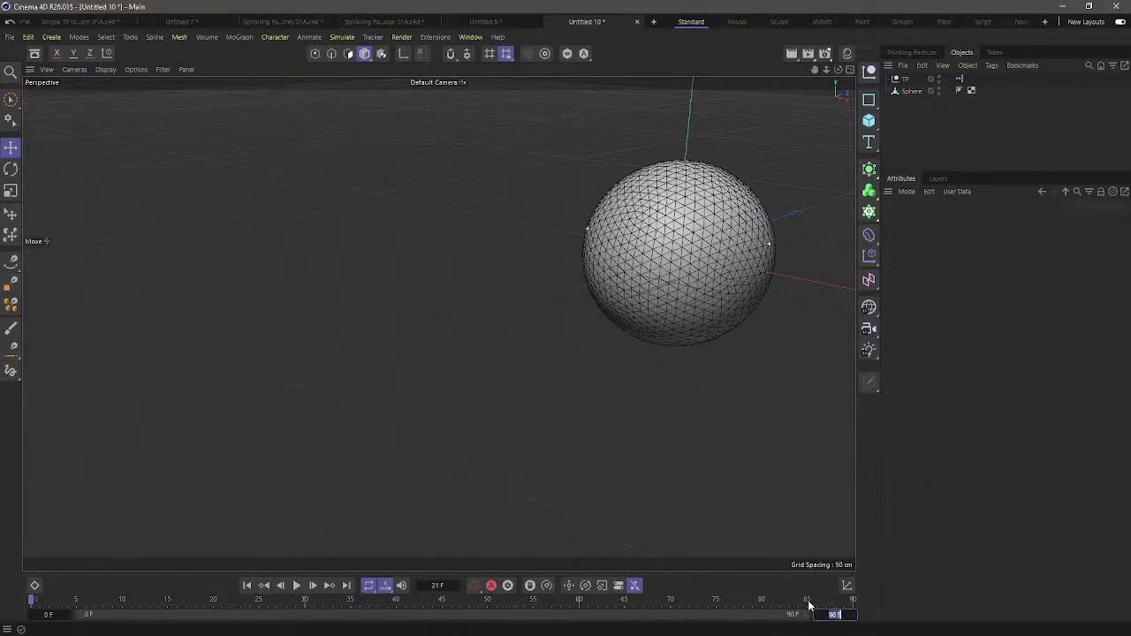
text(600)
key(Return)
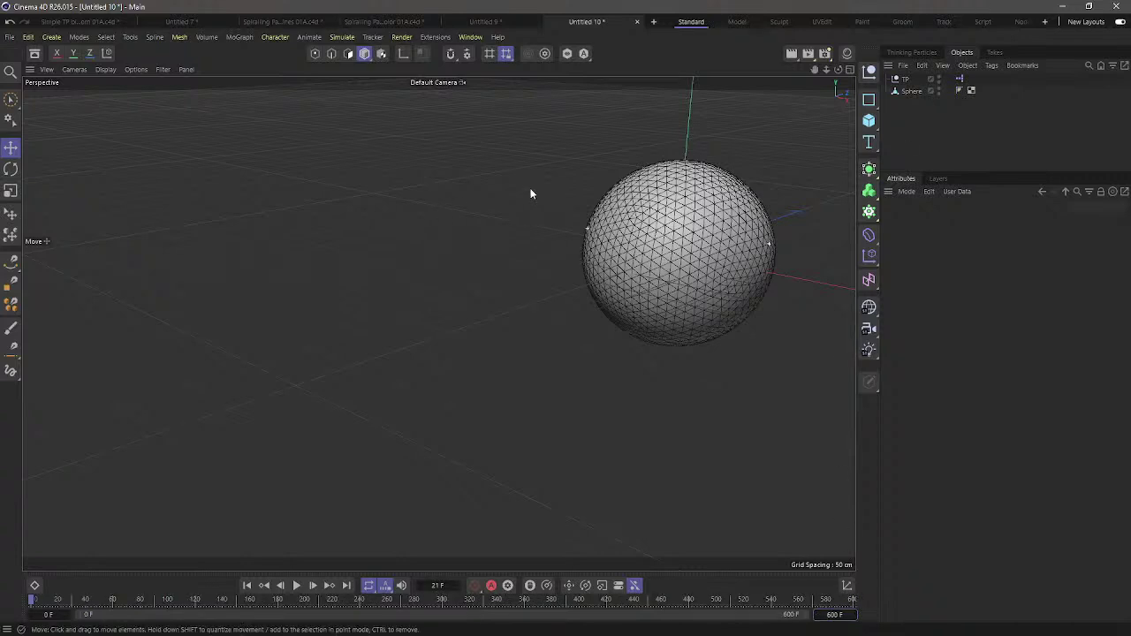
key(ctrl+d)
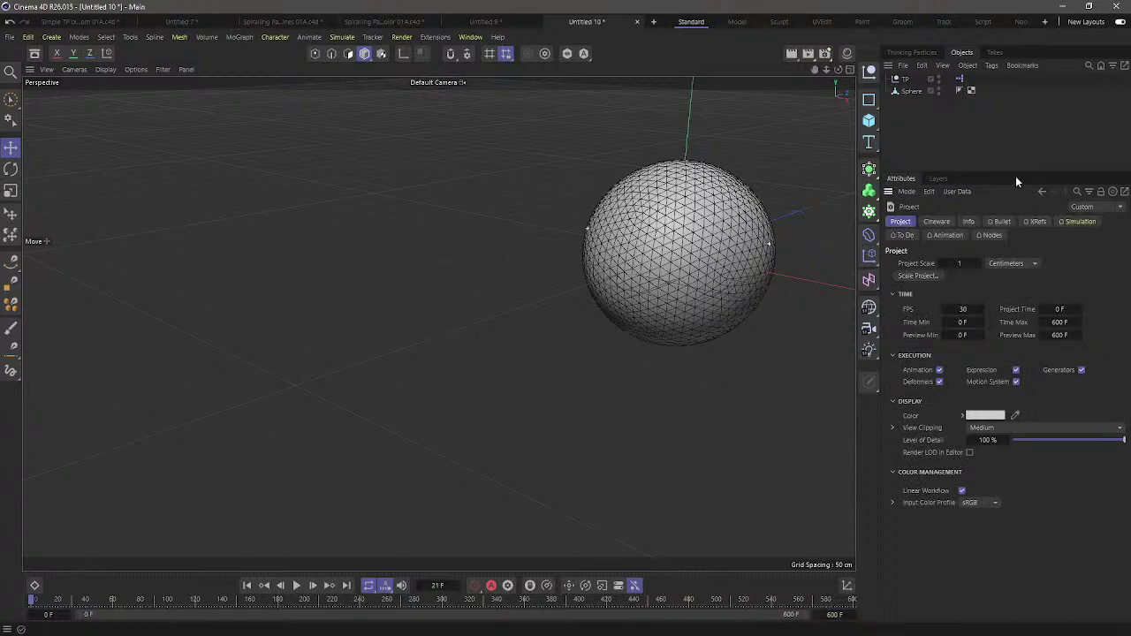
drag(1009, 171, 1005, 257)
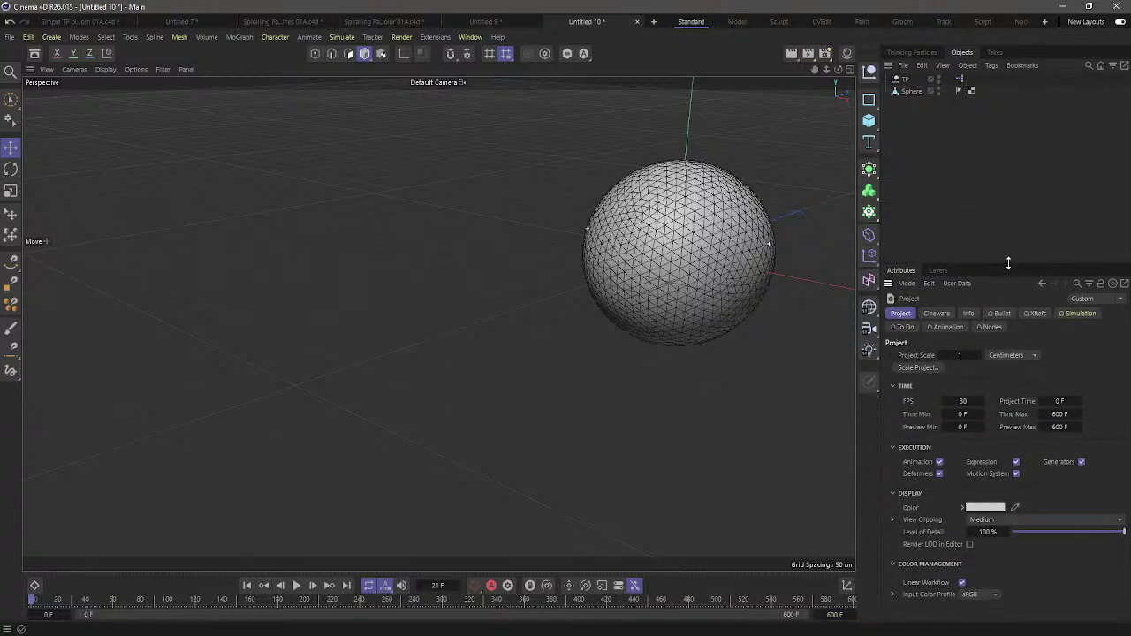
Set the PMatterWaves node's Count to 1000 in the TP null's XPresso and check the emission during playback
double_click(959, 80)
drag(923, 77, 351, 94)
click(296, 585)
click(254, 185)
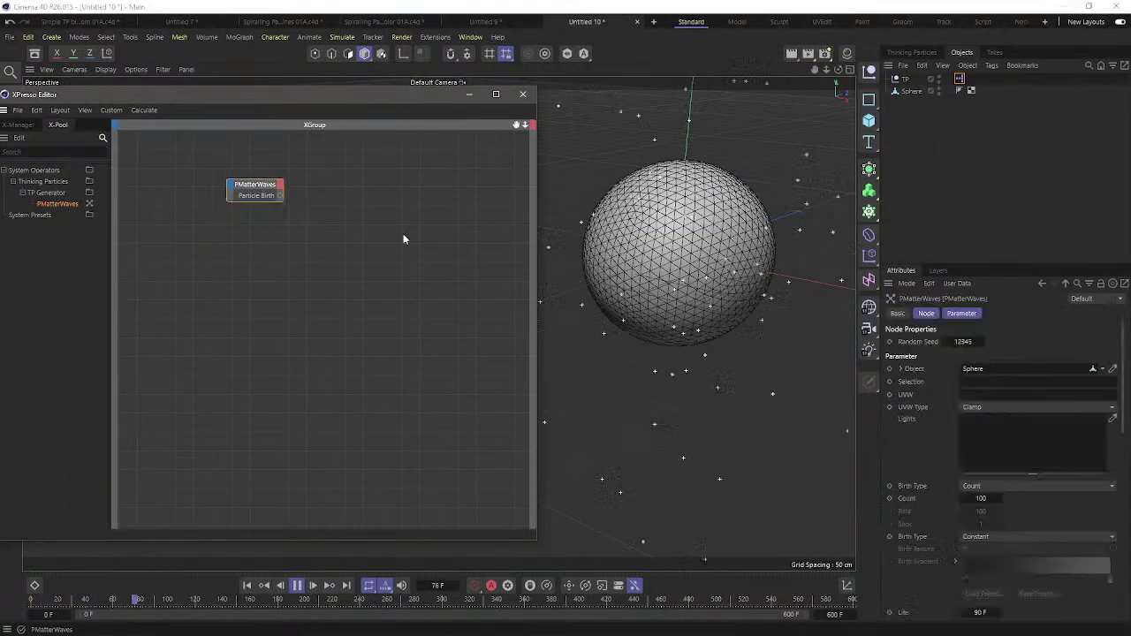
click(983, 498)
text(1000)
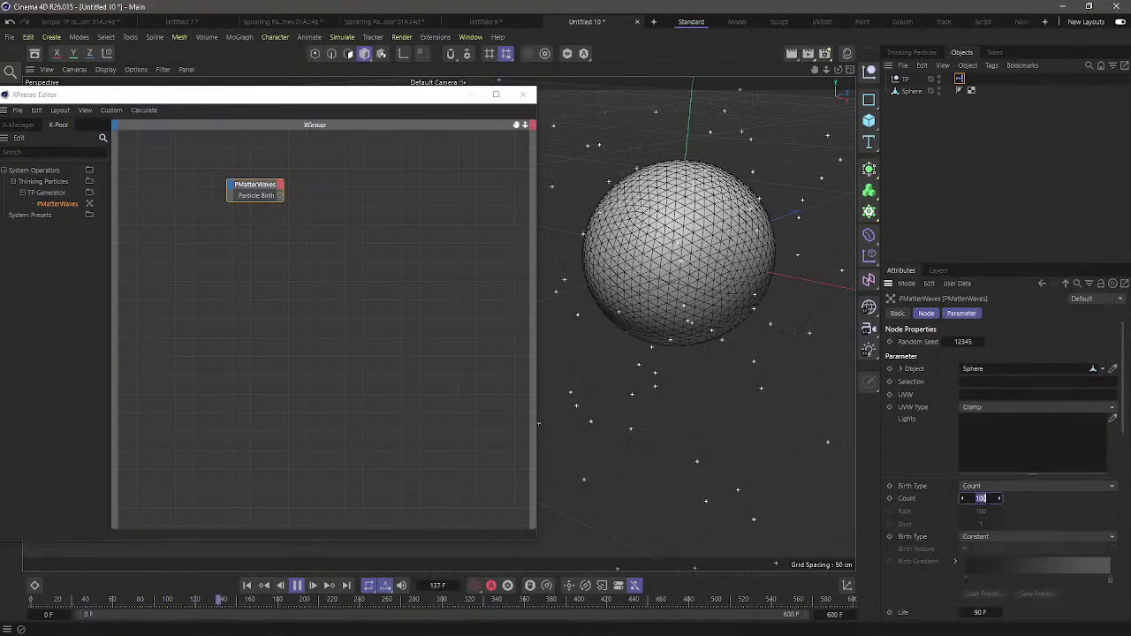
key(Return)
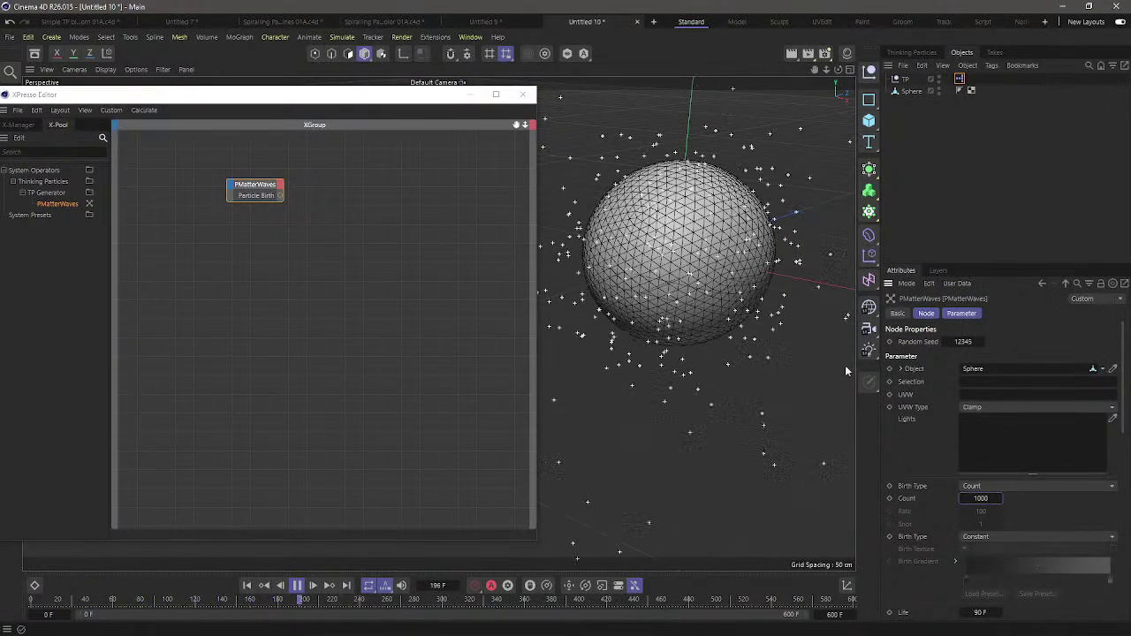
mouse_move(351, 97)
mouse_down()
mouse_move(370, 102)
mouse_move(362, 80)
mouse_up()
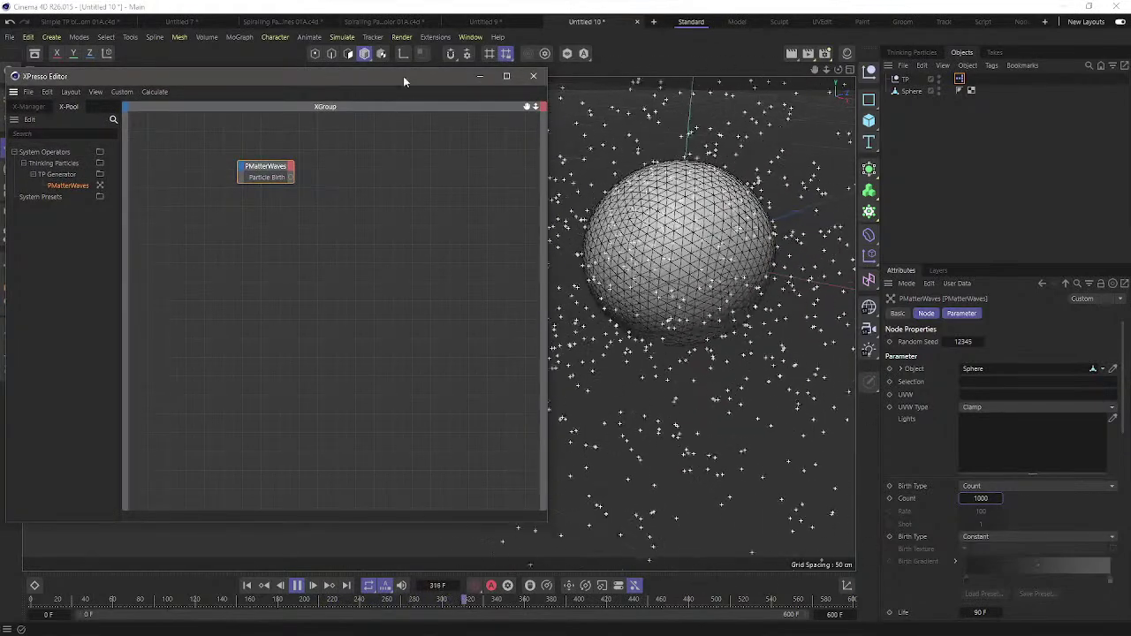
drag(403, 76, 470, 112)
click(297, 585)
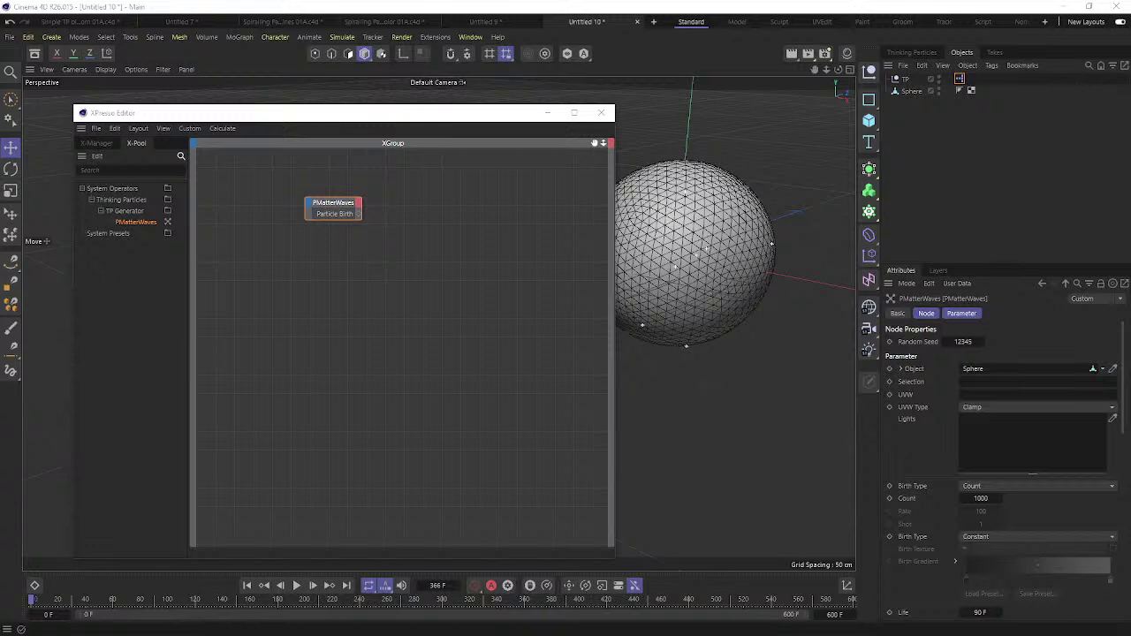
Open the Particle Spawn 02A With Spheres project and replay its simulation from the start to examine the spawning particles
drag(733, 345, 722, 402)
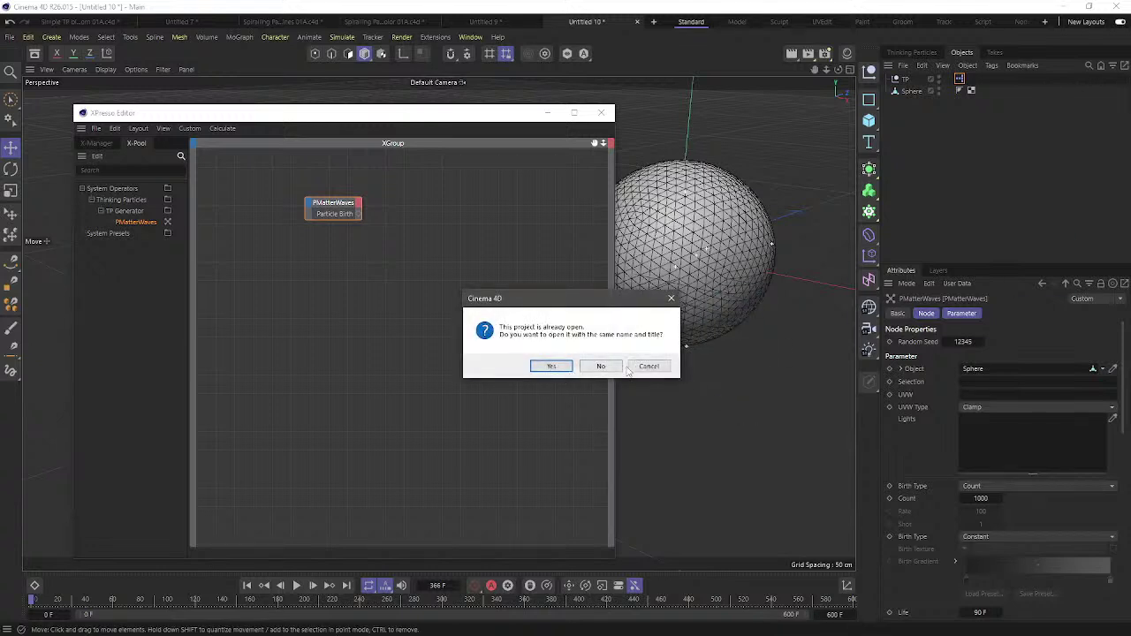
click(553, 367)
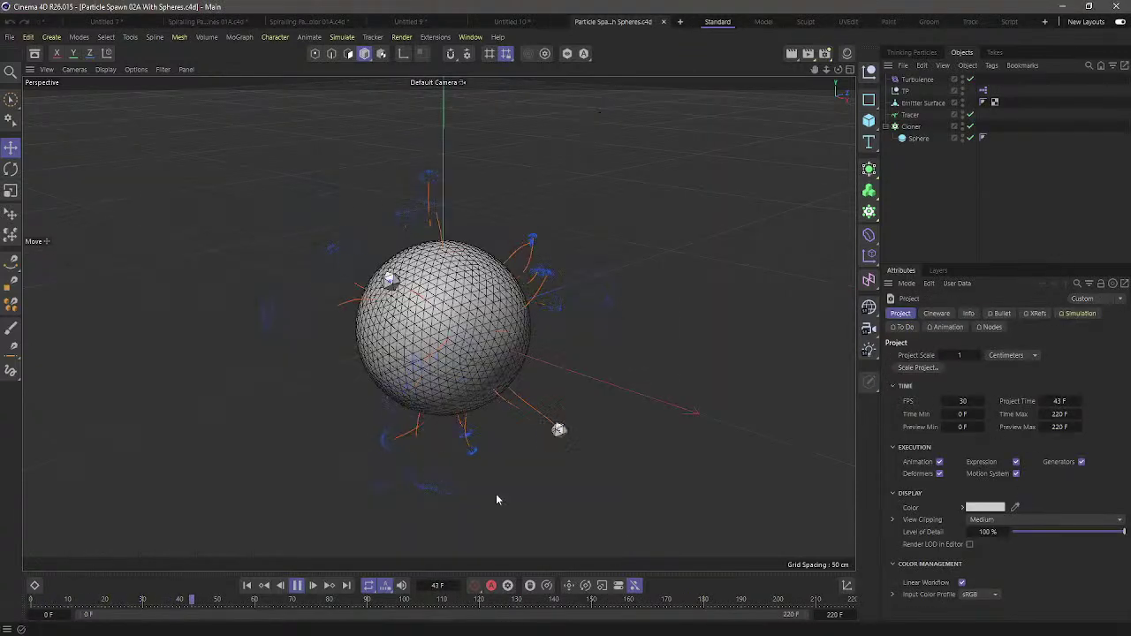
click(297, 585)
key(shift+f)
click(296, 585)
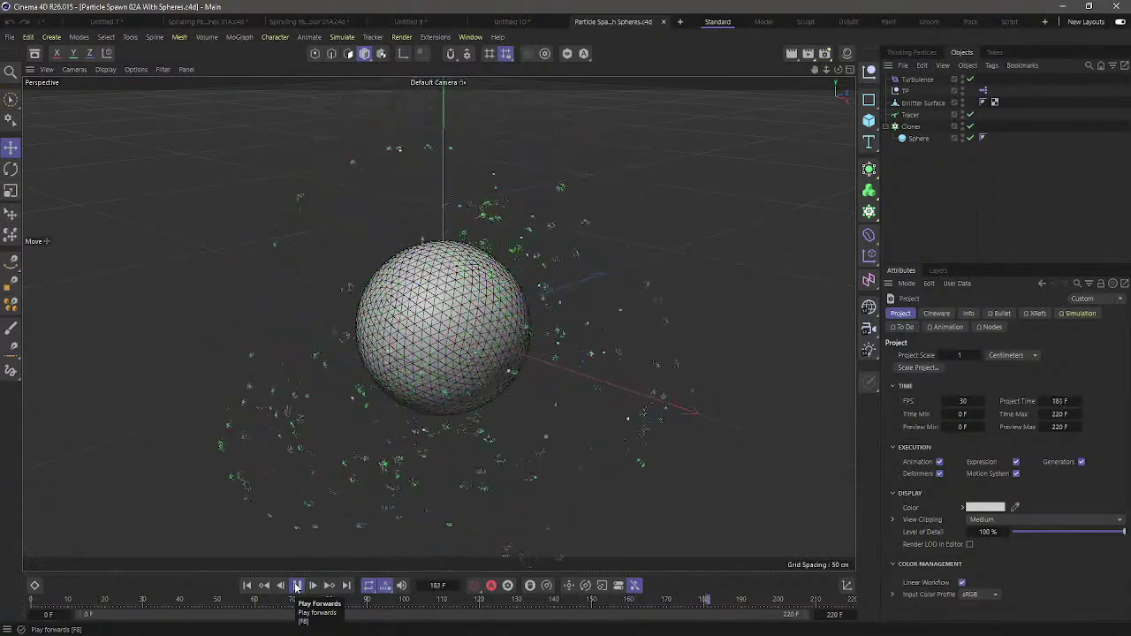
click(296, 585)
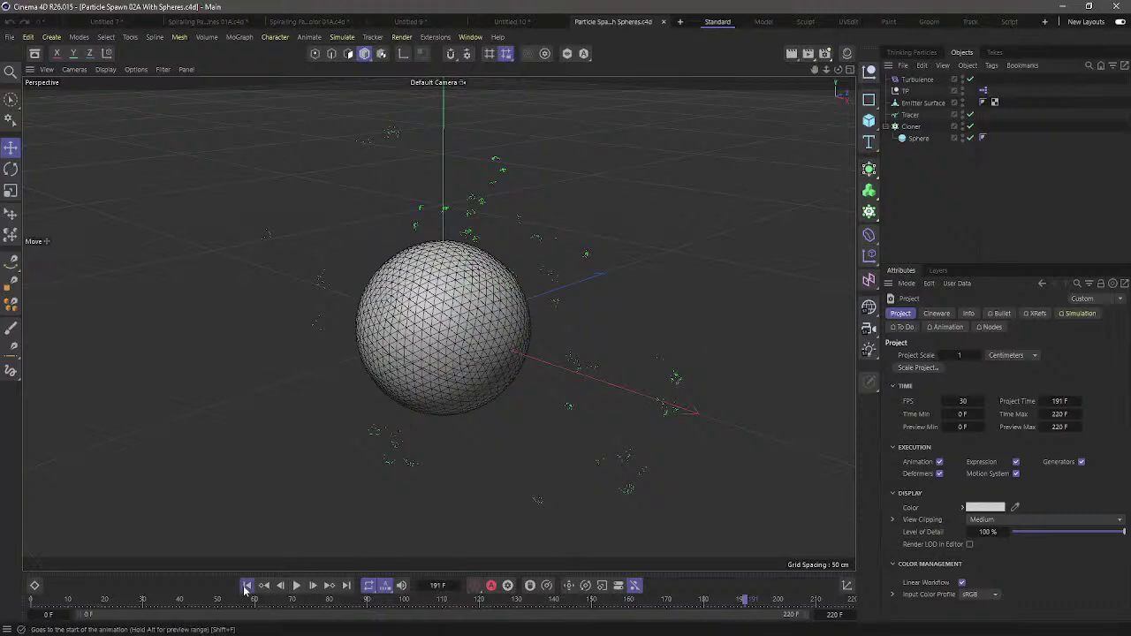
click(247, 585)
click(295, 587)
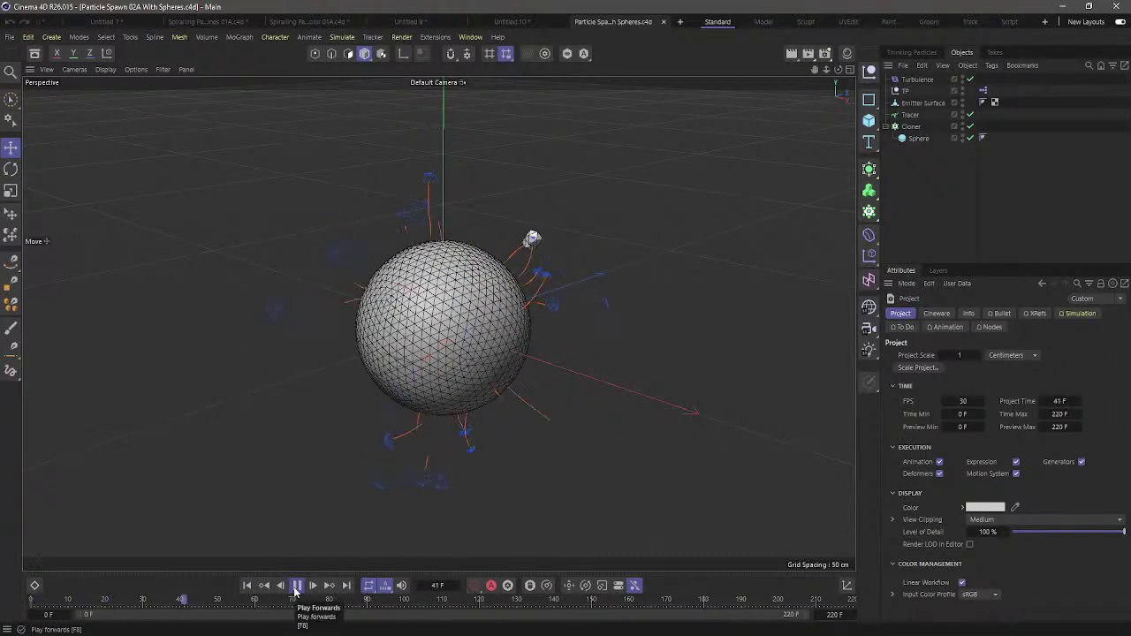
Open the TP null's XPresso network in an enlarged window and delete the "single" PStorm branch and the 2nd spawn nodes
double_click(982, 90)
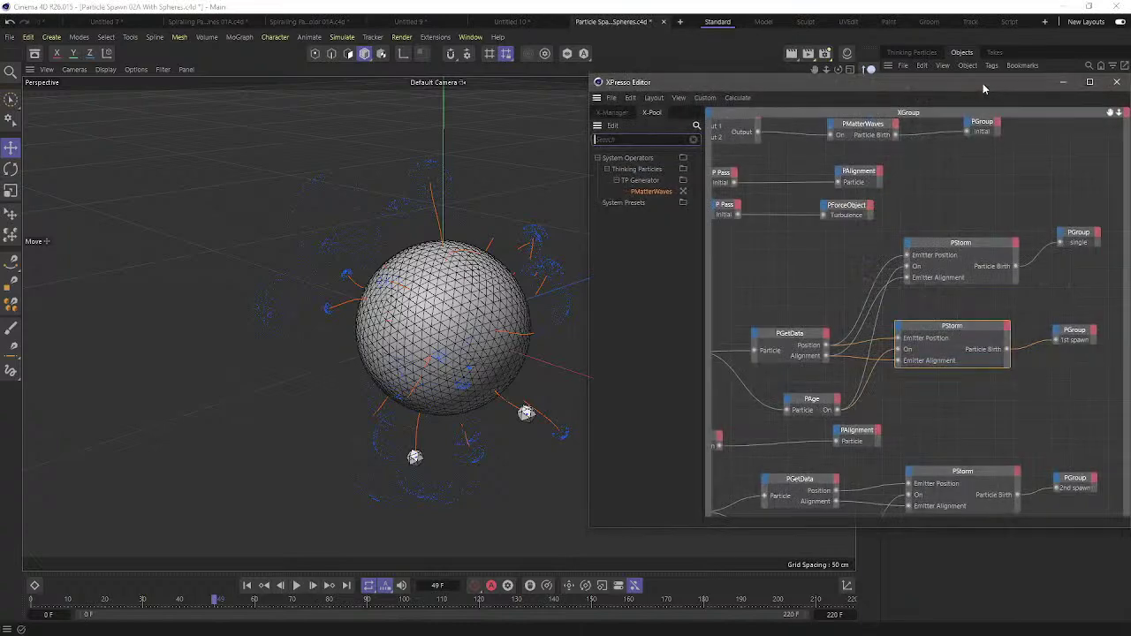
drag(981, 78, 597, 78)
drag(749, 515, 1058, 589)
drag(937, 249, 782, 306)
key(Delete)
drag(449, 467, 942, 613)
key(Delete)
Delete the Time and Compare nodes and arrange the alignment and turbulence force nodes beneath PMatterWaves
drag(434, 309, 839, 364)
drag(407, 118, 572, 173)
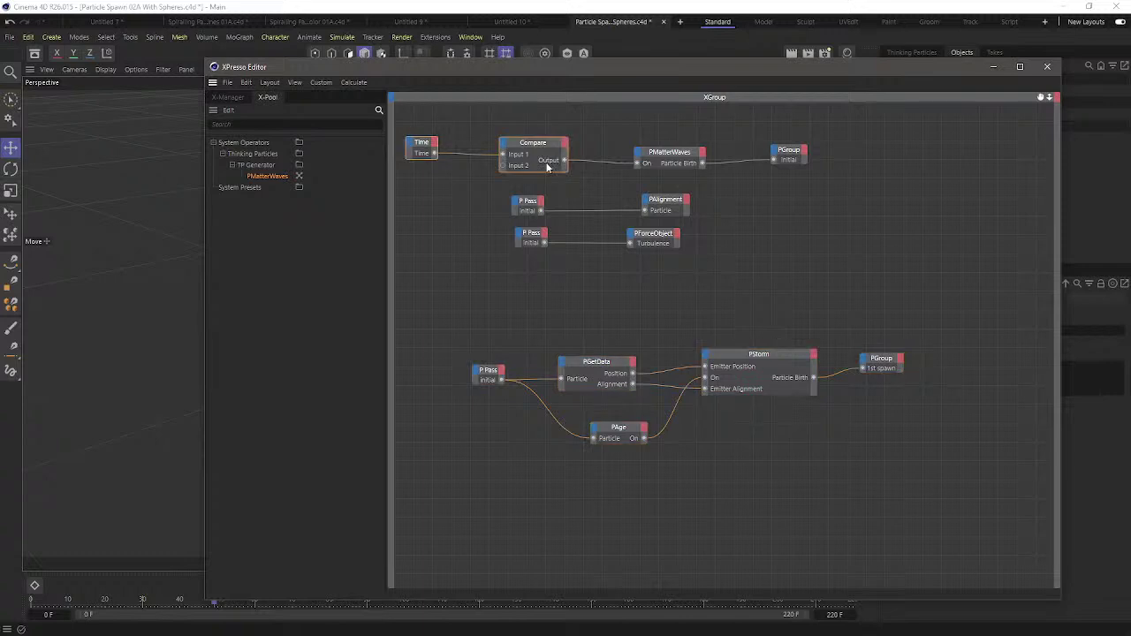
key(Delete)
drag(497, 191, 694, 256)
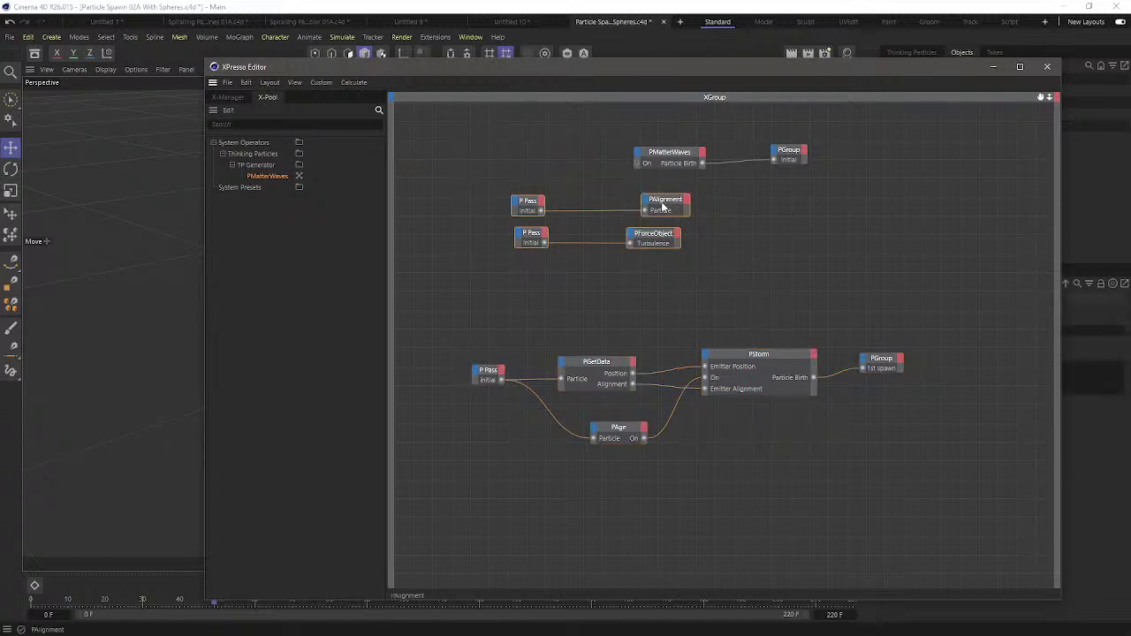
drag(664, 201, 763, 197)
drag(459, 302, 891, 439)
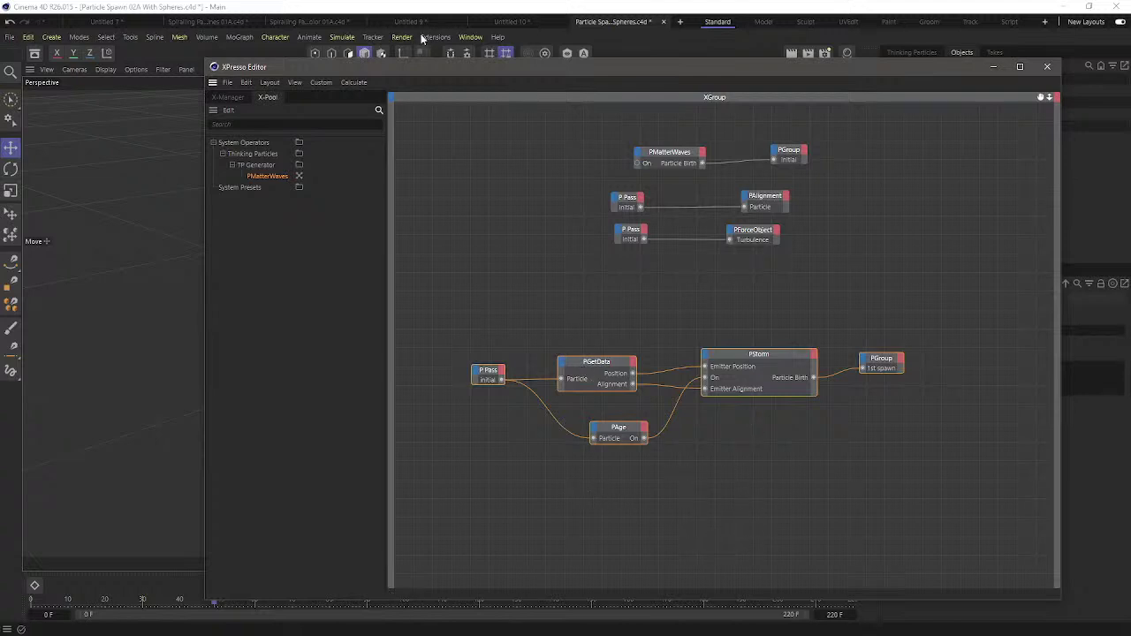
drag(448, 72, 396, 92)
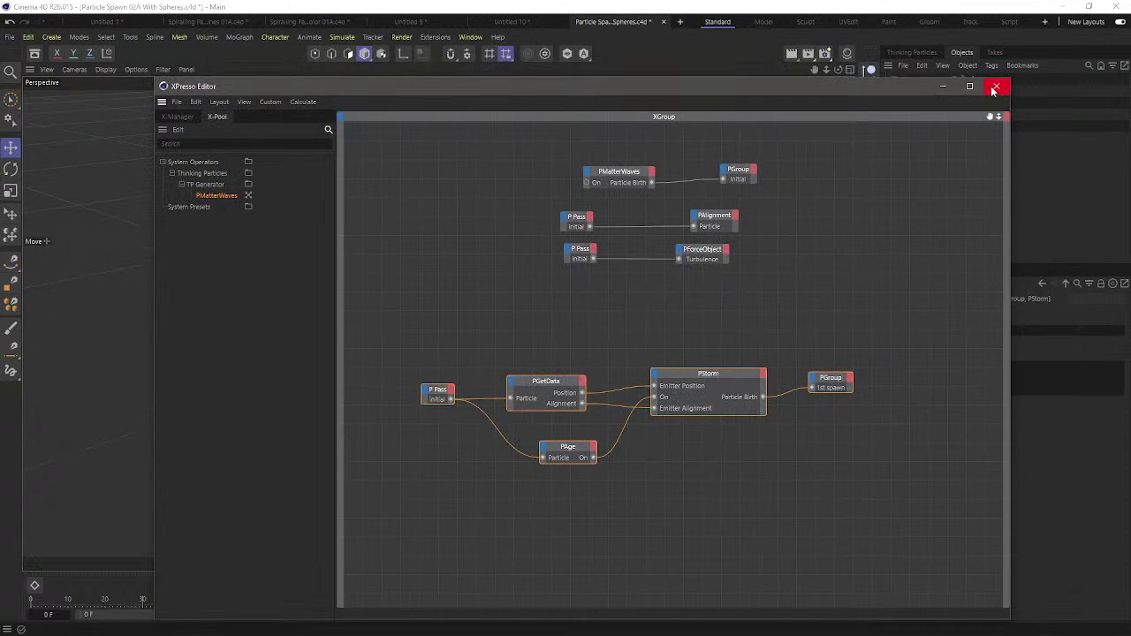
click(995, 86)
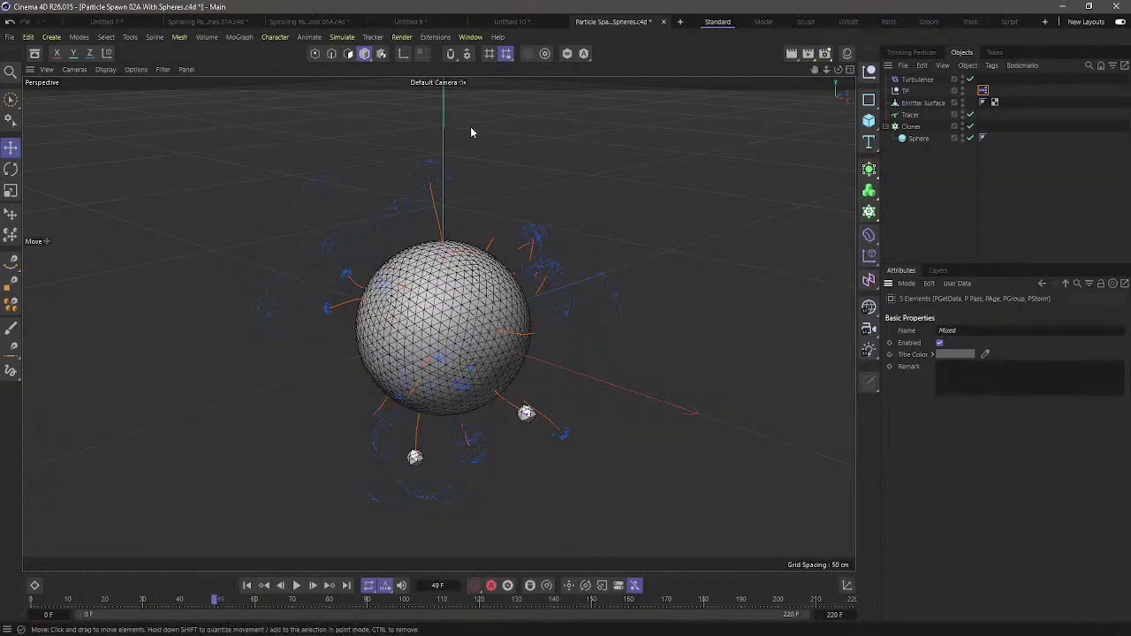
Return to the Untitled 10 project, dock TP's XPresso Editor in the main work area and move the viewport above the Attributes
click(501, 23)
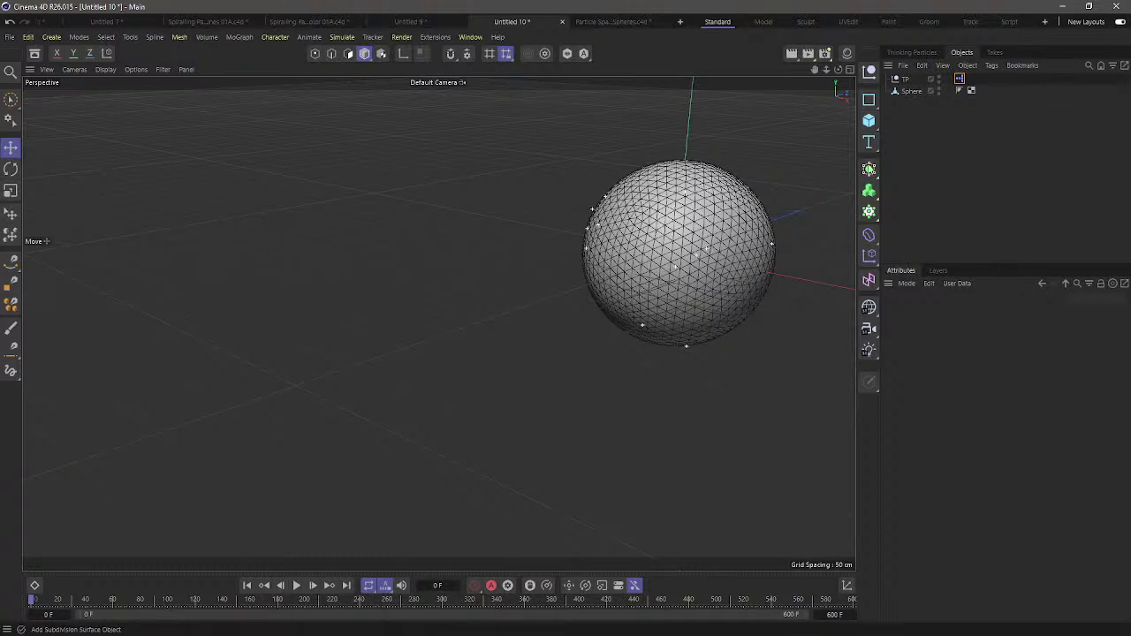
double_click(961, 79)
drag(955, 75, 687, 48)
drag(861, 572, 550, 570)
drag(325, 47, 420, 122)
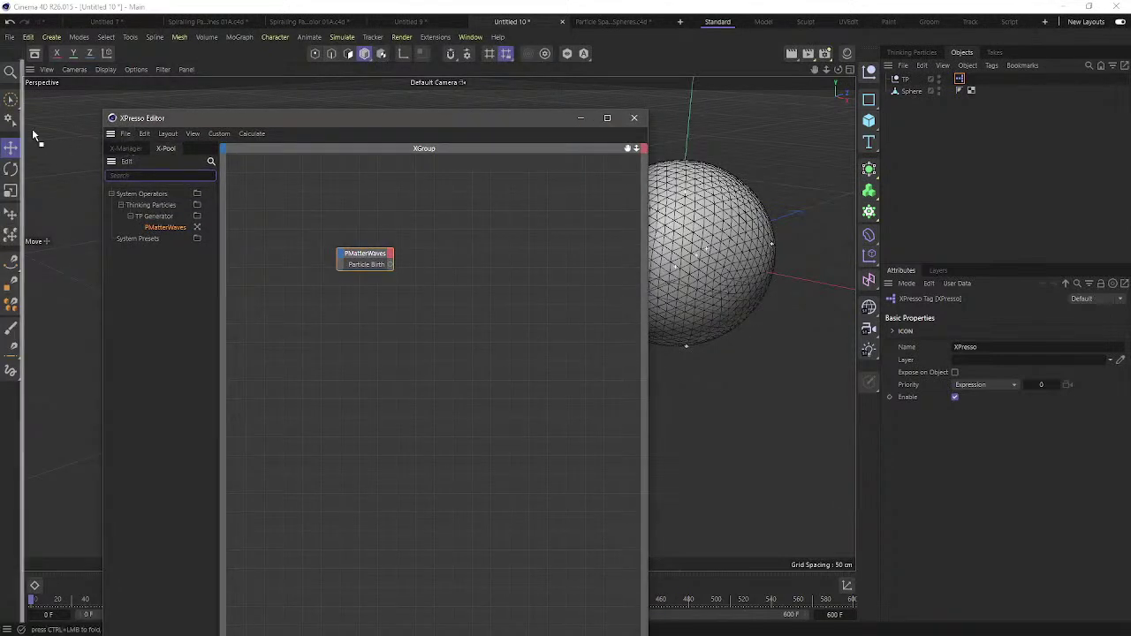
drag(38, 126, 38, 126)
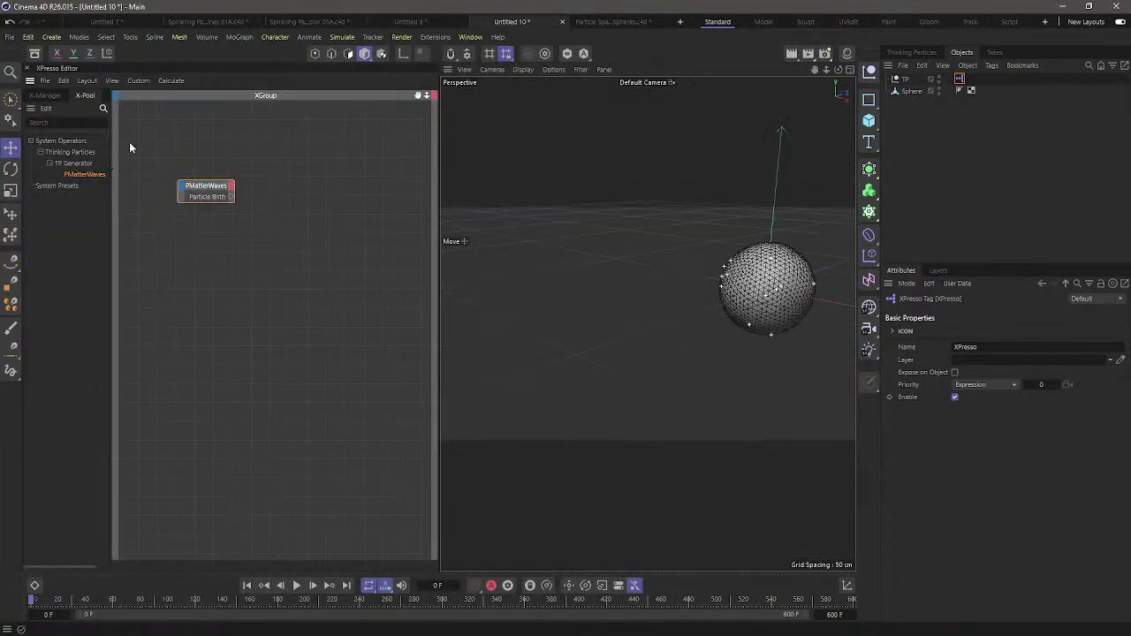
drag(447, 70, 949, 270)
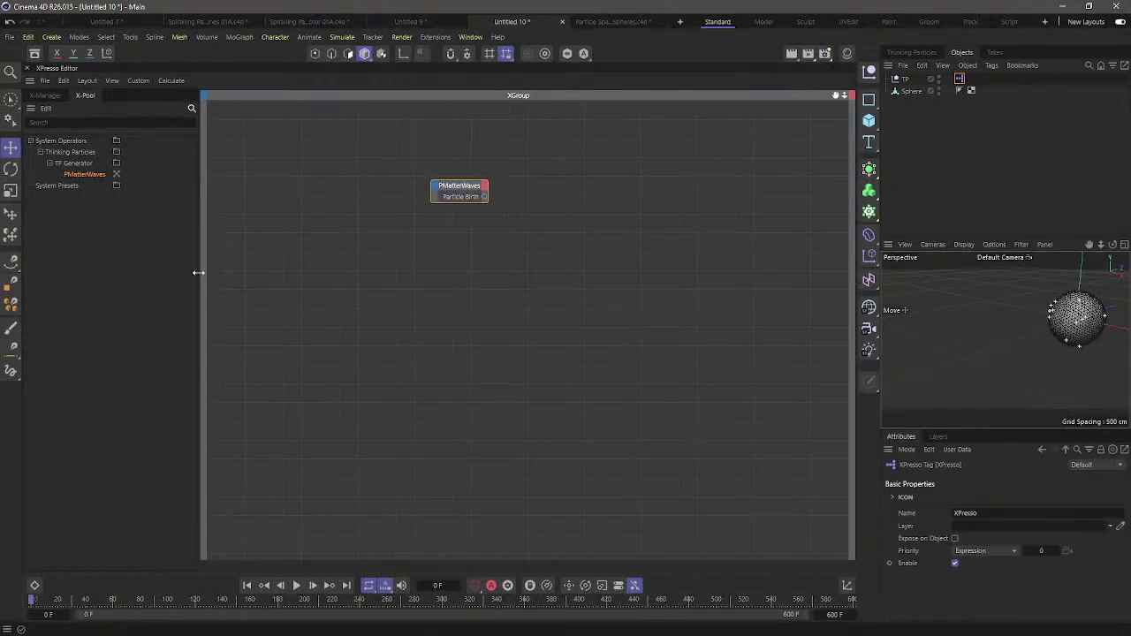
Narrow the operator pool, enlarge the viewport and object list area, and centre the sphere in the view
drag(202, 276, 138, 268)
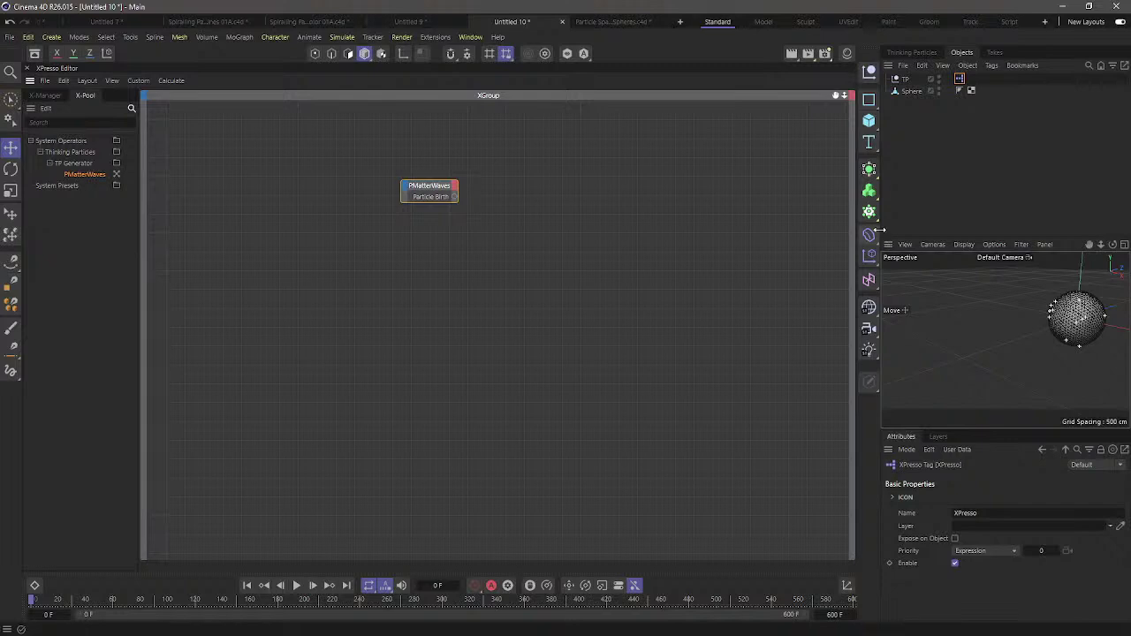
drag(879, 233, 772, 232)
drag(860, 237, 823, 84)
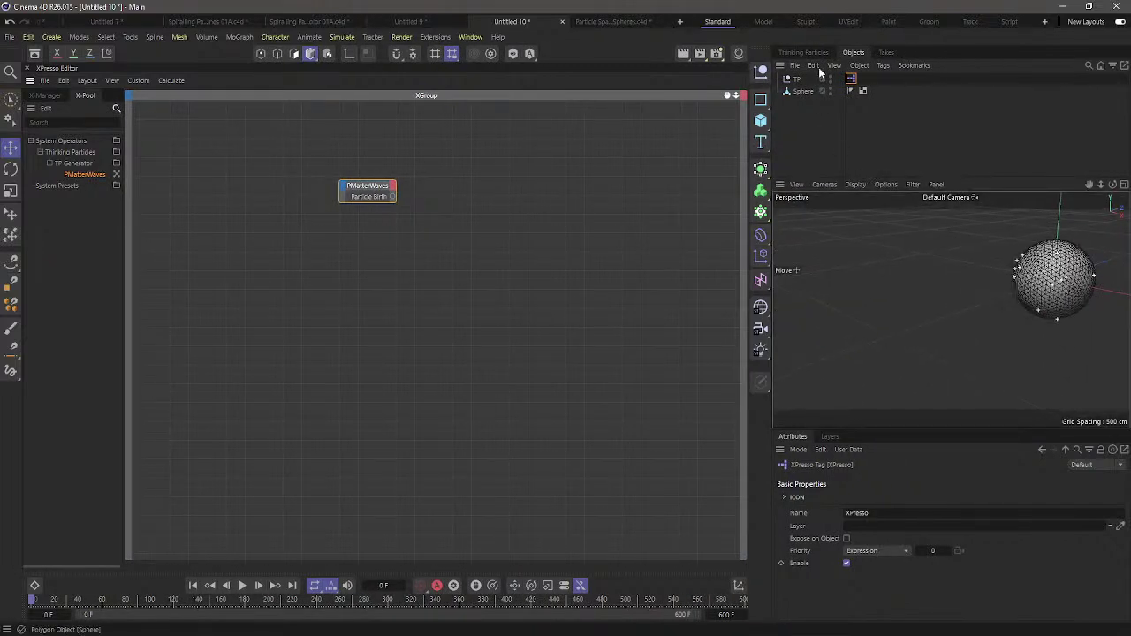
click(987, 272)
alt+middle_drag(987, 272, 871, 312)
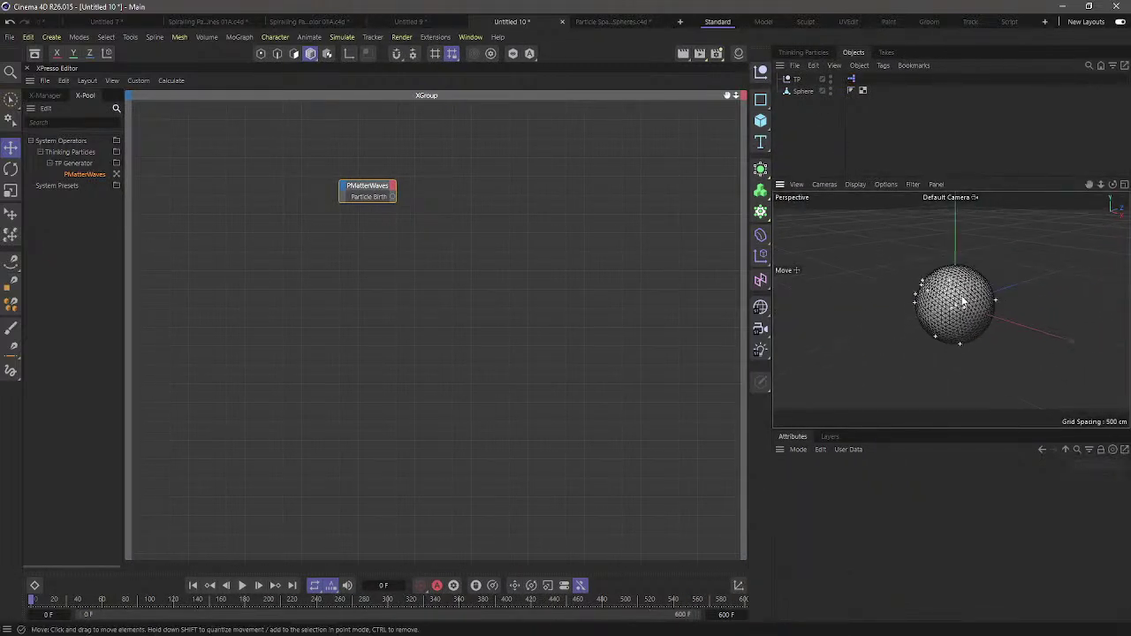
Move the PMatterWaves node toward the upper-left corner of the XGroup graph to free up space
drag(373, 188, 309, 166)
click(309, 166)
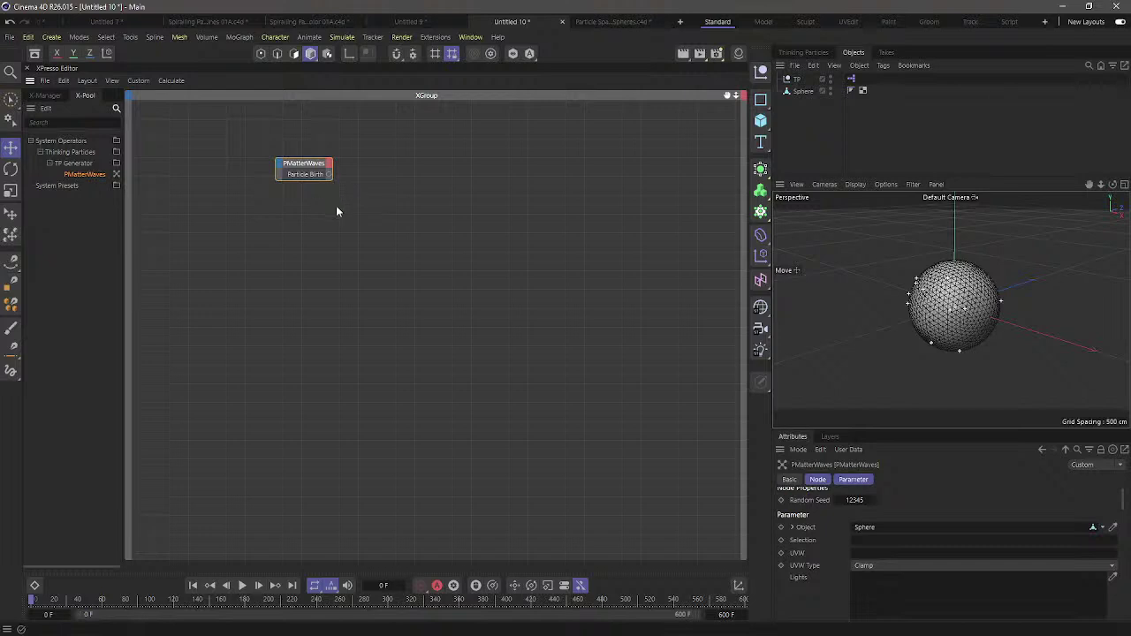
drag(301, 165, 299, 163)
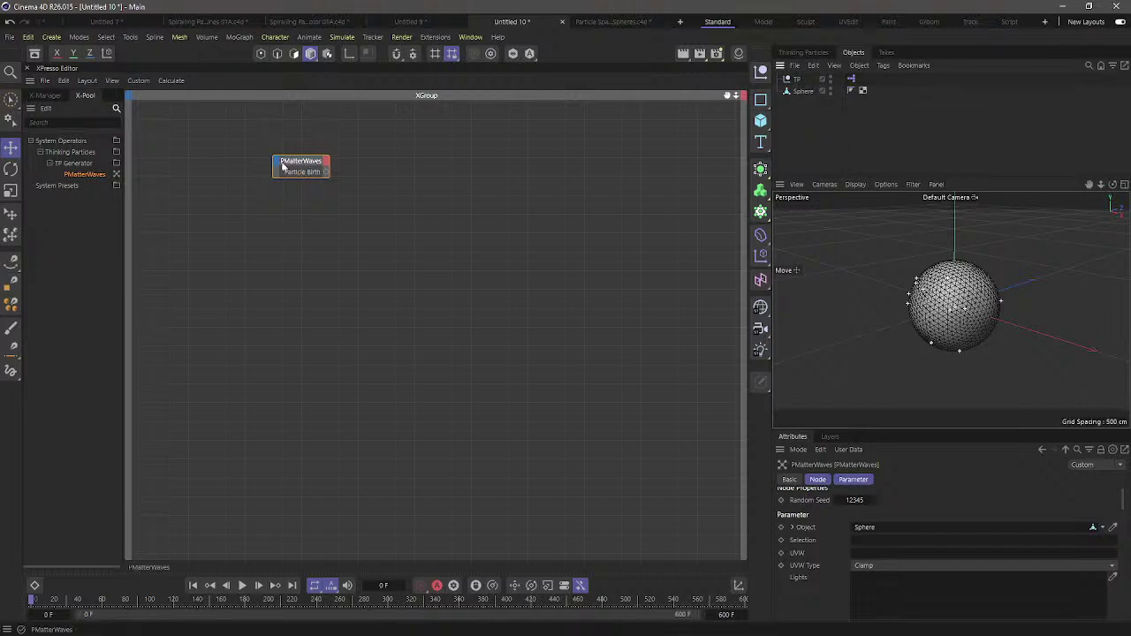
drag(284, 163, 282, 156)
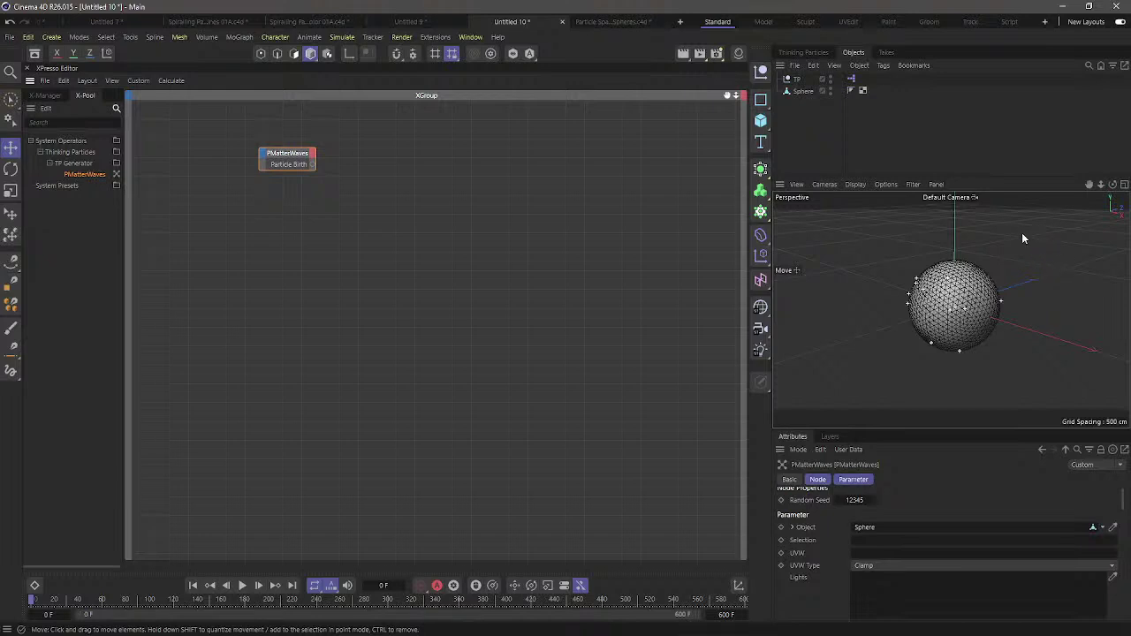
Switch to the Particle Spawn 02A With Spheres project, play its animation briefly and rewind to the start
click(641, 21)
click(193, 585)
click(243, 586)
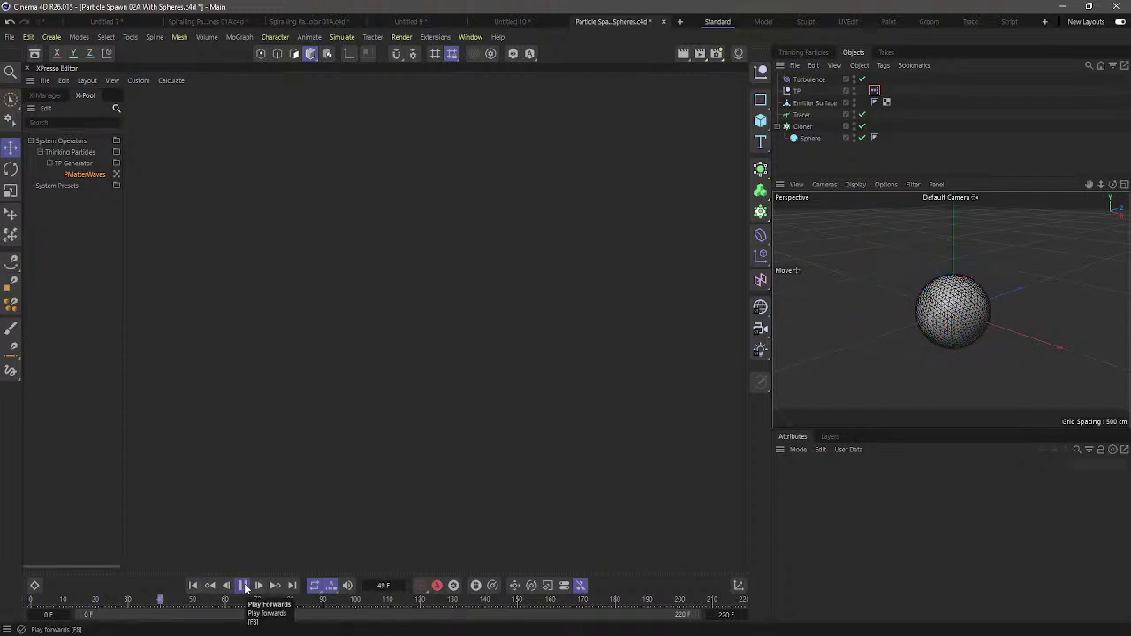
click(243, 585)
click(192, 585)
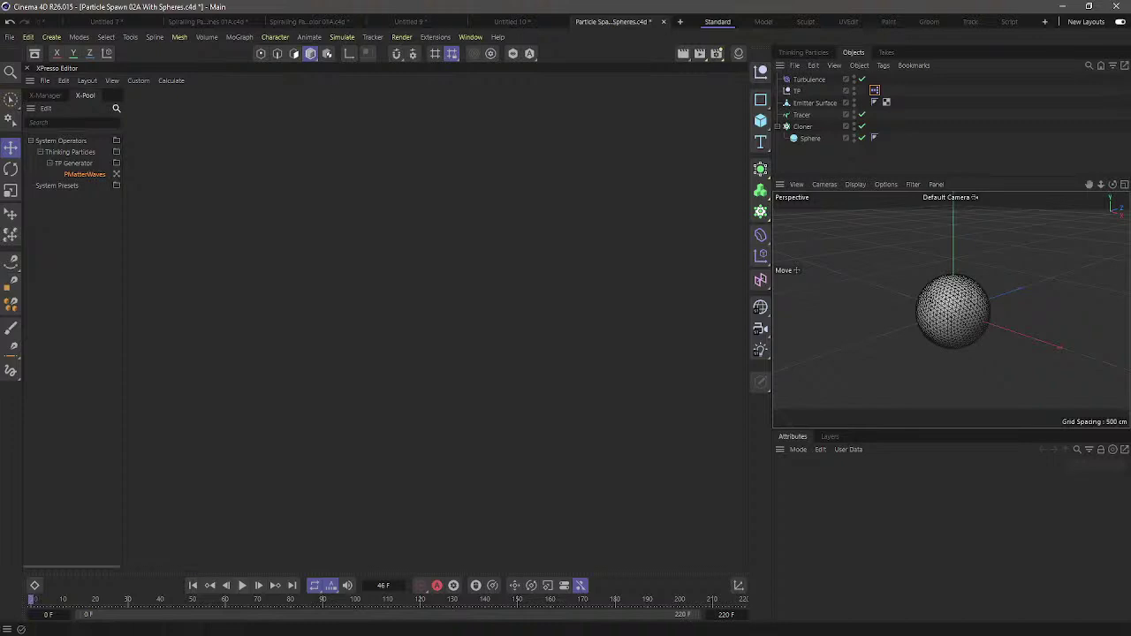
Revert the Particle Spawn 02A With Spheres project to its saved version
click(10, 37)
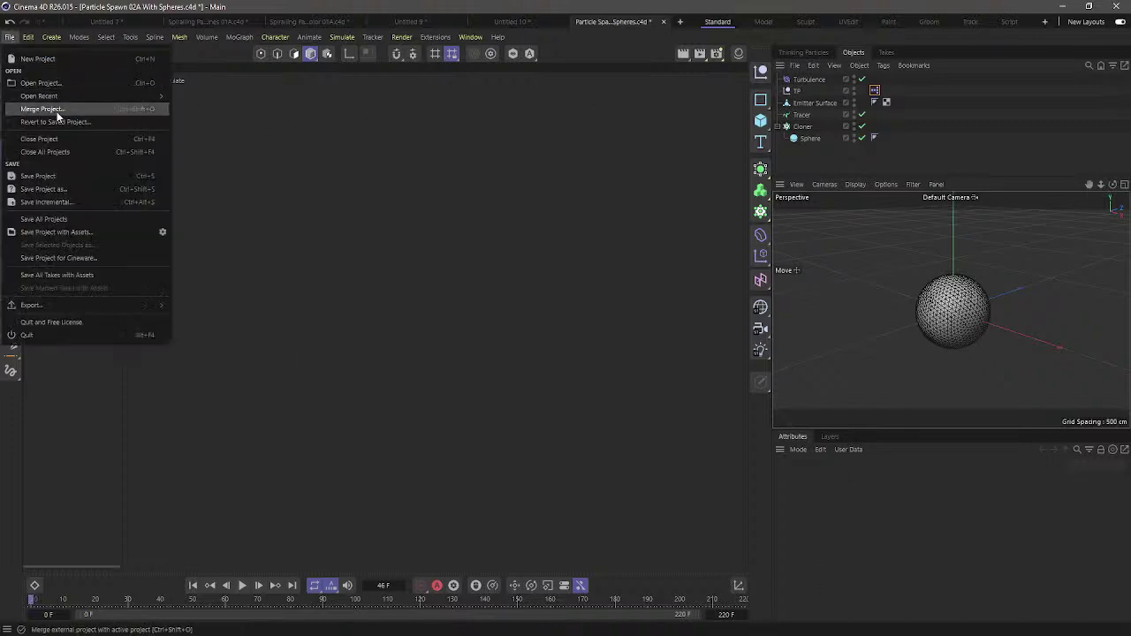
click(63, 122)
click(535, 367)
Play the example's particle animation from the start, pausing at about frame 25 and again at about frame 107
key(F8)
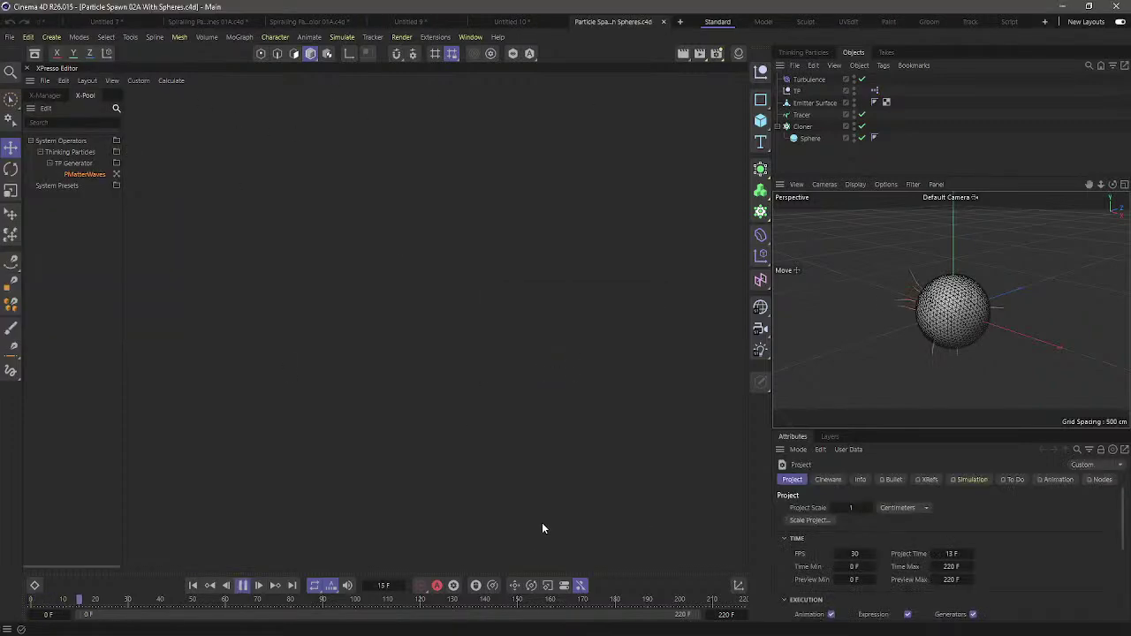
click(242, 585)
click(194, 585)
click(242, 586)
click(243, 586)
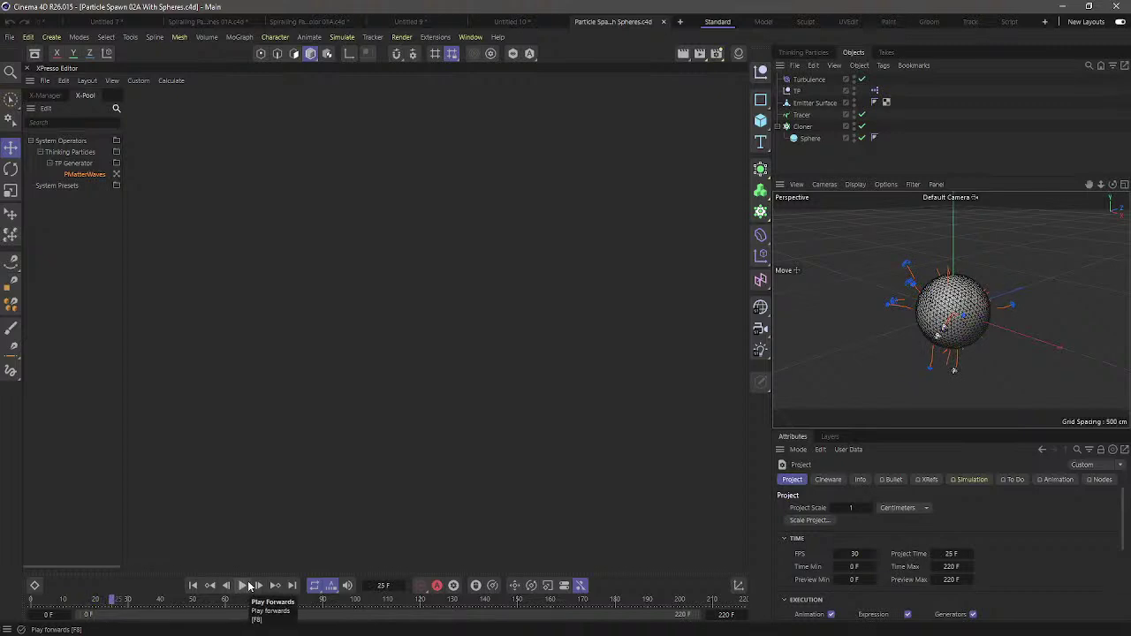
click(249, 586)
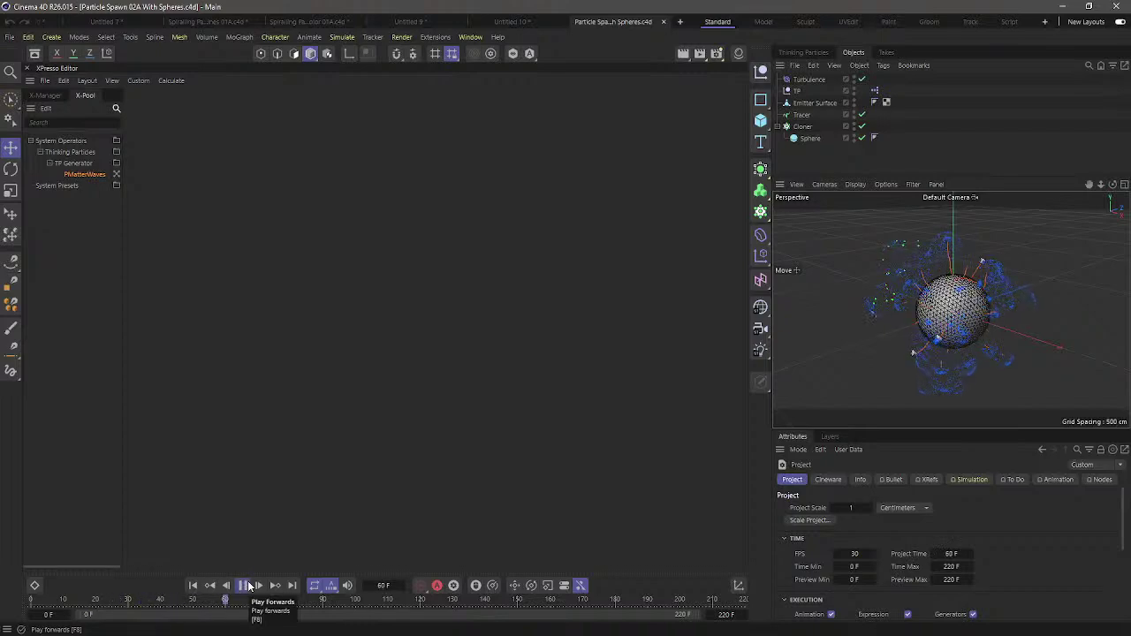
click(249, 585)
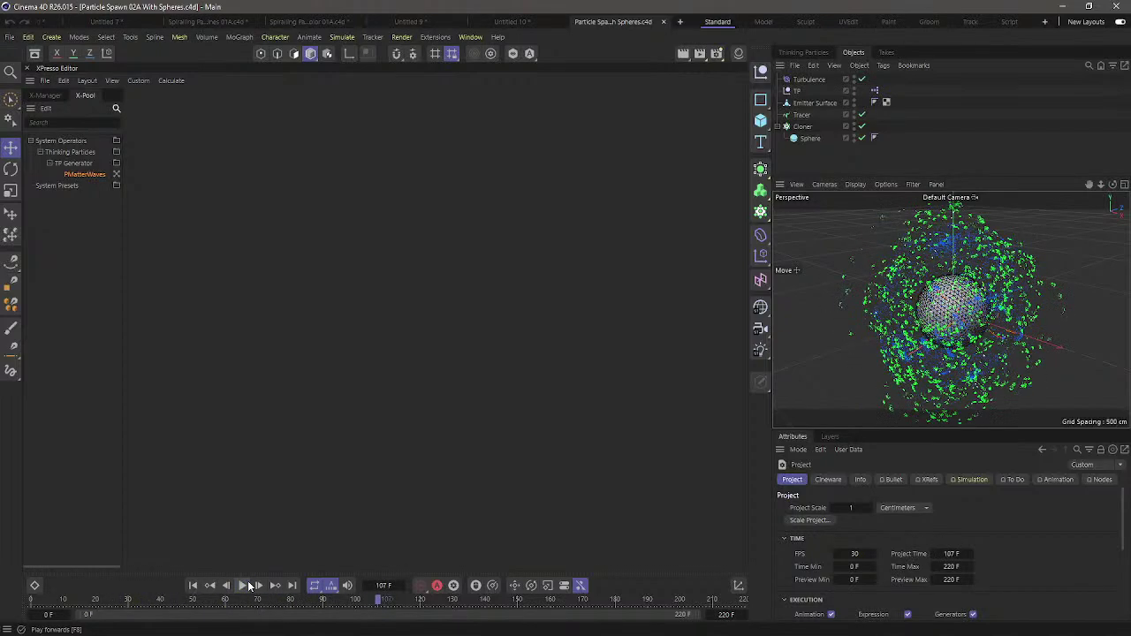
Return to the Untitled 10 project and add three particle groups under All in the Thinking Particles settings
click(513, 23)
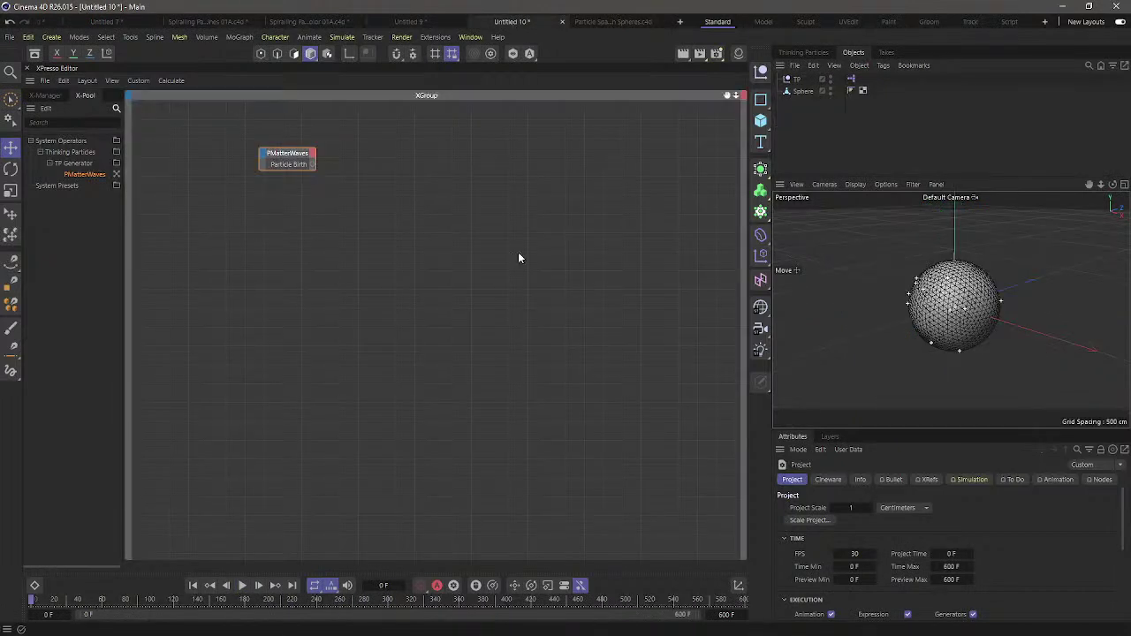
click(804, 53)
drag(873, 177, 864, 239)
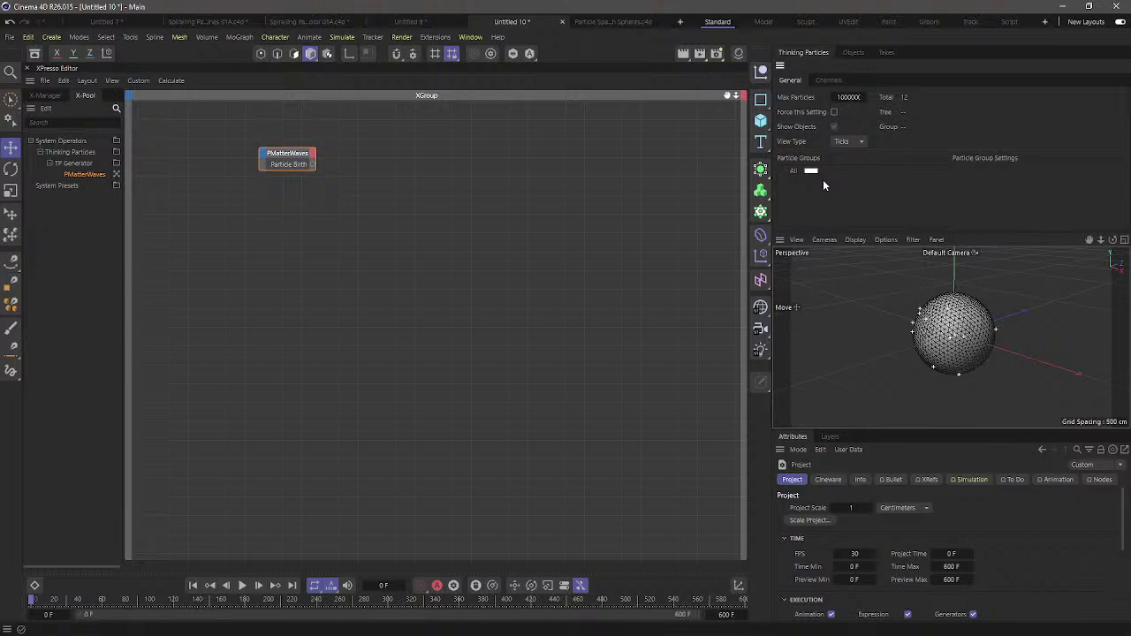
right_click(792, 172)
click(801, 182)
right_click(793, 173)
click(805, 185)
right_click(793, 170)
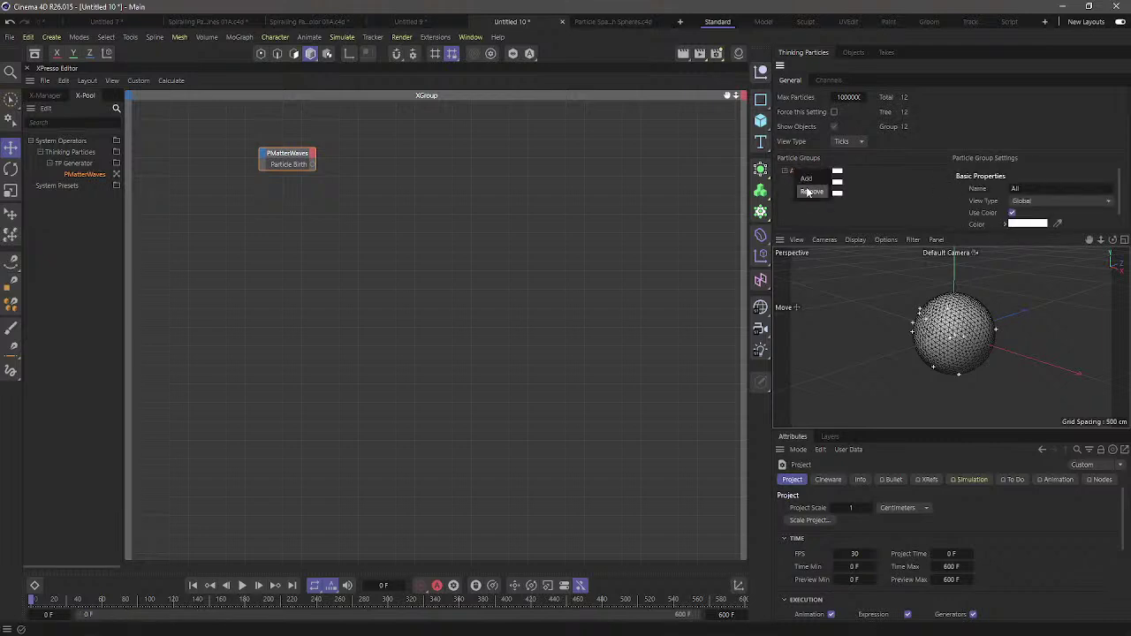
click(805, 180)
Colour the three new particle groups orange, blue and green, in list order
click(838, 184)
drag(838, 183, 968, 203)
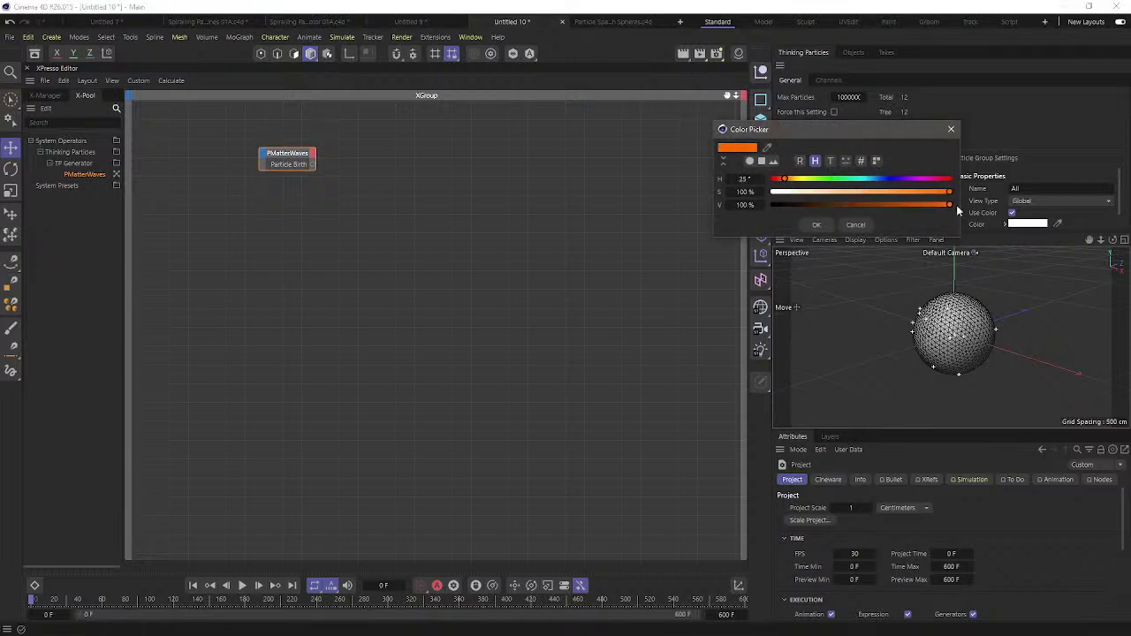
click(820, 225)
click(834, 199)
drag(834, 196, 950, 216)
click(815, 236)
click(835, 212)
click(814, 249)
Rename the orange, blue and green particle groups Initial, 1st and 2nd
double_click(801, 182)
text(Initia)
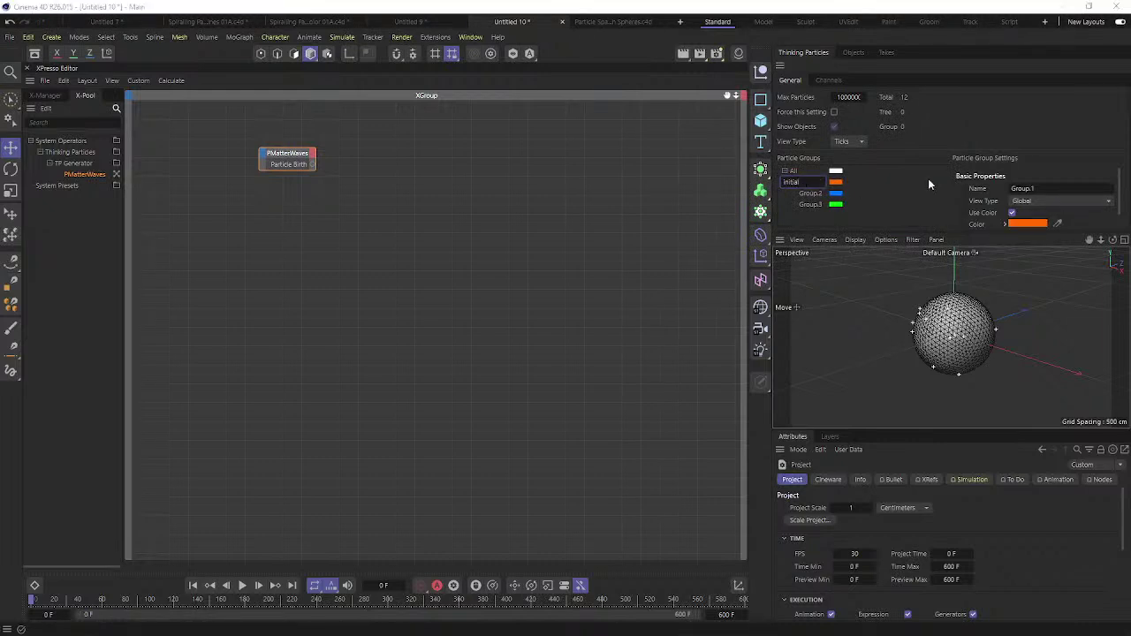
click(813, 194)
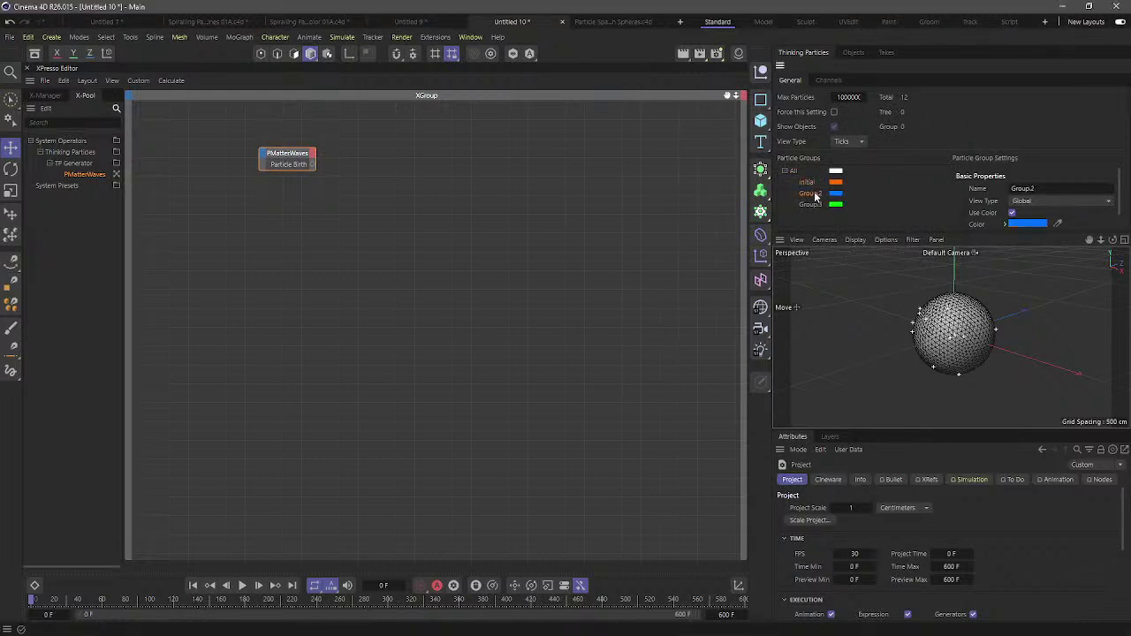
double_click(811, 193)
text(Is)
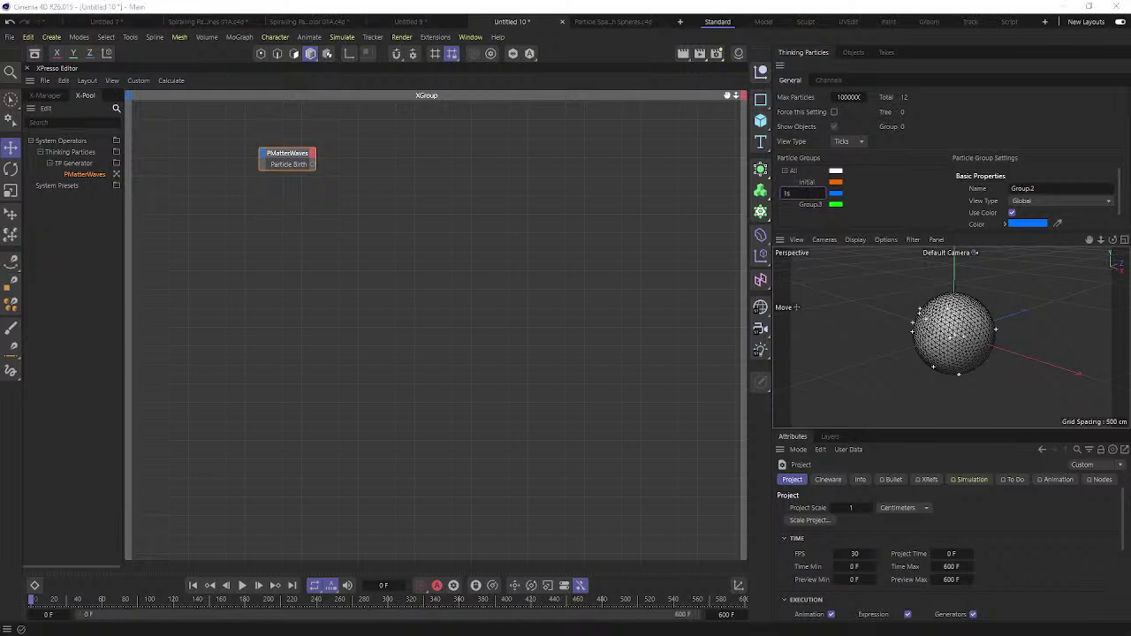
double_click(810, 205)
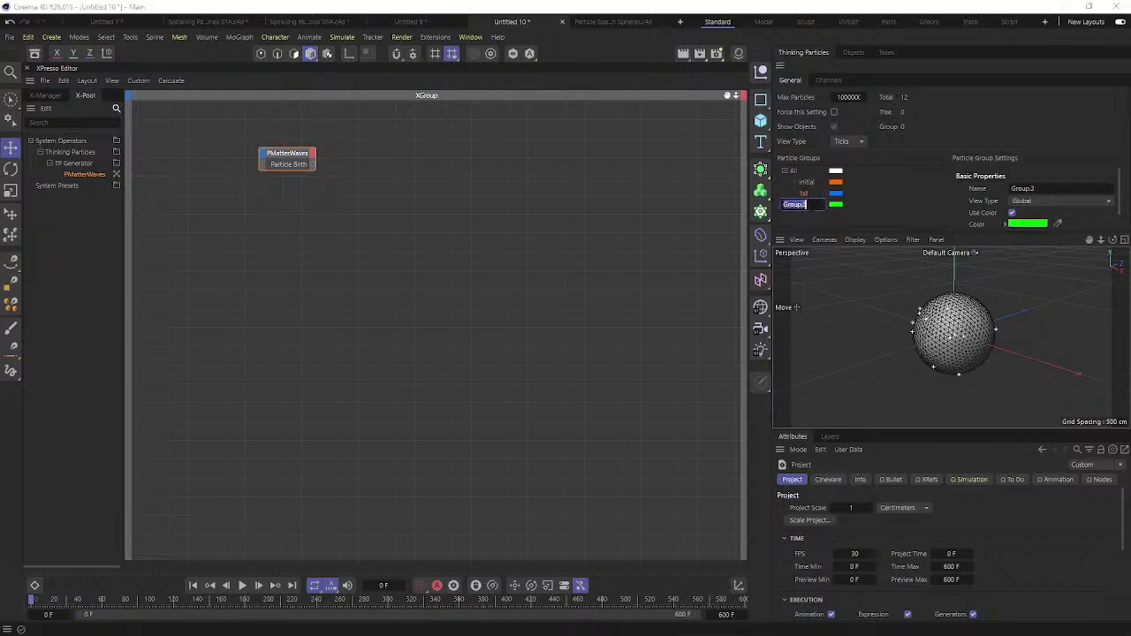
text(2nd)
key(Return)
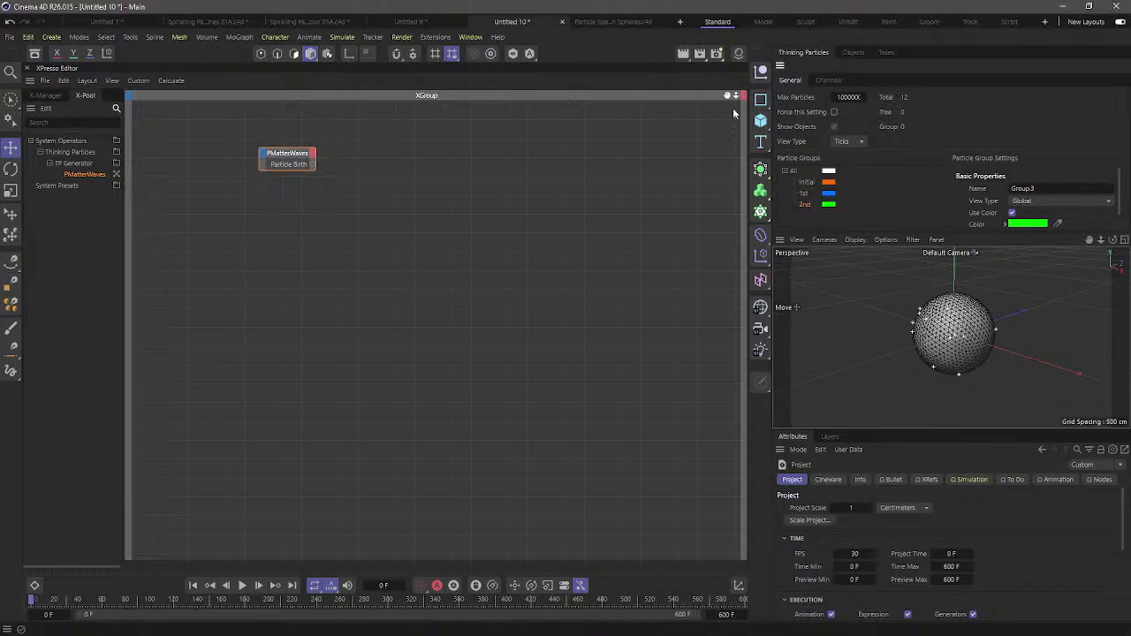
mouse_move(304, 154)
mouse_down()
mouse_move(291, 159)
mouse_move(301, 160)
mouse_up()
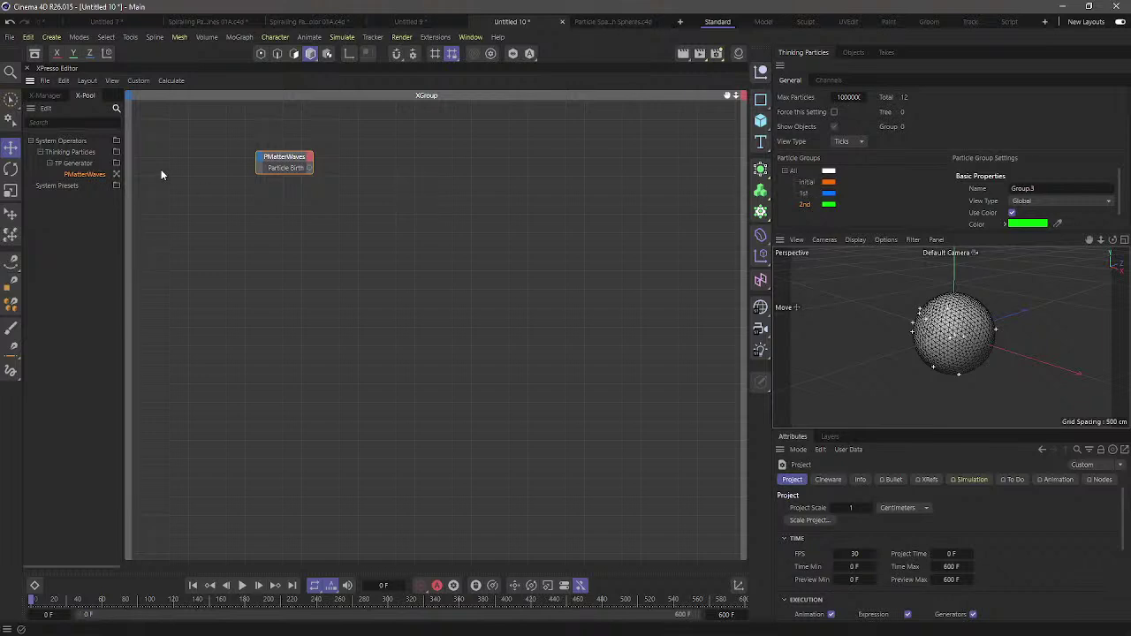
drag(808, 182, 469, 157)
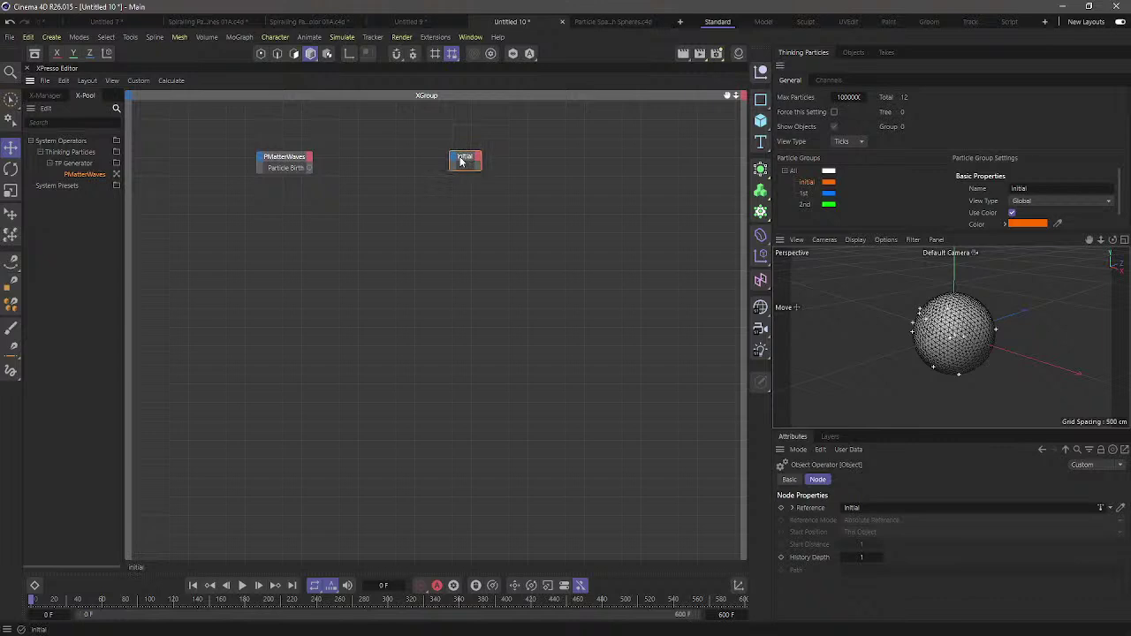
key(Delete)
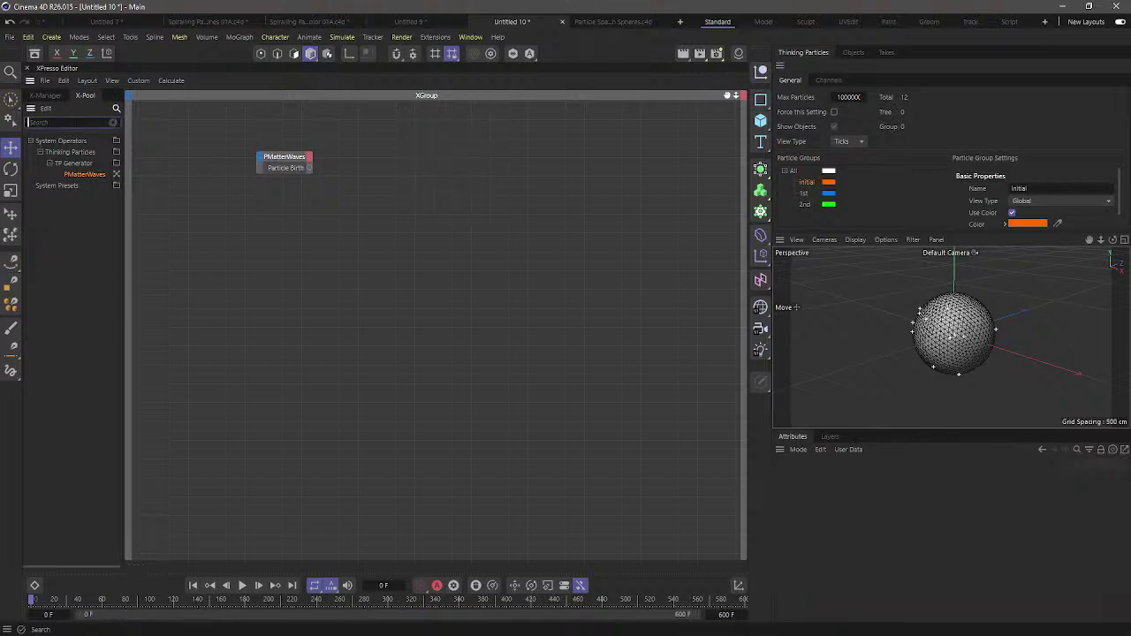
Search the operator pool for "group" and add the TP Standard PGroup node beside the PMatterWaves node
click(70, 122)
text(group)
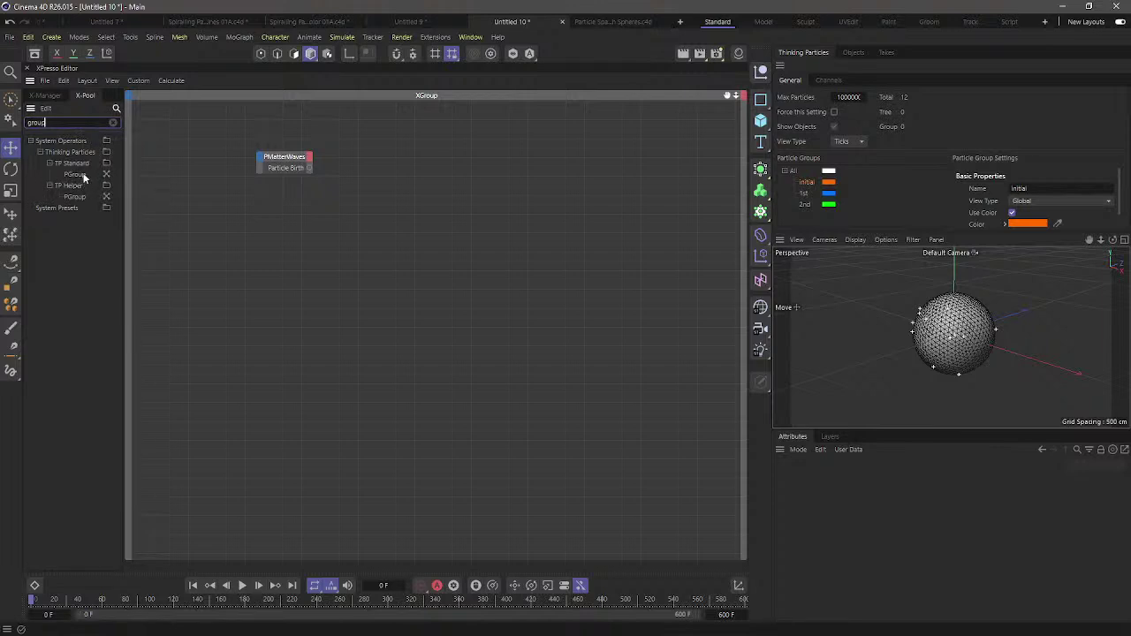
drag(85, 179, 388, 181)
drag(78, 196, 385, 228)
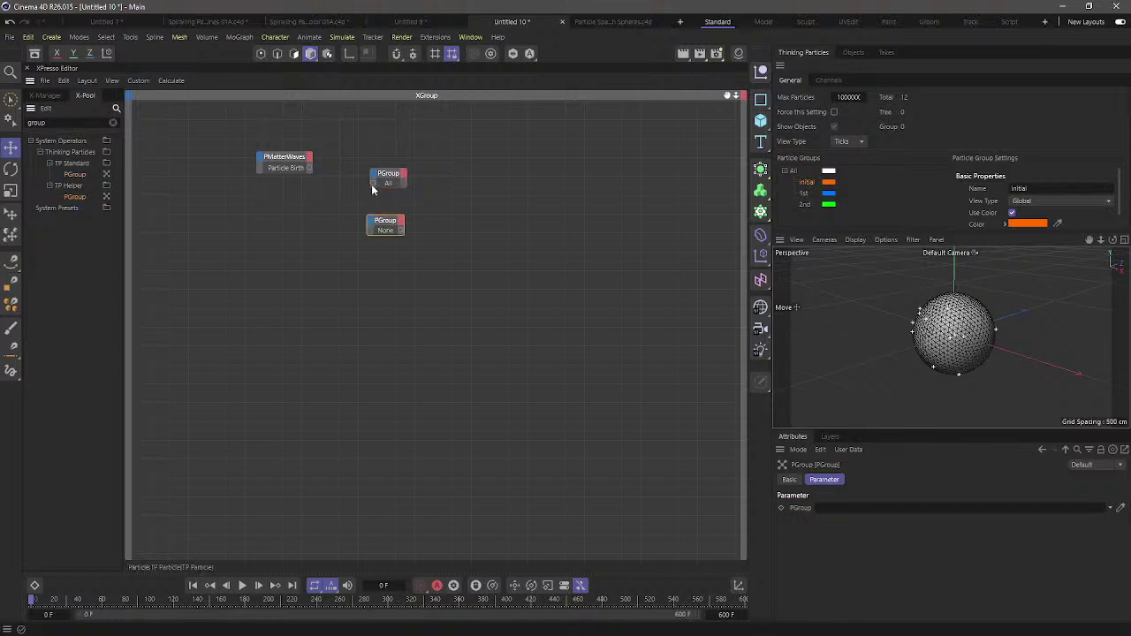
click(383, 228)
key(Delete)
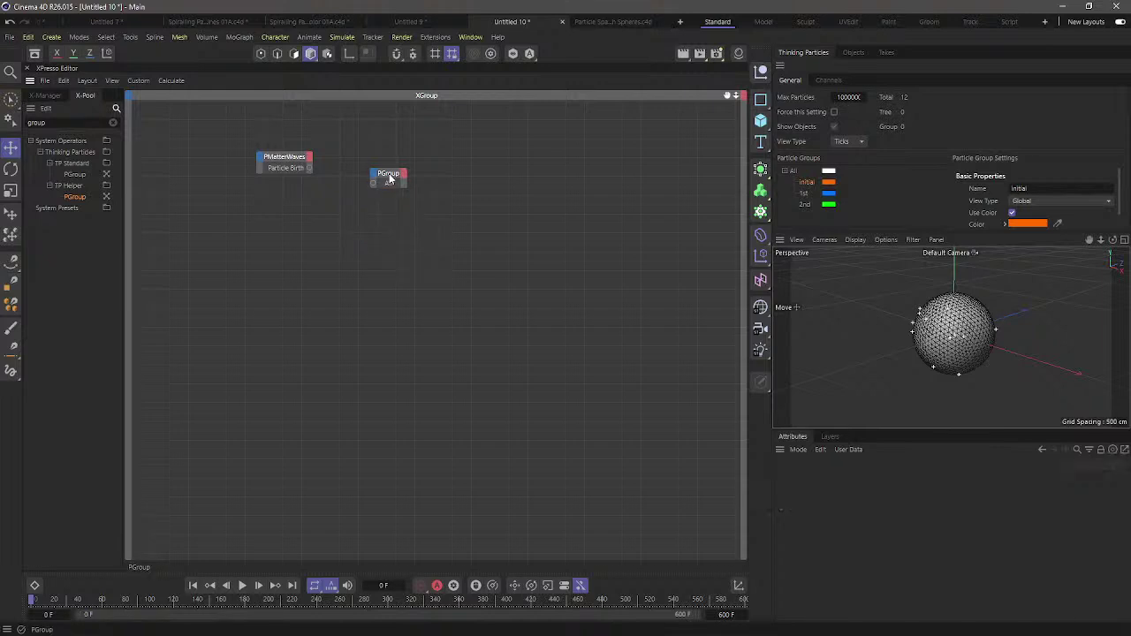
Connect the Particle Birth output of PMatterWaves to the PGroup node and assign the Initial group to it
drag(388, 179, 392, 159)
click(308, 169)
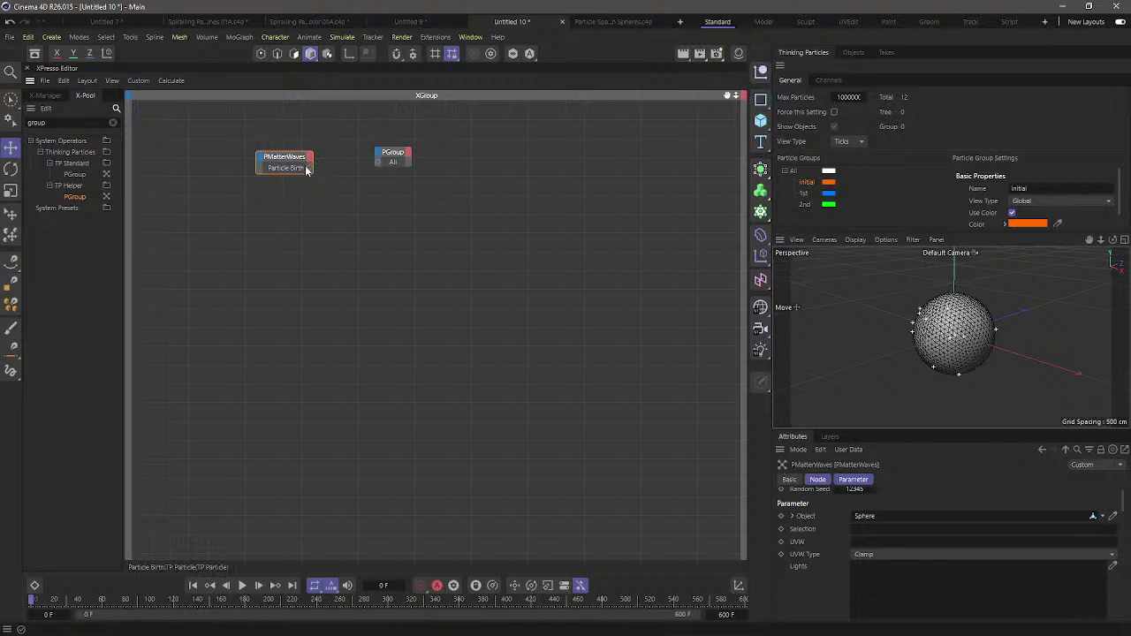
drag(309, 168, 378, 163)
click(391, 158)
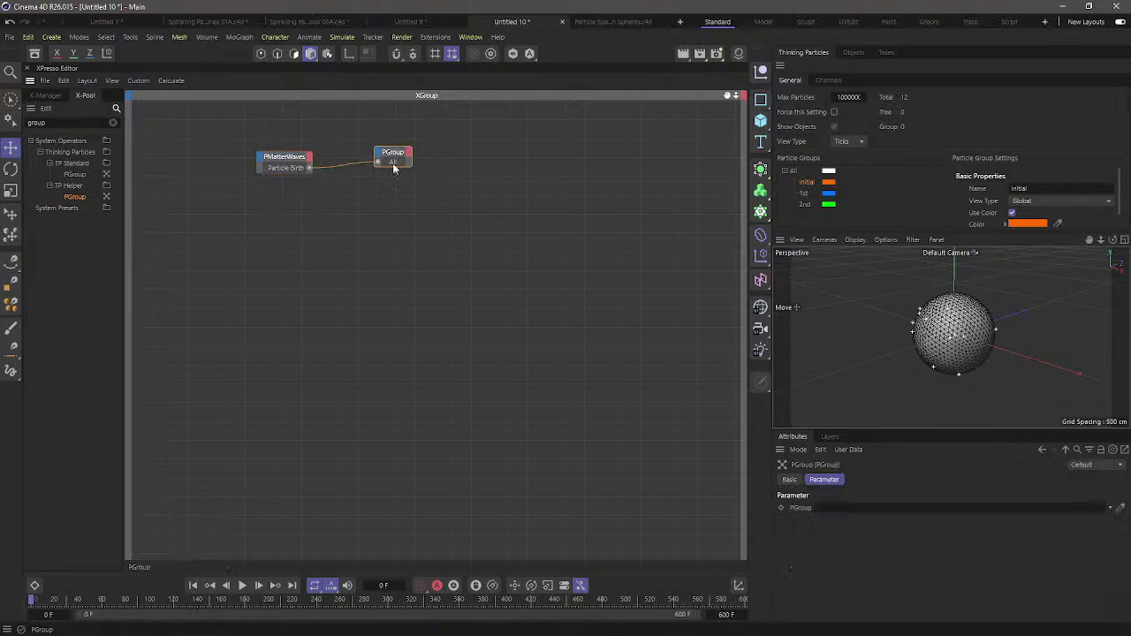
drag(808, 183, 396, 164)
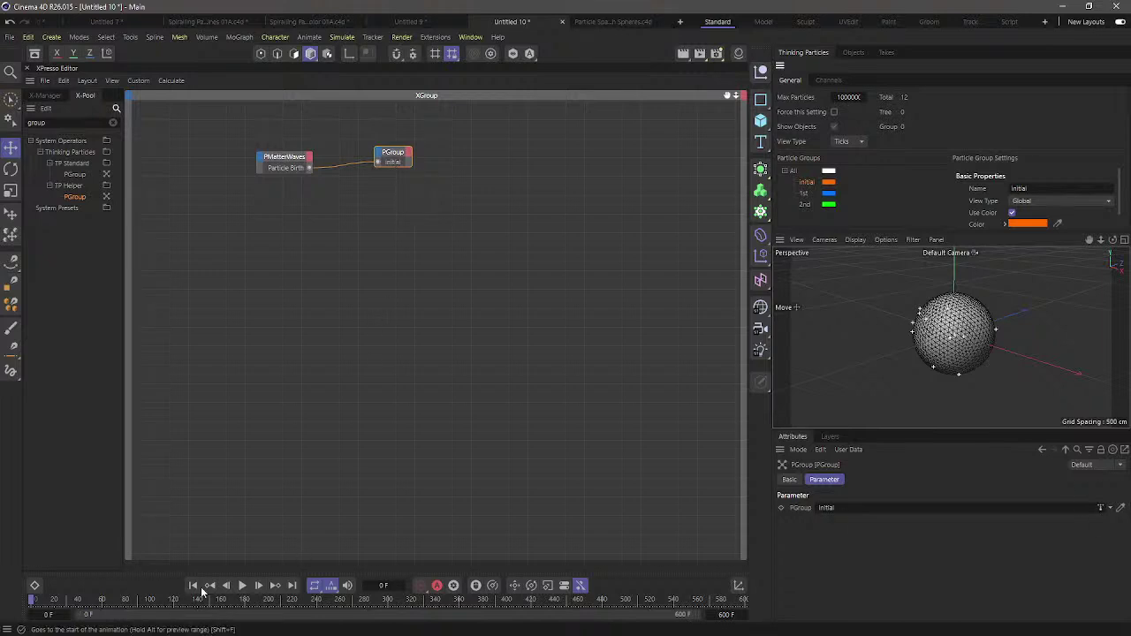
Play the animation to check the emitted particles' group colour, and rewind to the start
click(243, 586)
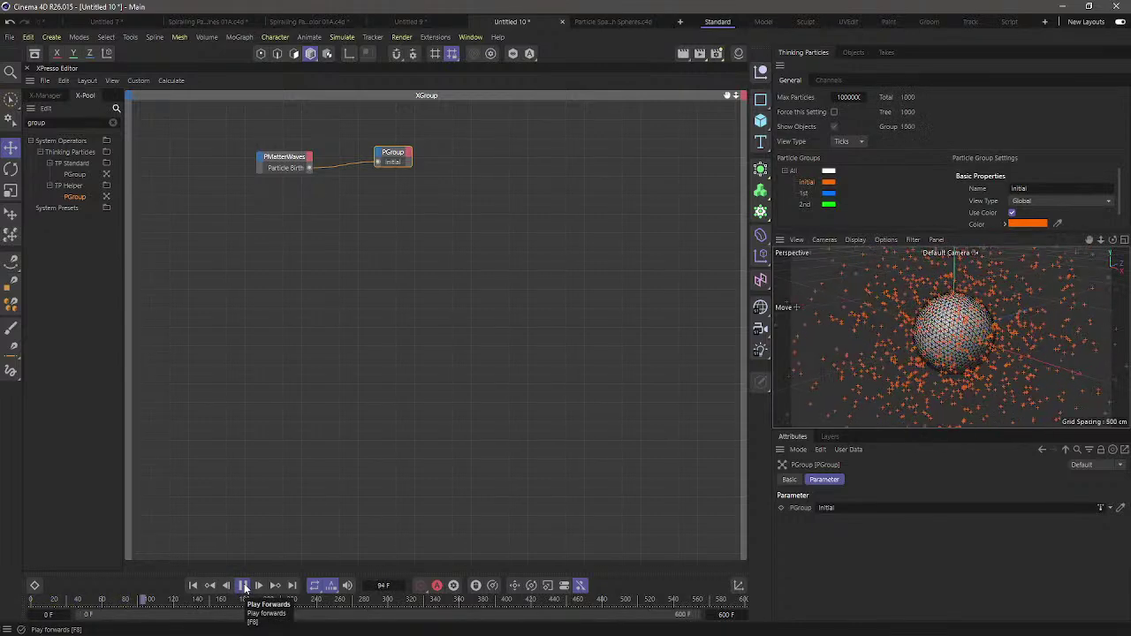
click(243, 586)
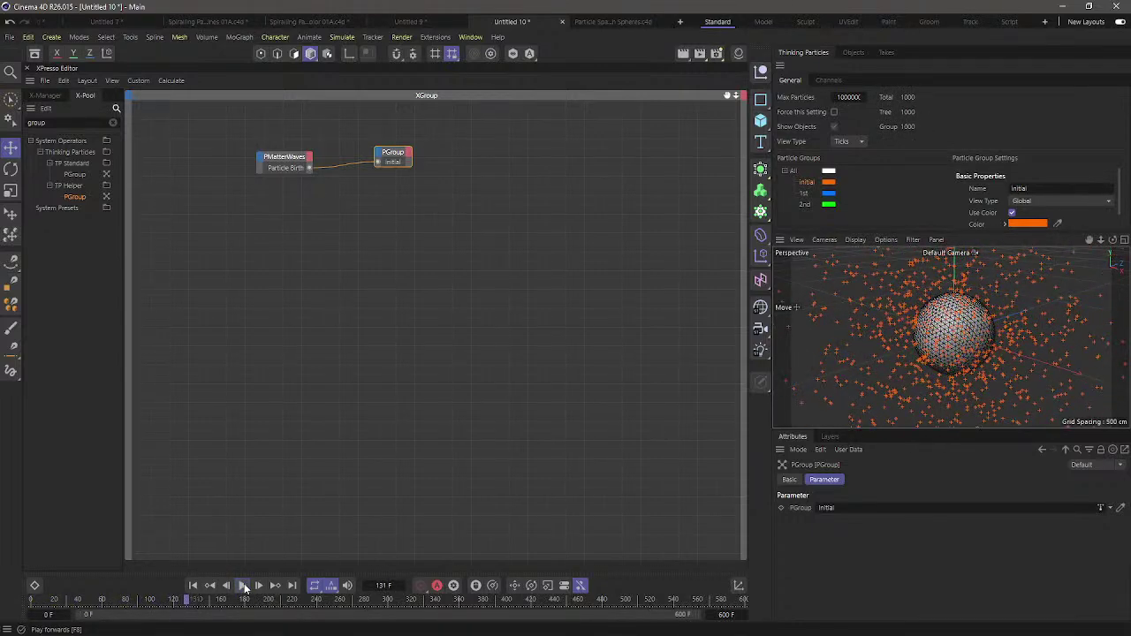
click(192, 586)
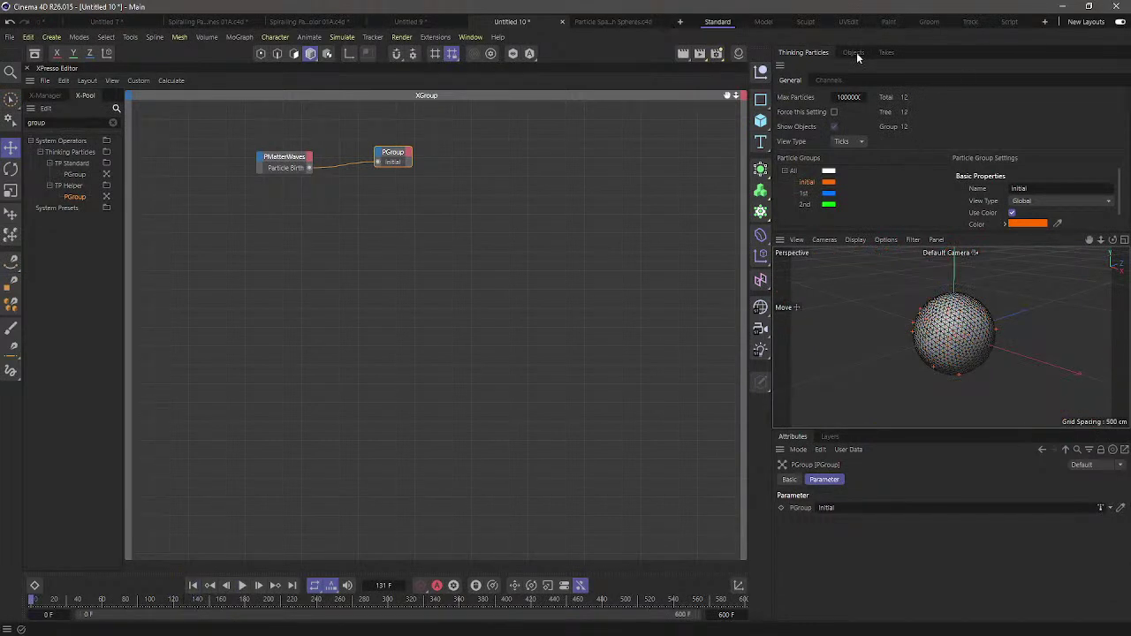
Move the PMatterWaves node farther from the PGroup node and level with it
drag(301, 166, 272, 159)
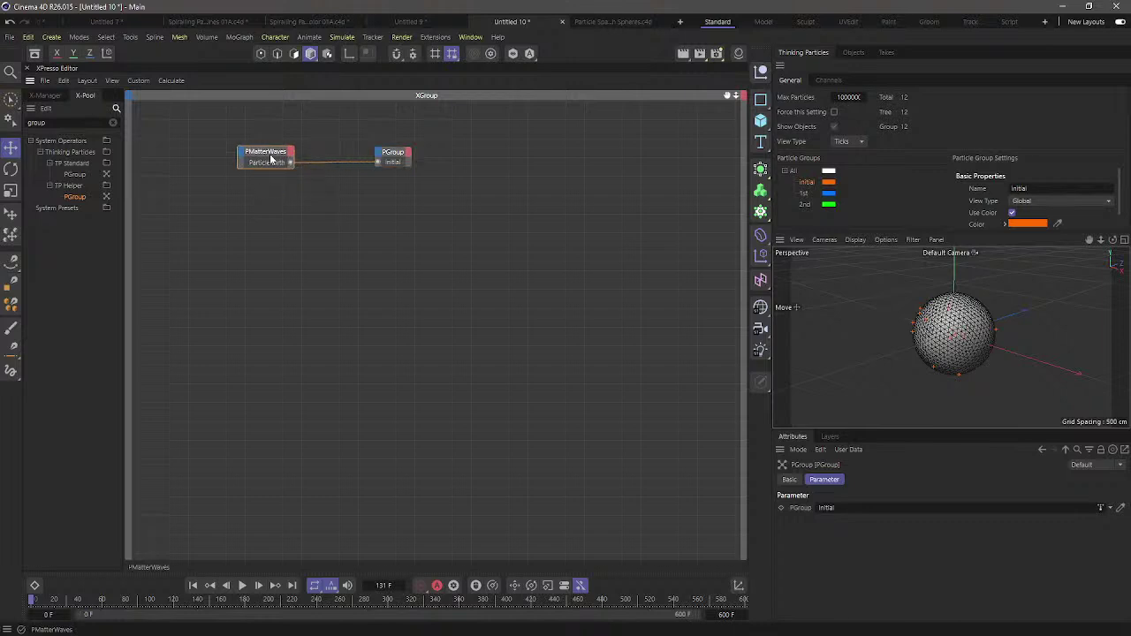
Move the PGroup node slightly closer to PMatterWaves, and set the PMatterWaves particle count to 50
drag(391, 156, 379, 154)
click(272, 158)
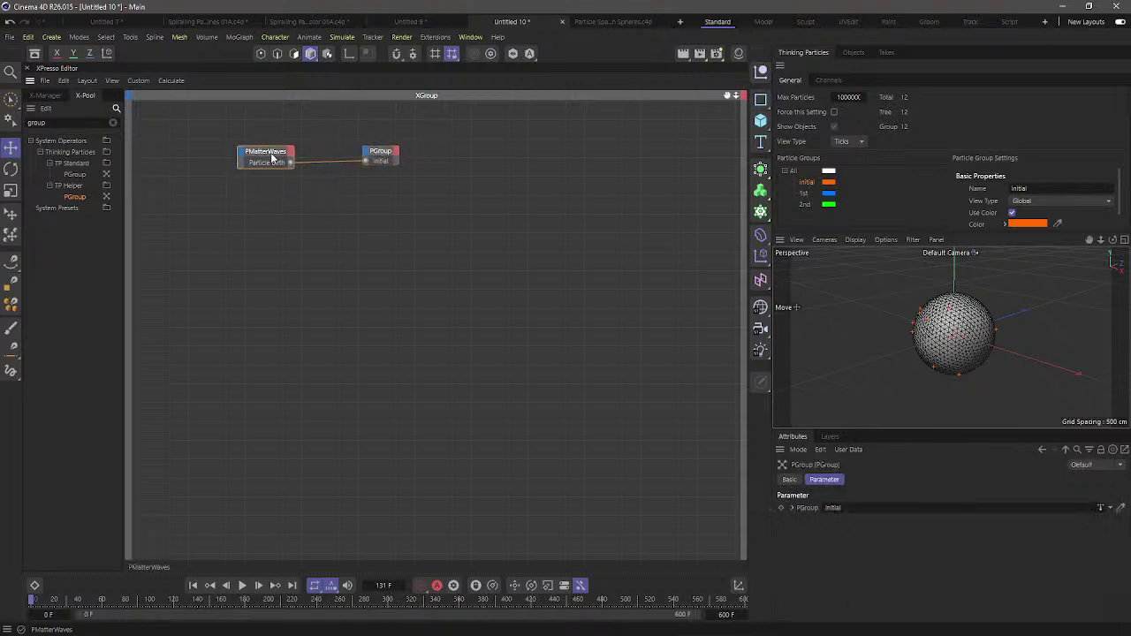
drag(891, 430, 891, 389)
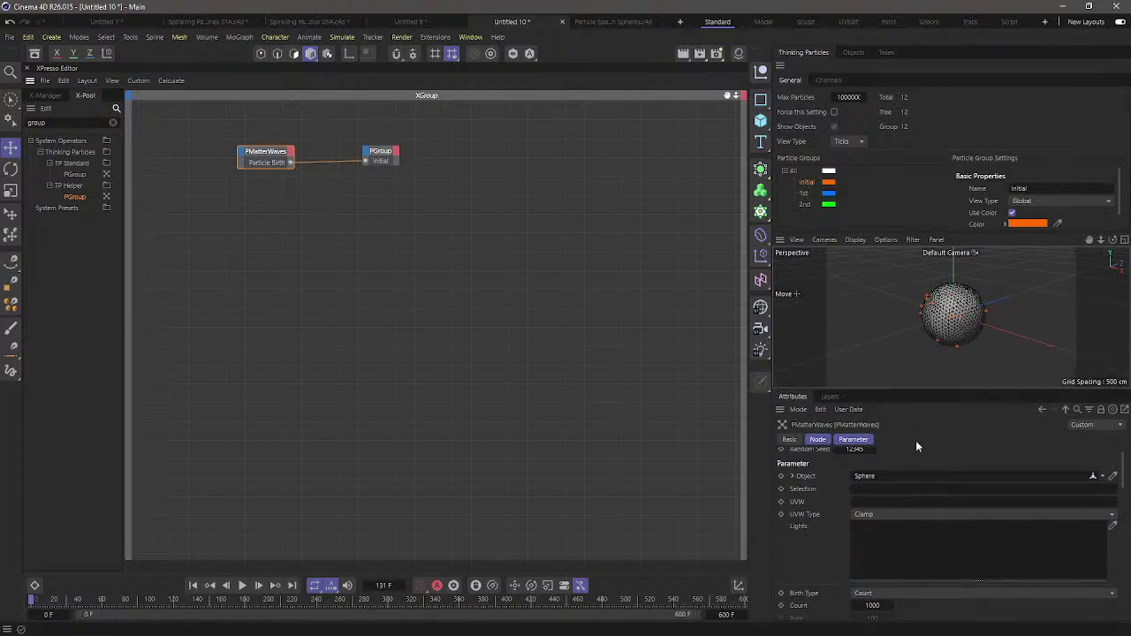
key(ctrl+Tab)
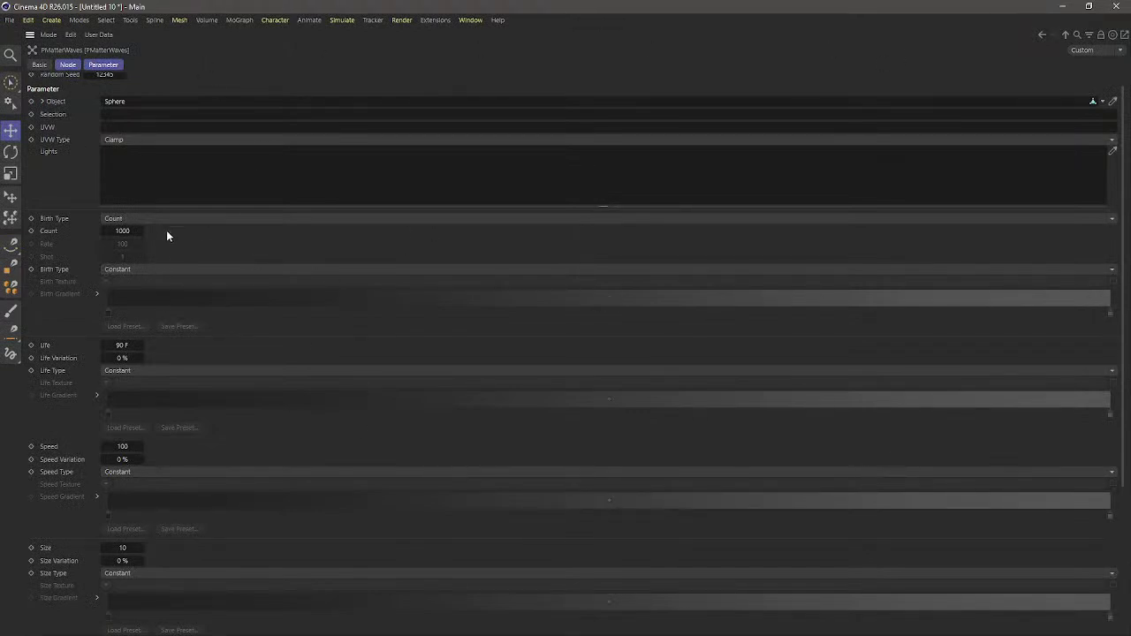
click(124, 230)
text(50)
Set the PMatterWaves life to 60 F and speed to 30, each with a 30% variation
click(125, 345)
text(60)
key(Tab)
text(30)
click(131, 447)
text(30)
key(Tab)
text(30)
key(Return)
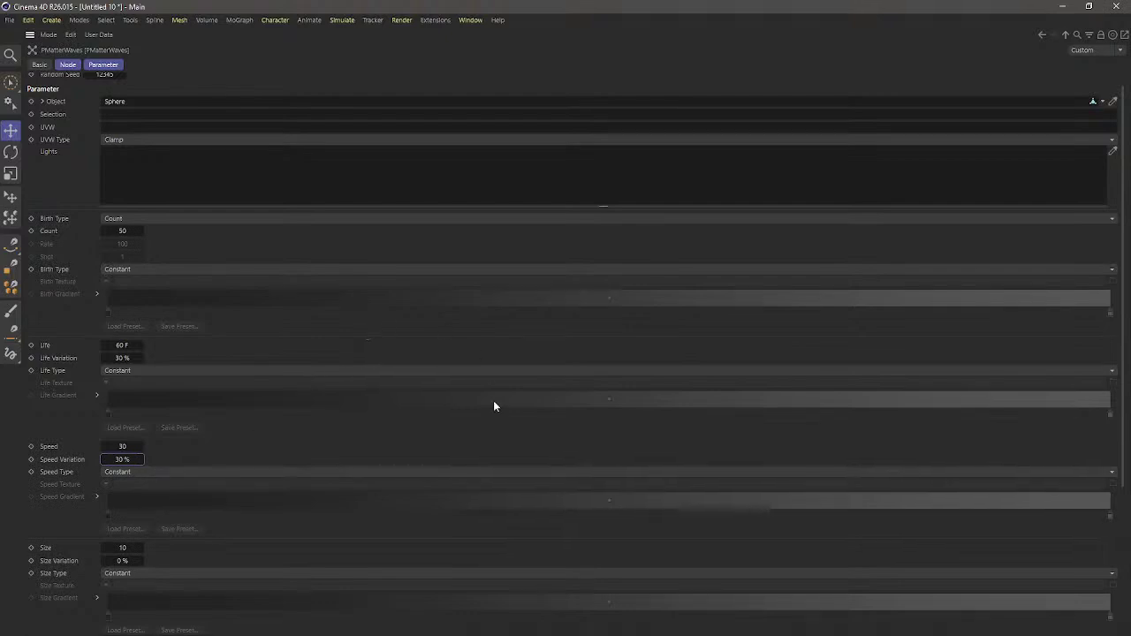
key(ctrl+Tab)
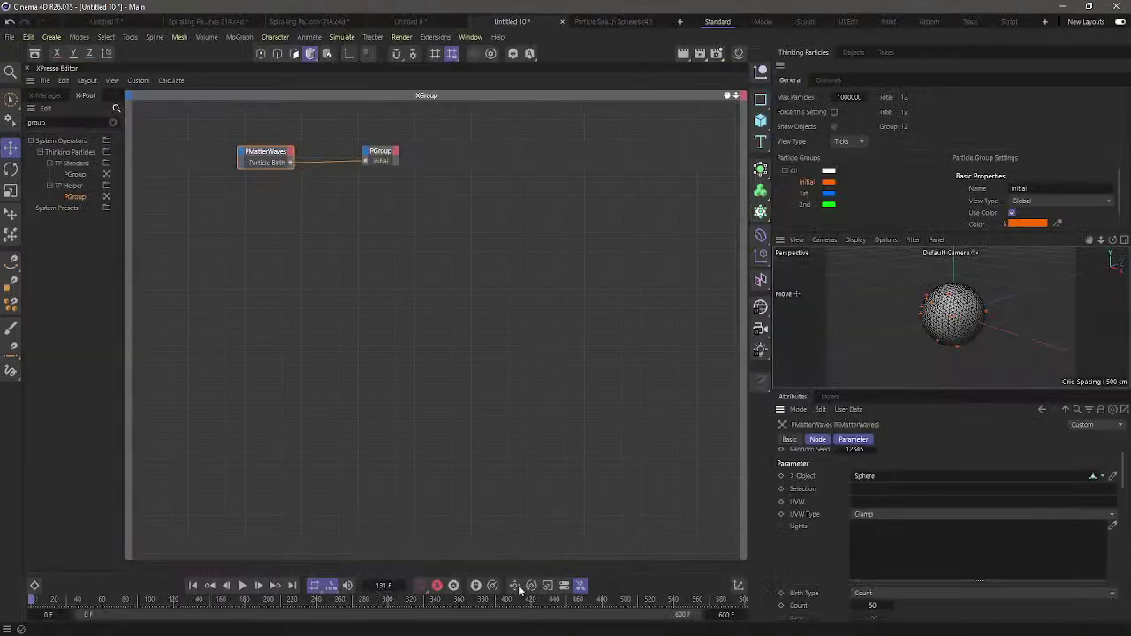
Play the animation to check the emission from the sphere, and rewind to the start
click(239, 586)
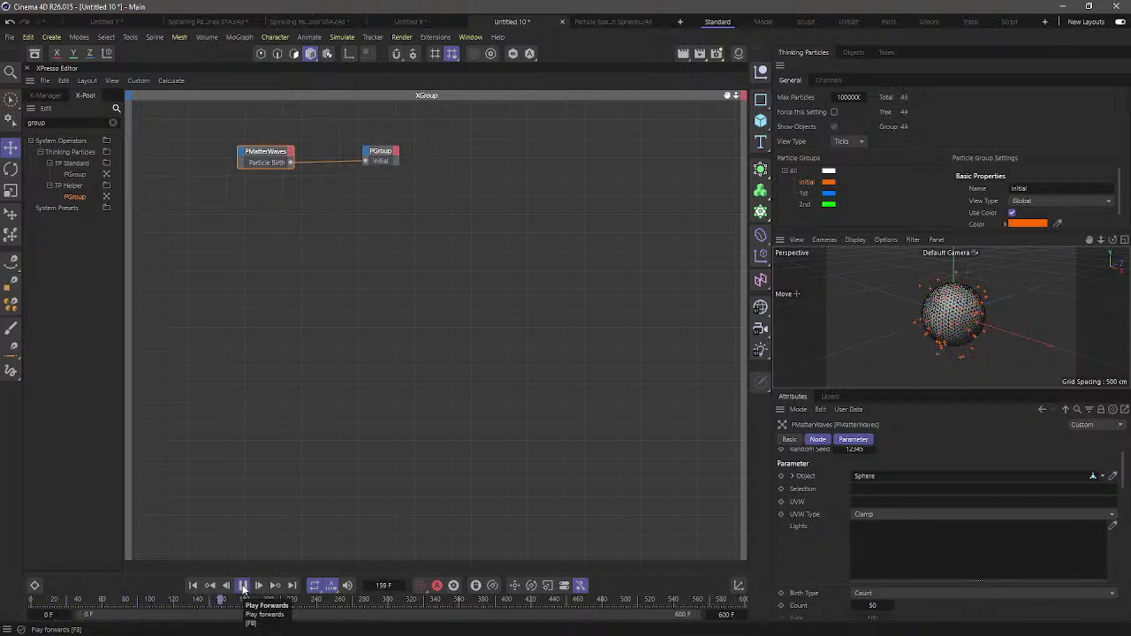
click(243, 586)
click(195, 585)
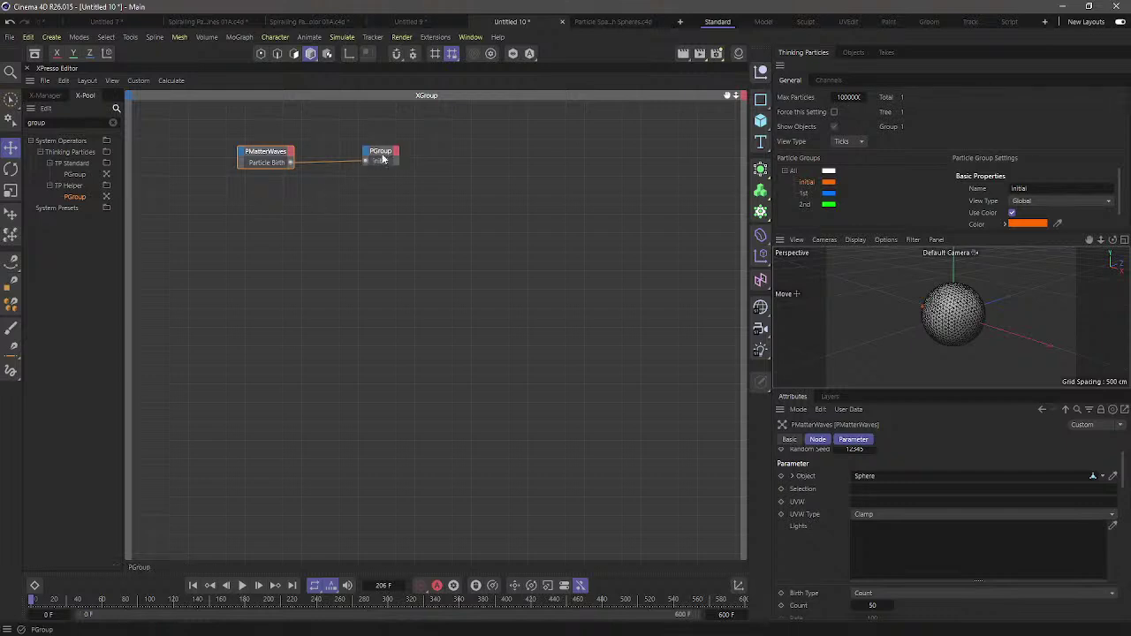
Shift the PMatterWaves and PGroup nodes across toward the upper middle of the XGroup, keeping a gap between them
drag(380, 152, 462, 153)
drag(270, 154, 373, 156)
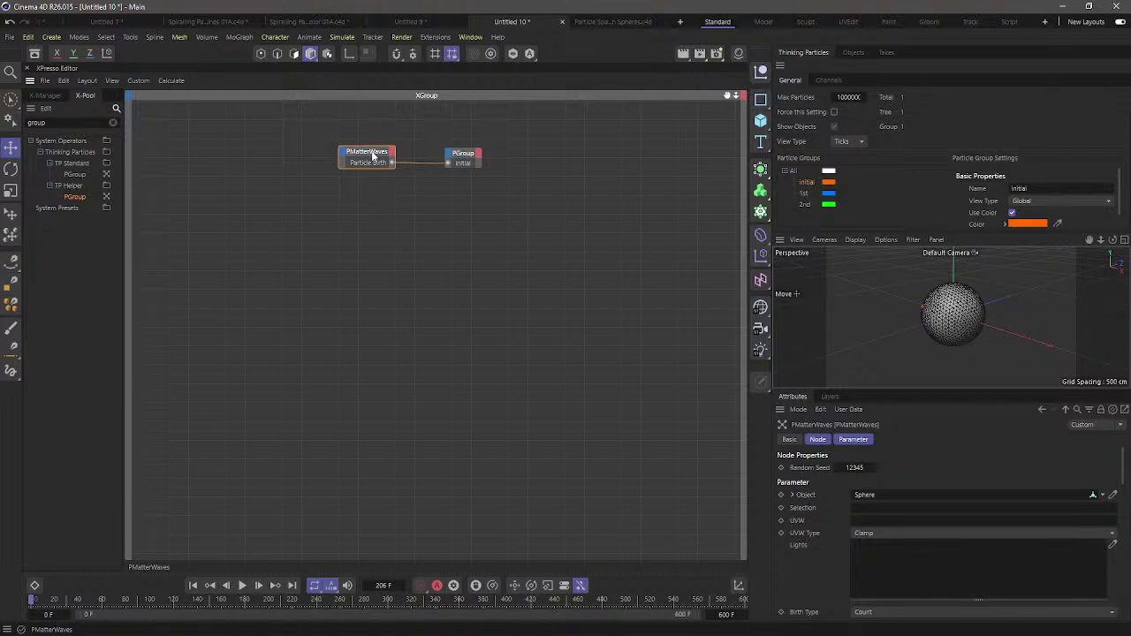
drag(464, 157, 471, 156)
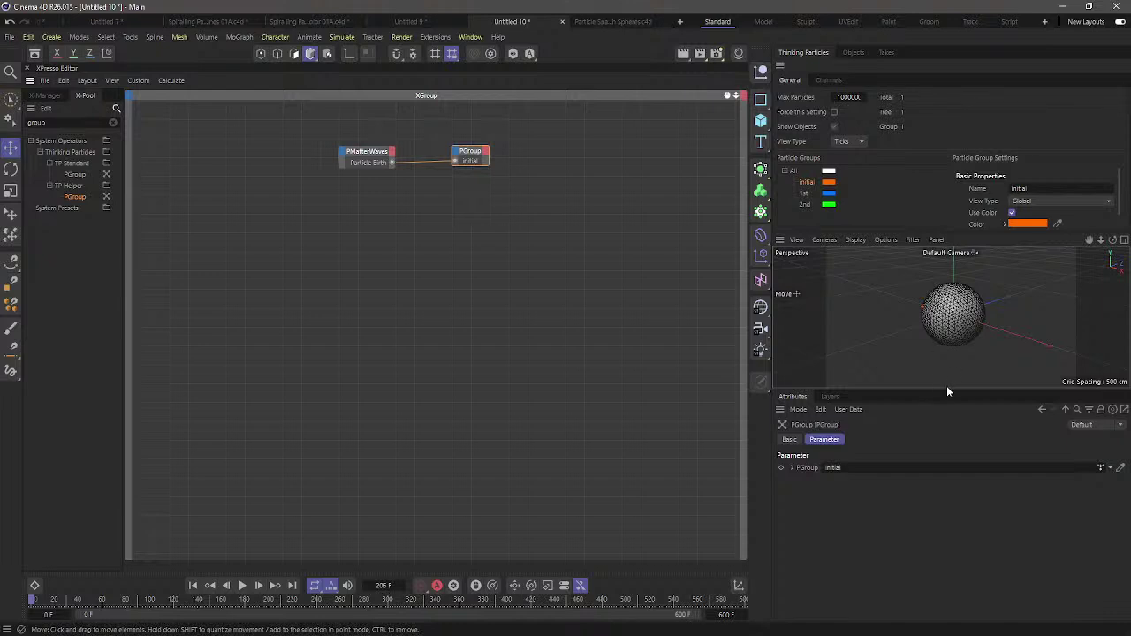
drag(946, 390, 947, 434)
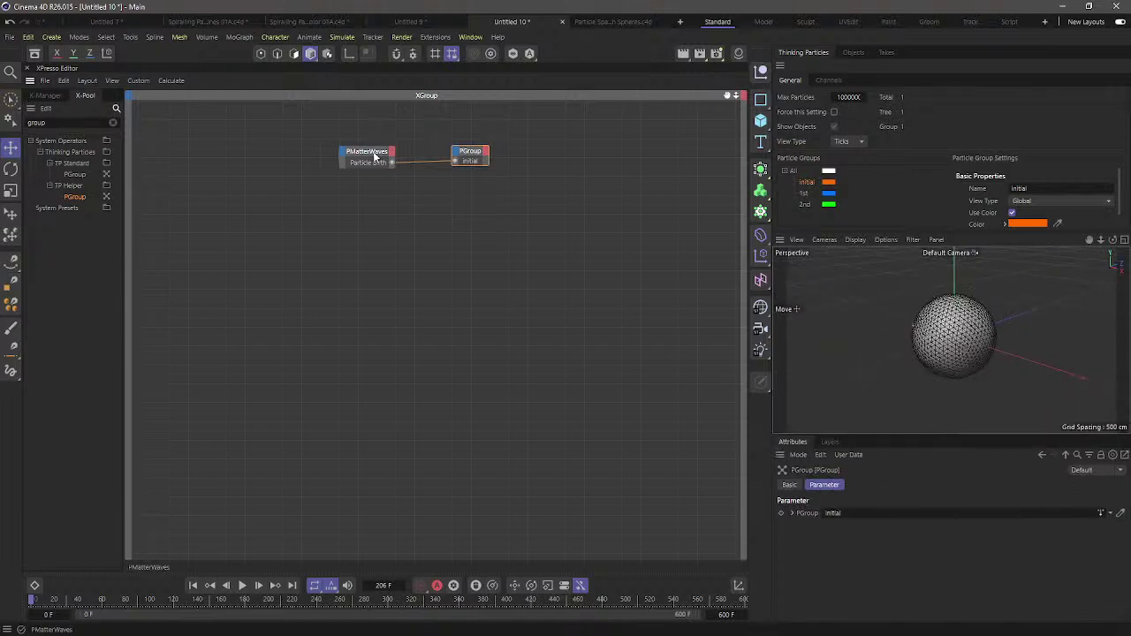
drag(375, 157, 360, 154)
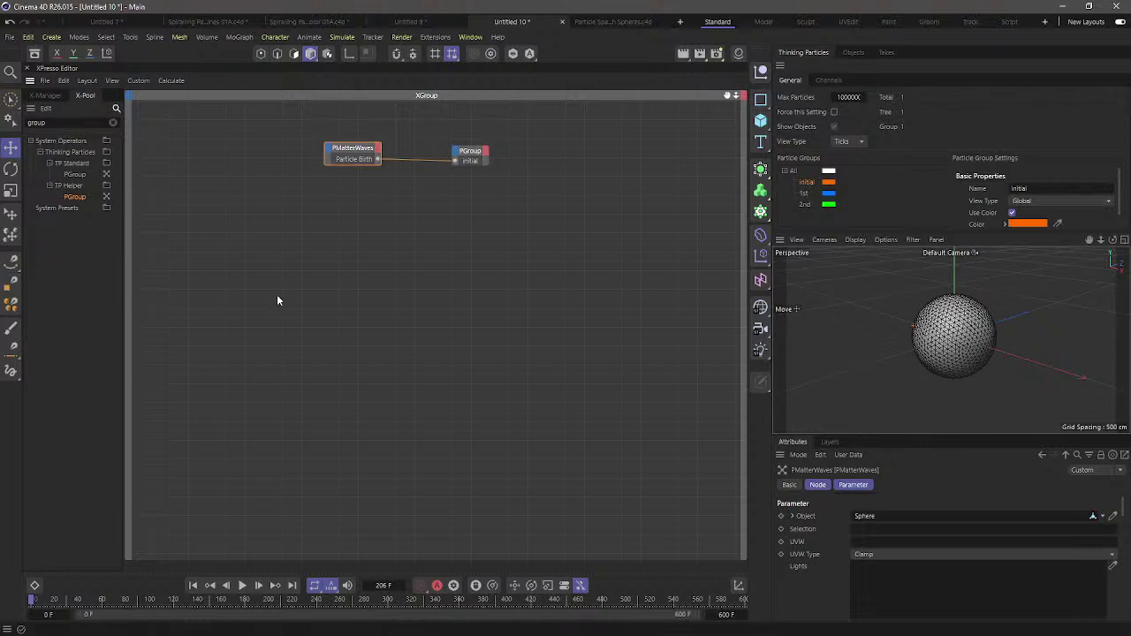
double_click(36, 122)
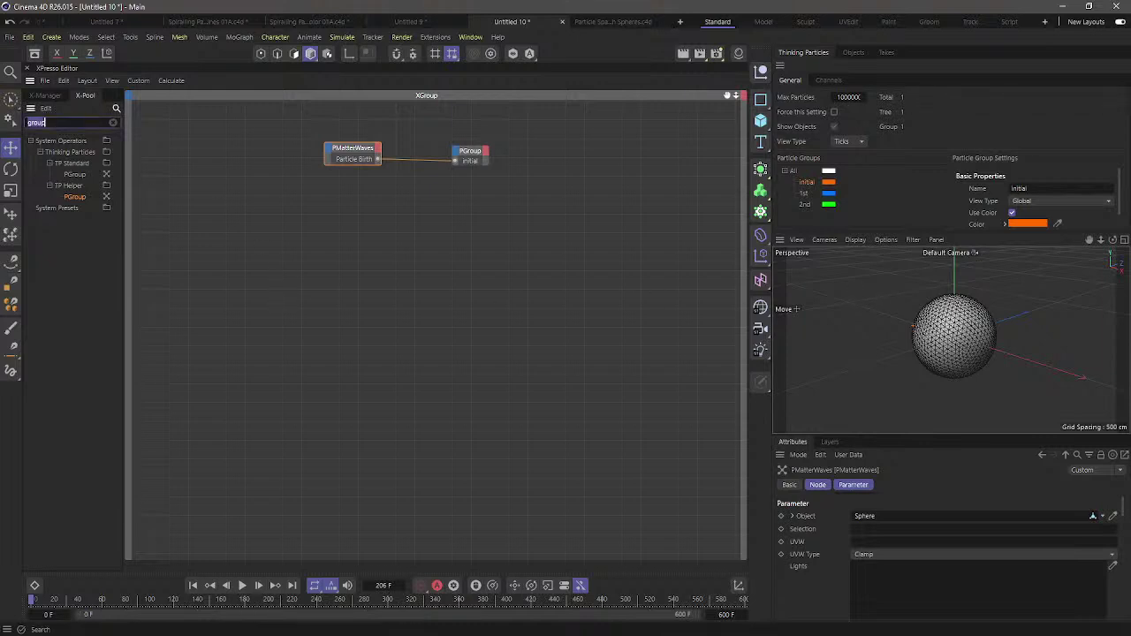
text(born)
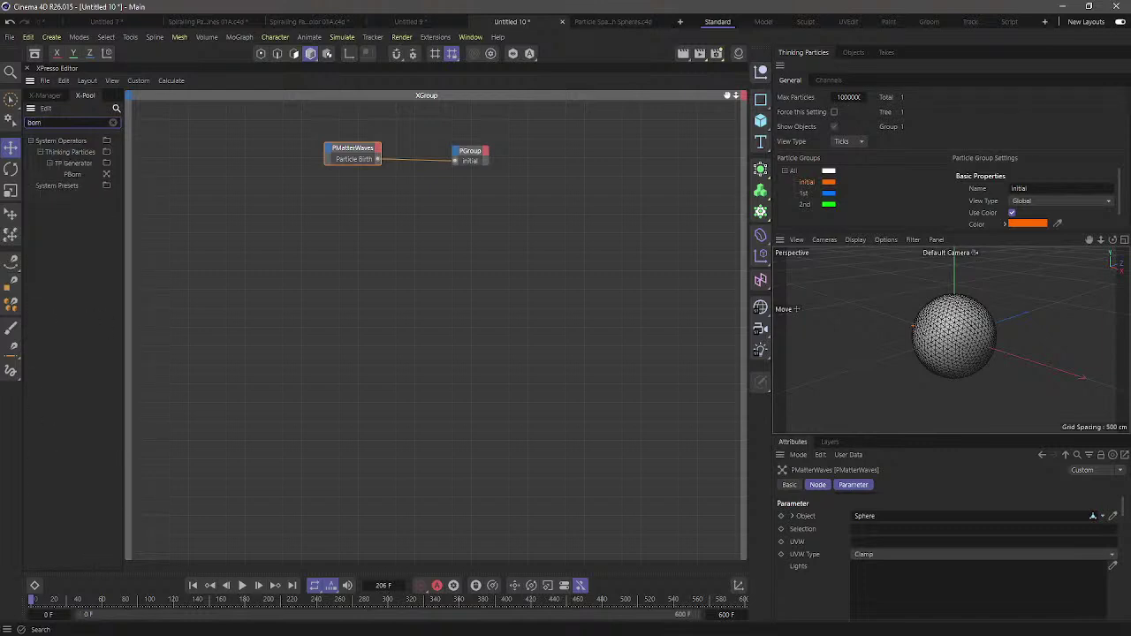
drag(72, 175, 340, 214)
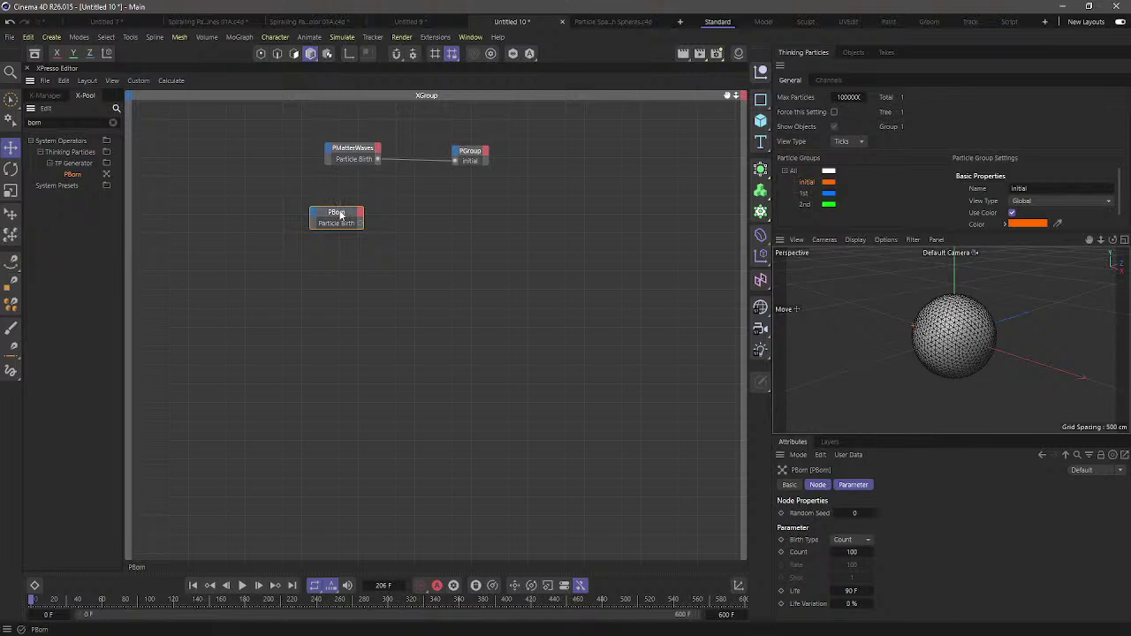
drag(348, 215, 281, 216)
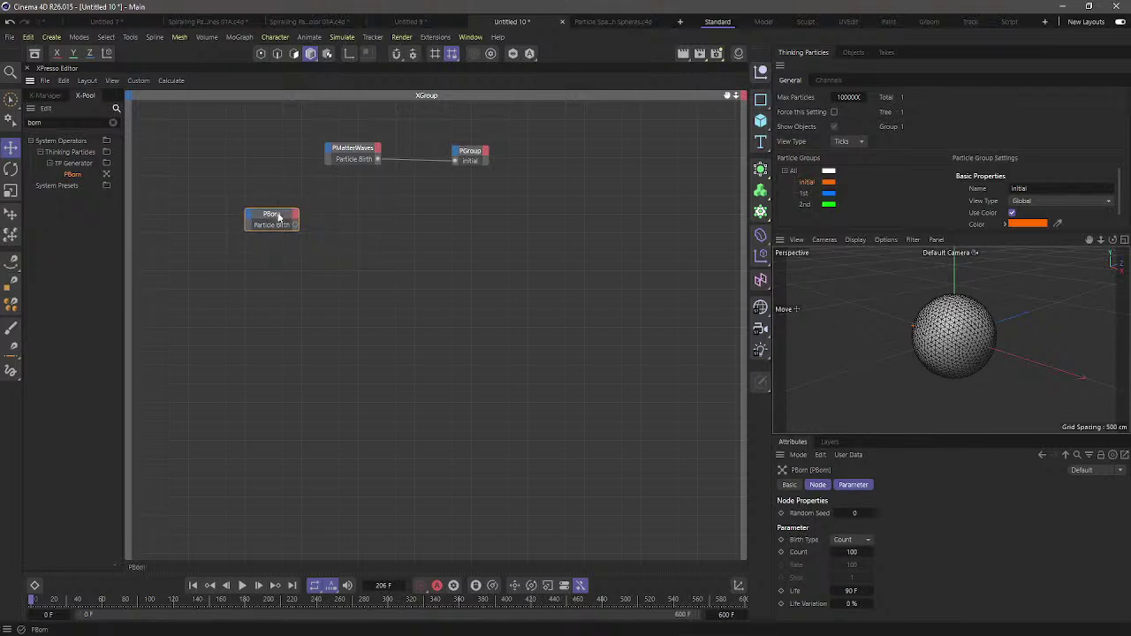
drag(278, 215, 329, 237)
key(Delete)
Search the operator pool for "storm", add a PStorm node below PMatterWaves, and clear the search
double_click(35, 122)
key(BackSpace)
text(storm)
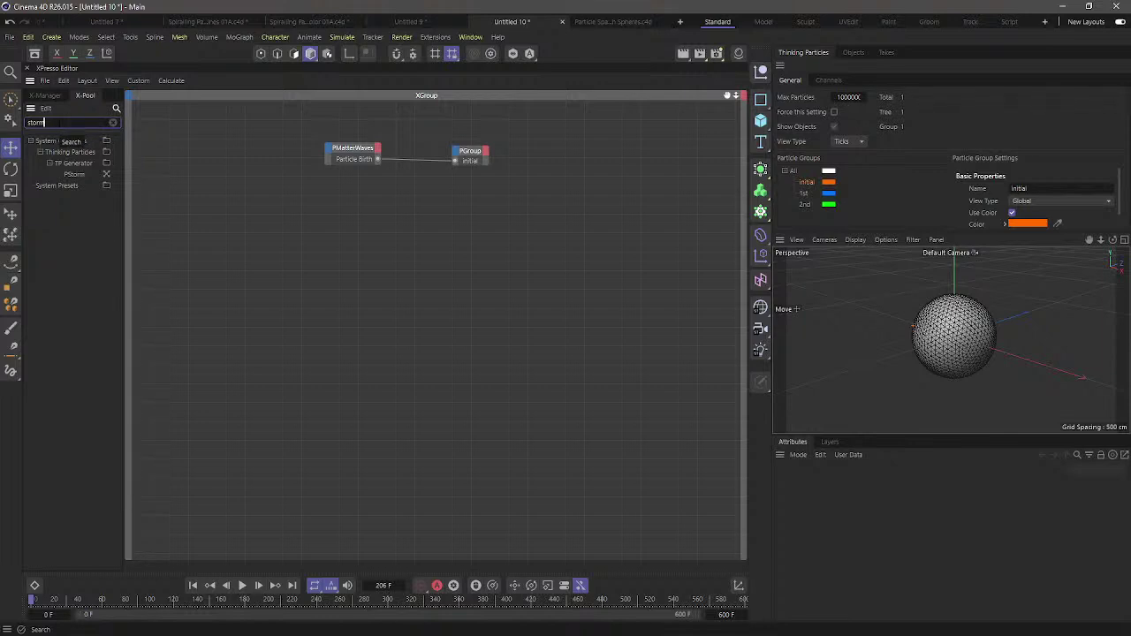
drag(76, 176, 374, 227)
click(113, 123)
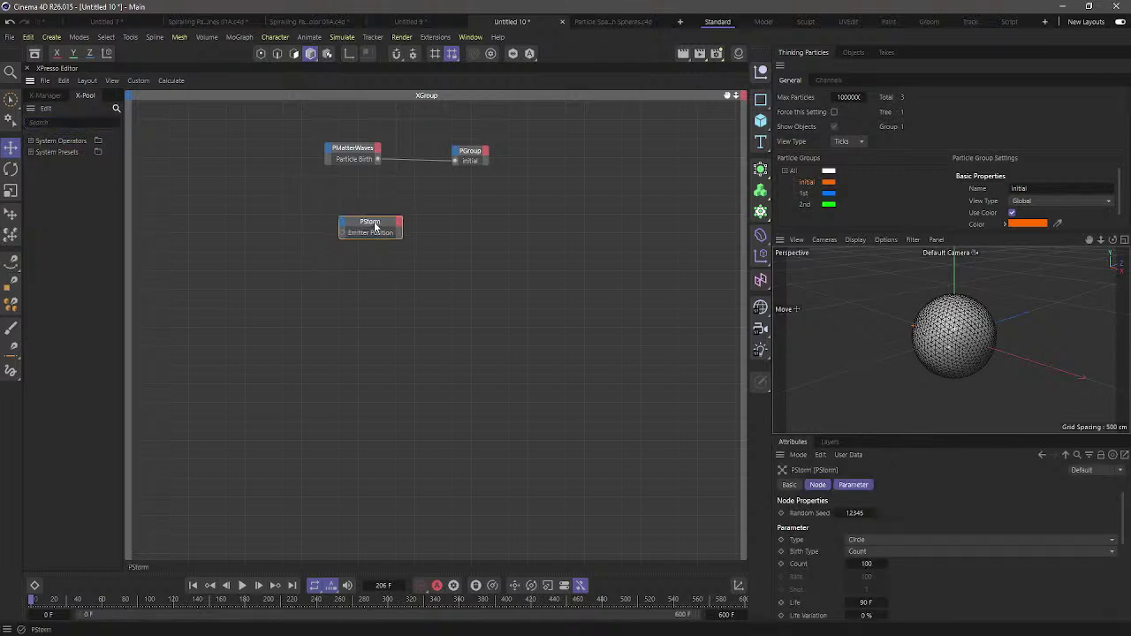
Examine the PStorm node's parameters and emitter type options, keeping the type as Circle
scroll(961, 550, down, 5)
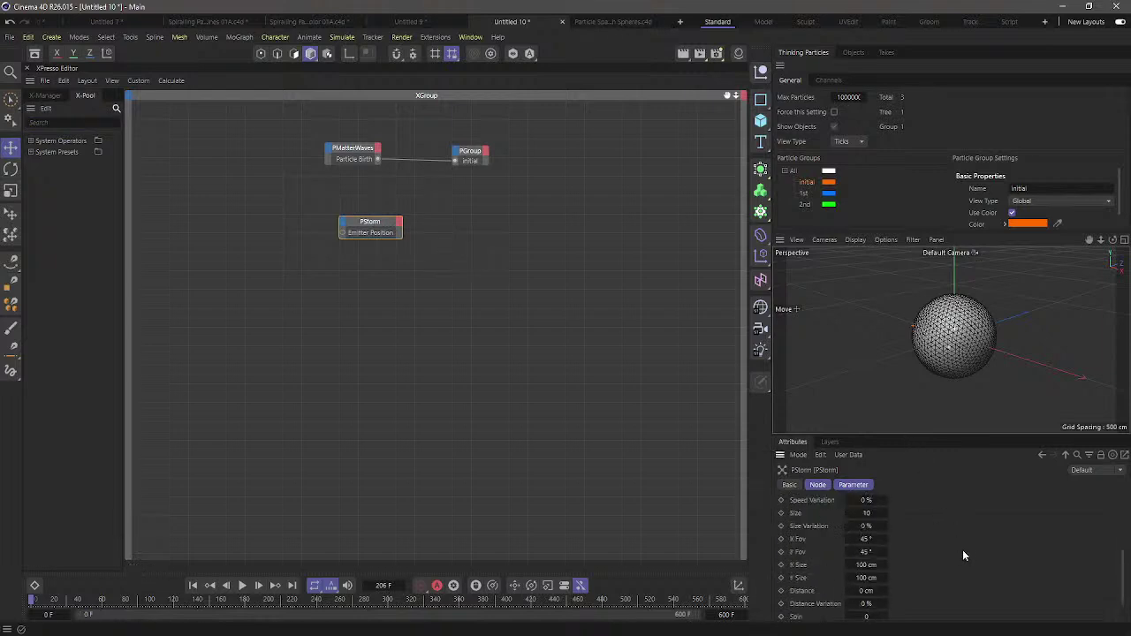
scroll(972, 546, up, 5)
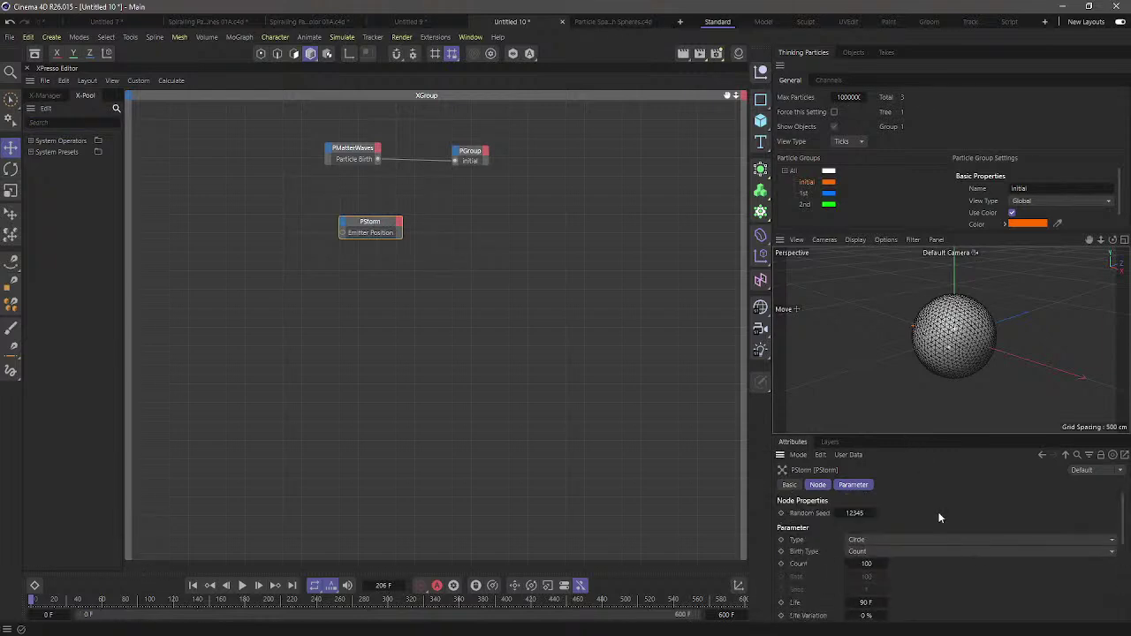
click(854, 53)
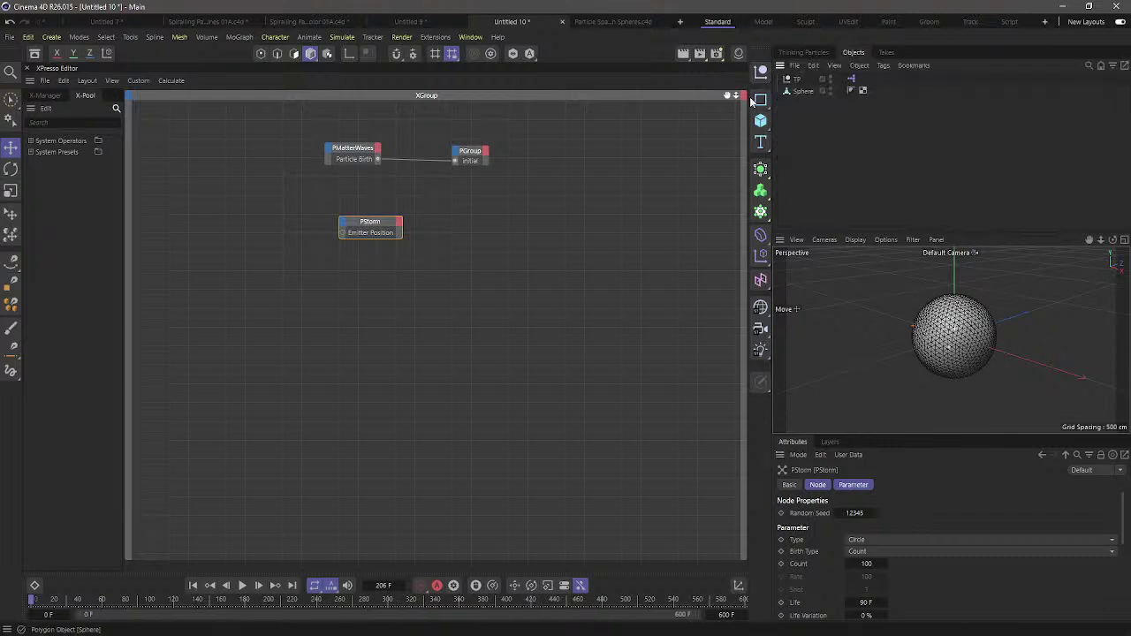
click(869, 539)
click(907, 541)
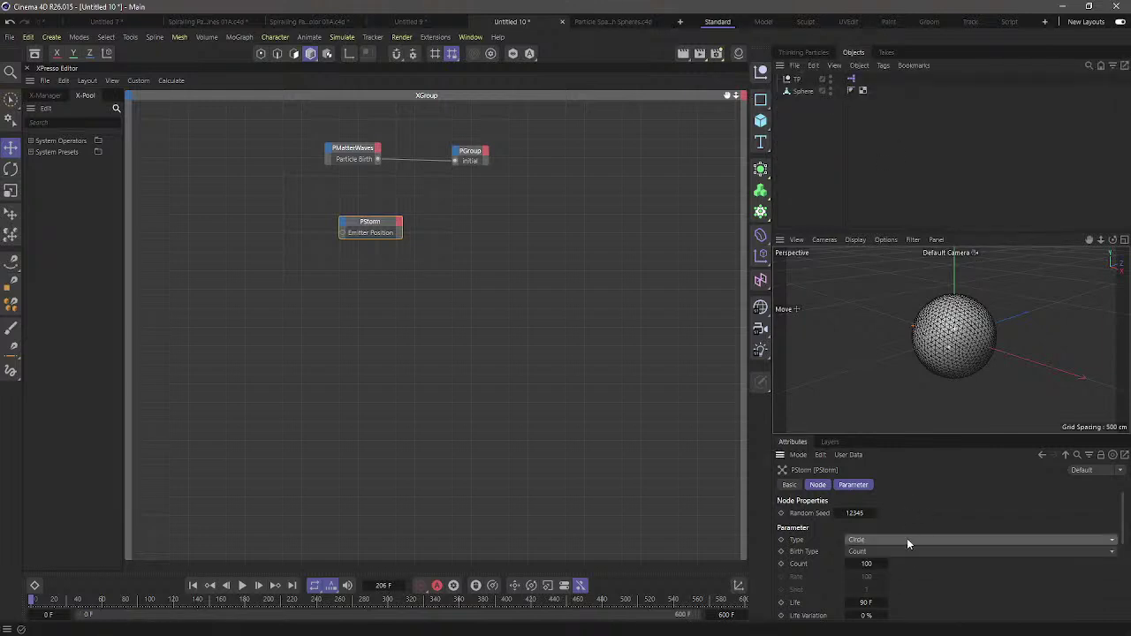
scroll(987, 569, down, 3)
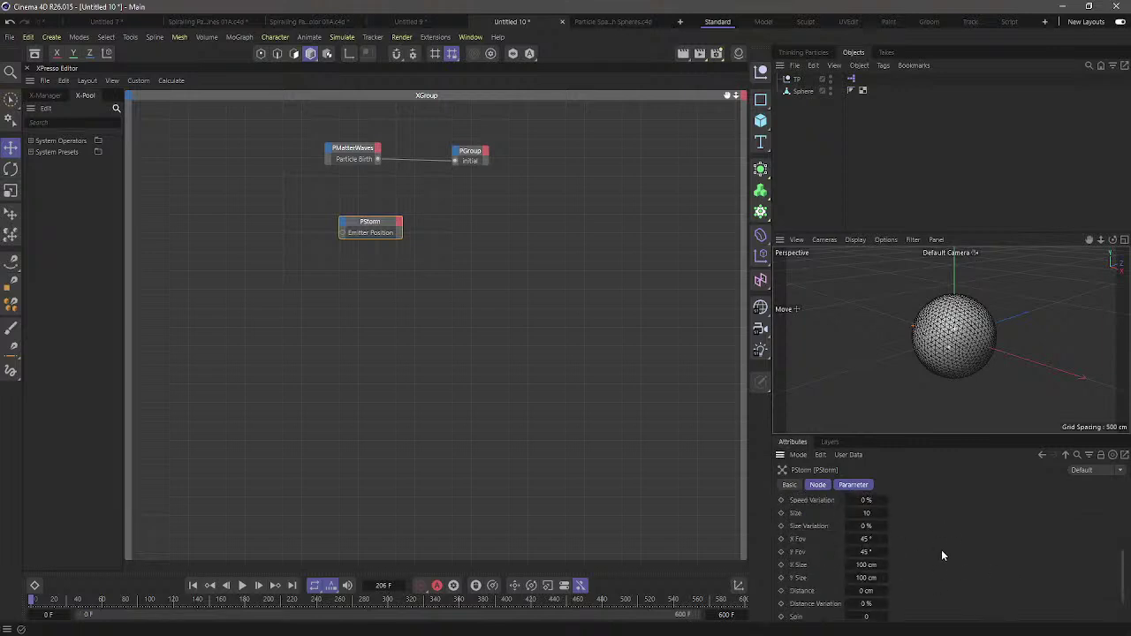
scroll(947, 543, up, 3)
Play the animation to examine the PStorm particles, briefly hiding the sphere and reviewing the PStorm size and spin parameters
drag(369, 229, 401, 240)
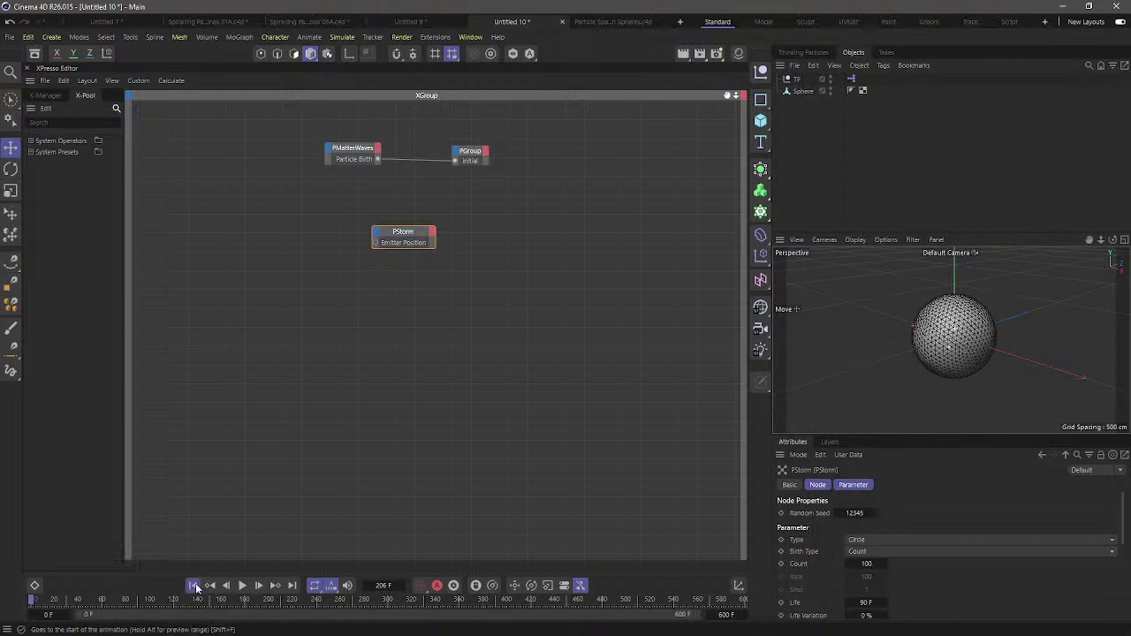
click(242, 586)
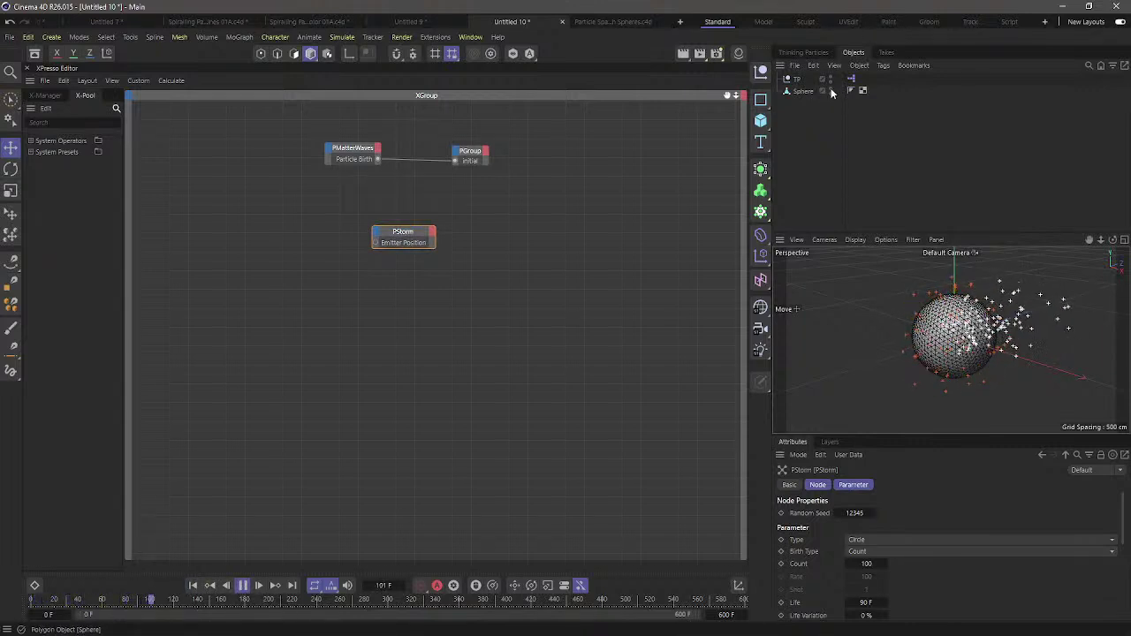
click(830, 91)
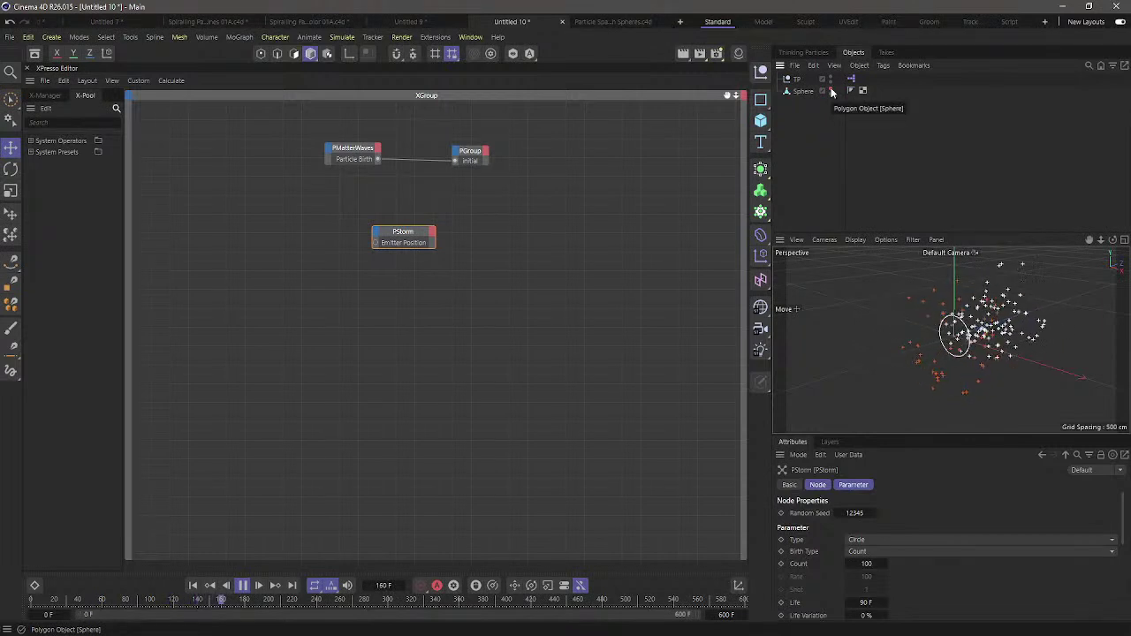
click(831, 91)
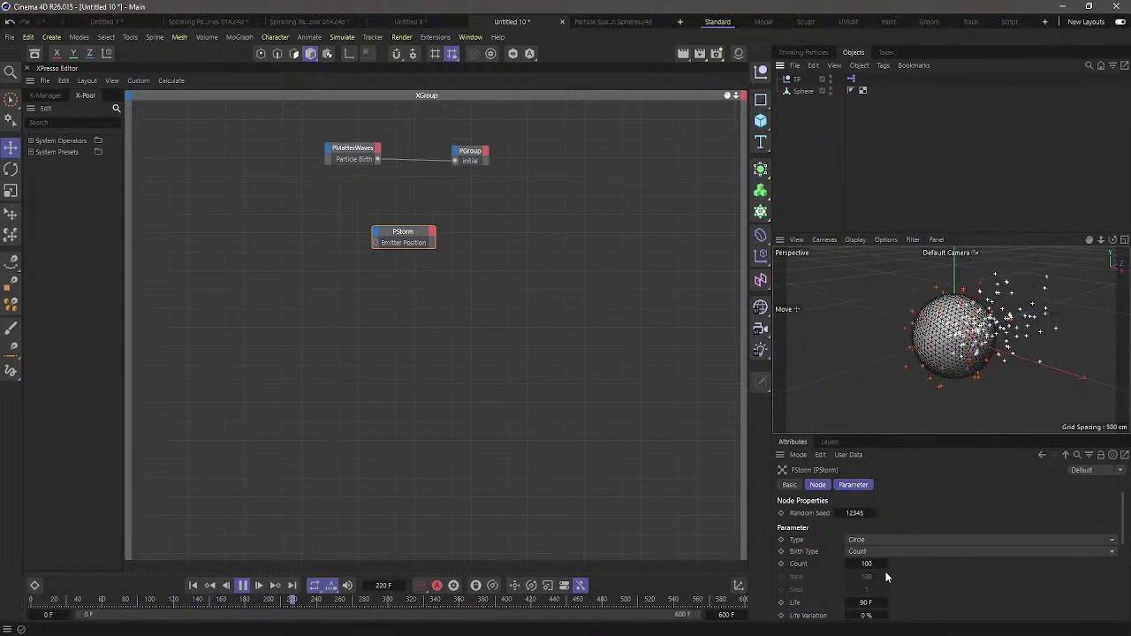
drag(866, 434, 867, 385)
scroll(937, 546, down, 4)
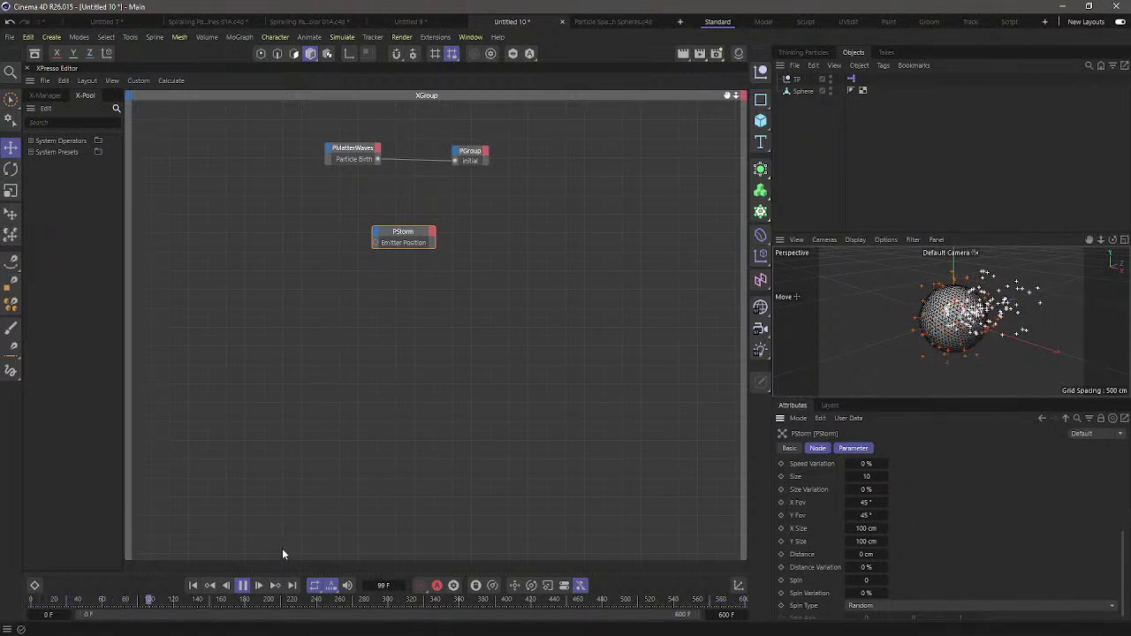
click(243, 586)
Search the operator pool for "pass", add a P Pass node level with PStorm, and assign the Initial group to it
drag(391, 232, 425, 251)
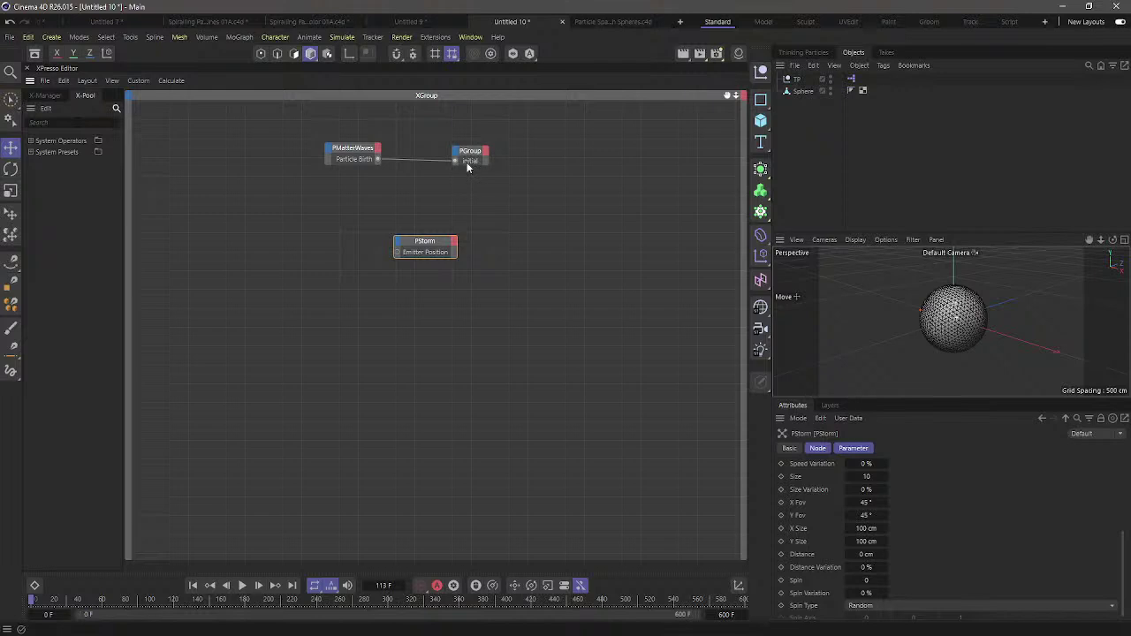
click(69, 123)
text(pass)
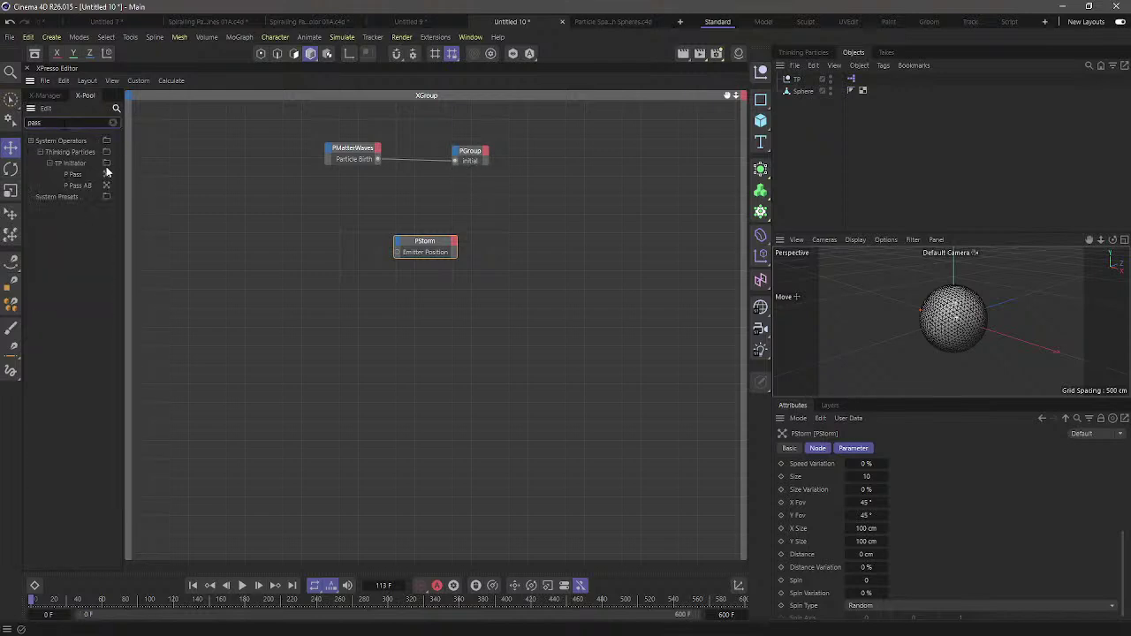
drag(74, 176, 214, 247)
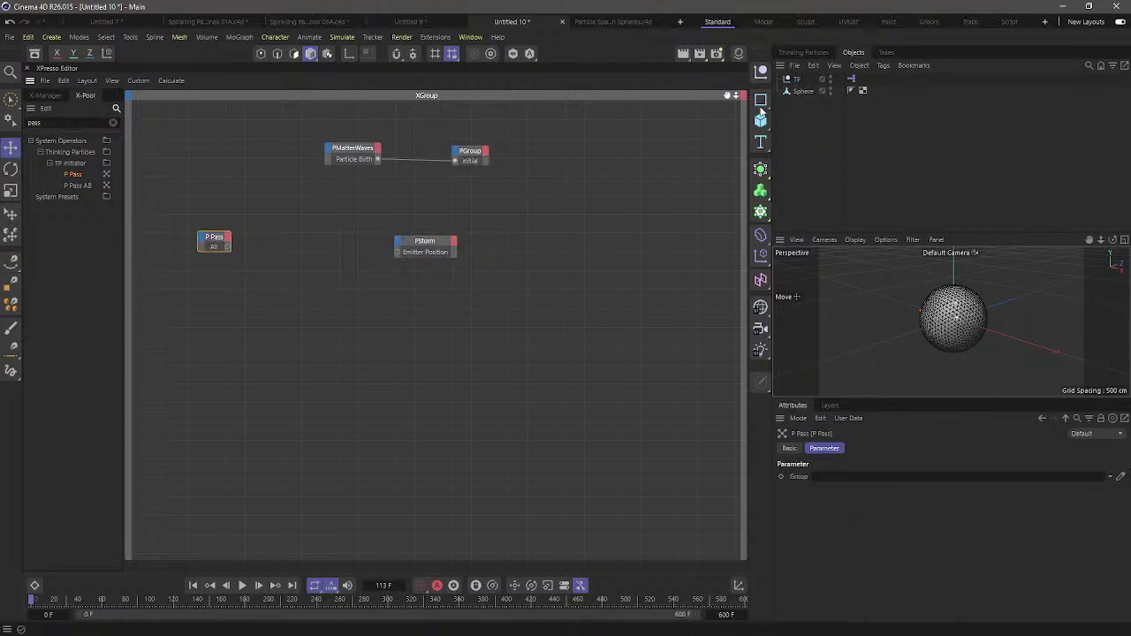
click(818, 52)
drag(807, 183, 226, 247)
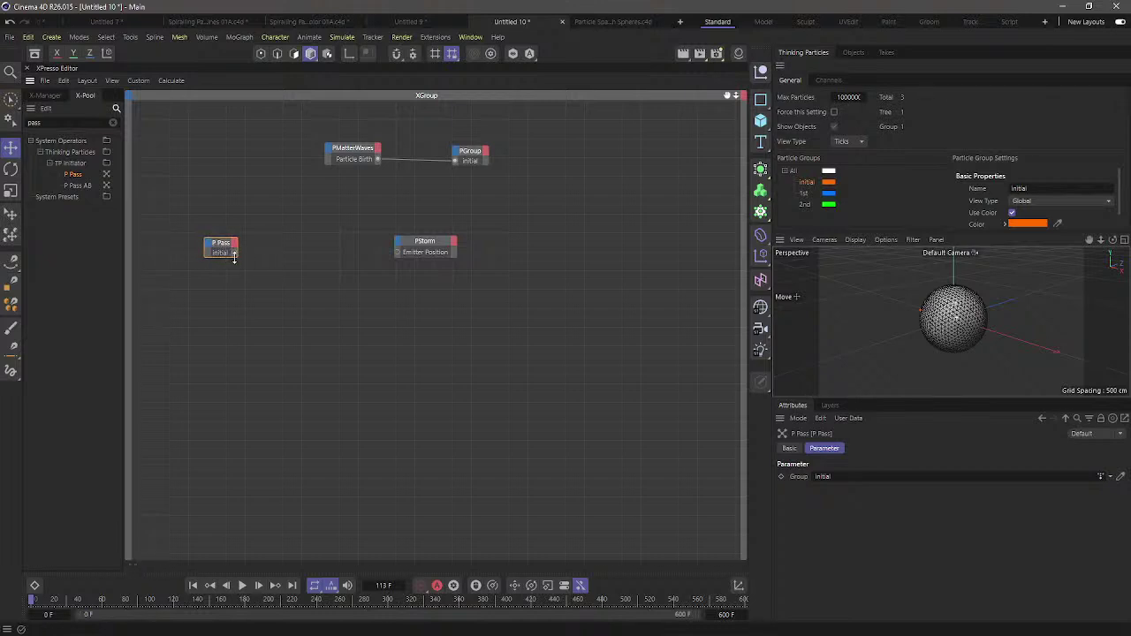
Search the operator pool for "age", add a PAge node between P Pass and PStorm, and set its type to Die
click(113, 122)
text(age)
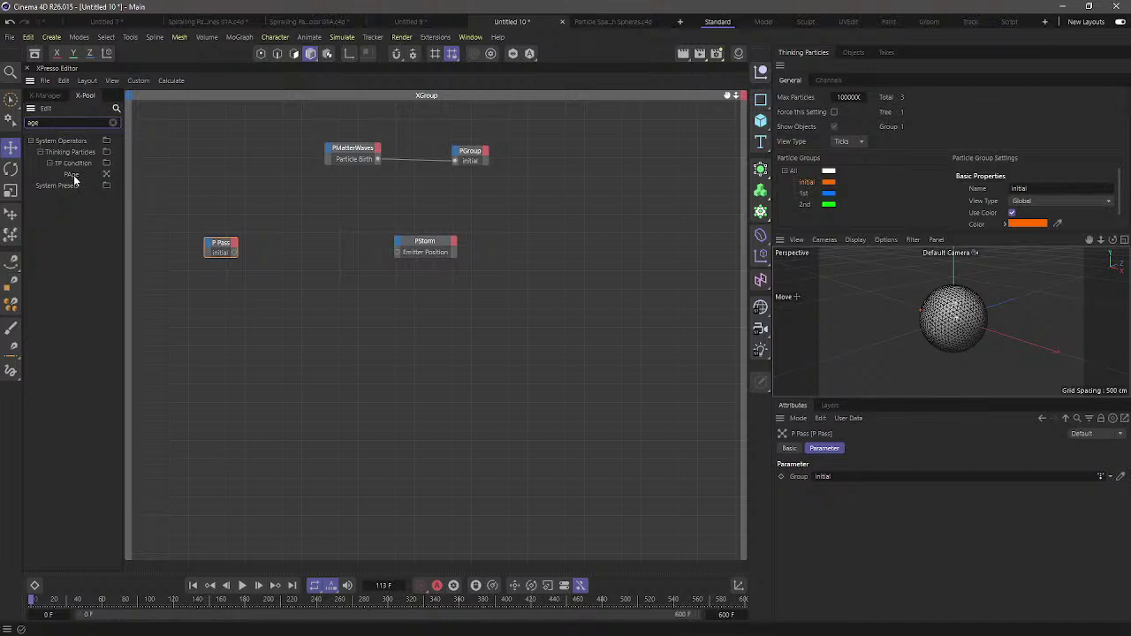
drag(75, 180, 303, 296)
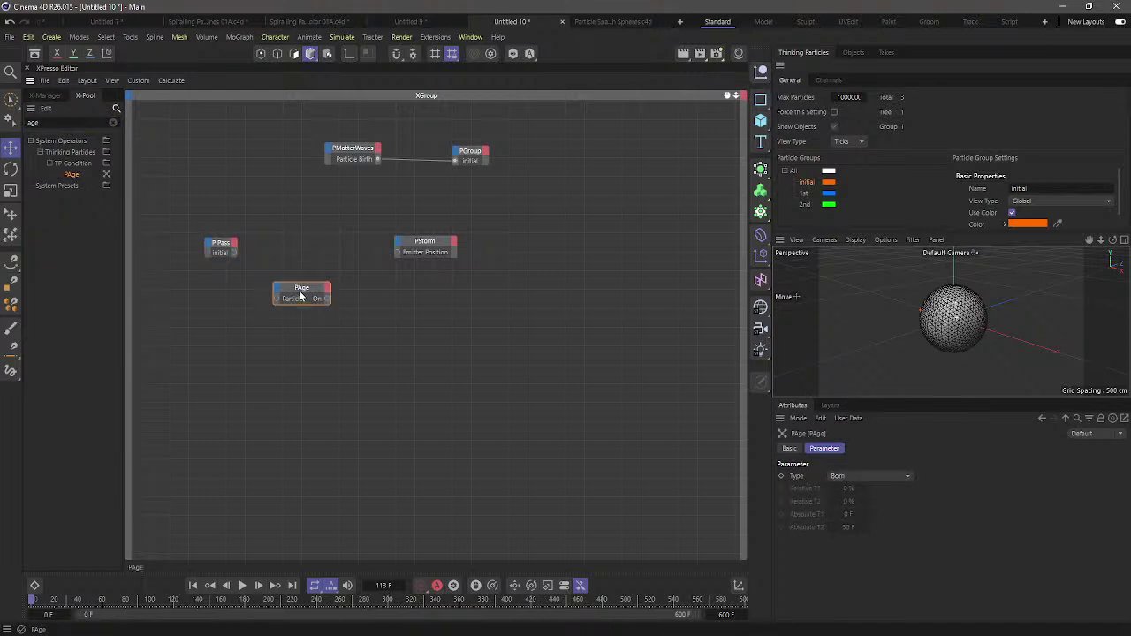
click(837, 477)
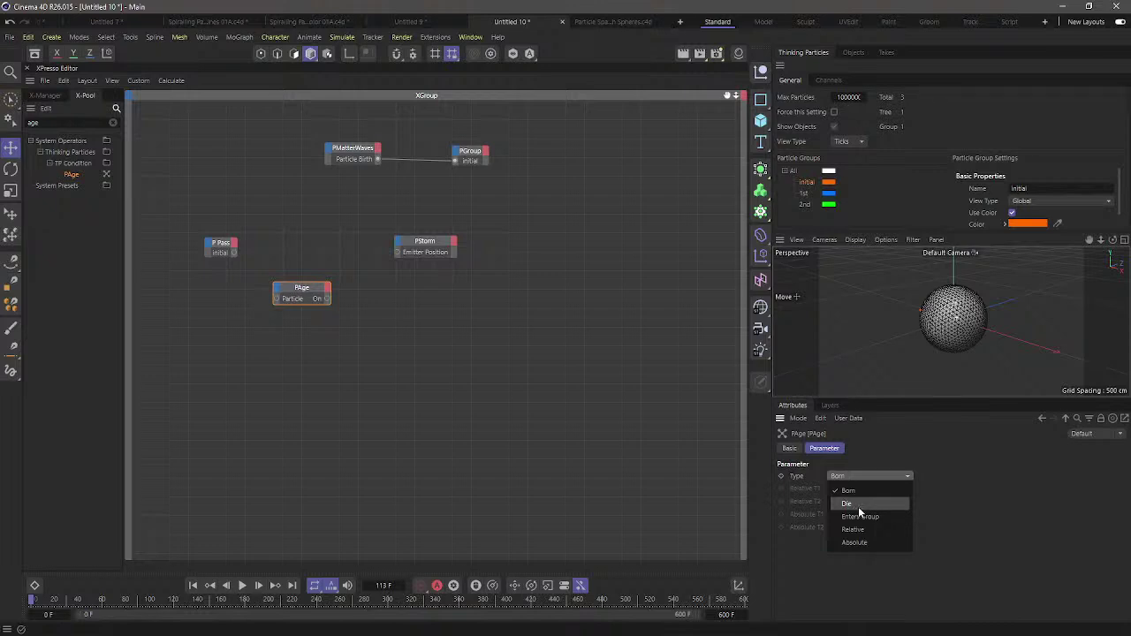
click(858, 504)
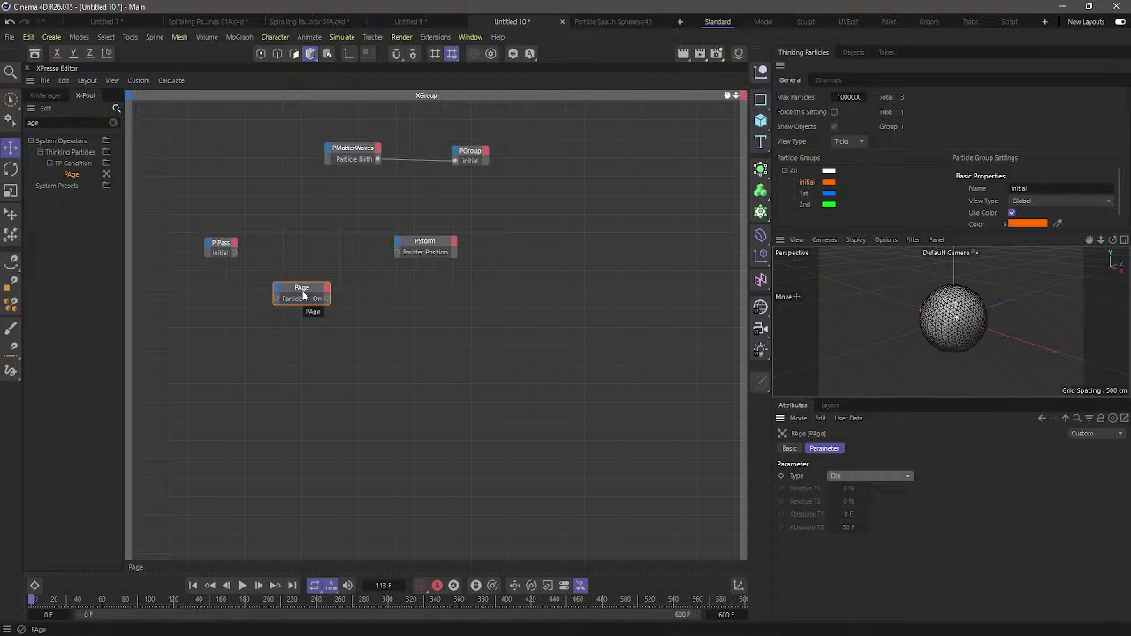
Connect the P Pass node's Initial output to the PAge node's Particle input and reposition PAge between P Pass and PStorm
drag(303, 296, 331, 294)
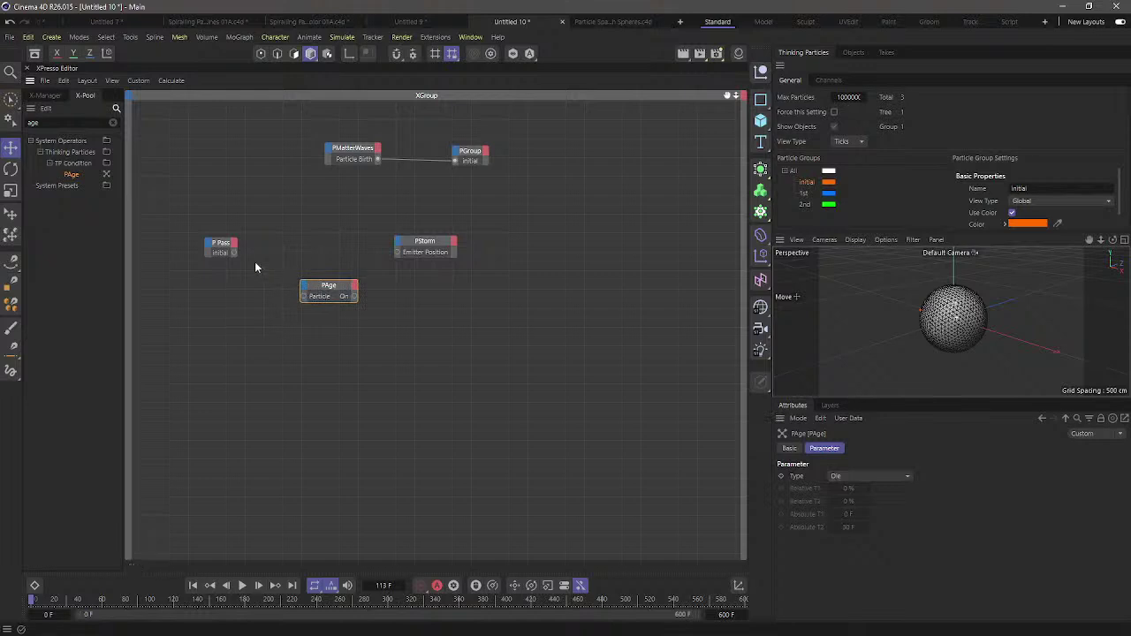
drag(234, 253, 312, 297)
click(327, 288)
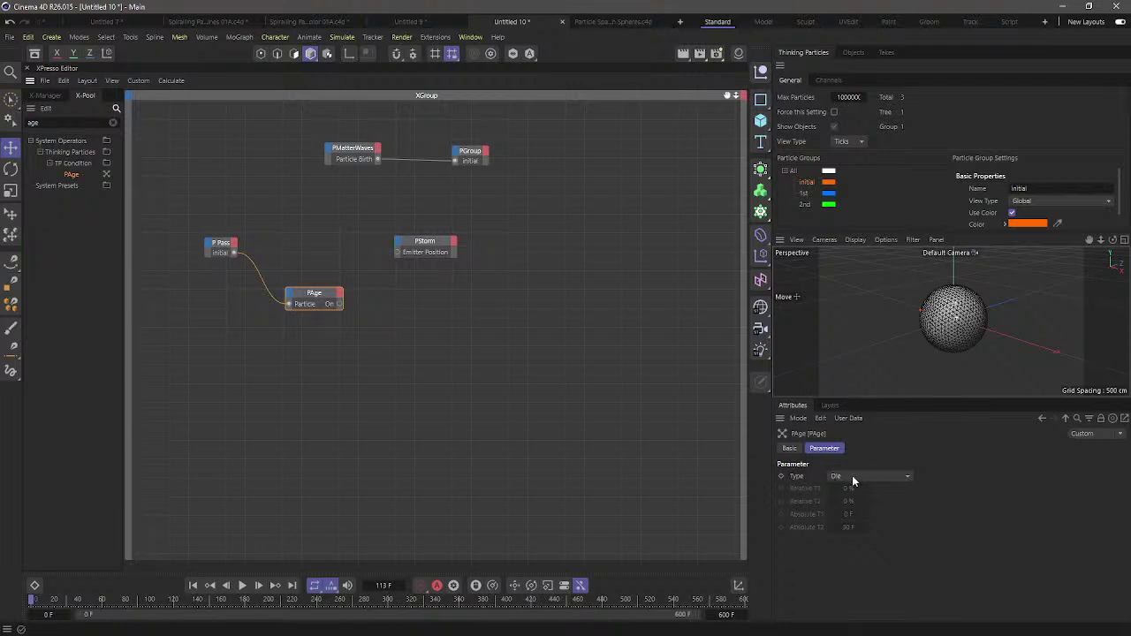
Add an On input to the PStorm node and connect the PAge node's On output to it
click(414, 246)
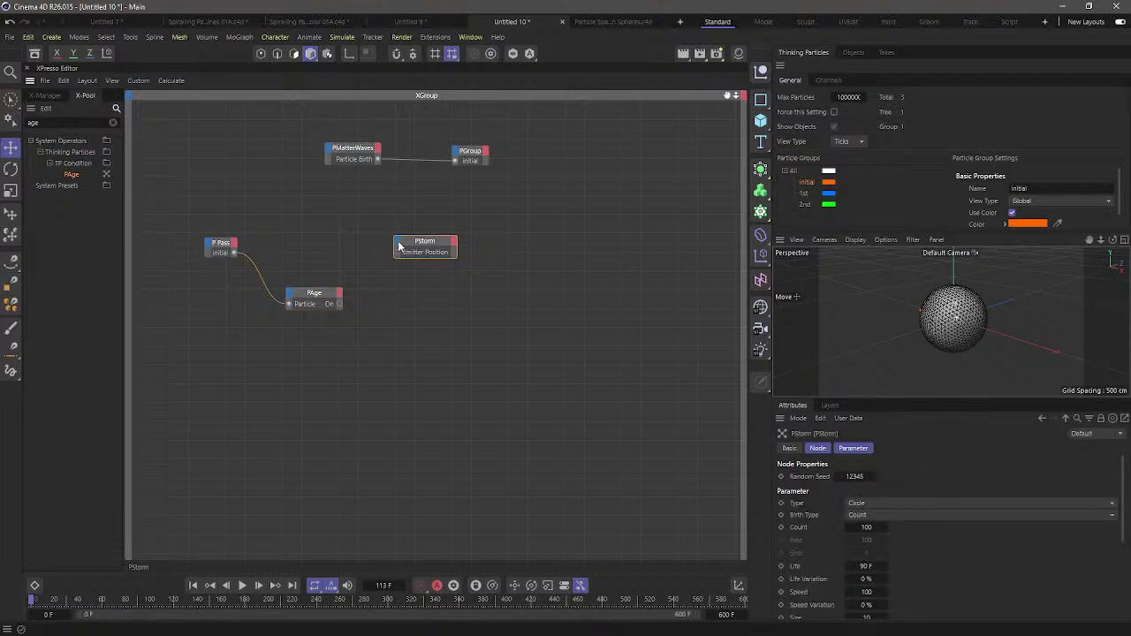
click(400, 244)
click(421, 401)
click(398, 265)
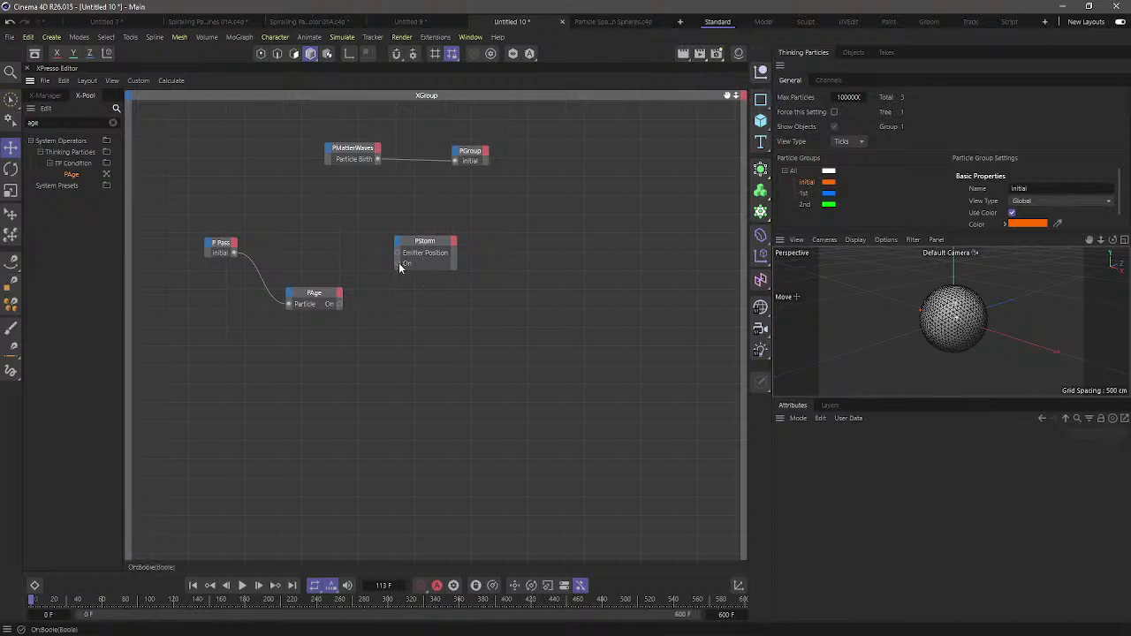
drag(339, 304, 398, 264)
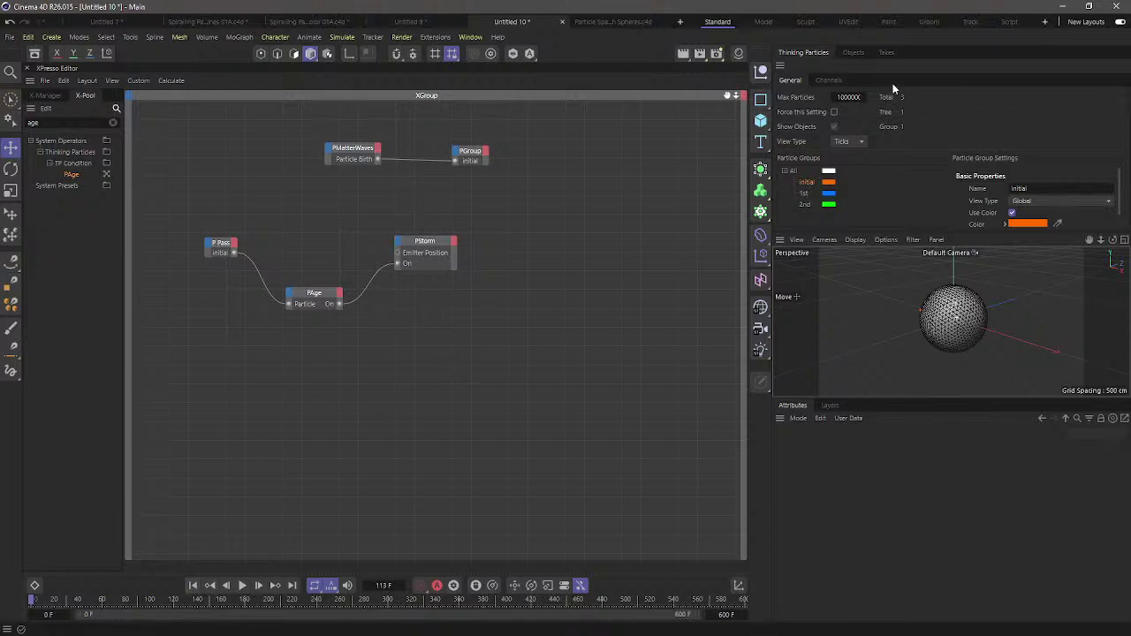
Hide the sphere in the viewport, play the animation to check the PStorm emission, and return to the first frame
click(853, 54)
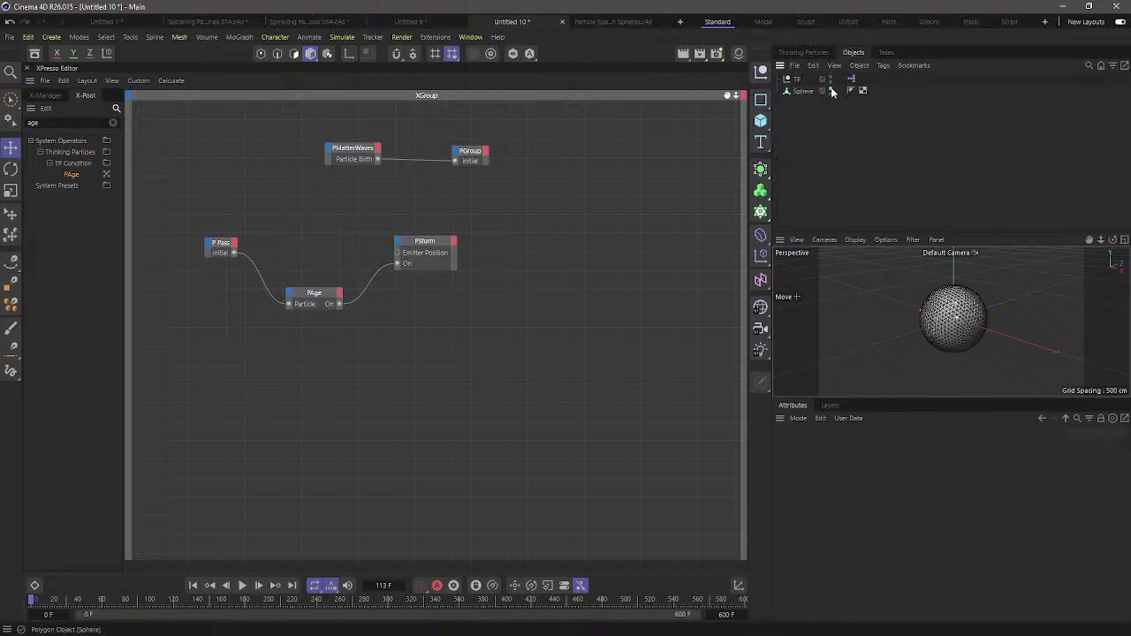
alt+double_click(831, 90)
click(243, 586)
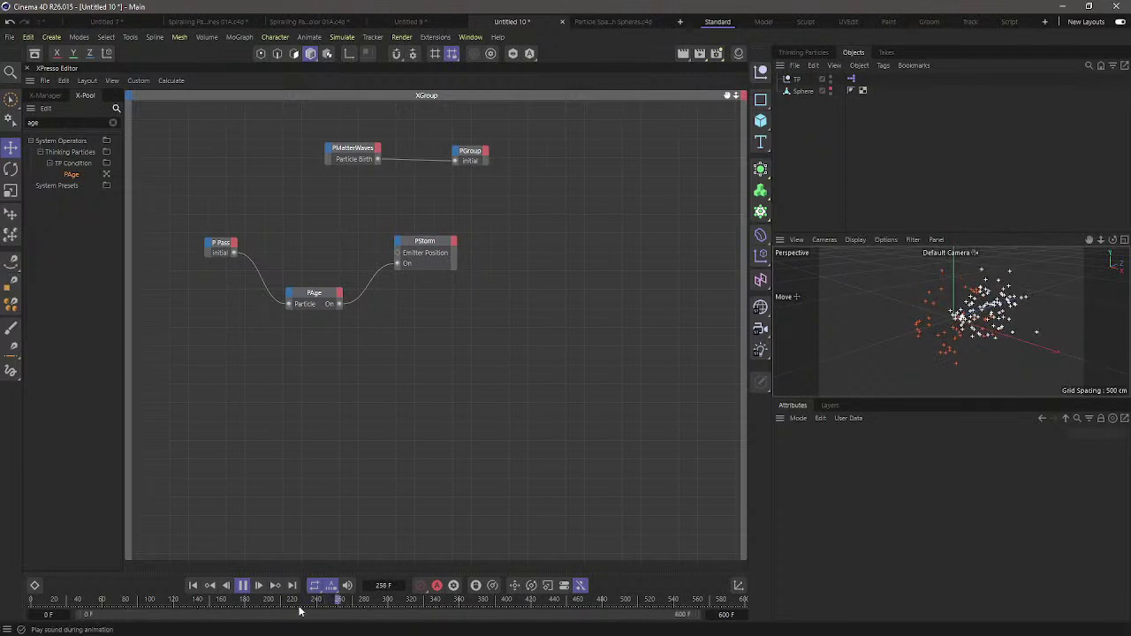
click(241, 586)
click(192, 585)
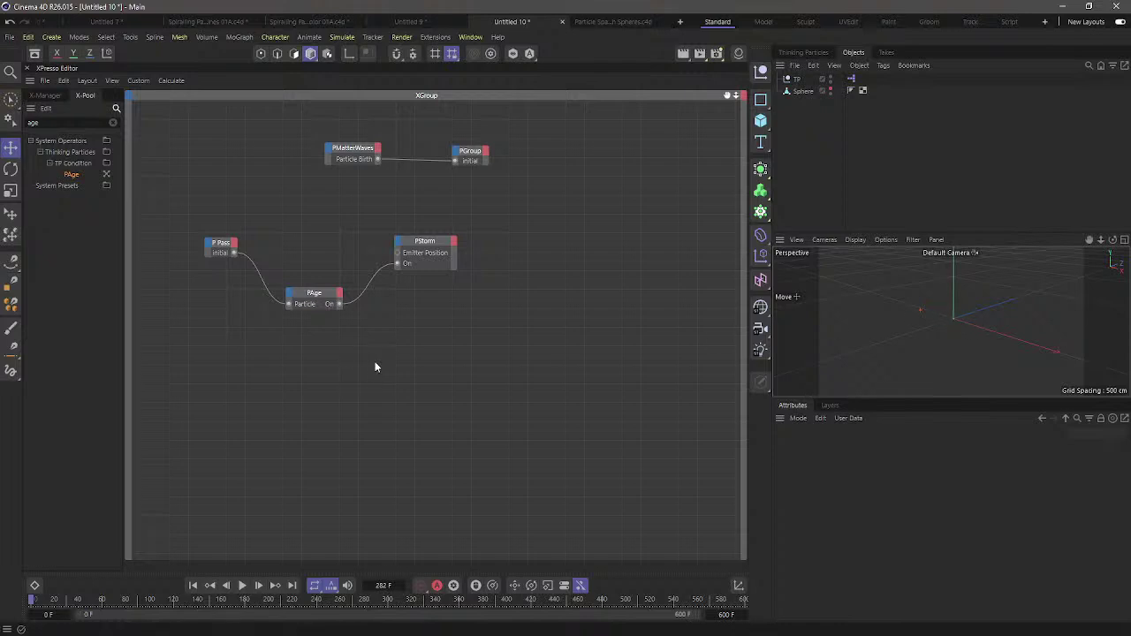
Search the operator pool for "data", add a PGetData node between P Pass and PStorm, and feed it from P Pass's Initial output
drag(422, 248, 448, 252)
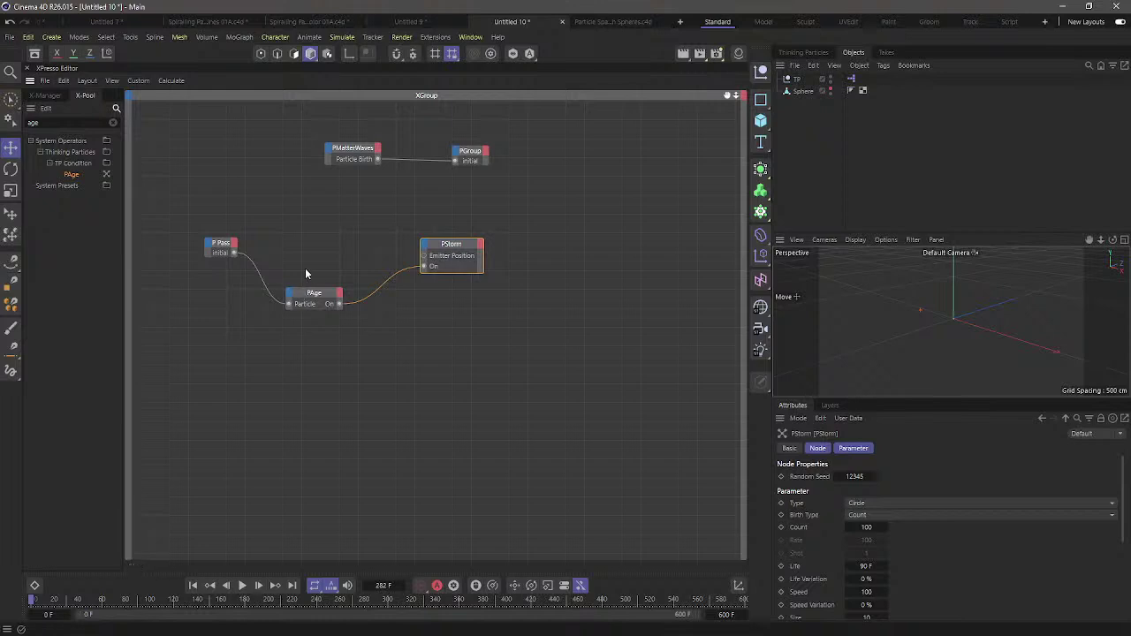
click(67, 124)
double_click(66, 124)
text(ta)
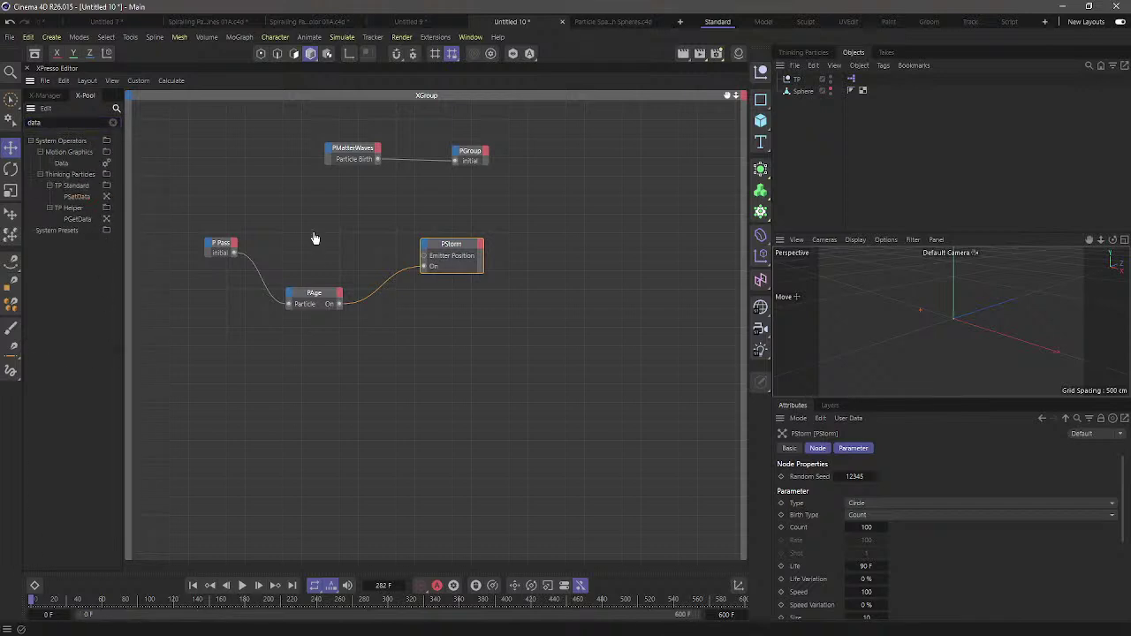
drag(313, 237, 316, 241)
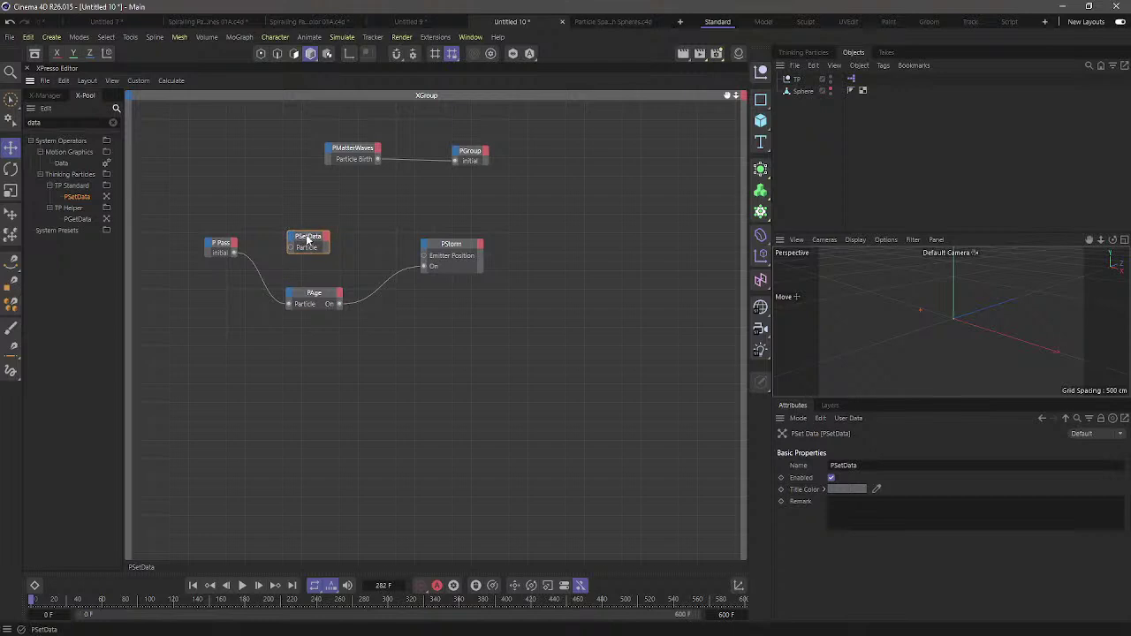
key(Delete)
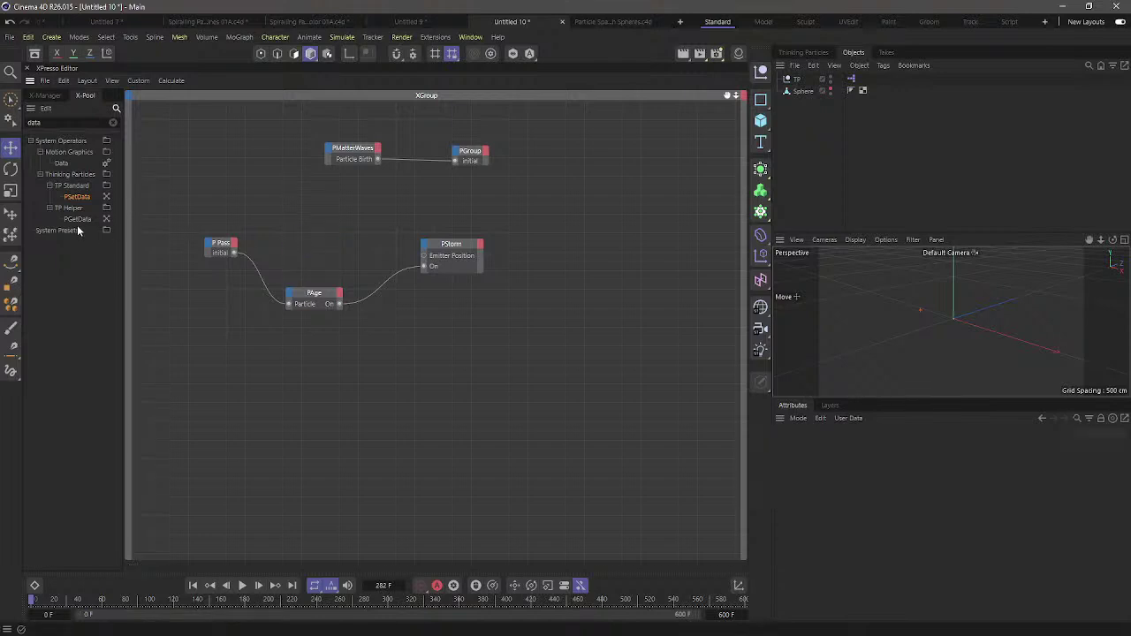
drag(312, 246, 316, 239)
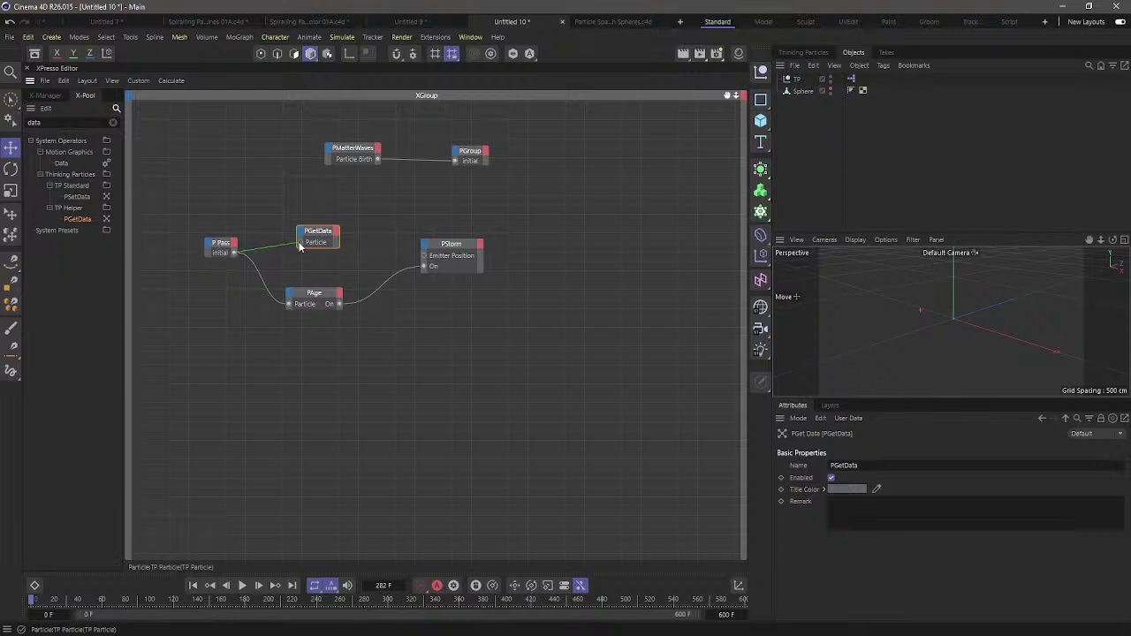
Add a Position output to PGetData, connect it to PStorm's Emitter Position, and play the animation
click(336, 232)
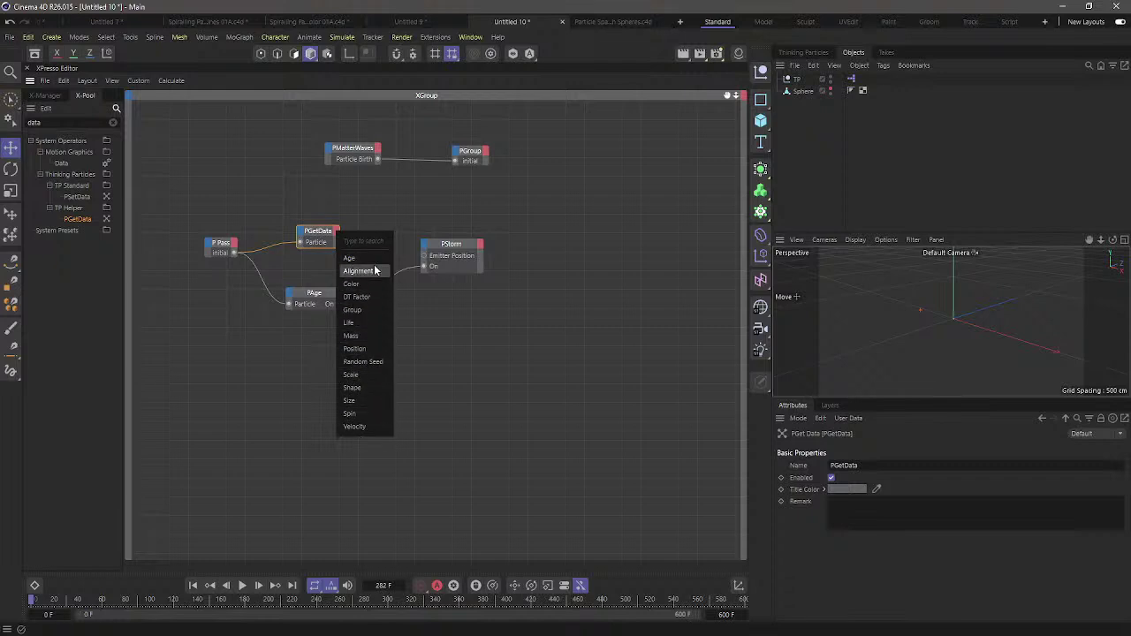
click(306, 240)
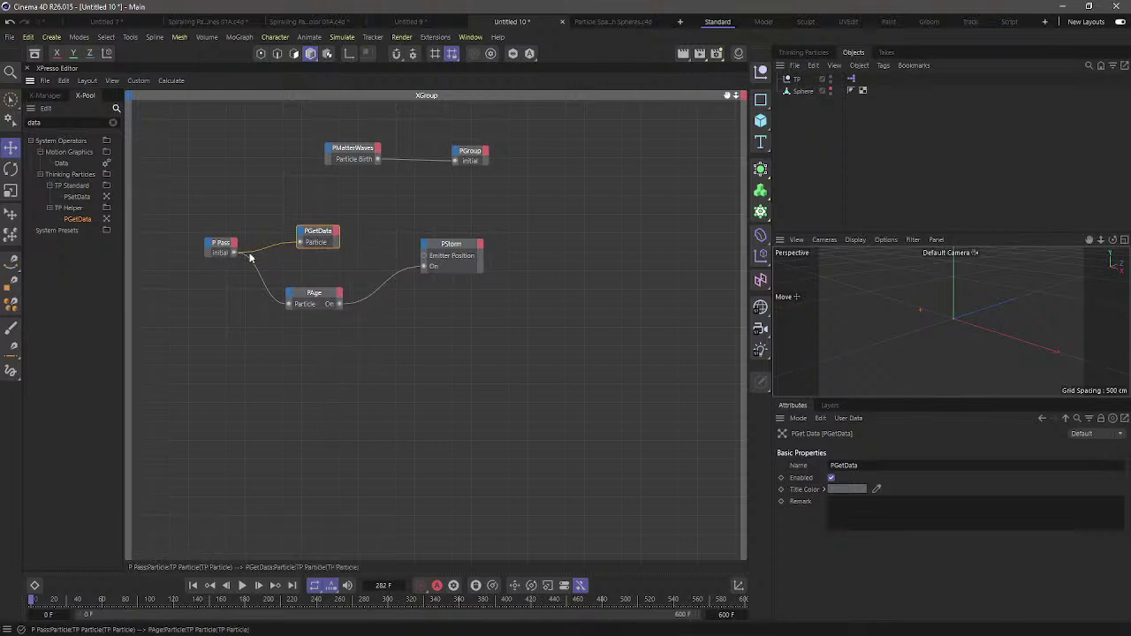
click(337, 230)
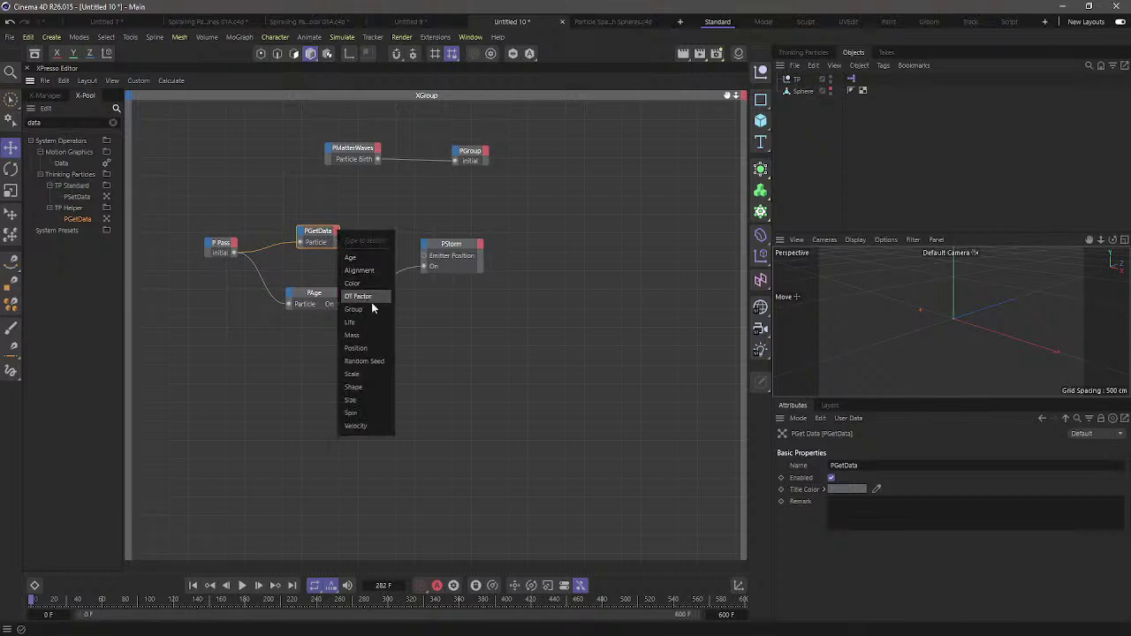
click(370, 349)
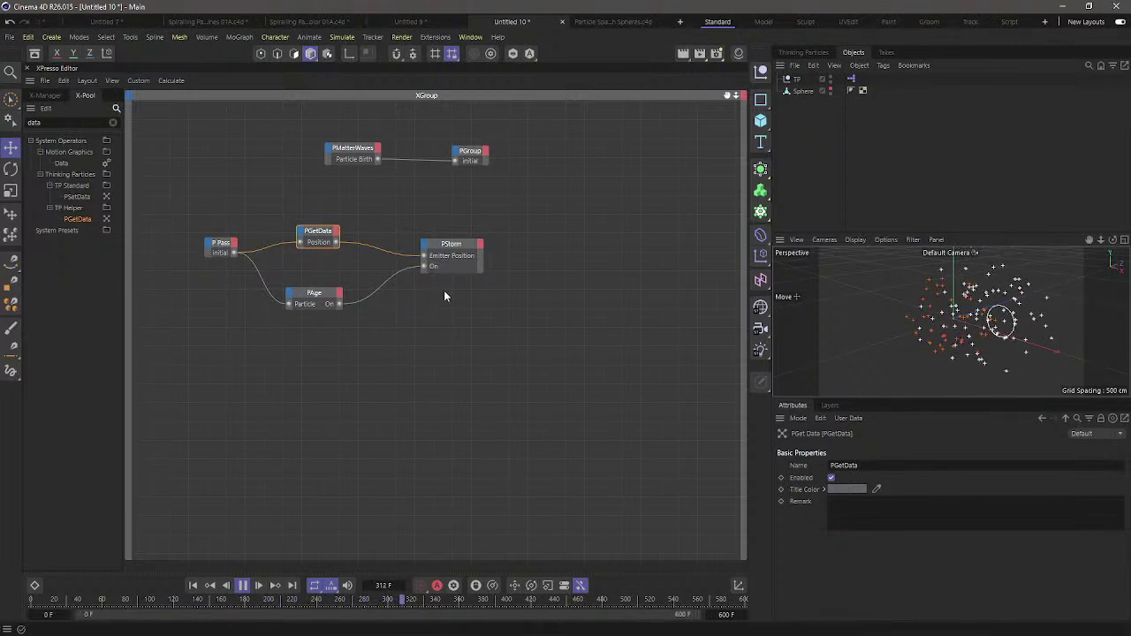
Add an Emitter Alignment input to PStorm and an Alignment output to PGetData, and connect the two
click(442, 250)
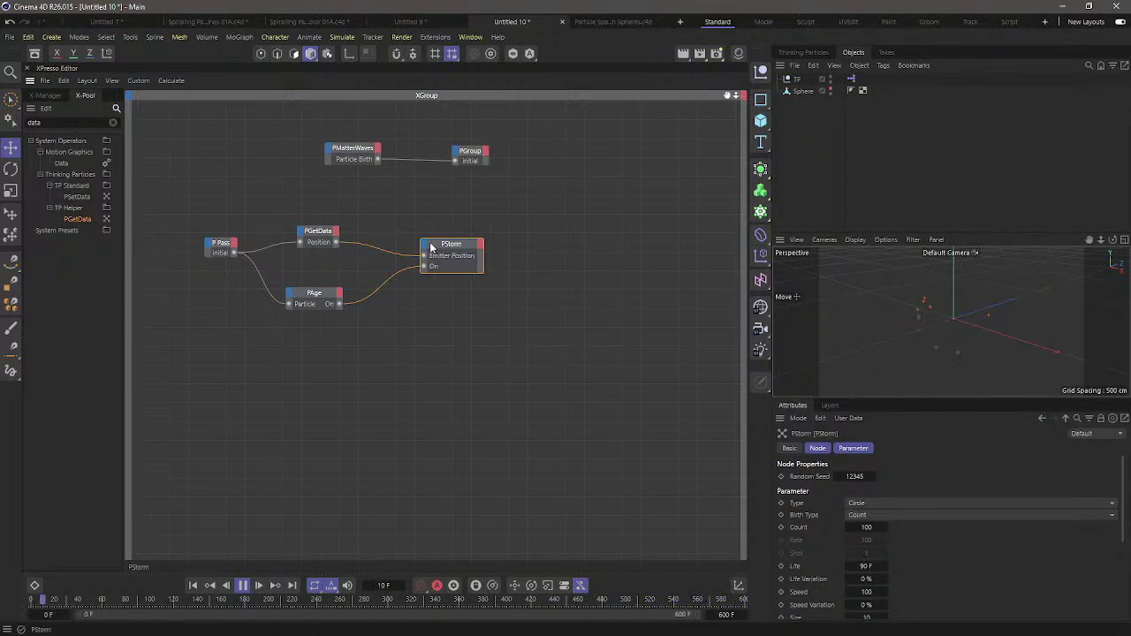
click(424, 246)
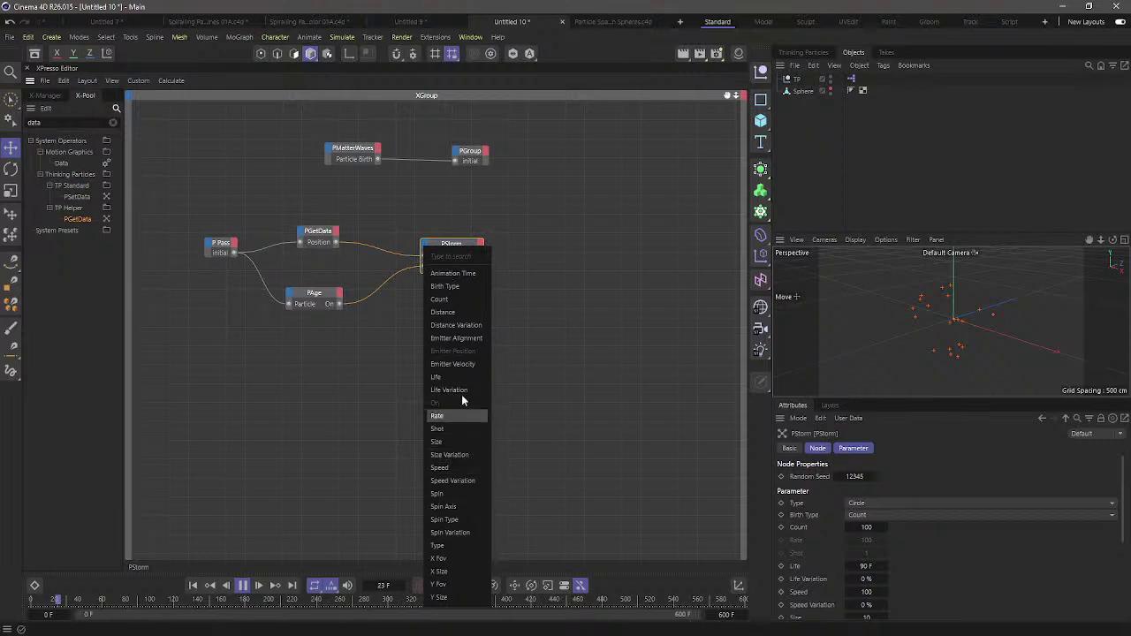
click(454, 338)
click(387, 245)
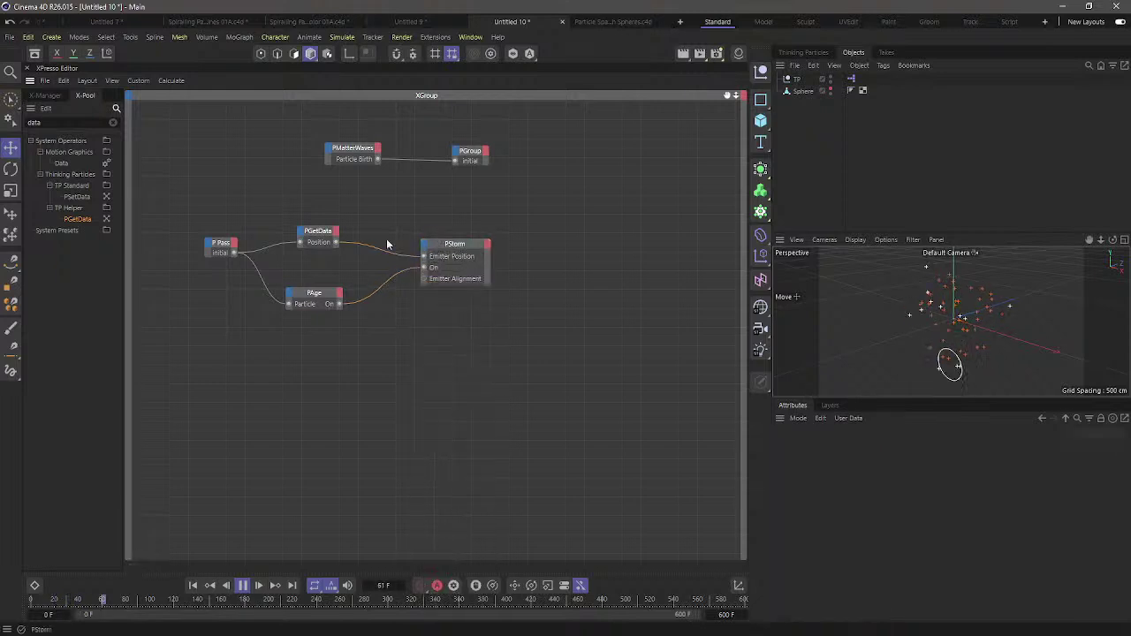
click(336, 231)
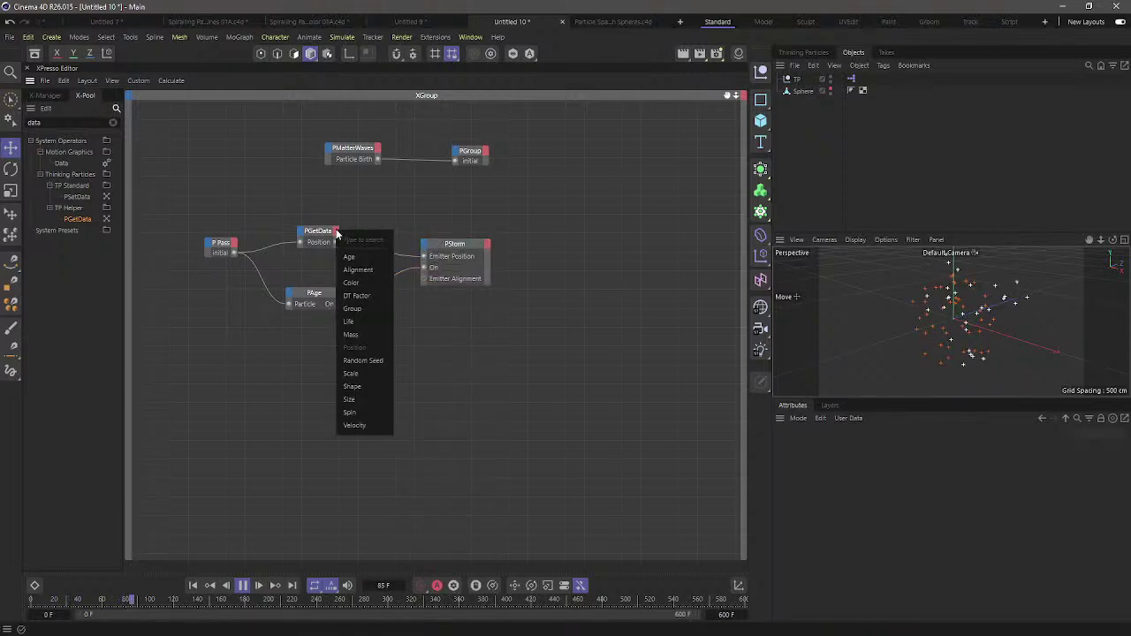
click(357, 271)
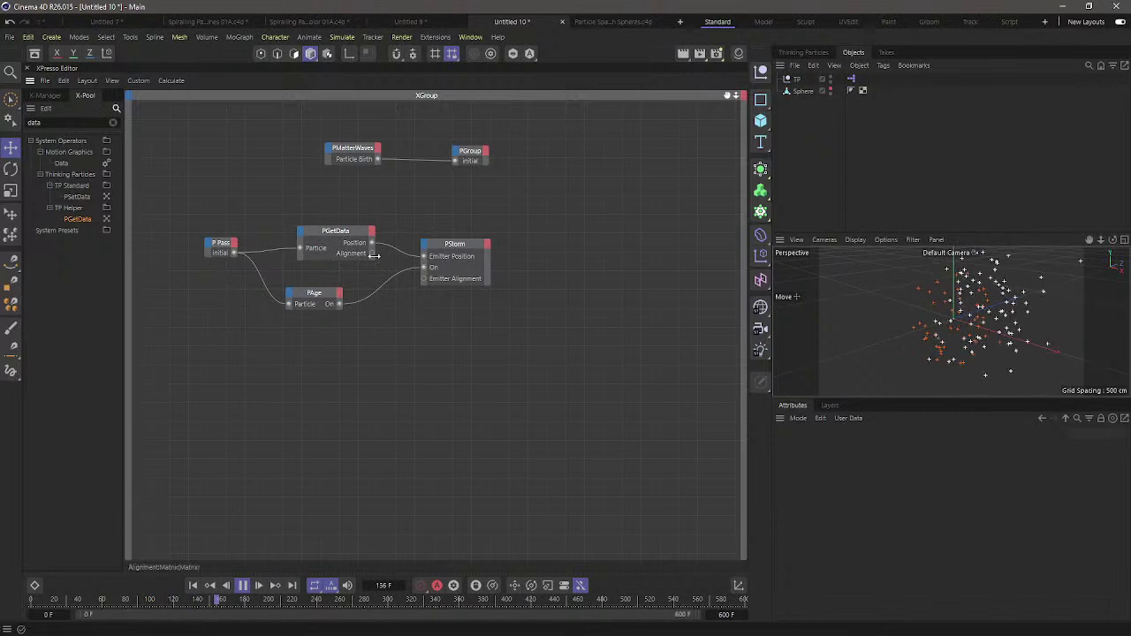
drag(372, 254, 424, 278)
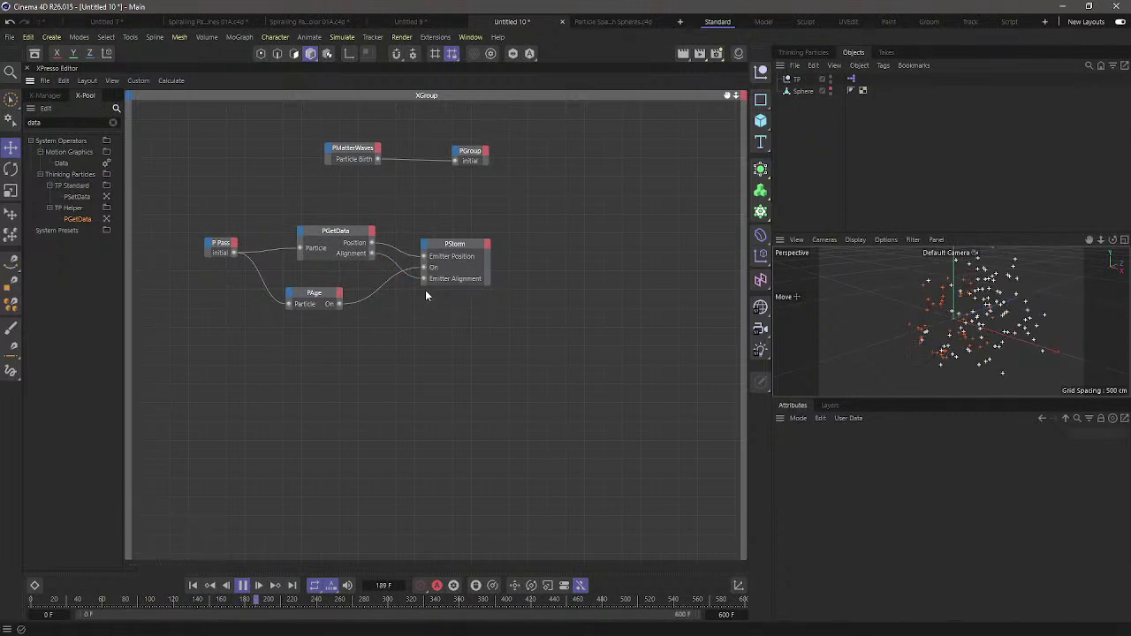
Move PStorm, PGetData and PAge further from P Pass to space out the node chain
drag(455, 244, 531, 243)
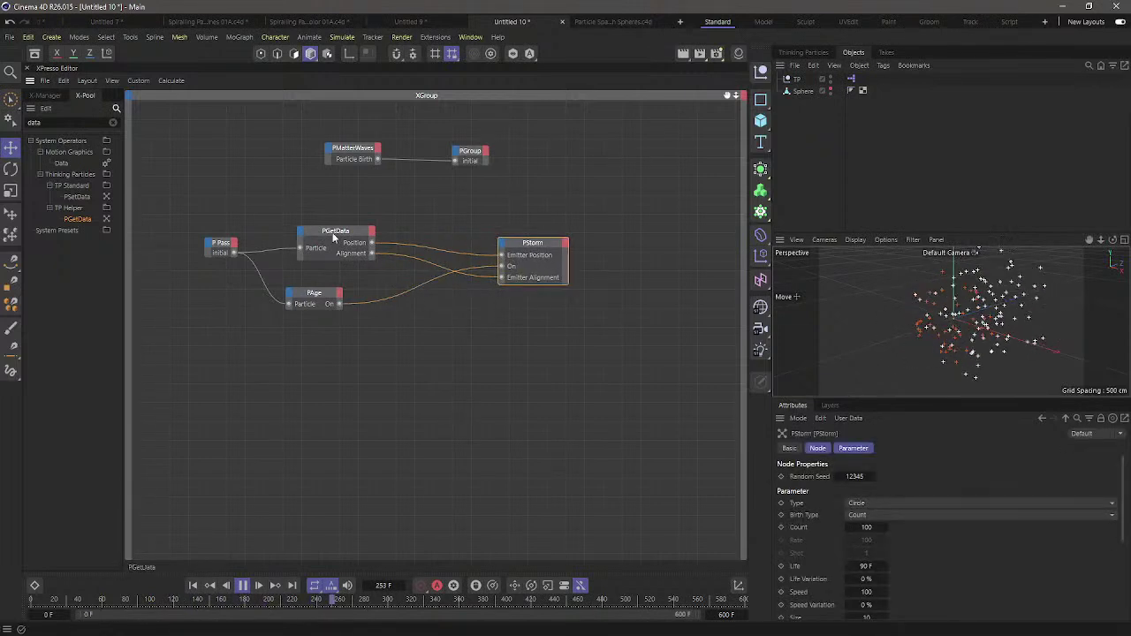
drag(333, 240, 387, 242)
drag(315, 297, 365, 302)
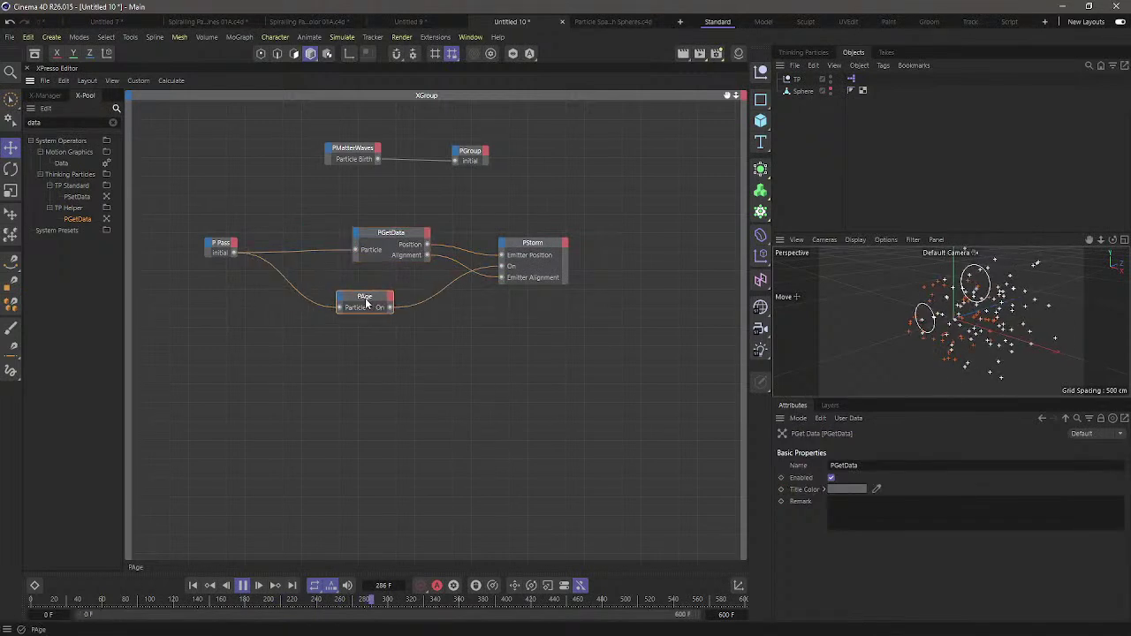
Review the PMatterWaves direction parameters, and shift the P Pass, PGetData, PAge and PStorm chain down to clear space above it
click(358, 152)
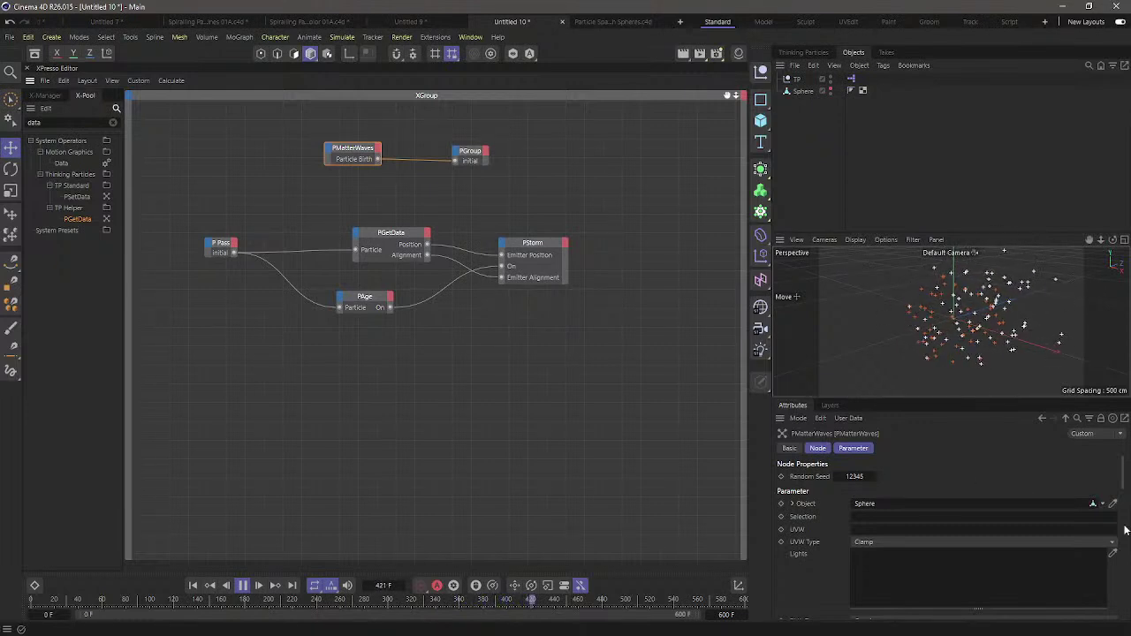
drag(1123, 485, 1127, 617)
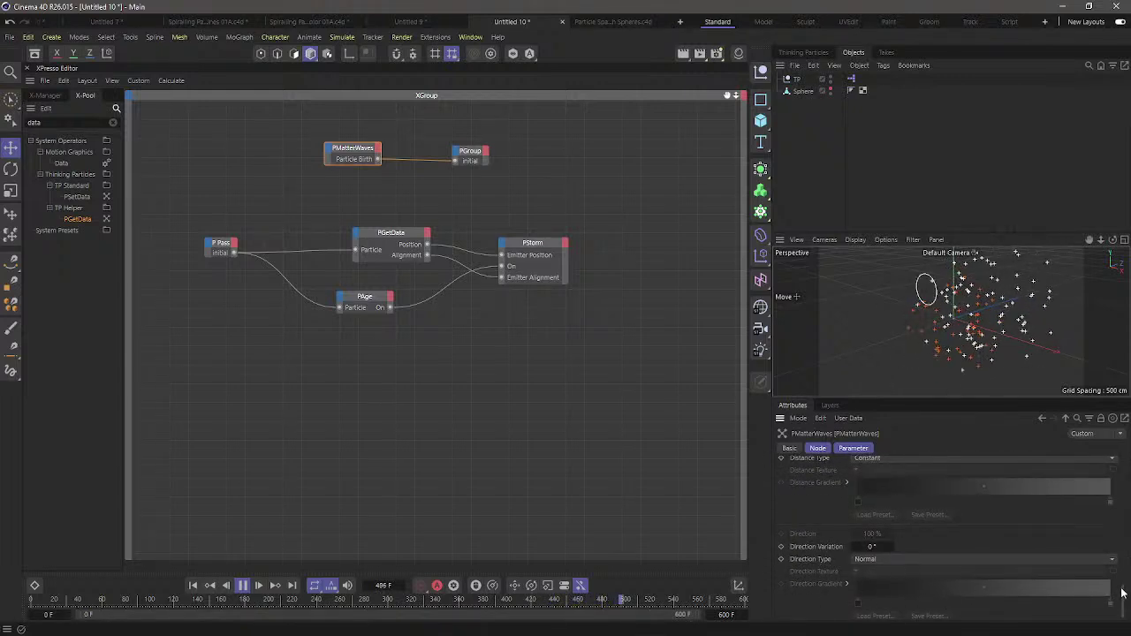
scroll(1124, 594, up, 10)
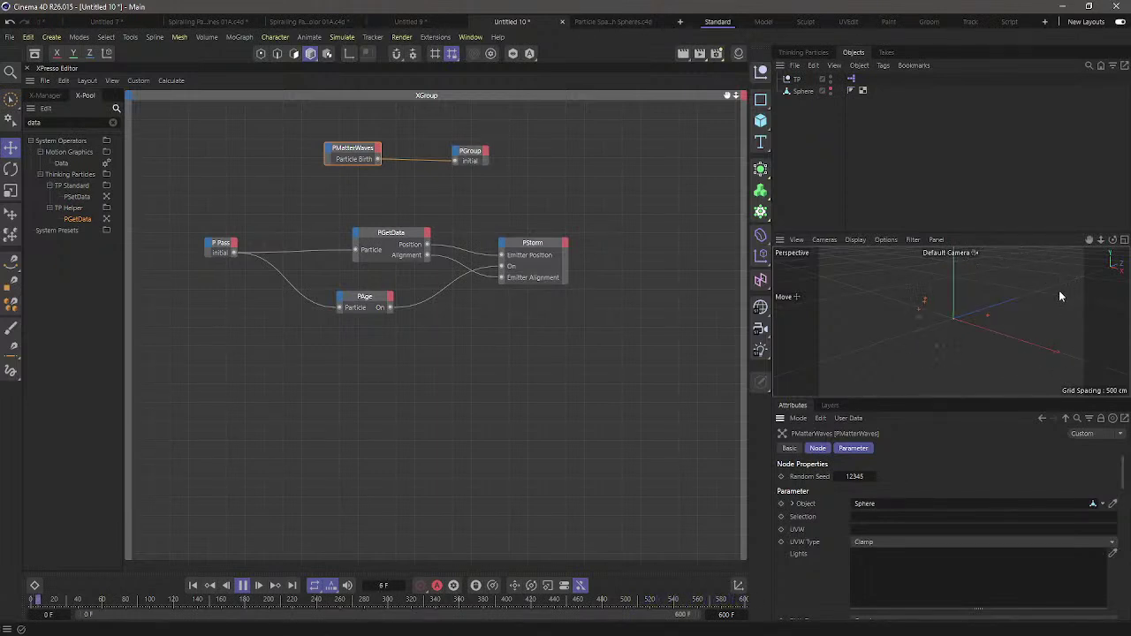
drag(182, 211, 621, 383)
drag(220, 243, 246, 267)
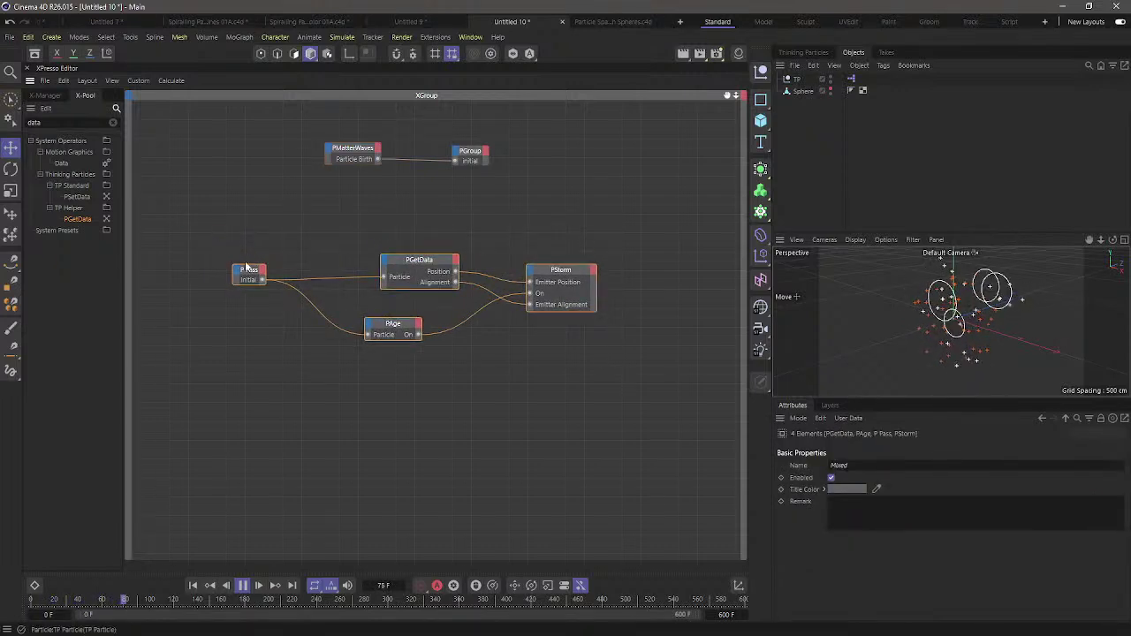
click(277, 224)
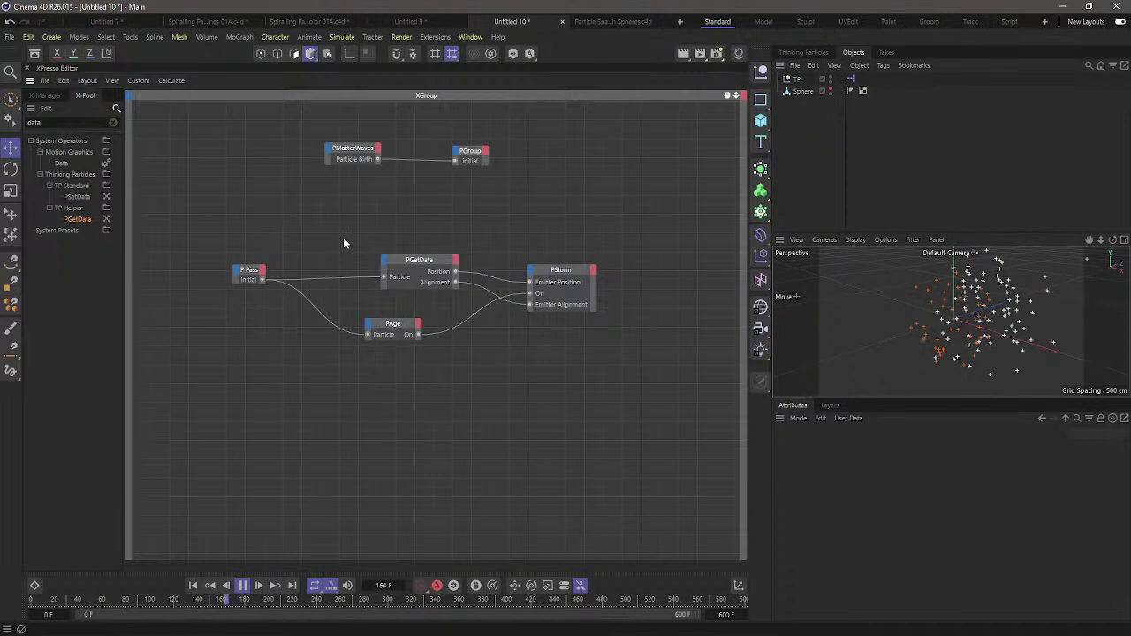
Search the operator pool for "align", add a PAlignment node above PGetData, and feed it from a duplicate of P Pass
click(410, 261)
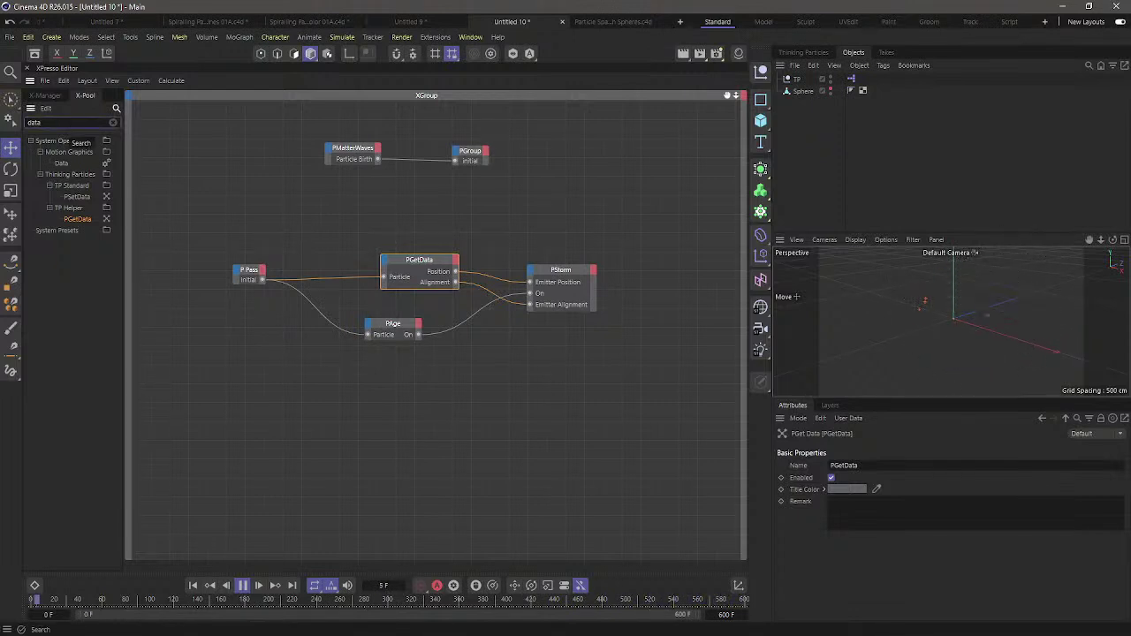
text(align)
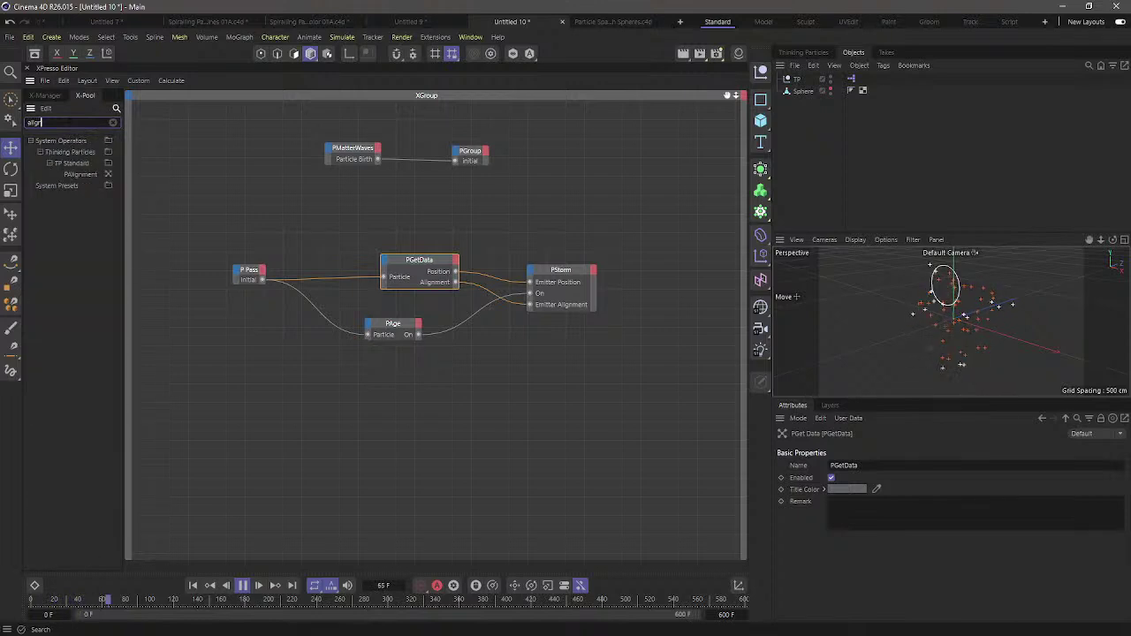
drag(449, 208, 449, 207)
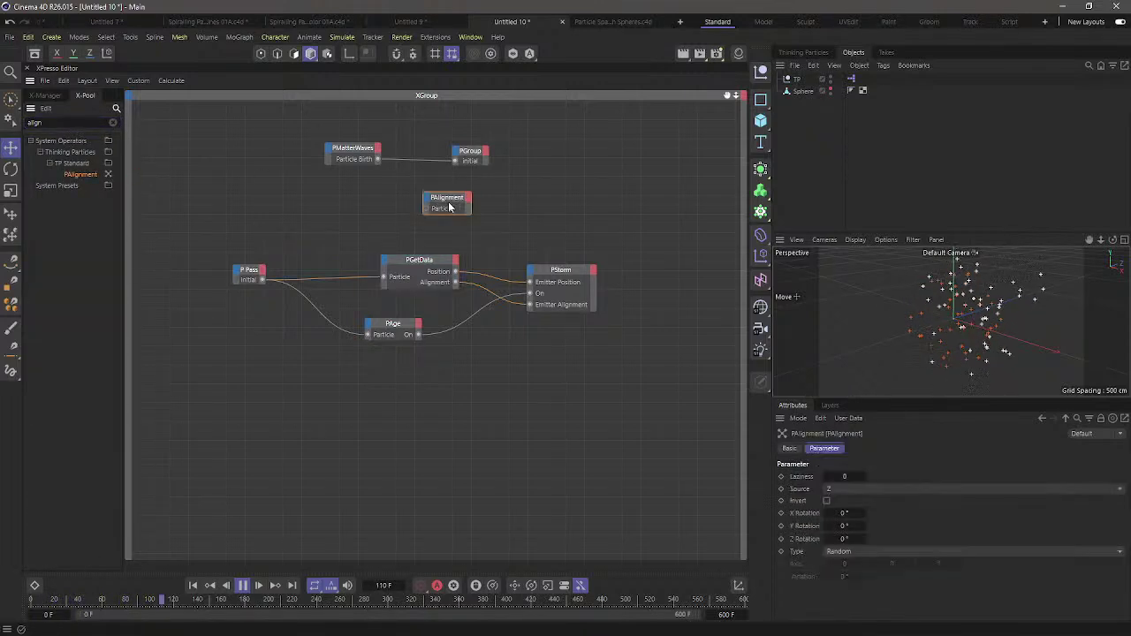
ctrl+drag(250, 273, 426, 208)
Set the PAlignment node's type to Direction Of Travel
click(448, 202)
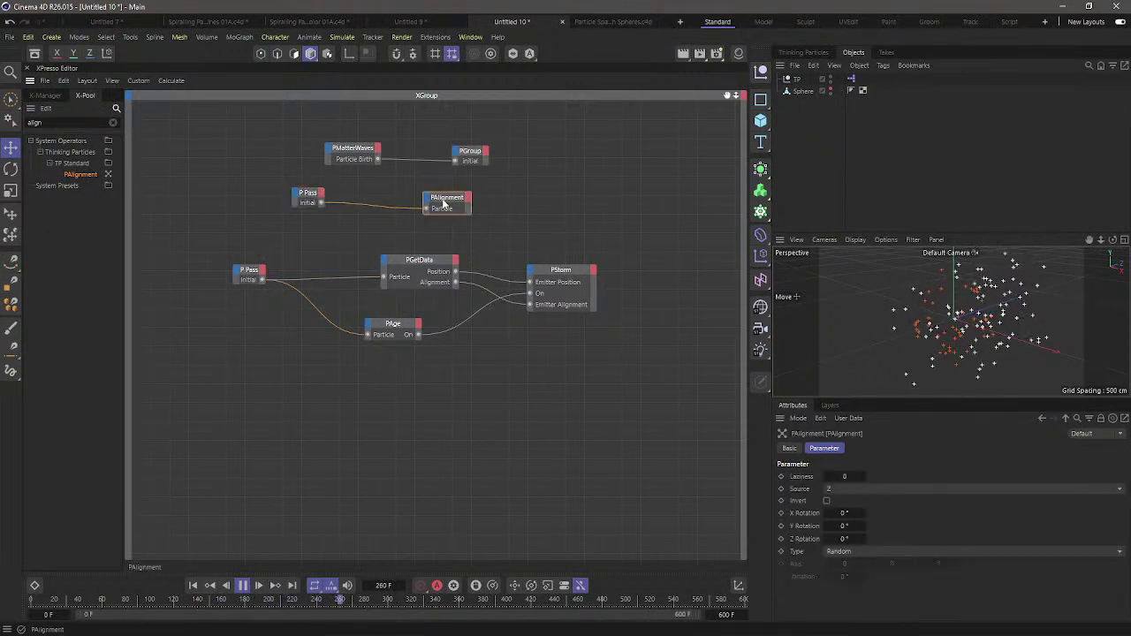
click(851, 551)
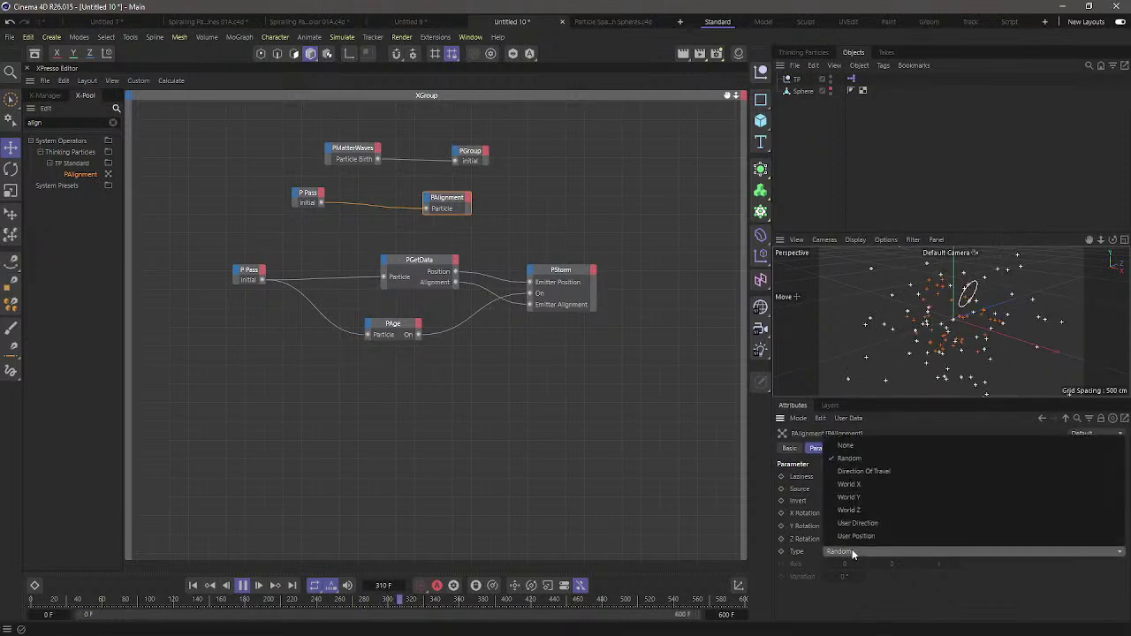
click(893, 471)
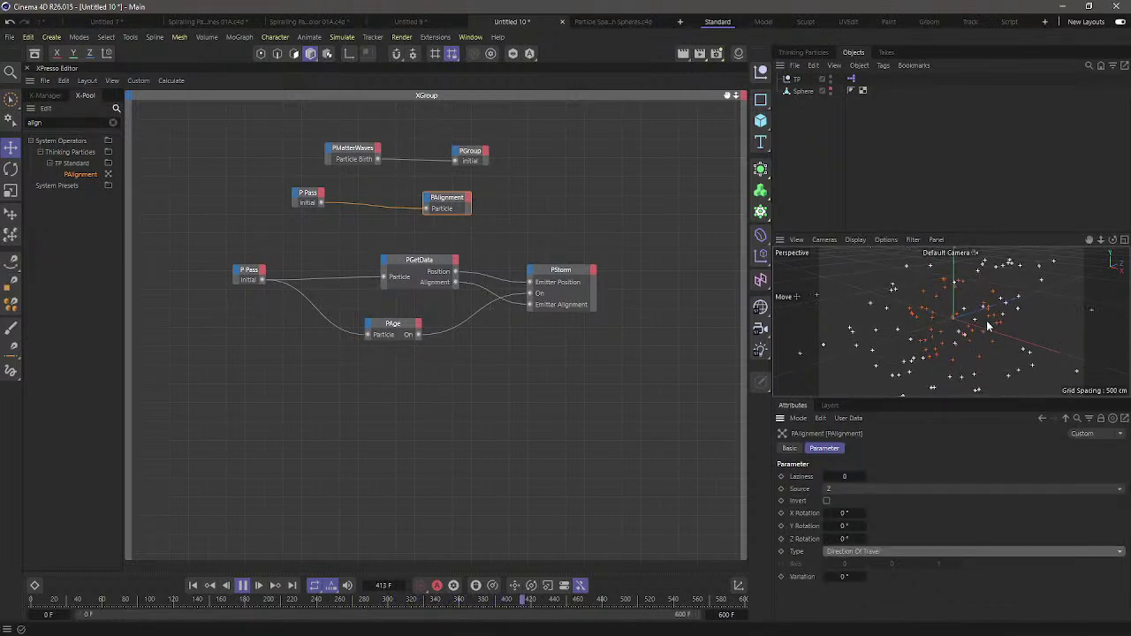
Move PStorm slightly closer to PGetData, add a Particle Birth output to it, and expand the node to fit its port names
click(572, 275)
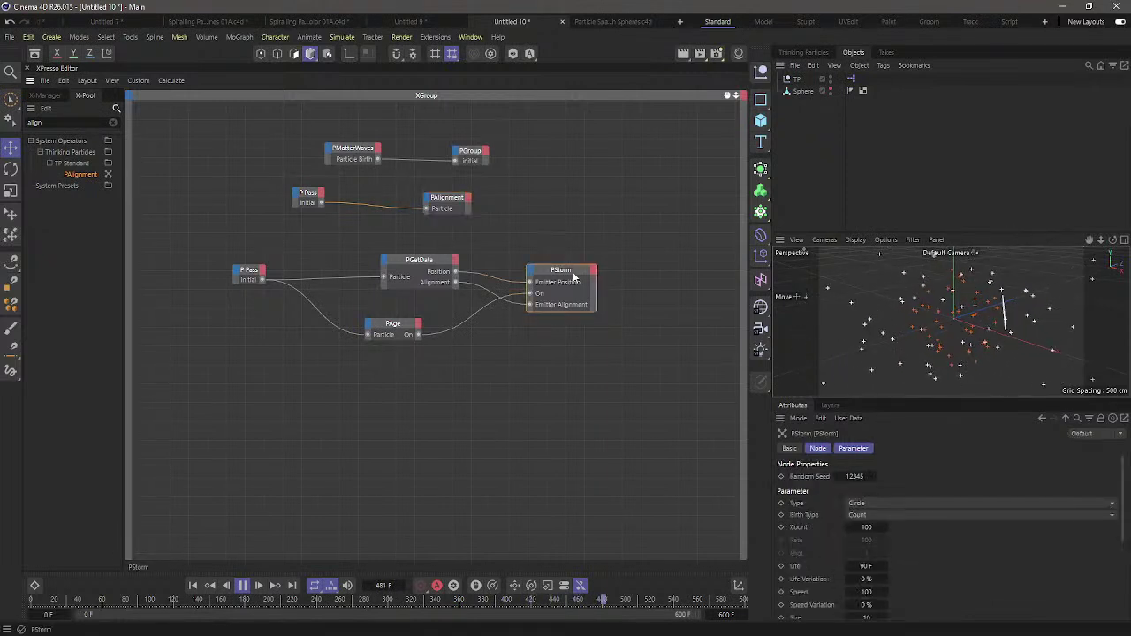
drag(571, 274, 562, 266)
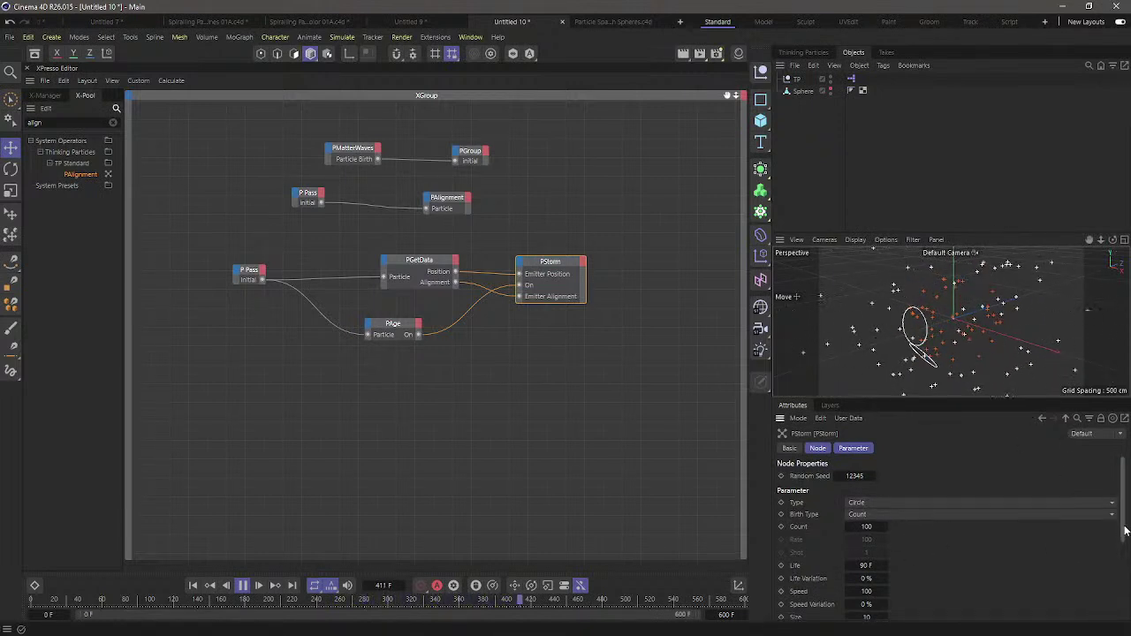
drag(1121, 525, 1128, 547)
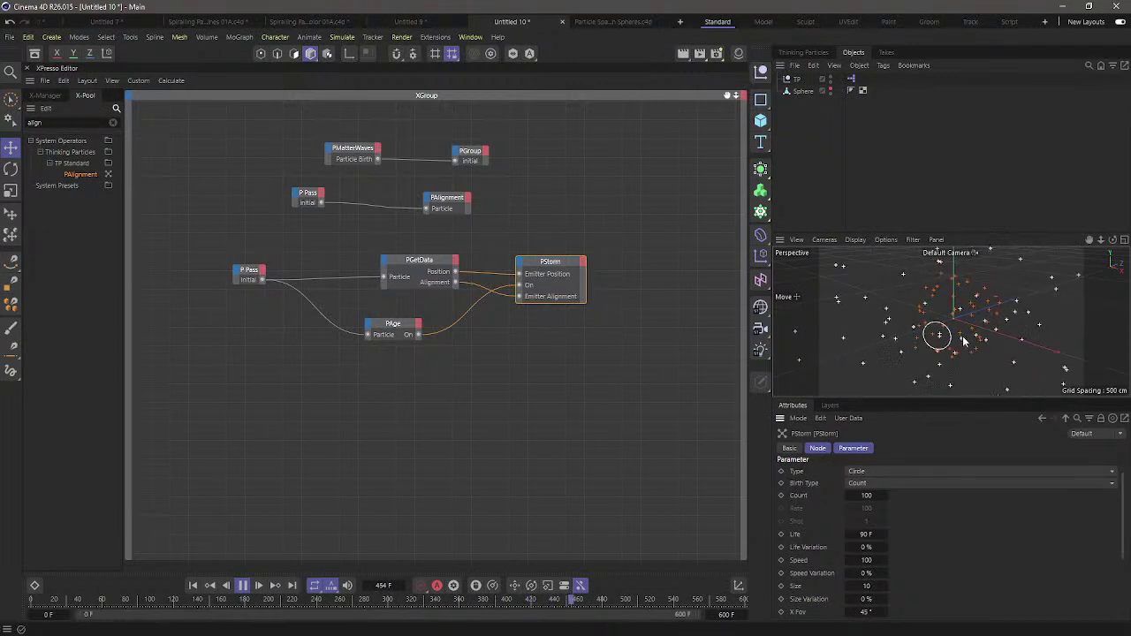
click(583, 263)
click(606, 303)
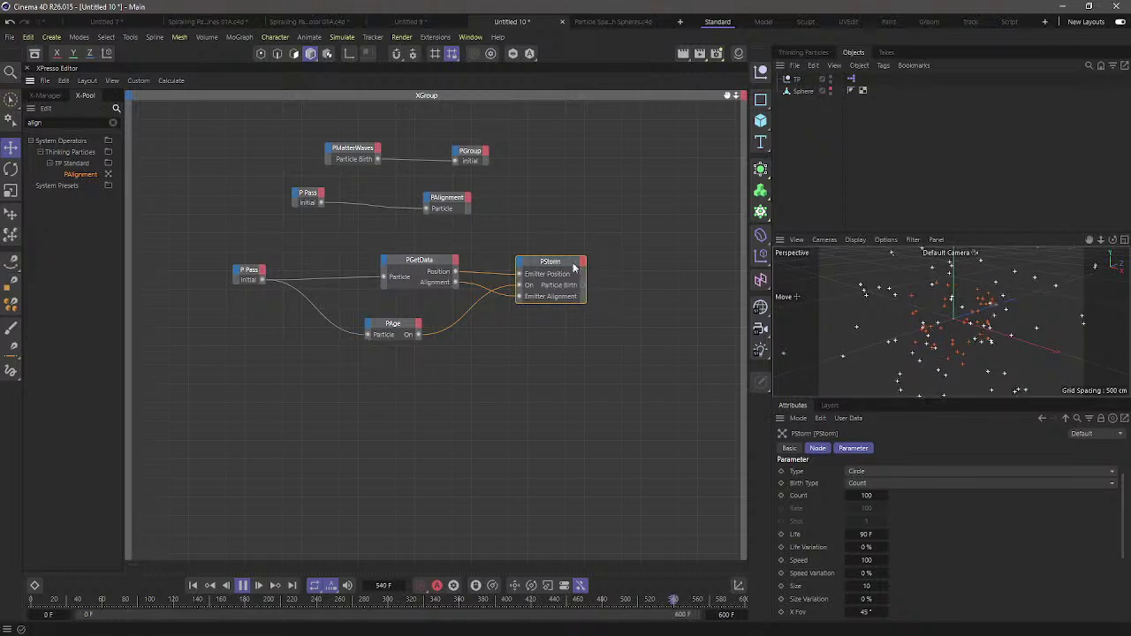
double_click(570, 263)
Duplicate the PGroup node beside PStorm, assign the 1st particle group to the copy, and connect it to PStorm's Particle Birth output
ctrl+drag(485, 164, 685, 273)
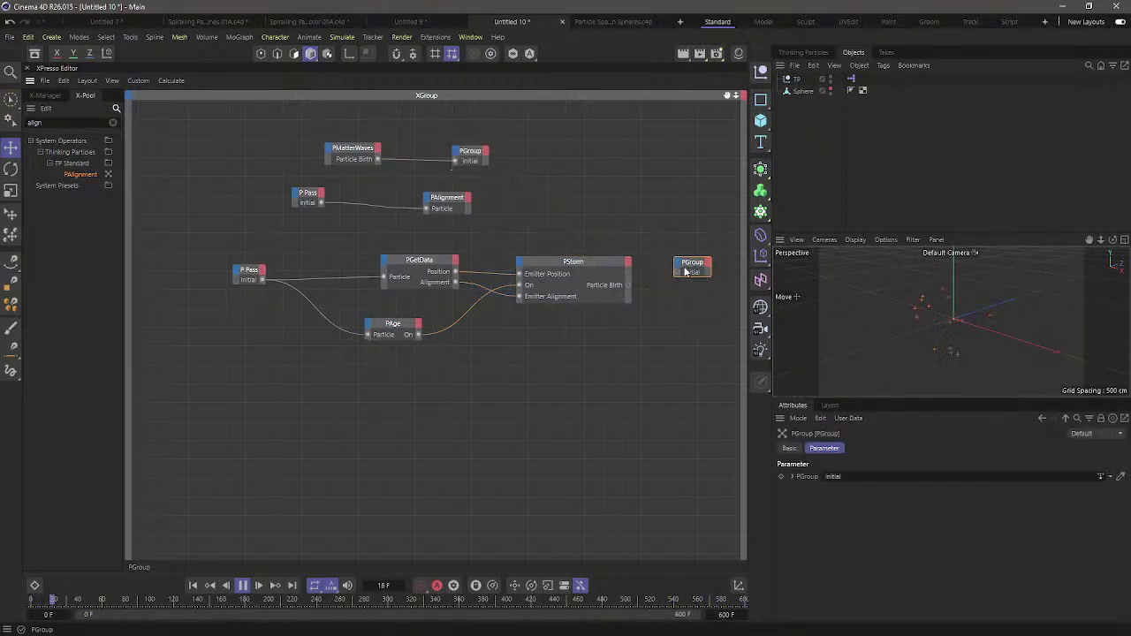
click(798, 51)
drag(804, 193, 692, 268)
drag(676, 272, 627, 284)
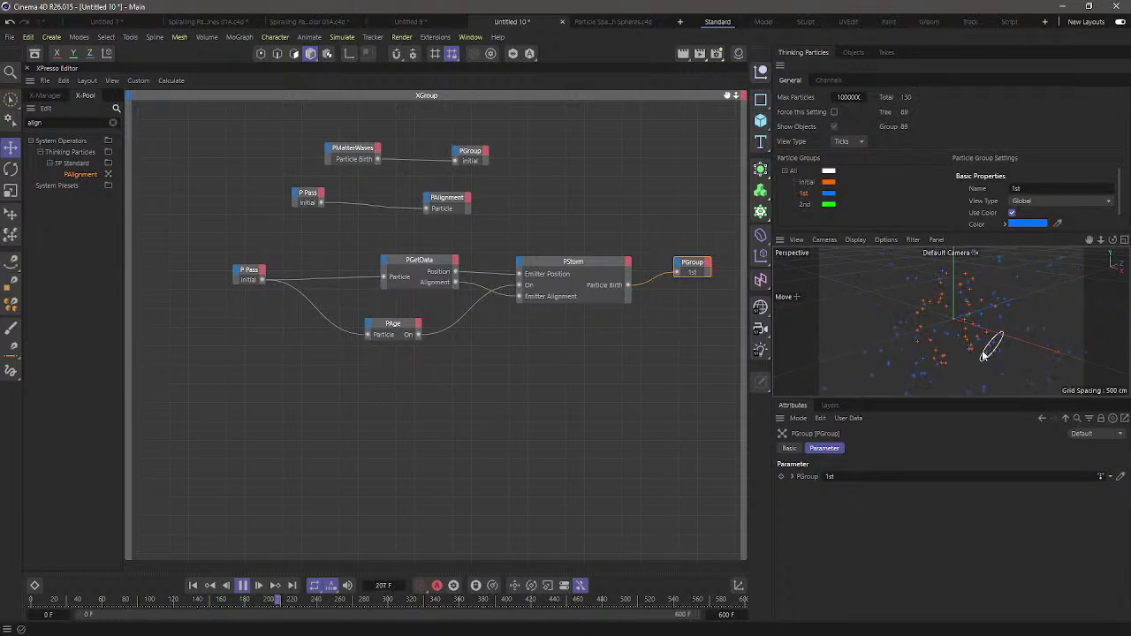
Set PStorm's X and Y Fov to 180° and its X and Y Size to 1 cm
click(584, 264)
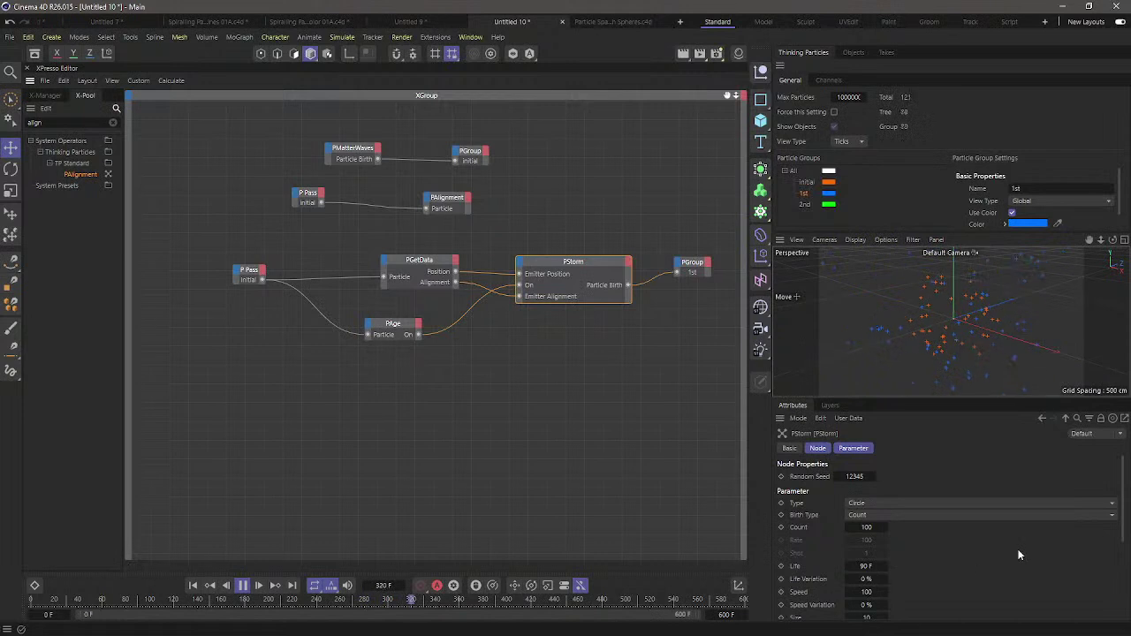
scroll(1124, 534, down, 5)
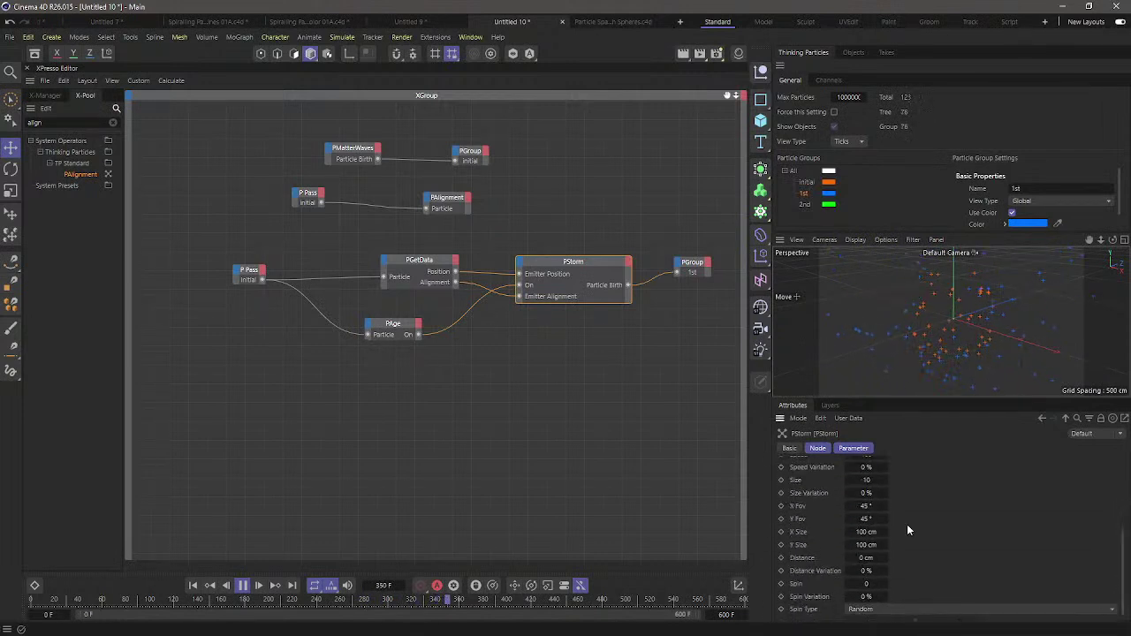
text(1)
key(Tab)
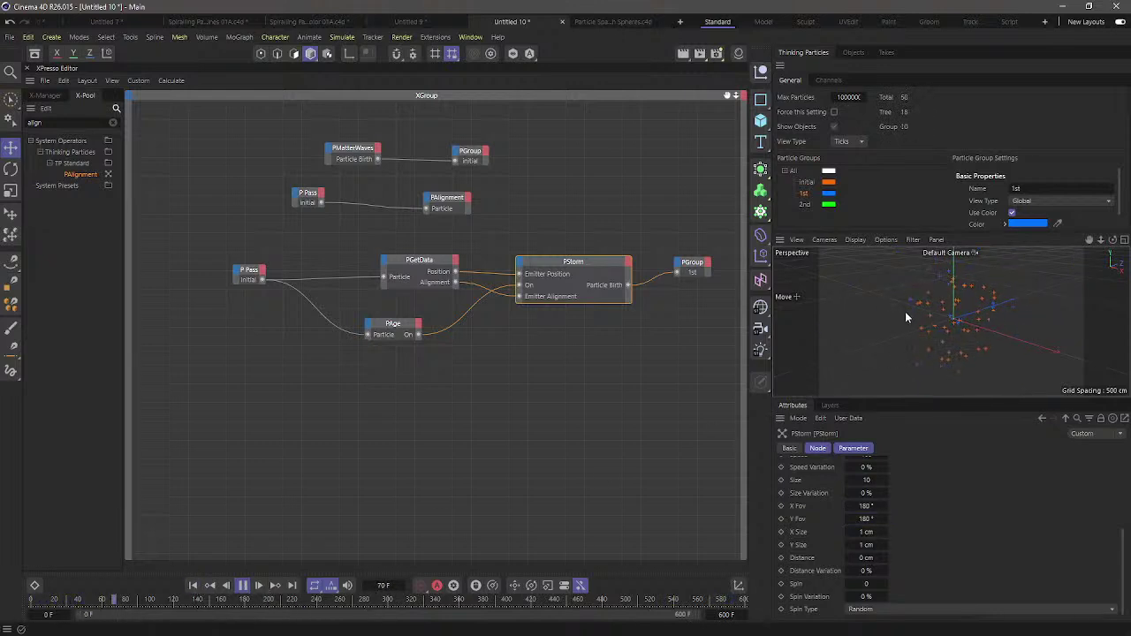
Set PStorm's Count to 500, change its Birth Type to Shot, and set Shot to 500
scroll(1121, 505, up, 2)
scroll(1120, 505, up, 3)
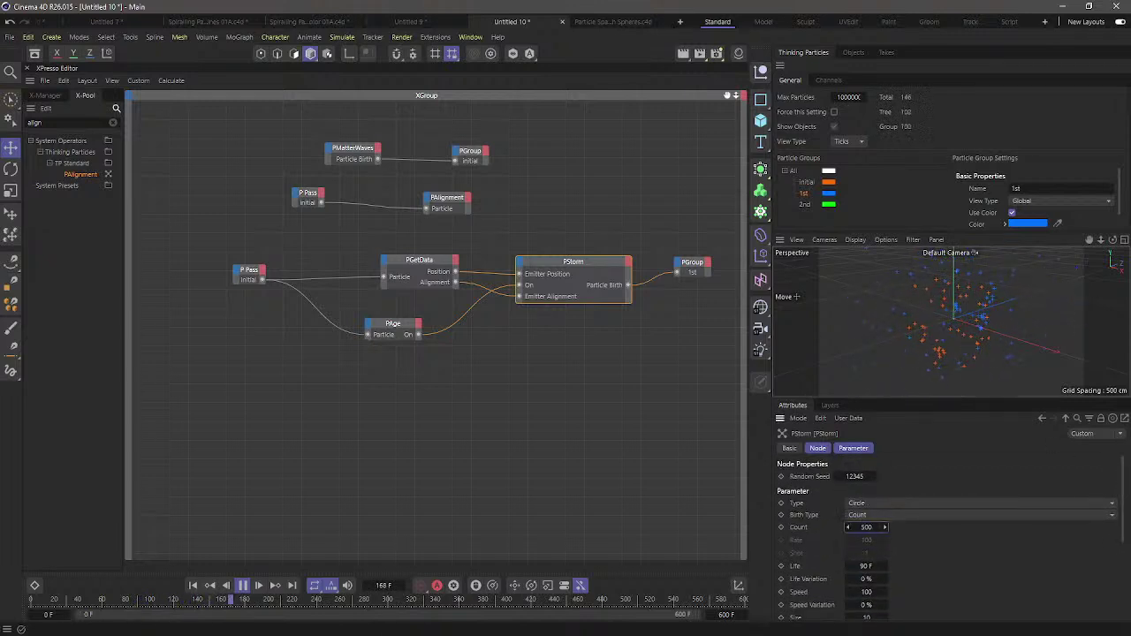
click(884, 514)
click(886, 543)
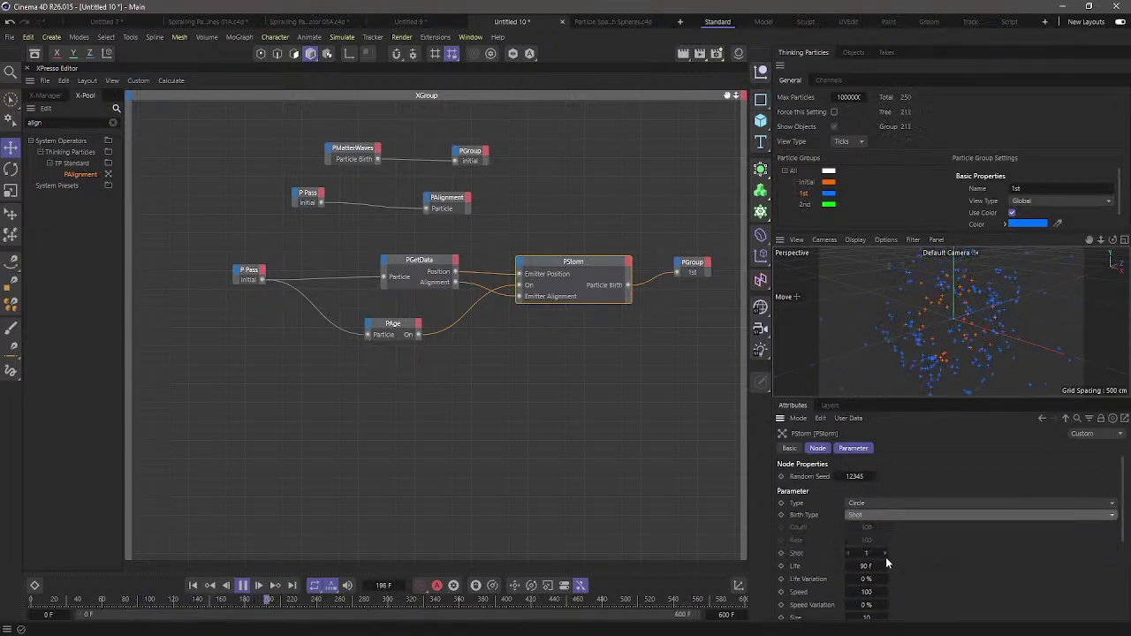
double_click(866, 553)
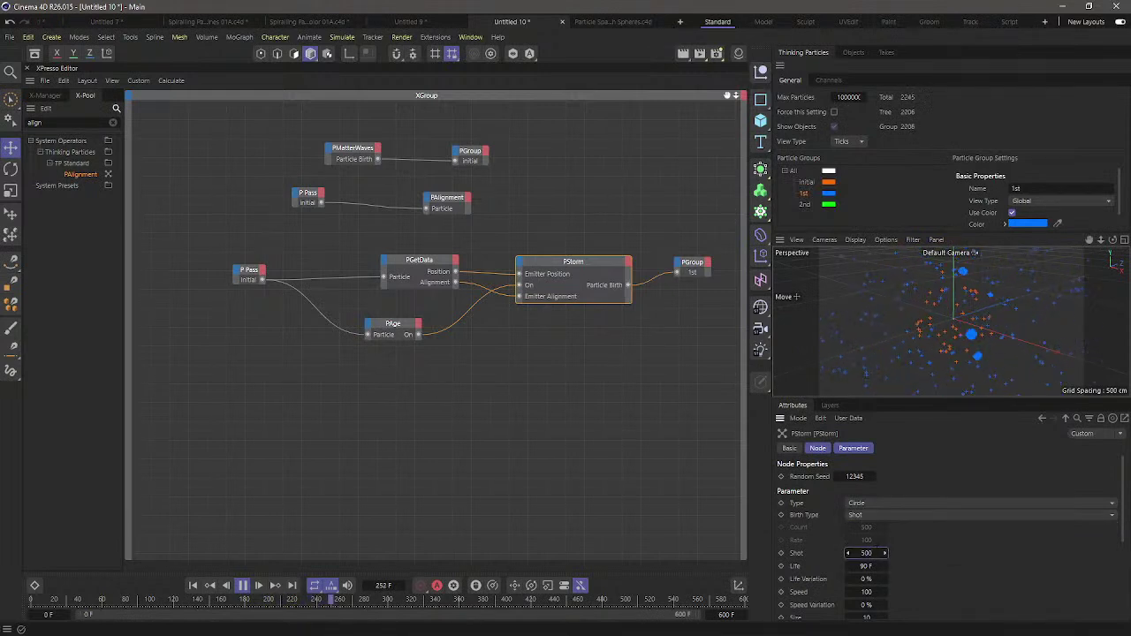
text(500)
key(Return)
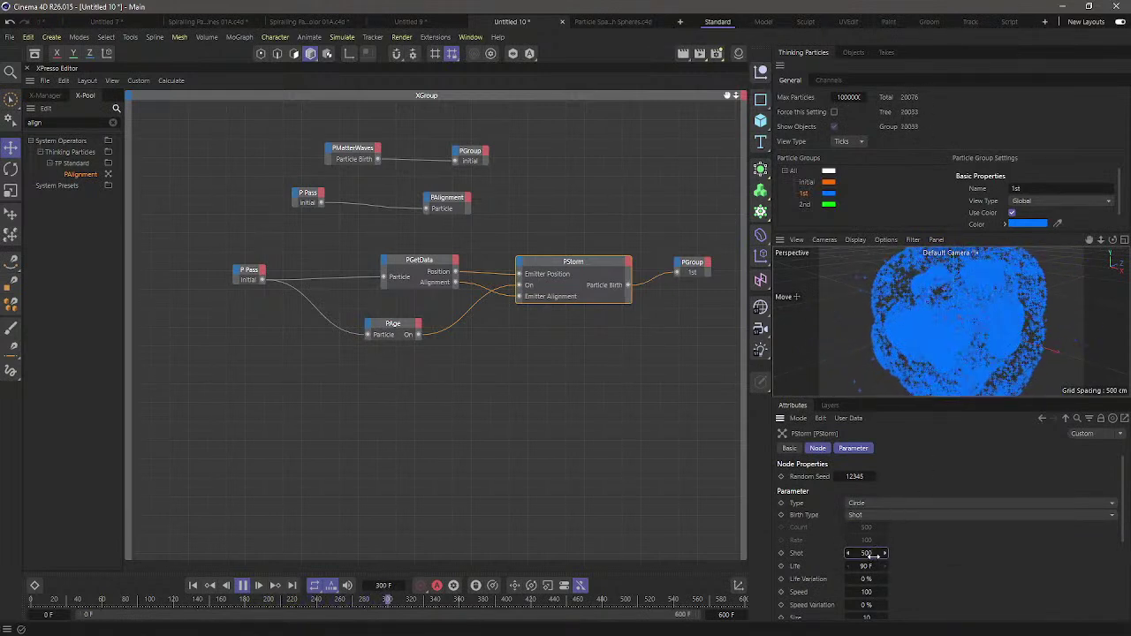
Reset PStorm's Birth Type to its default, and set it back to Shot
click(872, 515)
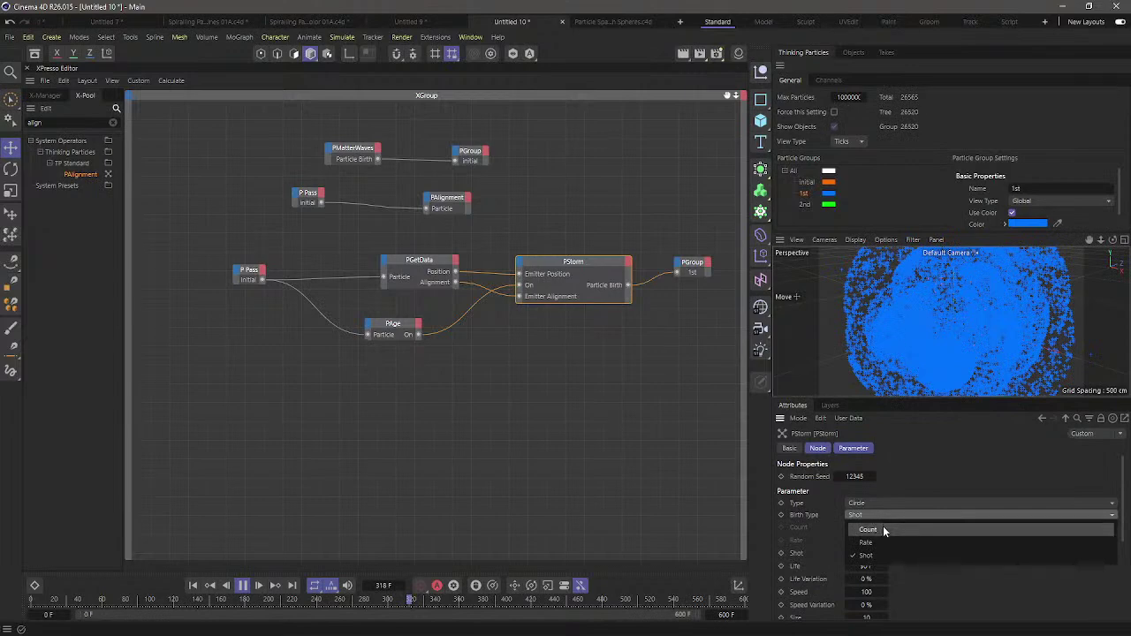
right_click(807, 516)
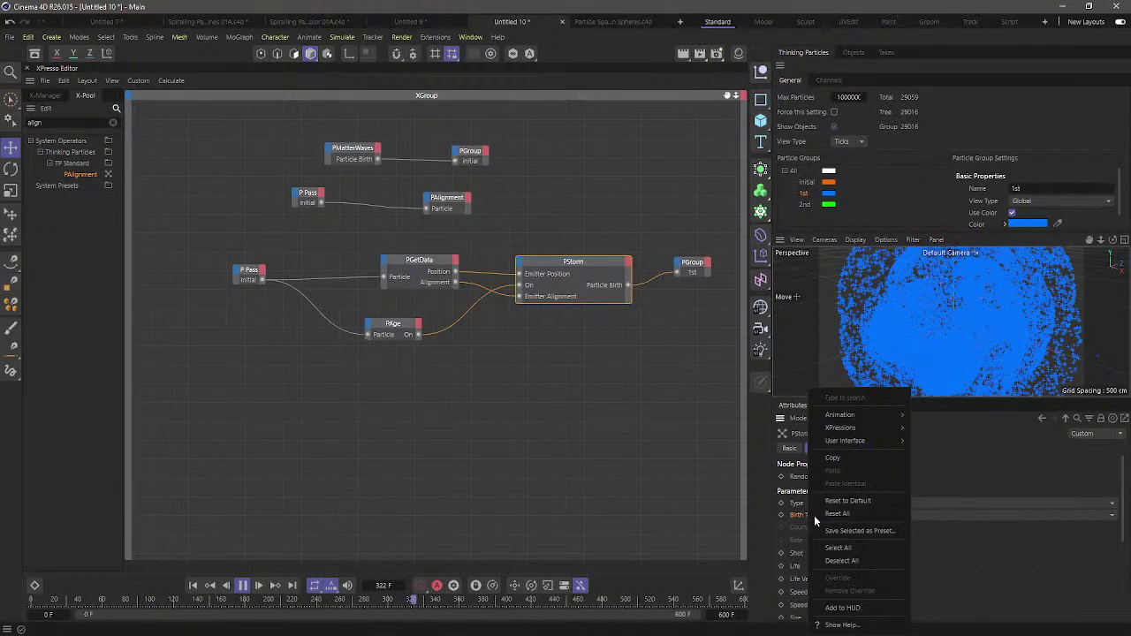
click(861, 503)
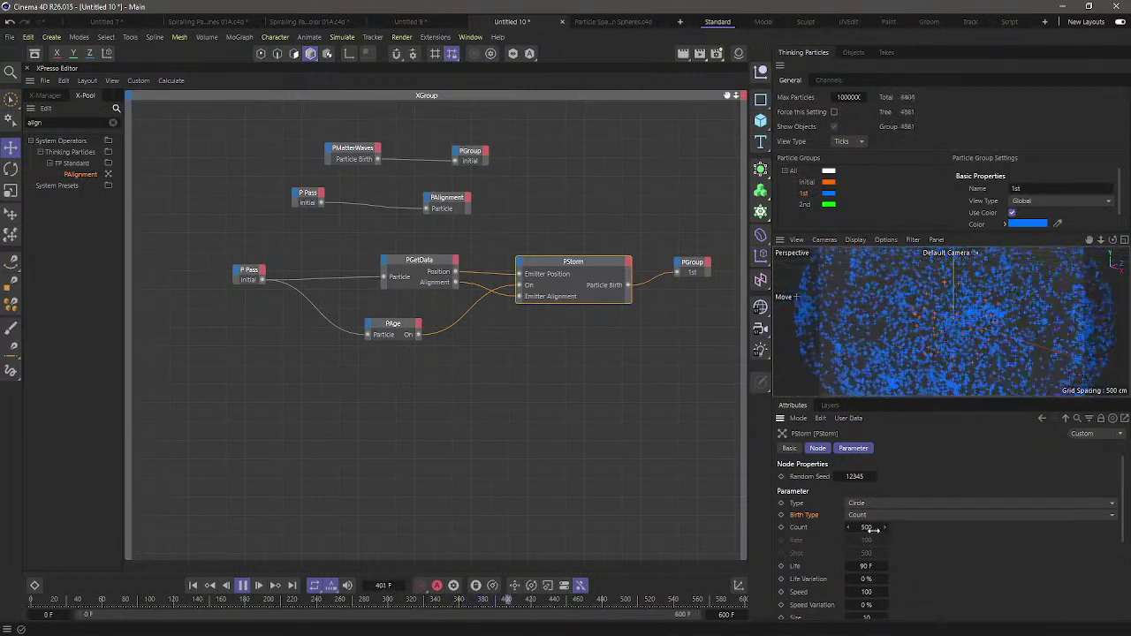
click(875, 515)
click(889, 551)
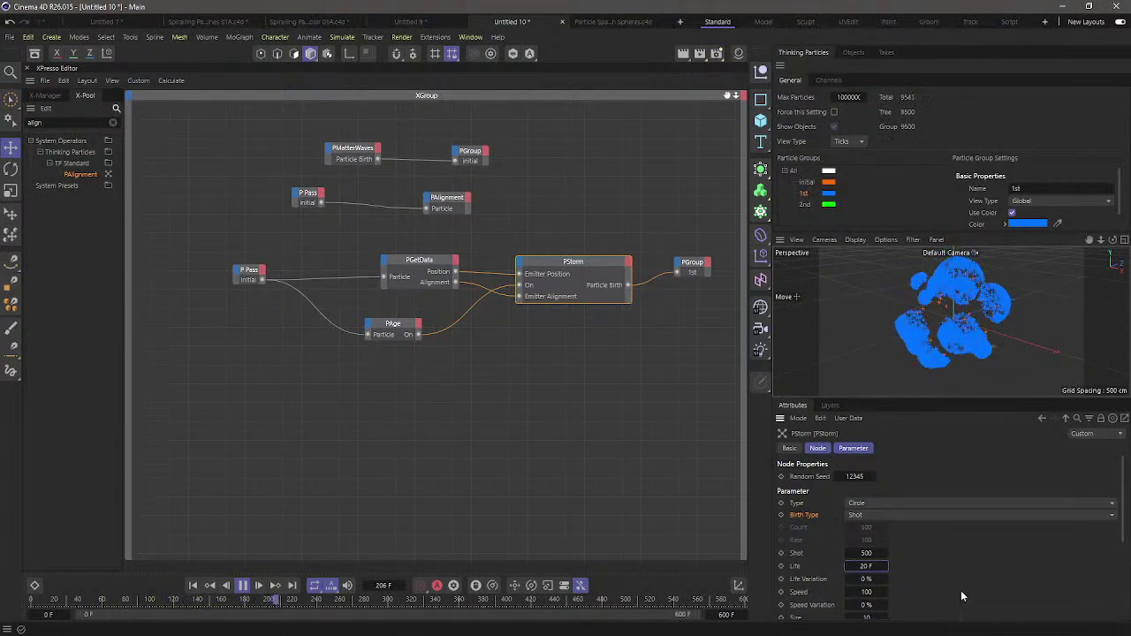
Set PStorm's Life to 20 F, with Life Variation and Speed Variation both at 30%
key(Tab)
text(3)
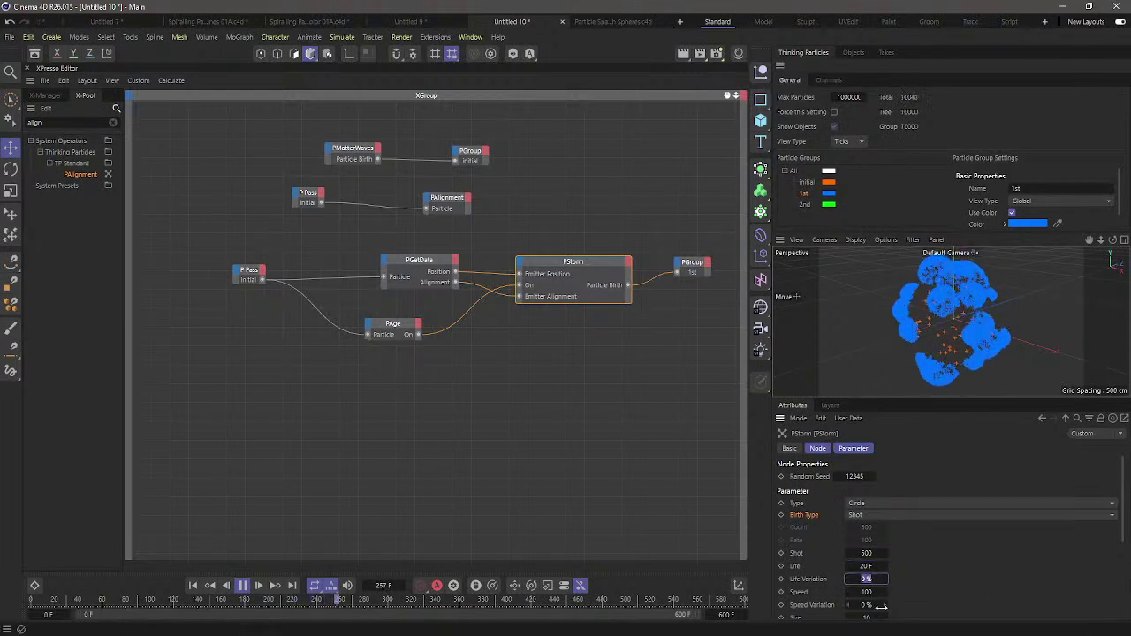
text(0)
key(Tab)
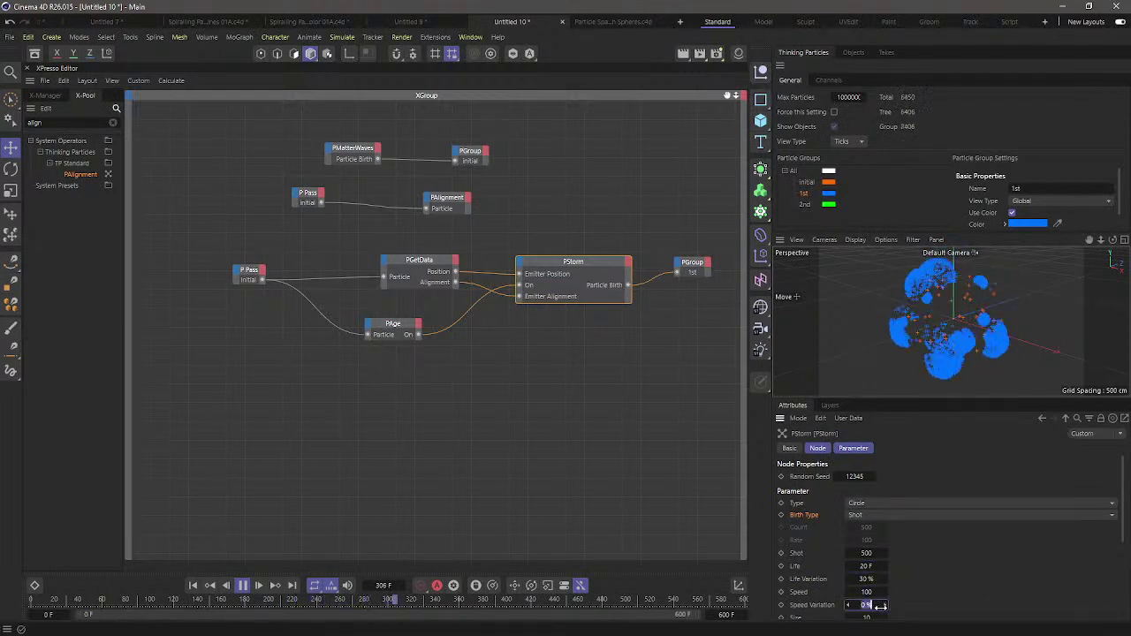
text(3)
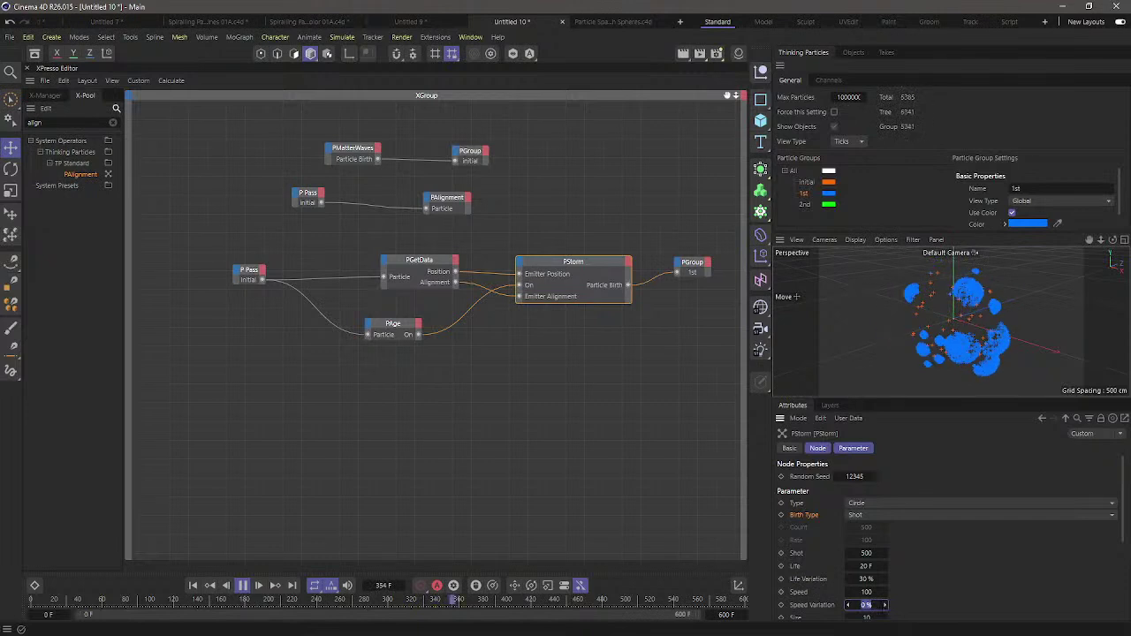
text(0)
key(Return)
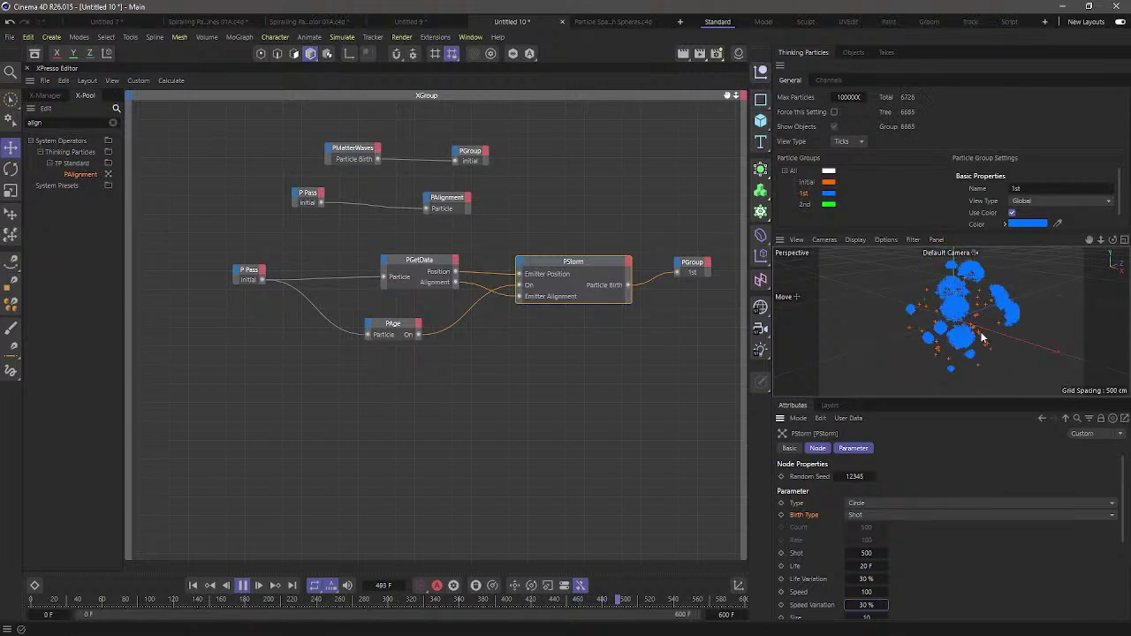
Shift PMatterWaves and its PGroup up slightly, and line up the P Pass and PAlignment pair beneath them
click(535, 384)
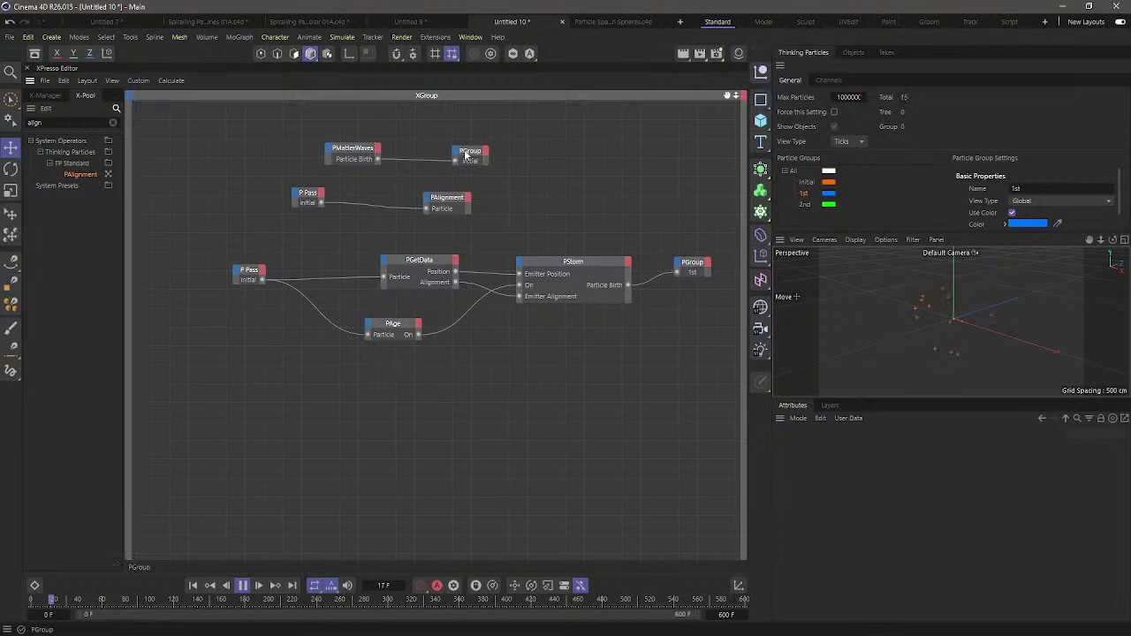
drag(466, 154, 489, 148)
drag(364, 150, 540, 167)
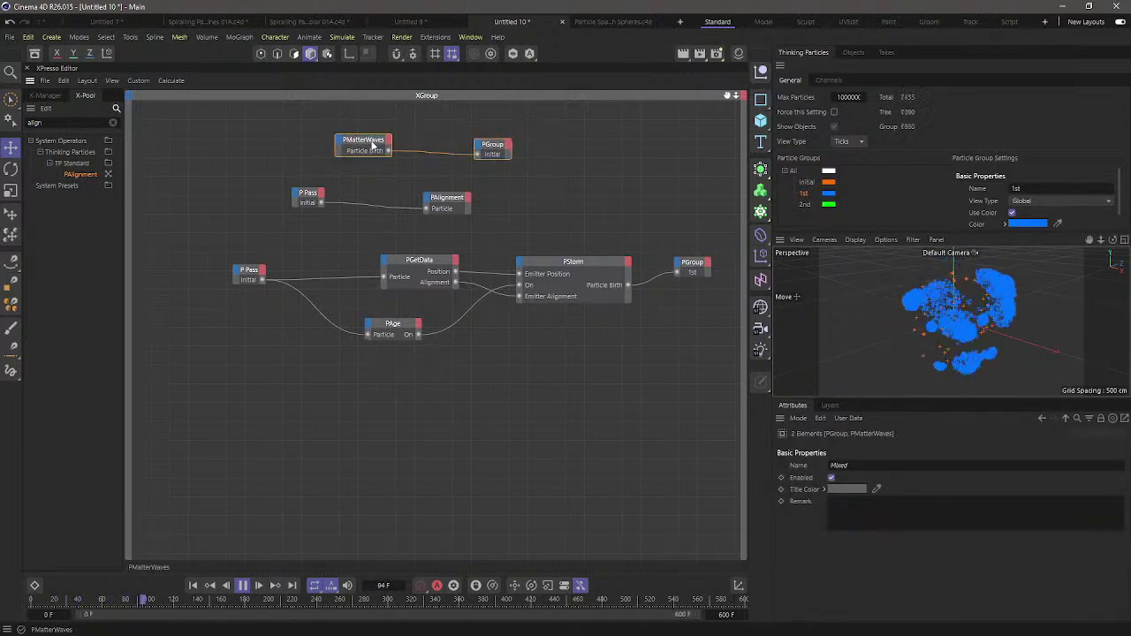
click(494, 150)
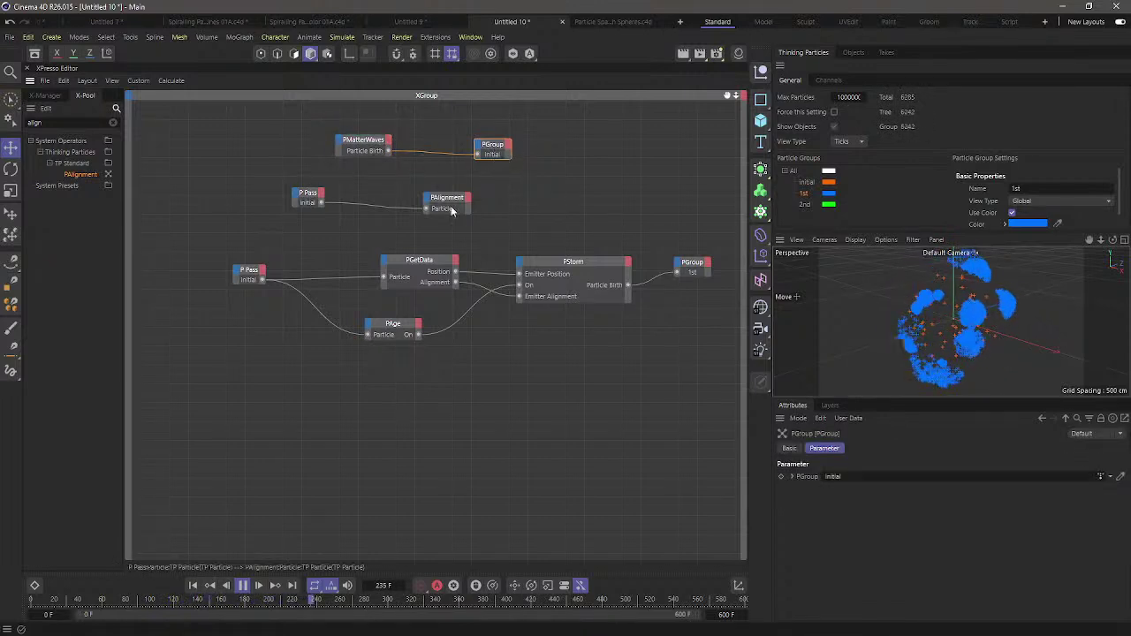
drag(455, 208, 498, 199)
drag(308, 200, 372, 197)
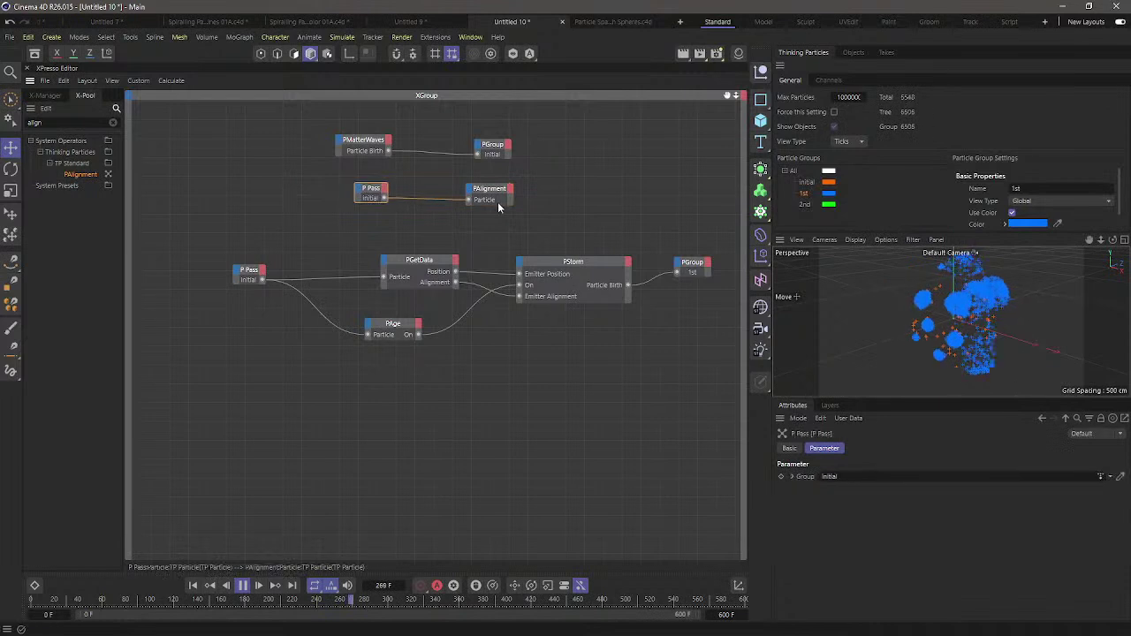
click(492, 202)
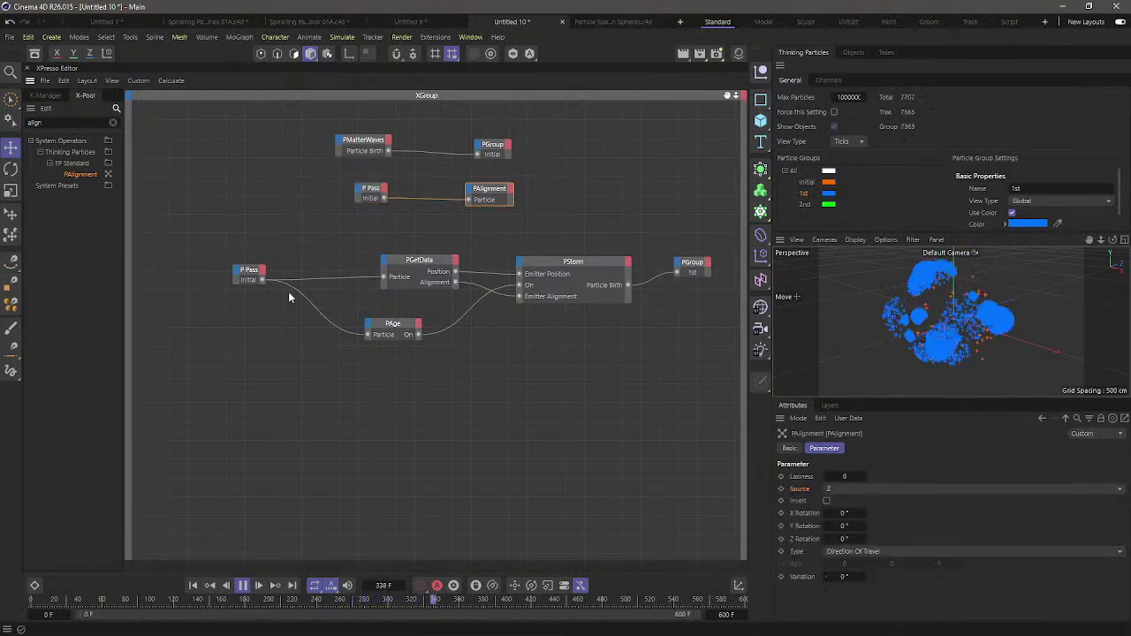
Tidy the spawning chain by nudging PGetData and PStorm closer to P Pass, reviewing the PAge and PStorm settings
drag(437, 262, 415, 258)
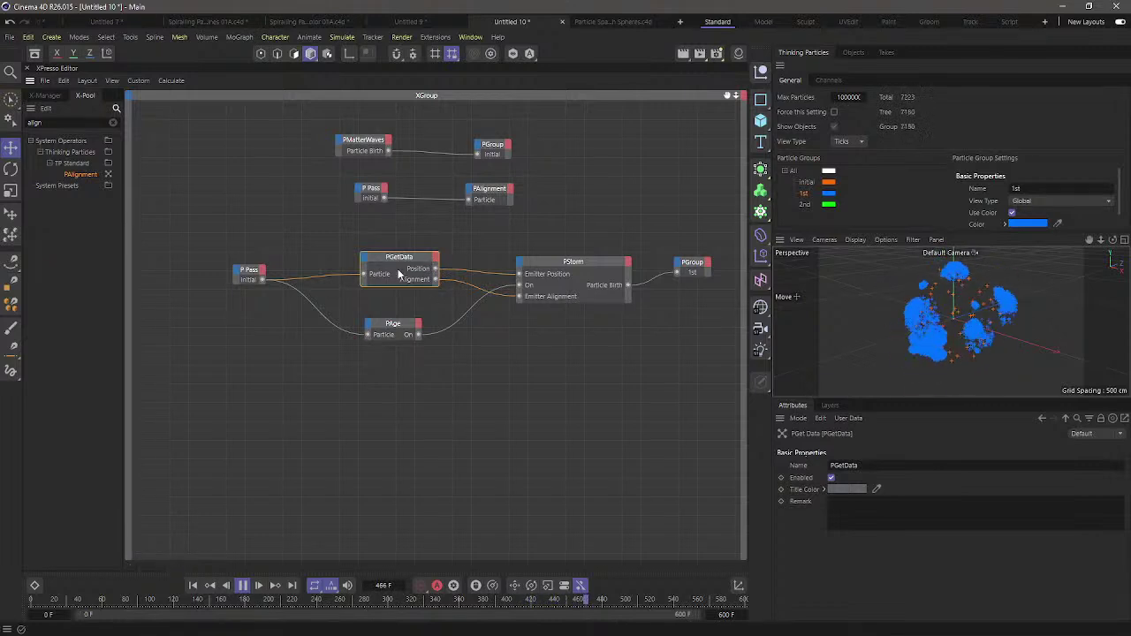
click(380, 325)
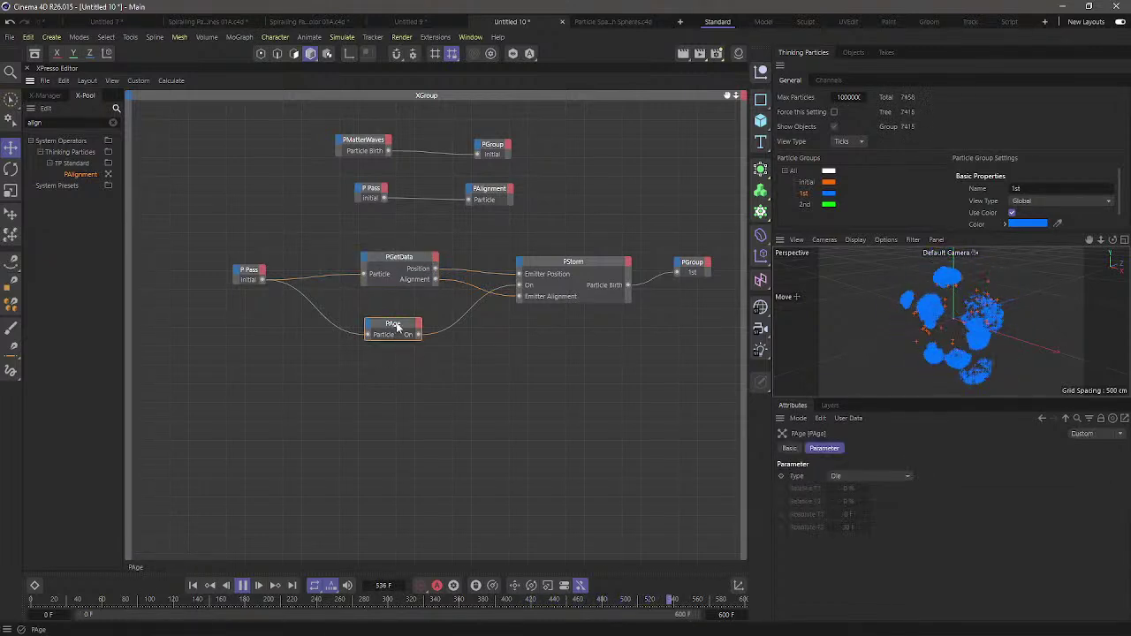
click(537, 265)
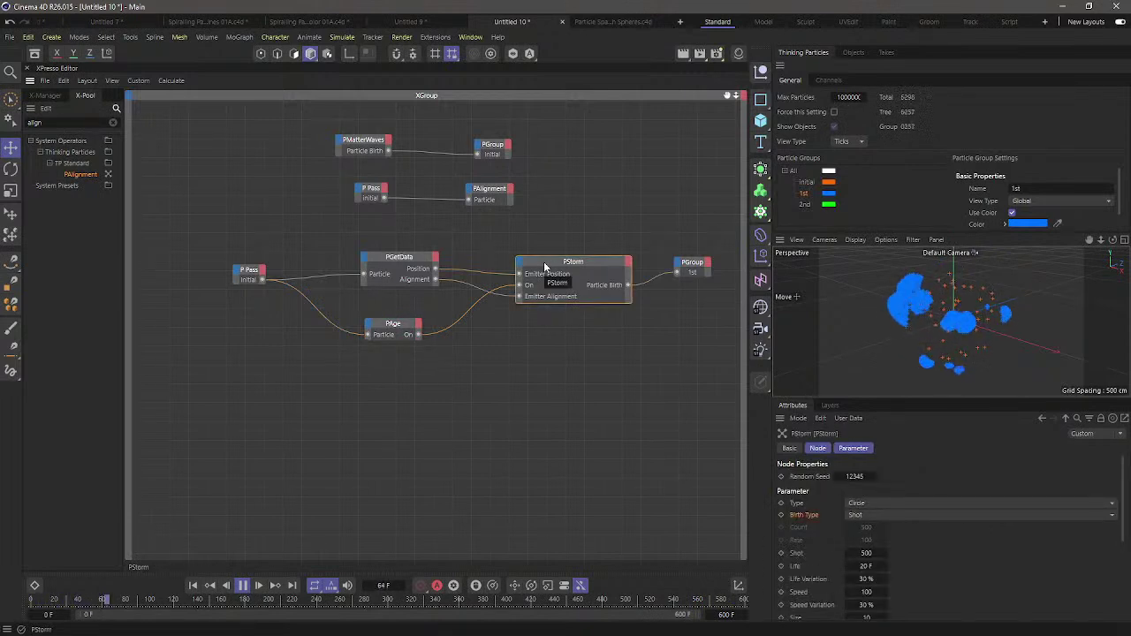
drag(544, 267, 534, 264)
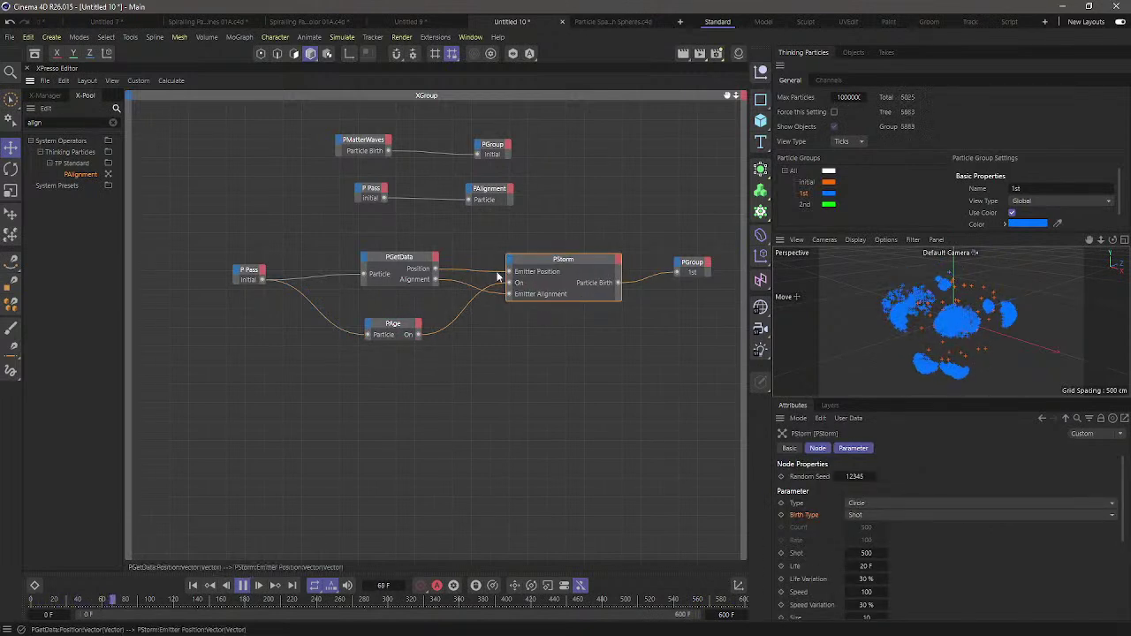
click(693, 263)
click(672, 346)
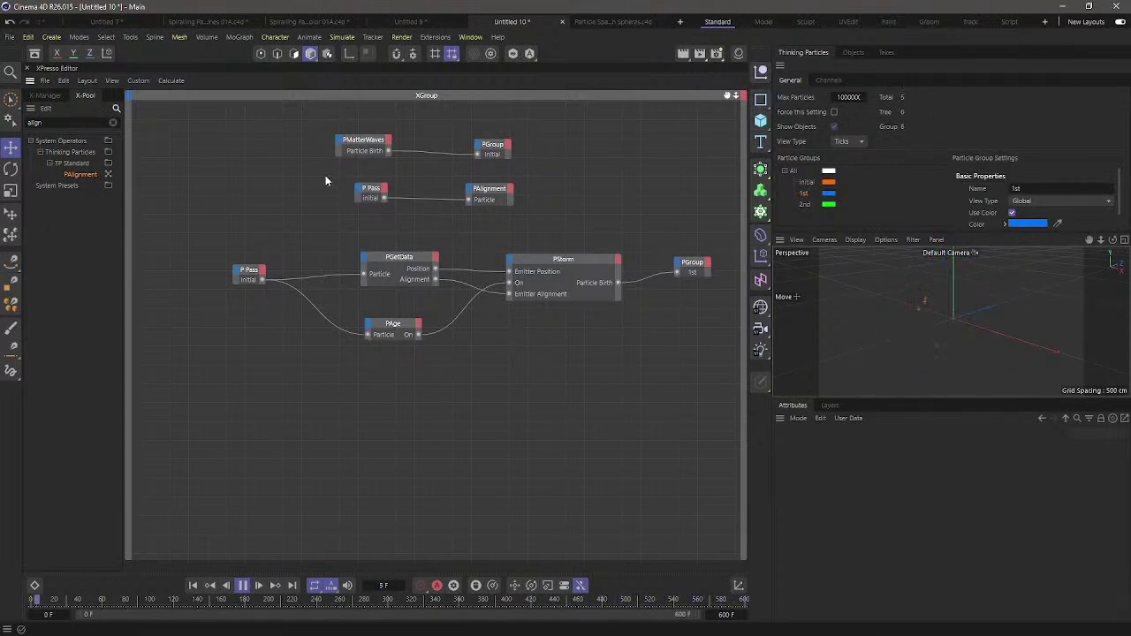
Duplicate the P Pass–PAlignment pair together with the whole P Pass, PGetData, PAge, PStorm and PGroup chain into the space below
drag(536, 244, 357, 219)
drag(226, 204, 733, 407)
drag(369, 199, 342, 386)
click(572, 366)
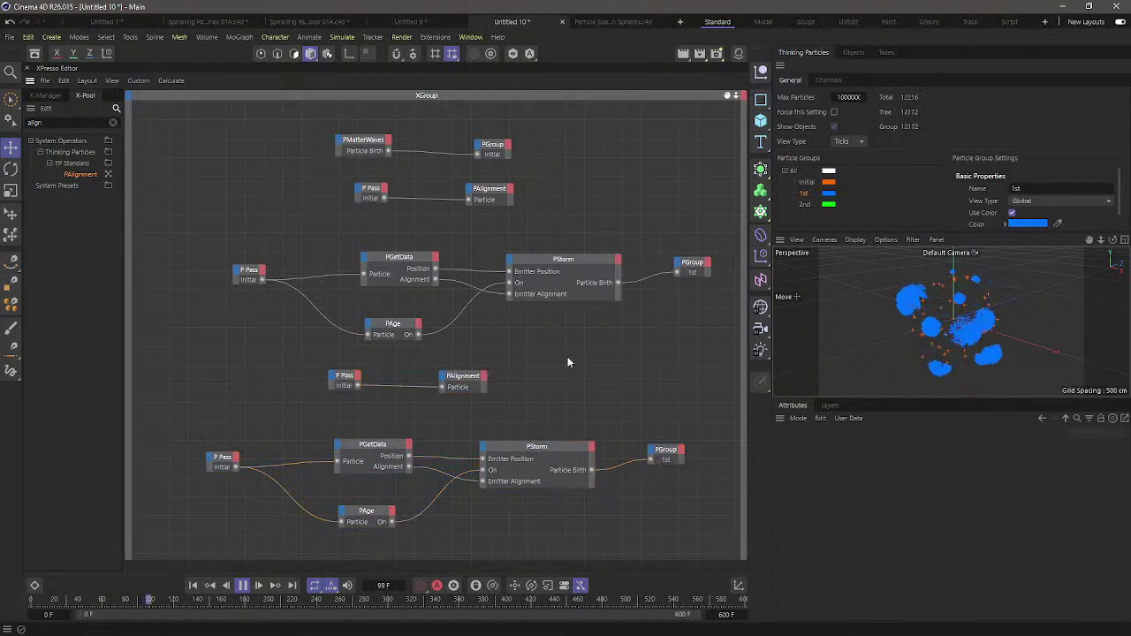
Assign group 1st to both duplicated P Pass nodes and group 2nd to the duplicated PGroup, and preview the simulation
click(345, 377)
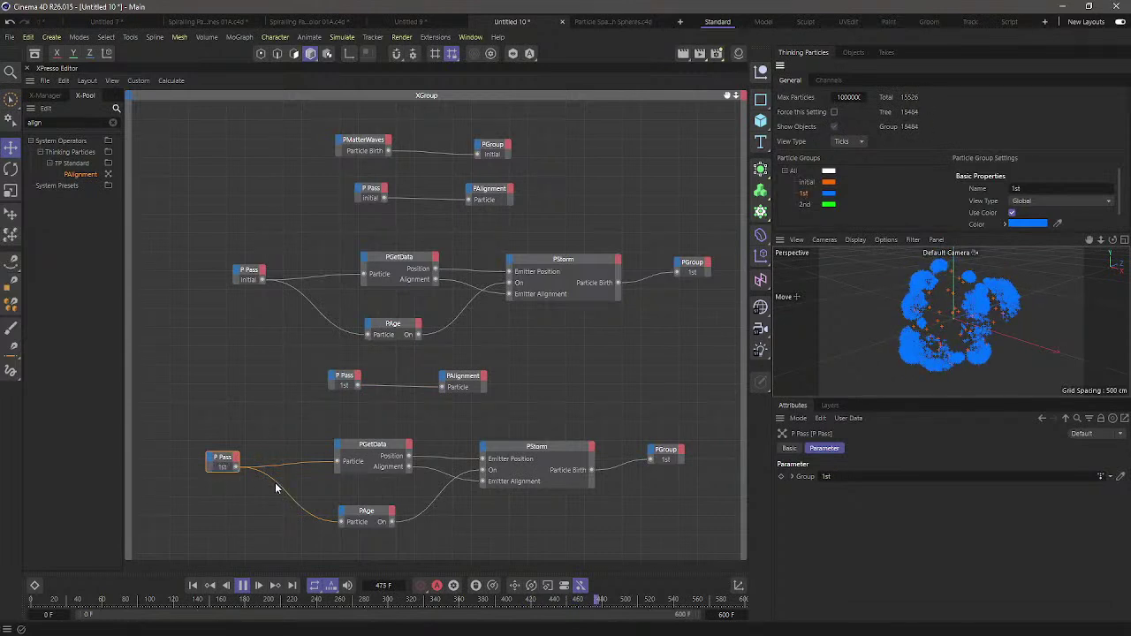
click(243, 590)
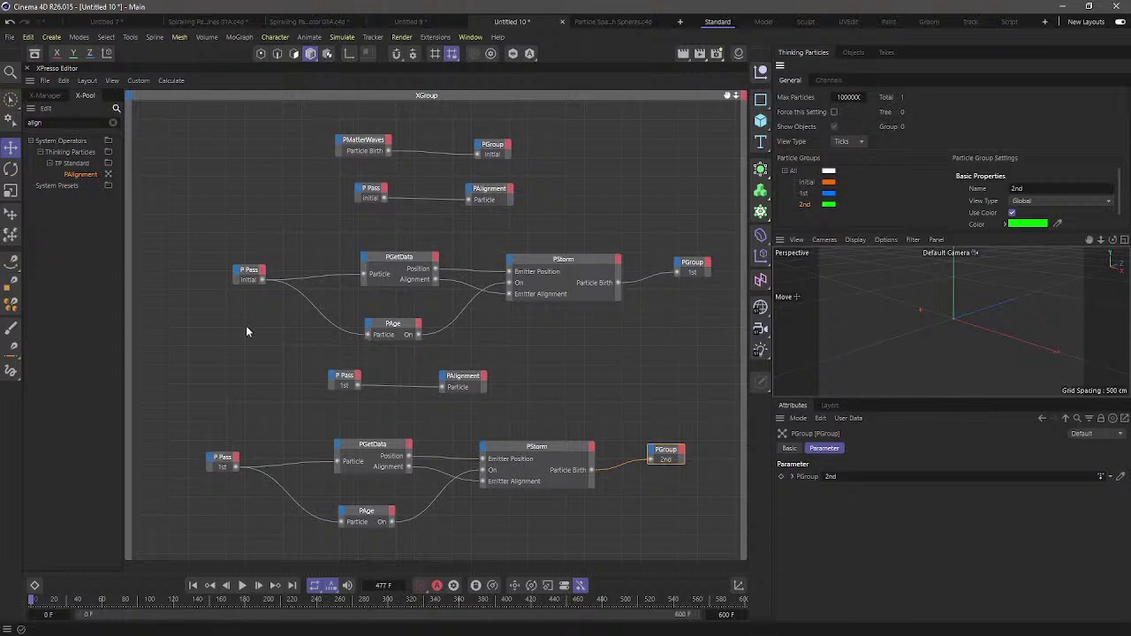
click(598, 340)
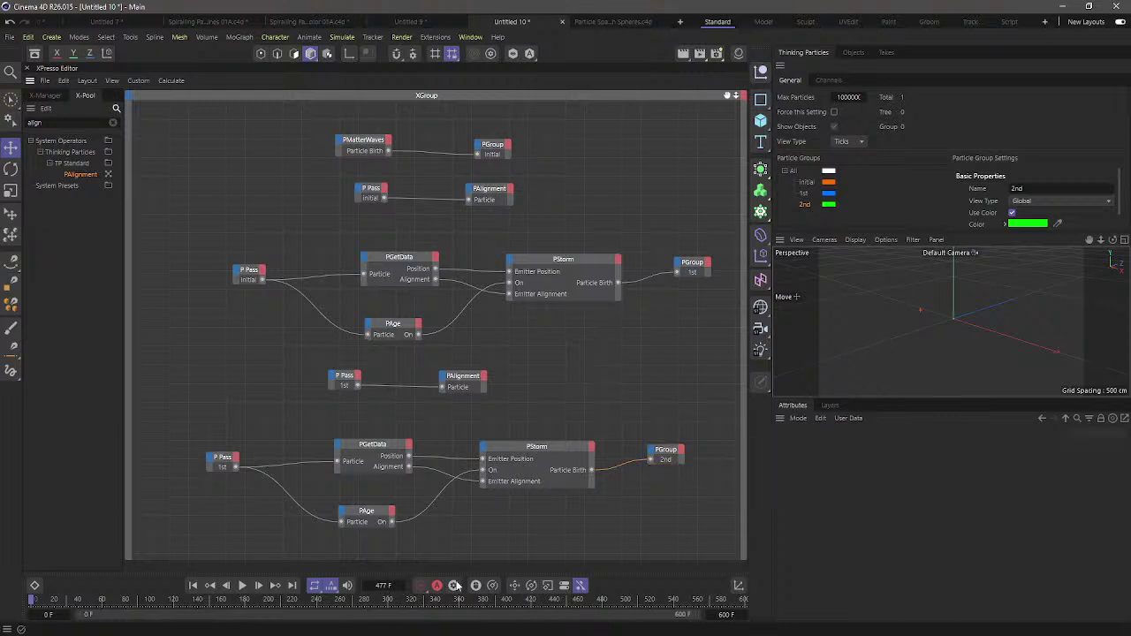
click(243, 586)
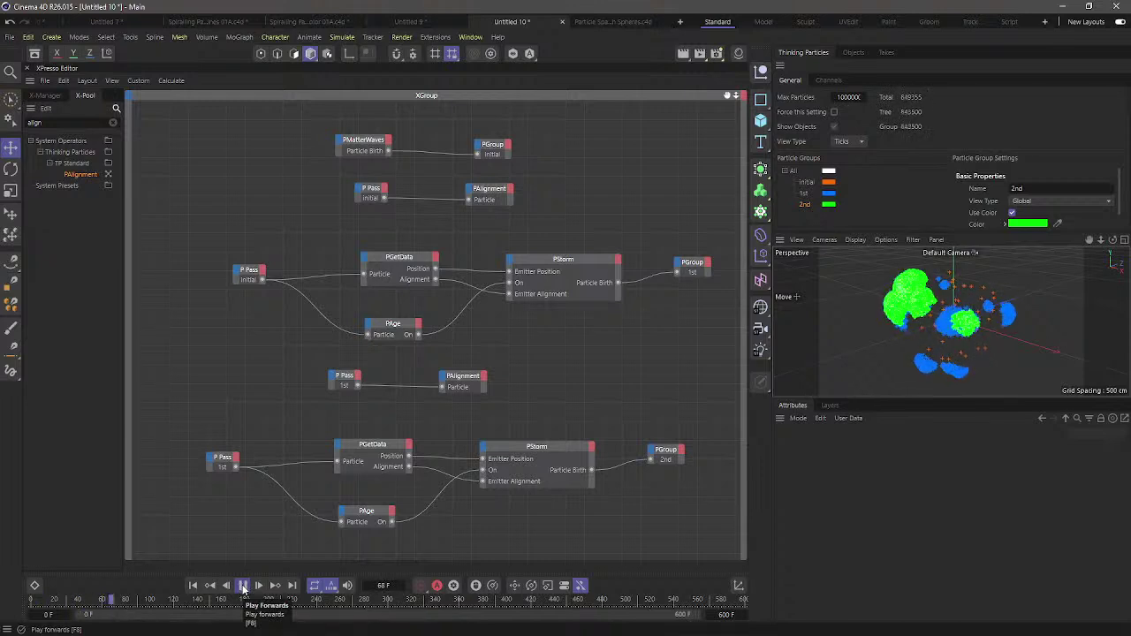
click(193, 586)
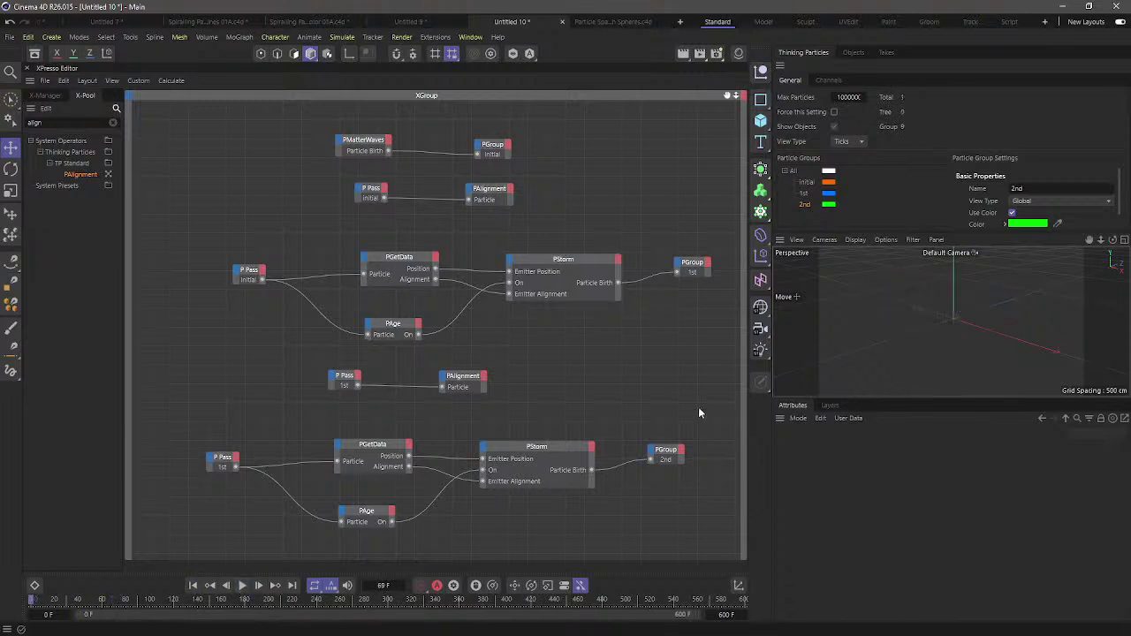
Adjust the upper PStorm's Shot, set the duplicated PStorm's Shot to 30, Life to 10 F and Speed to 50, and replay the simulation
click(570, 280)
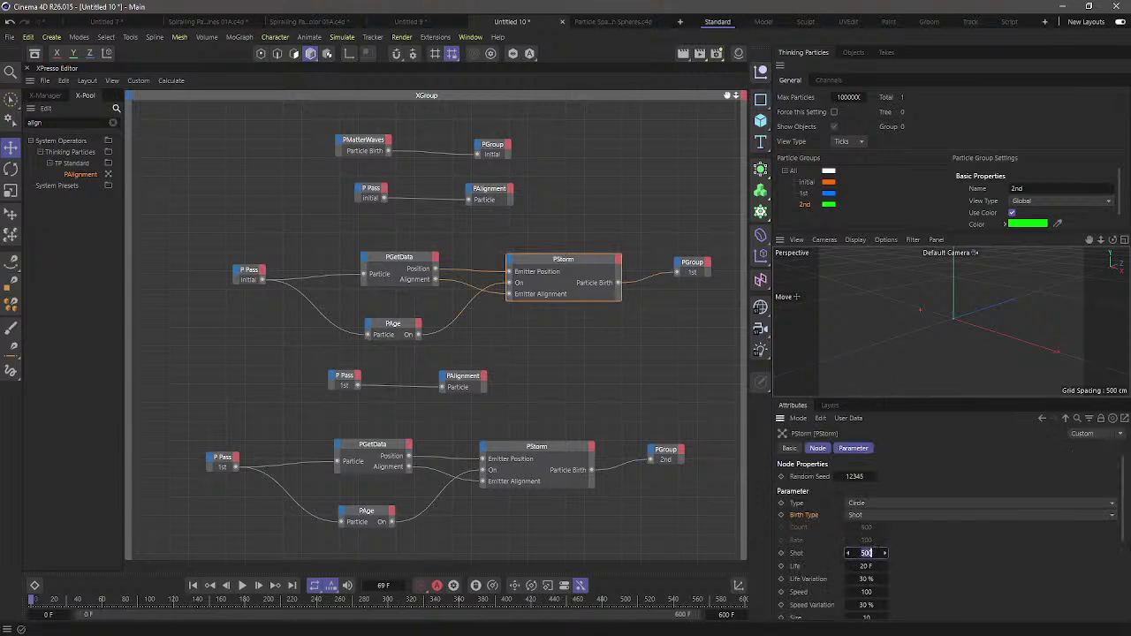
click(557, 452)
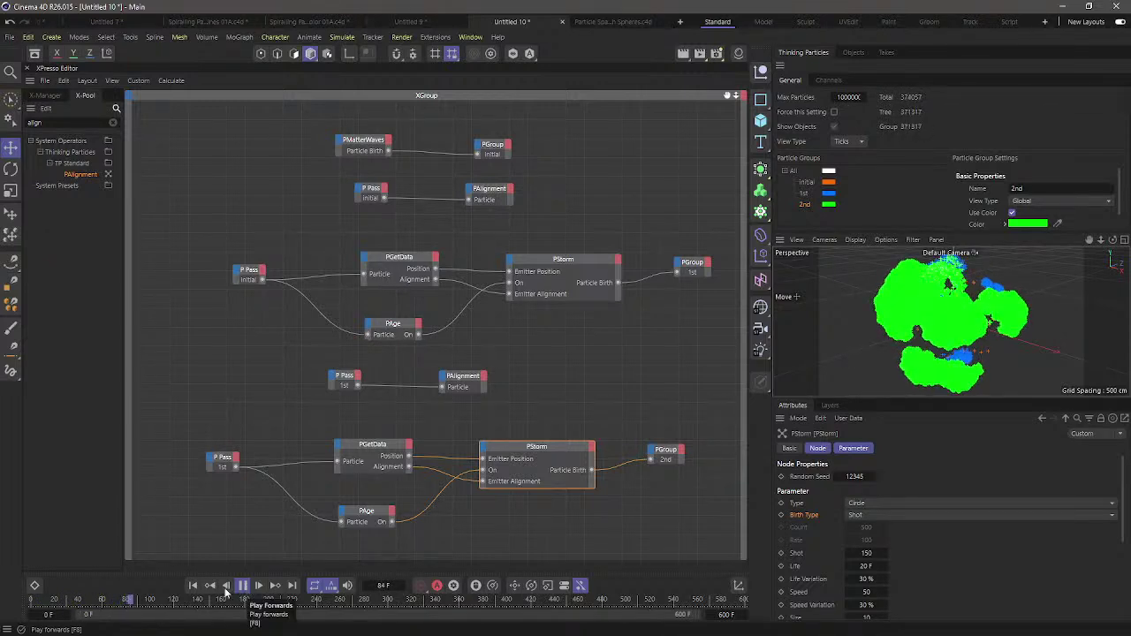
click(243, 585)
click(194, 585)
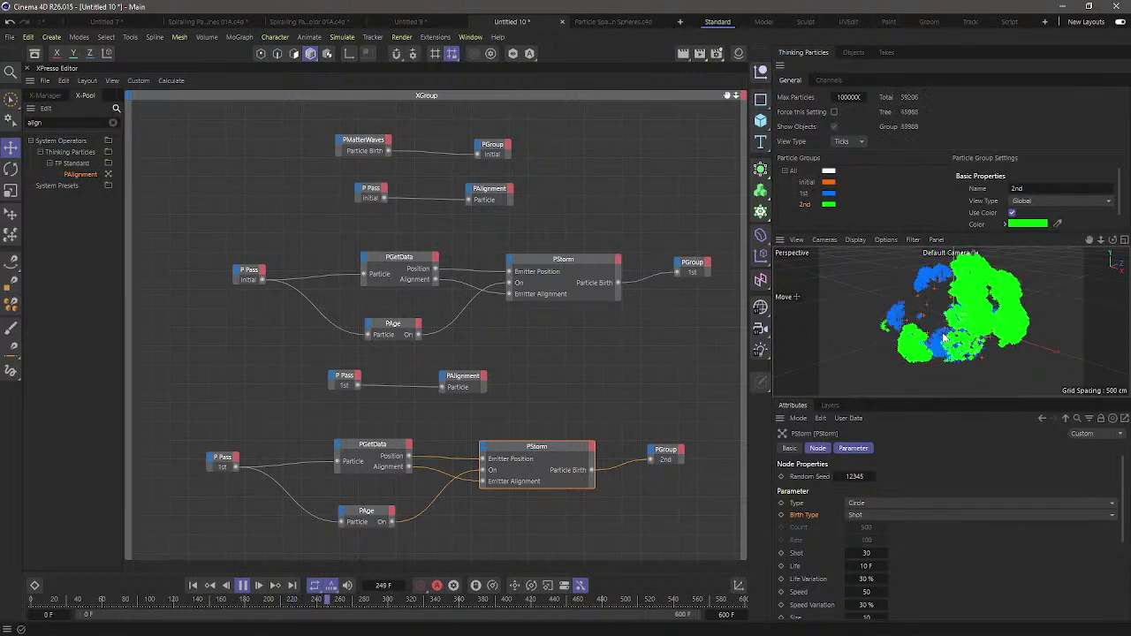
drag(173, 124, 719, 351)
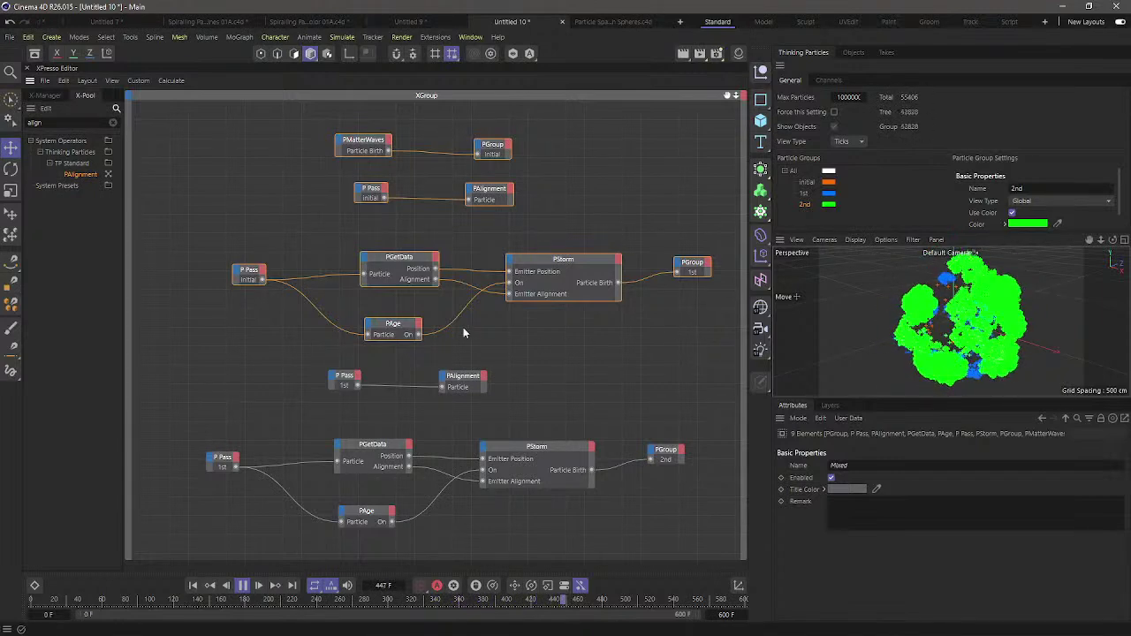
click(449, 246)
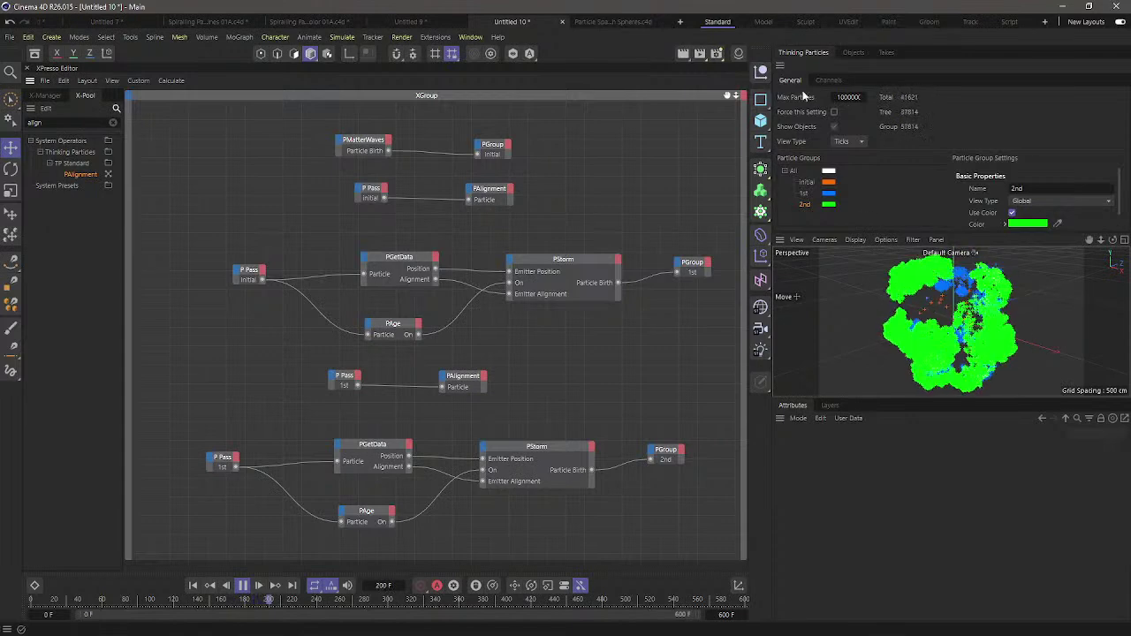
Restore the Standard layout with its large viewport, make the Sphere visible, and replay the simulation from the start
click(847, 59)
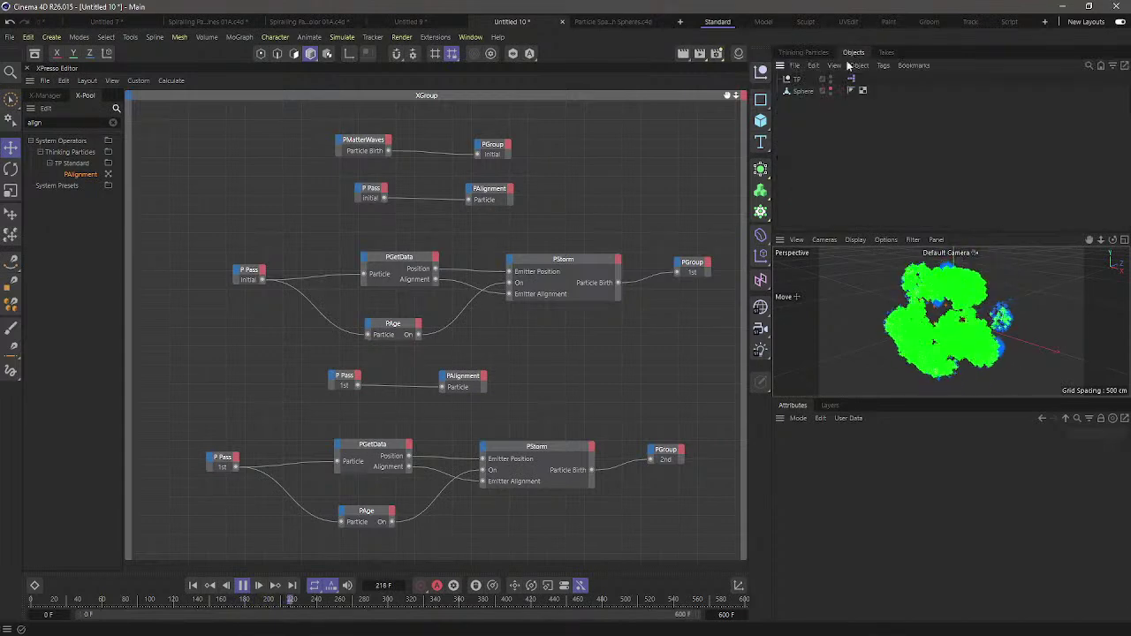
click(885, 240)
click(887, 239)
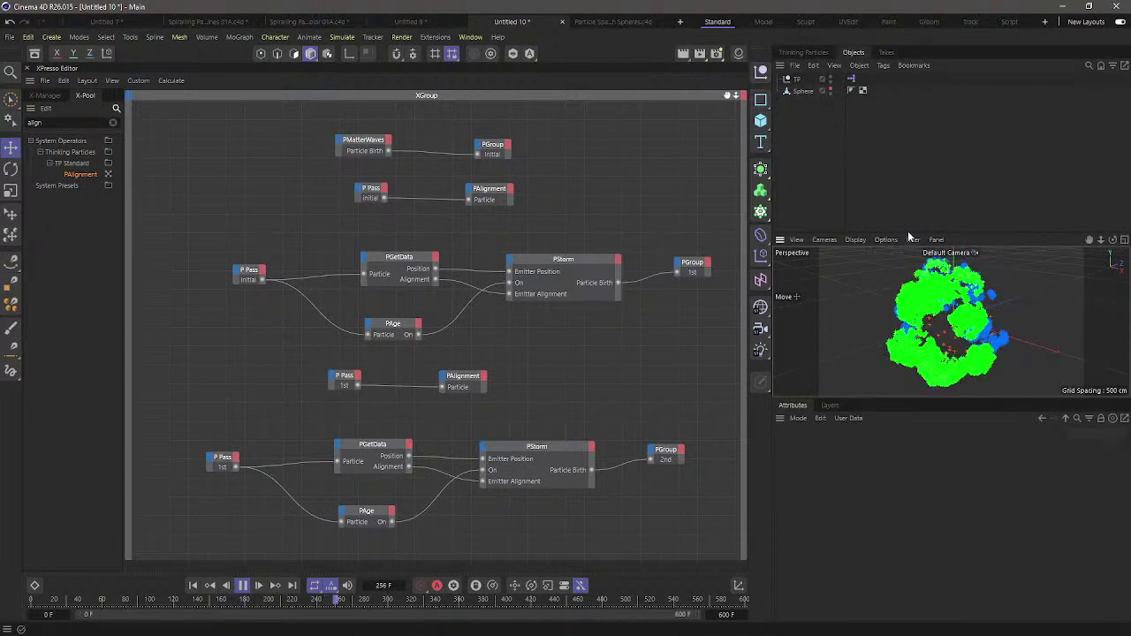
drag(909, 232, 906, 284)
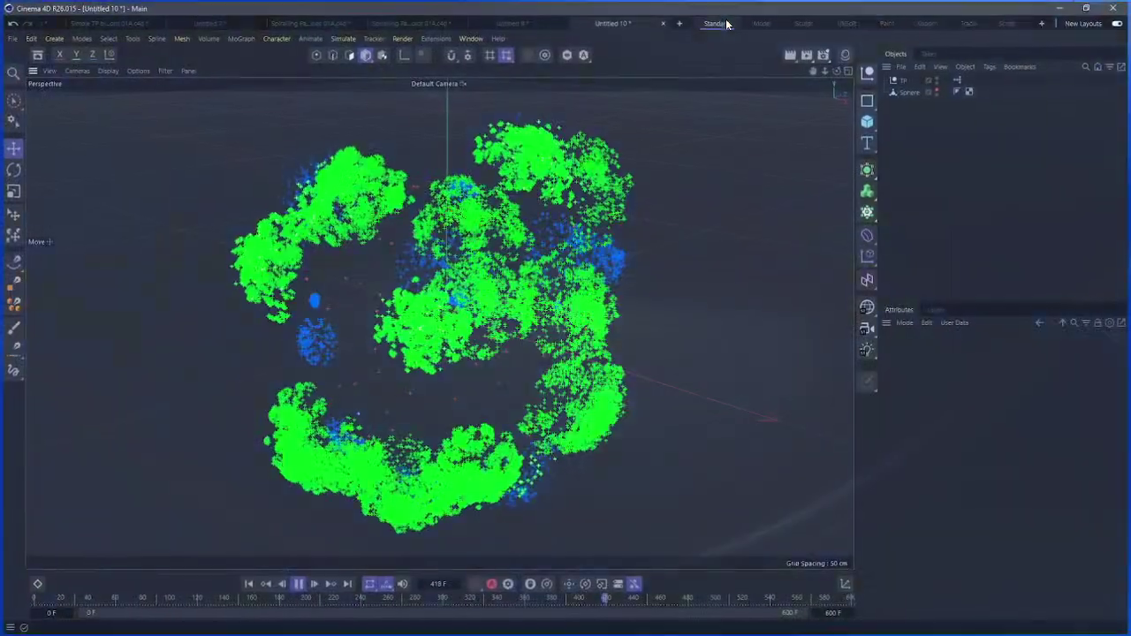
click(247, 585)
click(938, 89)
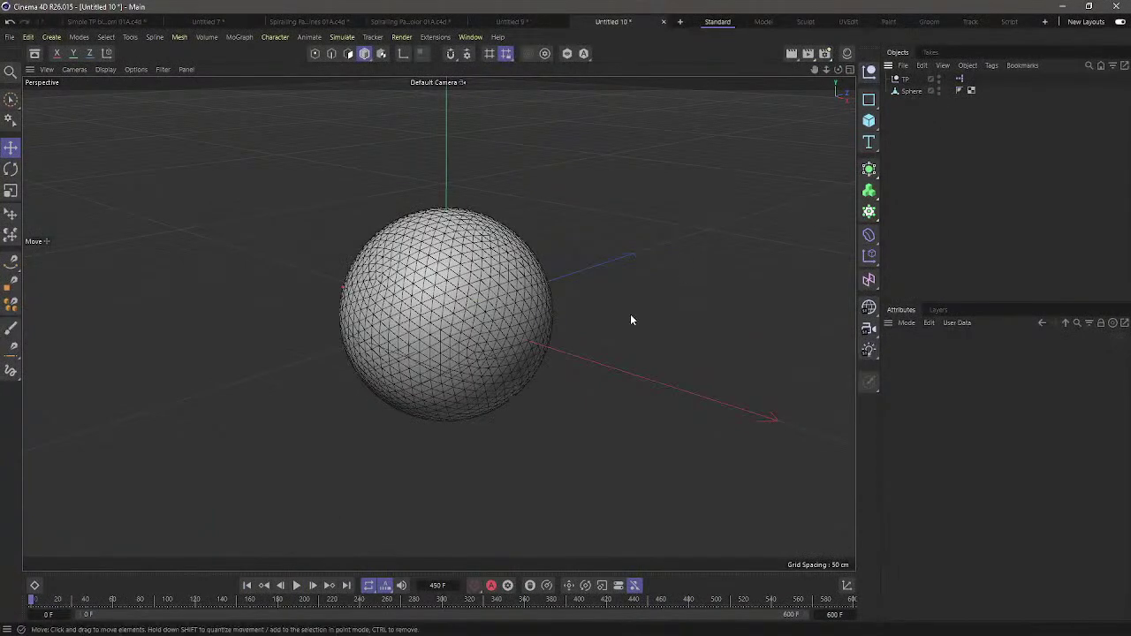
click(296, 585)
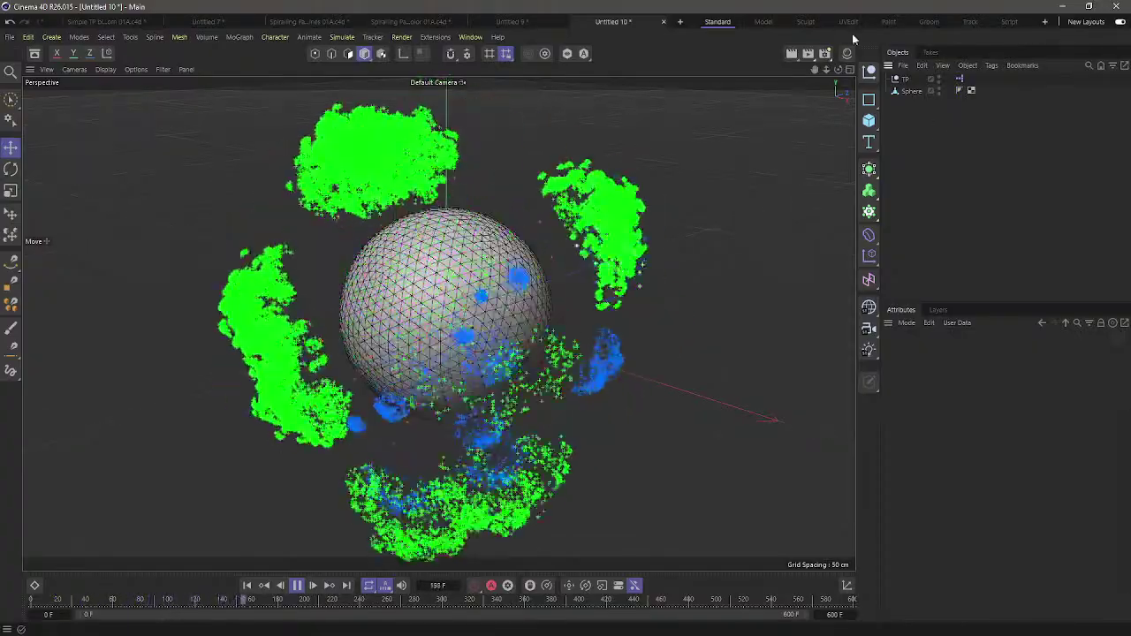
Add a MoGraph Tracer and link the initial particle group from the Thinking Particles settings as its Trace Link
click(342, 37)
mouse_move(376, 148)
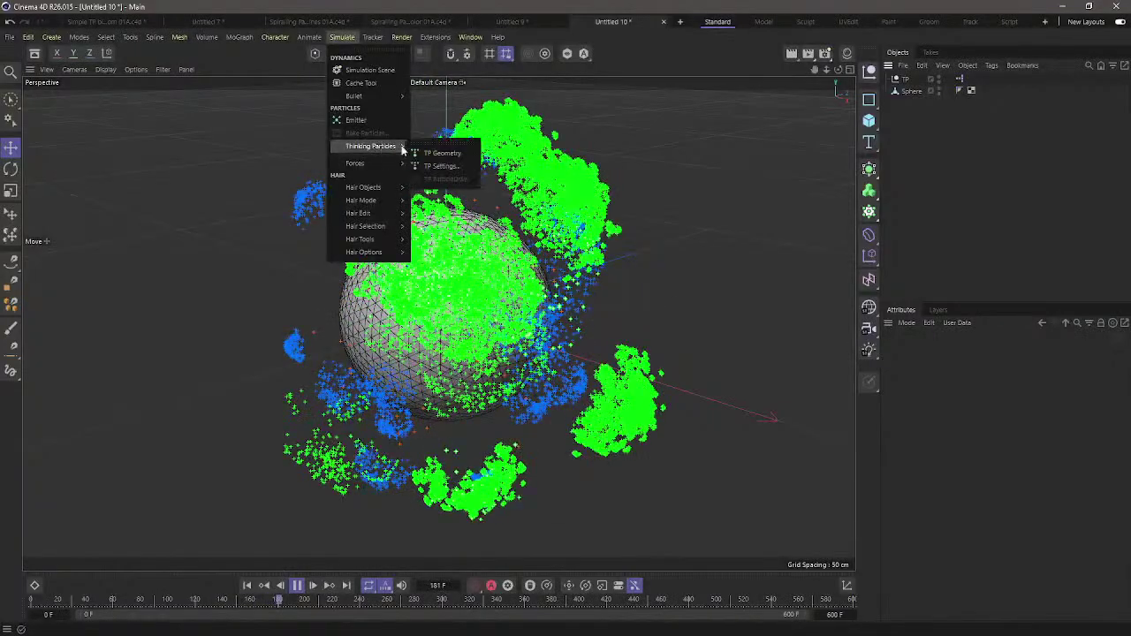
click(445, 154)
drag(527, 152, 767, 228)
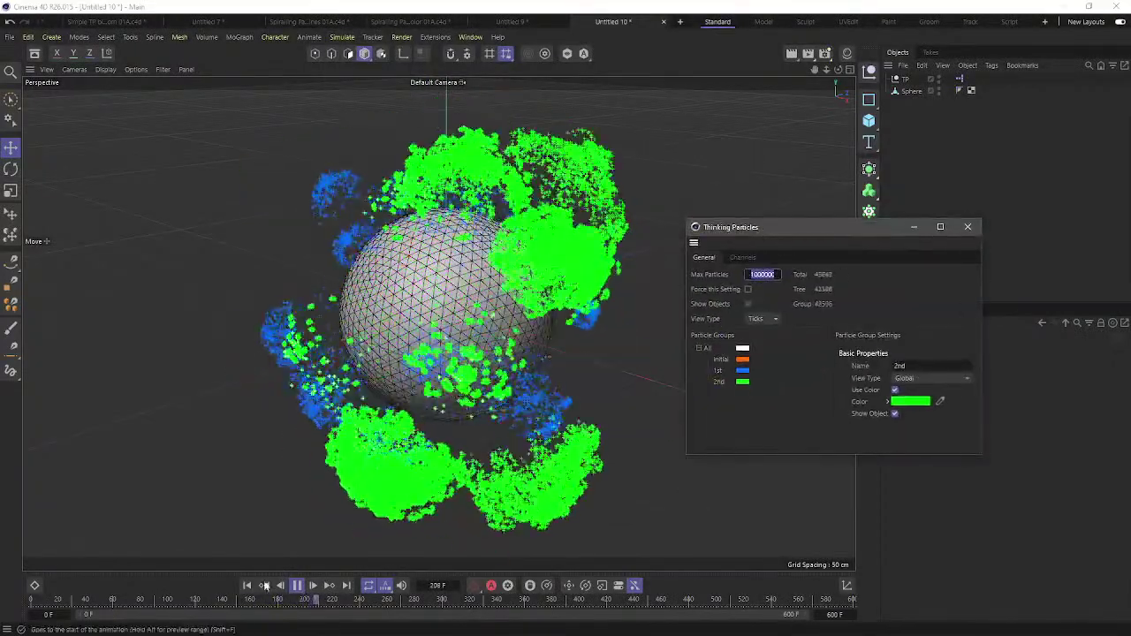
click(247, 586)
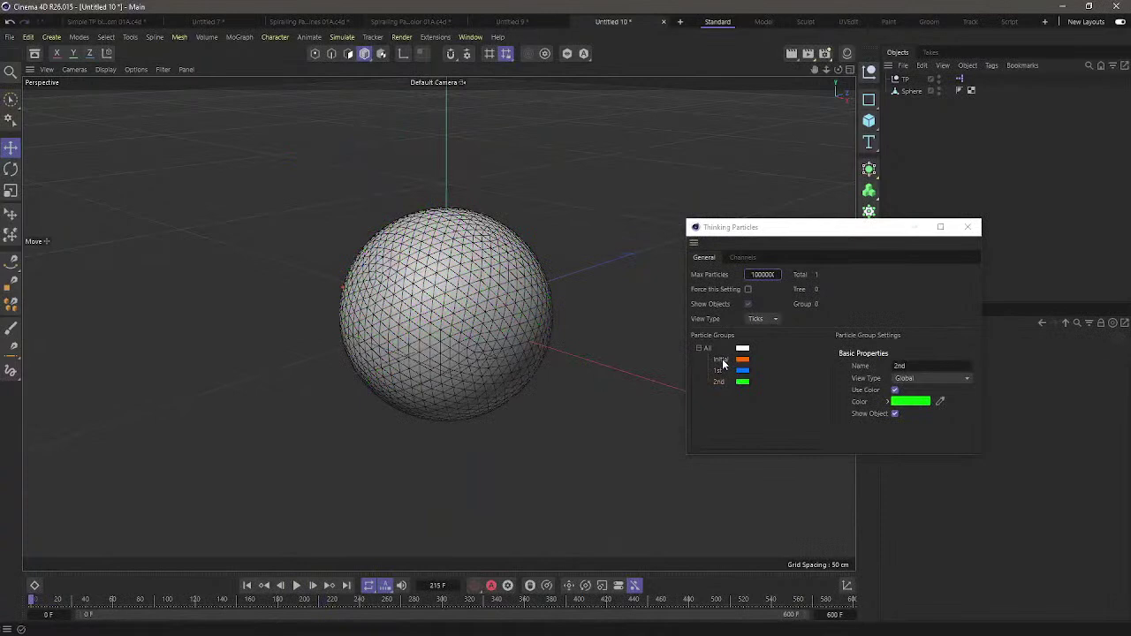
drag(766, 244, 704, 272)
click(240, 36)
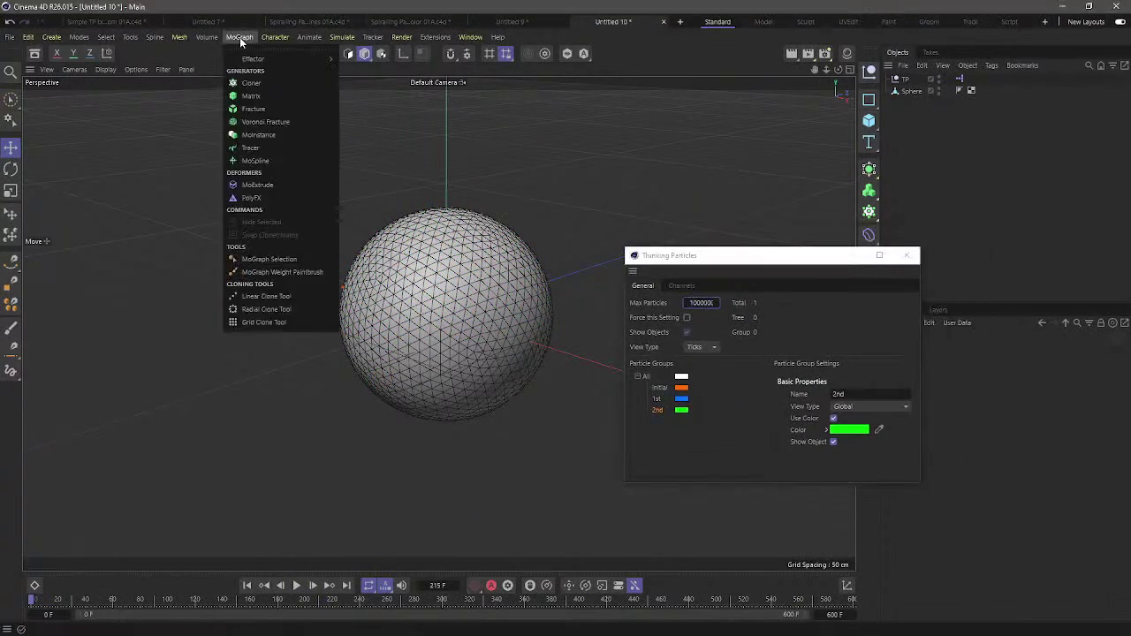
click(277, 150)
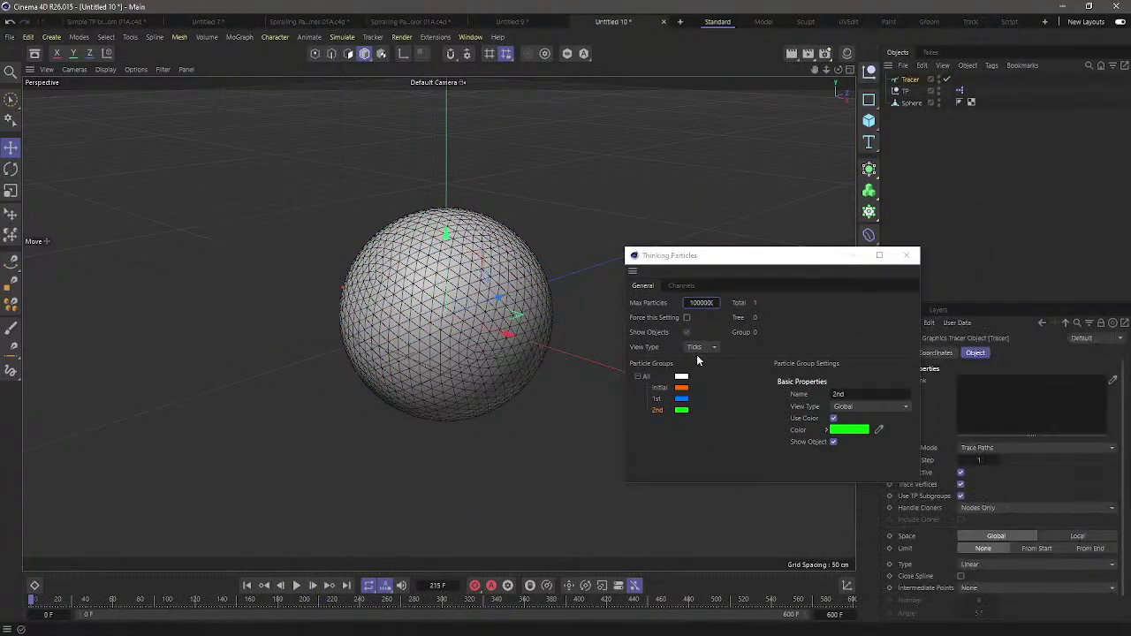
drag(659, 389, 1016, 402)
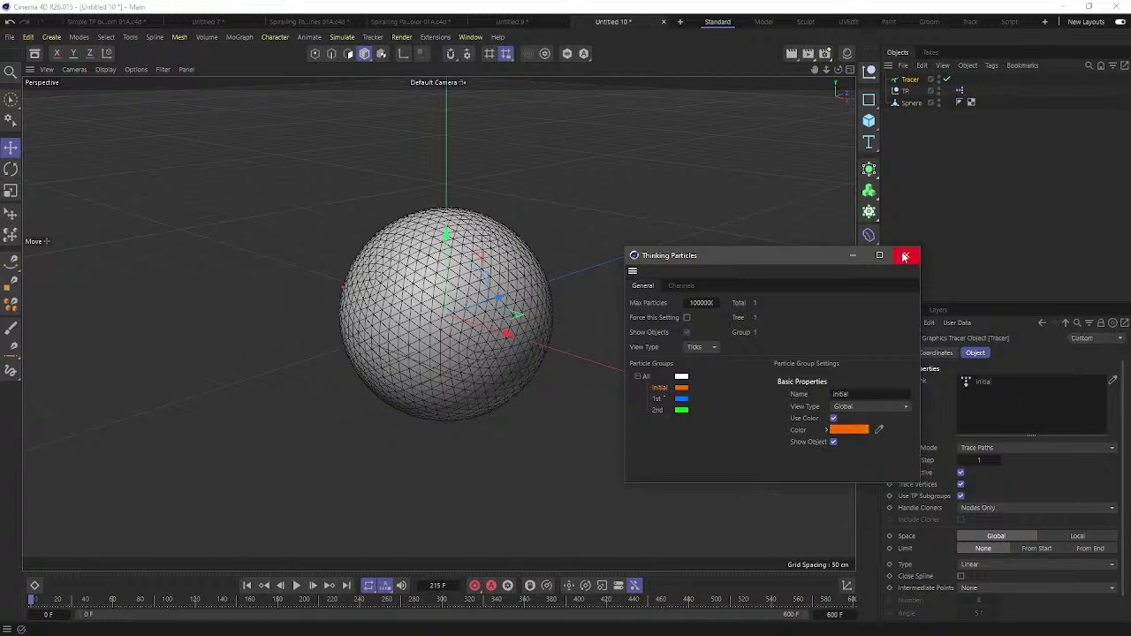
click(904, 256)
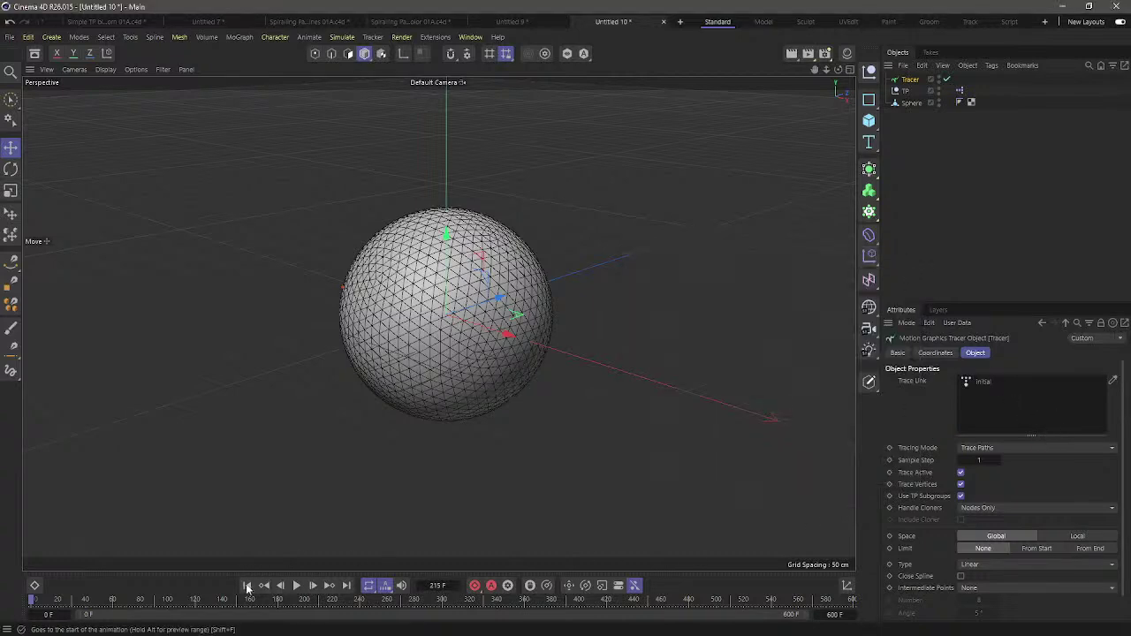
Set the Tracer's Limit to From End with an Amount of 20, previewing the trails before and after the change
click(296, 586)
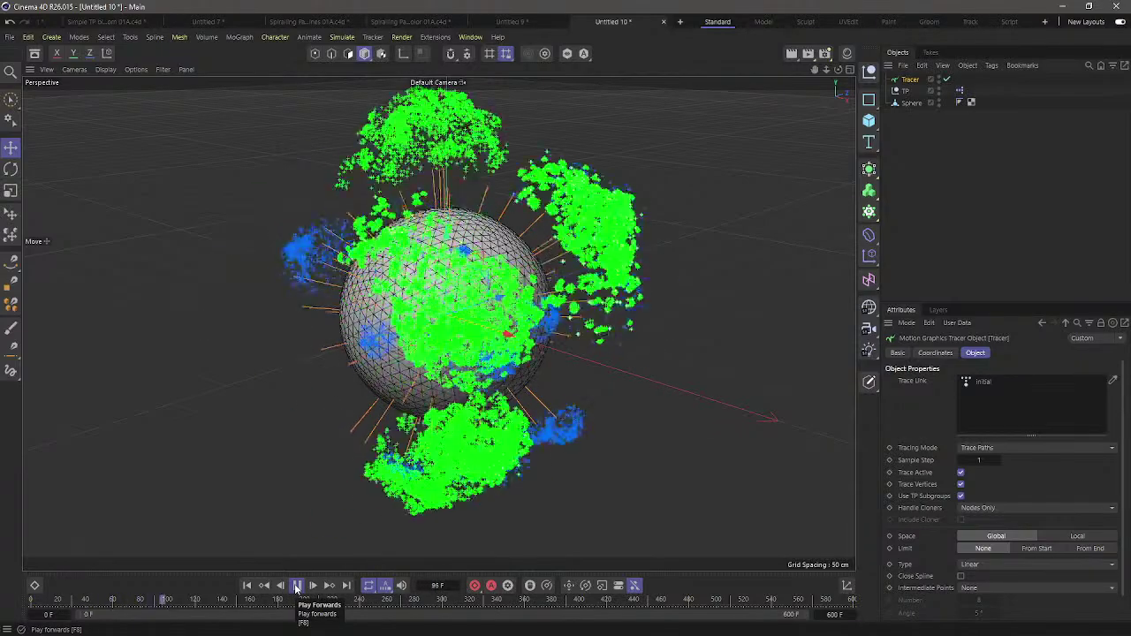
click(296, 586)
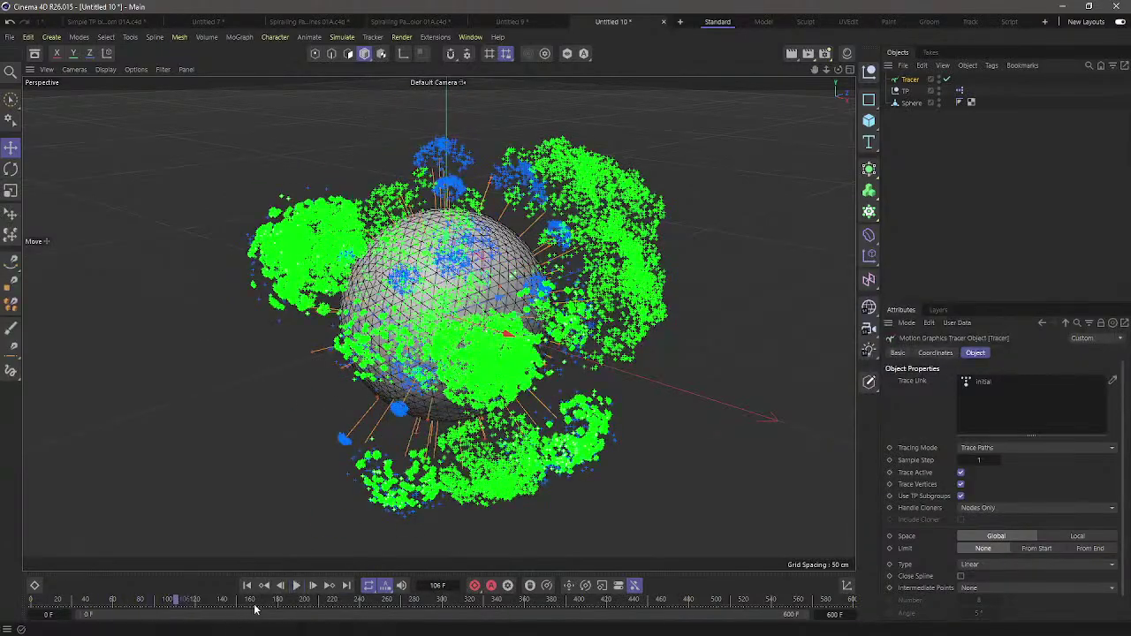
click(296, 586)
click(296, 586)
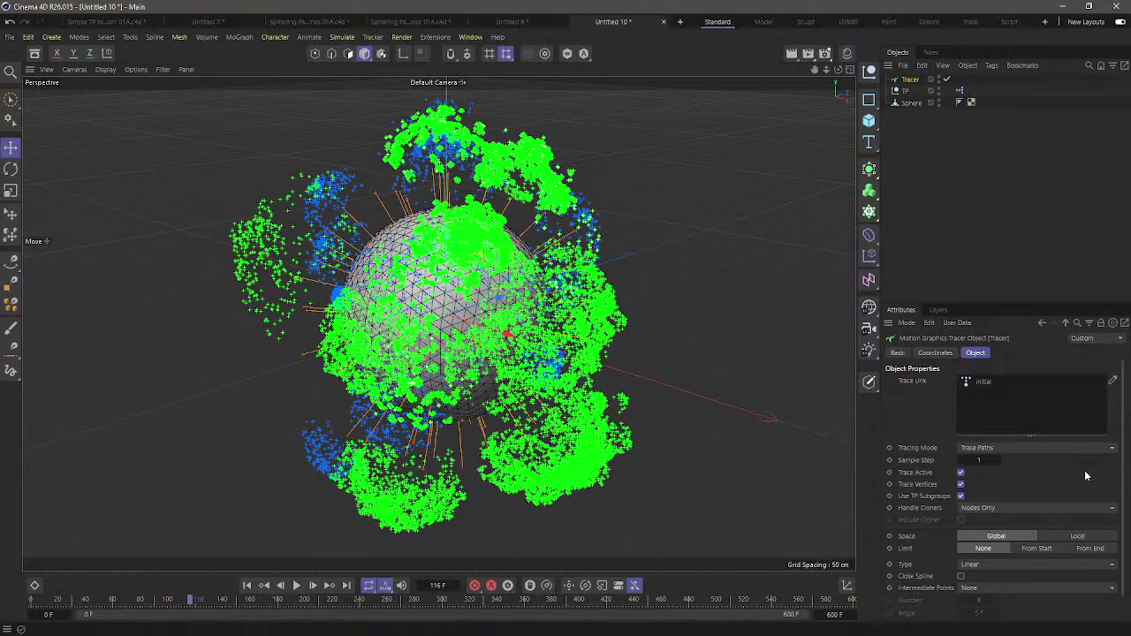
drag(1012, 302, 1013, 225)
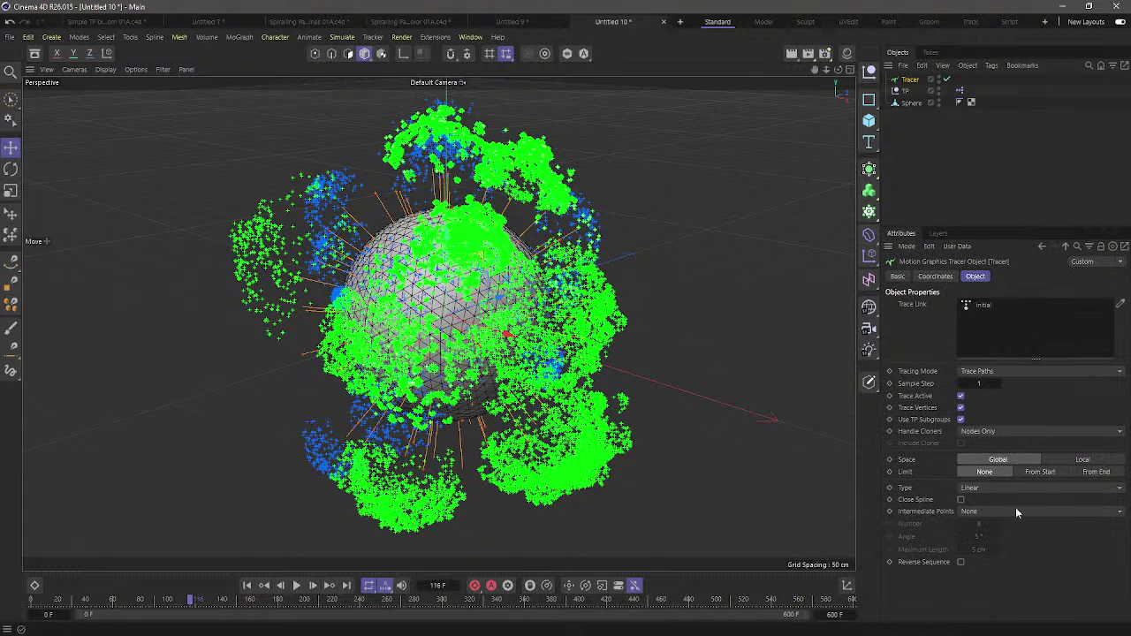
click(1094, 471)
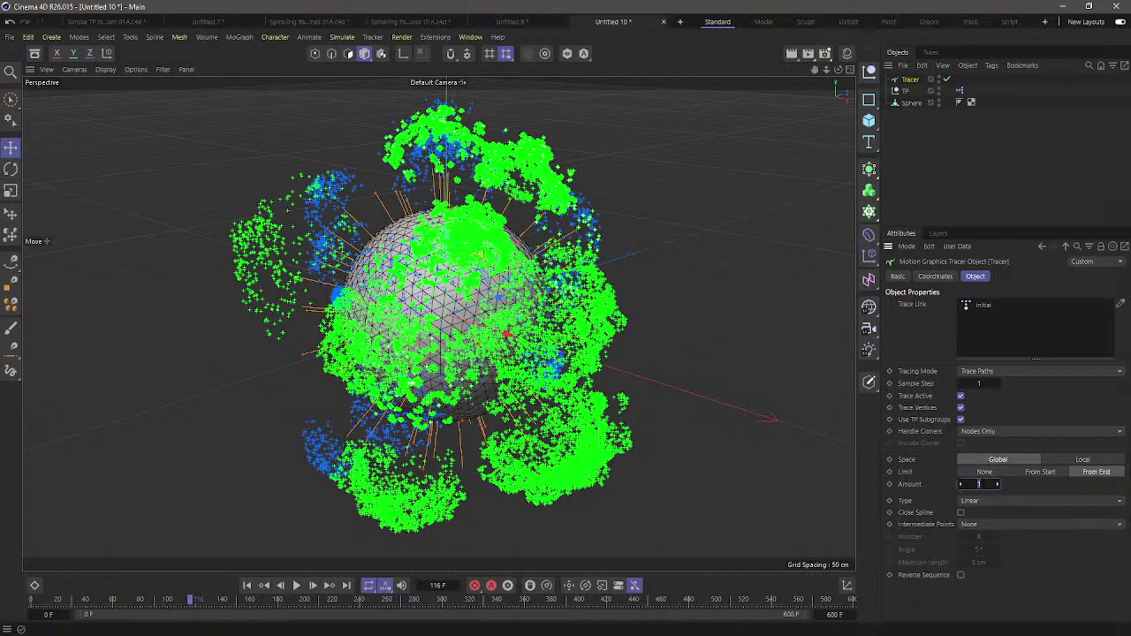
click(246, 585)
click(296, 585)
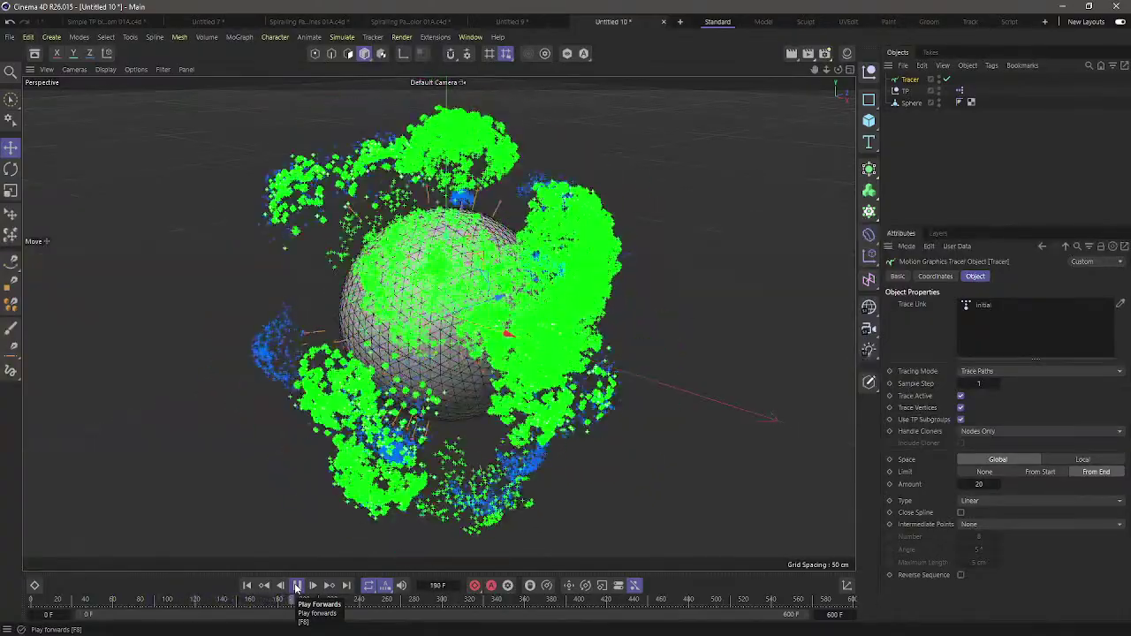
click(297, 585)
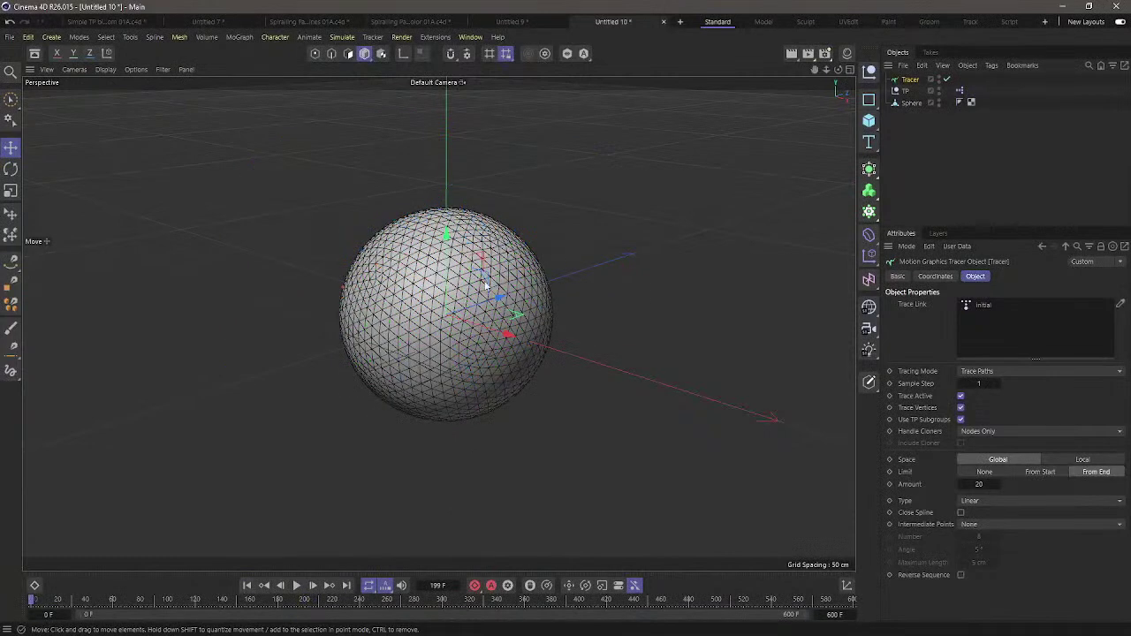
Open the TP object's XPresso setup in an enlarged editor window and add a Turbulence force to the scene
double_click(959, 90)
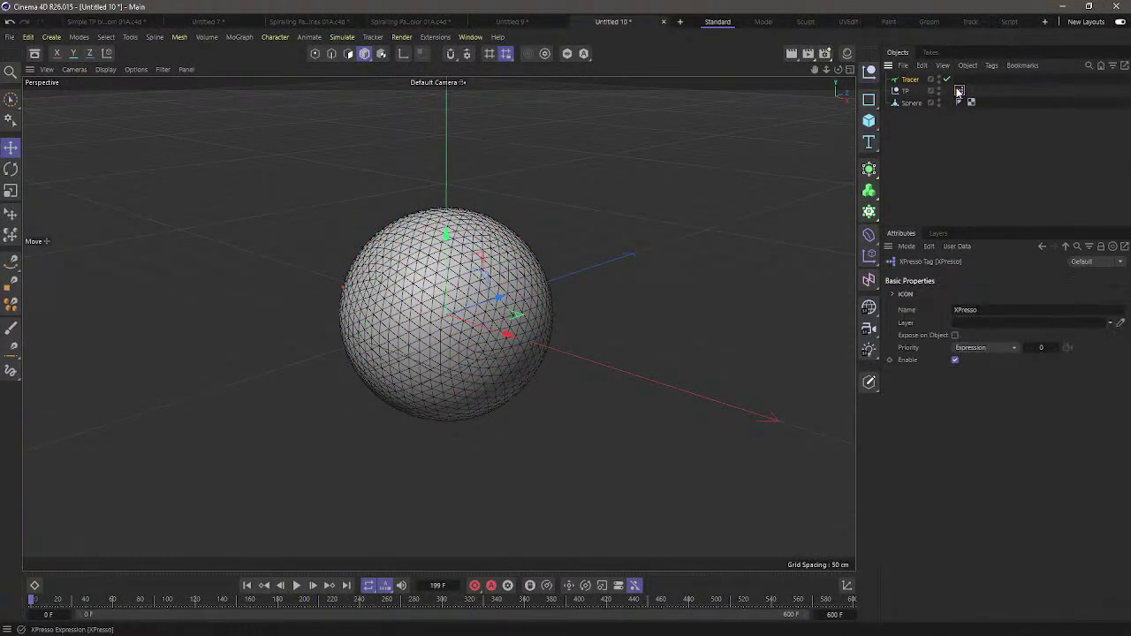
drag(954, 80, 475, 132)
drag(653, 457, 970, 567)
drag(492, 131, 270, 124)
click(345, 38)
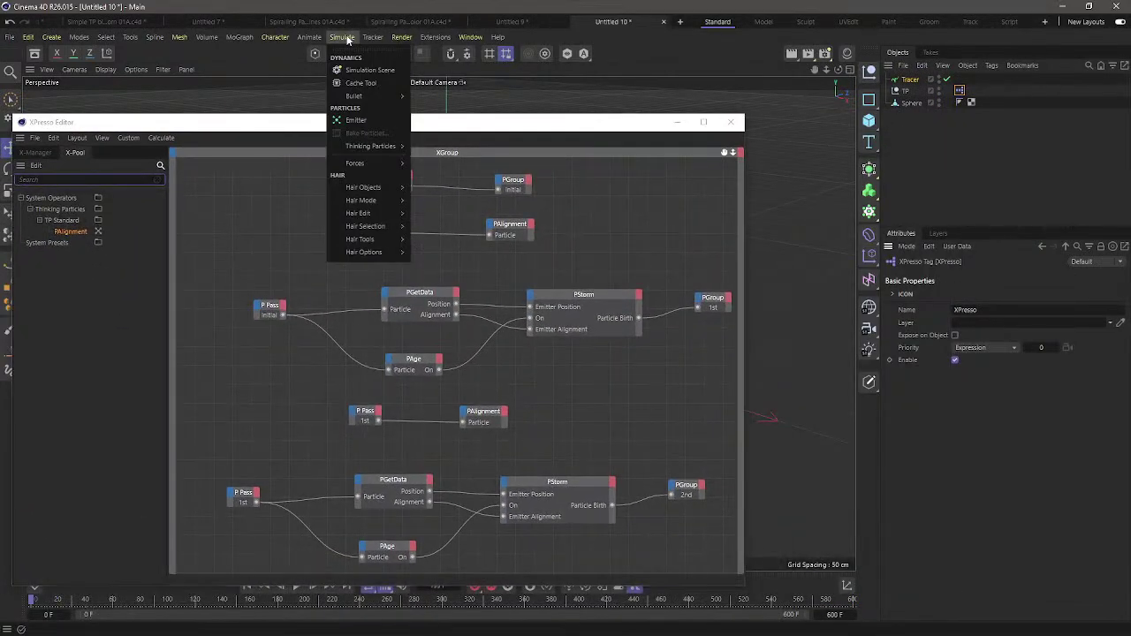
mouse_move(362, 163)
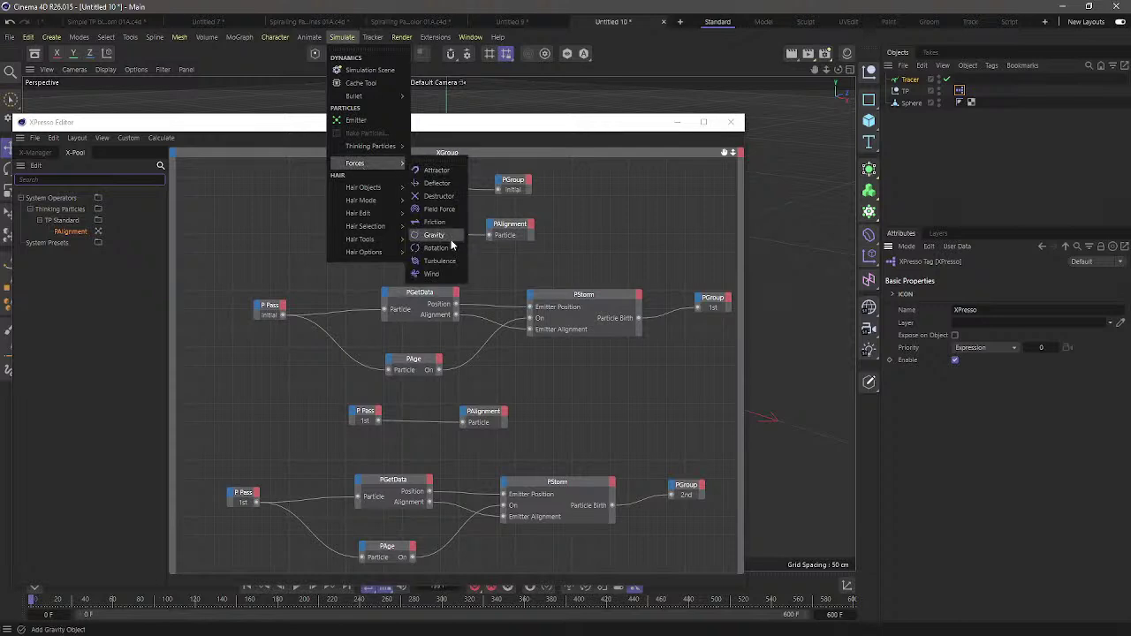
click(440, 261)
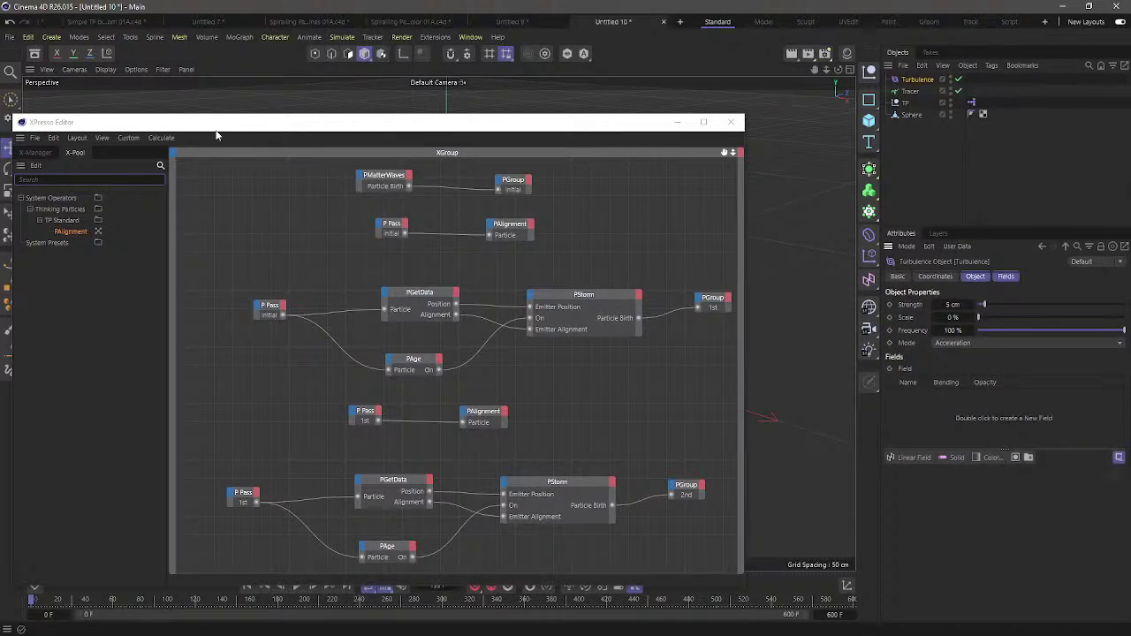
Duplicate the initial P Pass–PAlignment pair just below the original and delete the copied PAlignment, keeping the copied P Pass
click(316, 266)
drag(354, 210, 520, 281)
click(362, 271)
drag(392, 247, 378, 258)
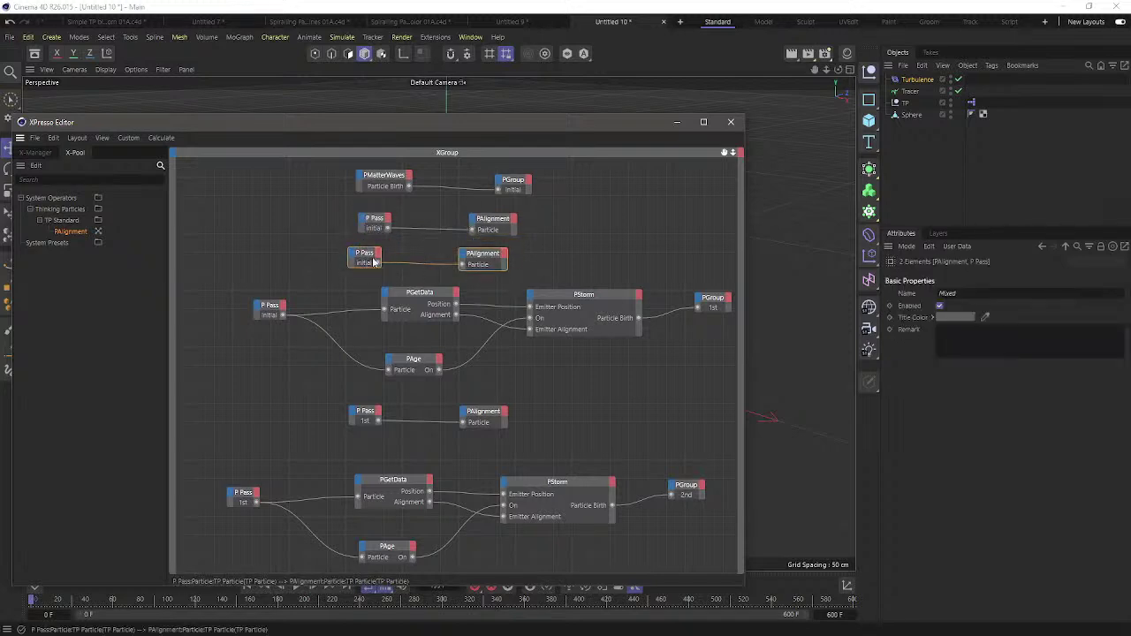
click(495, 257)
key(Delete)
Add a PForceObject node fed by the copied initial P Pass and assign the Turbulence object as its force
click(106, 179)
text(force)
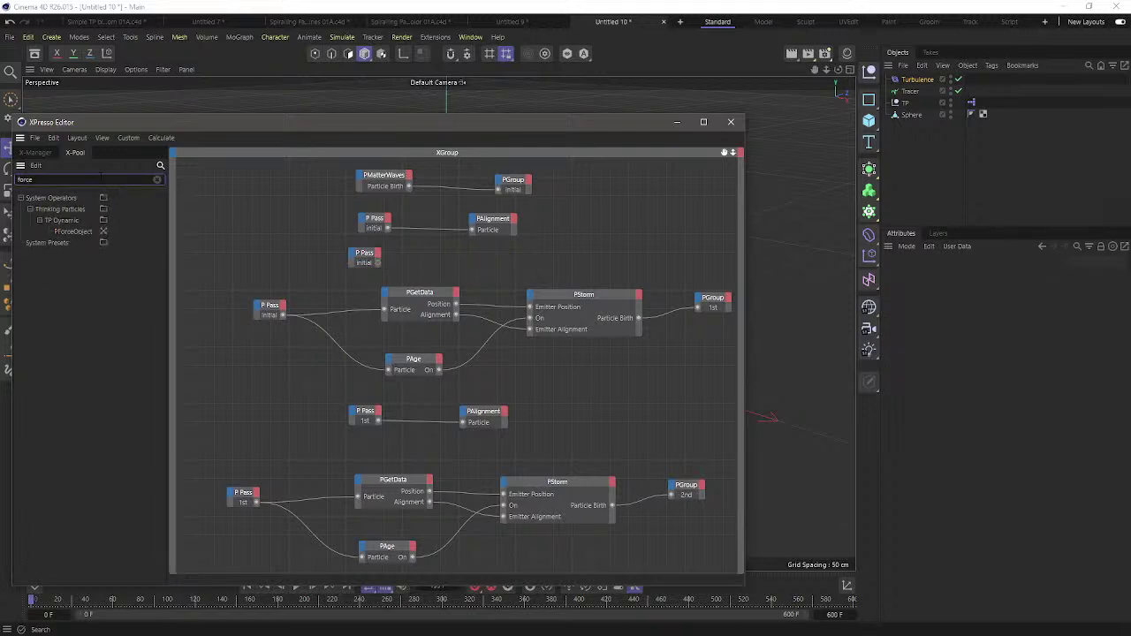
drag(93, 240, 458, 258)
drag(379, 263, 435, 261)
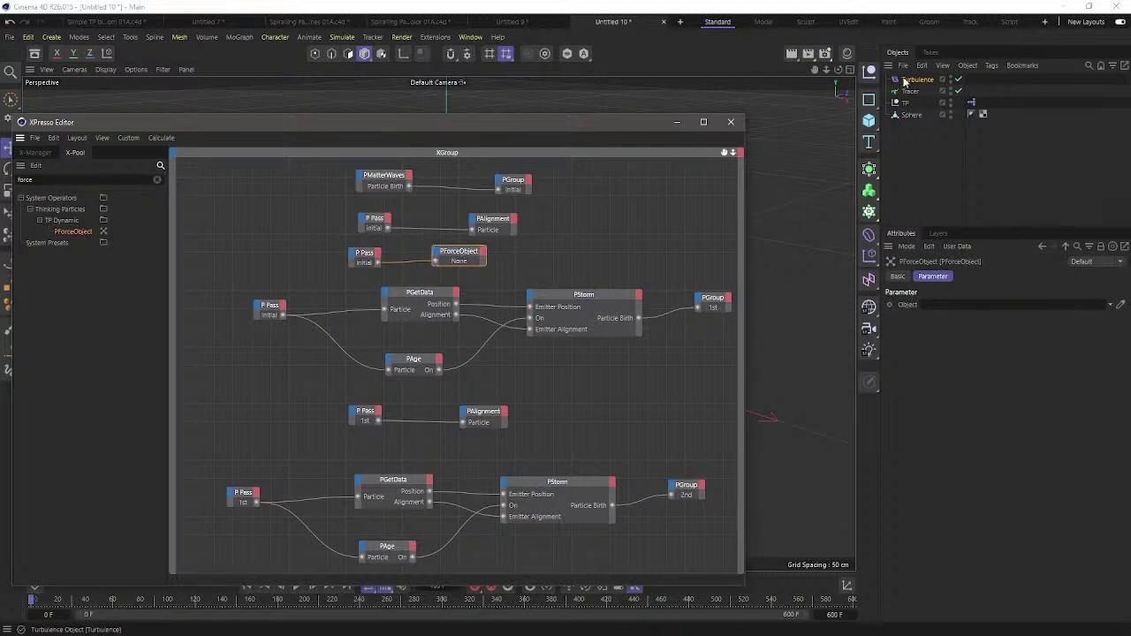
drag(917, 78, 965, 312)
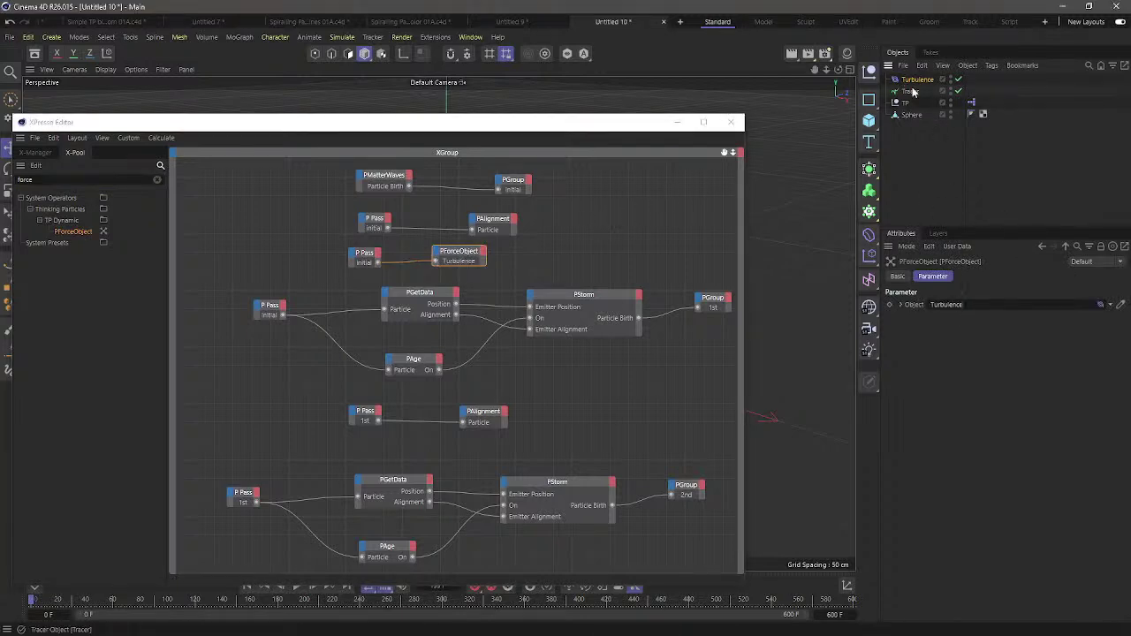
Close the XPresso editor and set the Turbulence object's Scale to about 6.57 % and Frequency to about 20.12 %
click(730, 122)
click(917, 78)
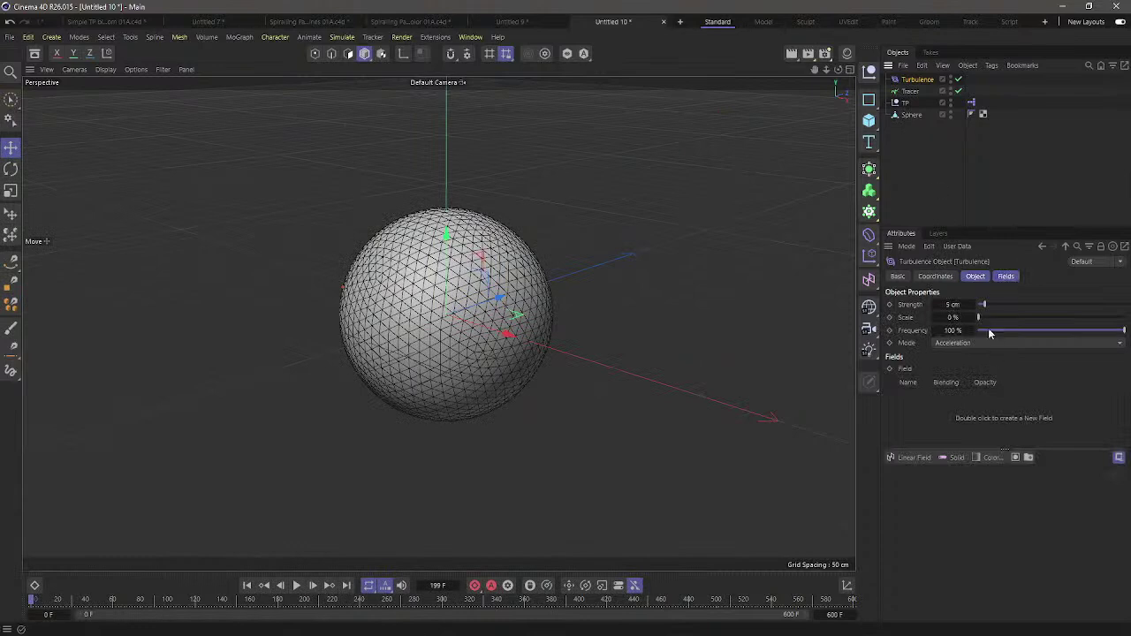
click(1006, 329)
Play the simulation, rewind it to the start and play it again to check the turbulence on the initial particles
click(296, 586)
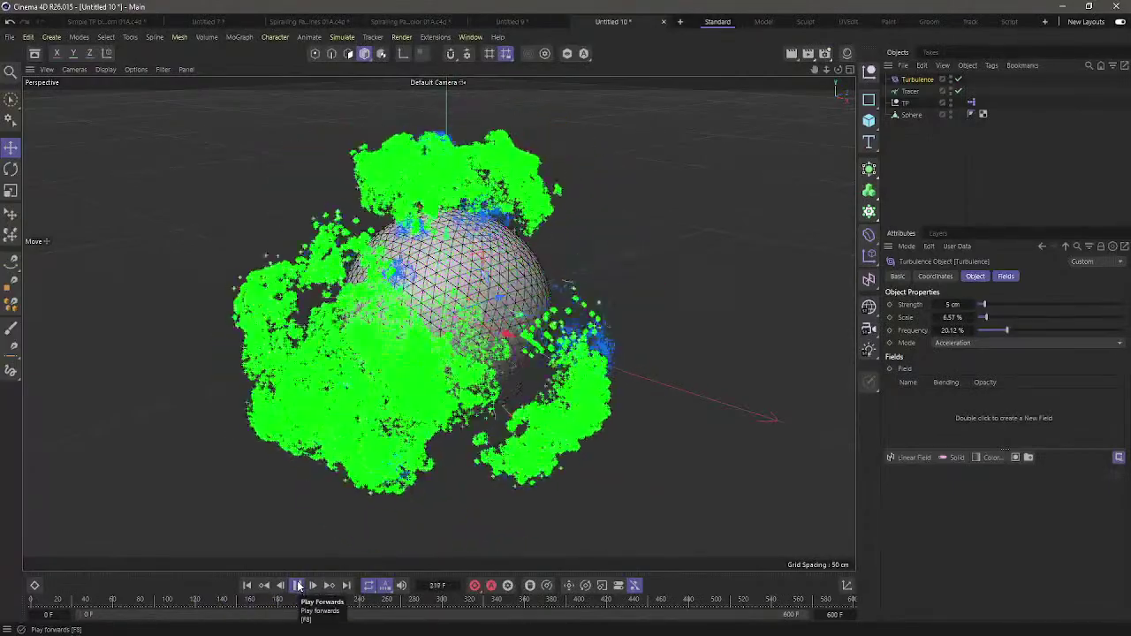
click(298, 585)
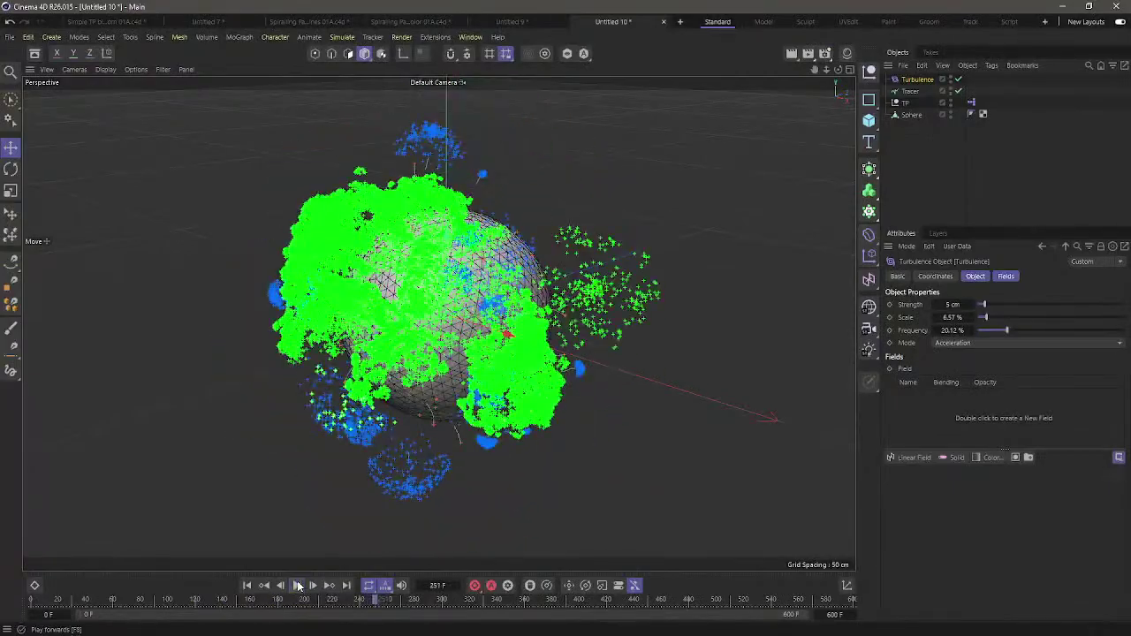
click(246, 585)
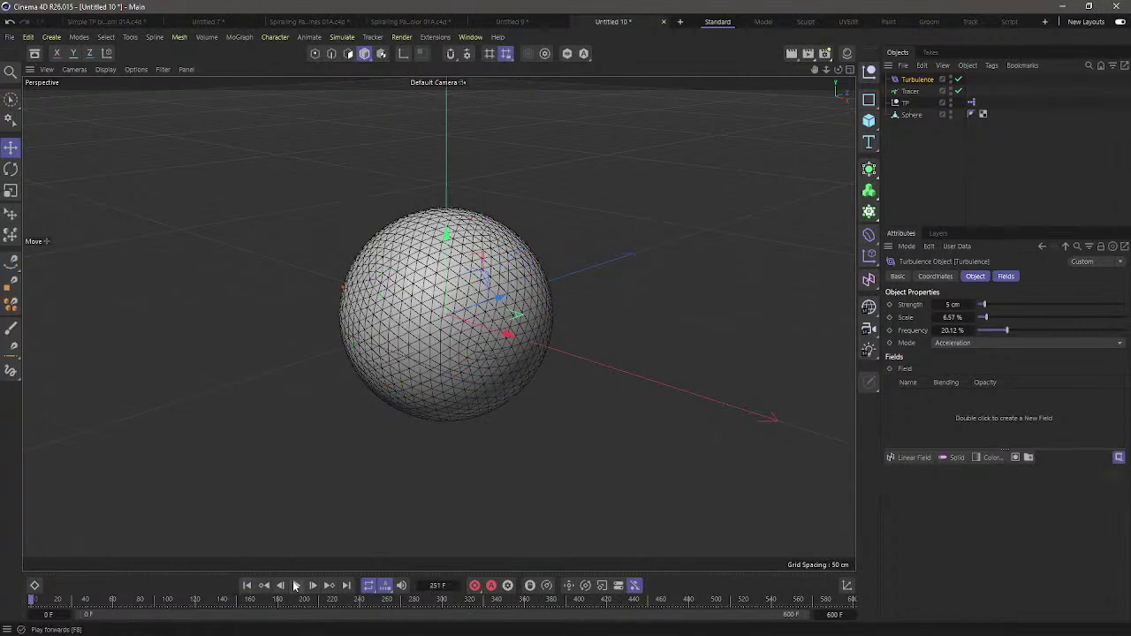
click(297, 585)
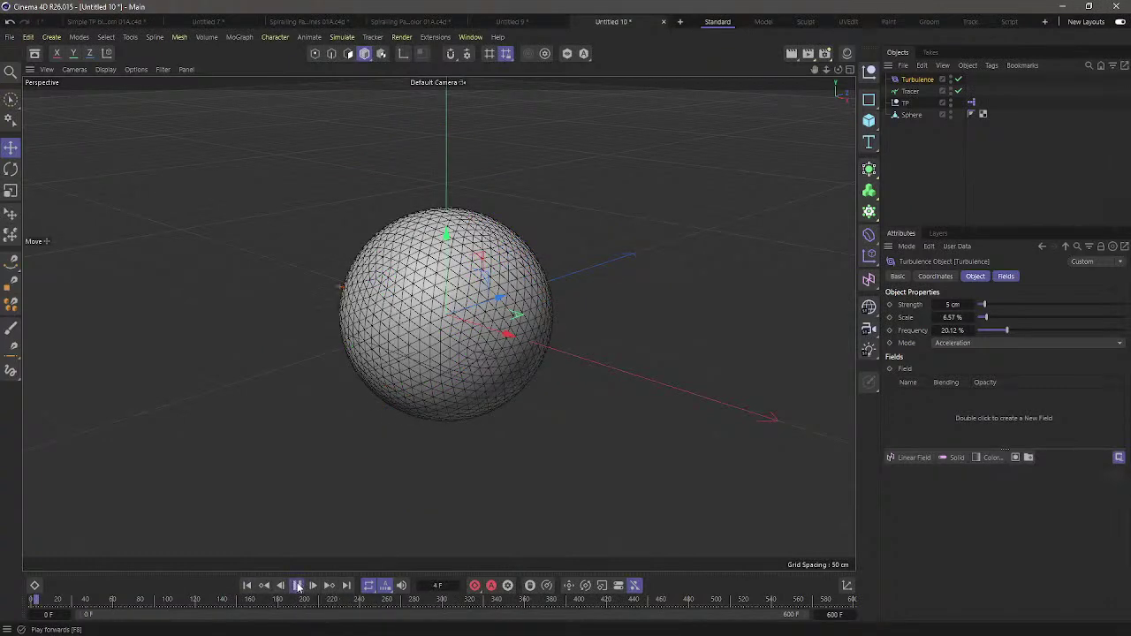
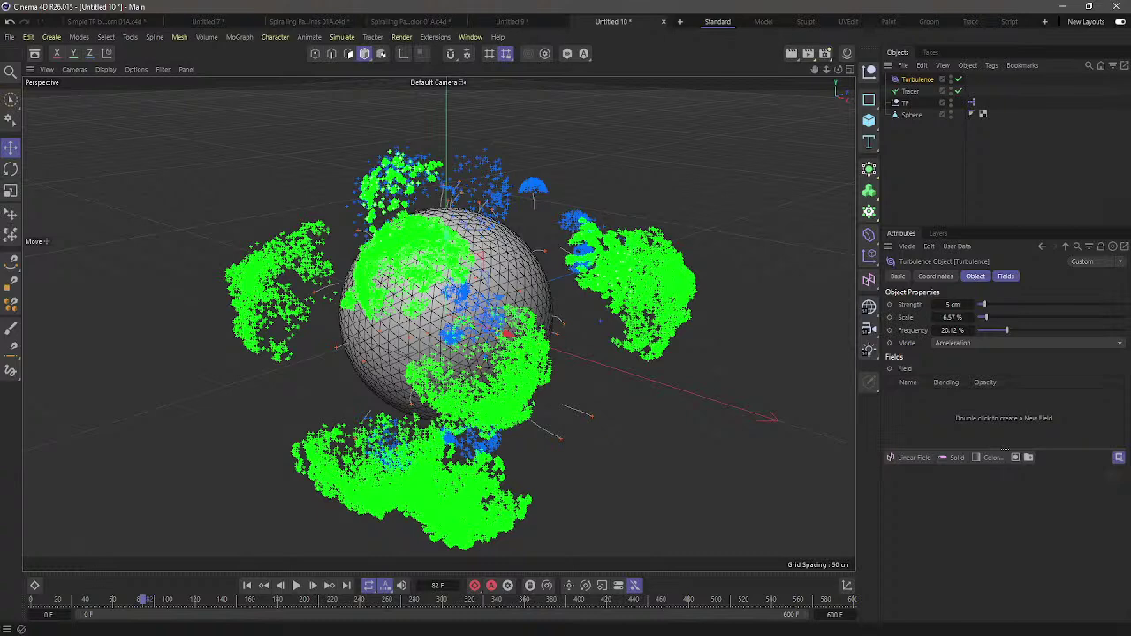
Reopen the TP XPresso setup, clear the node search and examine the TP Dynamic operators under Thinking Particles
double_click(971, 102)
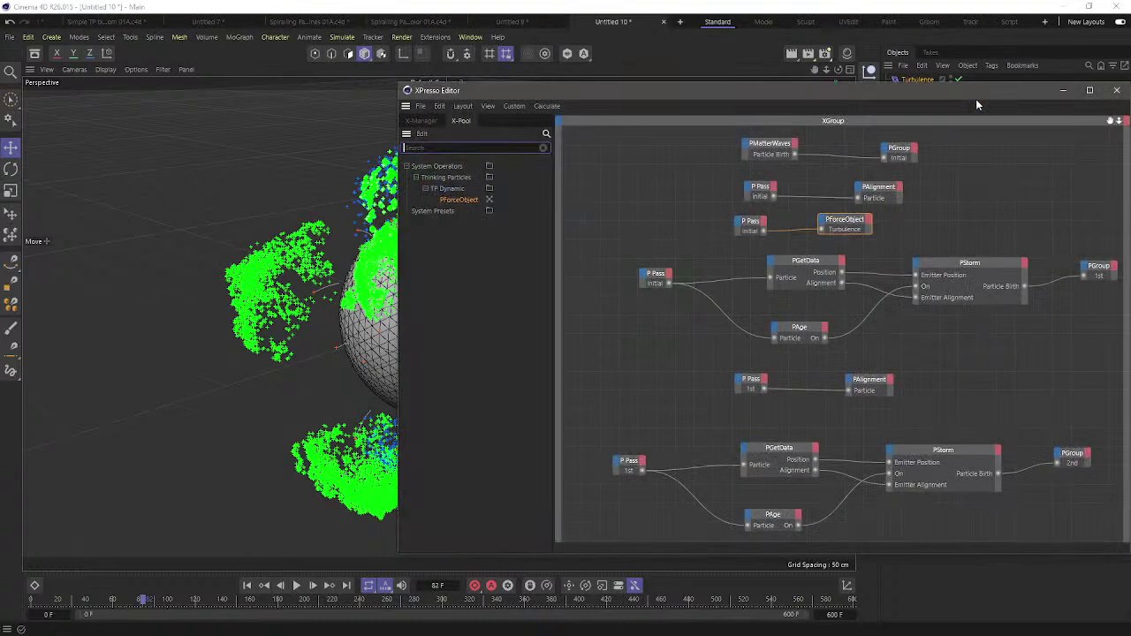
drag(975, 99, 749, 107)
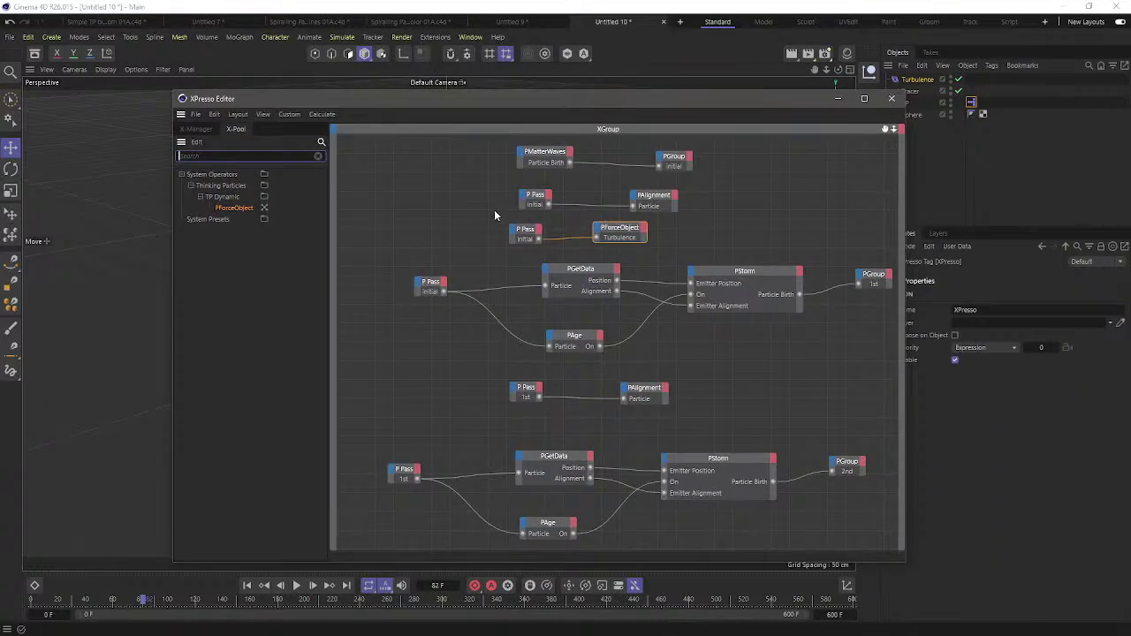
click(318, 156)
click(181, 174)
click(191, 241)
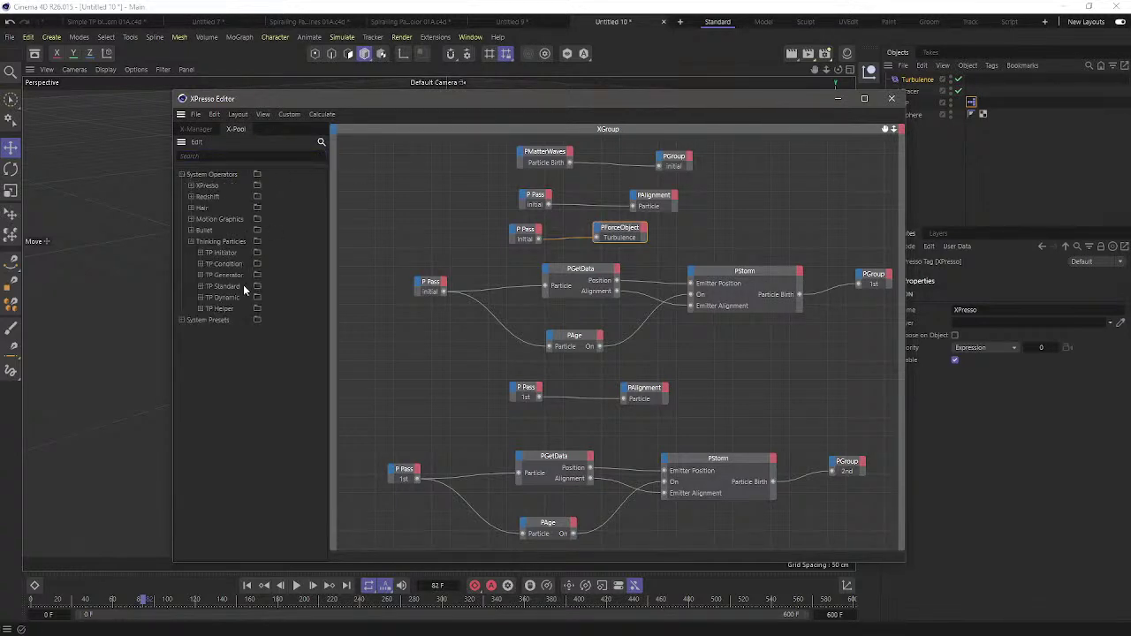
click(201, 297)
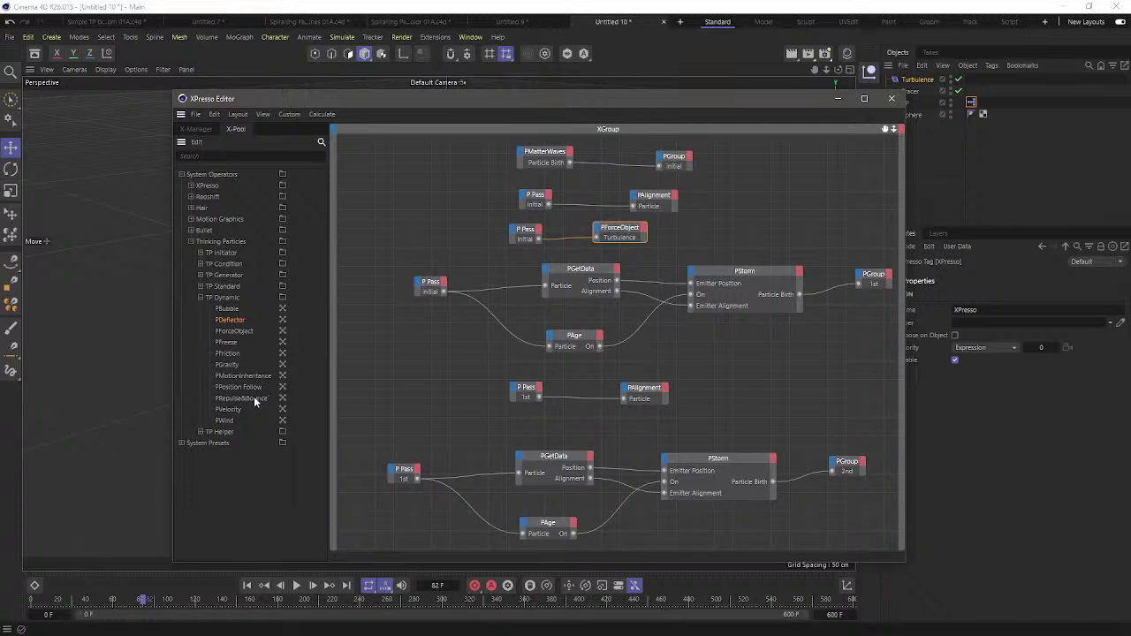
click(231, 353)
click(893, 99)
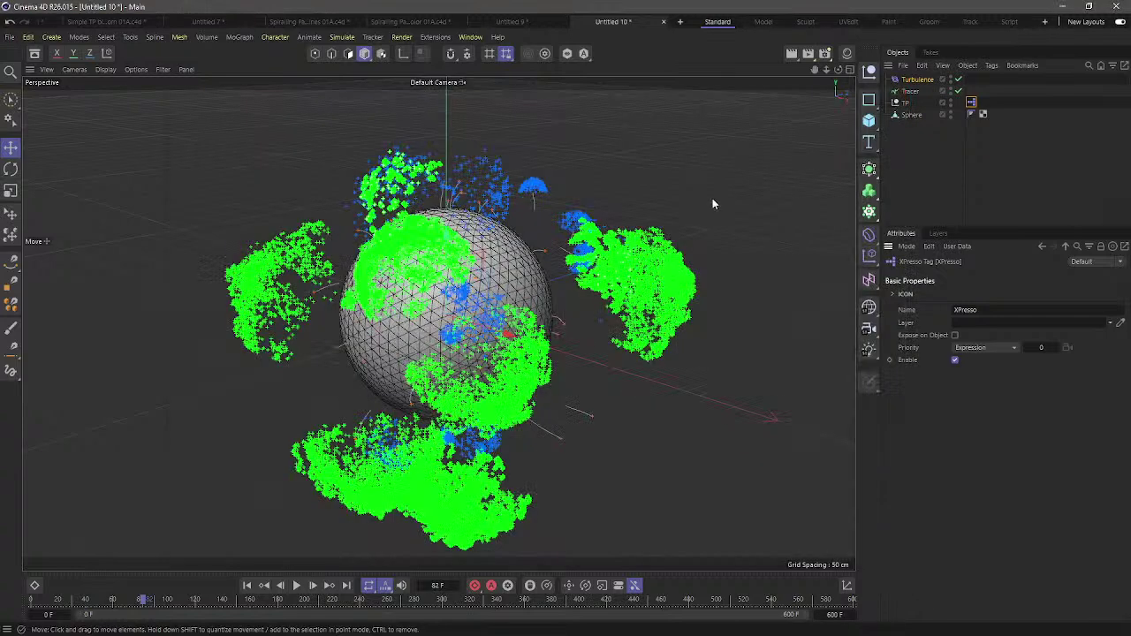
click(906, 156)
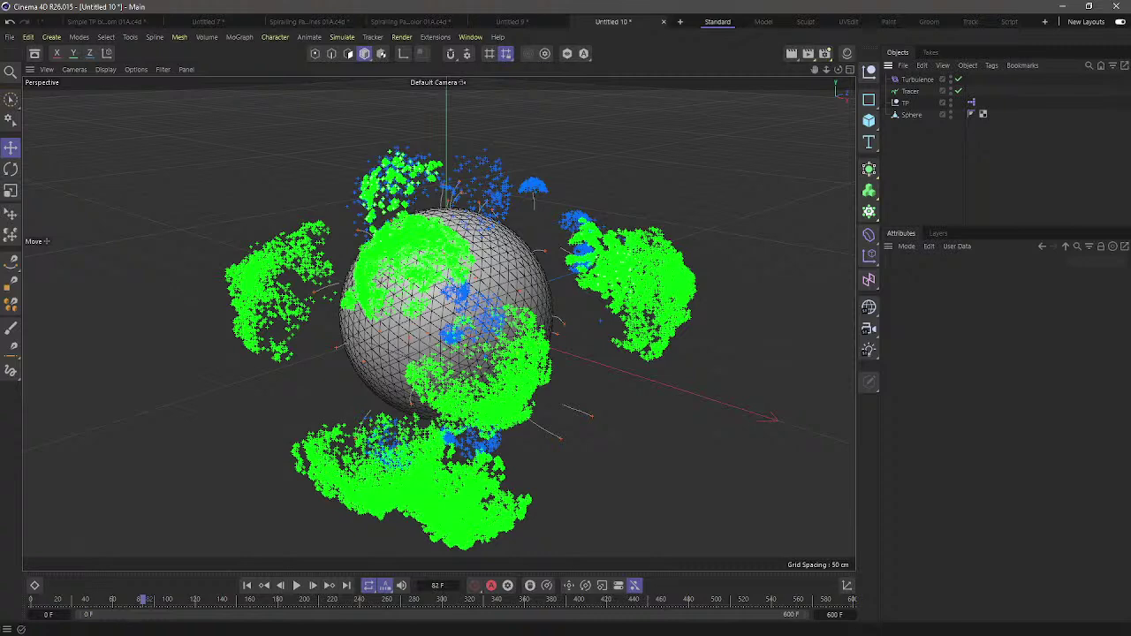
Reopen the TP object's XPresso setup and review the list of all nodes contained in the XGroup
double_click(972, 103)
drag(924, 96, 691, 74)
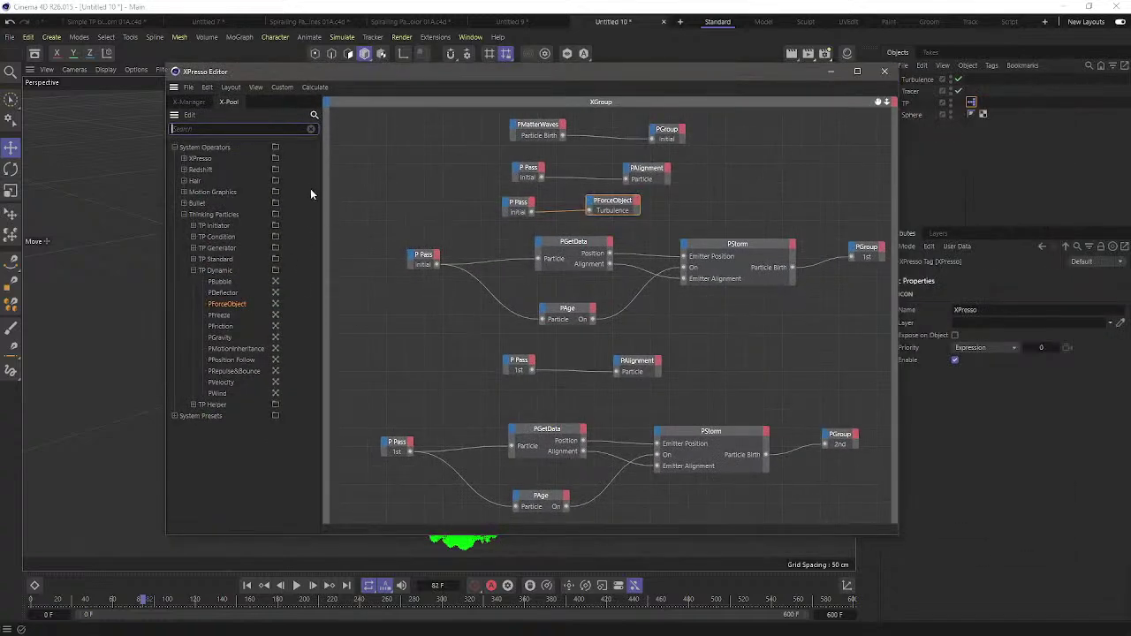
click(189, 101)
click(174, 129)
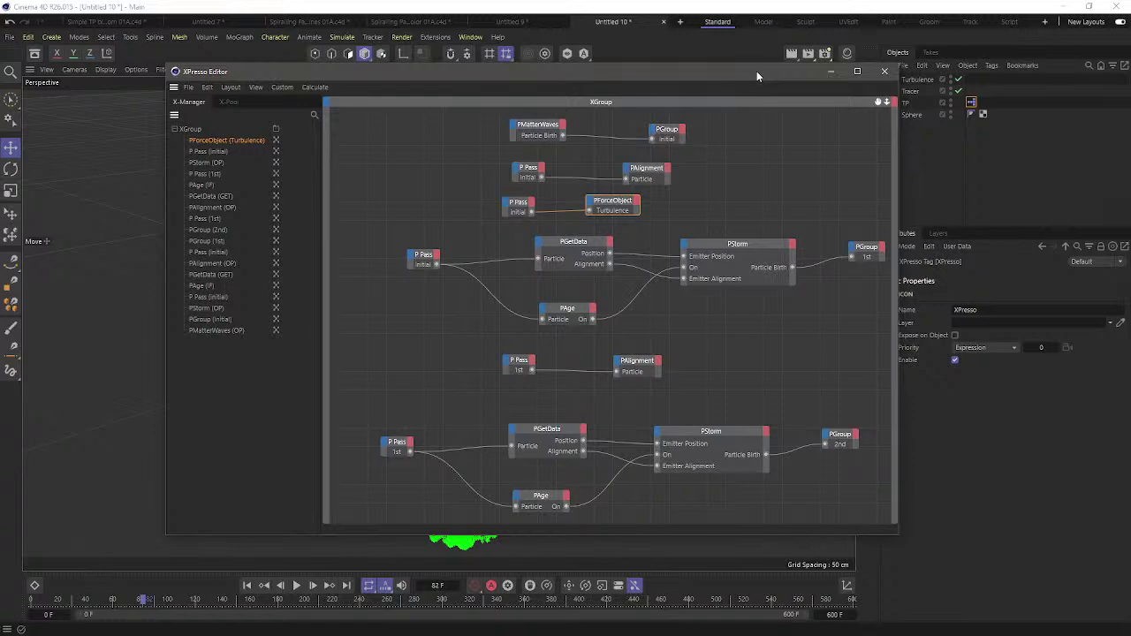
click(886, 71)
Search the asset library for "thinking" and browse the Thinking Particles example scenes as a list
click(34, 55)
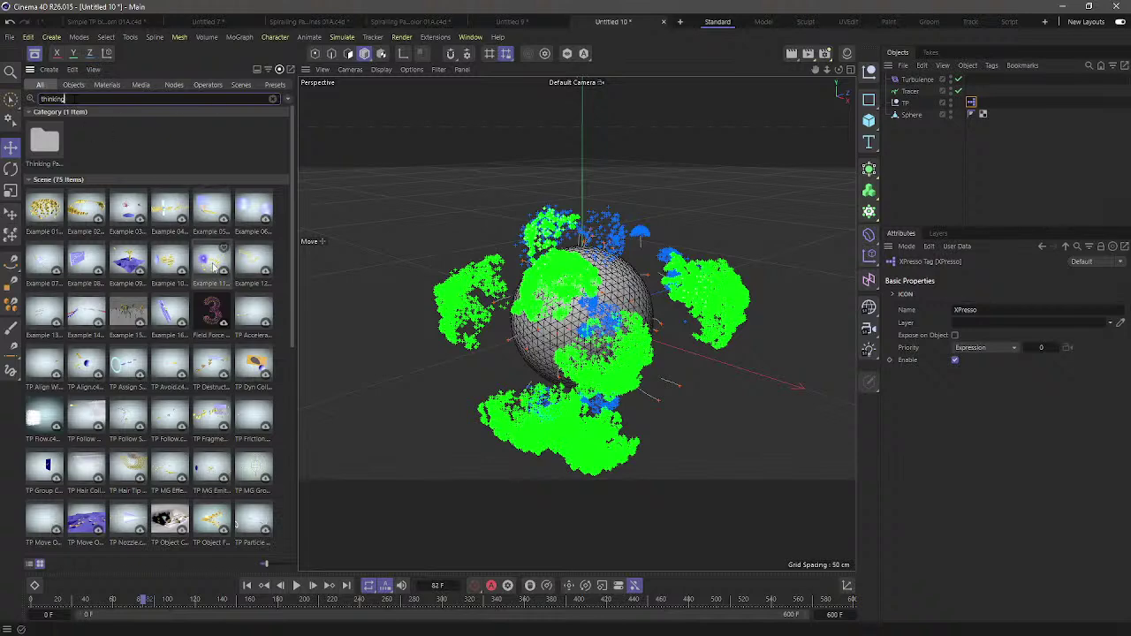
click(40, 565)
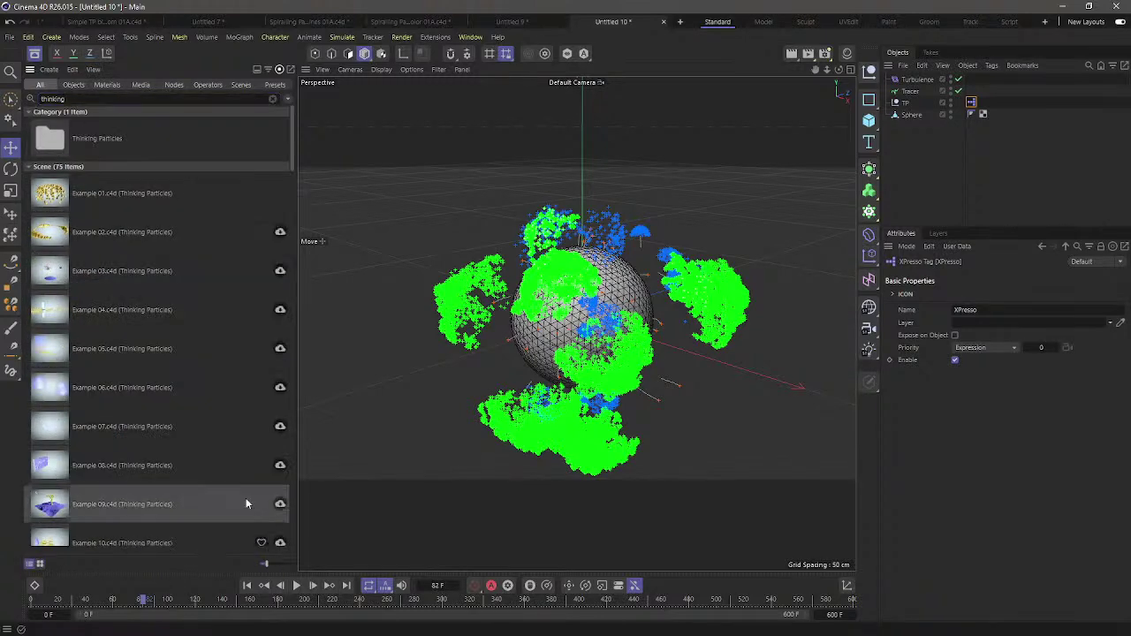
scroll(190, 408, down, 15)
scroll(191, 414, up, 20)
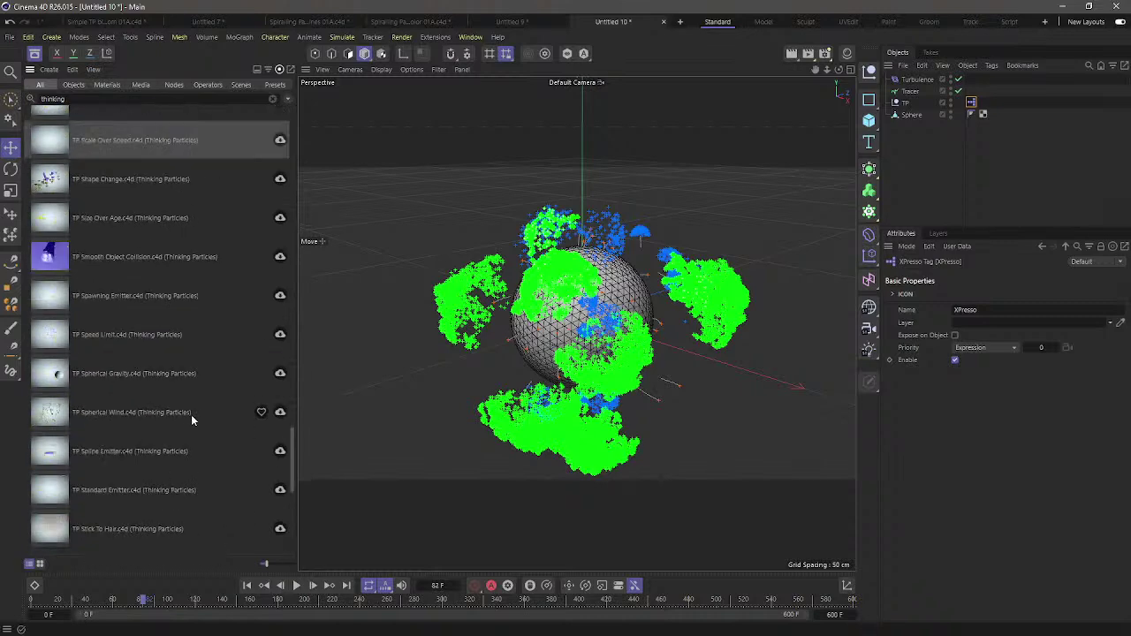
scroll(192, 415, up, 2)
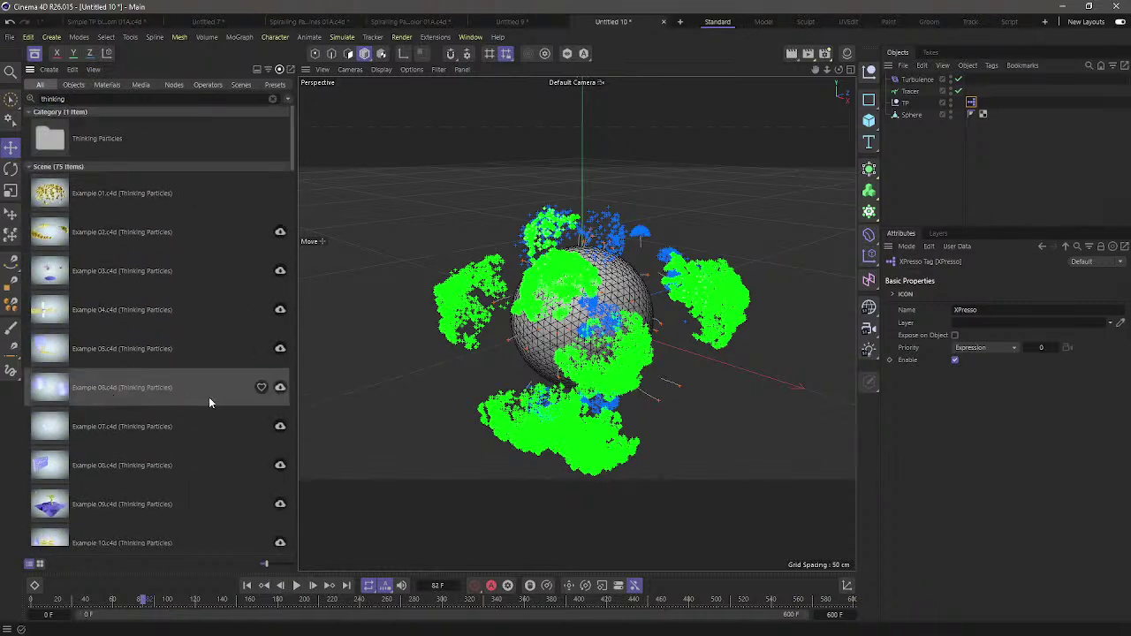
scroll(194, 397, down, 2)
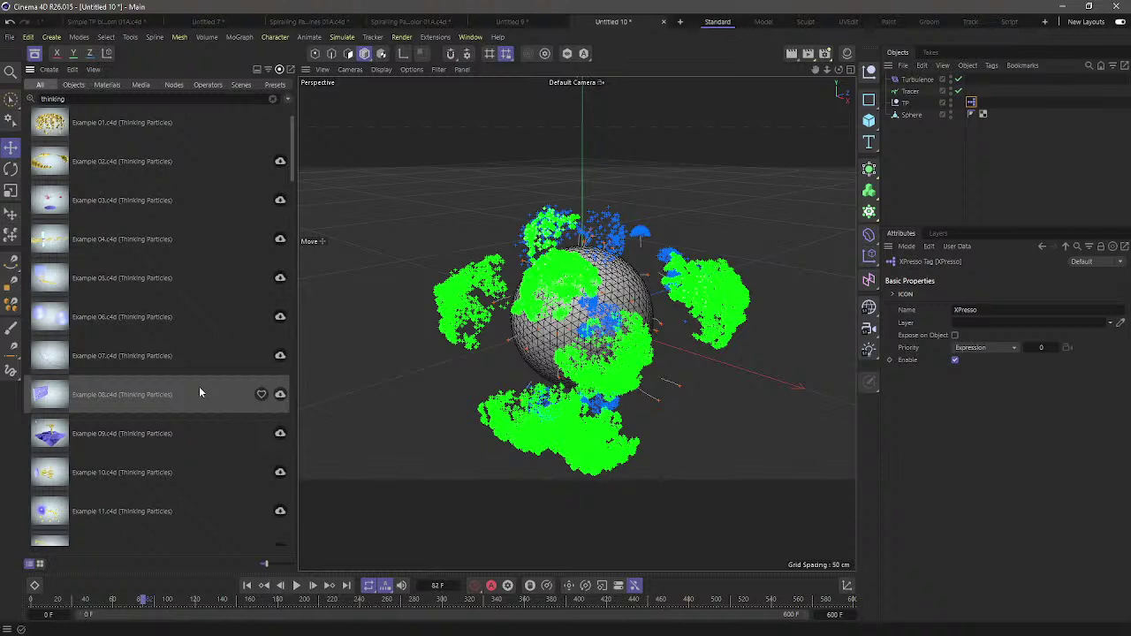
scroll(192, 406, down, 5)
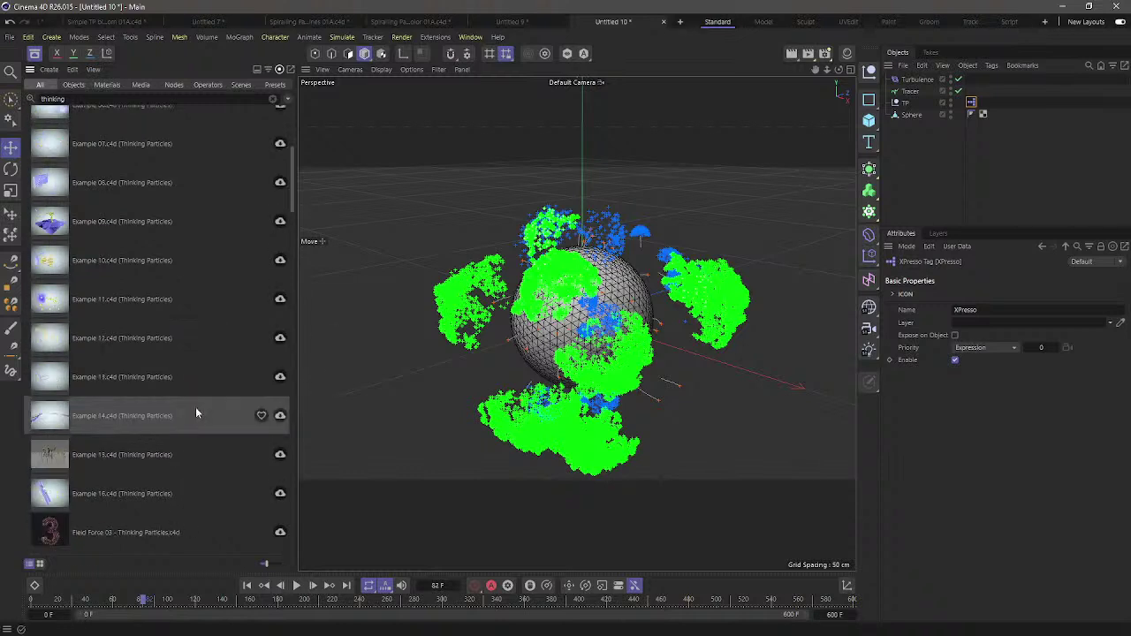
scroll(208, 434, down, 3)
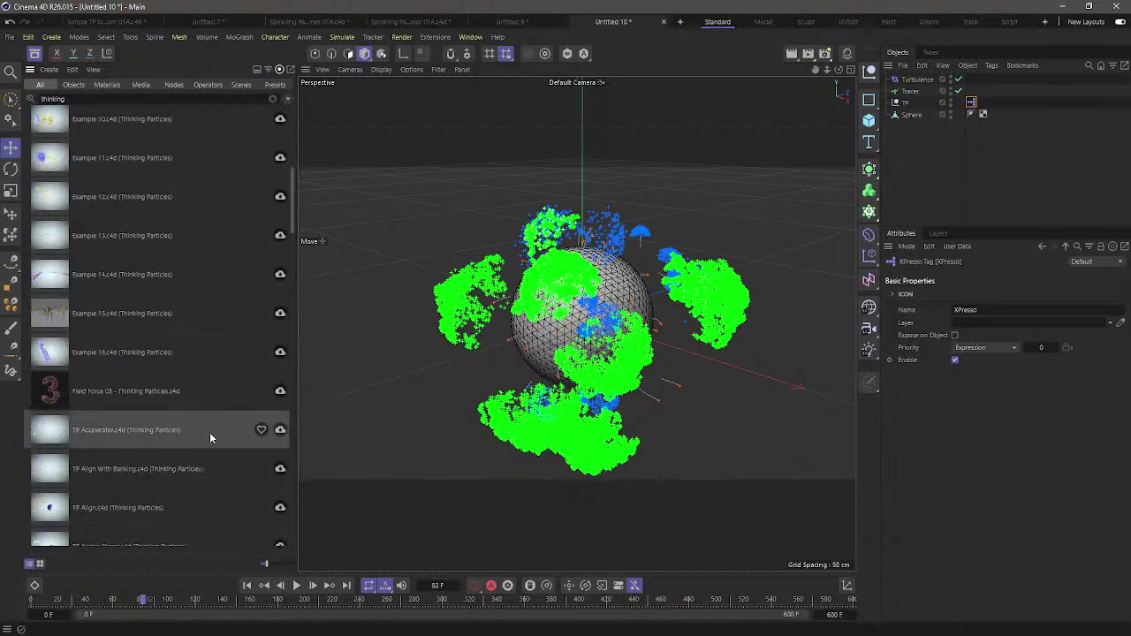
scroll(209, 431, down, 3)
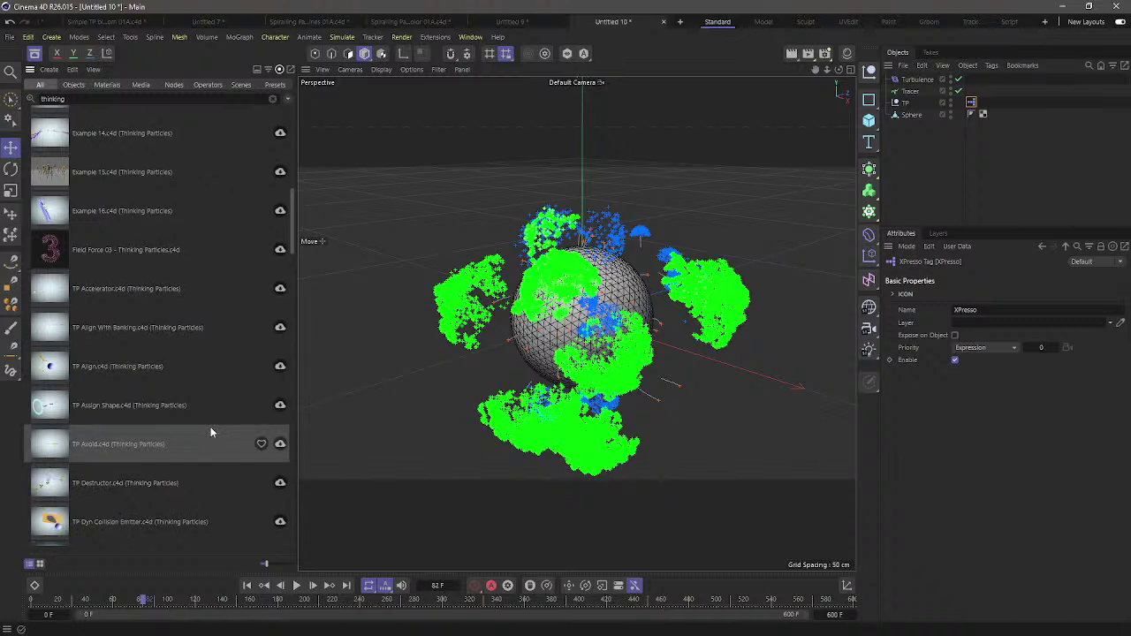
Open the TP Assign Shape.c4d example scene and display the TP Standard Emitter's XPresso node network
double_click(63, 409)
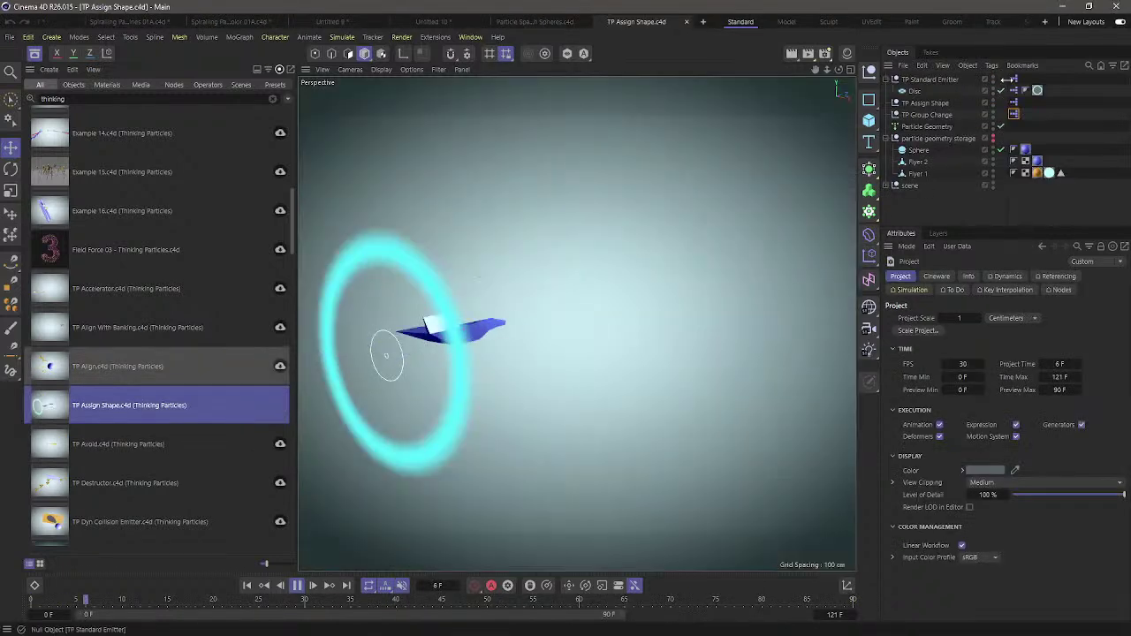
click(1011, 80)
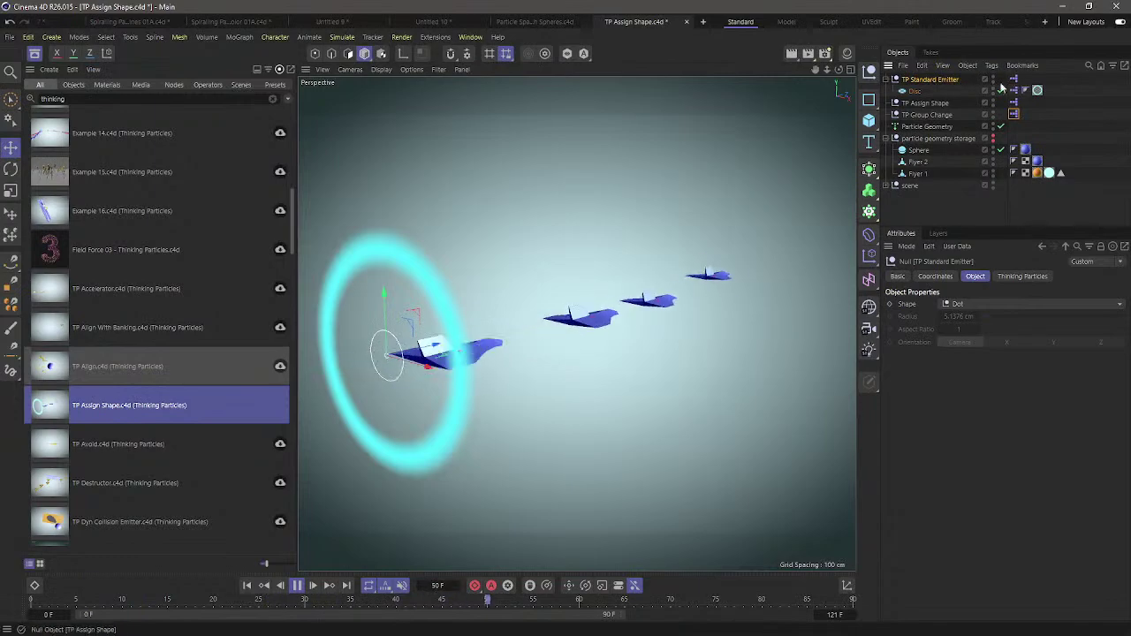
double_click(1013, 79)
drag(861, 60, 617, 57)
click(764, 146)
middle_drag(766, 142, 834, 226)
middle_drag(479, 223, 530, 215)
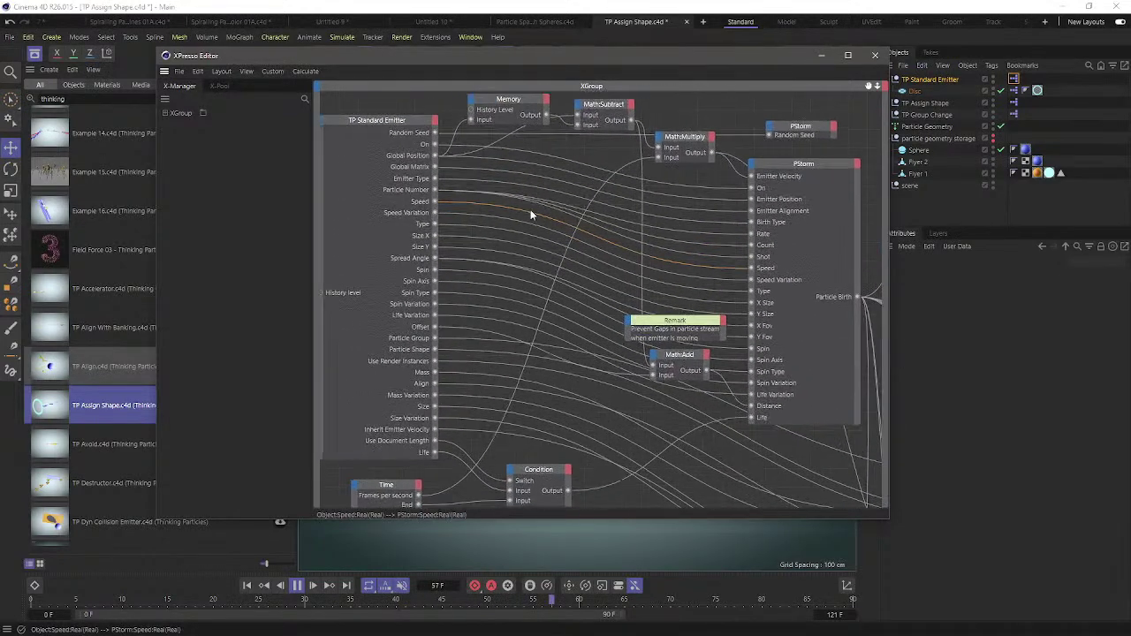
Inspect the TP Standard Emitter's Thinking Particles parameters, its PStorm node and the emitter's object node
click(934, 81)
click(1023, 276)
drag(757, 58, 678, 65)
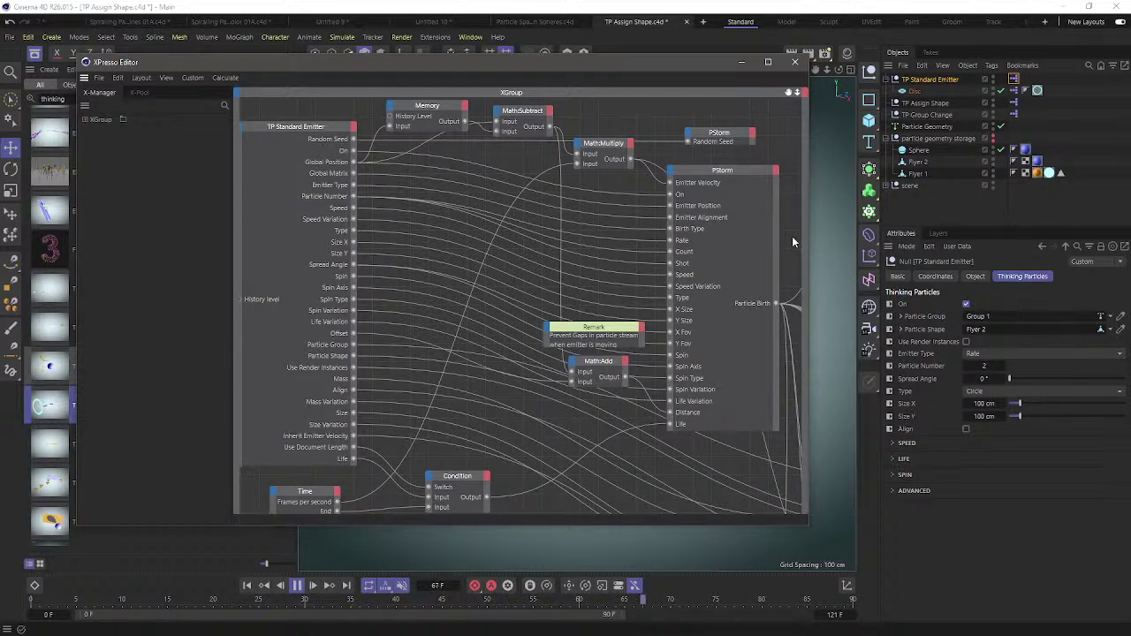
click(698, 172)
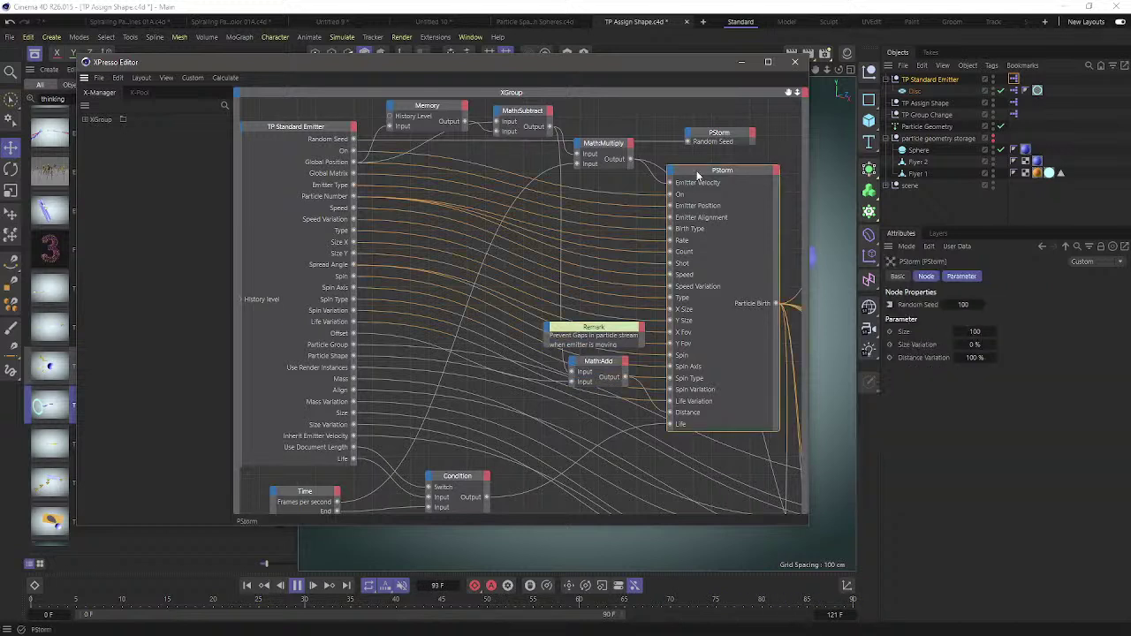
click(323, 128)
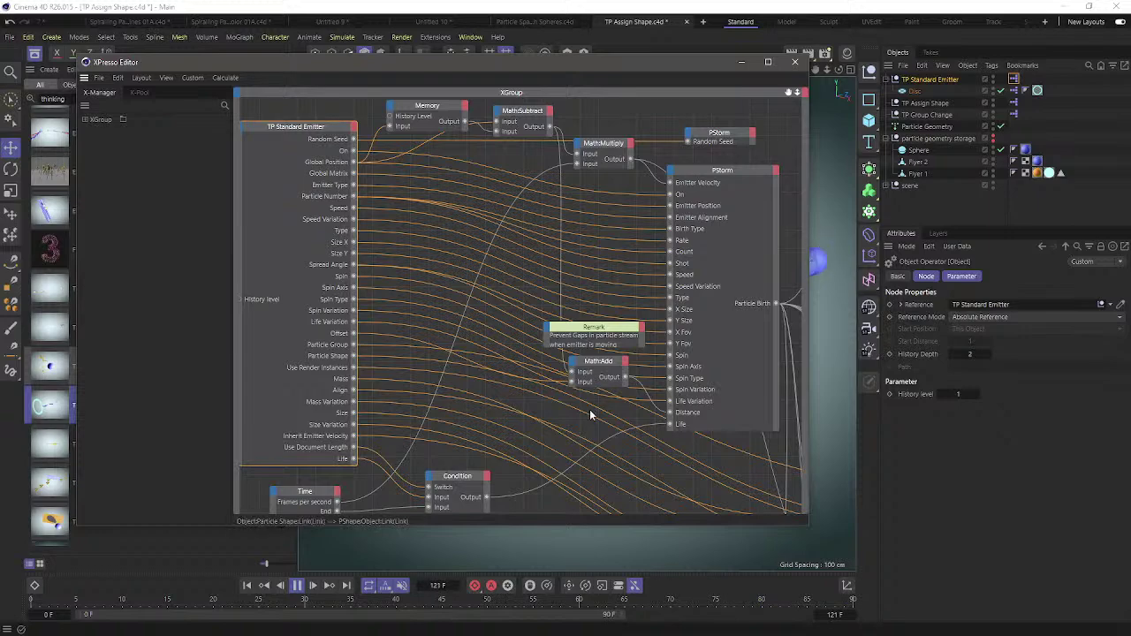
Examine the emission distance Remark, the Memory node and the Math:Multiply node in the emitter's XPresso network
click(630, 449)
scroll(592, 369, down, 4)
alt+middle_drag(566, 360, 523, 361)
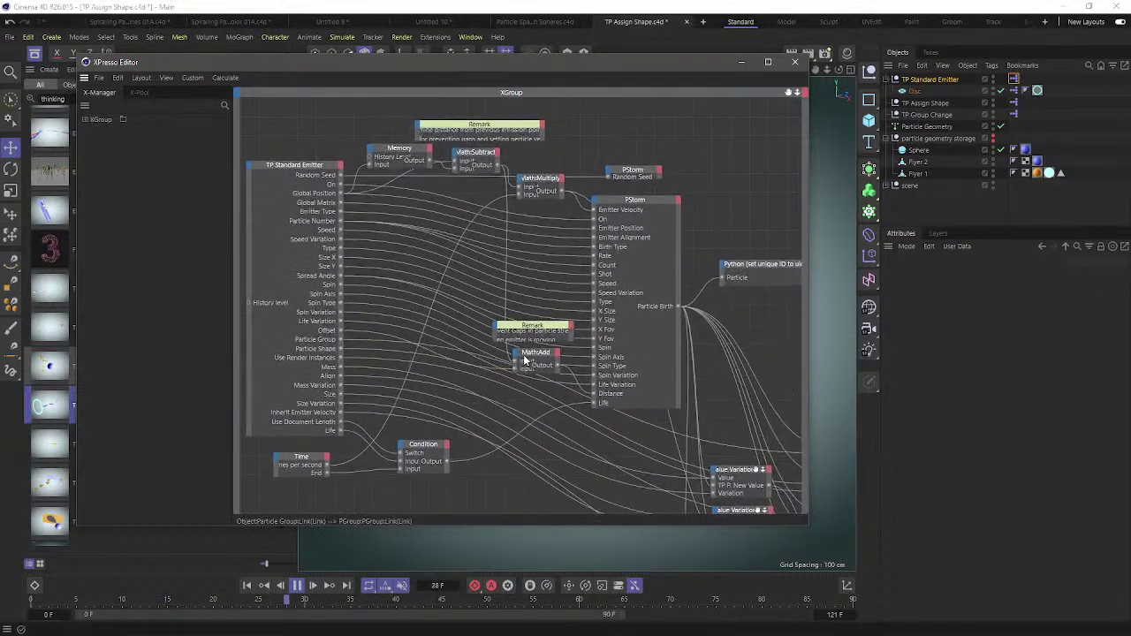
drag(433, 139, 447, 127)
click(412, 152)
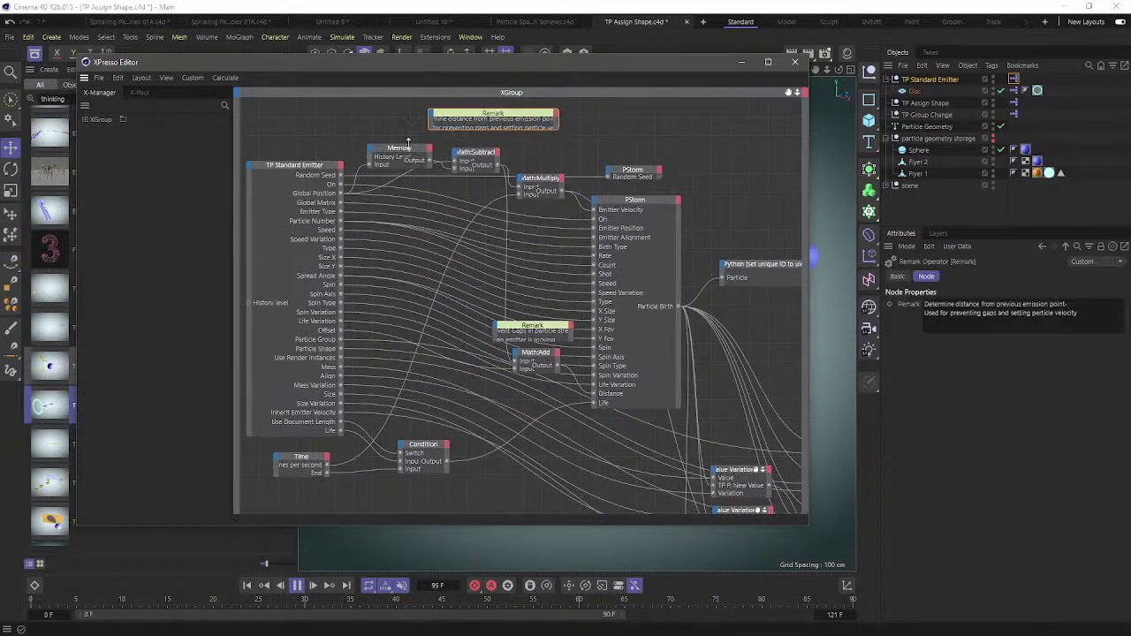
click(499, 159)
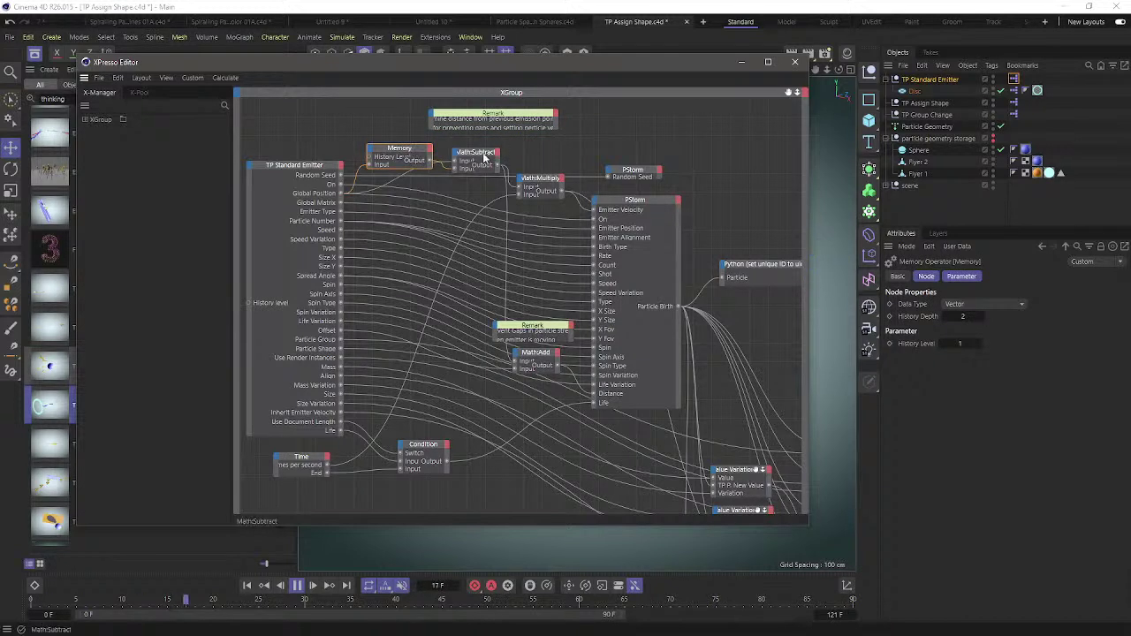
click(536, 176)
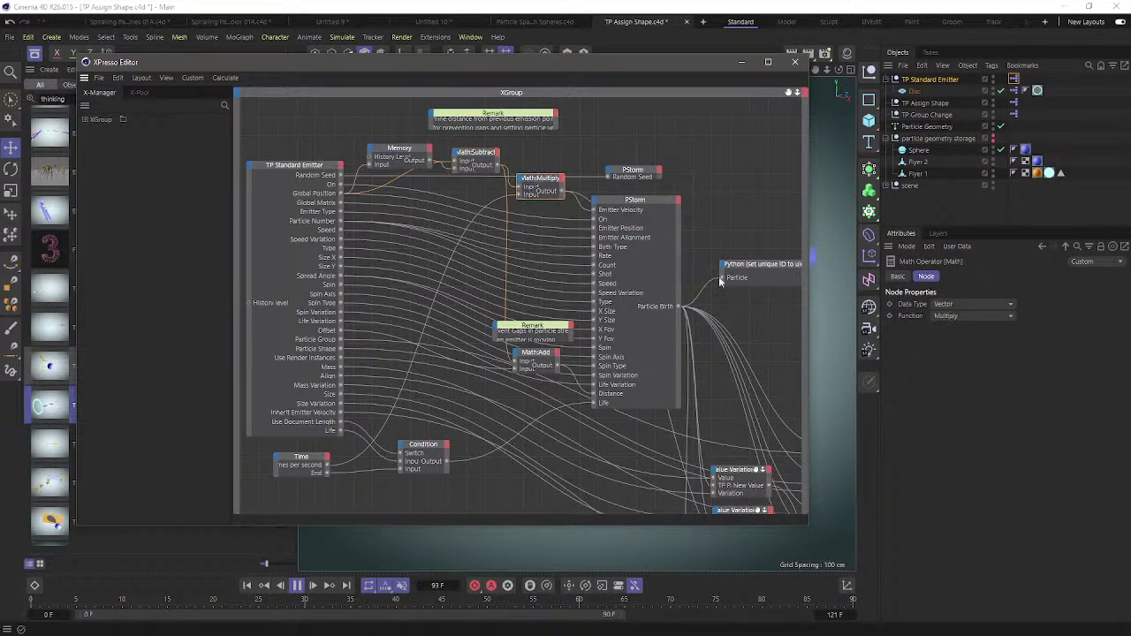
Close the XPresso Editor, select the TP Standard Emitter and hide the asset browser
click(795, 62)
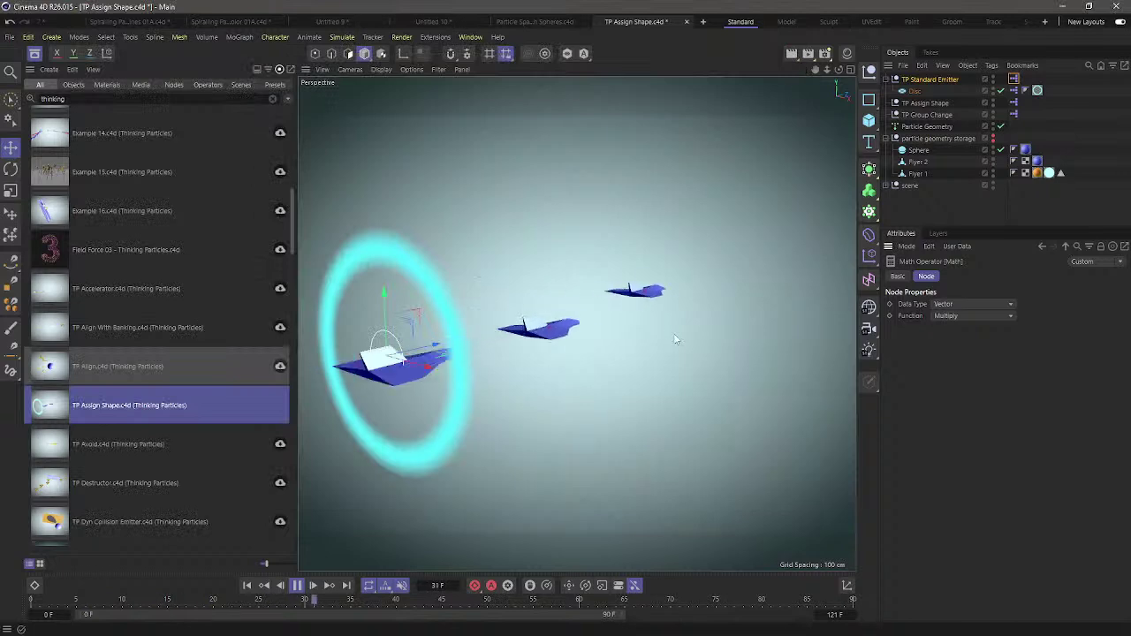
click(913, 80)
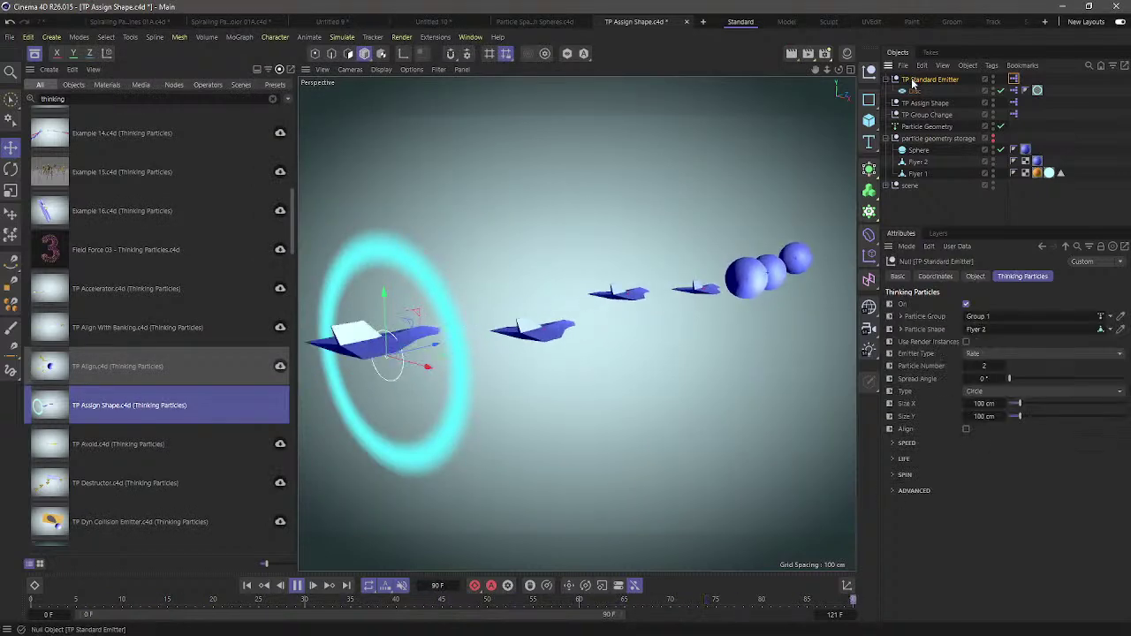
key(shift+F8)
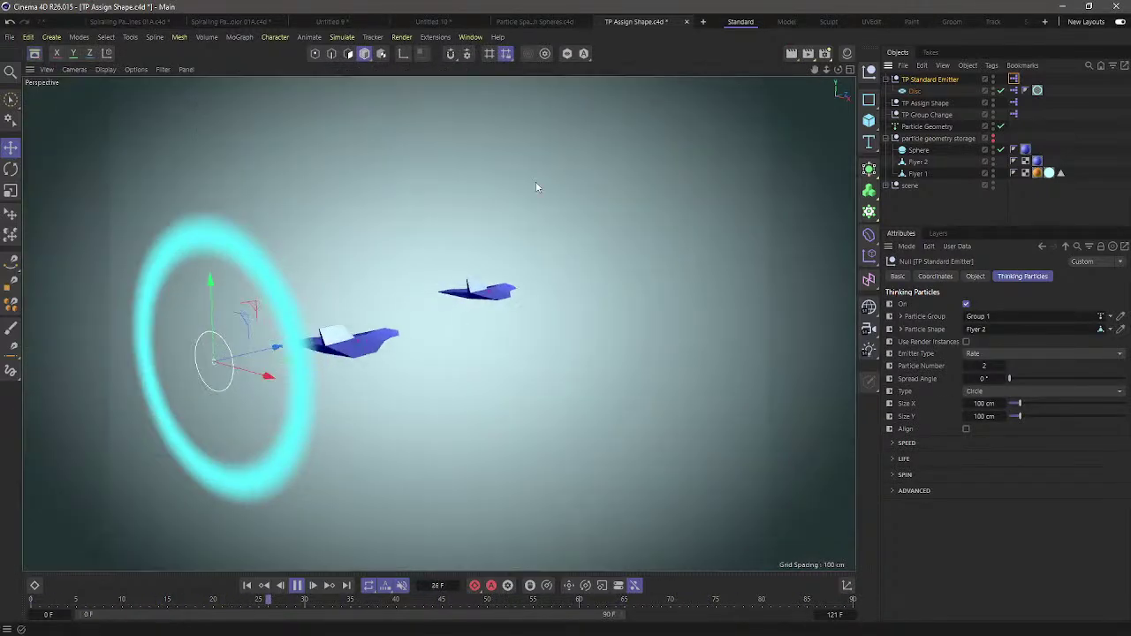
Delete the TP Standard Emitter, TP Assign Shape, TP Group Change, Particle Geometry and particle geometry storage objects from the example scene
key(Delete)
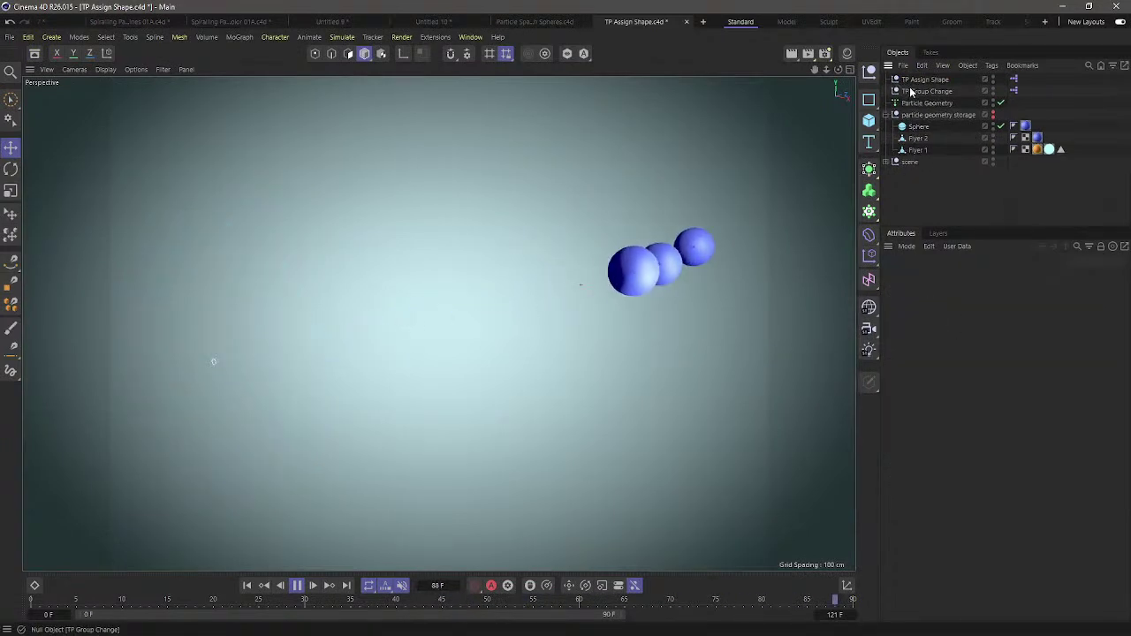
click(916, 81)
key(Delete)
click(916, 81)
key(Delete)
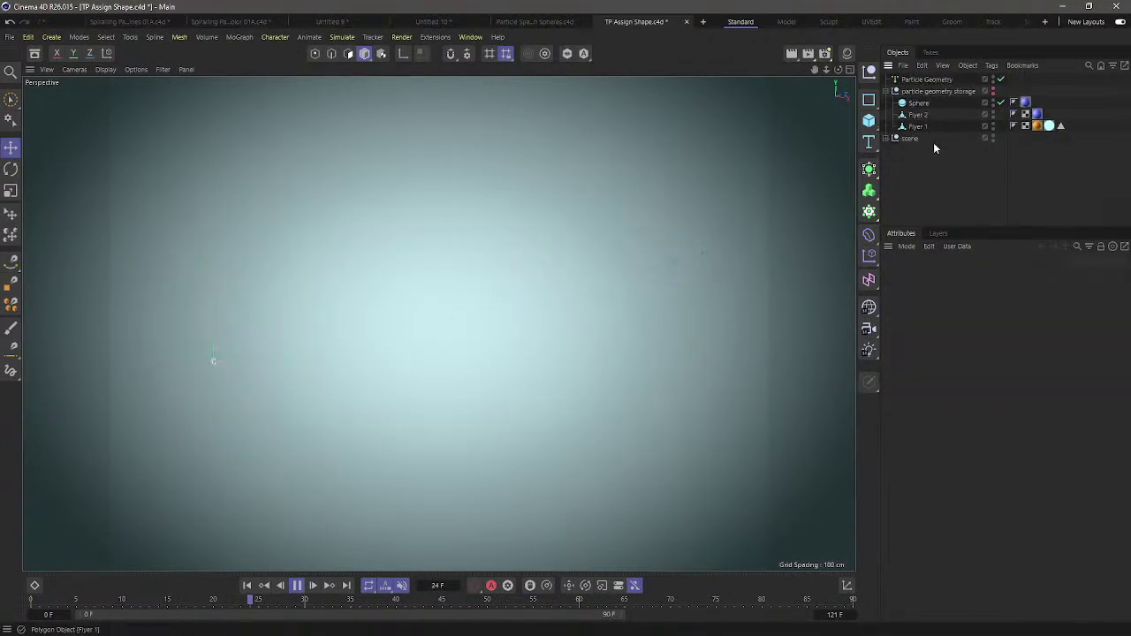
click(924, 79)
key(Delete)
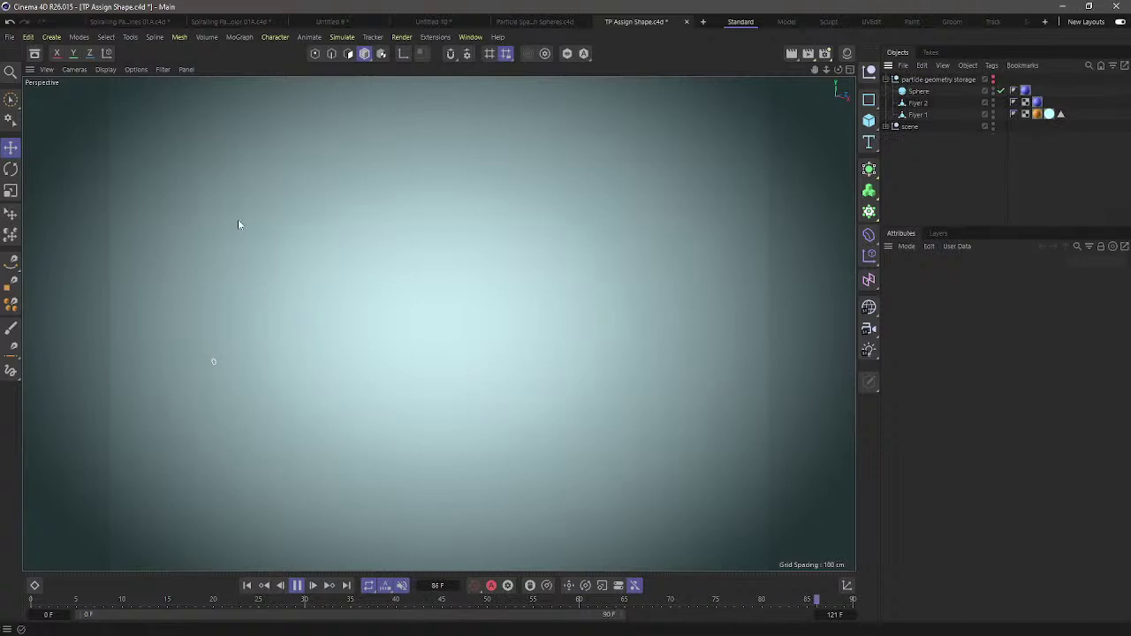
click(924, 80)
key(Delete)
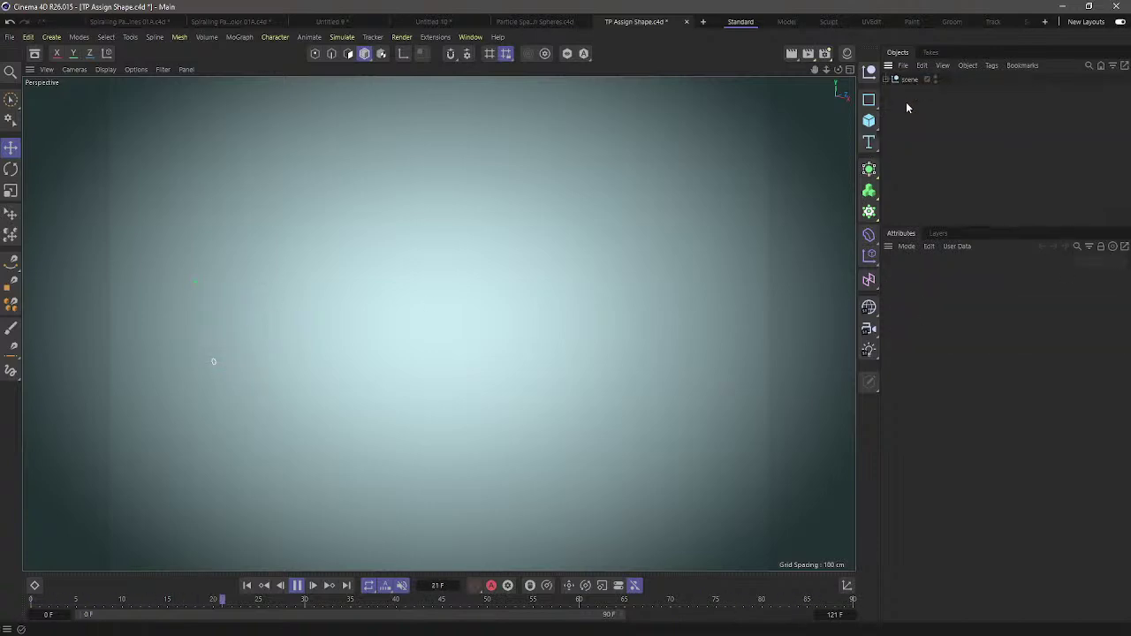
Close the TP Assign Shape.c4d scene and open the TP object's XPresso network in Particle Spawn 02A With Spheres.c4d
click(687, 22)
click(590, 366)
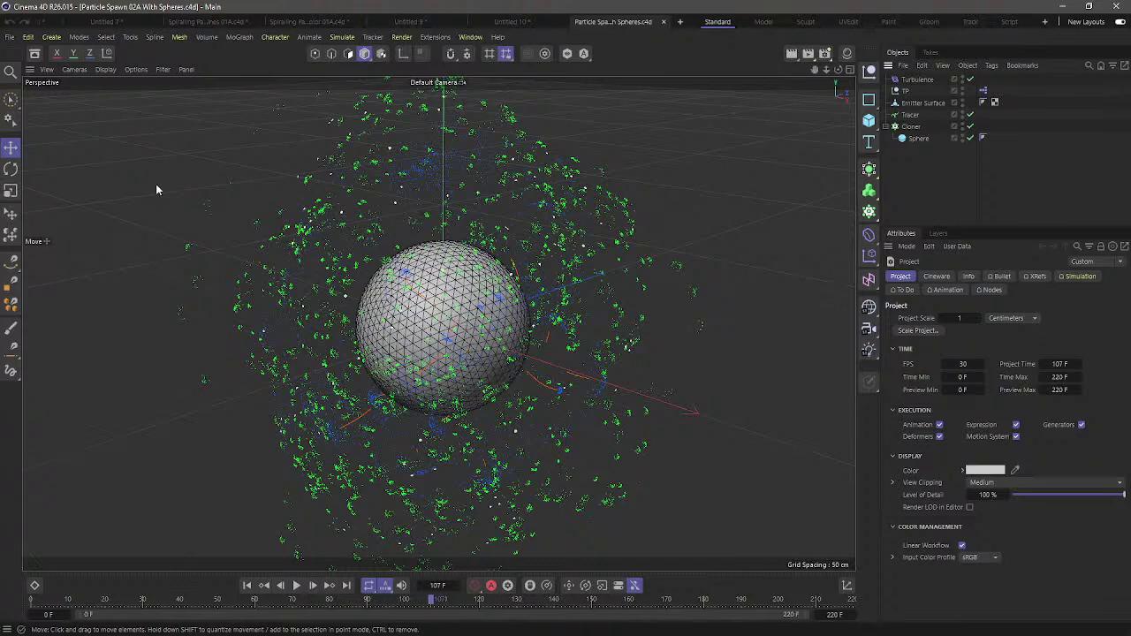
double_click(983, 90)
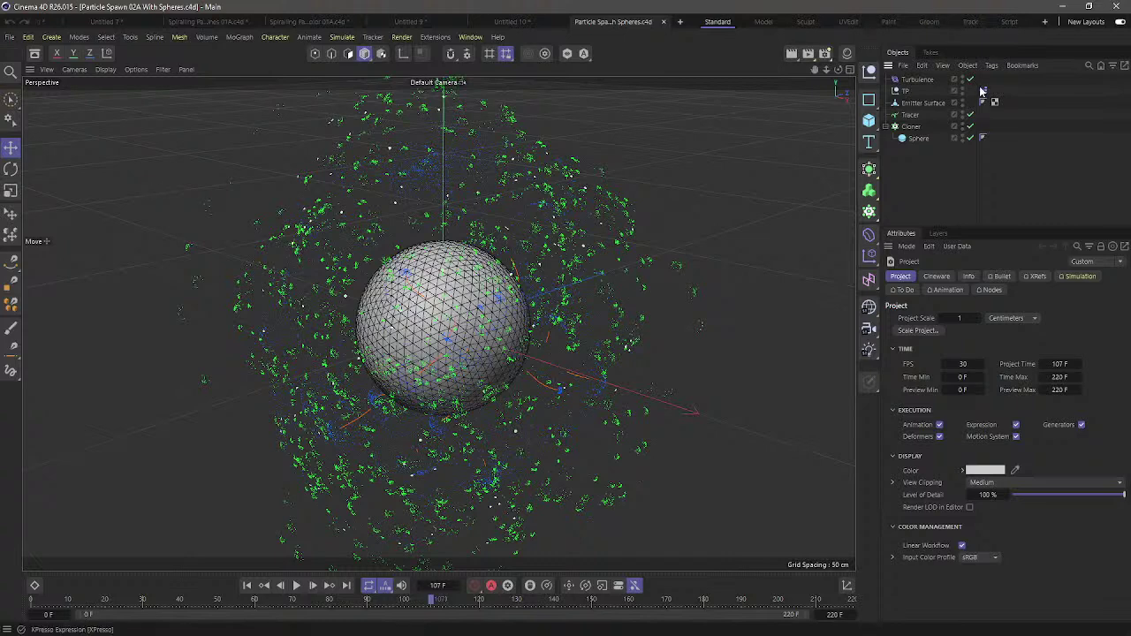
drag(971, 76, 640, 77)
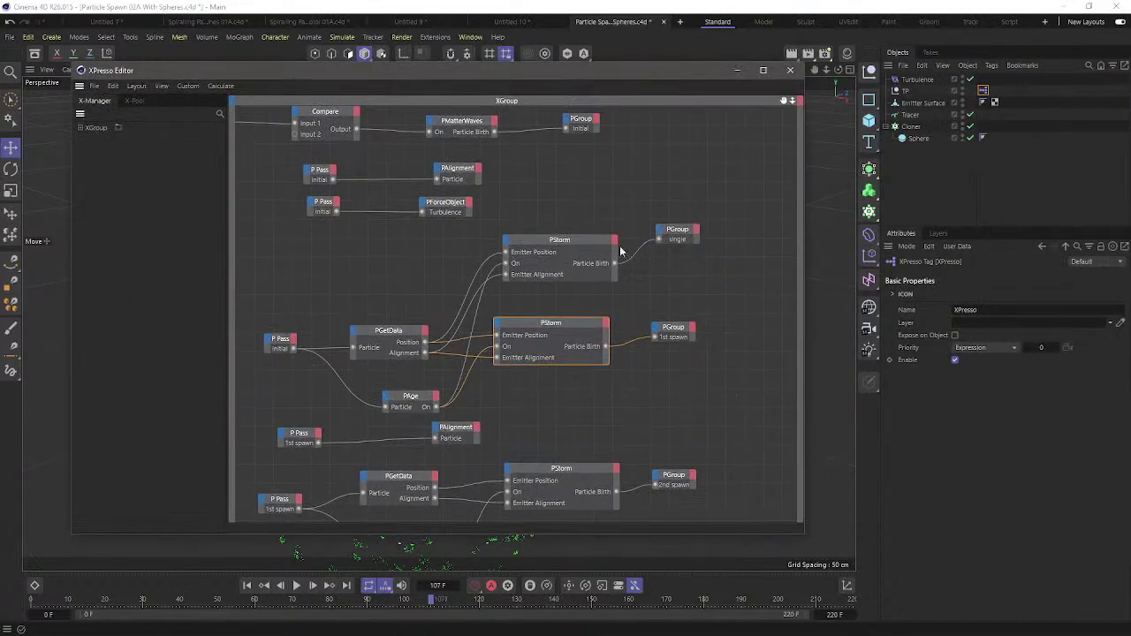
Check which output ports the PGetData node of the initial group offers, and close the XPresso Editor
click(426, 332)
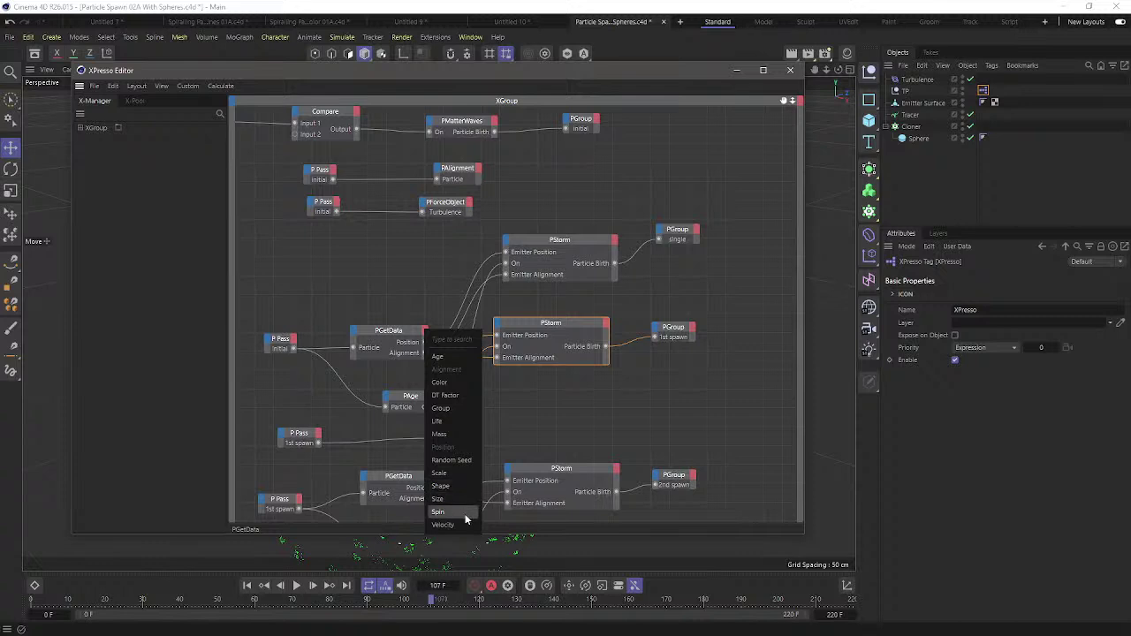
click(522, 392)
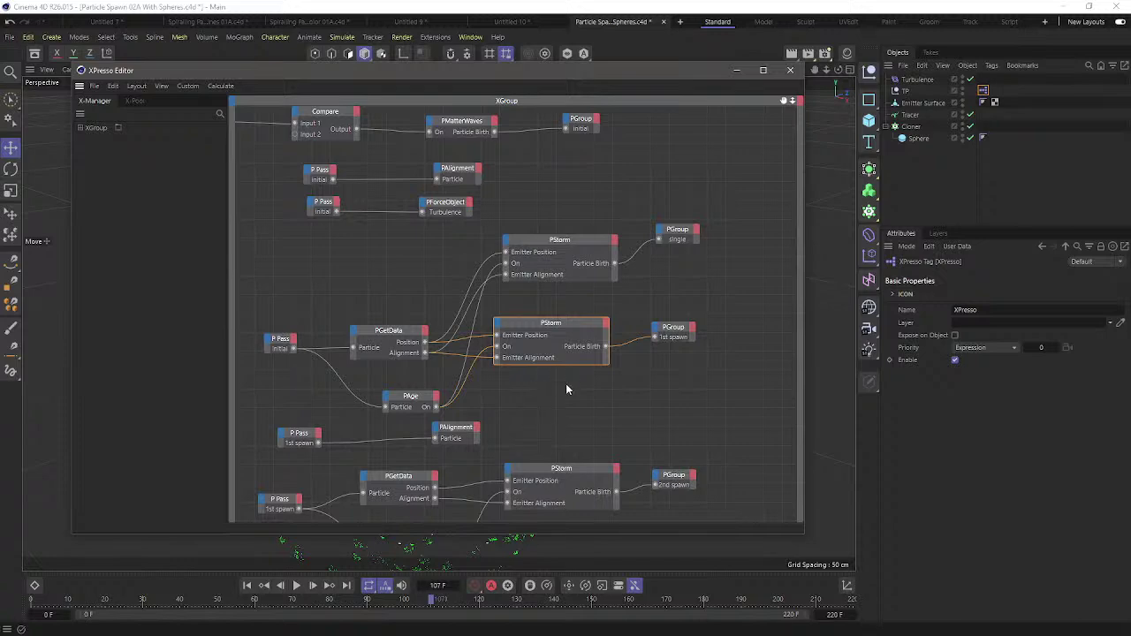
click(790, 70)
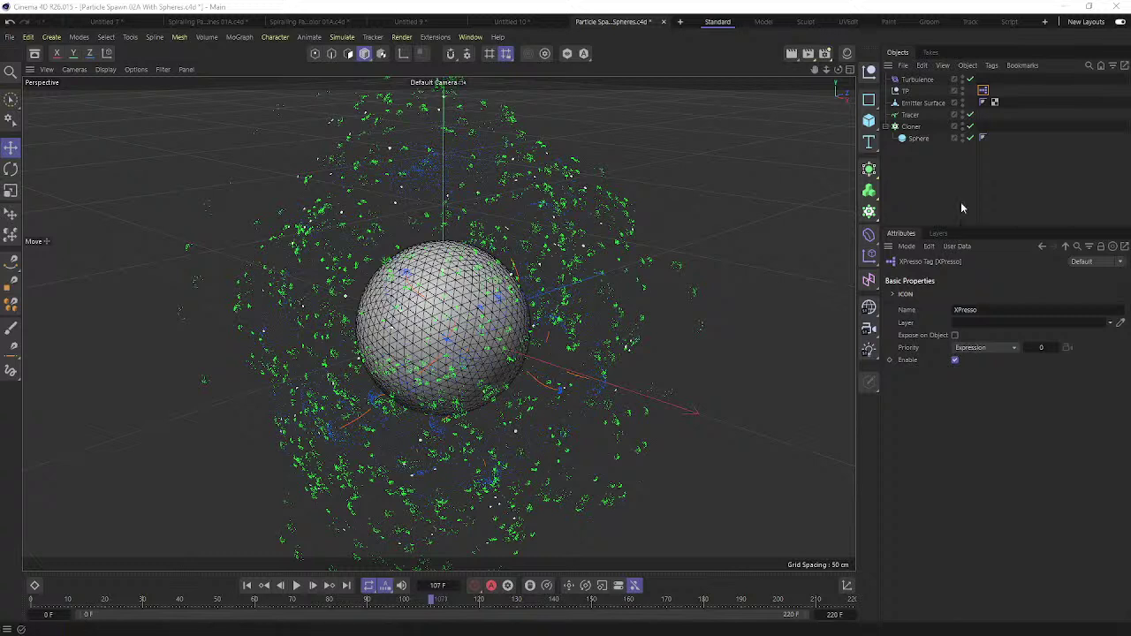
Play the particle spawn animation from the start a couple of times to watch the successive bursts
click(927, 187)
click(247, 585)
click(296, 585)
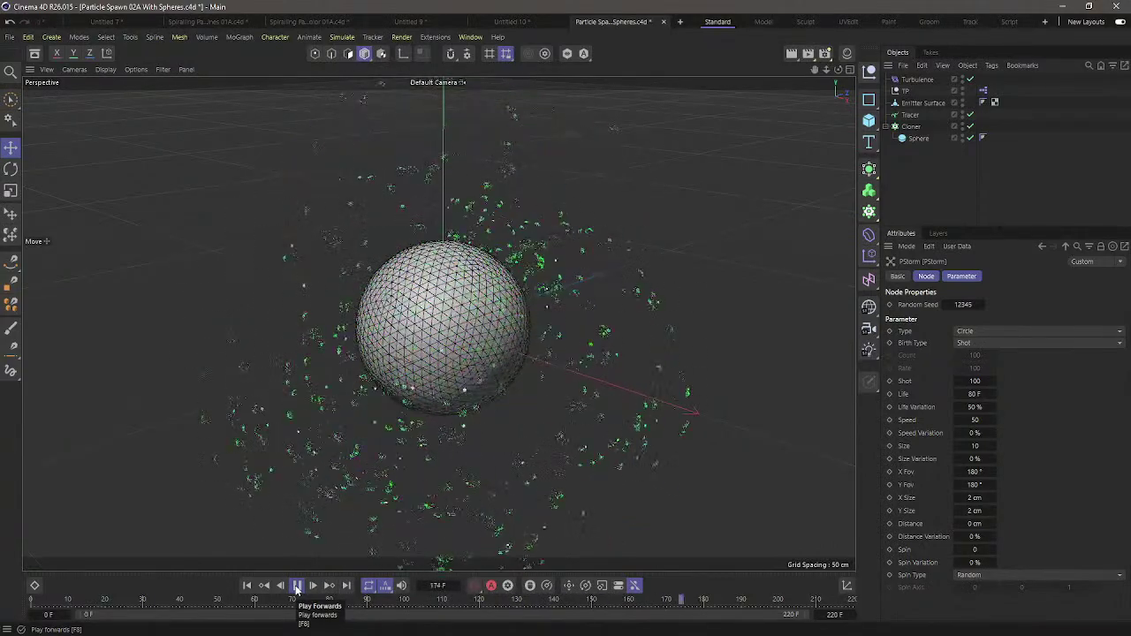
click(297, 586)
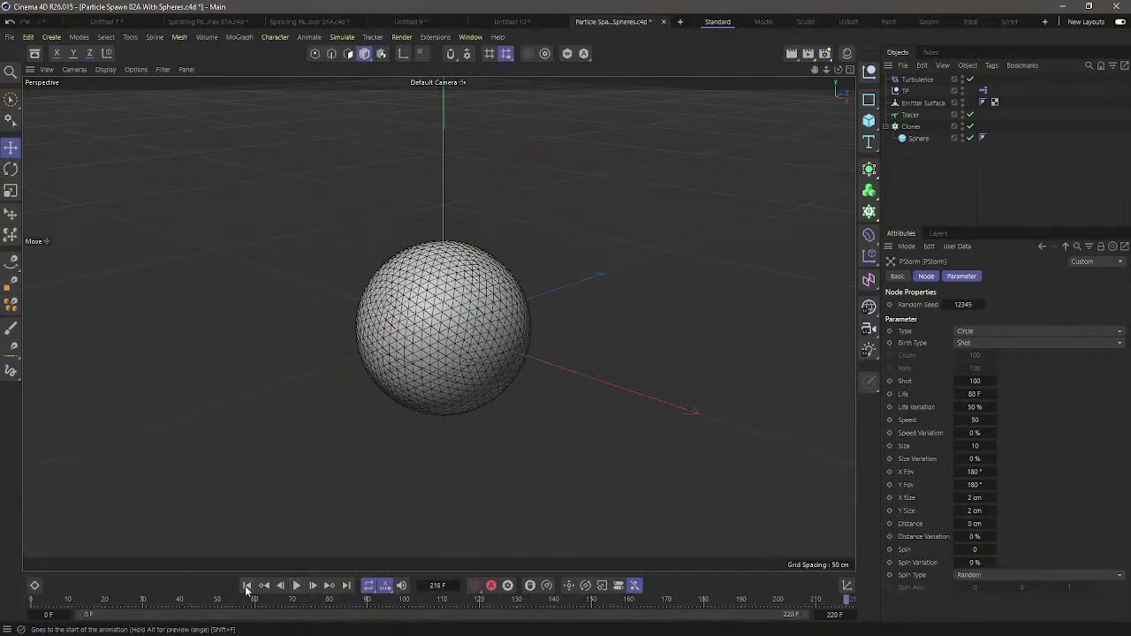
click(299, 586)
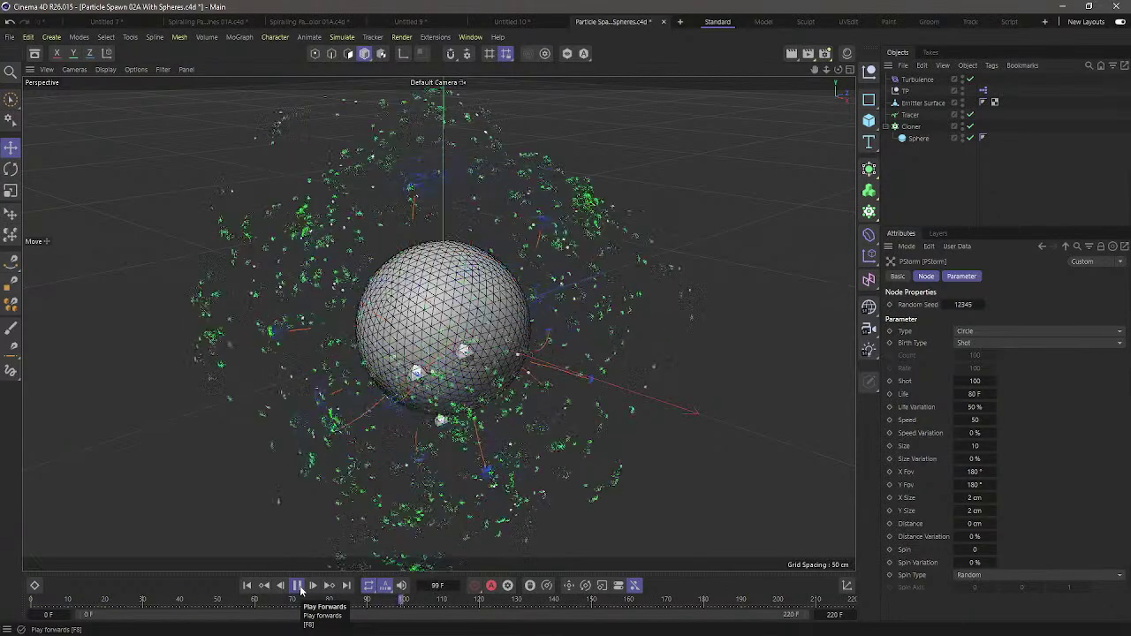
click(297, 585)
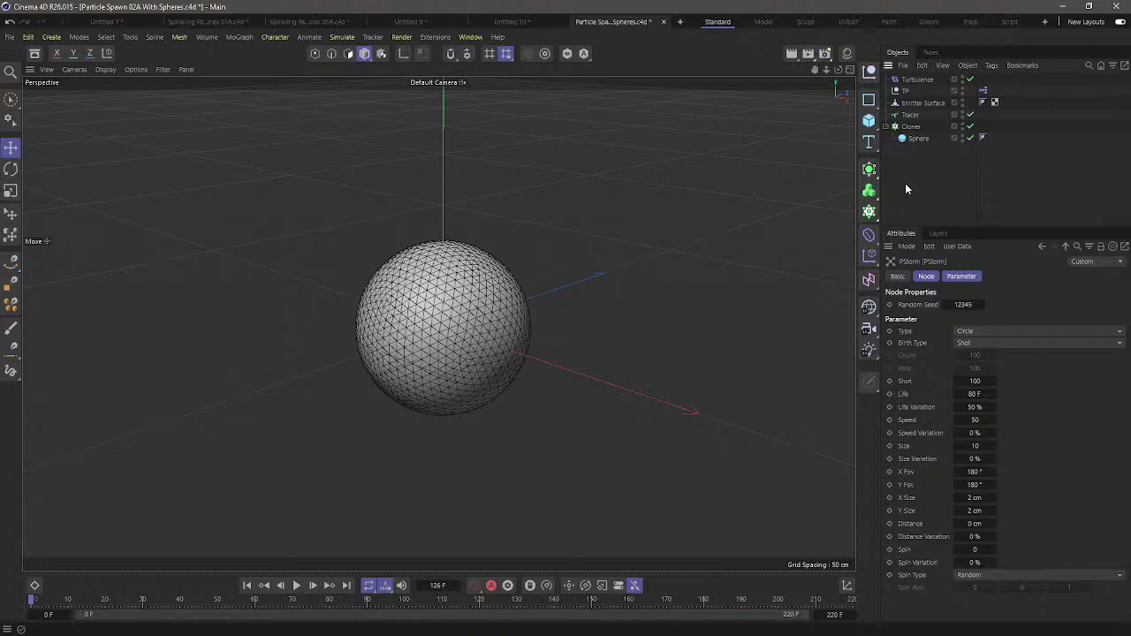
Create a new project containing a null object named Tp
key(ctrl+n)
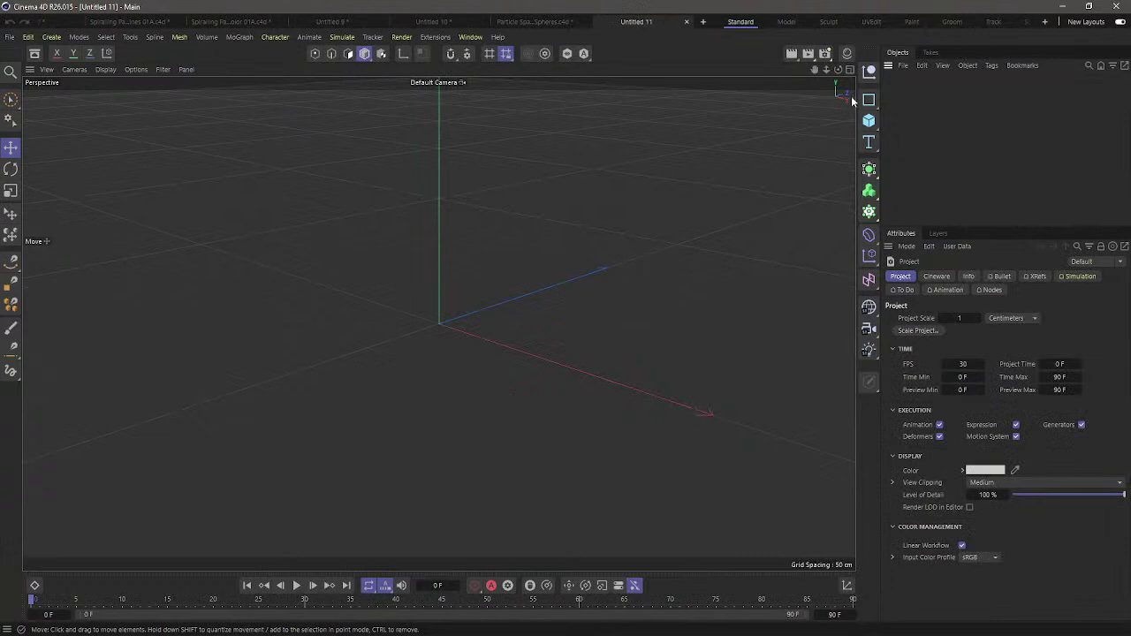
click(869, 71)
double_click(906, 79)
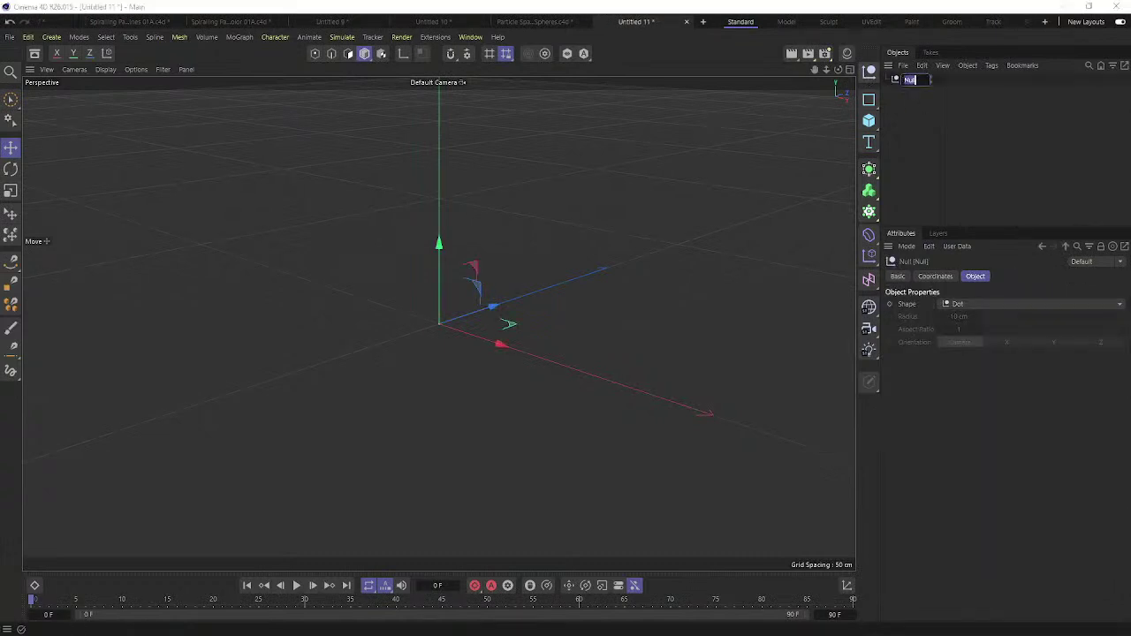
text(Tp)
key(Return)
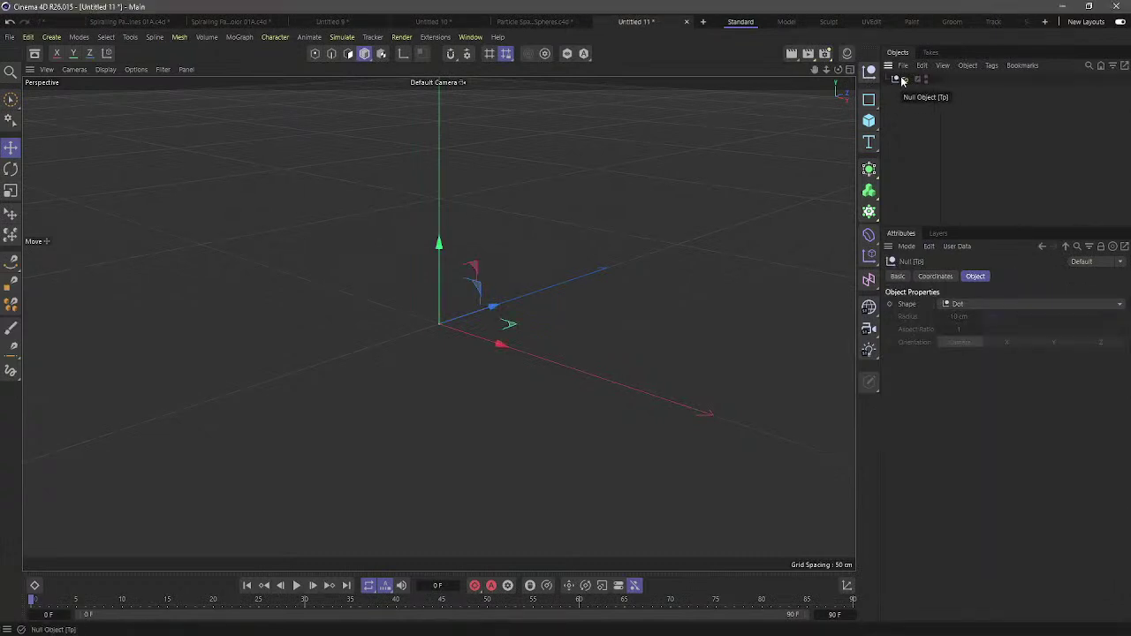
Add an XPresso tag to the Tp null and reposition its XPresso Editor window
right_click(906, 79)
mouse_move(983, 159)
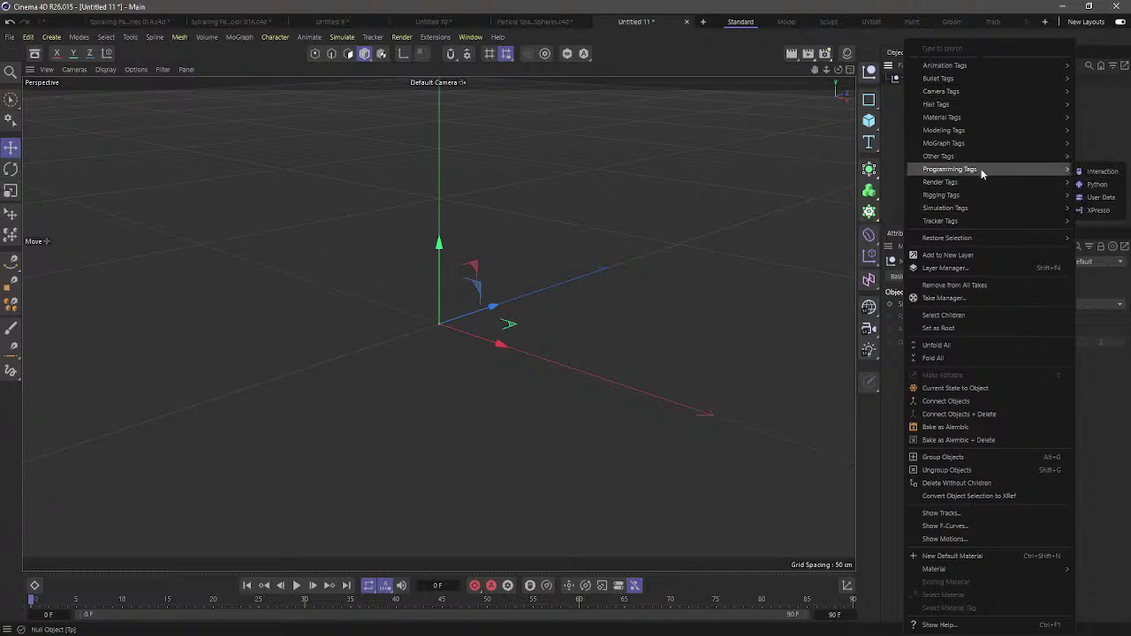
click(1096, 210)
drag(843, 171, 697, 161)
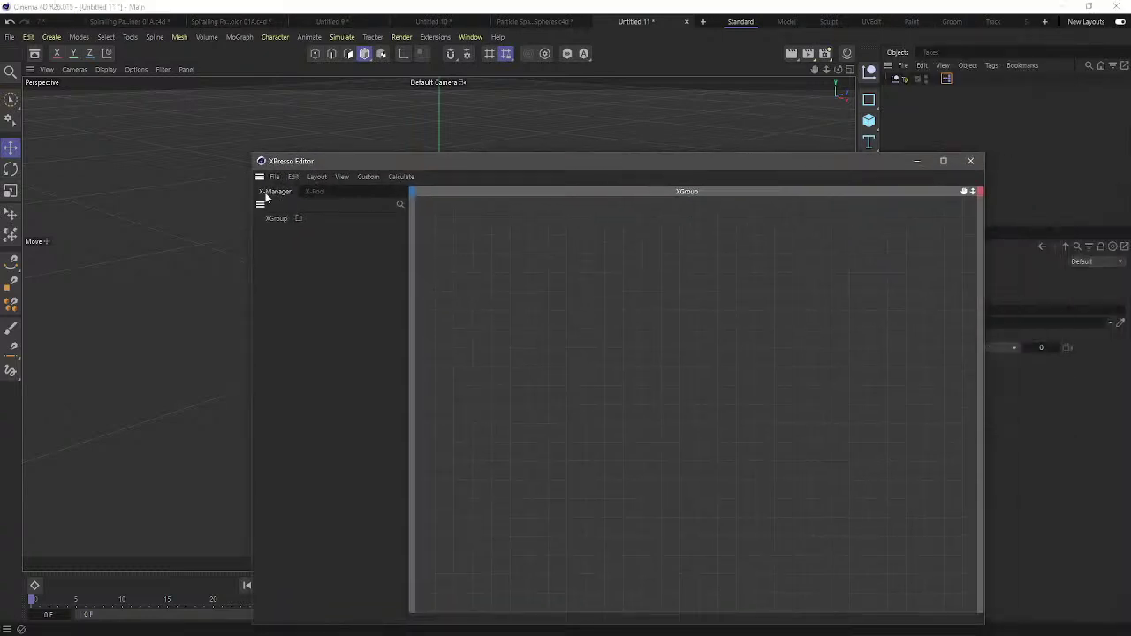
Search the node pool for "torm" and place a PStorm node in the XGroup
click(323, 192)
click(311, 218)
text(torm)
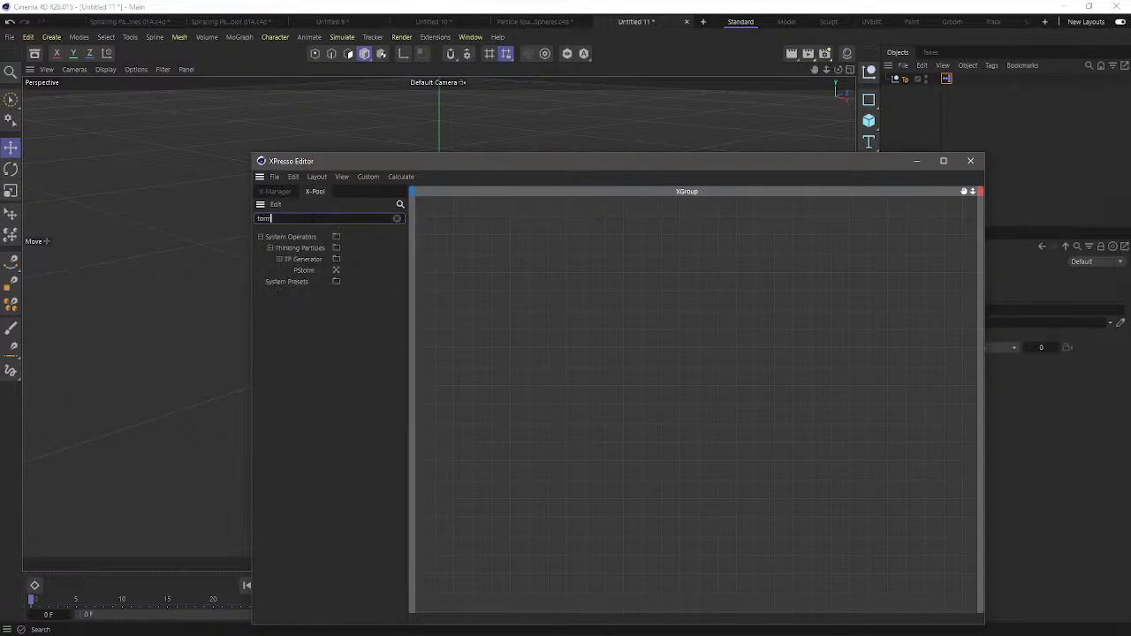
drag(304, 274, 583, 271)
Play the default PStorm emission and park the XPresso Editor beside the emitter so both stay visible
drag(560, 168, 1130, 336)
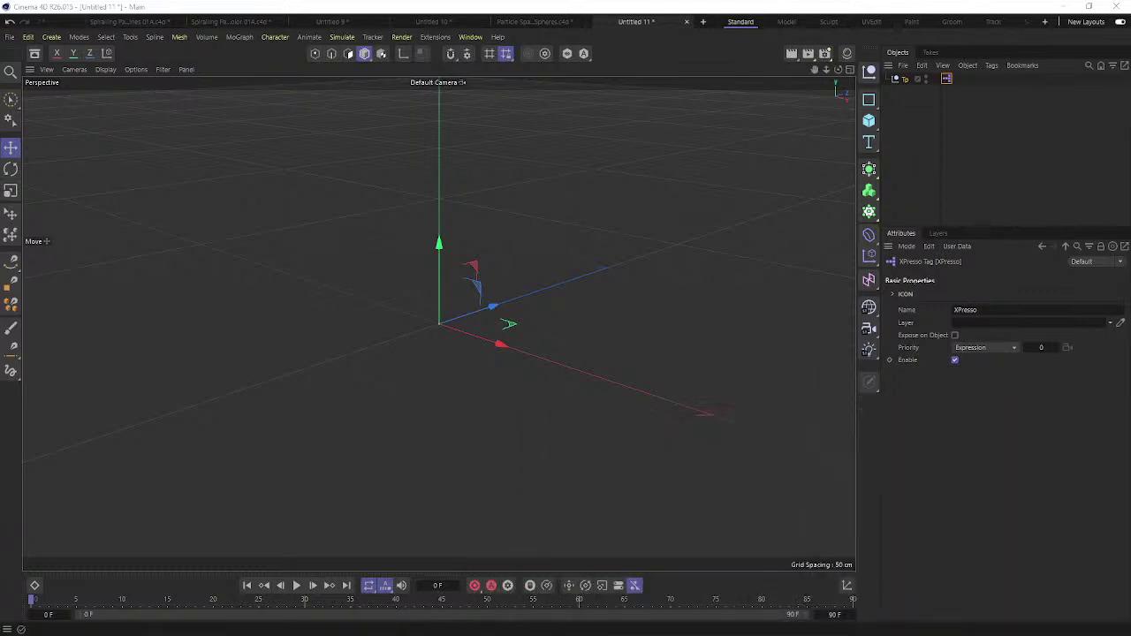
click(297, 586)
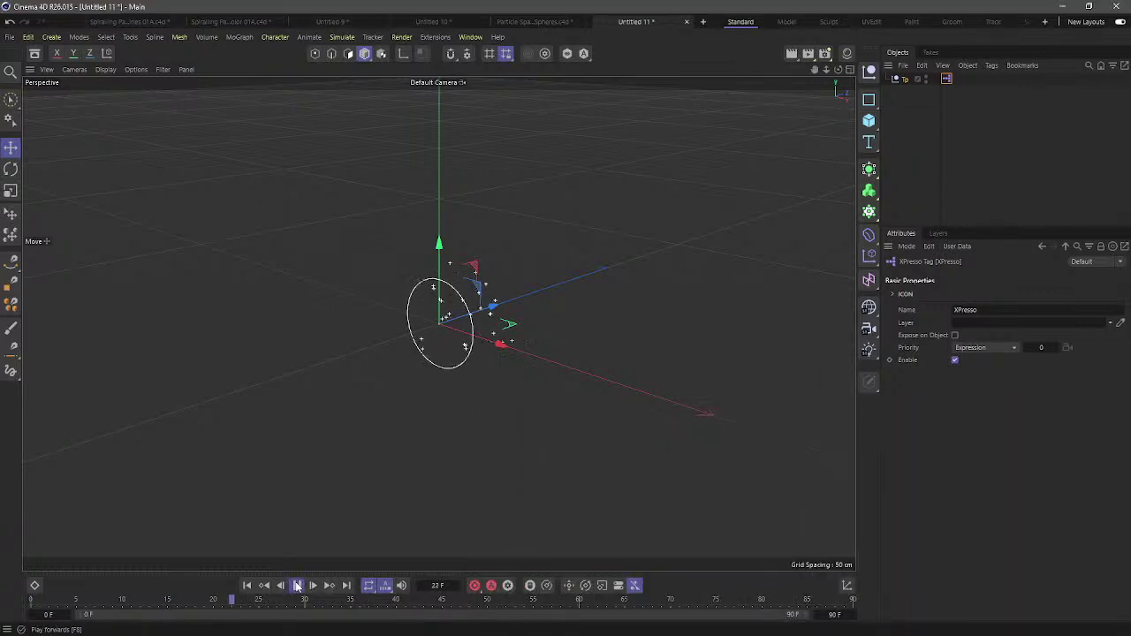
drag(1130, 336, 140, 77)
drag(305, 82, 209, 82)
drag(456, 106, 169, 92)
Set the PStorm node's Birth Type to Shot
click(160, 235)
click(110, 196)
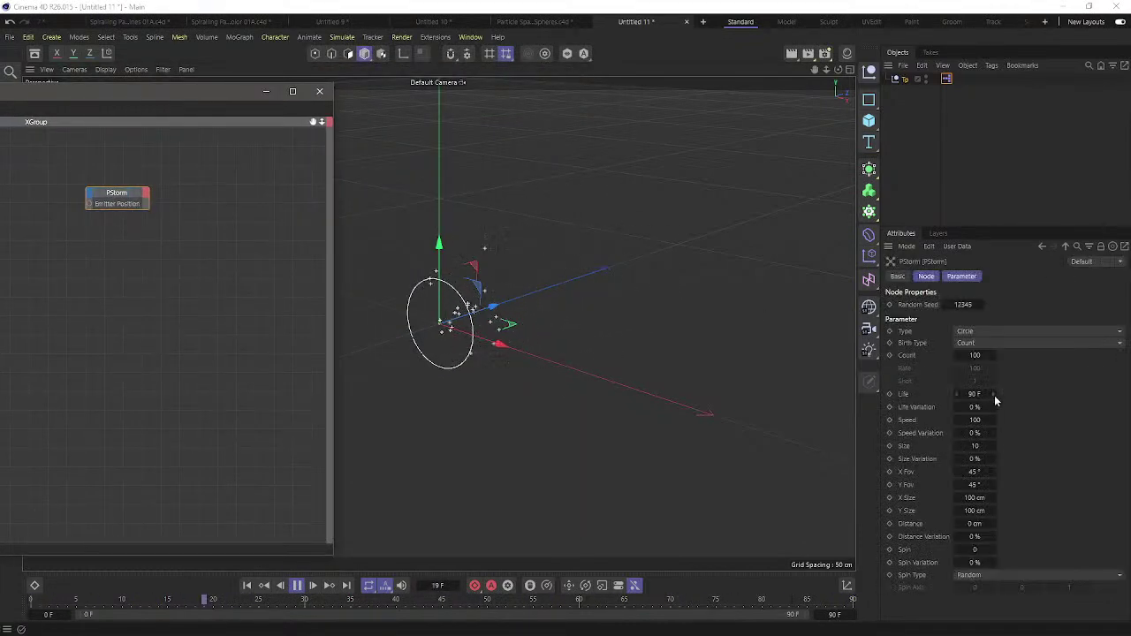
click(987, 354)
click(994, 343)
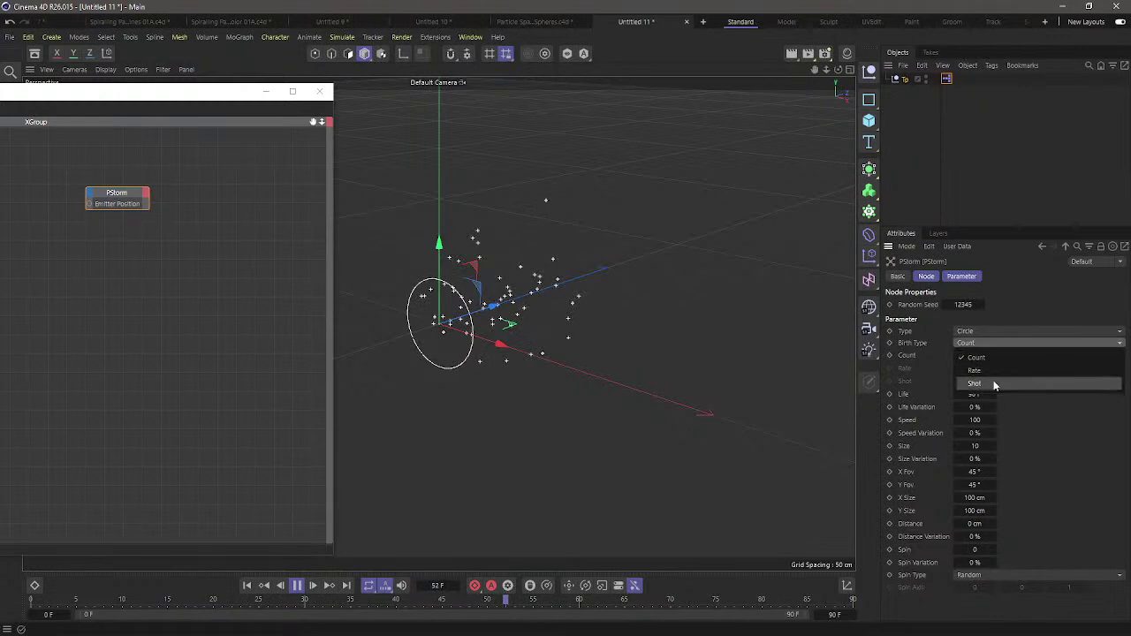
click(994, 380)
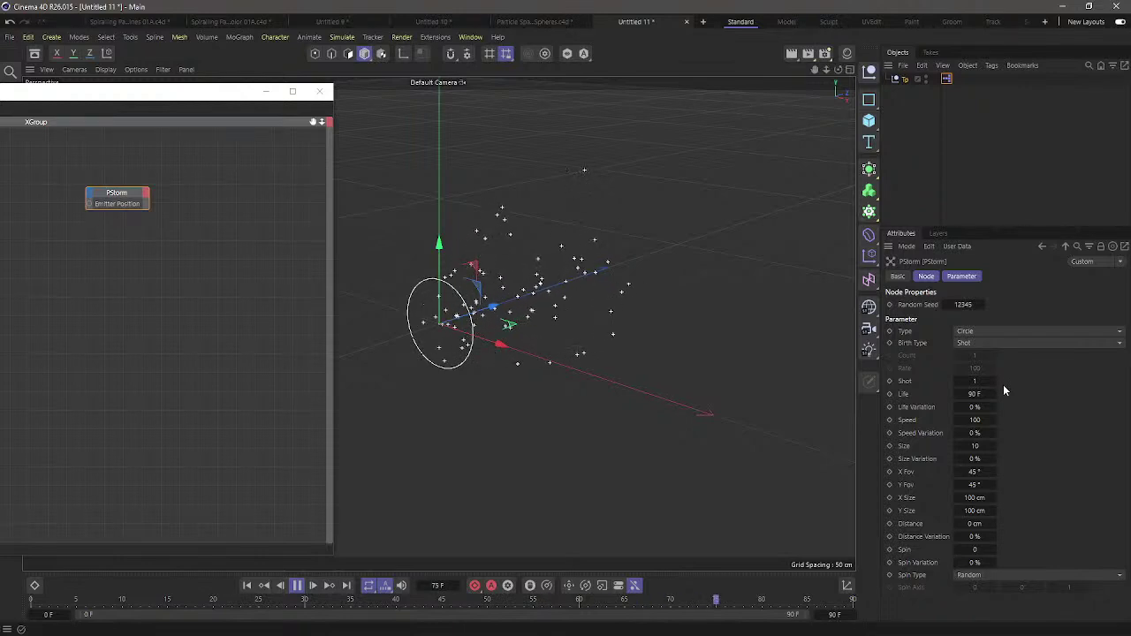
Set the PStorm node's X Fov and Y Fov to 0° and its X Size and Y Size to 0 cm
click(975, 472)
text(0)
key(Tab)
text(0)
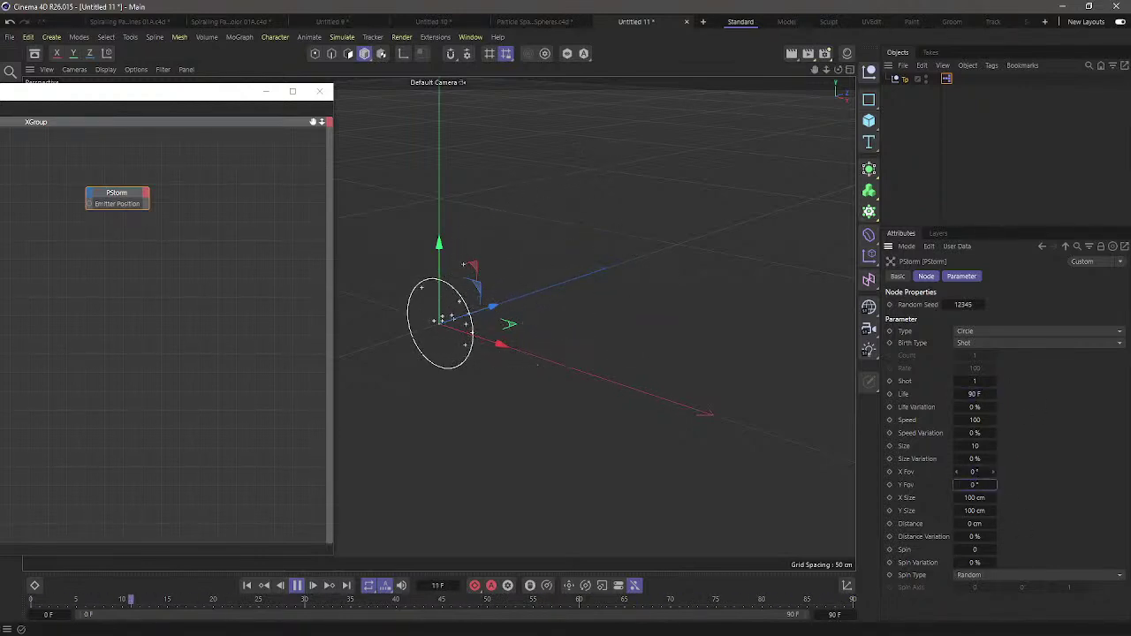
key(Return)
double_click(975, 497)
text(0)
key(Tab)
text(0)
key(Return)
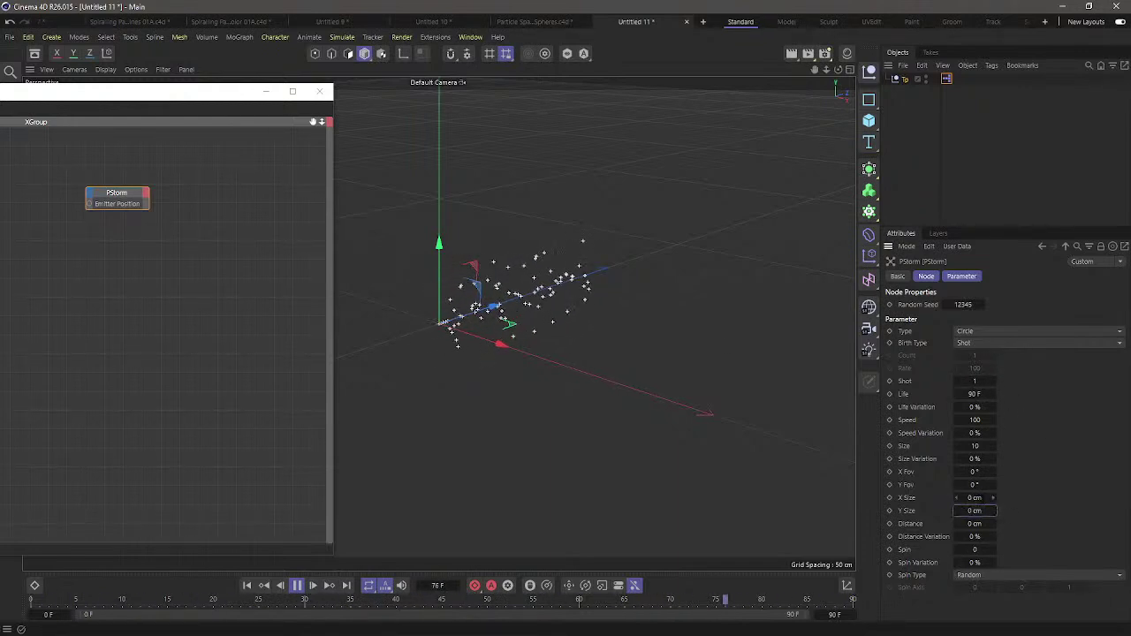
Stop the particle stream's playback at frame 0 and bring the full XPresso Editor back into view
scroll(574, 297, up, 3)
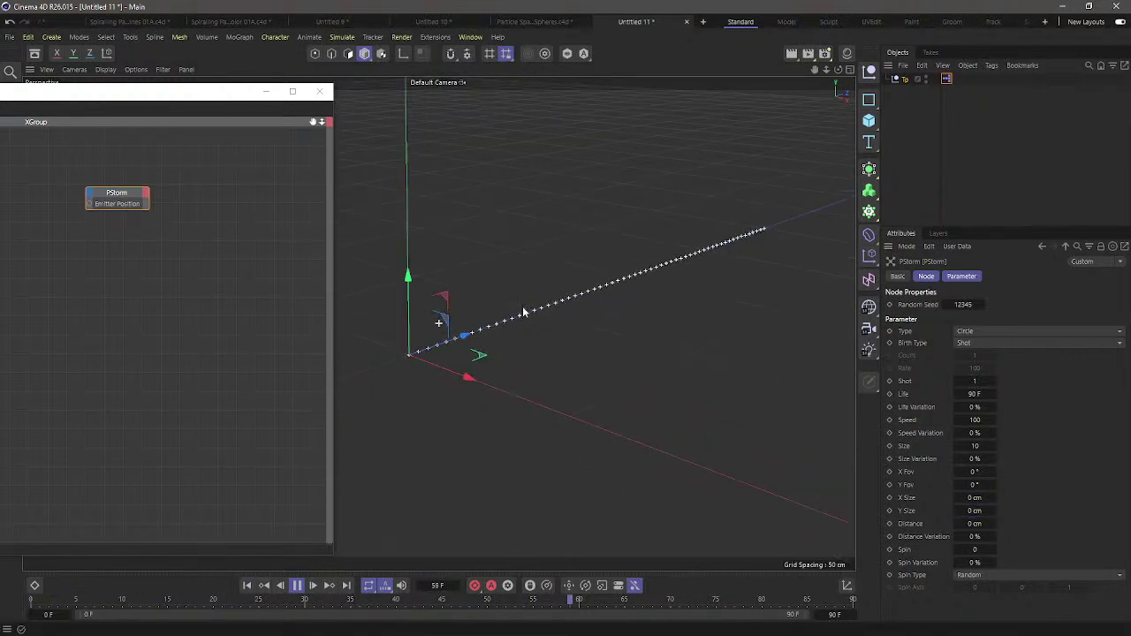
alt+drag(524, 312, 539, 320)
alt+right_drag(539, 320, 518, 333)
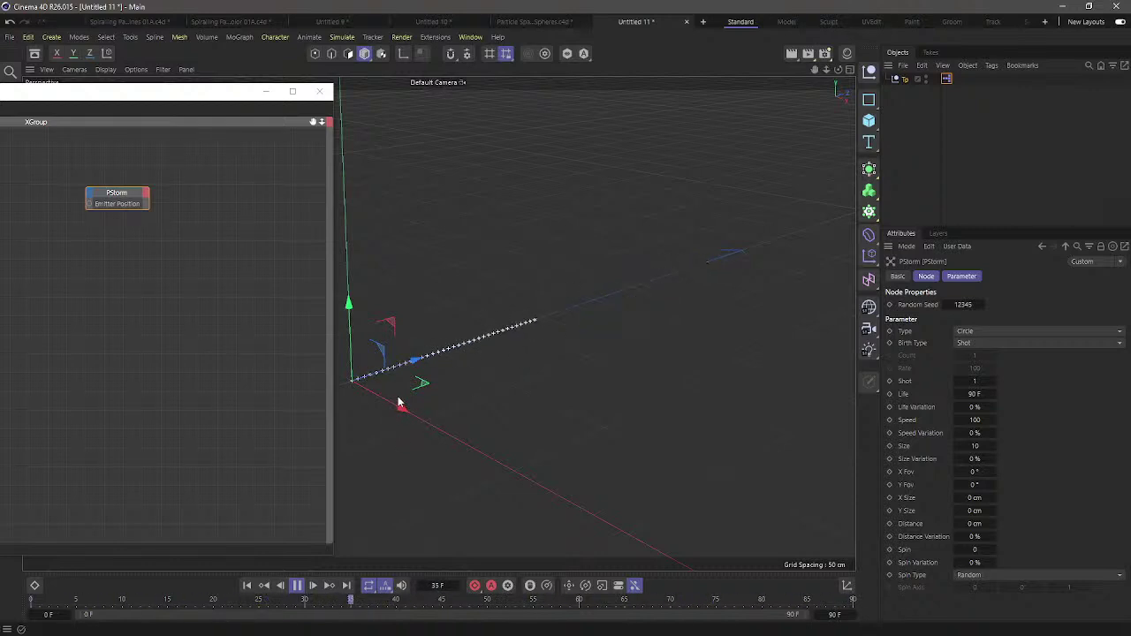
click(297, 585)
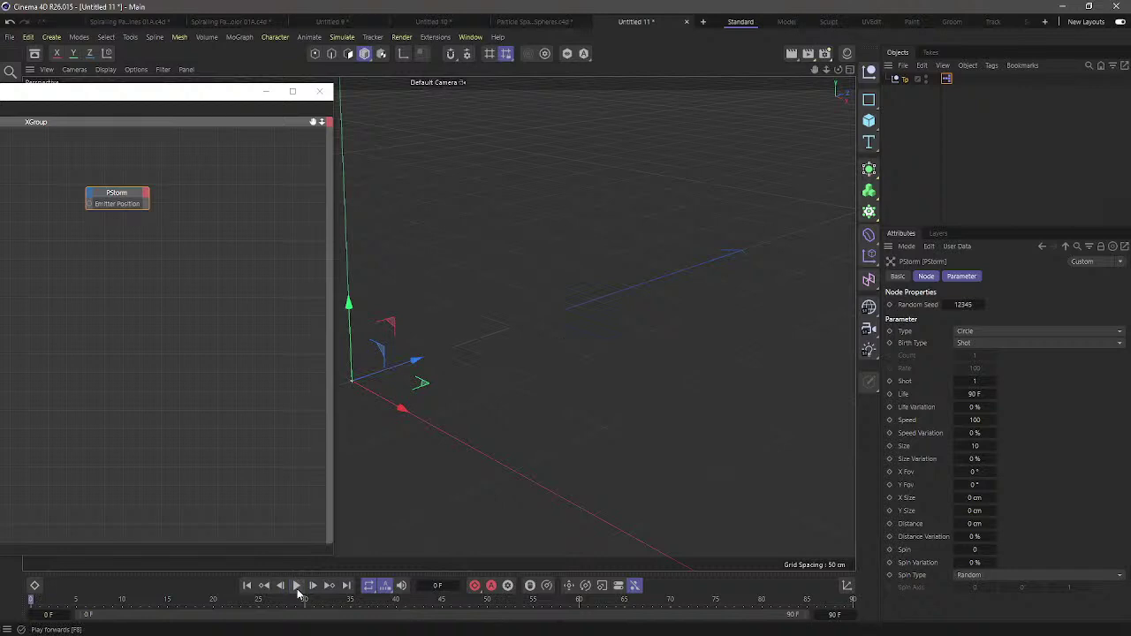
click(246, 585)
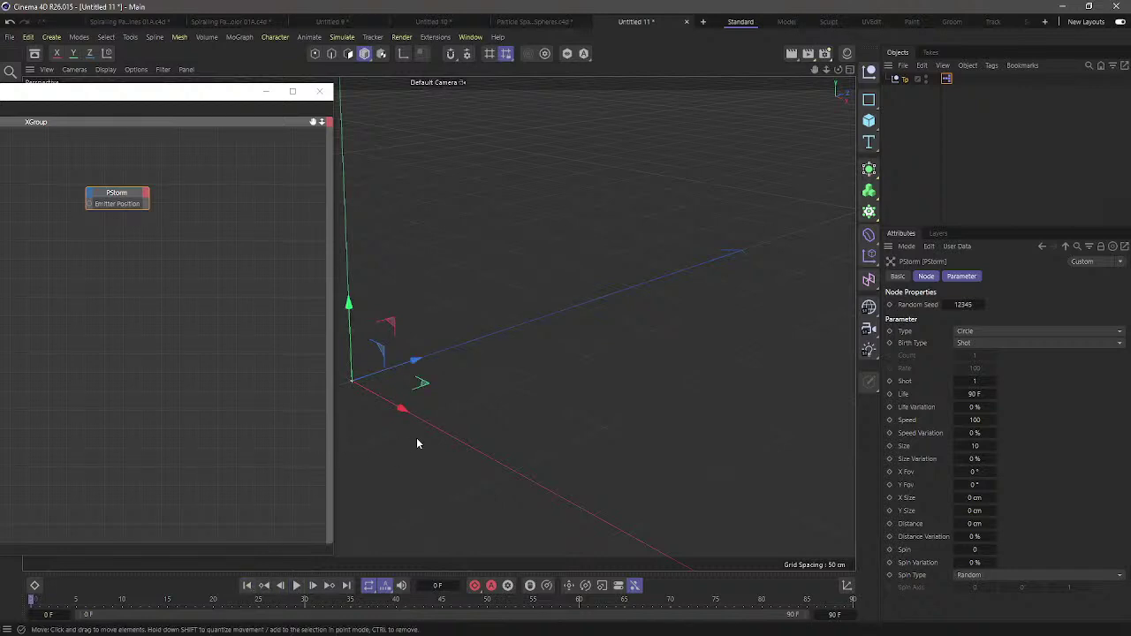
drag(152, 97, 624, 96)
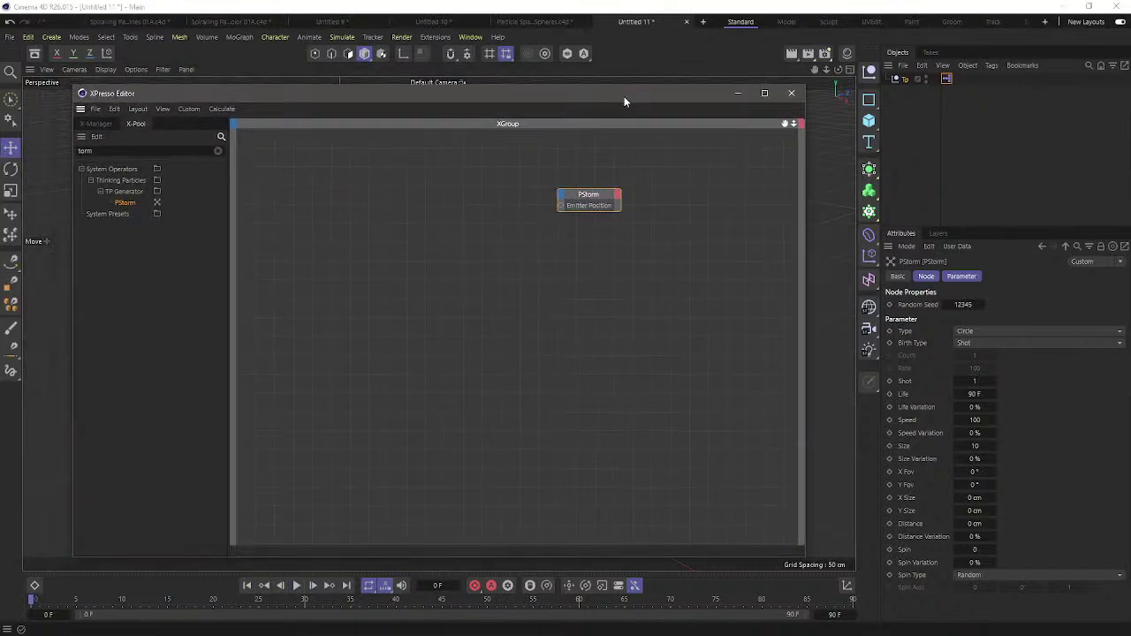
Switch to the Particle Spawn 02A With Spheres.c4d scene and play its simulation up to frame 33
click(785, 100)
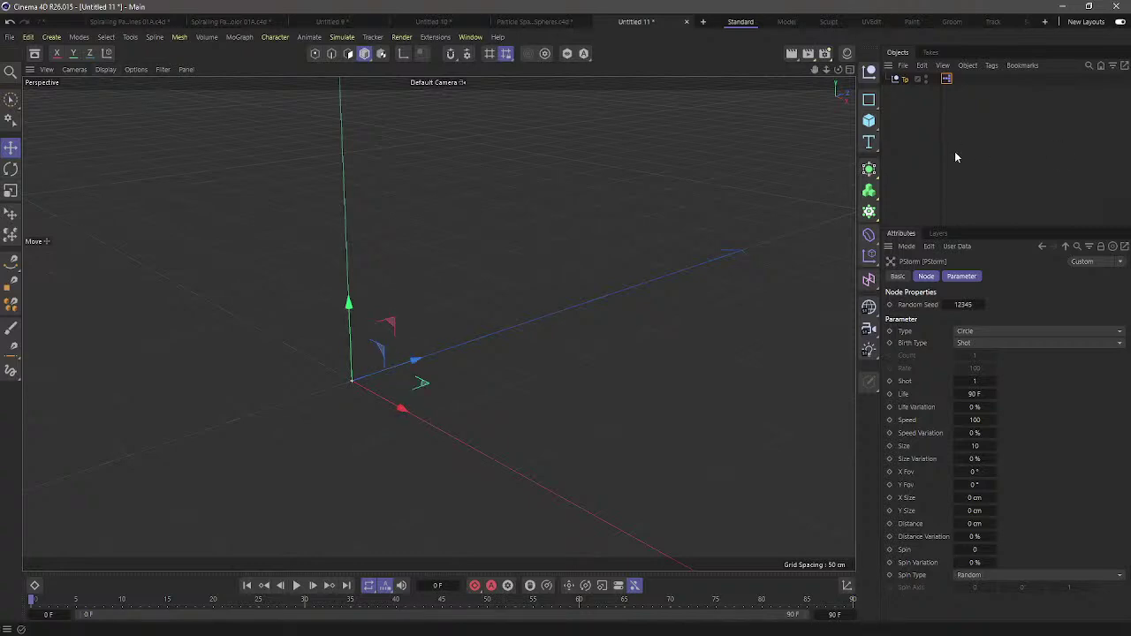
click(528, 23)
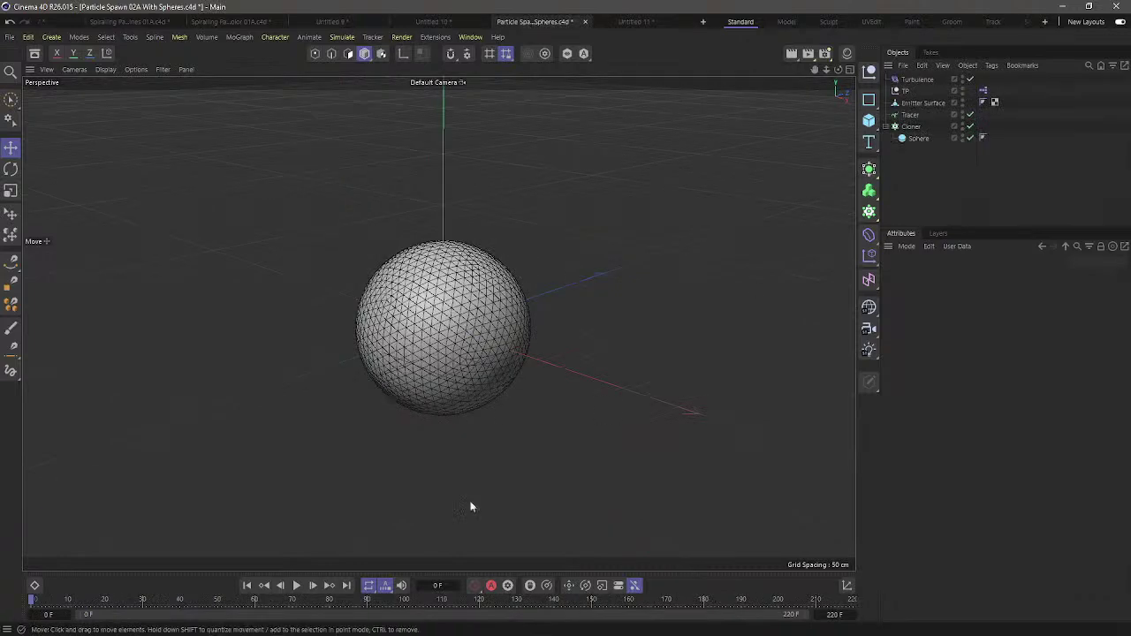
click(296, 585)
click(296, 585)
Change the scene's renderer from Standard to Redshift in the Render Settings
click(825, 54)
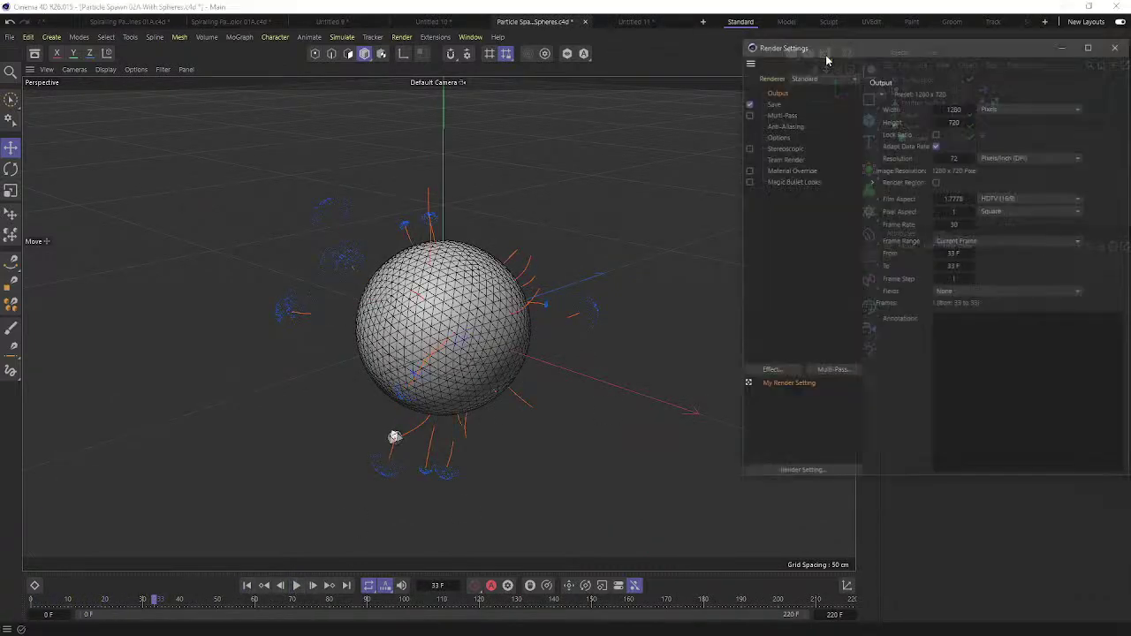
click(818, 81)
click(818, 114)
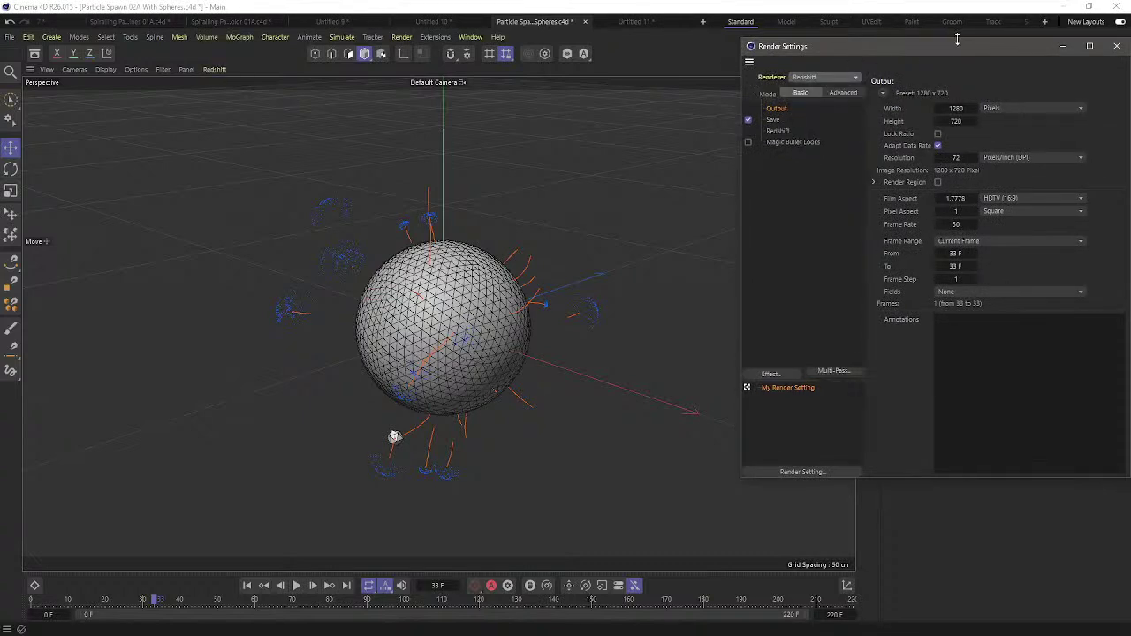
drag(959, 40, 793, 72)
click(950, 76)
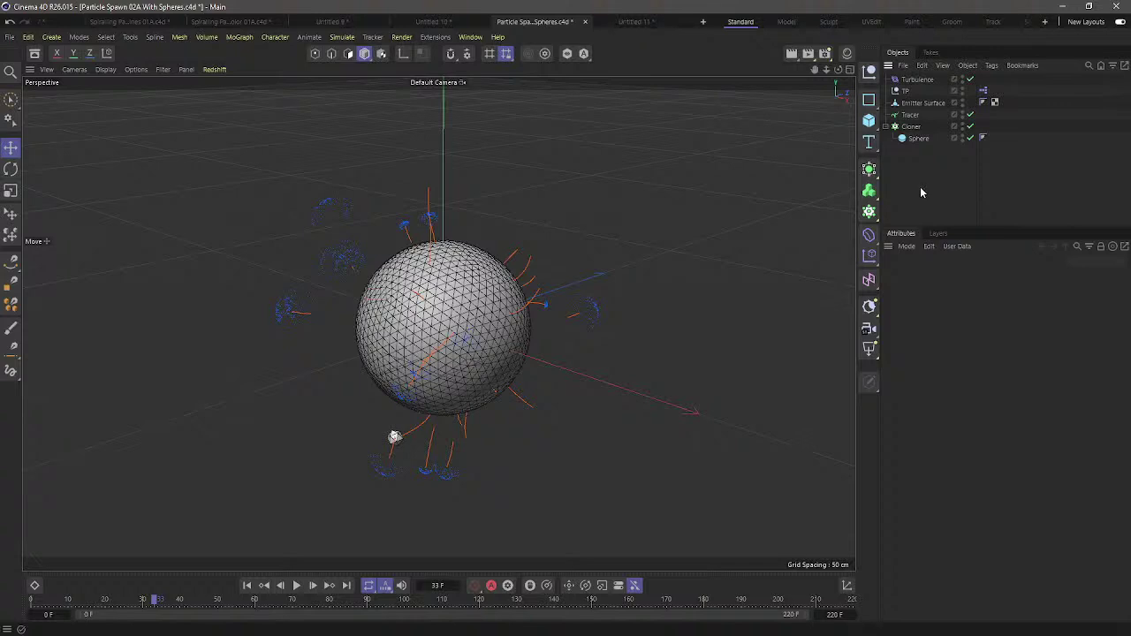
Examine the Cloner's object settings and the PStorm node that feeds the single particle group in the TP object's XPresso
click(906, 129)
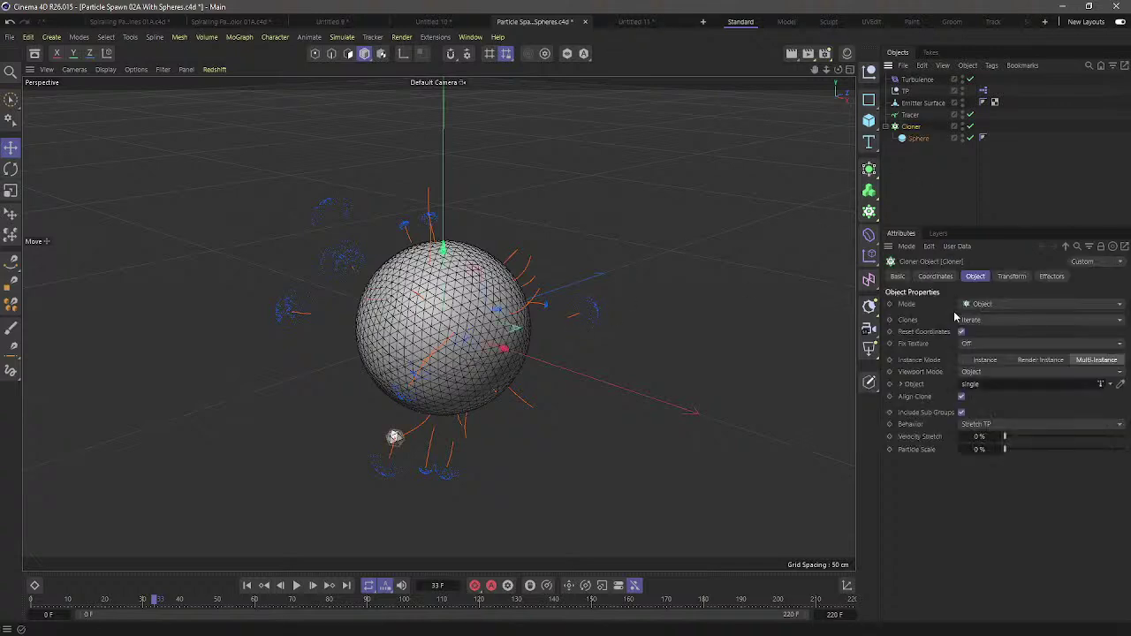
click(938, 179)
click(910, 126)
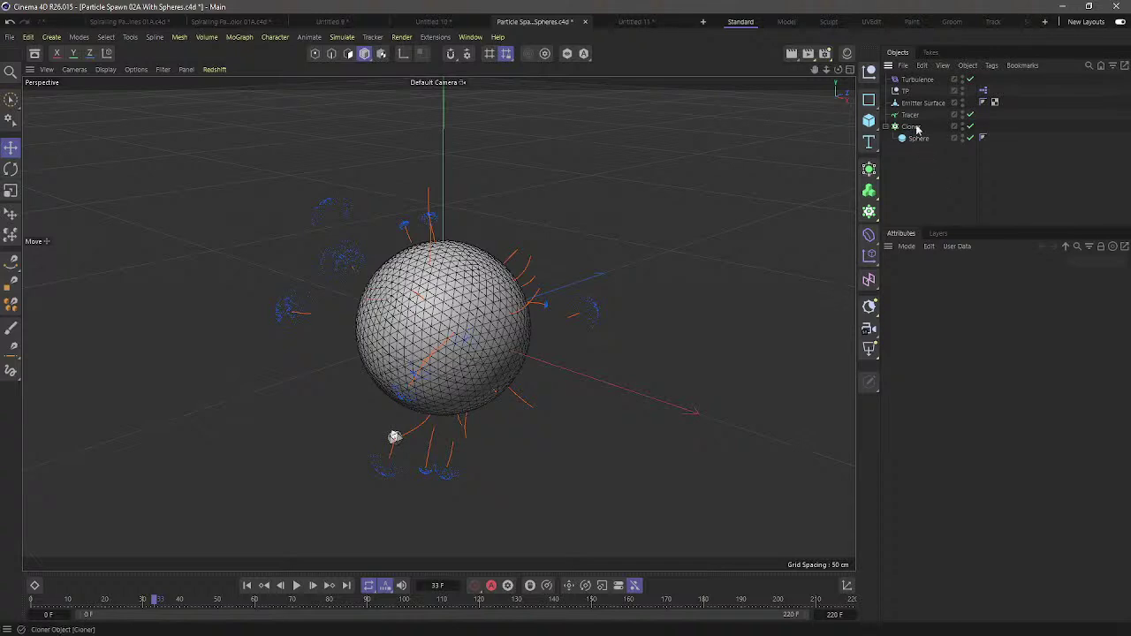
click(925, 168)
double_click(982, 90)
click(944, 235)
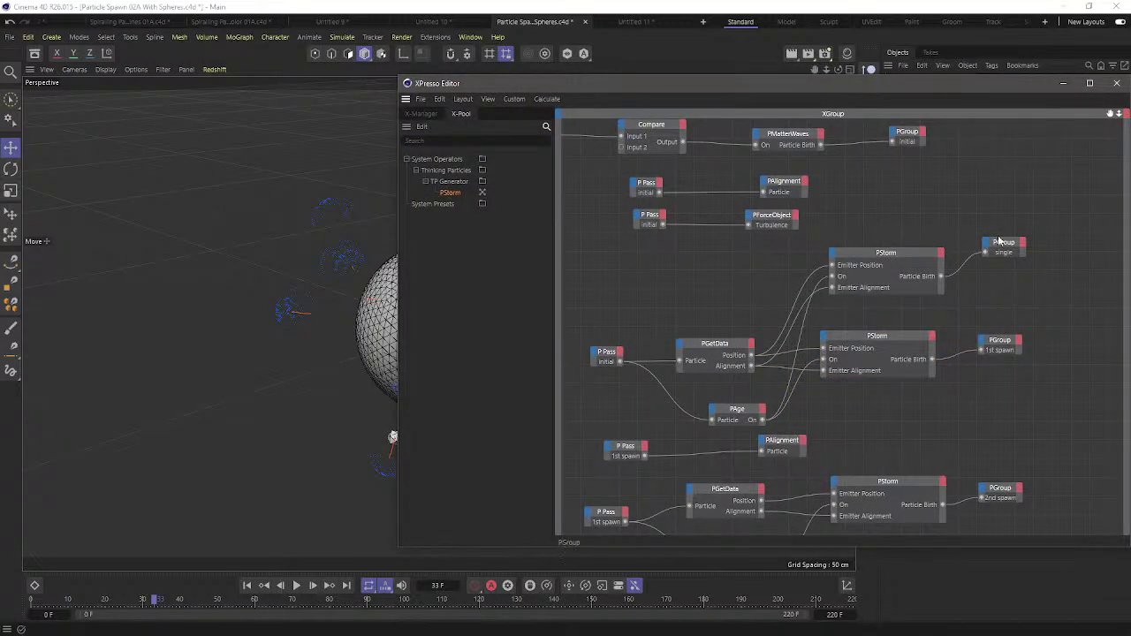
click(921, 281)
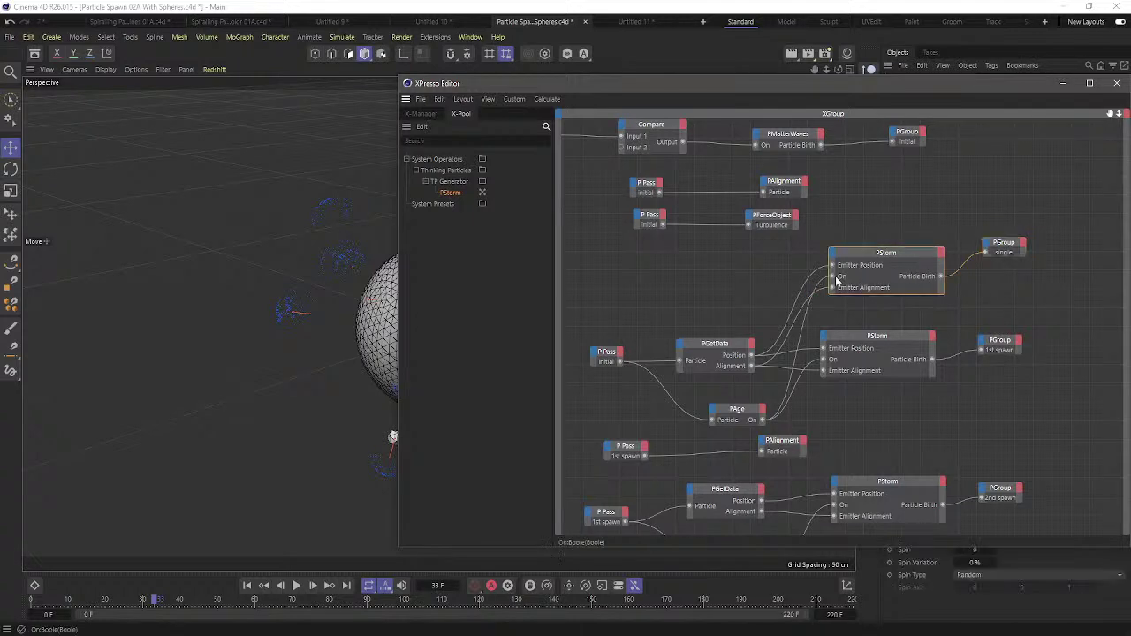
click(1116, 82)
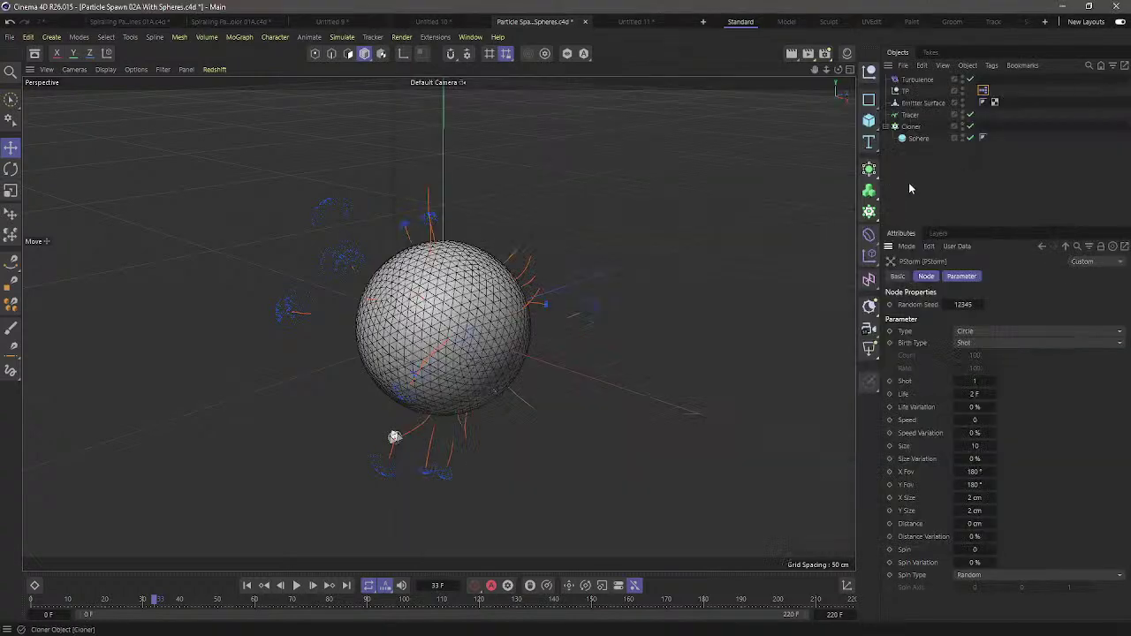
Play and step through the animation from the start to examine how the cloned spheres follow the particles
click(253, 588)
click(296, 585)
click(296, 585)
click(313, 587)
click(313, 587)
click(312, 587)
click(313, 587)
click(312, 587)
click(313, 587)
click(313, 587)
click(313, 587)
click(313, 587)
click(313, 587)
click(246, 585)
click(297, 585)
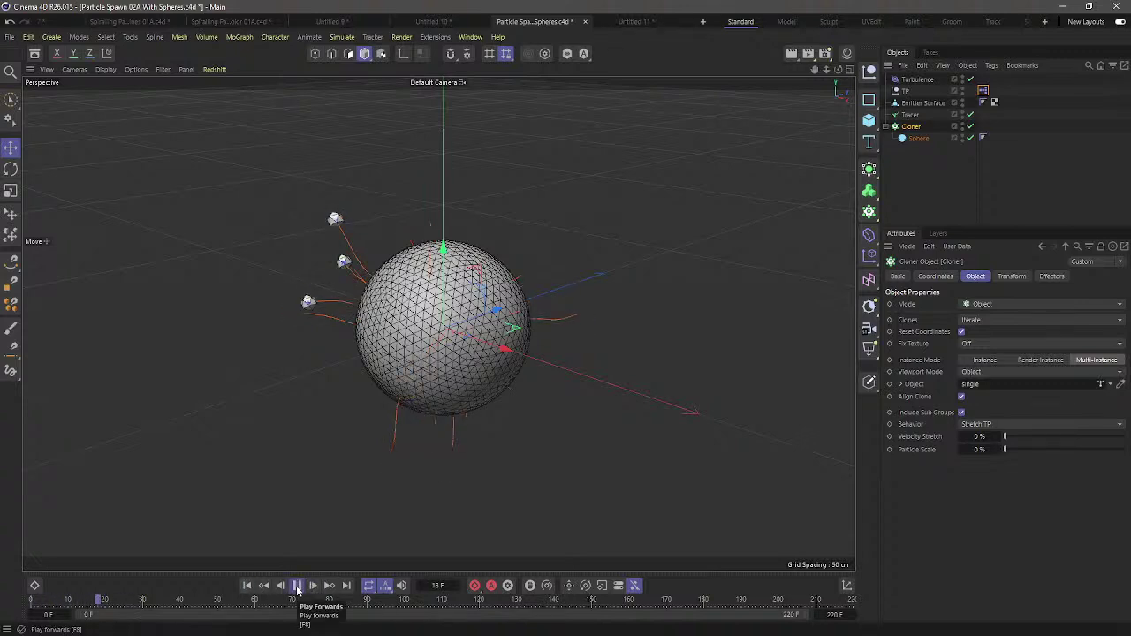
click(297, 585)
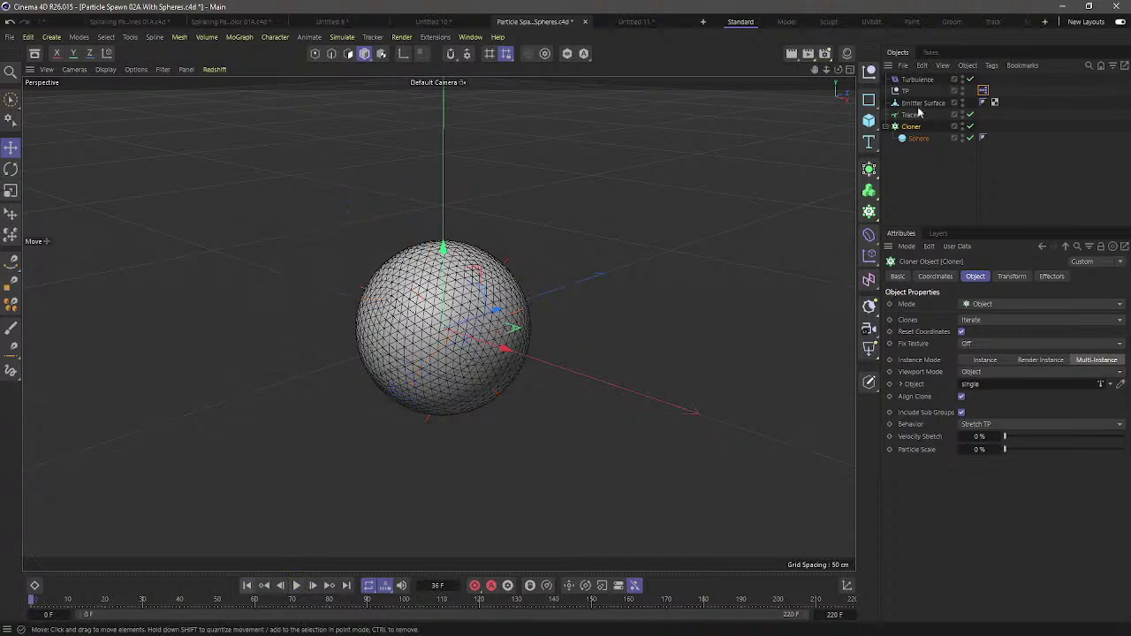
Add a TP Geometry object and place it below the Cloner at the end of the object hierarchy
click(932, 163)
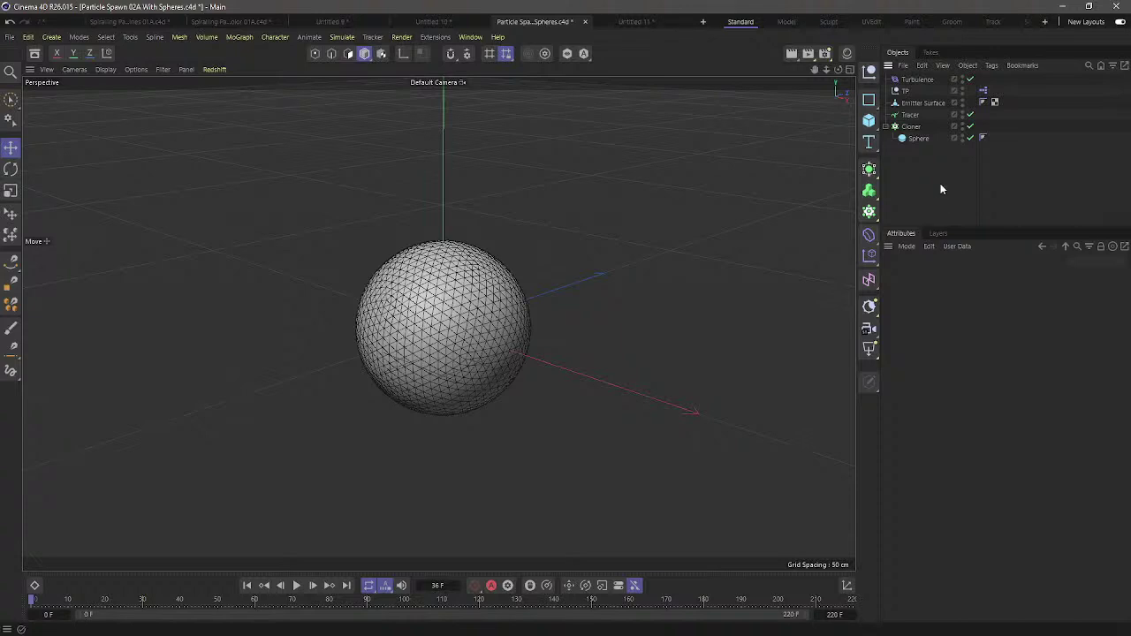
click(344, 37)
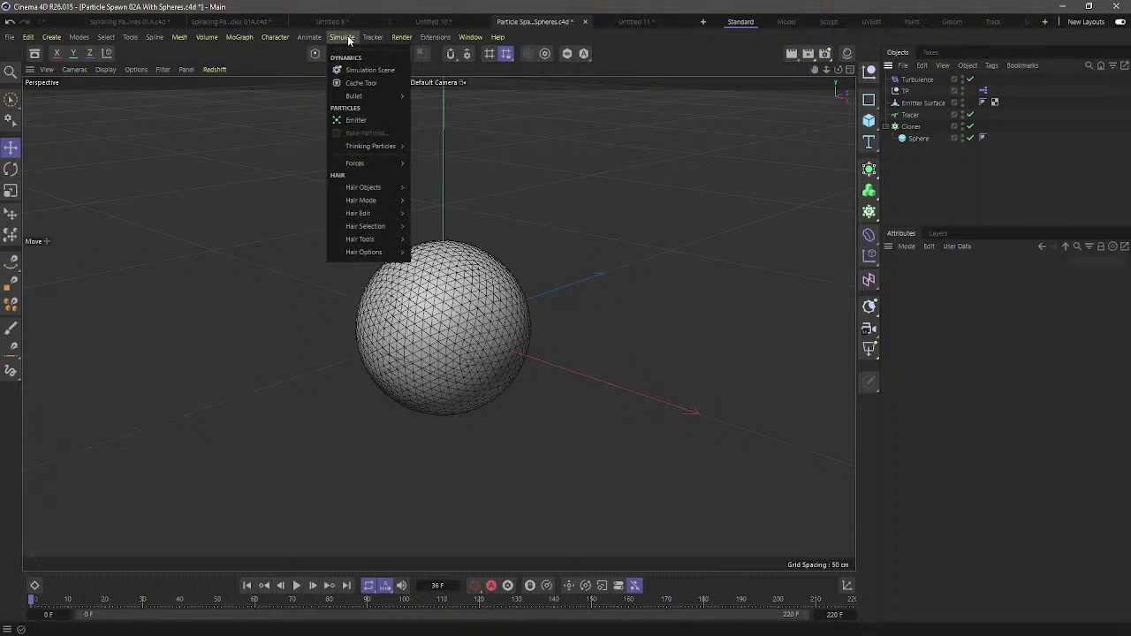
click(722, 293)
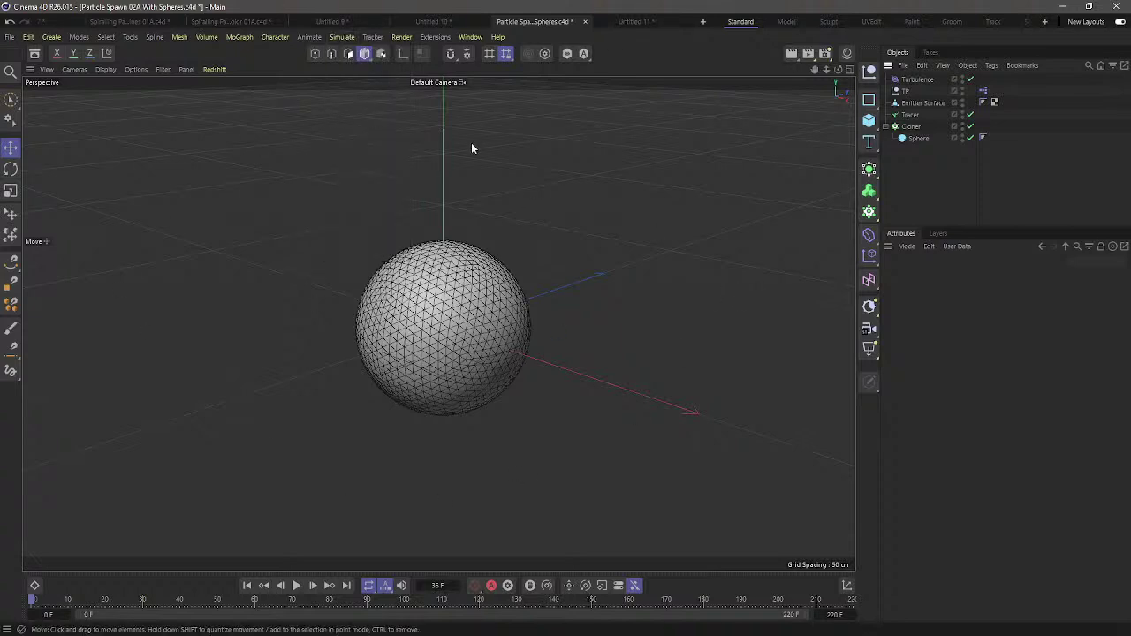
click(354, 38)
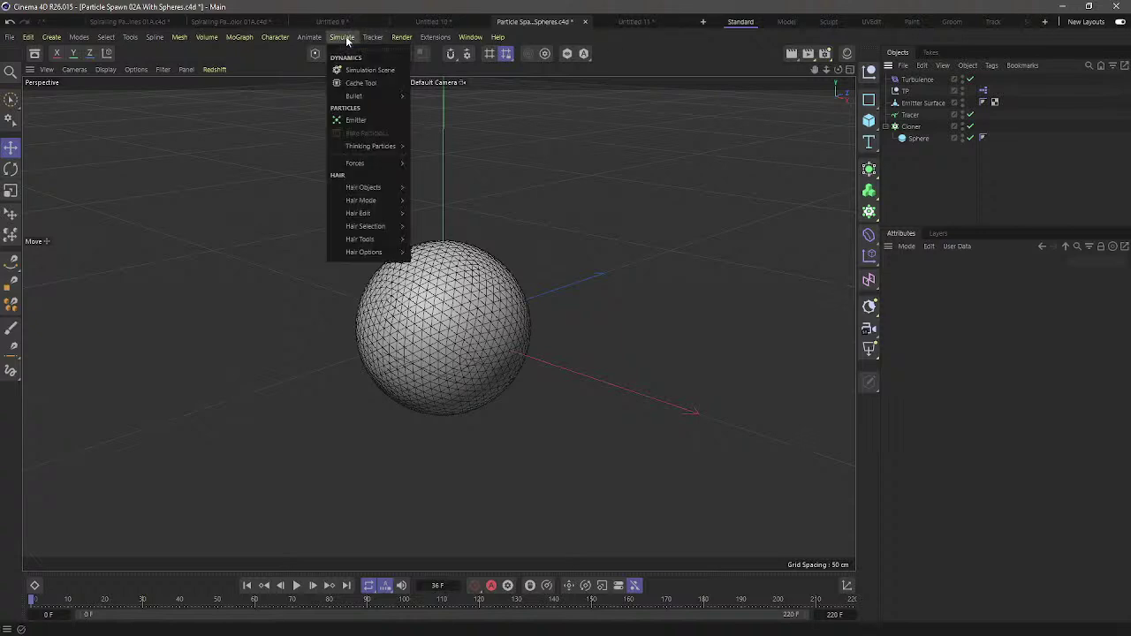
mouse_move(380, 96)
mouse_move(382, 148)
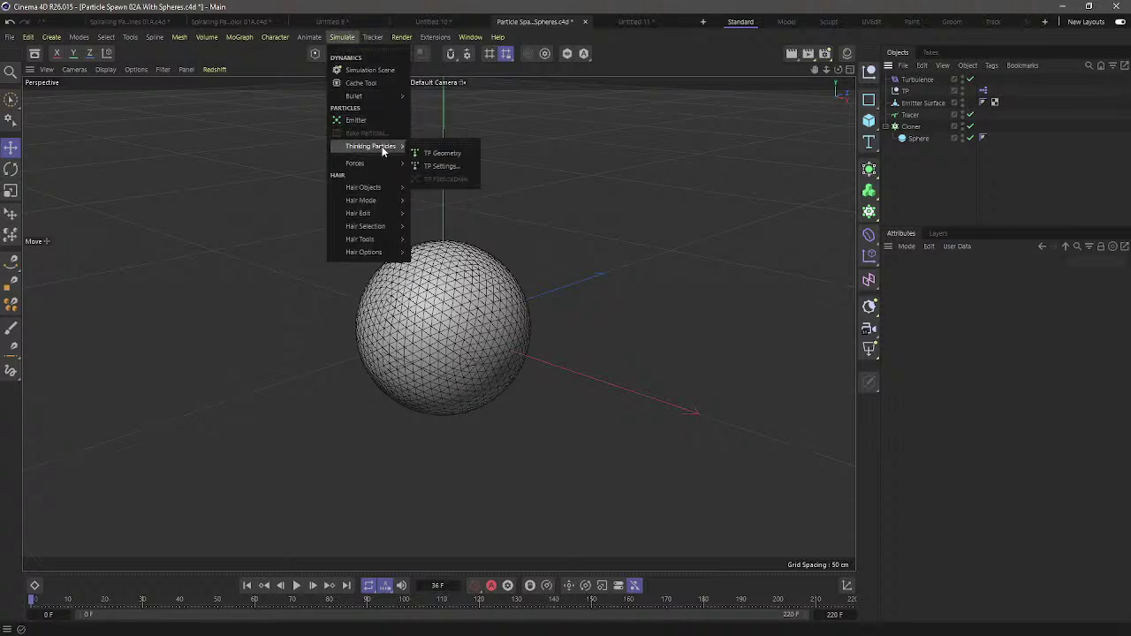
click(450, 155)
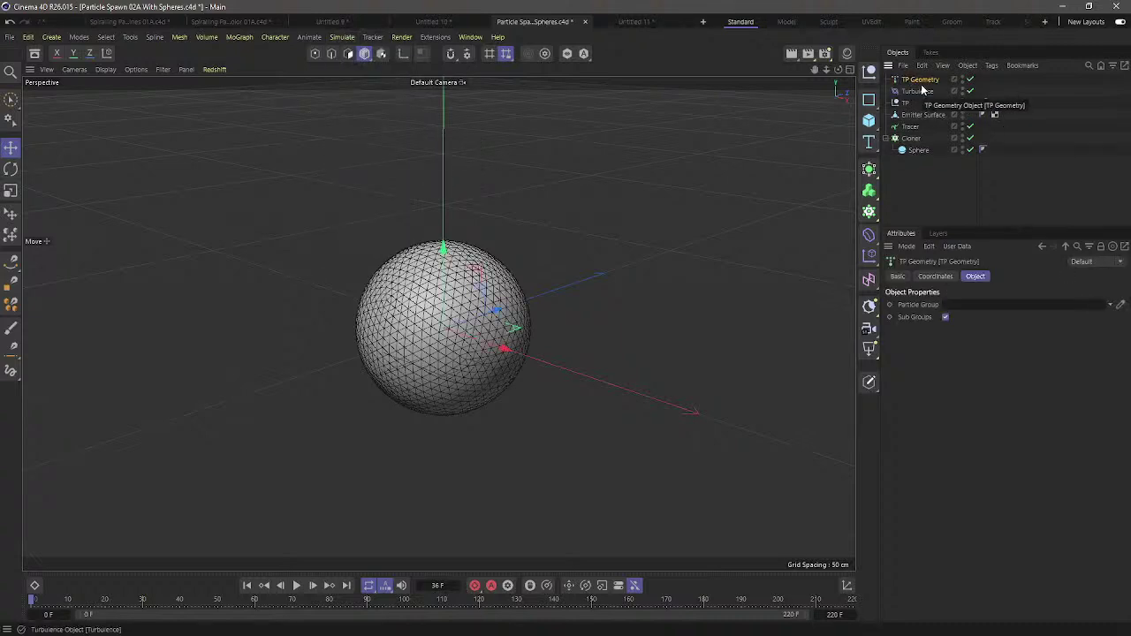
drag(923, 79, 921, 202)
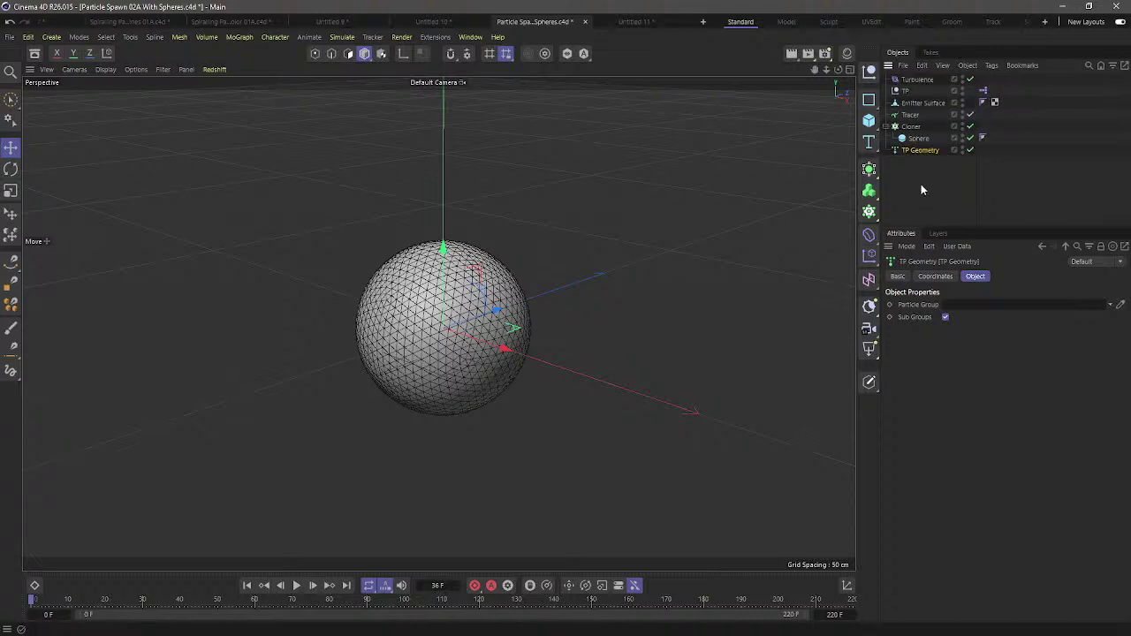
Open the Thinking Particles settings and dock them next to the Objects manager
click(370, 38)
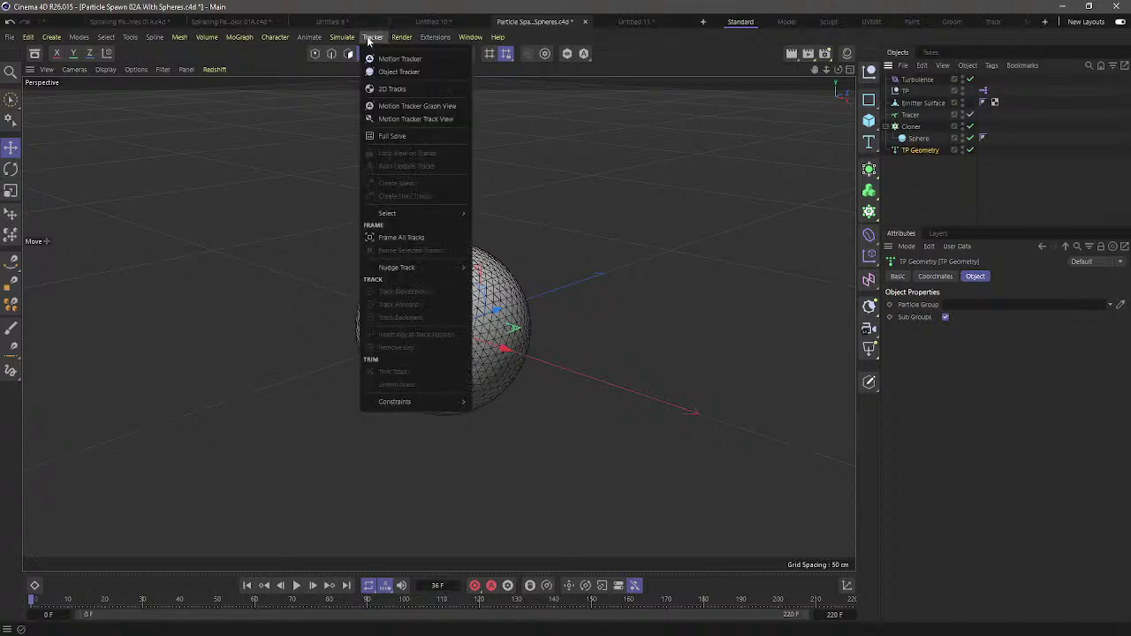
mouse_move(338, 38)
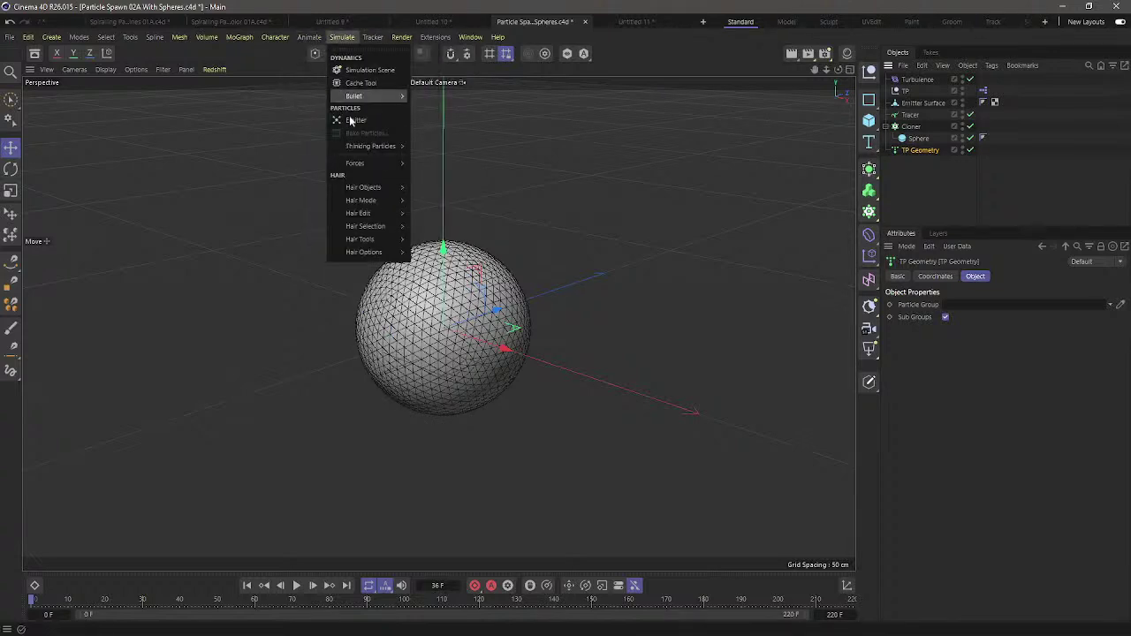
mouse_move(372, 146)
click(444, 167)
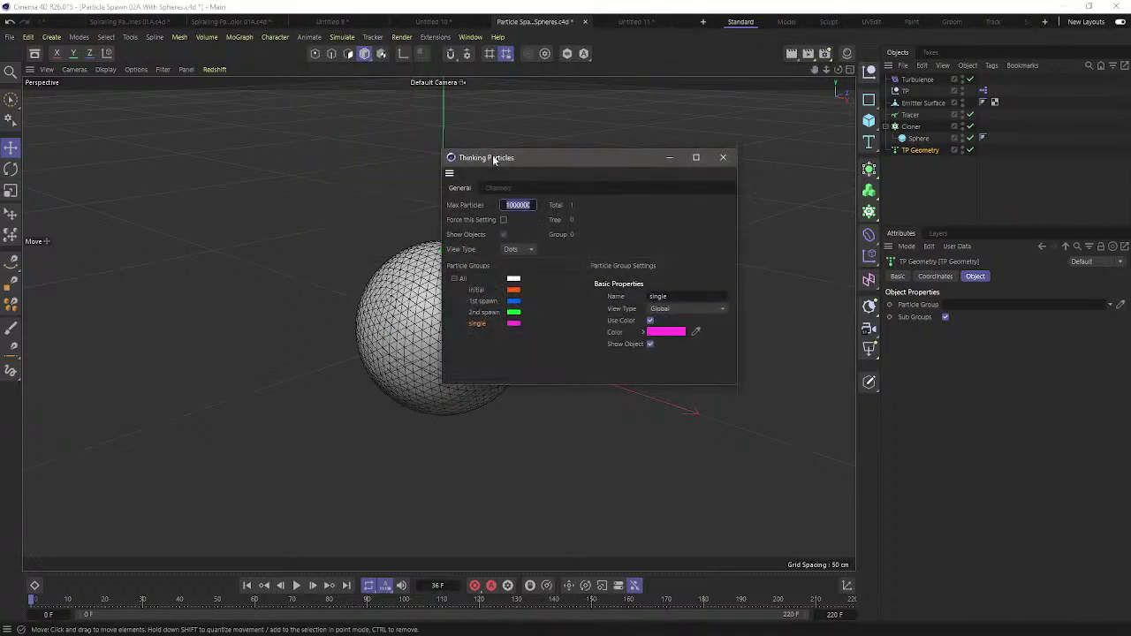
drag(901, 56, 946, 55)
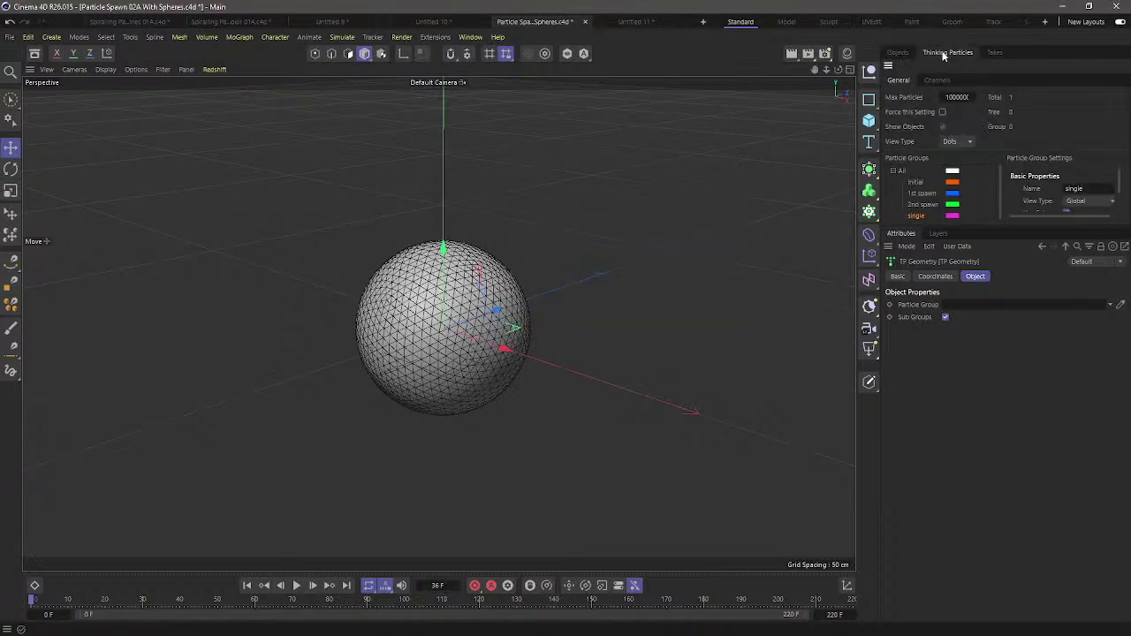
Assign the 1st spawn group as the TP Geometry's Particle Group and return to the object list
click(924, 205)
drag(926, 195, 957, 305)
click(900, 53)
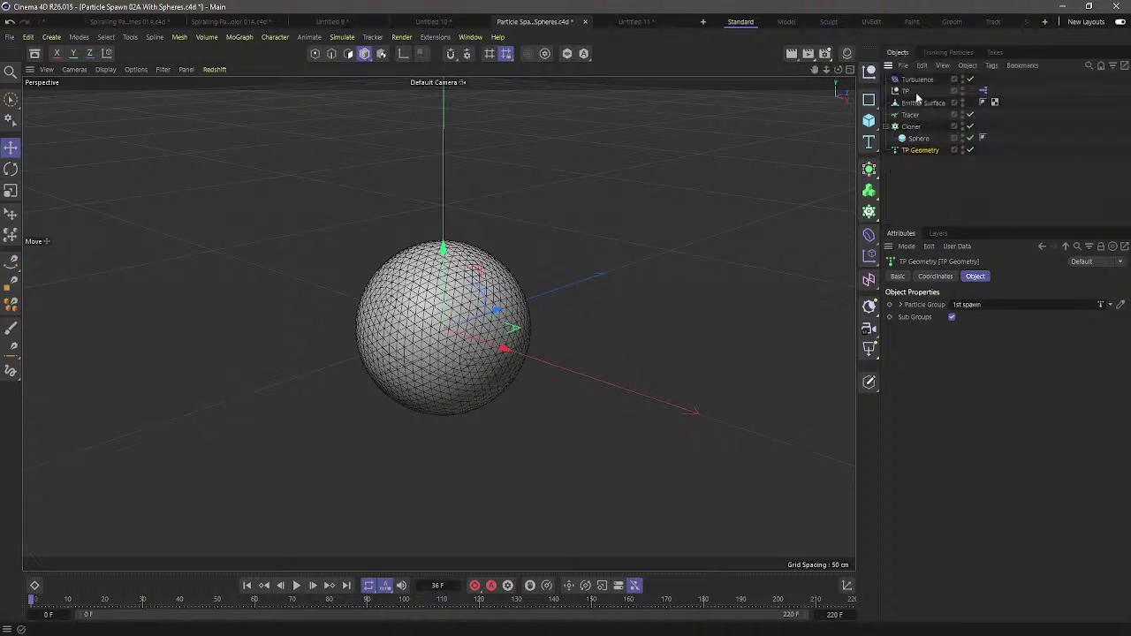
Add a Redshift Object tag to TP Geometry and set its particle Mode to Point Instances
right_click(922, 152)
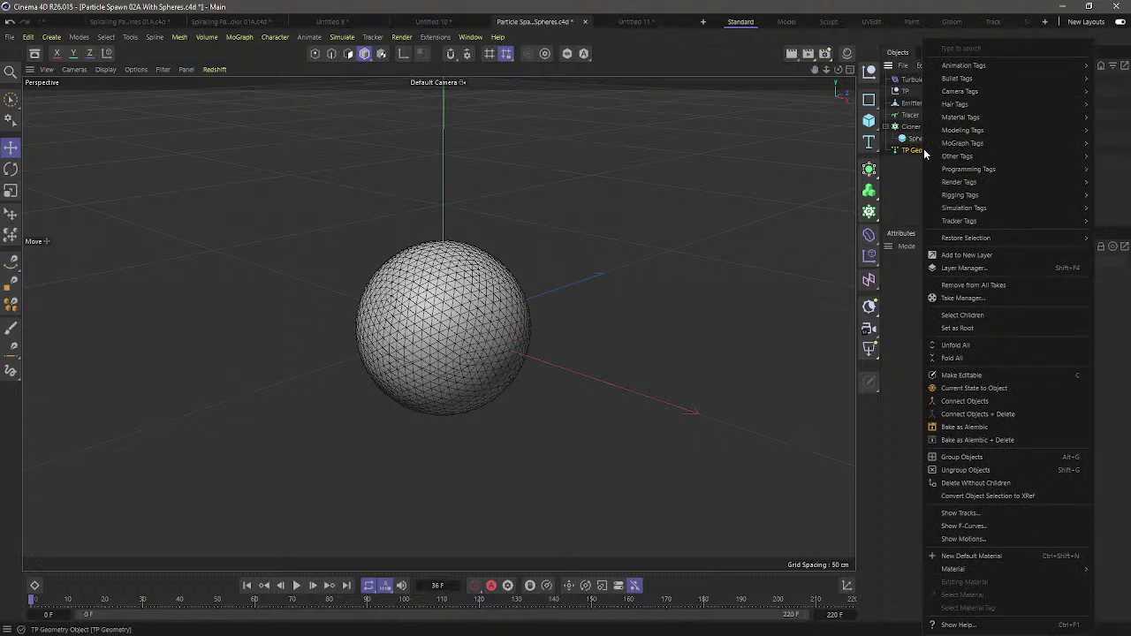
mouse_move(974, 182)
click(881, 223)
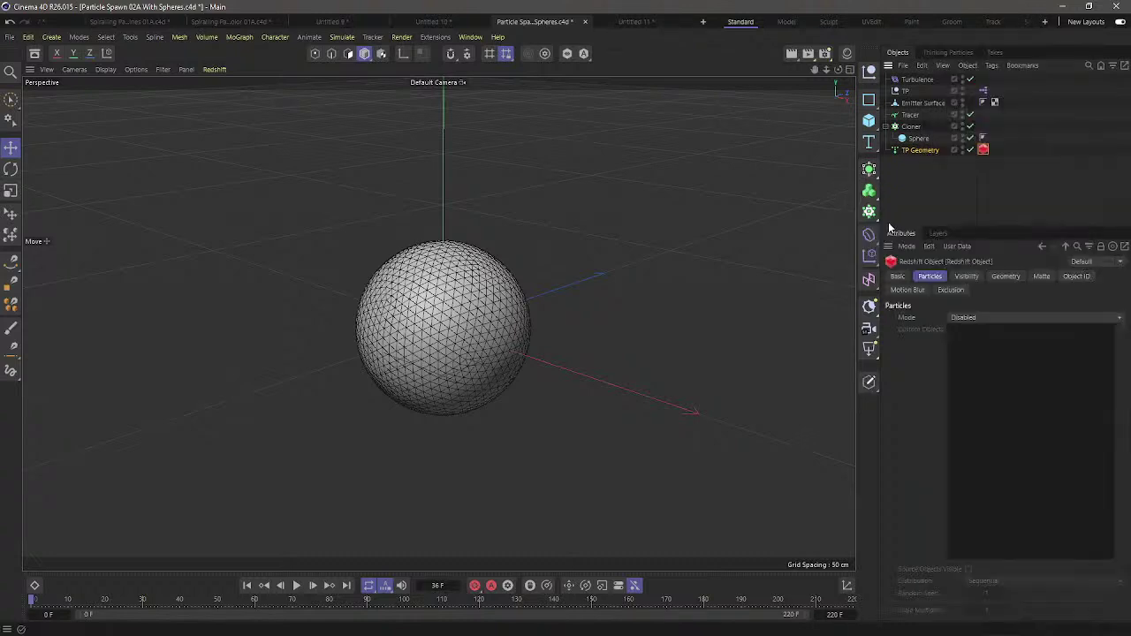
click(934, 277)
click(972, 320)
click(979, 346)
Play the simulation to frame 45 and start rendering it in a Redshift RenderView docked beside the viewport
click(297, 585)
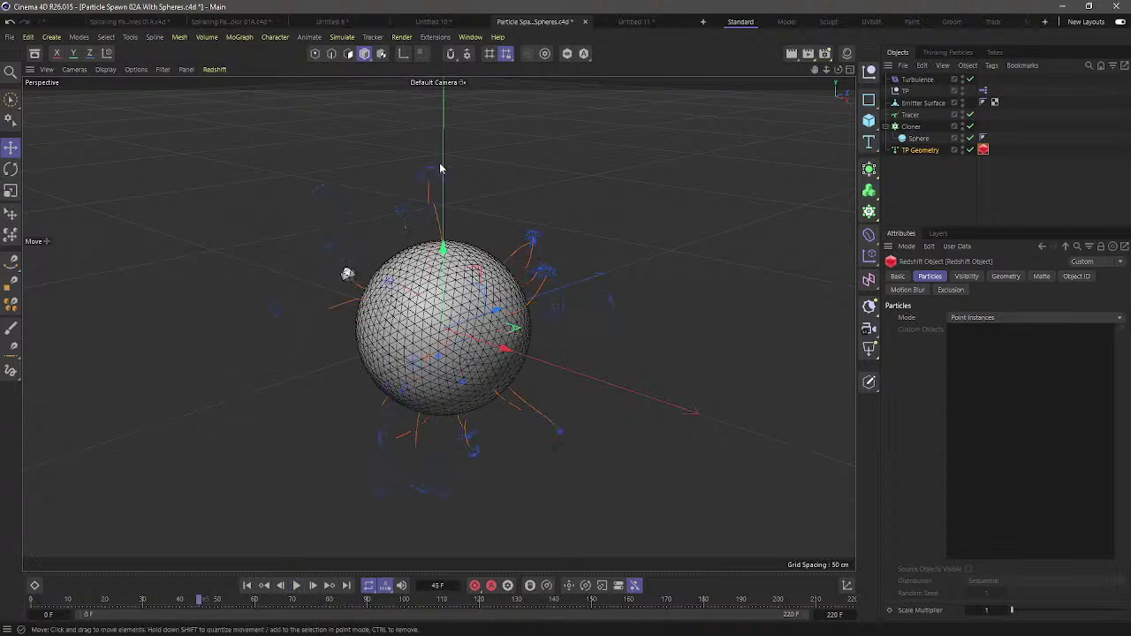
click(470, 37)
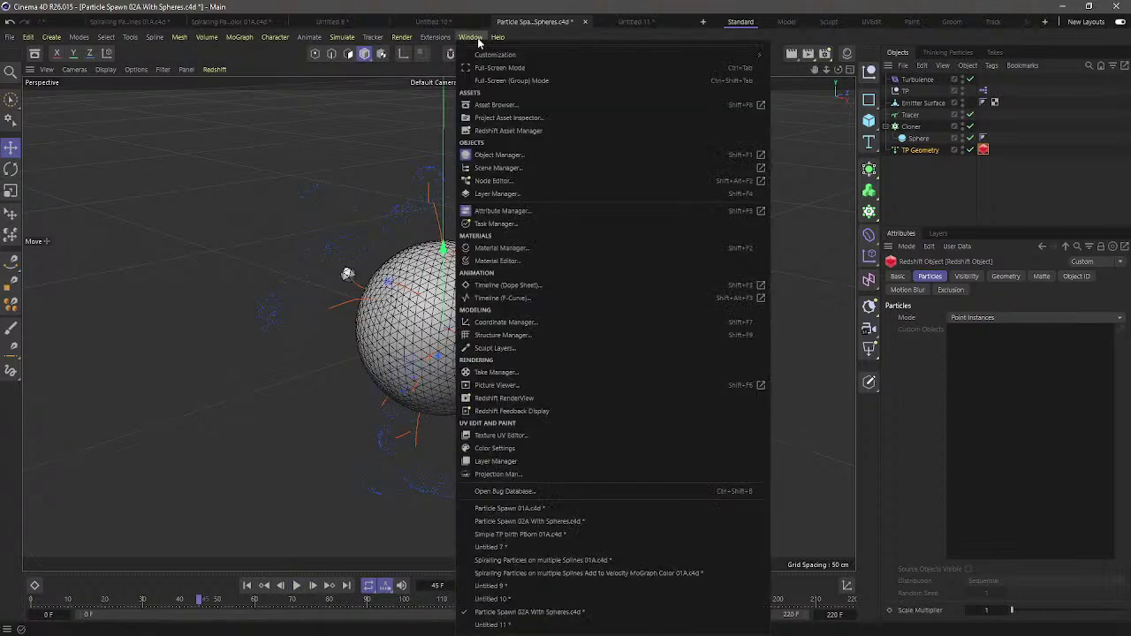
click(559, 400)
drag(570, 316, 835, 234)
click(469, 110)
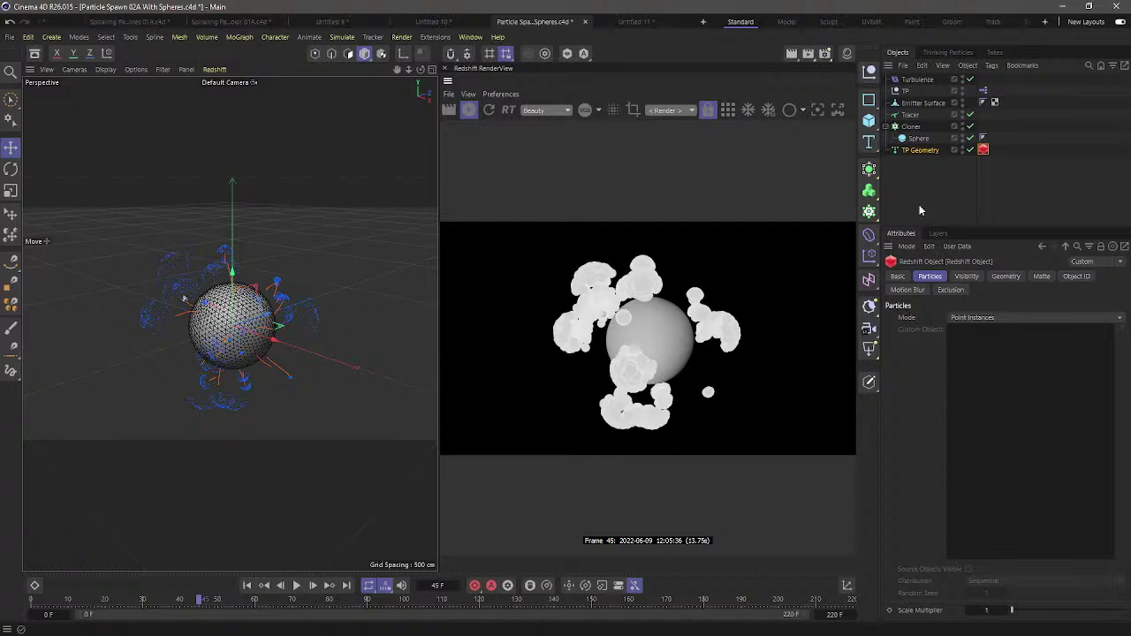
Examine the Cloner, the TP Geometry with its Redshift tag, and the PStorm node feeding the 1st spawn group
click(911, 126)
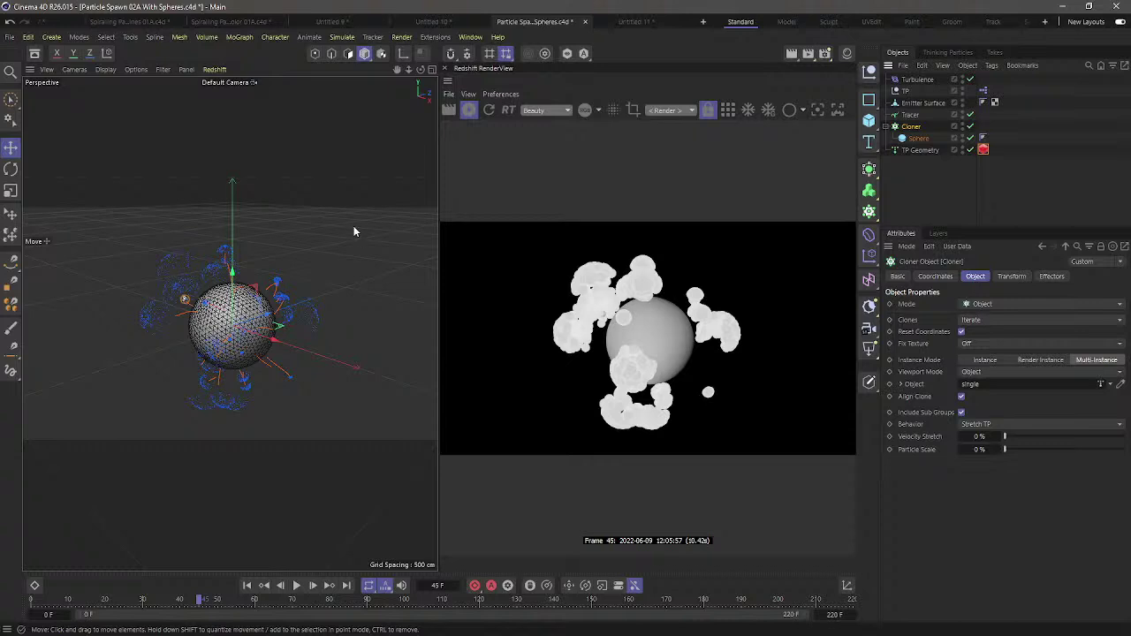
click(915, 150)
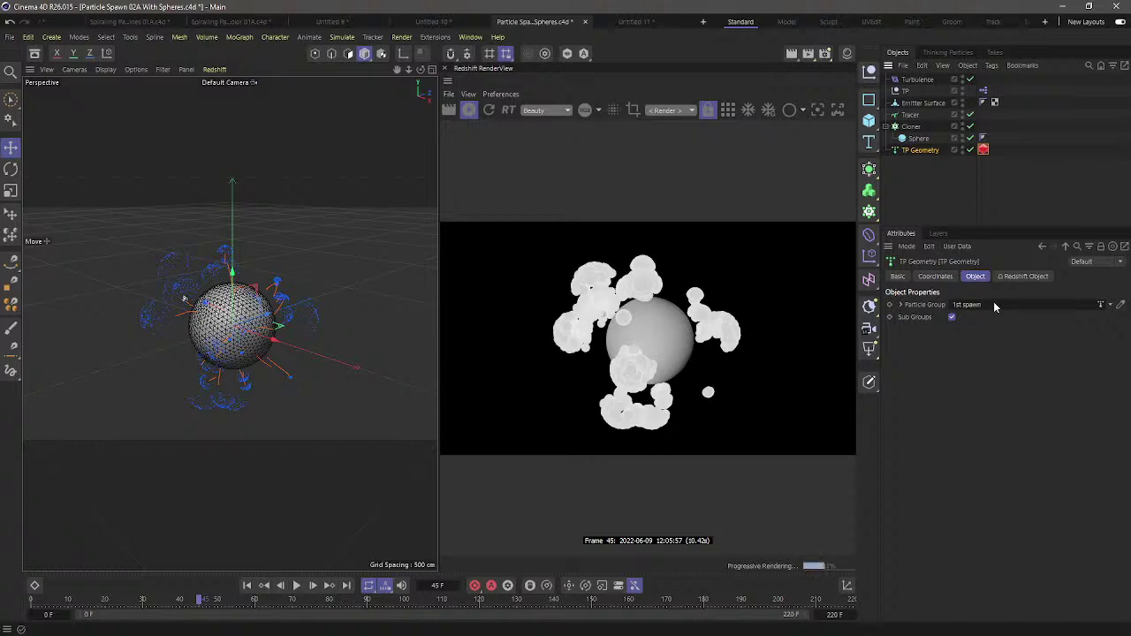
click(984, 149)
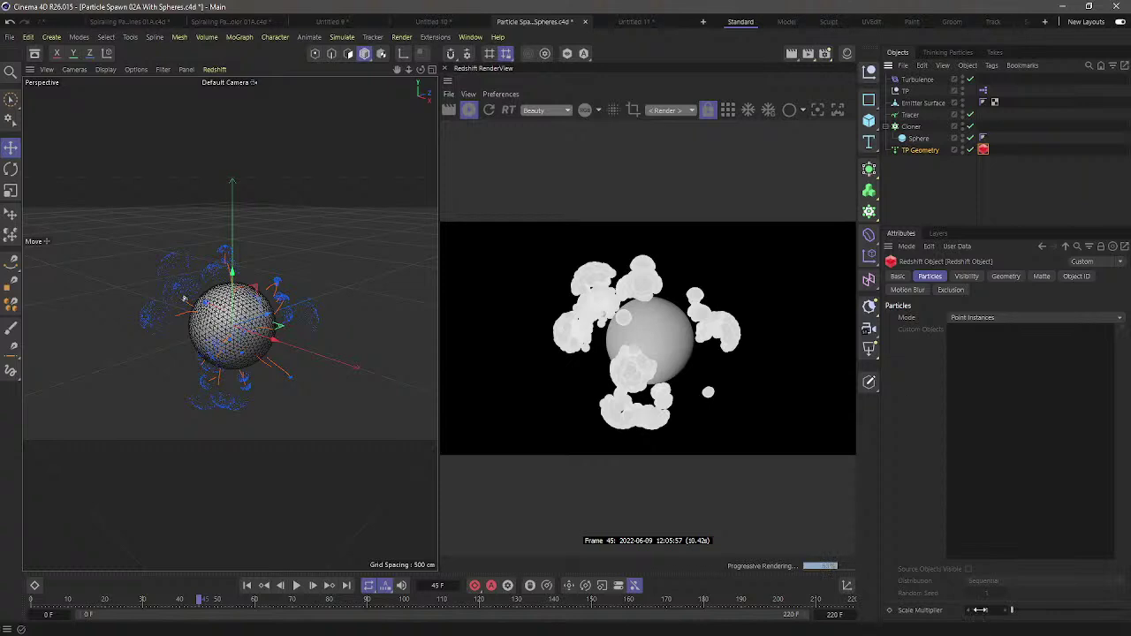
double_click(982, 90)
drag(902, 107, 355, 107)
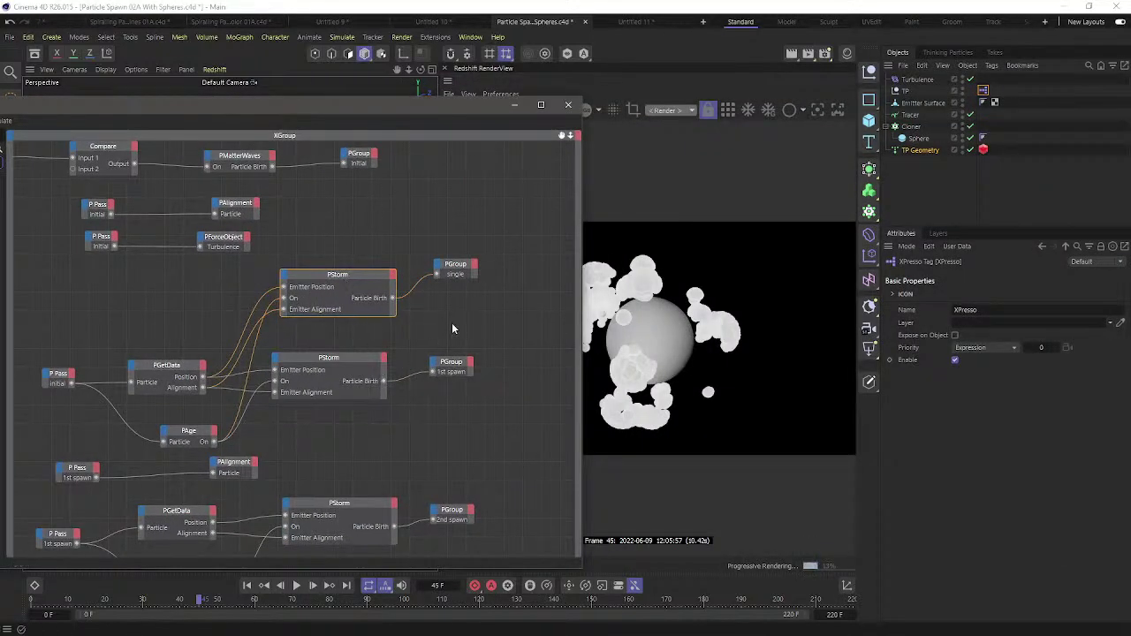
click(345, 364)
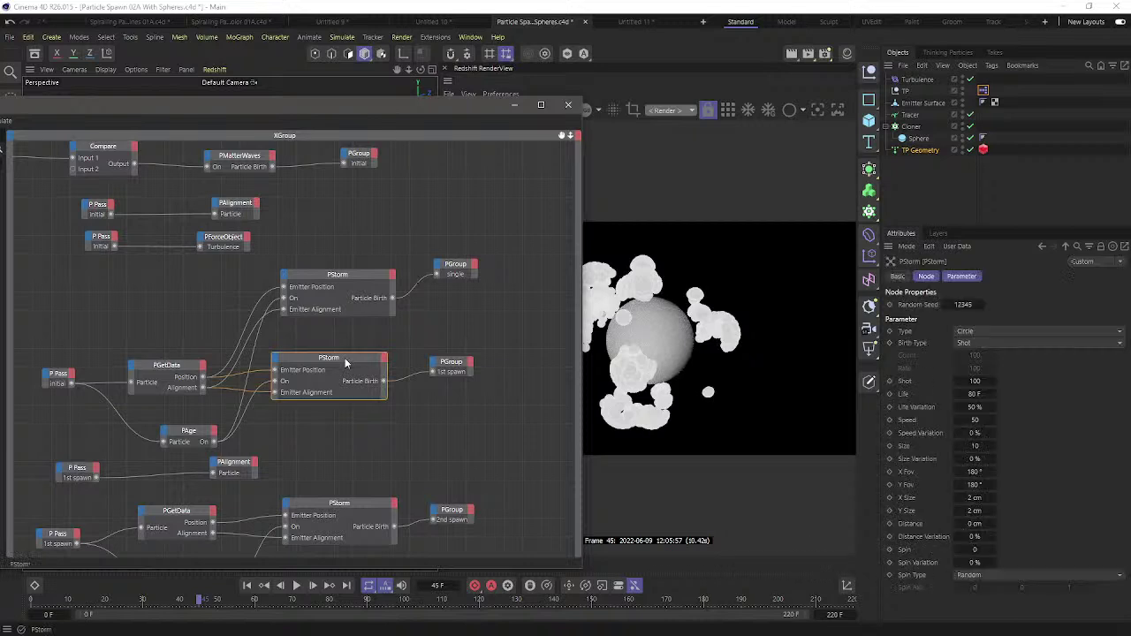
click(920, 150)
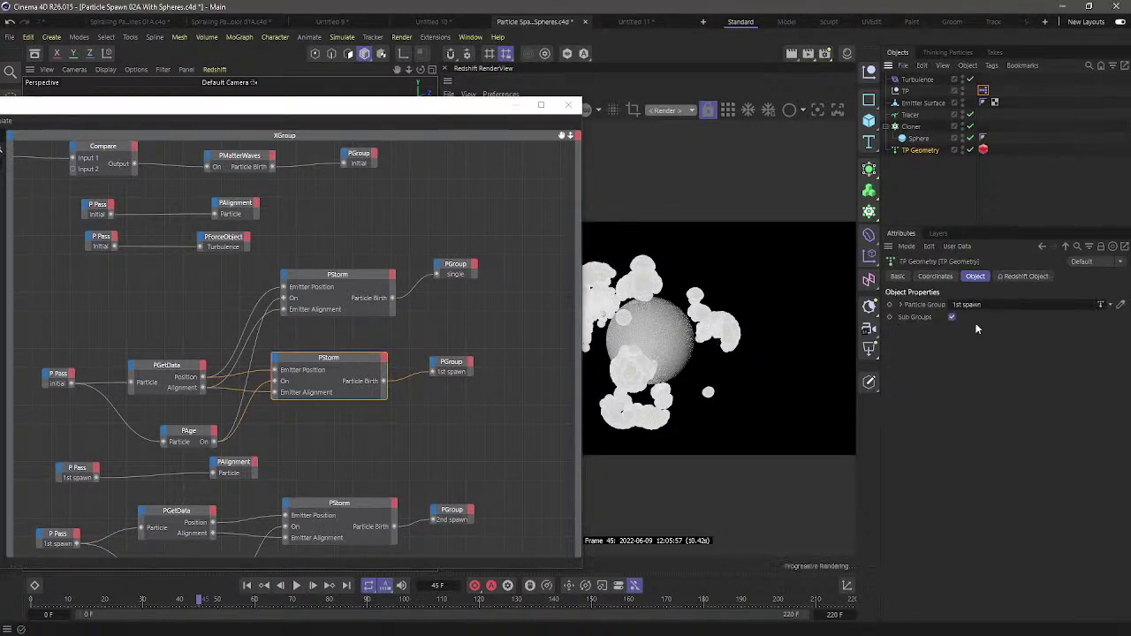
Set the Size of the PStorm feeding the 1st spawn group to 1 and play the simulation to frame 31
click(353, 362)
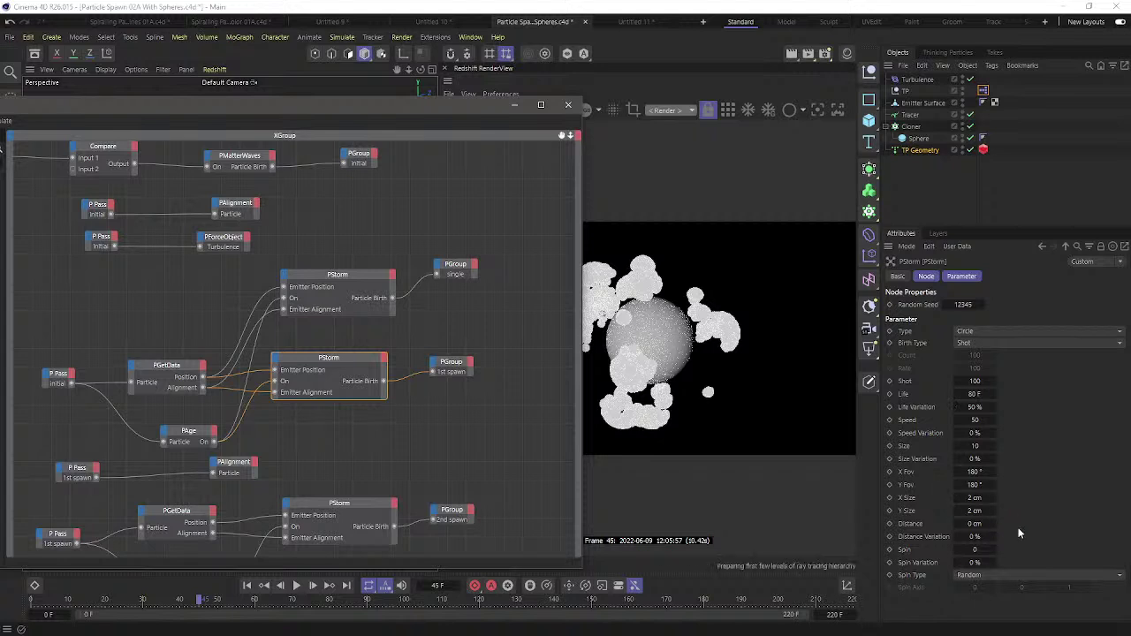
click(975, 445)
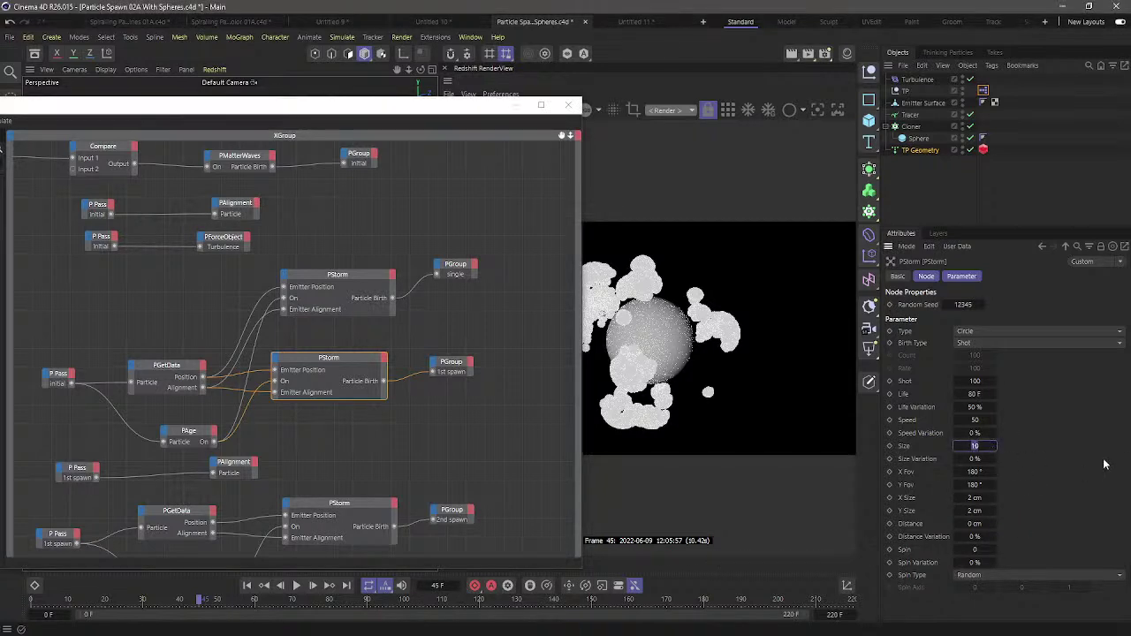
text(1)
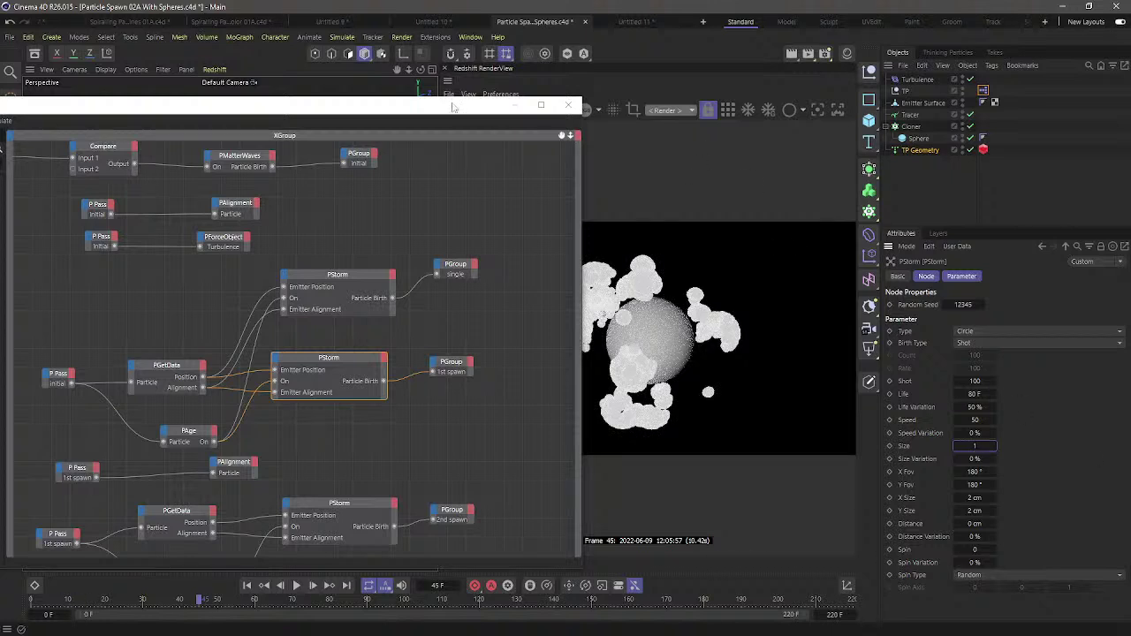
click(566, 105)
click(298, 586)
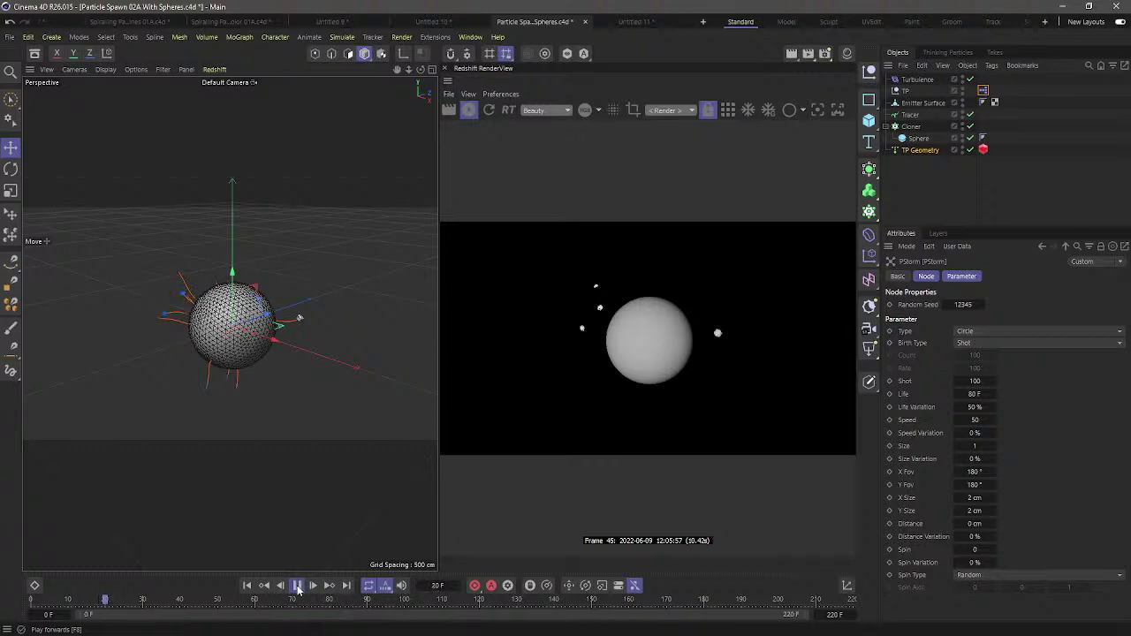
click(298, 586)
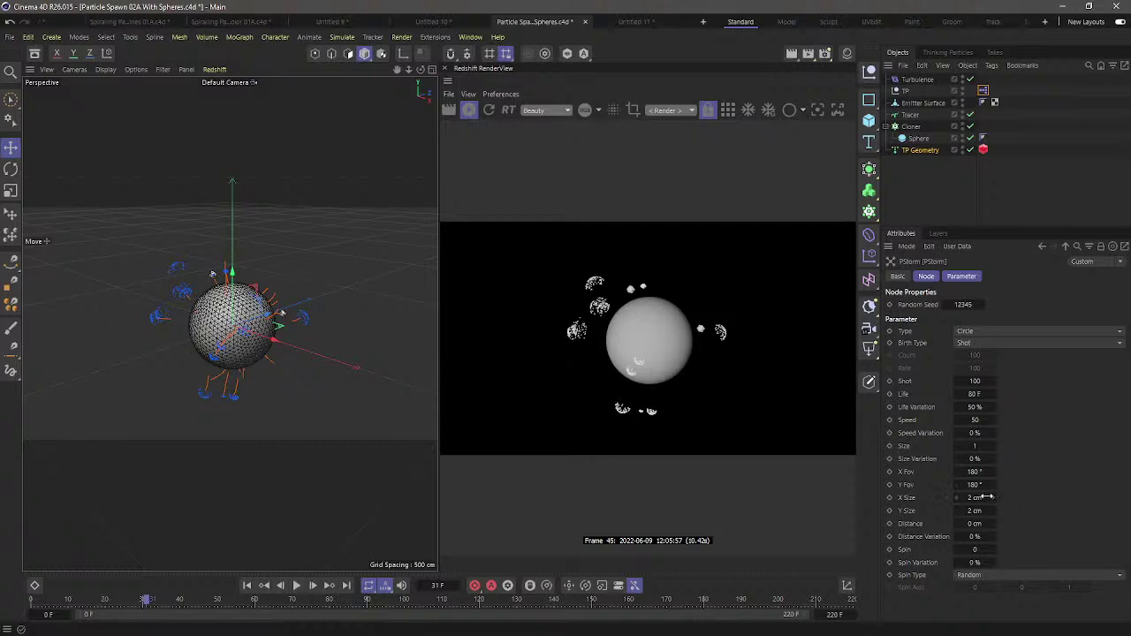
Check the Redshift tag on the TP Geometry object and rename the object to 1
click(983, 150)
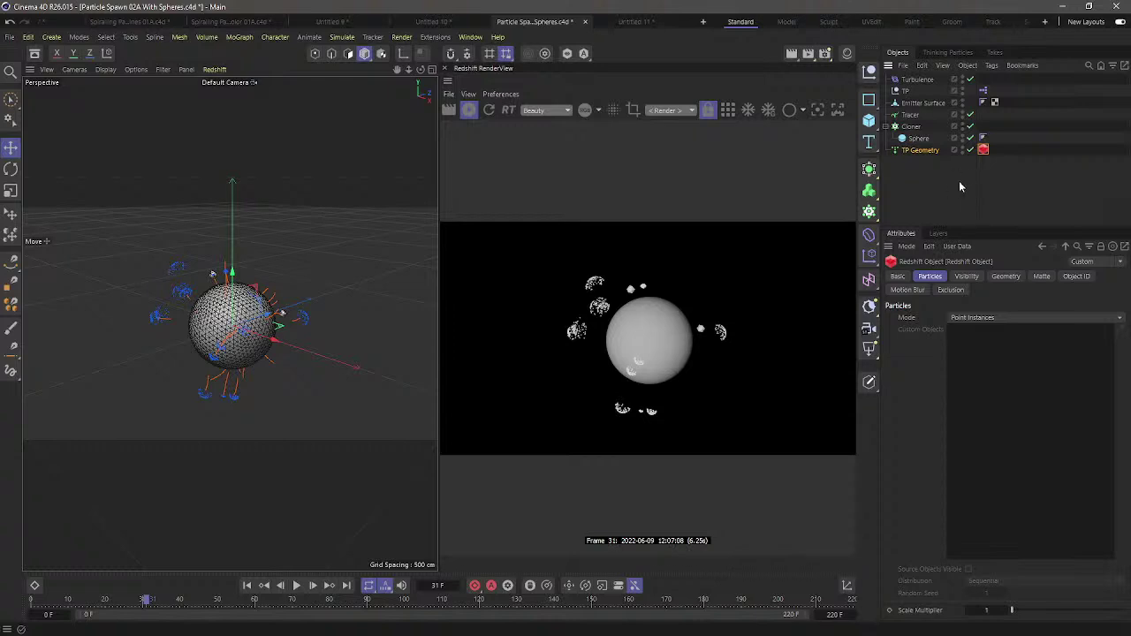
double_click(937, 150)
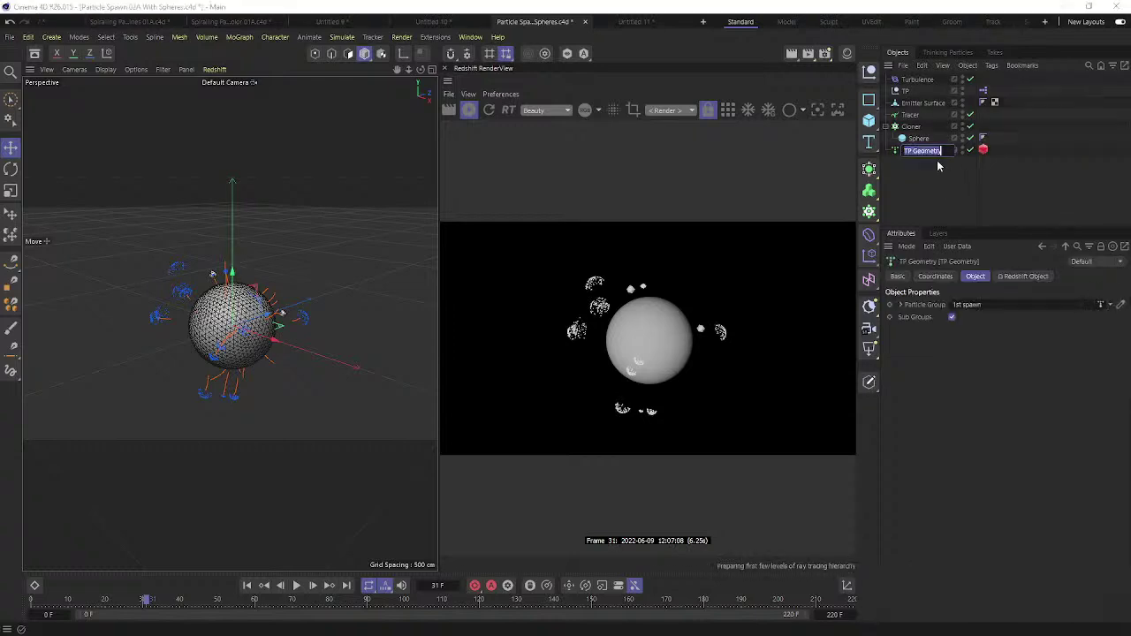
text(1)
key(Return)
Duplicate TP Geometry object 1 together with its Redshift tag and name the copy 2
key(ctrl+c)
key(ctrl+v)
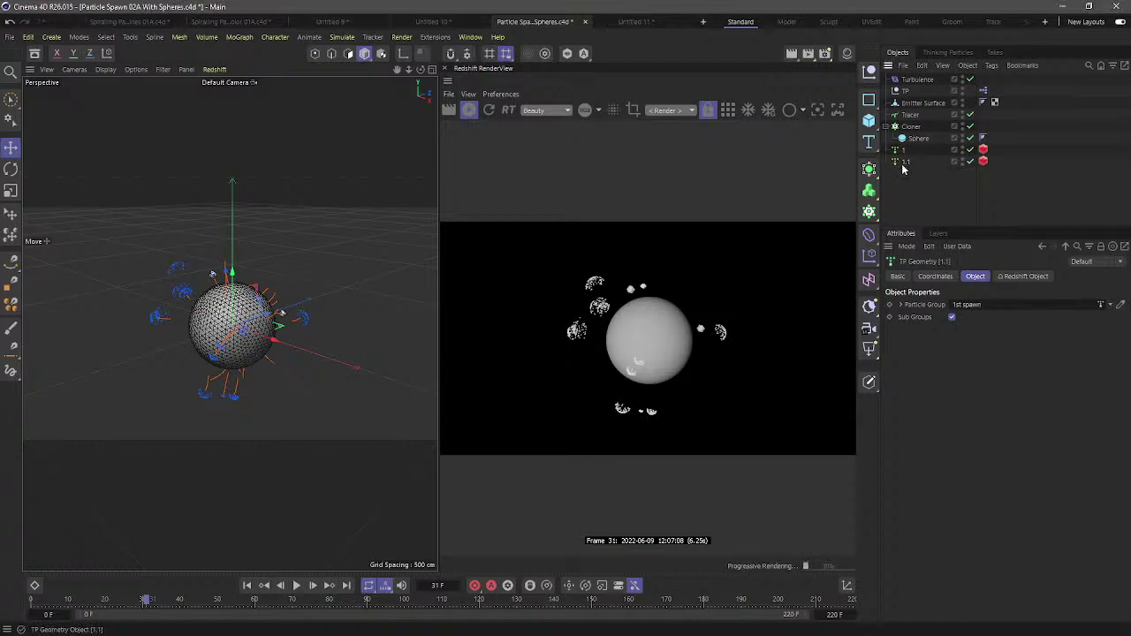
double_click(907, 164)
text(2)
key(Return)
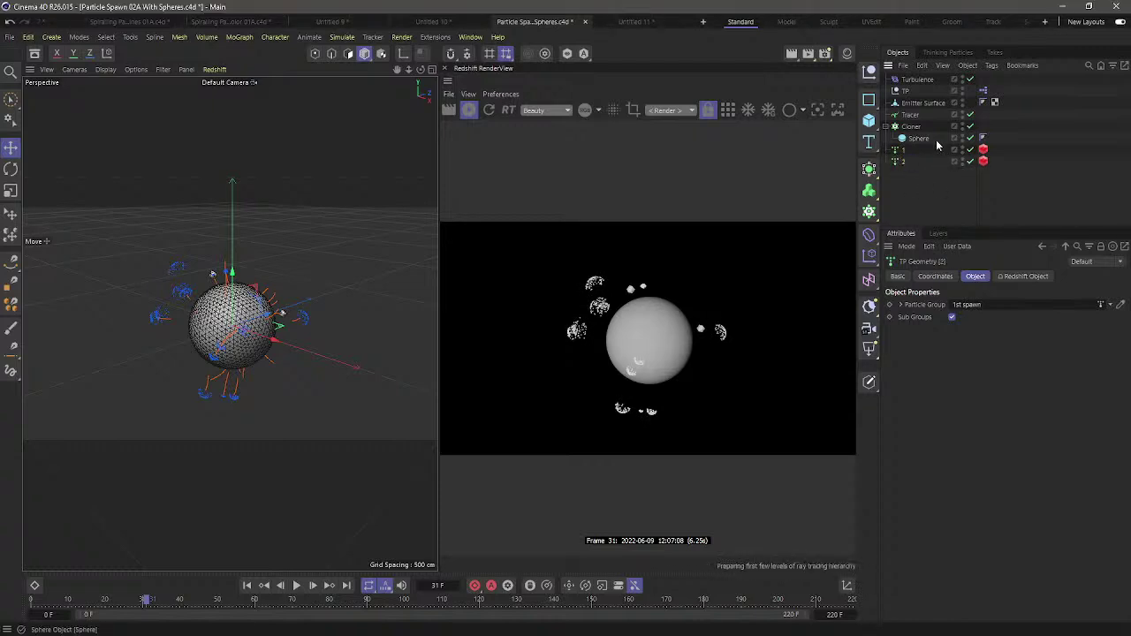
Assign the 2nd spawn group as the Particle Group of TP Geometry object 2 and check its Redshift tag
click(944, 53)
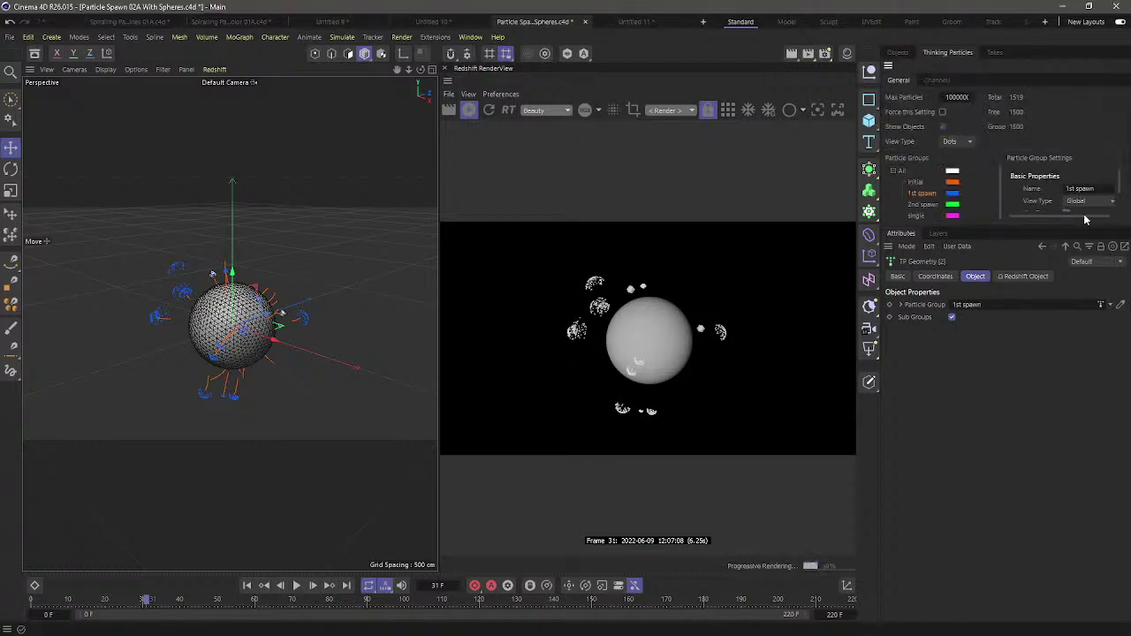
drag(922, 204, 963, 305)
click(898, 52)
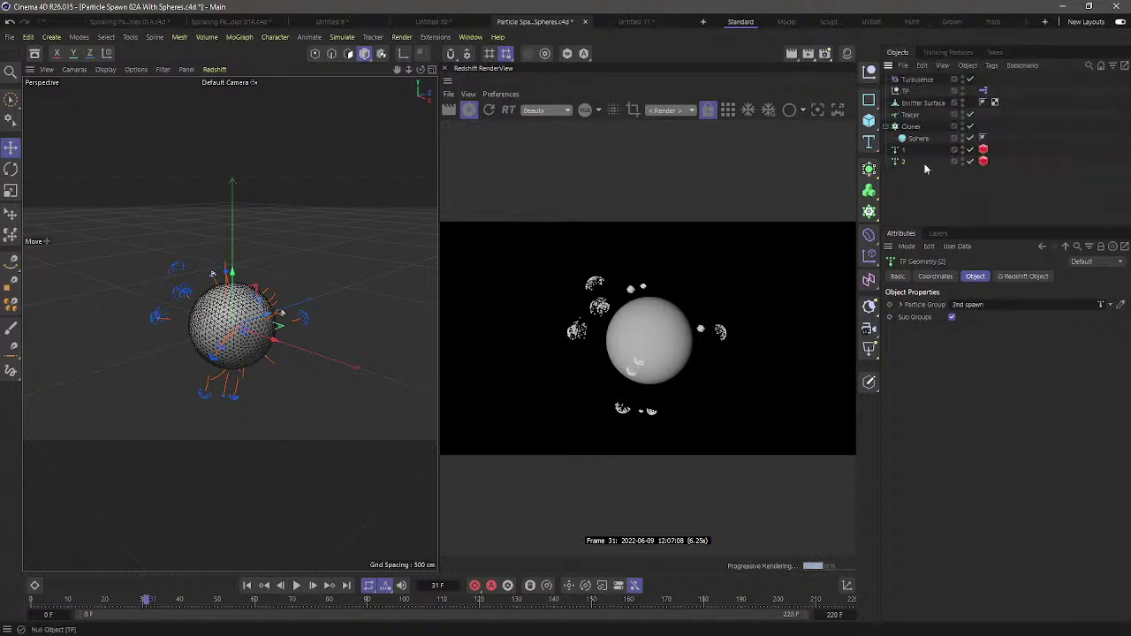
click(983, 162)
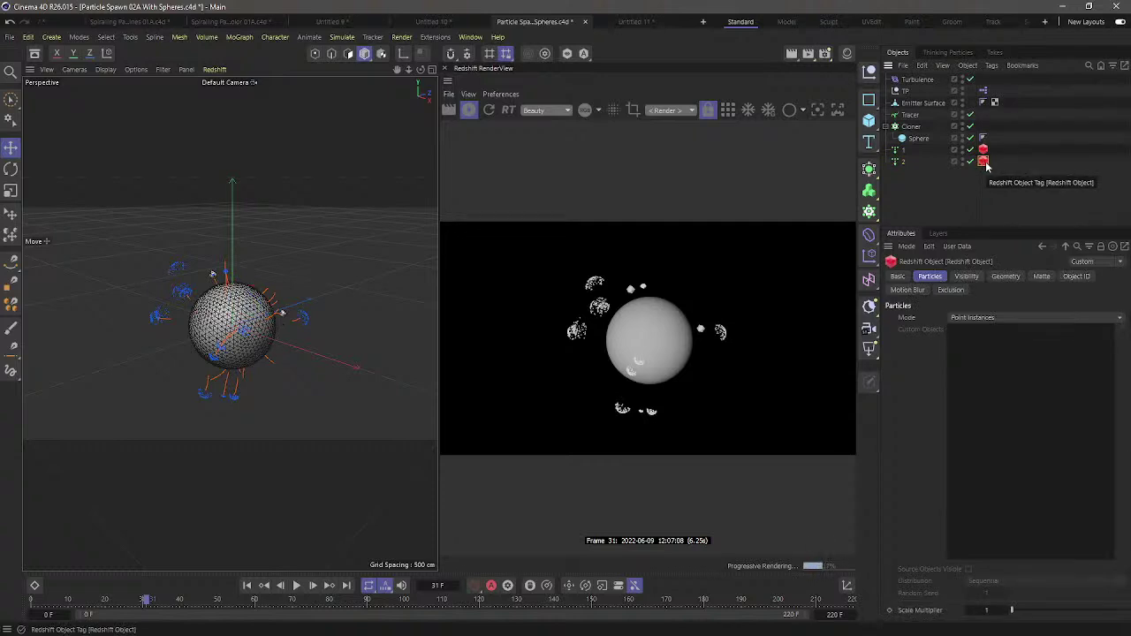
click(935, 203)
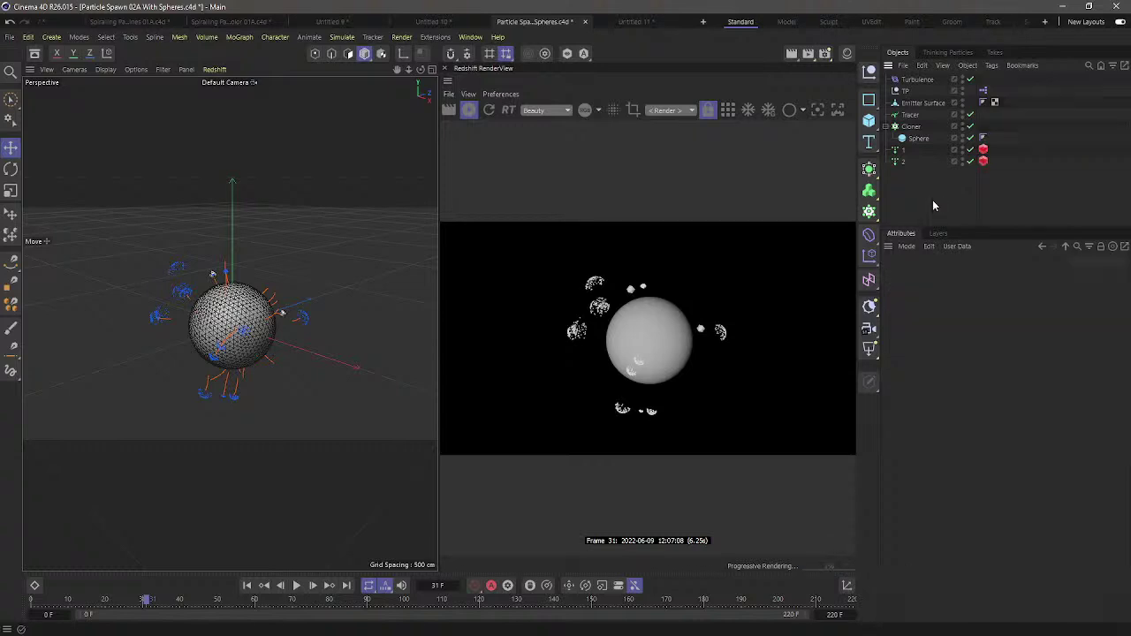
Add a Redshift Object tag to the Tracer and set its Curve mode to Strips
click(914, 115)
right_click(916, 117)
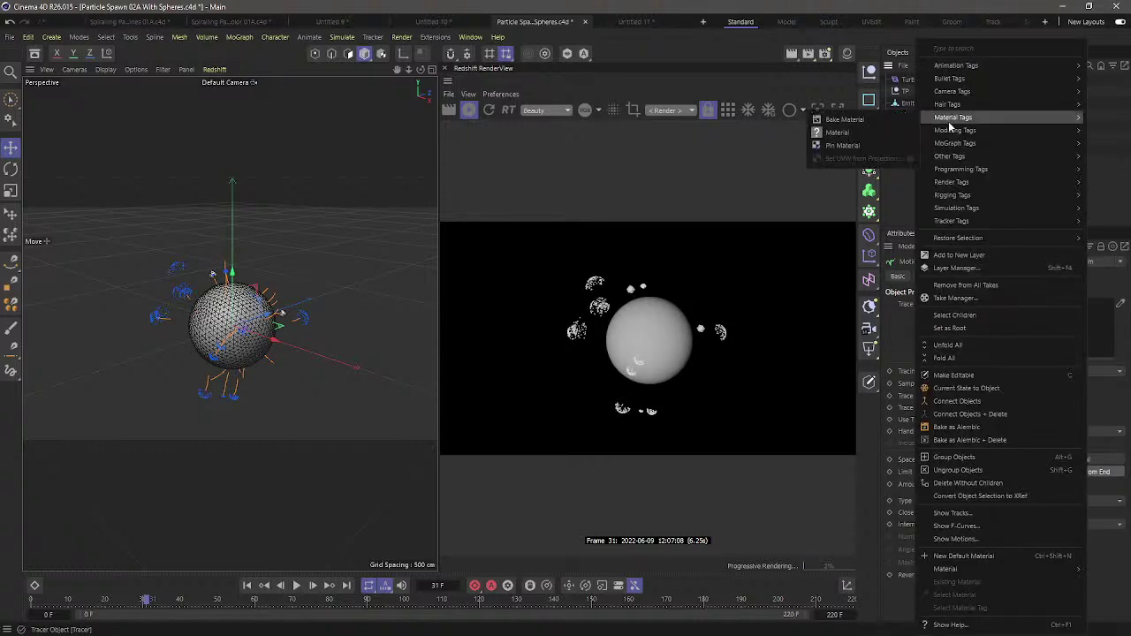
mouse_move(960, 188)
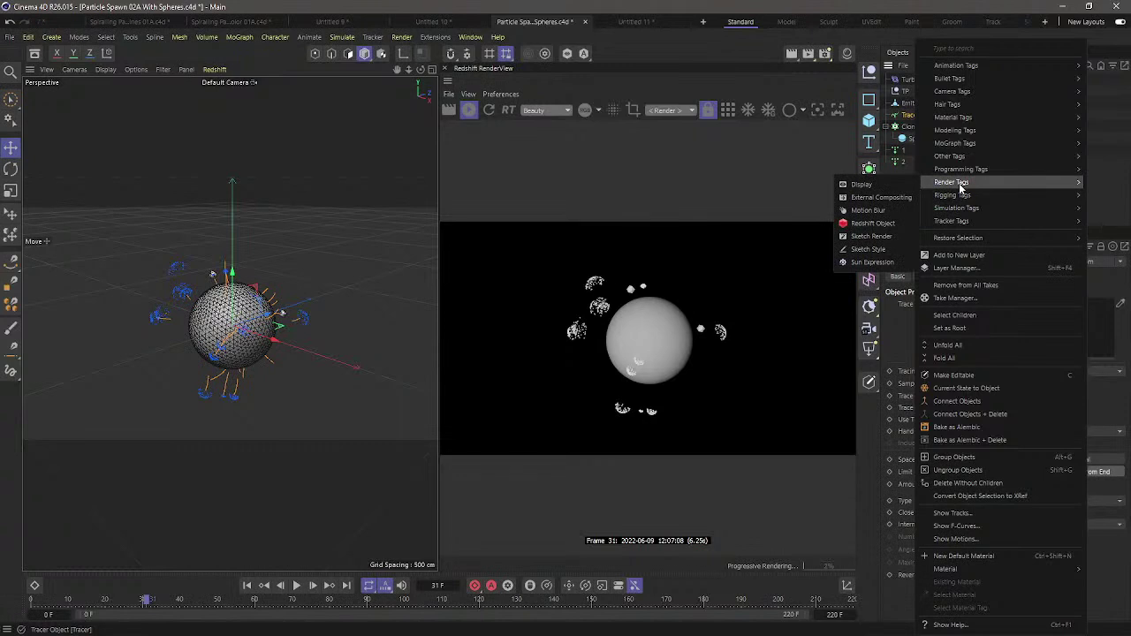
click(872, 222)
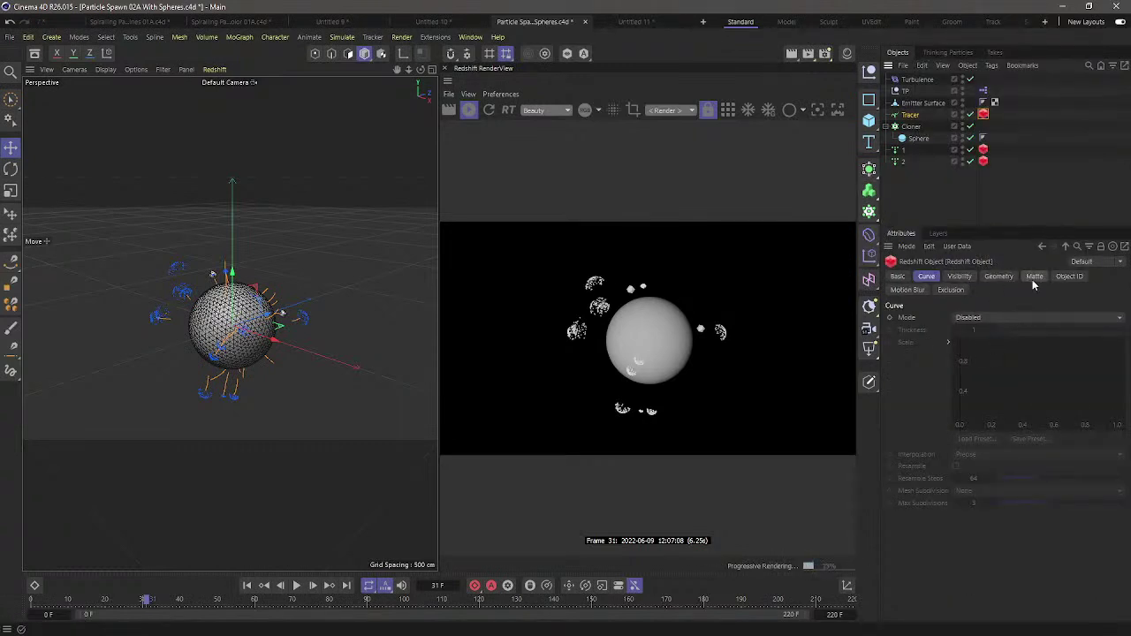
click(990, 318)
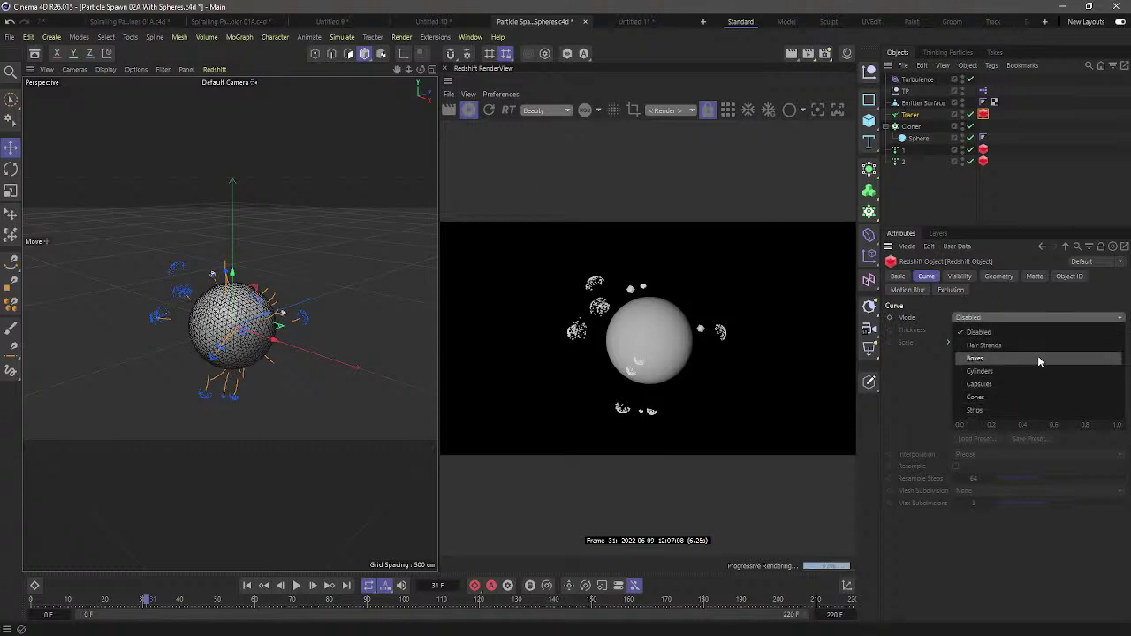
click(1003, 408)
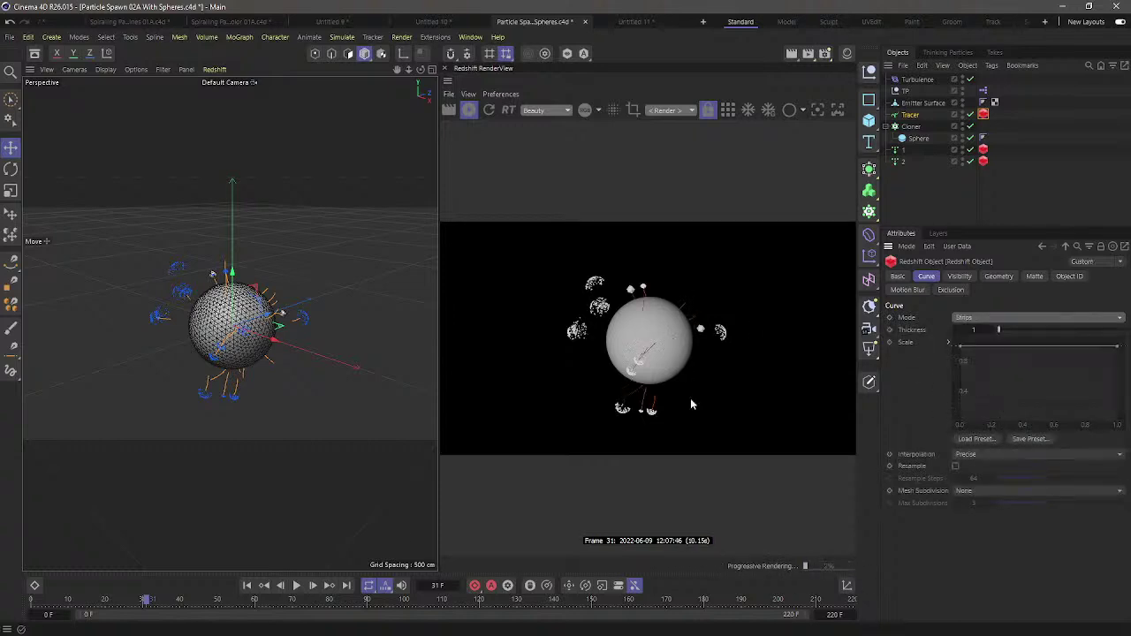
Replay the simulation from the start to frame 70 to check both spawn groups and the traced curves in the render
click(248, 585)
click(297, 585)
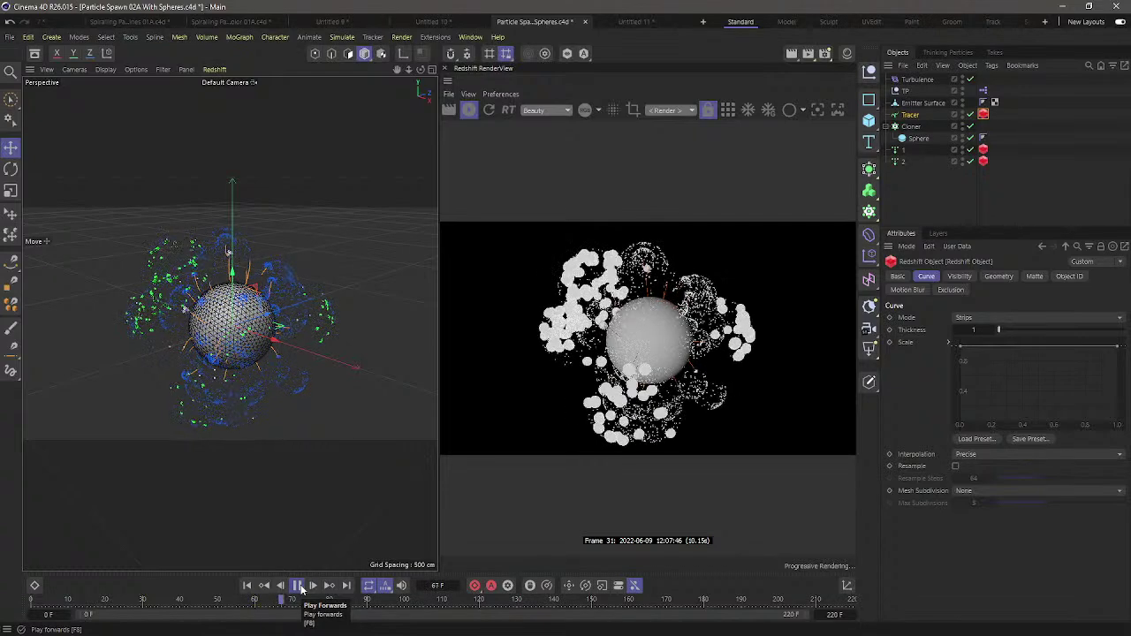
click(299, 586)
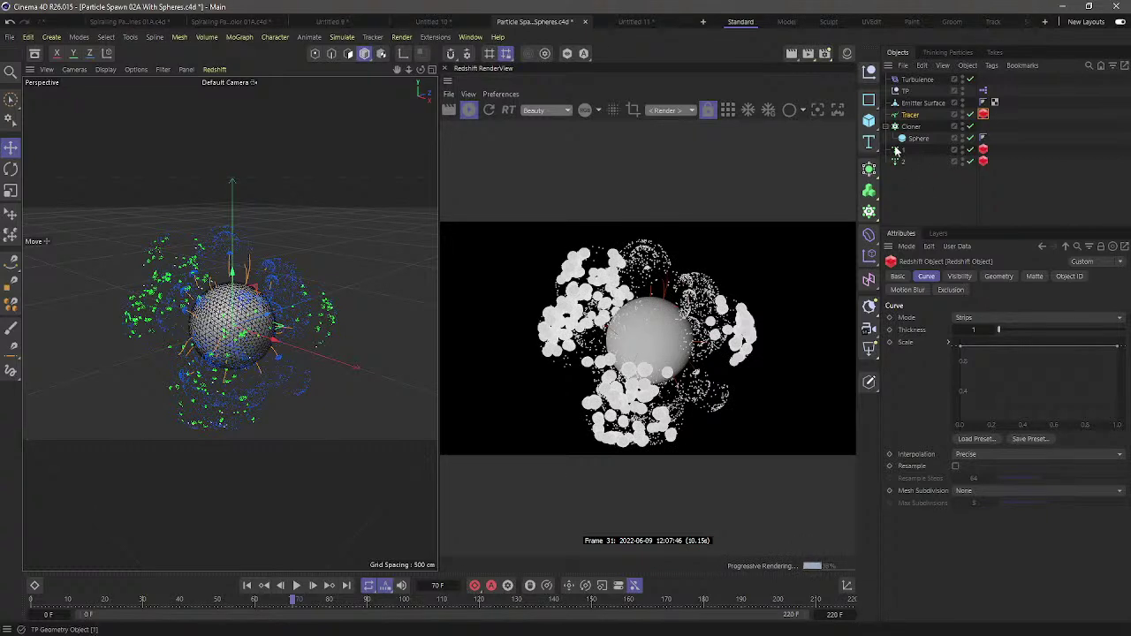
click(343, 36)
mouse_move(369, 148)
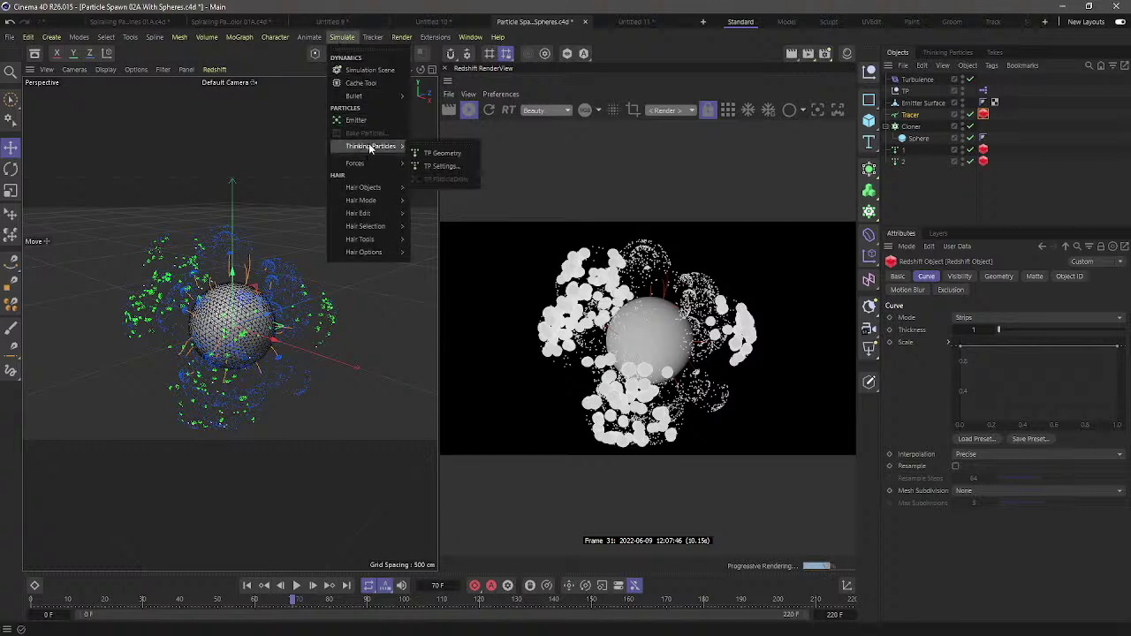
click(609, 164)
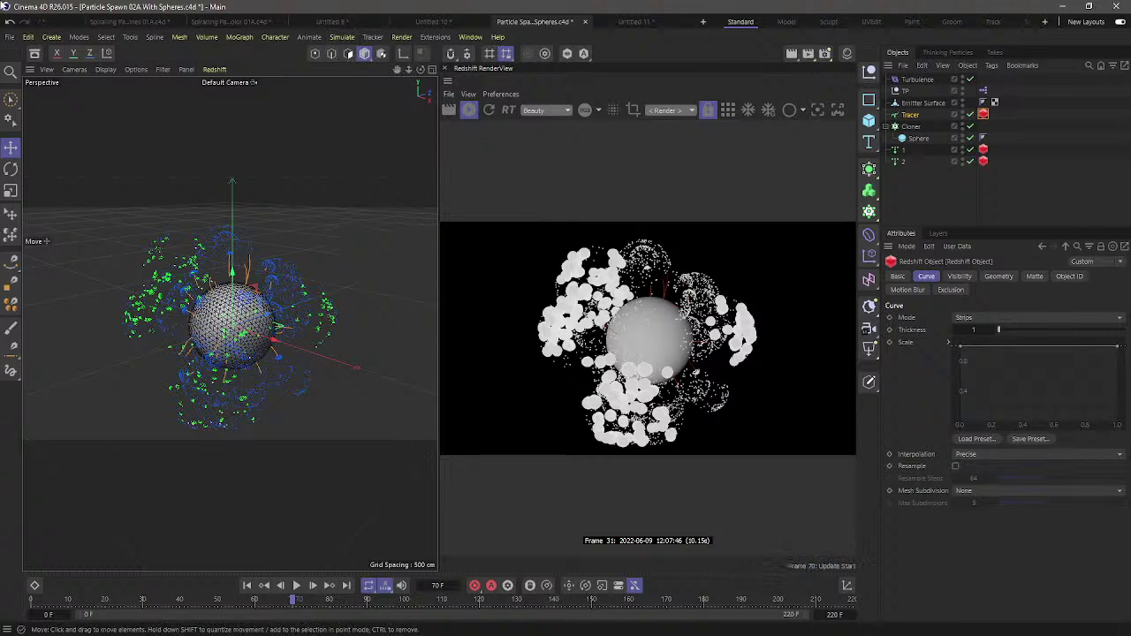